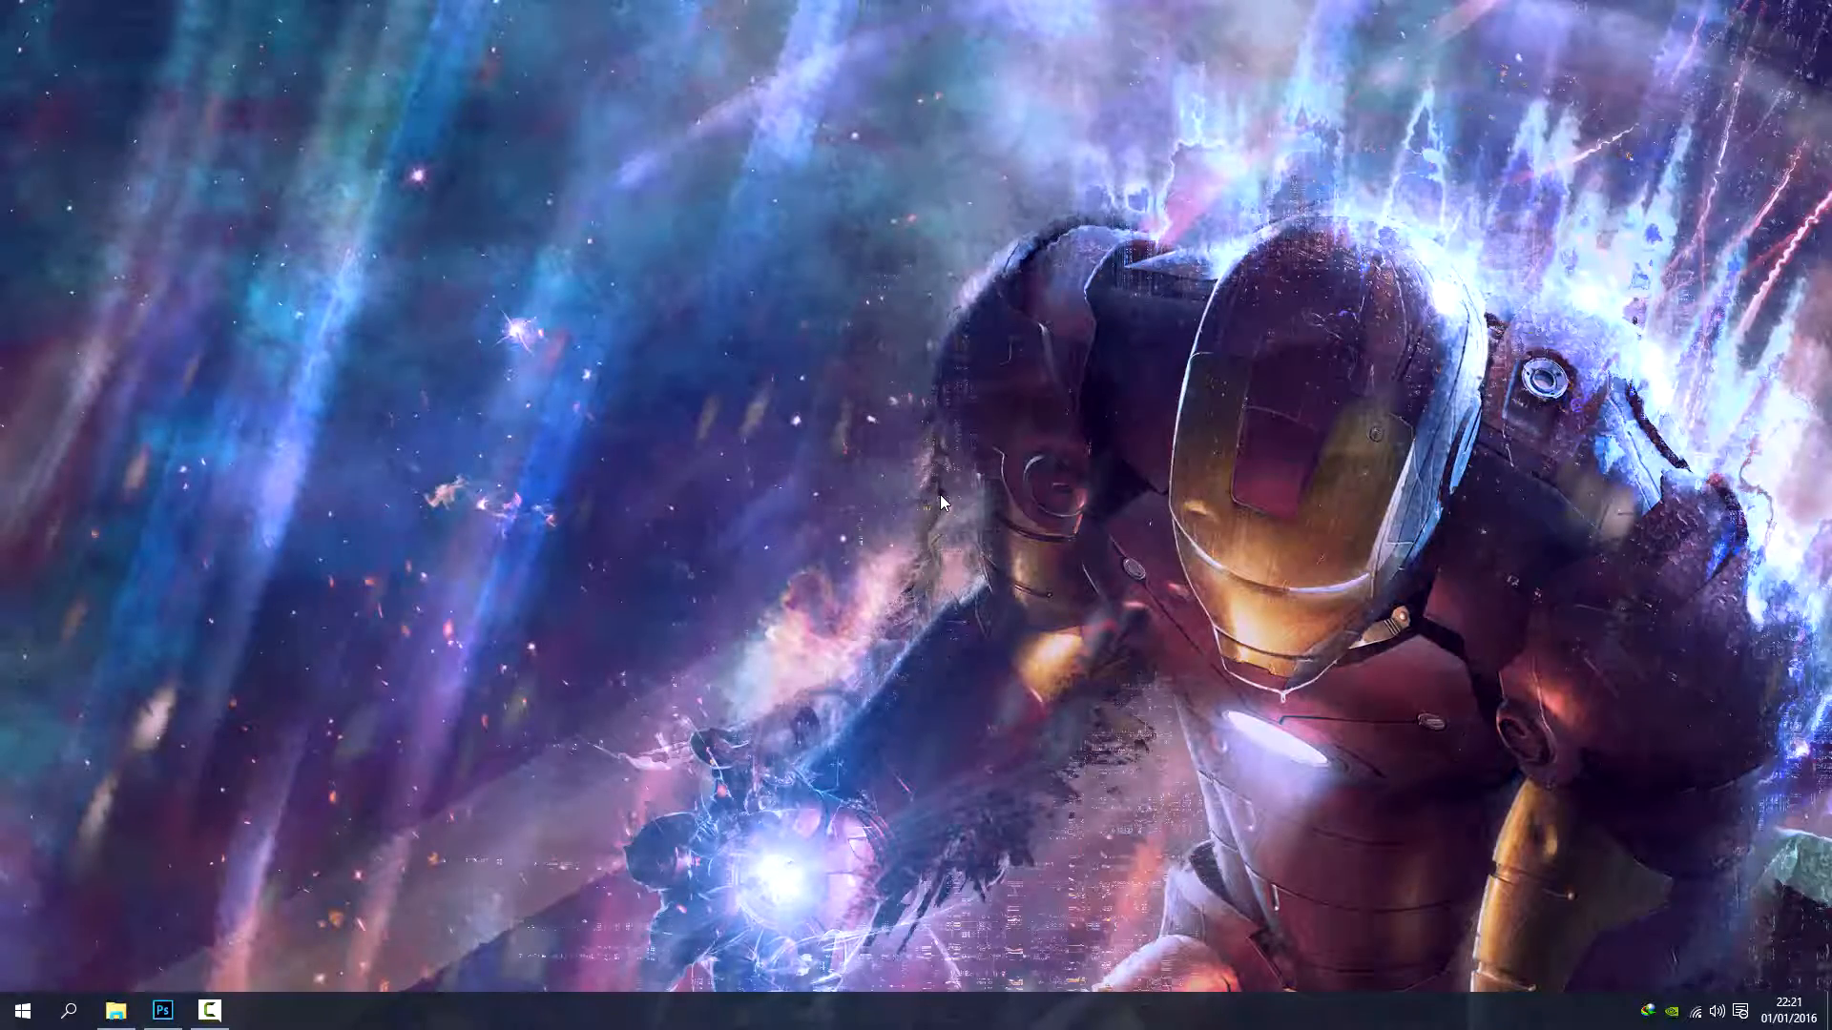
Switch to Photoshop and create a new document 1920 pixels wide and 1080 pixels high
left_click(162, 1009)
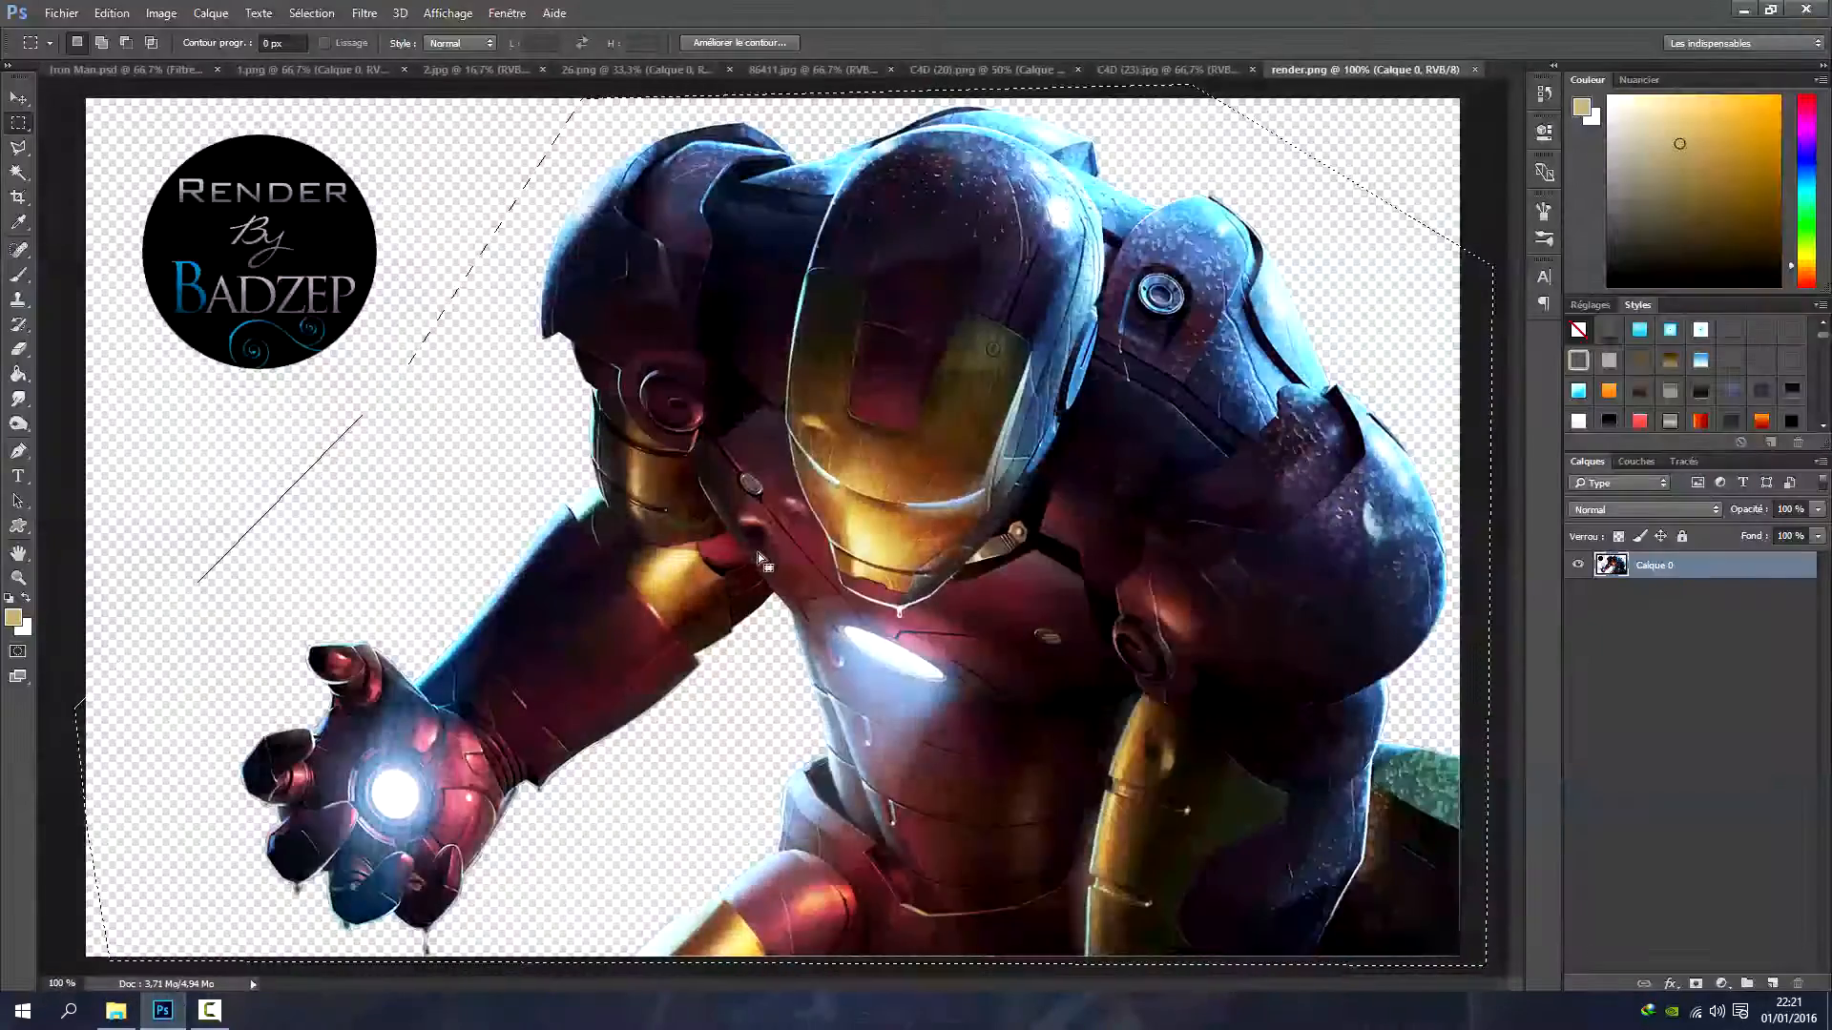
left_click(59, 13)
left_click(66, 31)
double_click(795, 328)
type("1920")
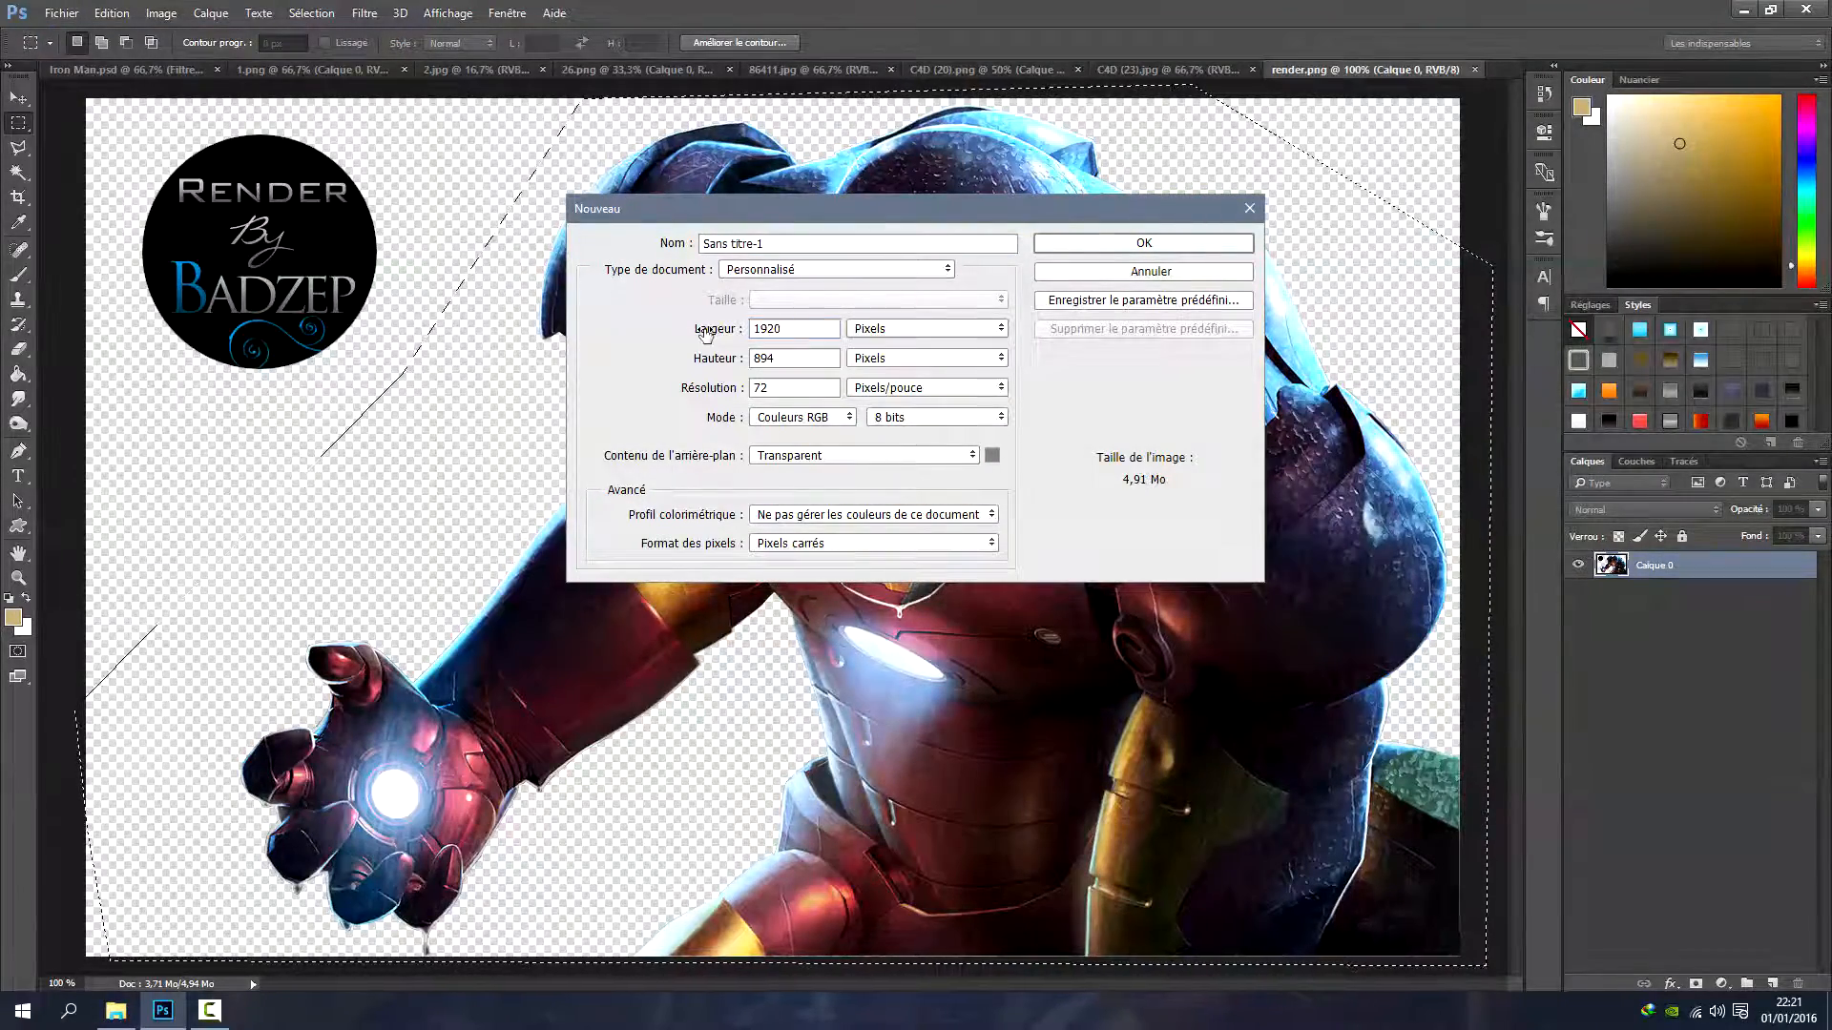
double_click(764, 359)
type("1080")
key("Return")
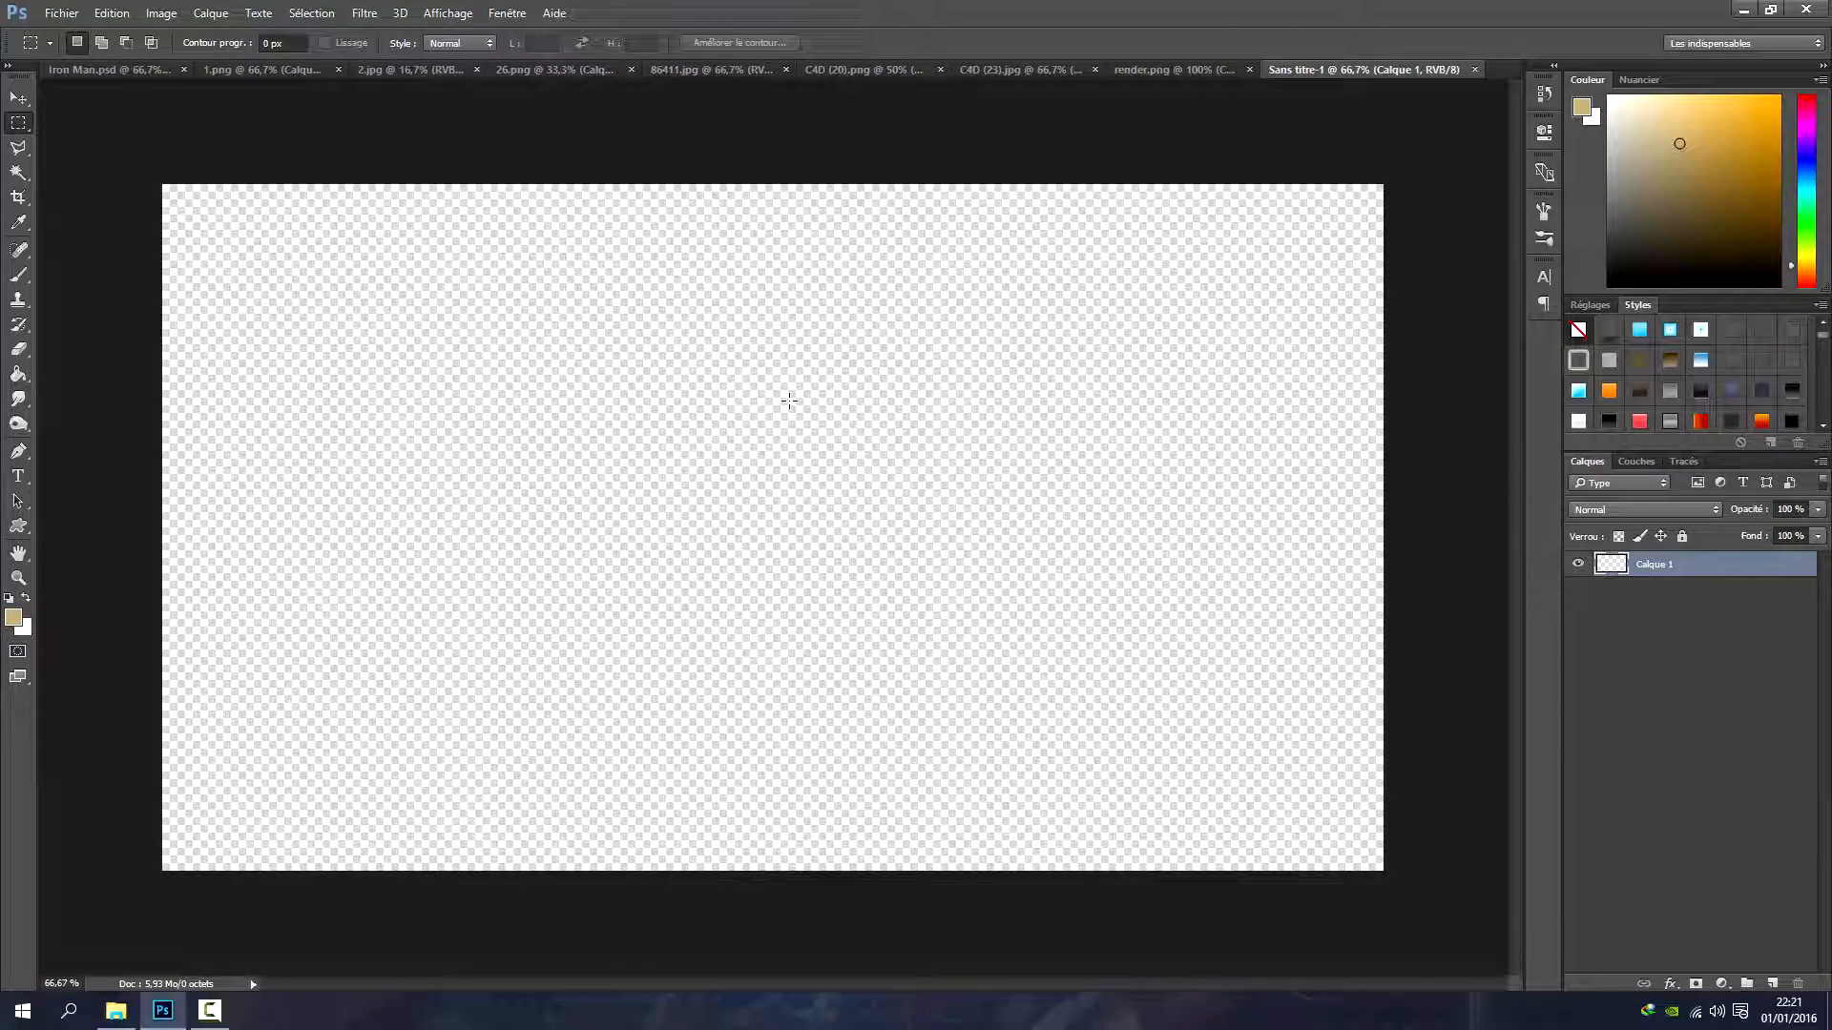
Paste the copied Iron Man render into the new document and move it to the lower-right corner of the canvas
key("ctrl+v")
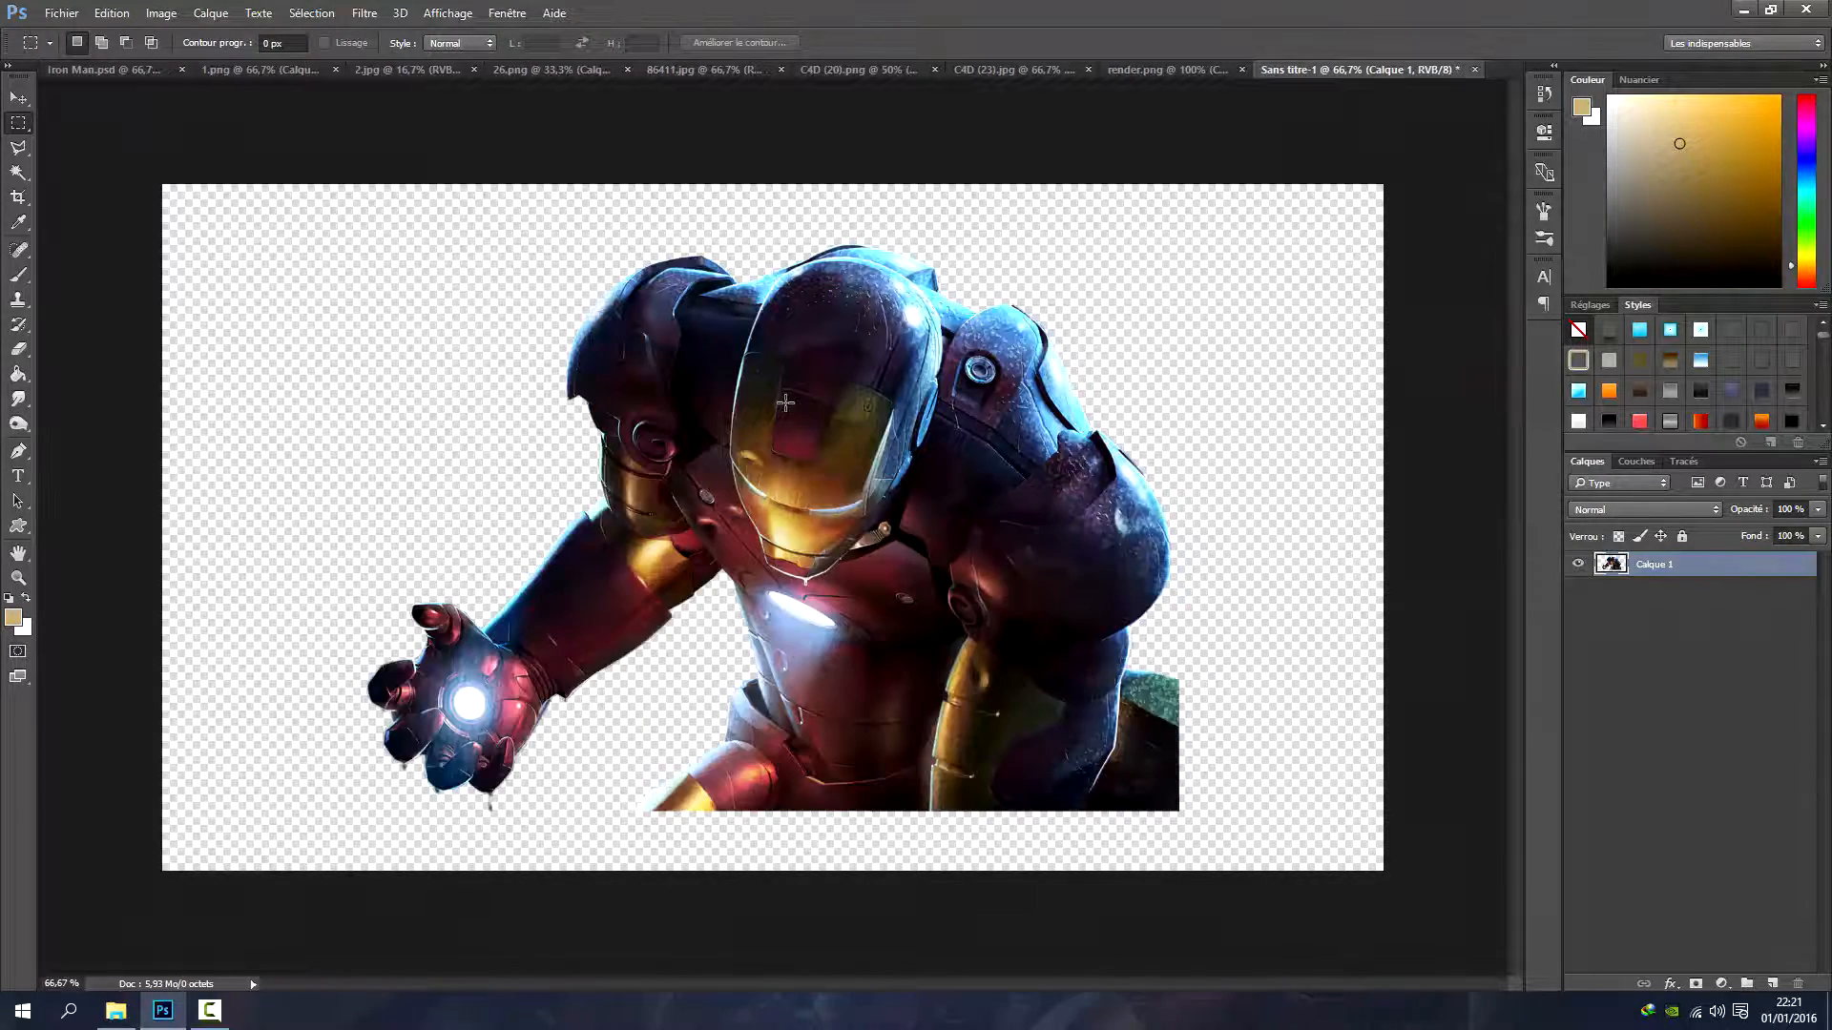
left_click(18, 99)
left_click_drag(615, 435, 809, 491)
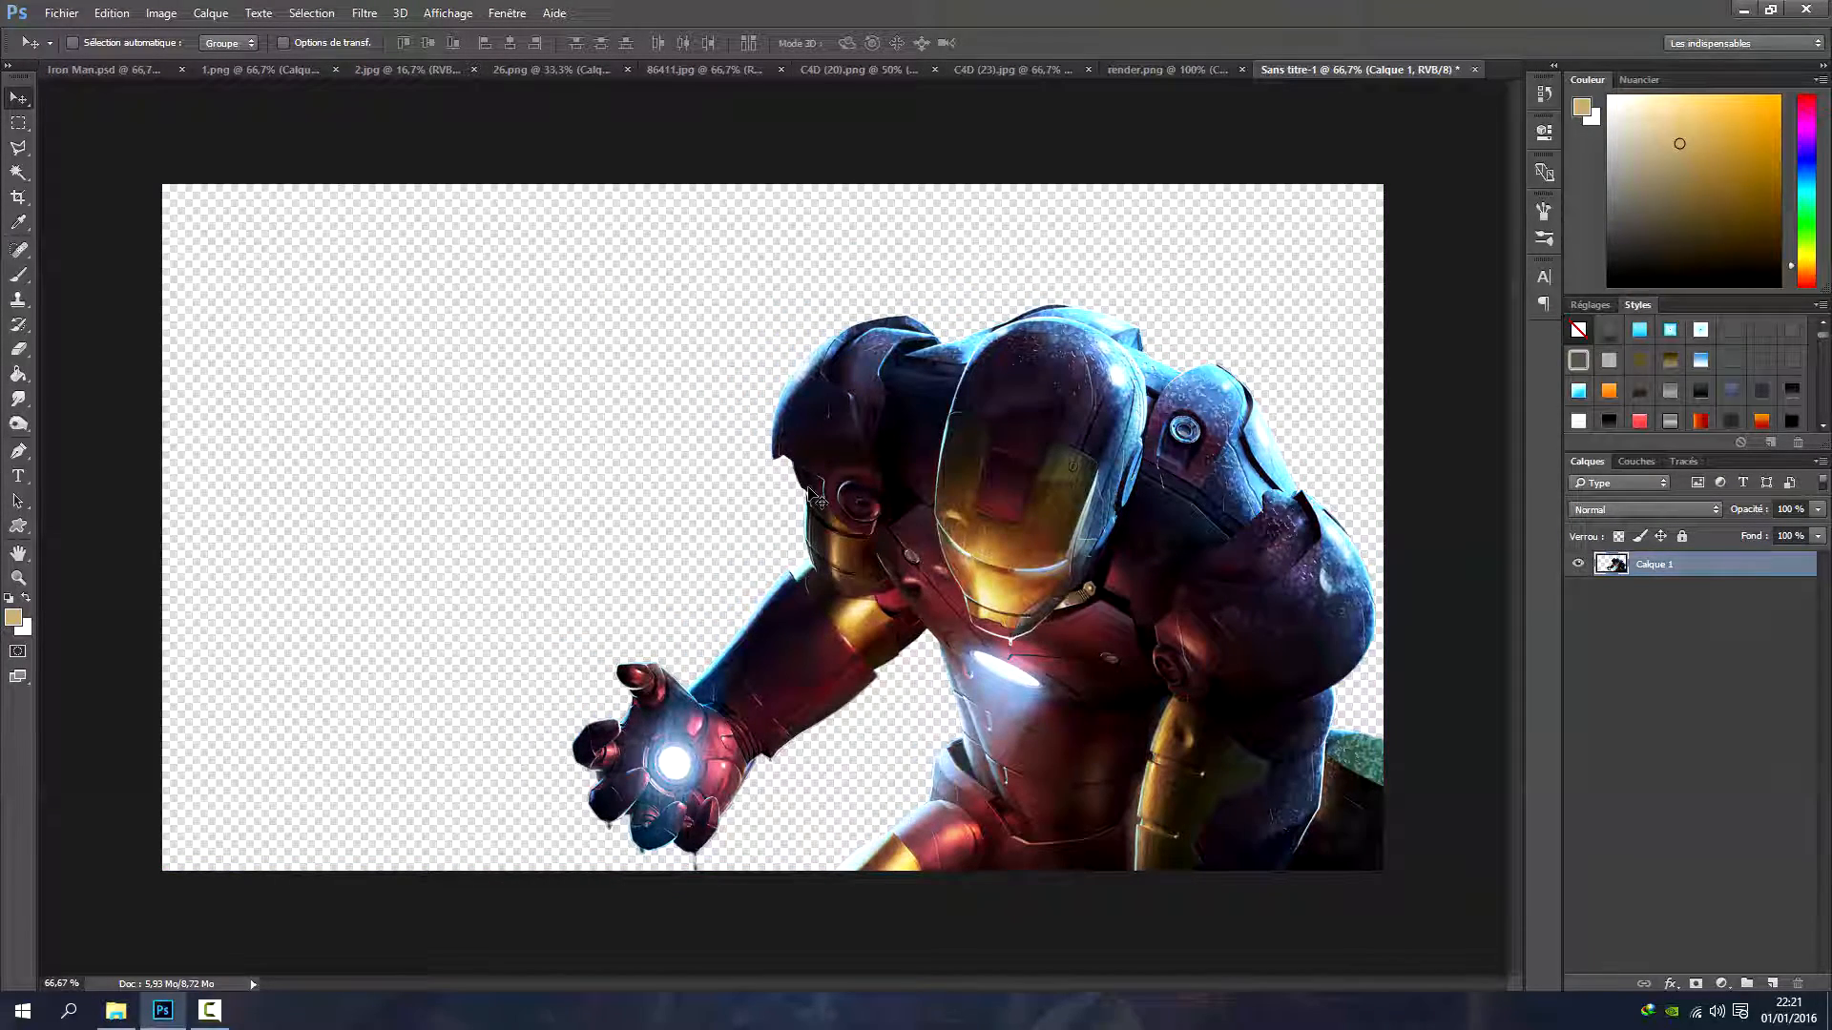
Duplicate the render layer, and duplicate both layers together to get four stacked copies
right_click(1649, 567)
left_click(1431, 206)
left_click(1070, 315)
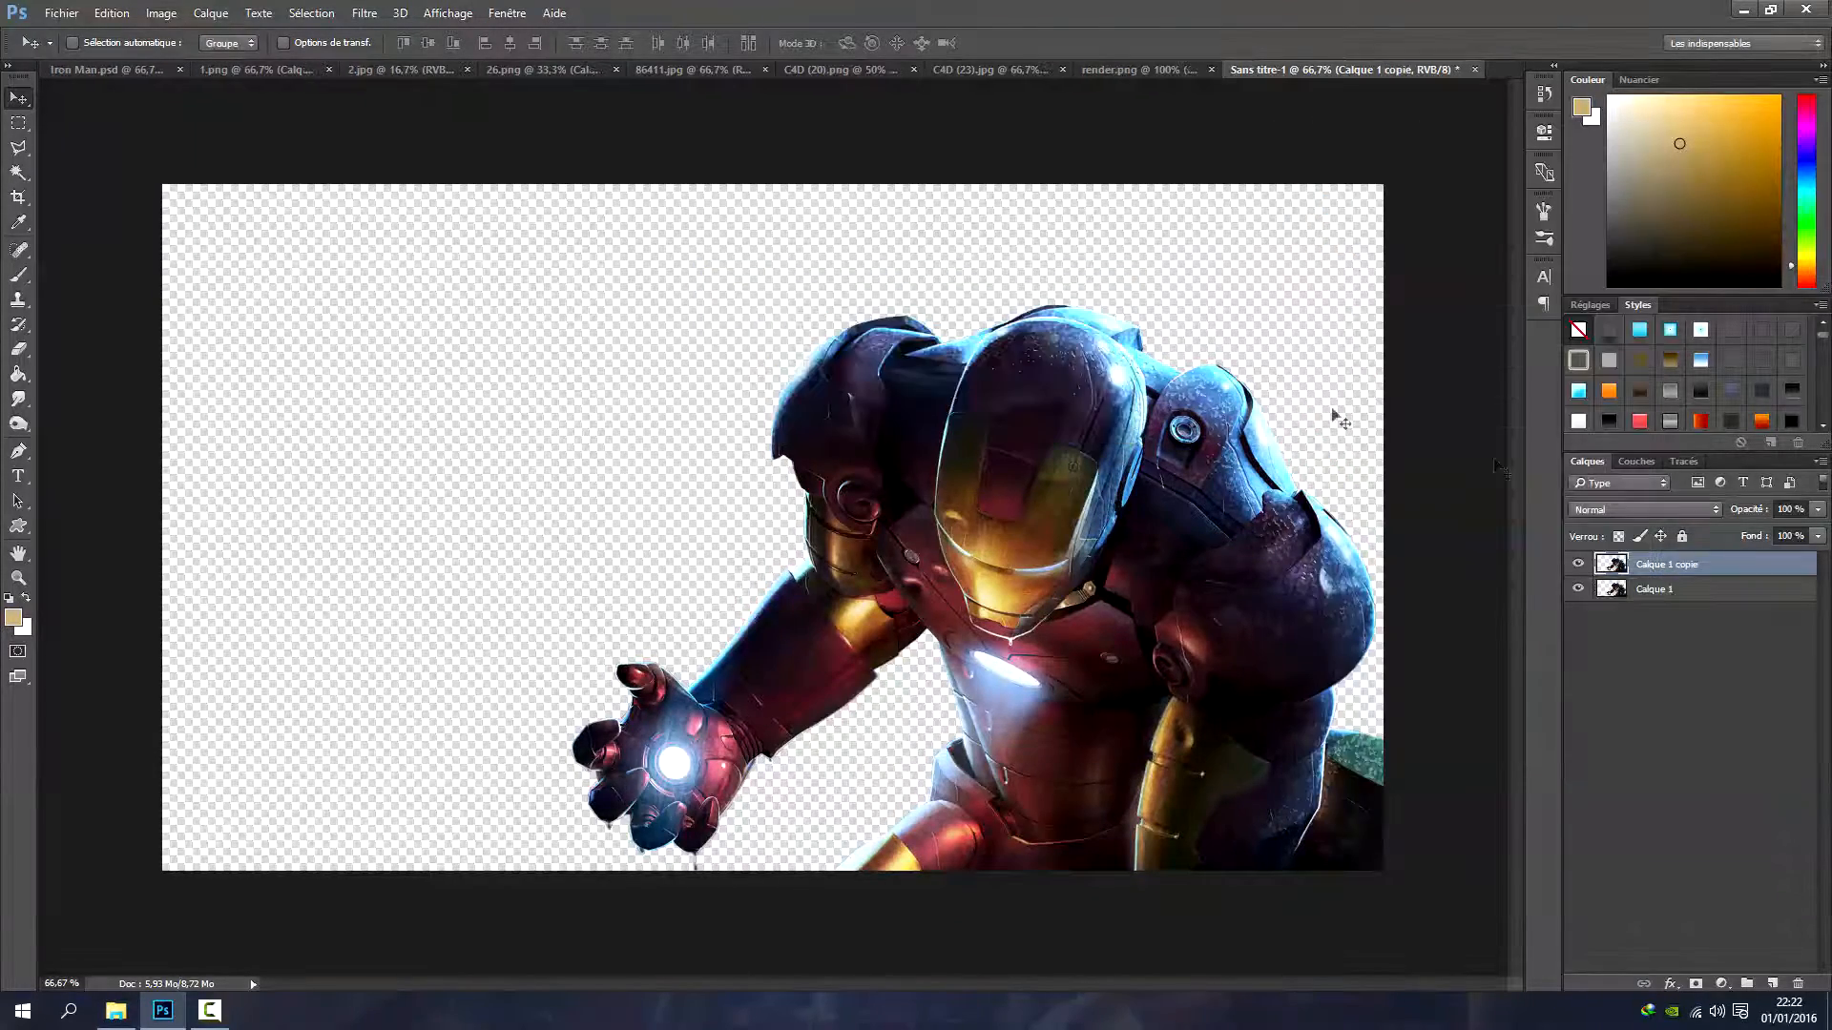
left_click(1647, 592, "shift")
right_click(1646, 591)
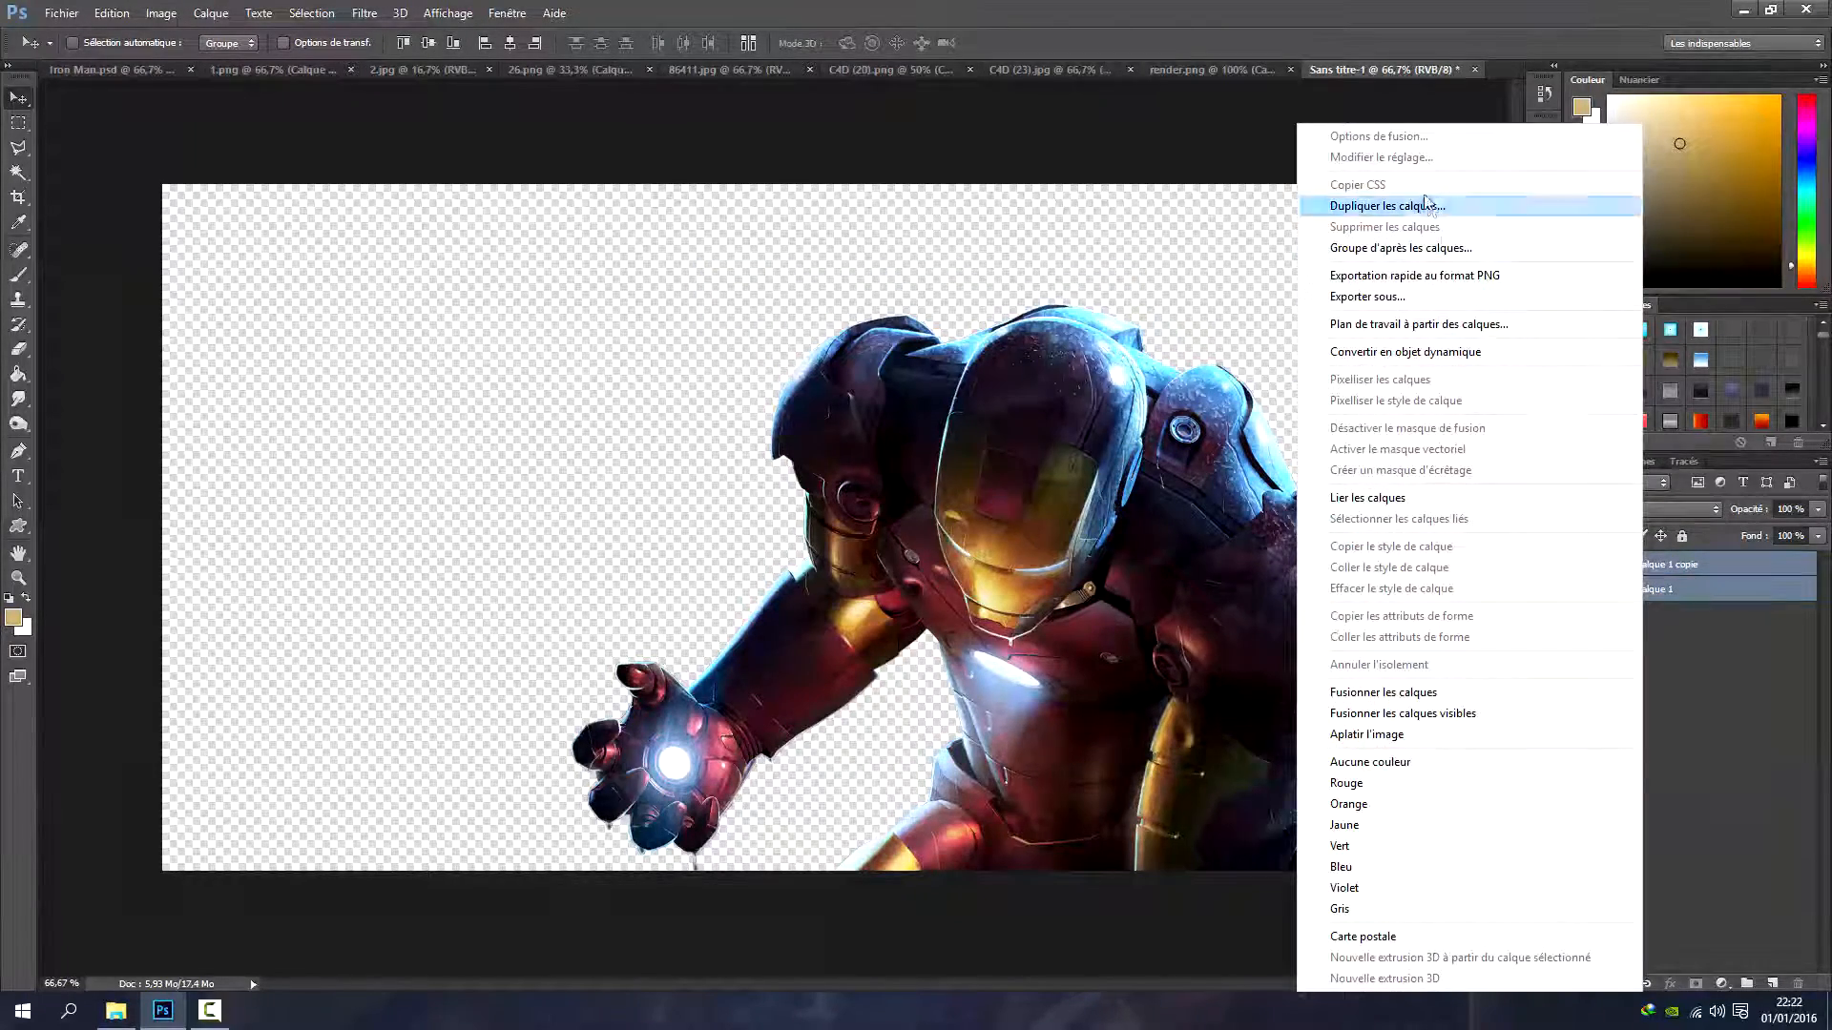
left_click(1431, 200)
left_click(1084, 313)
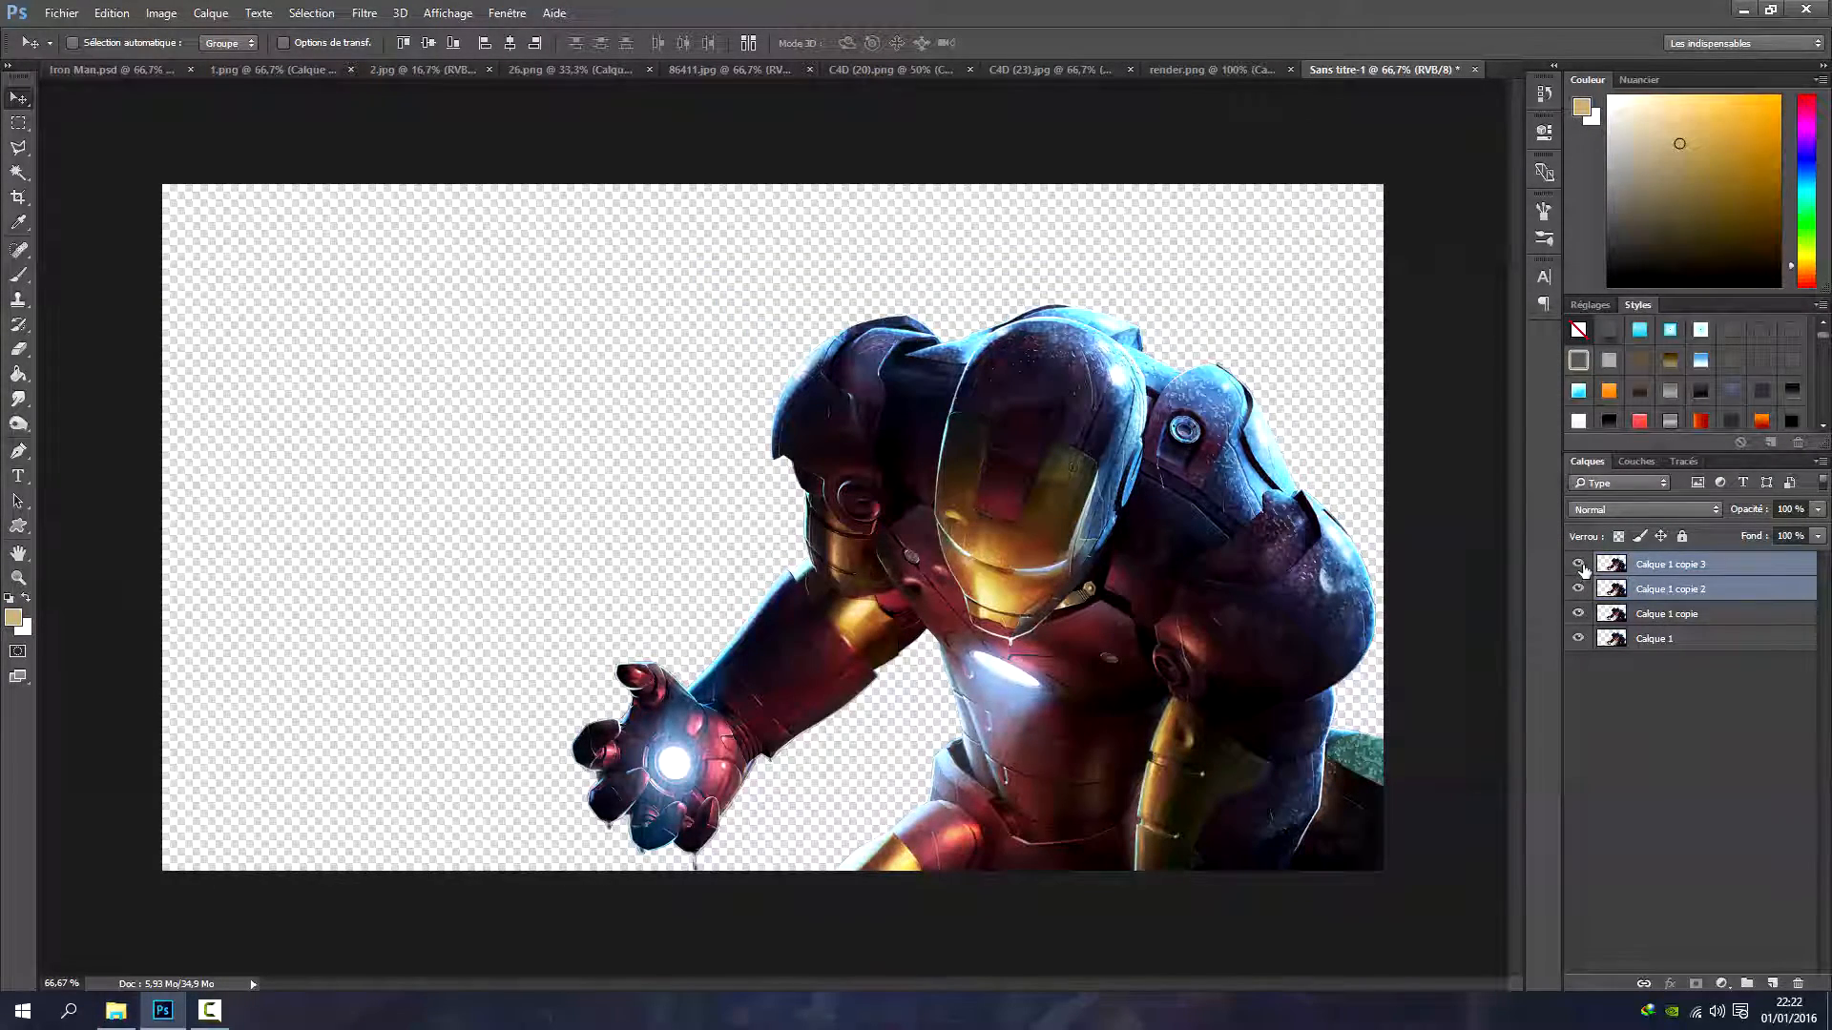
Hide the topmost copy Calque 1 copie 3 and move Calque 1 copie up and to the right behind the front figure
left_click(1579, 564)
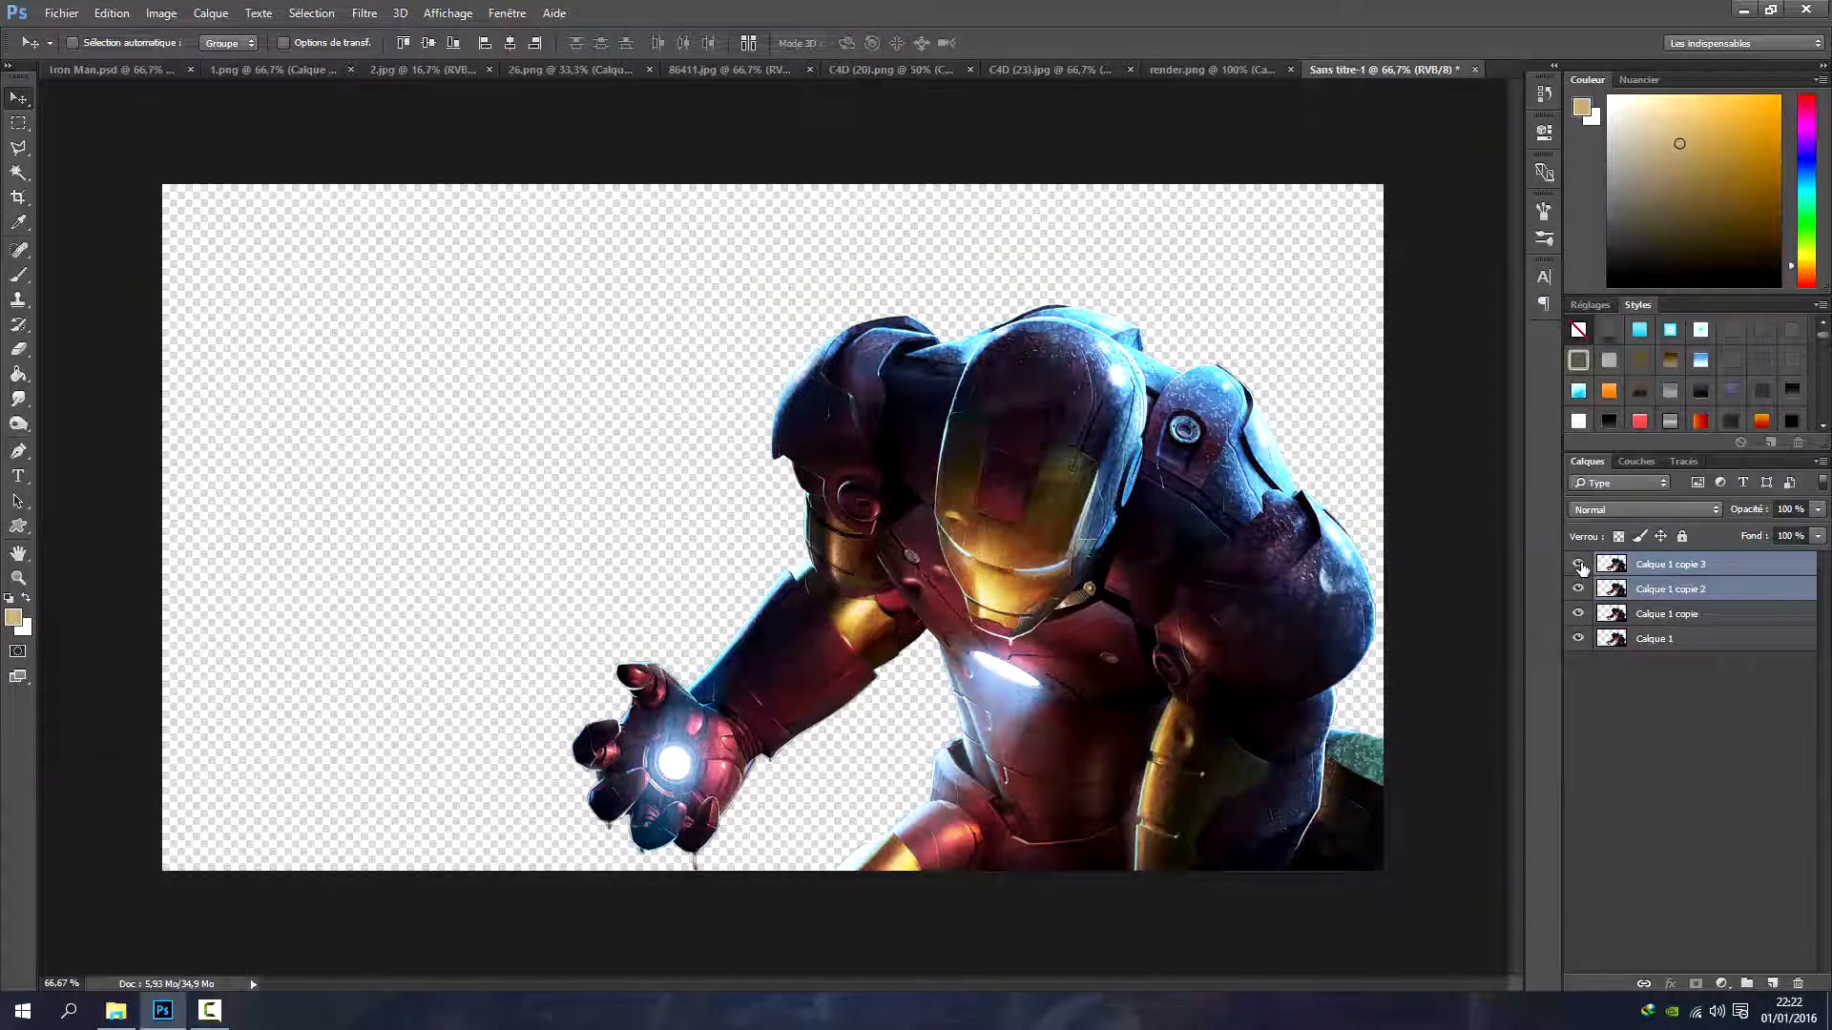
left_click(1634, 570)
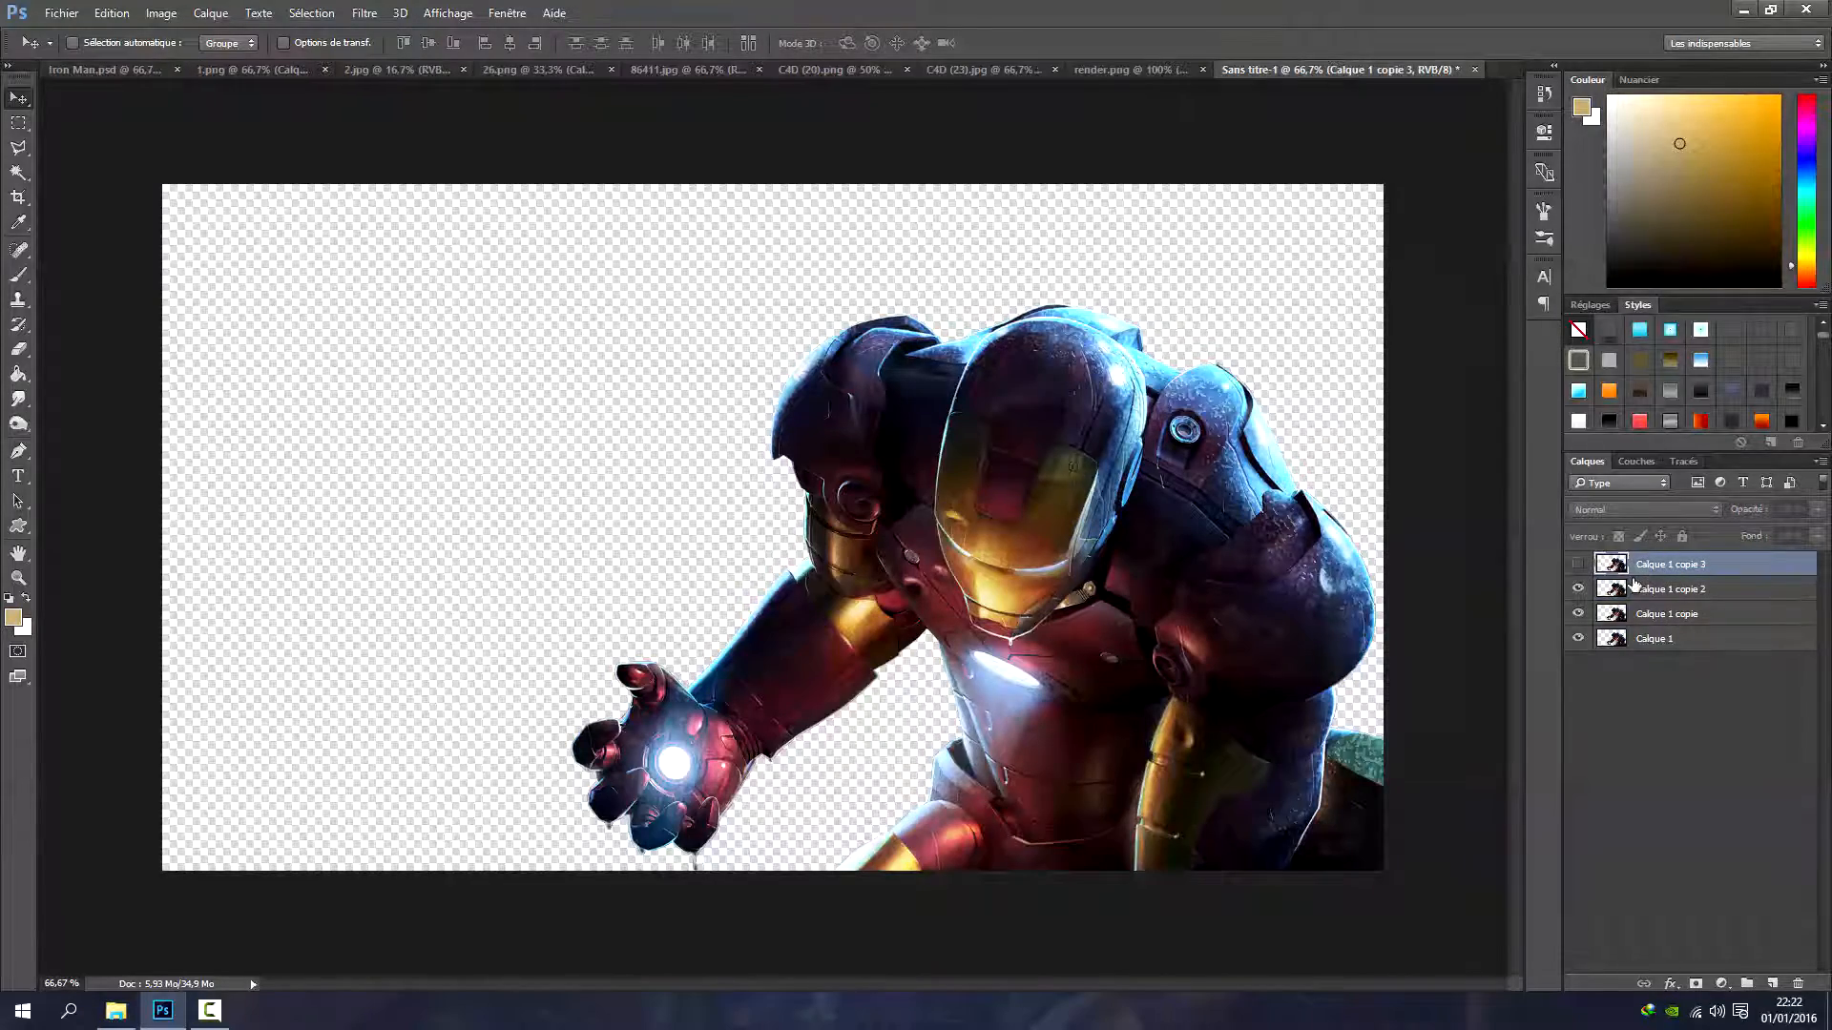
left_click(1670, 619)
left_click_drag(1248, 683, 1429, 587)
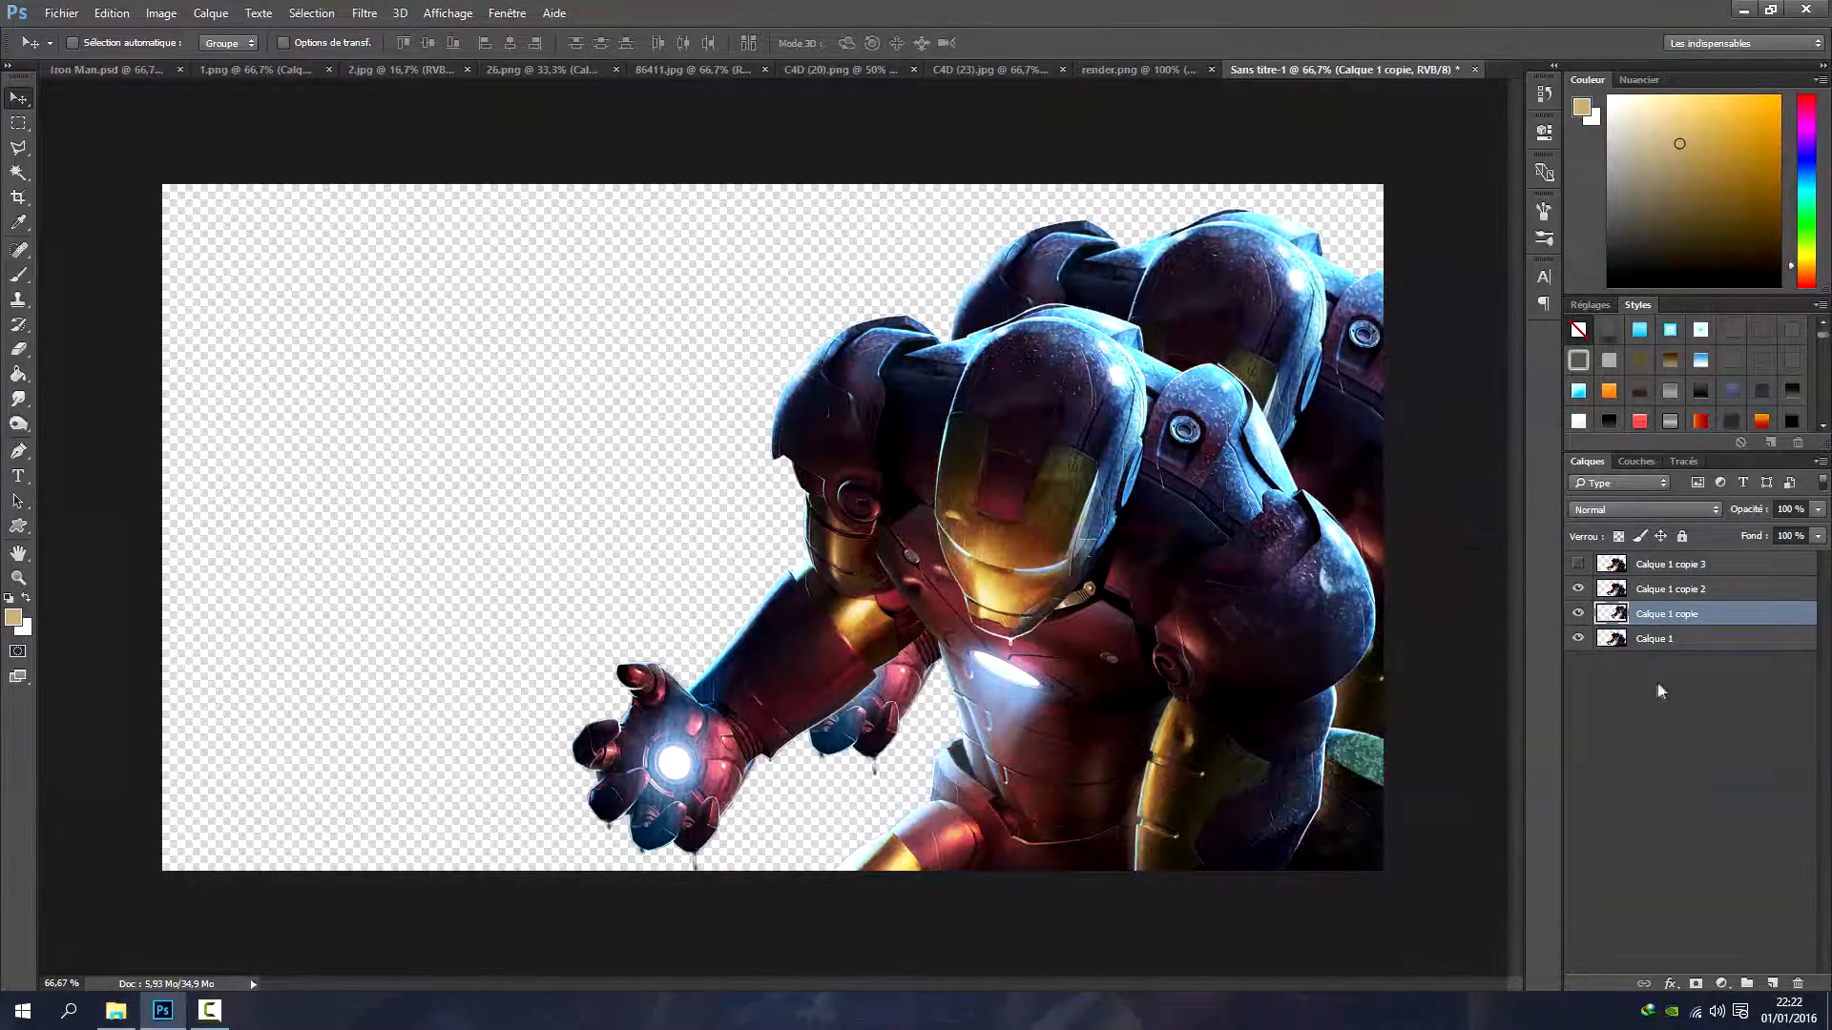
Move Calque 1 down and to the left of the front figure, and merge the three visible render layers
left_click(1656, 685)
left_click(1672, 645)
left_click_drag(1098, 524, 815, 643)
left_click(1683, 588)
left_click(1678, 637, "shift")
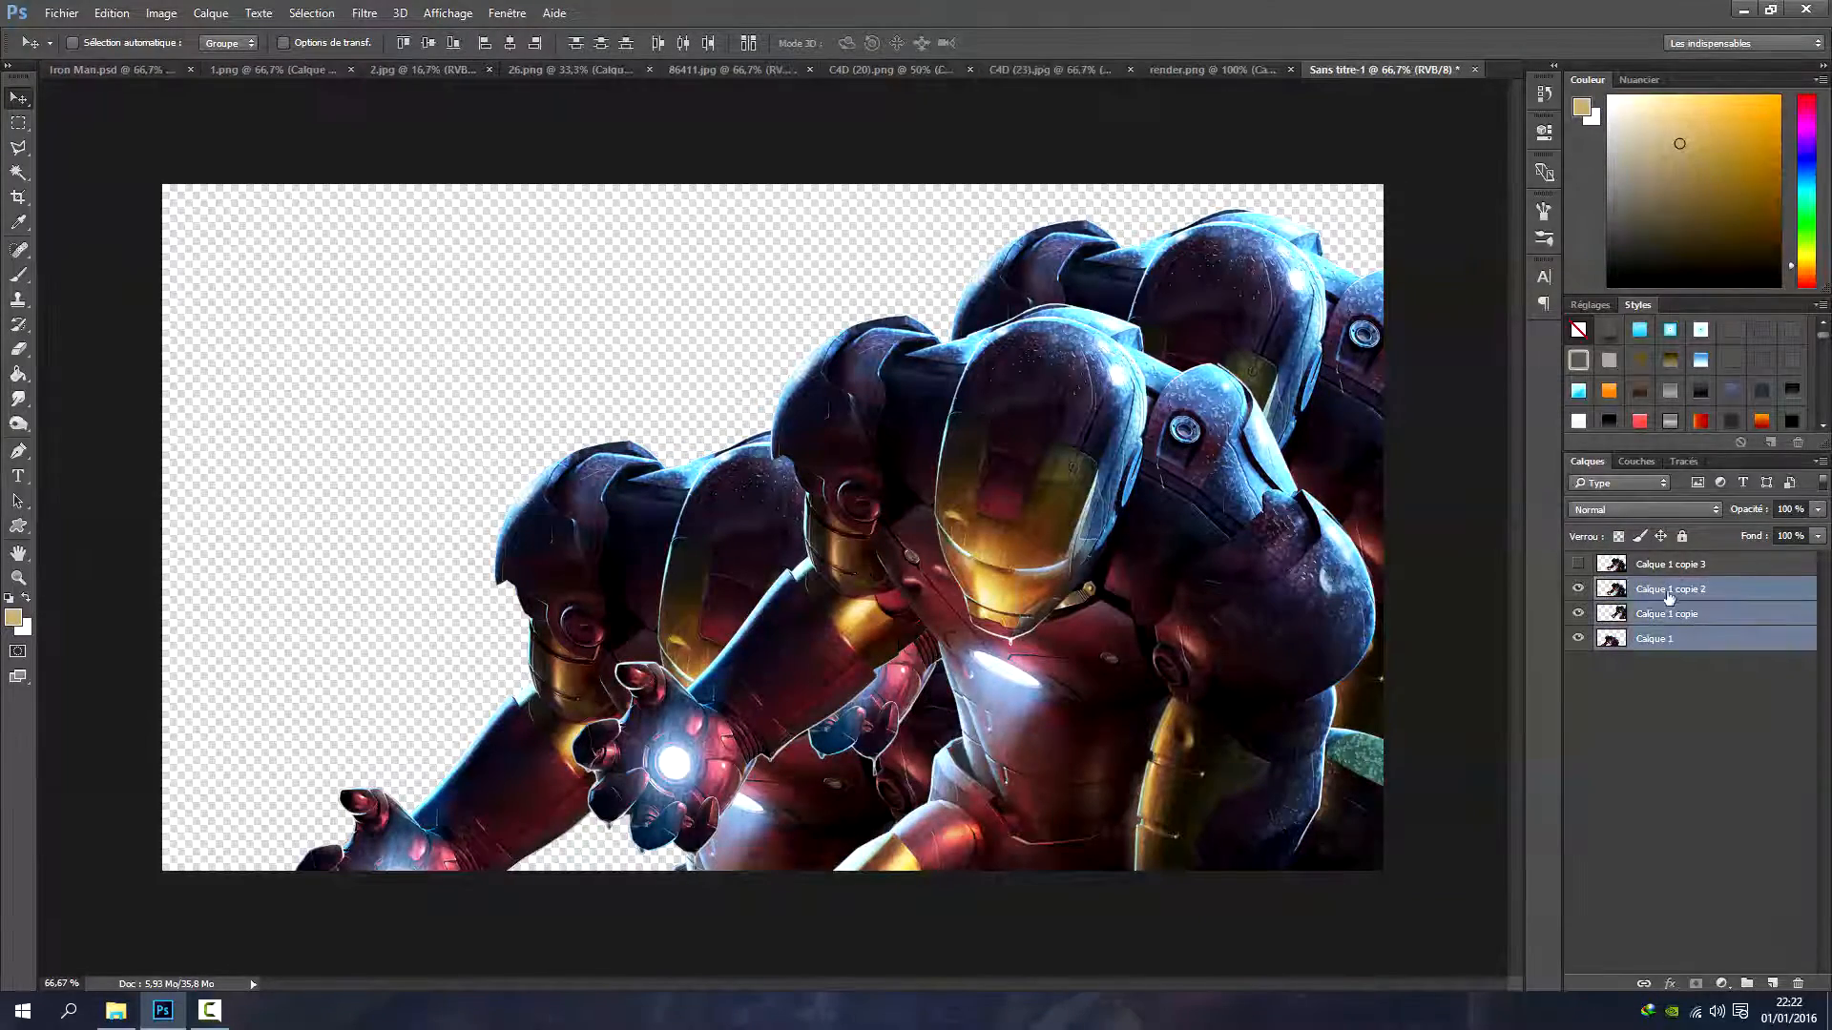
right_click(1677, 637)
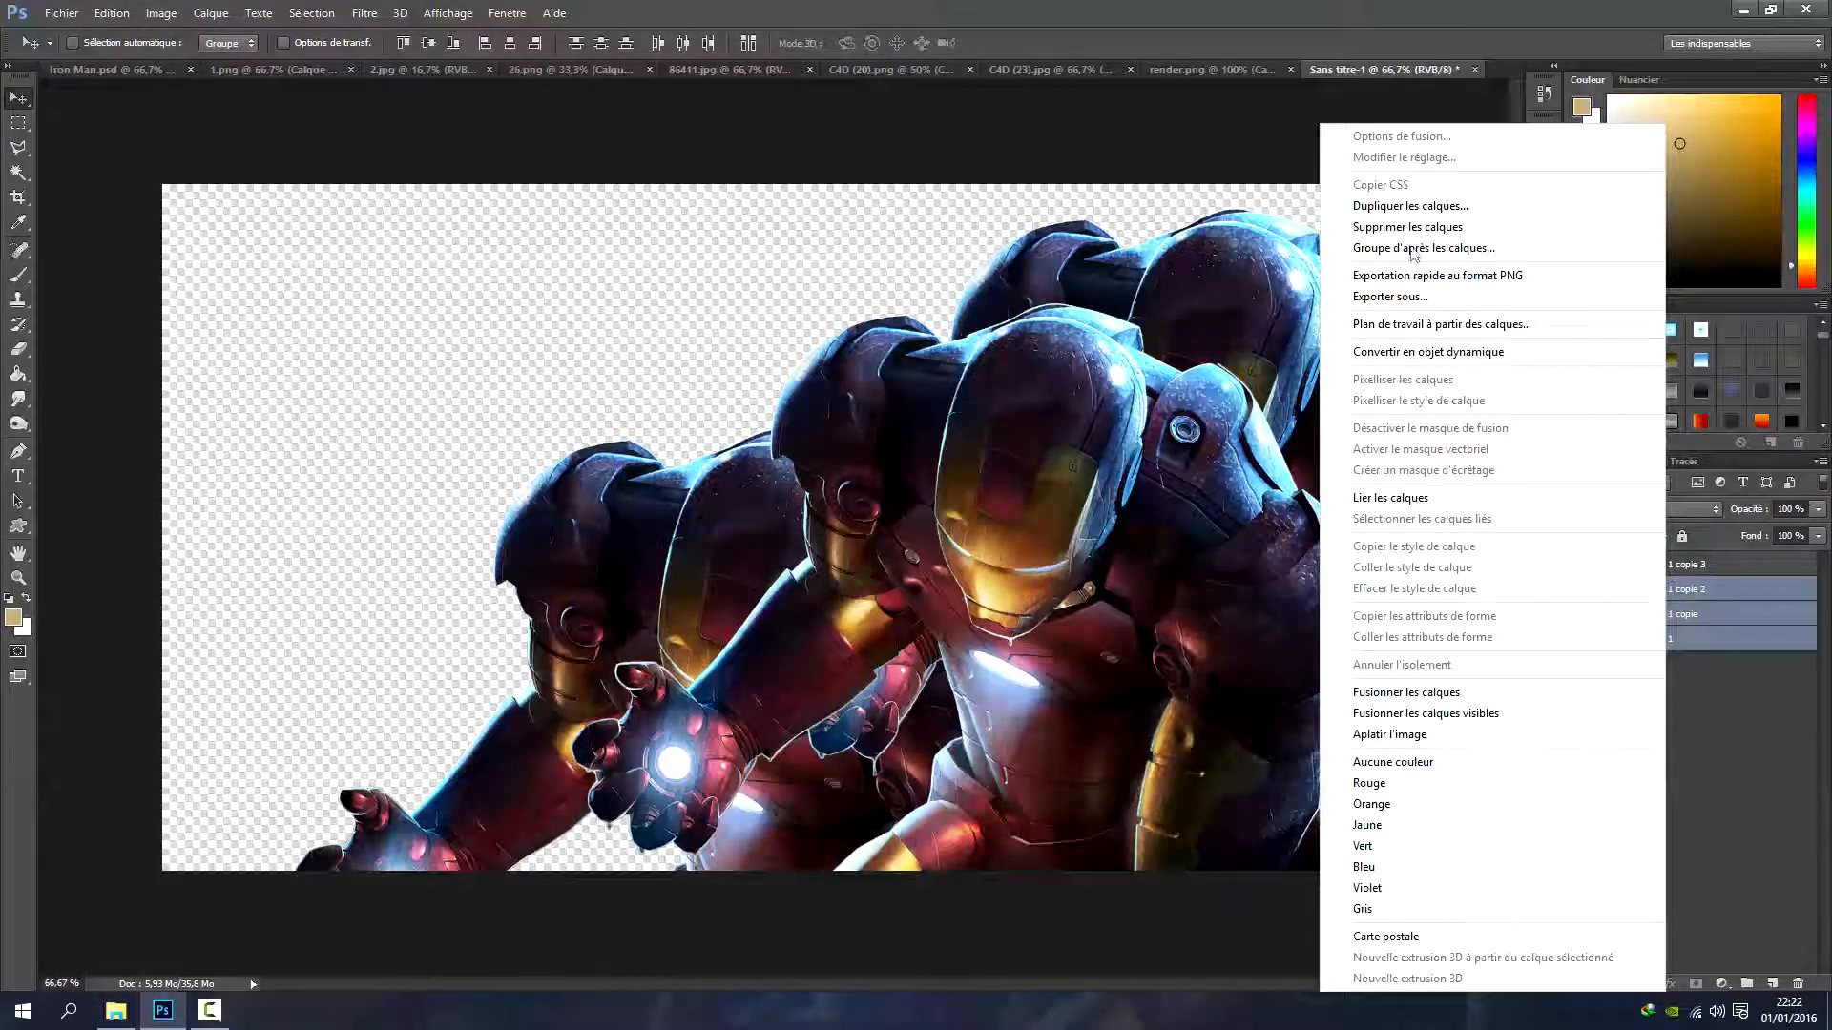
left_click(1473, 694)
Duplicate the merged layer, shift one copy left to cover the canvas's empty left side, and merge both copies
right_click(1744, 592)
left_click(1410, 205)
left_click(1112, 320)
left_click_drag(1450, 599, 1019, 591)
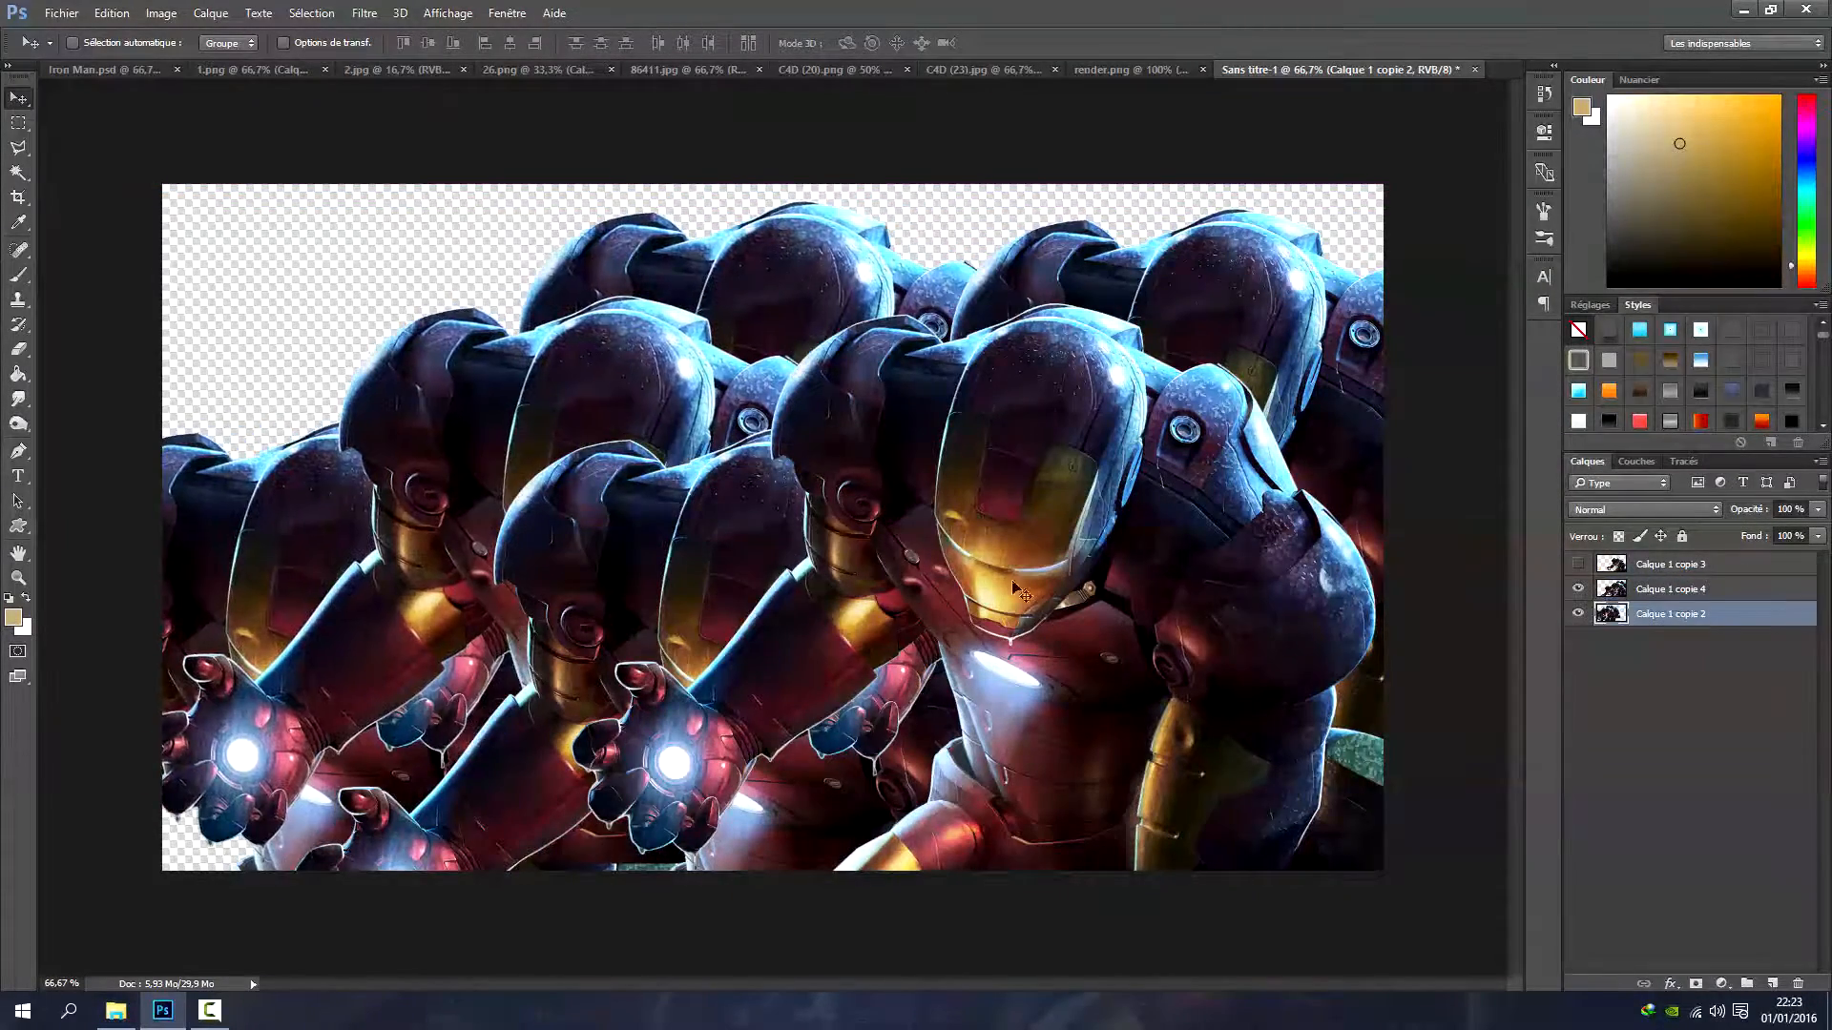
left_click(1700, 591, "shift")
right_click(1703, 593)
left_click(1451, 695)
Duplicate the merged layer, shift one copy up to fill the top of the canvas, and merge both copies
right_click(1697, 598)
left_click(1411, 206)
left_click(1102, 318)
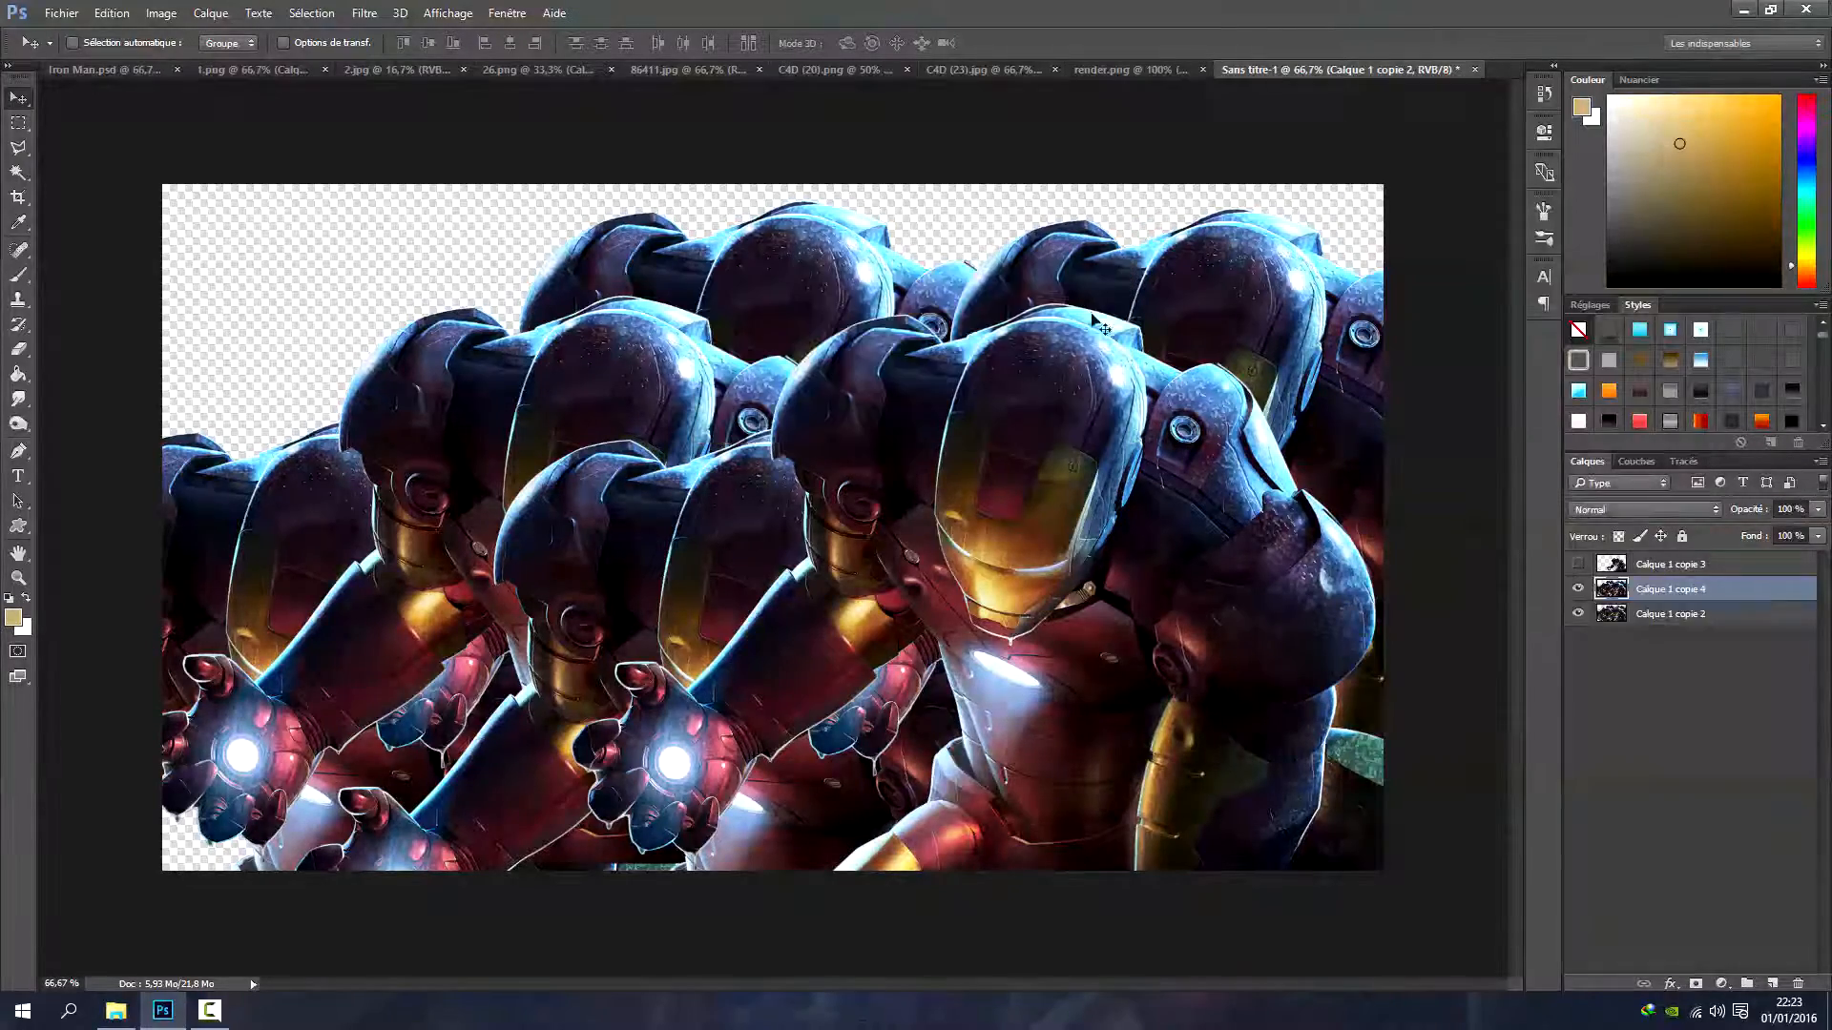
left_click_drag(1059, 615, 1053, 376)
right_click(1666, 604)
left_click(1426, 693)
Duplicate the merged layer, shift the lower copy left to fill the remaining bottom-left gap, and merge both copies
right_click(1674, 592)
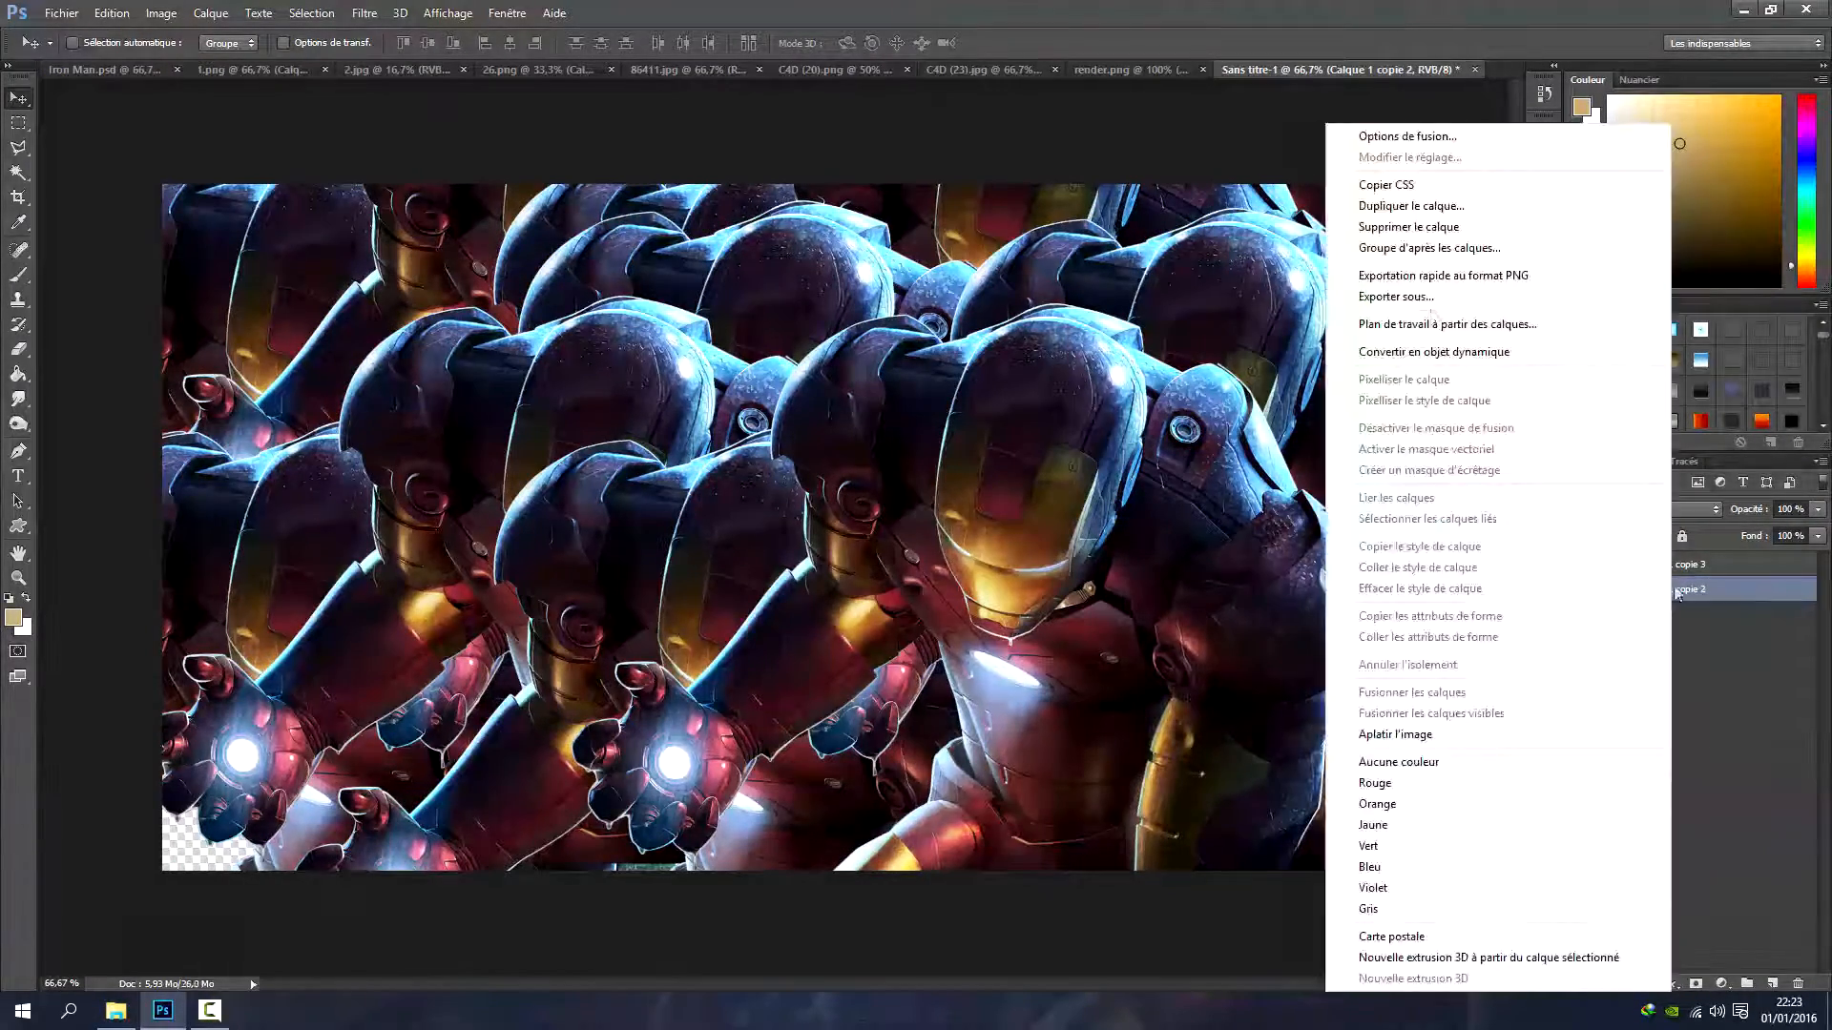
left_click(1402, 206)
left_click(1068, 318)
left_click(1651, 620)
left_click_drag(887, 534, 372, 563)
right_click(1701, 592)
left_click(1434, 689)
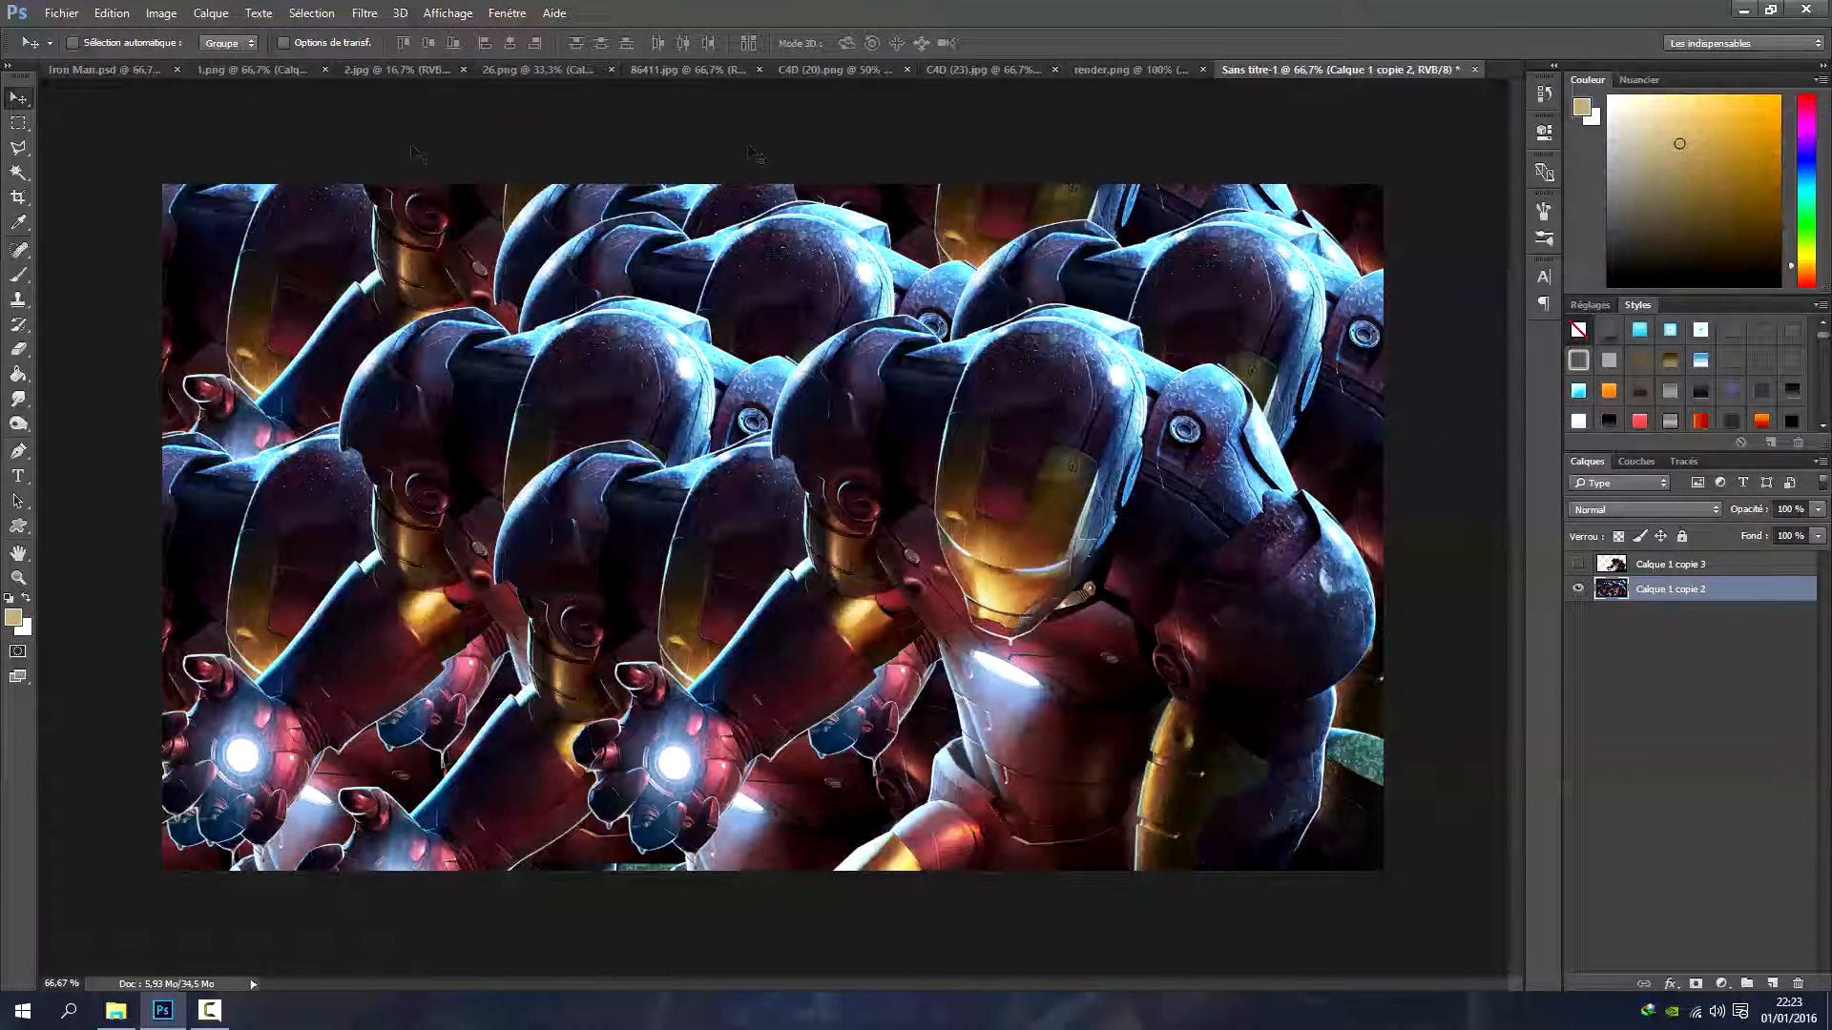
Duplicate the canvas-filling figure layer, and duplicate both resulting layers to get four identical copies
right_click(1676, 593)
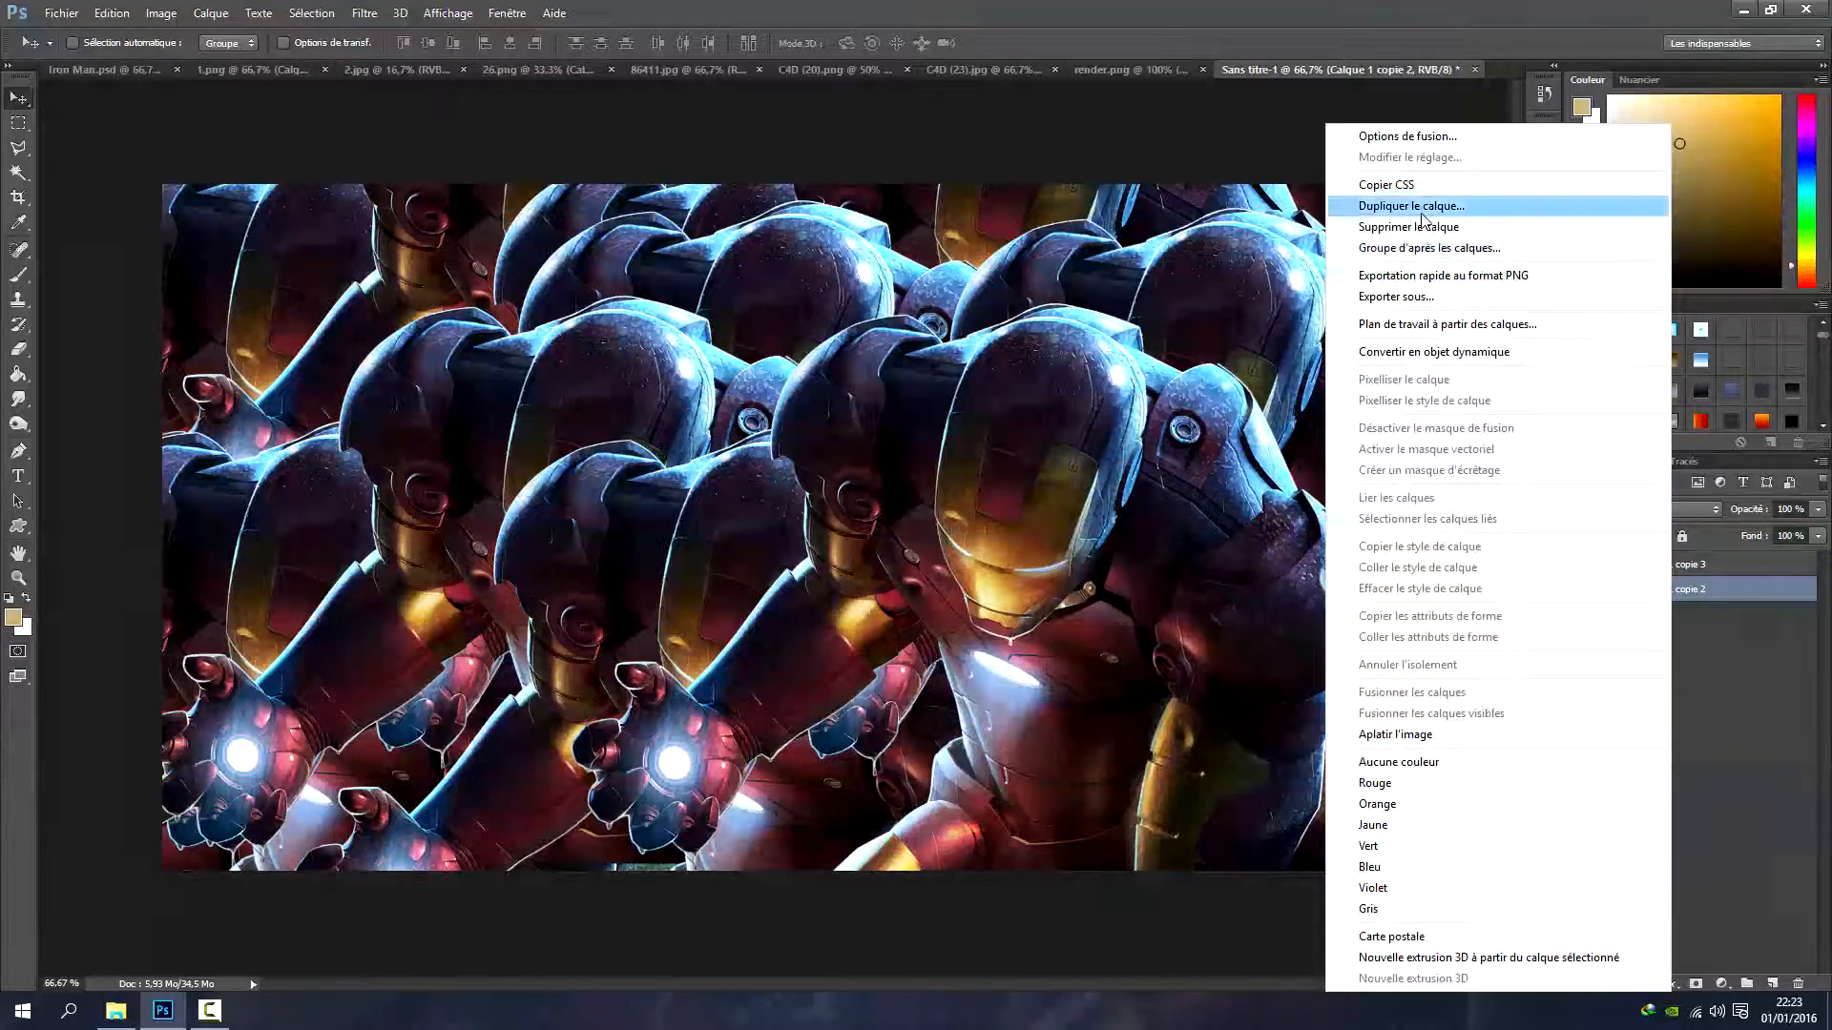
left_click(1451, 198)
key("Return")
left_click(1643, 614, "ctrl")
right_click(1656, 613)
left_click(1455, 187)
left_click(1059, 311)
Offset the three lower copies to extend the figure pattern beyond the canvas, and merge all four visible layers
left_click(1670, 663)
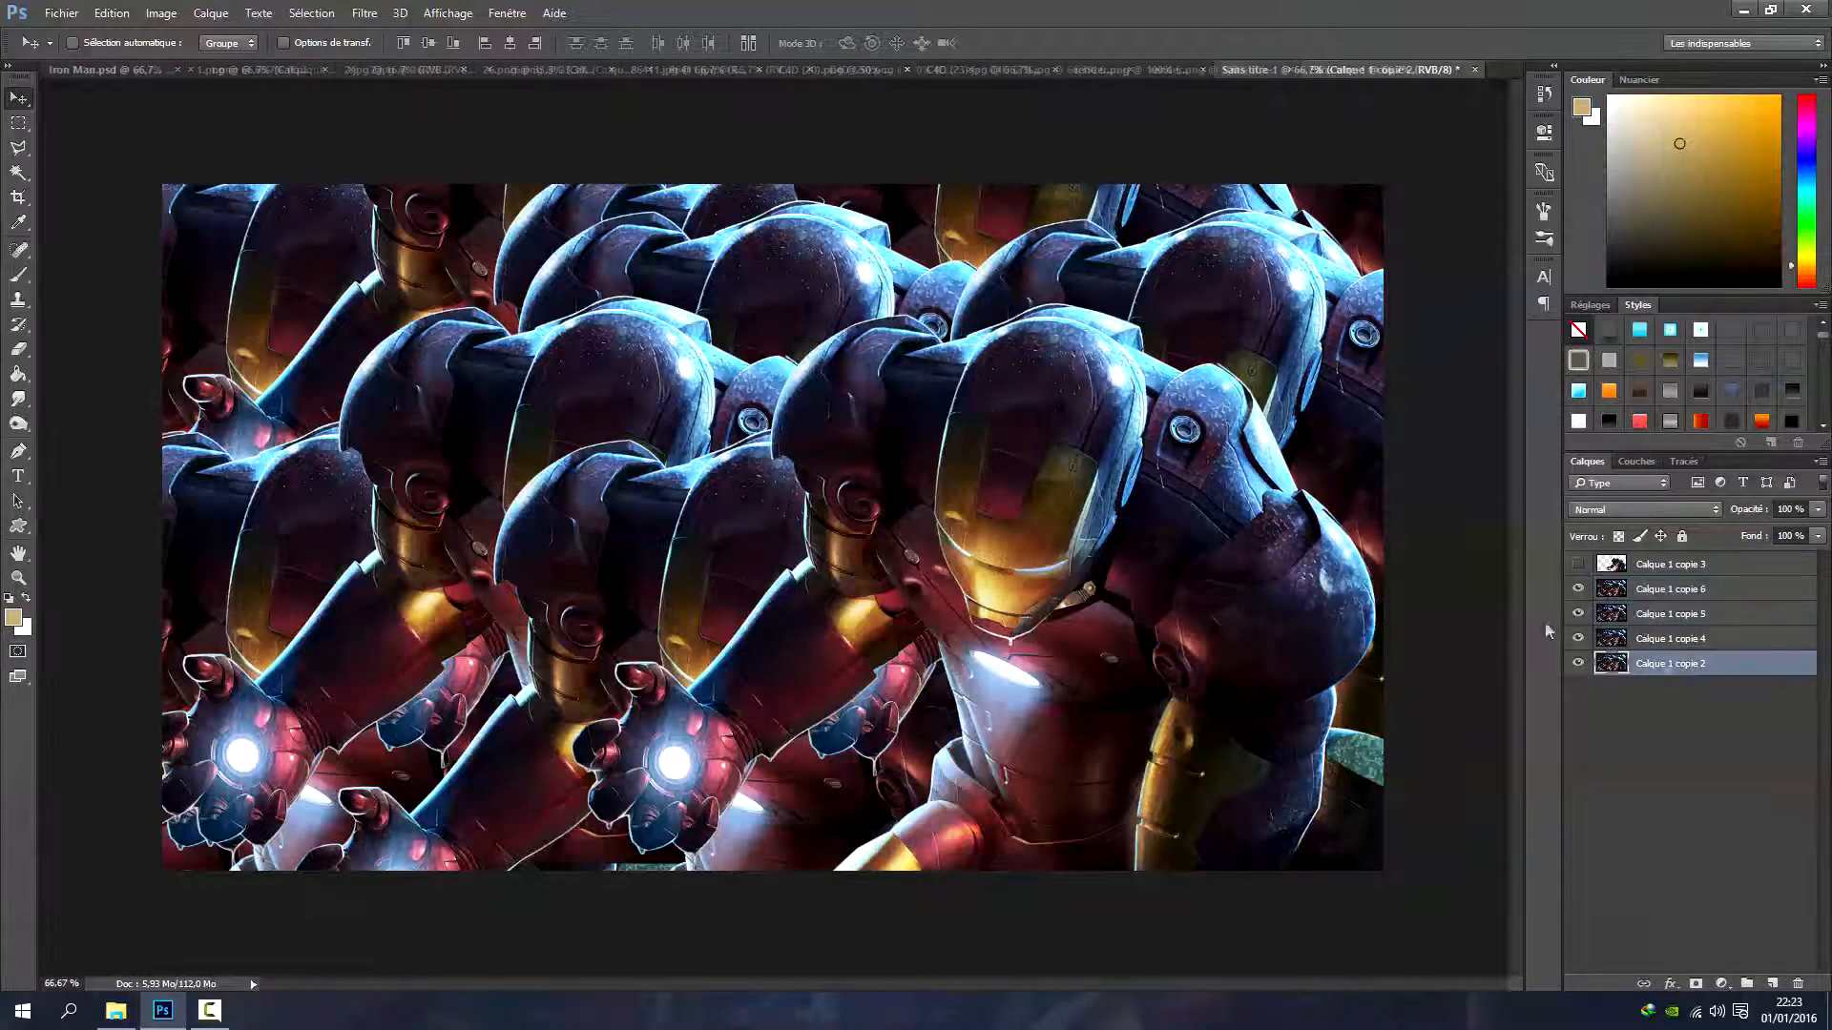
left_click(1679, 637)
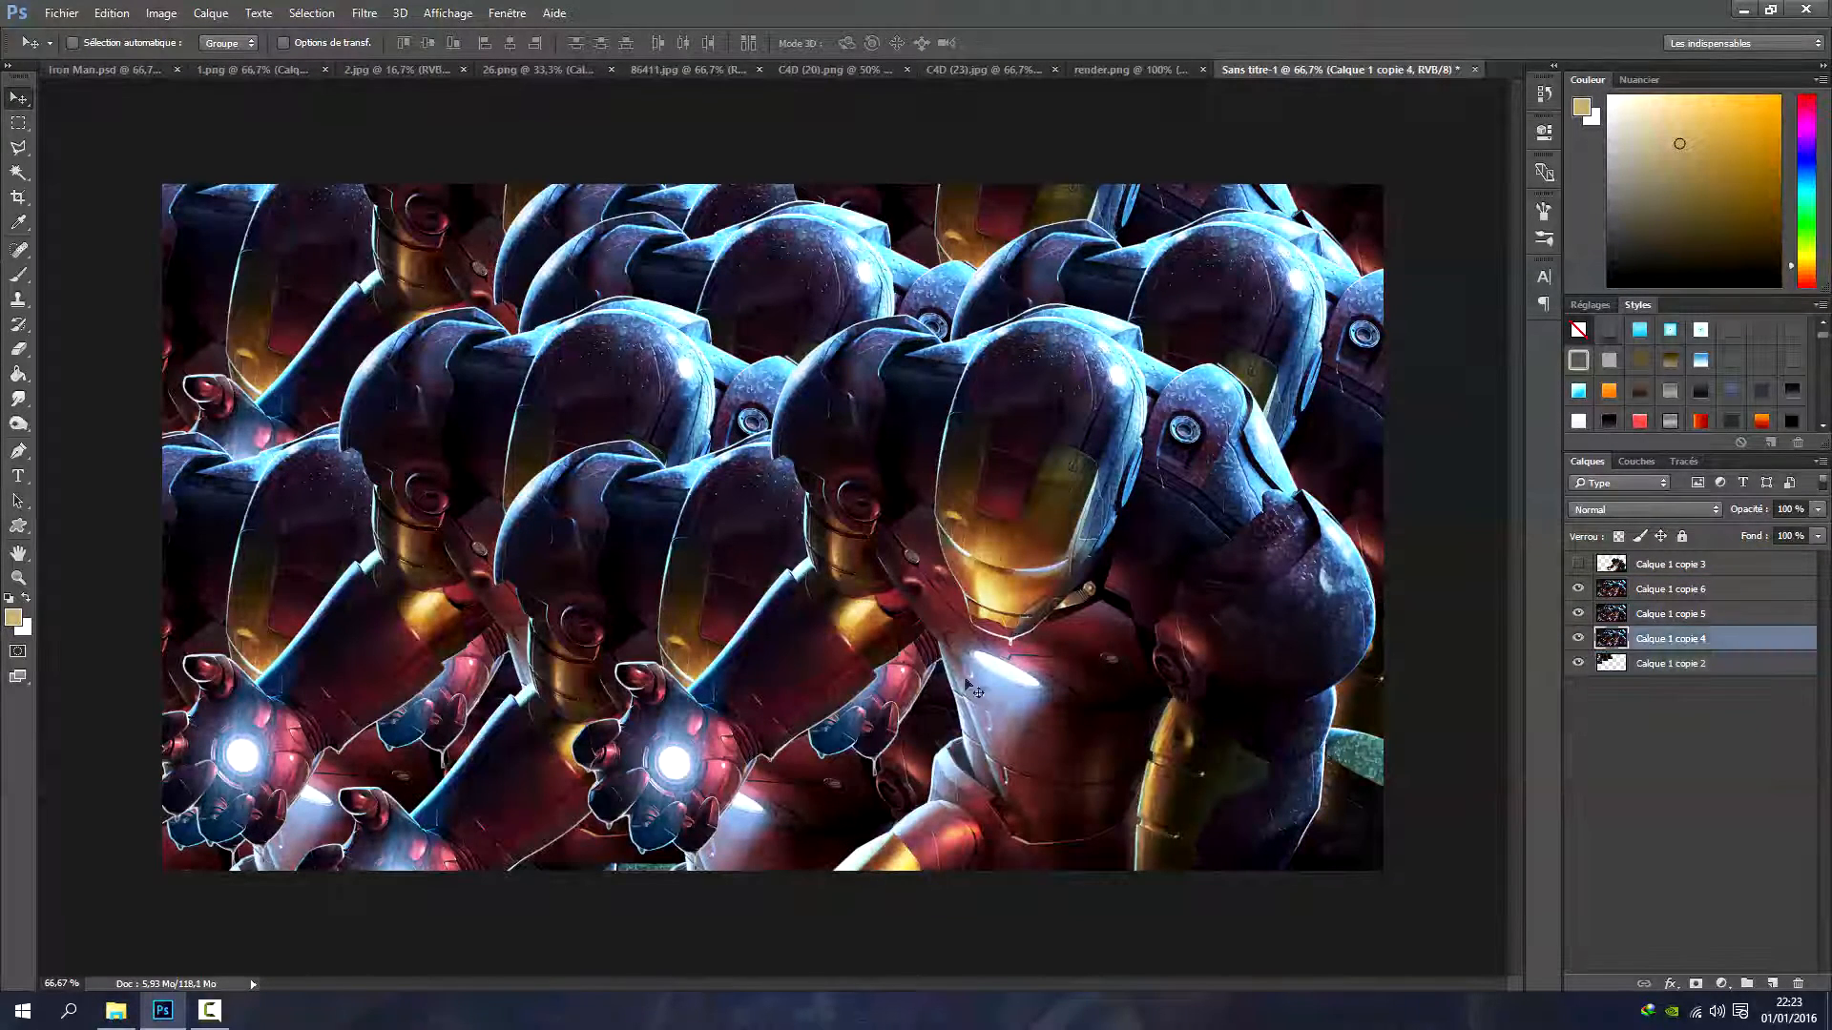
left_click(1677, 616)
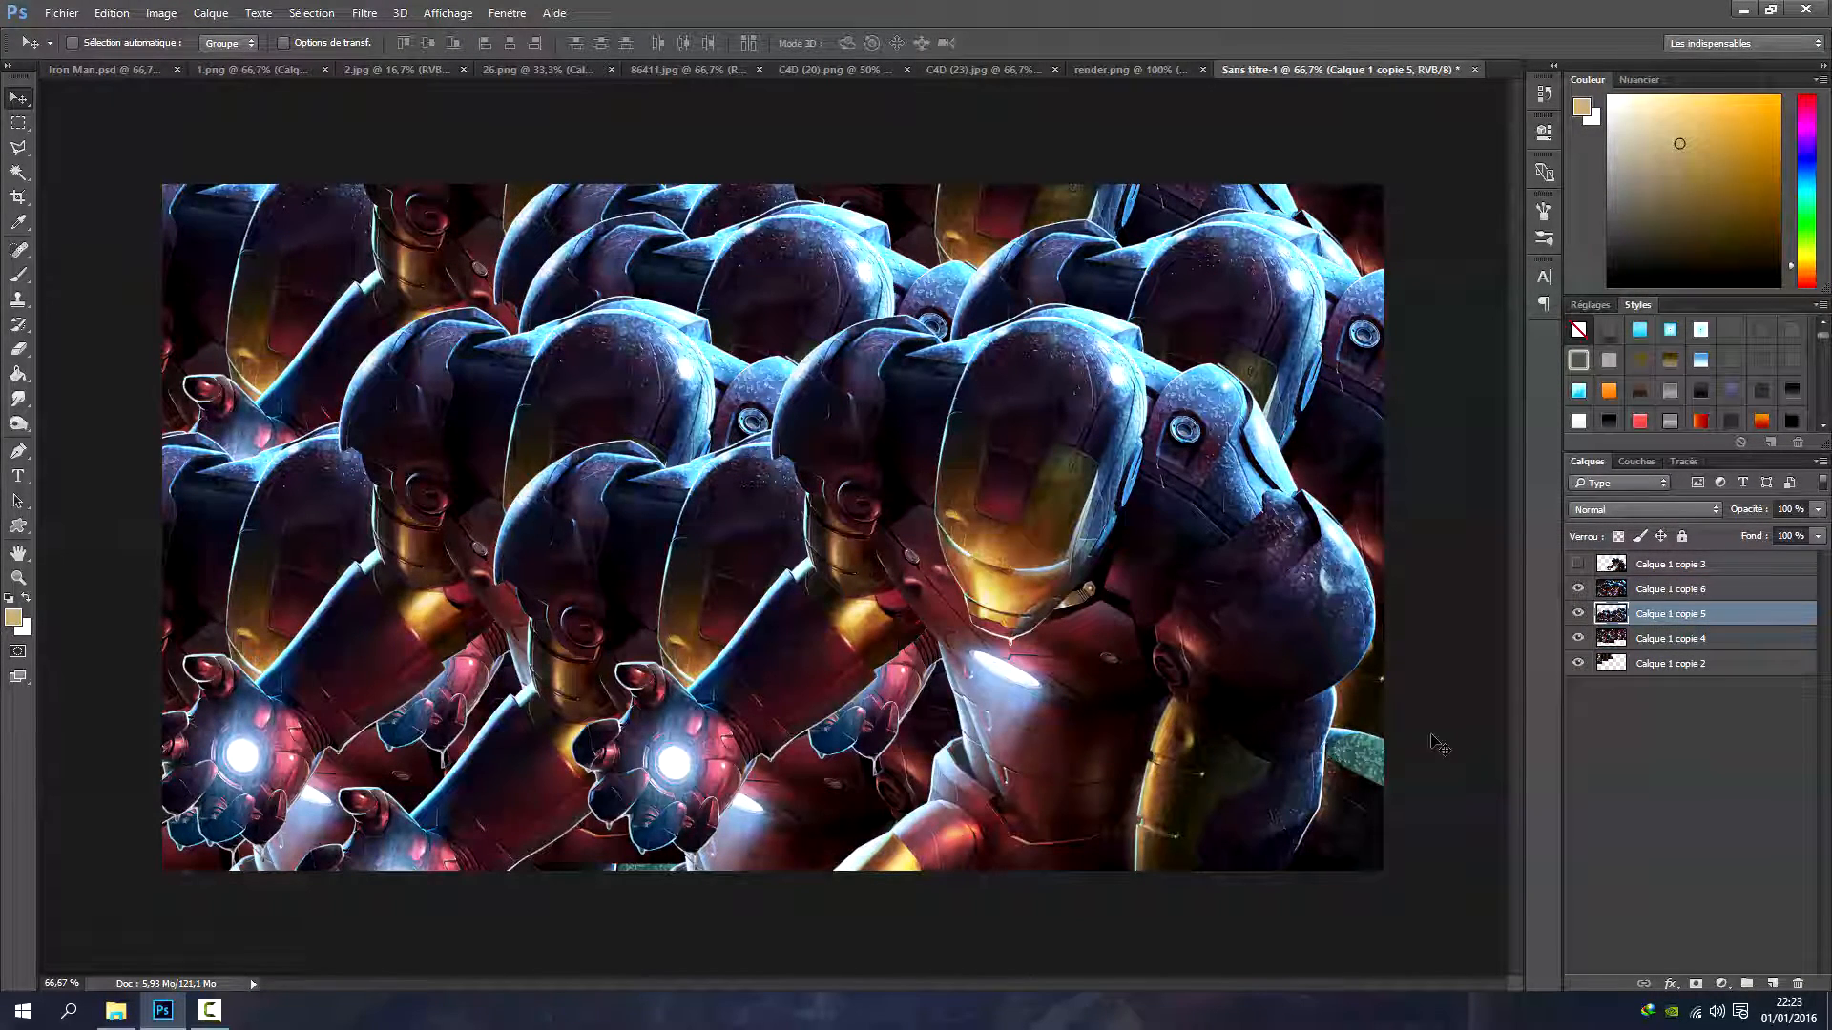
left_click(1664, 589, "shift")
left_click(1669, 663, "shift")
right_click(1677, 663)
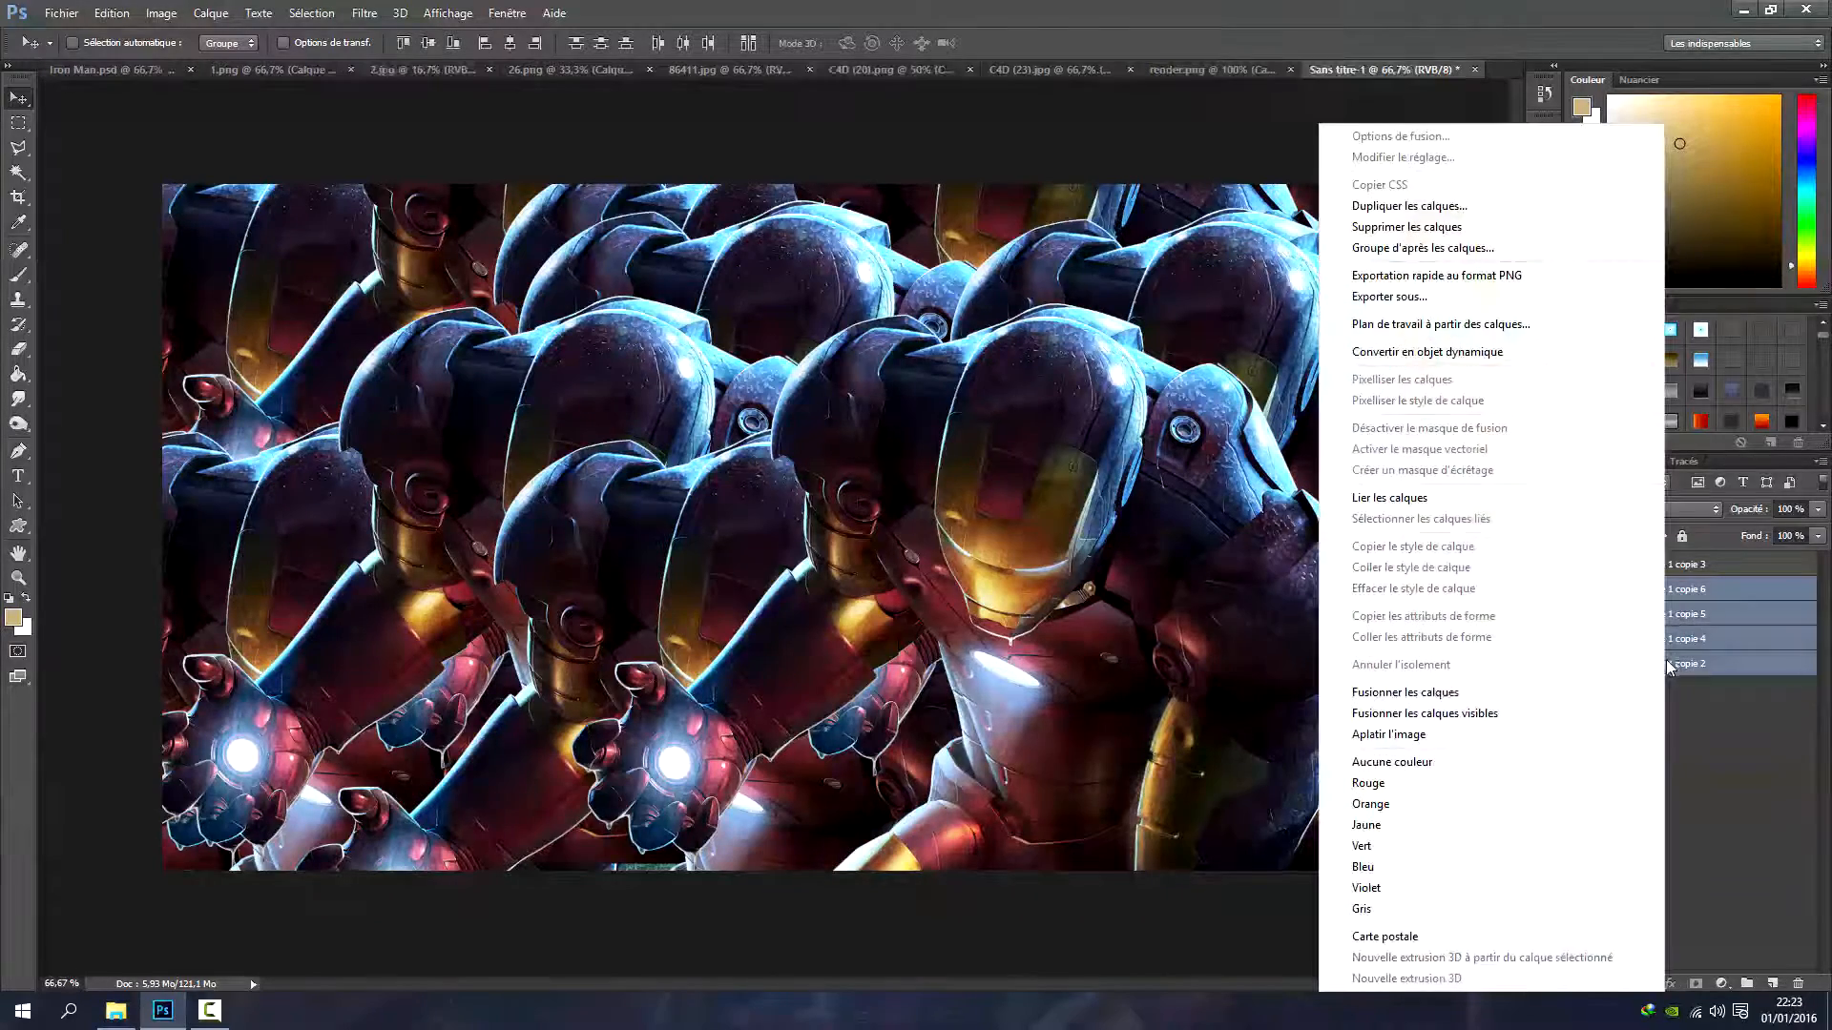
left_click(1438, 692)
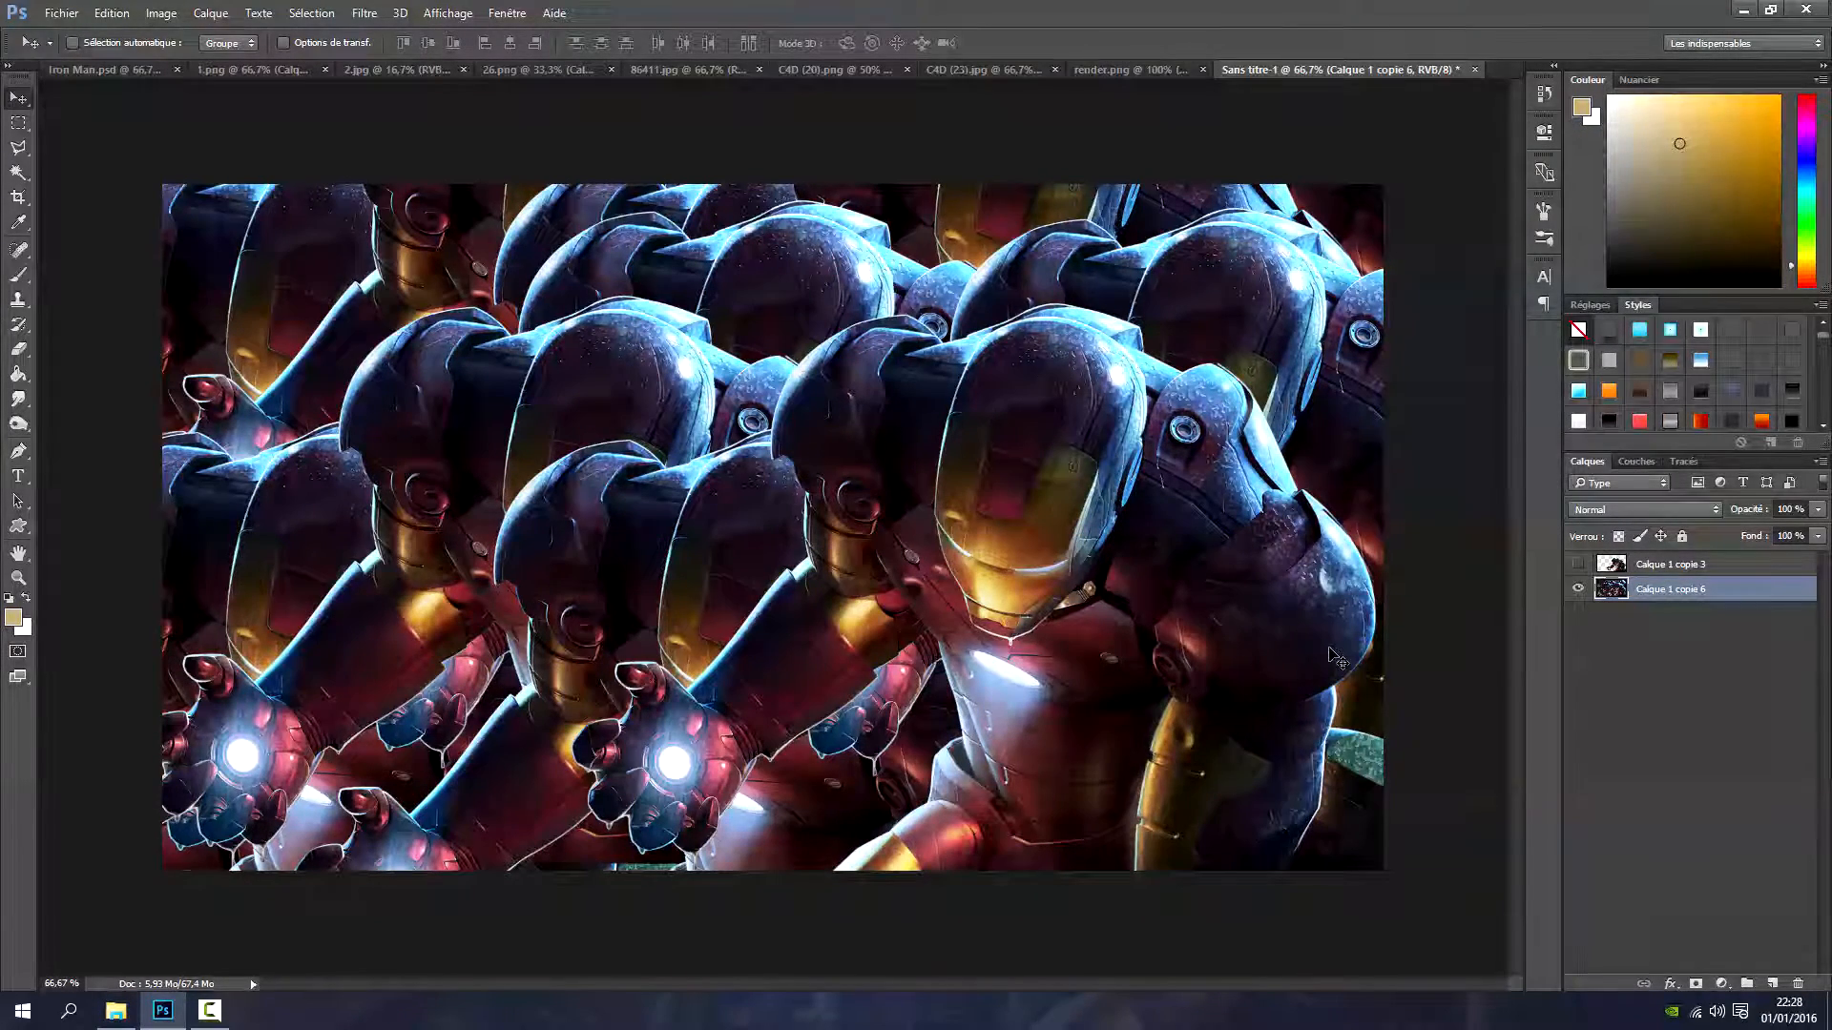
Apply a Radial Blur in Rotation mode at Supérieure quality to the merged figure pattern
left_click(365, 12)
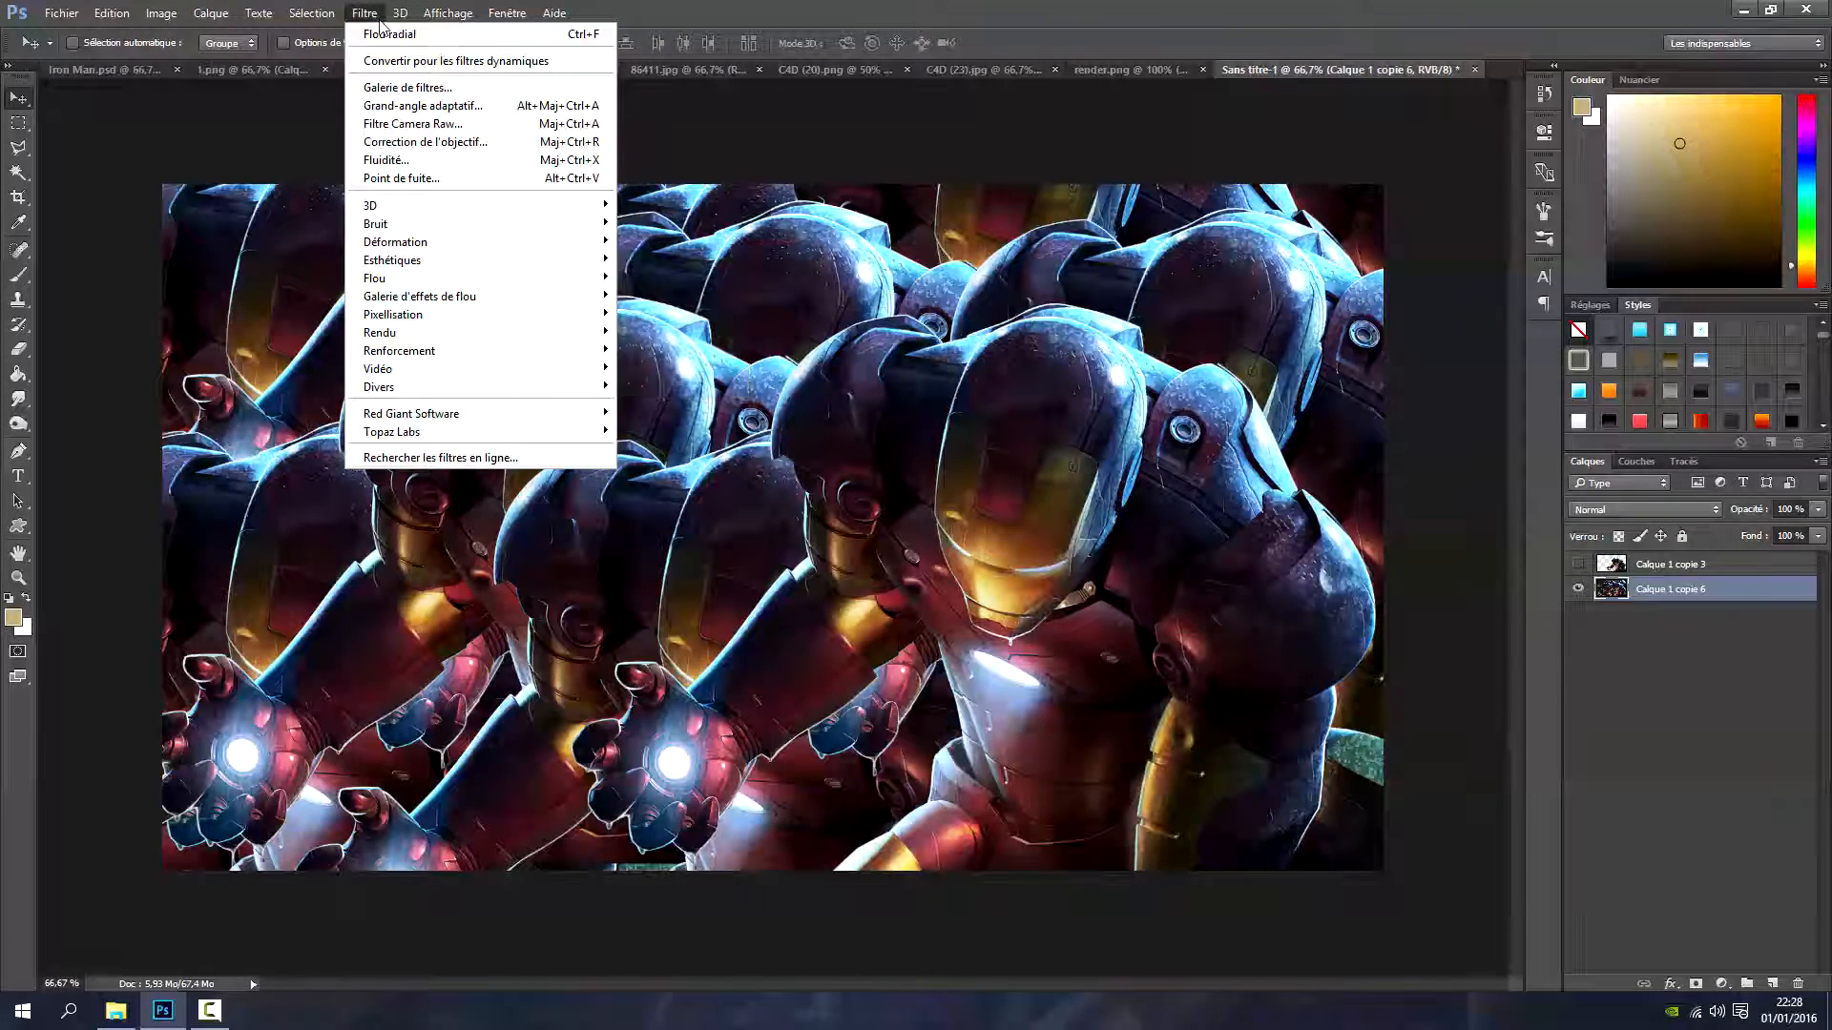
mouse_move(535, 277)
left_click(673, 423)
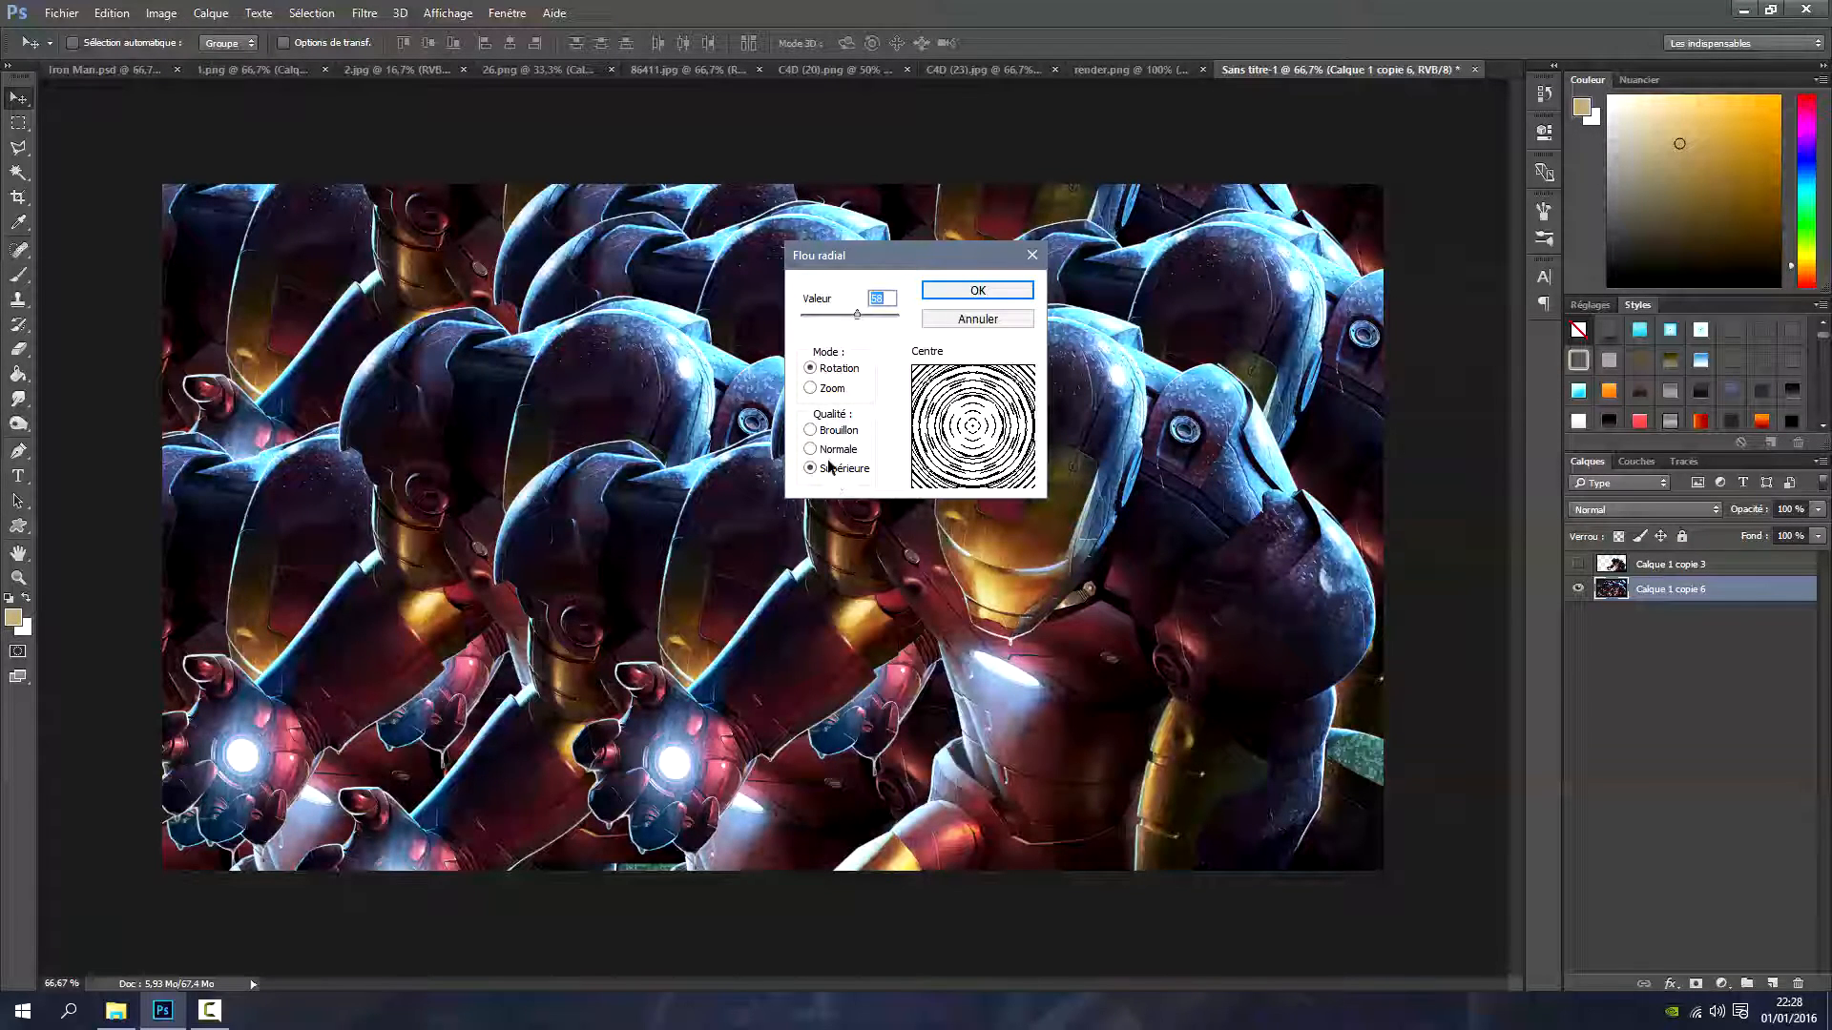
left_click(966, 291)
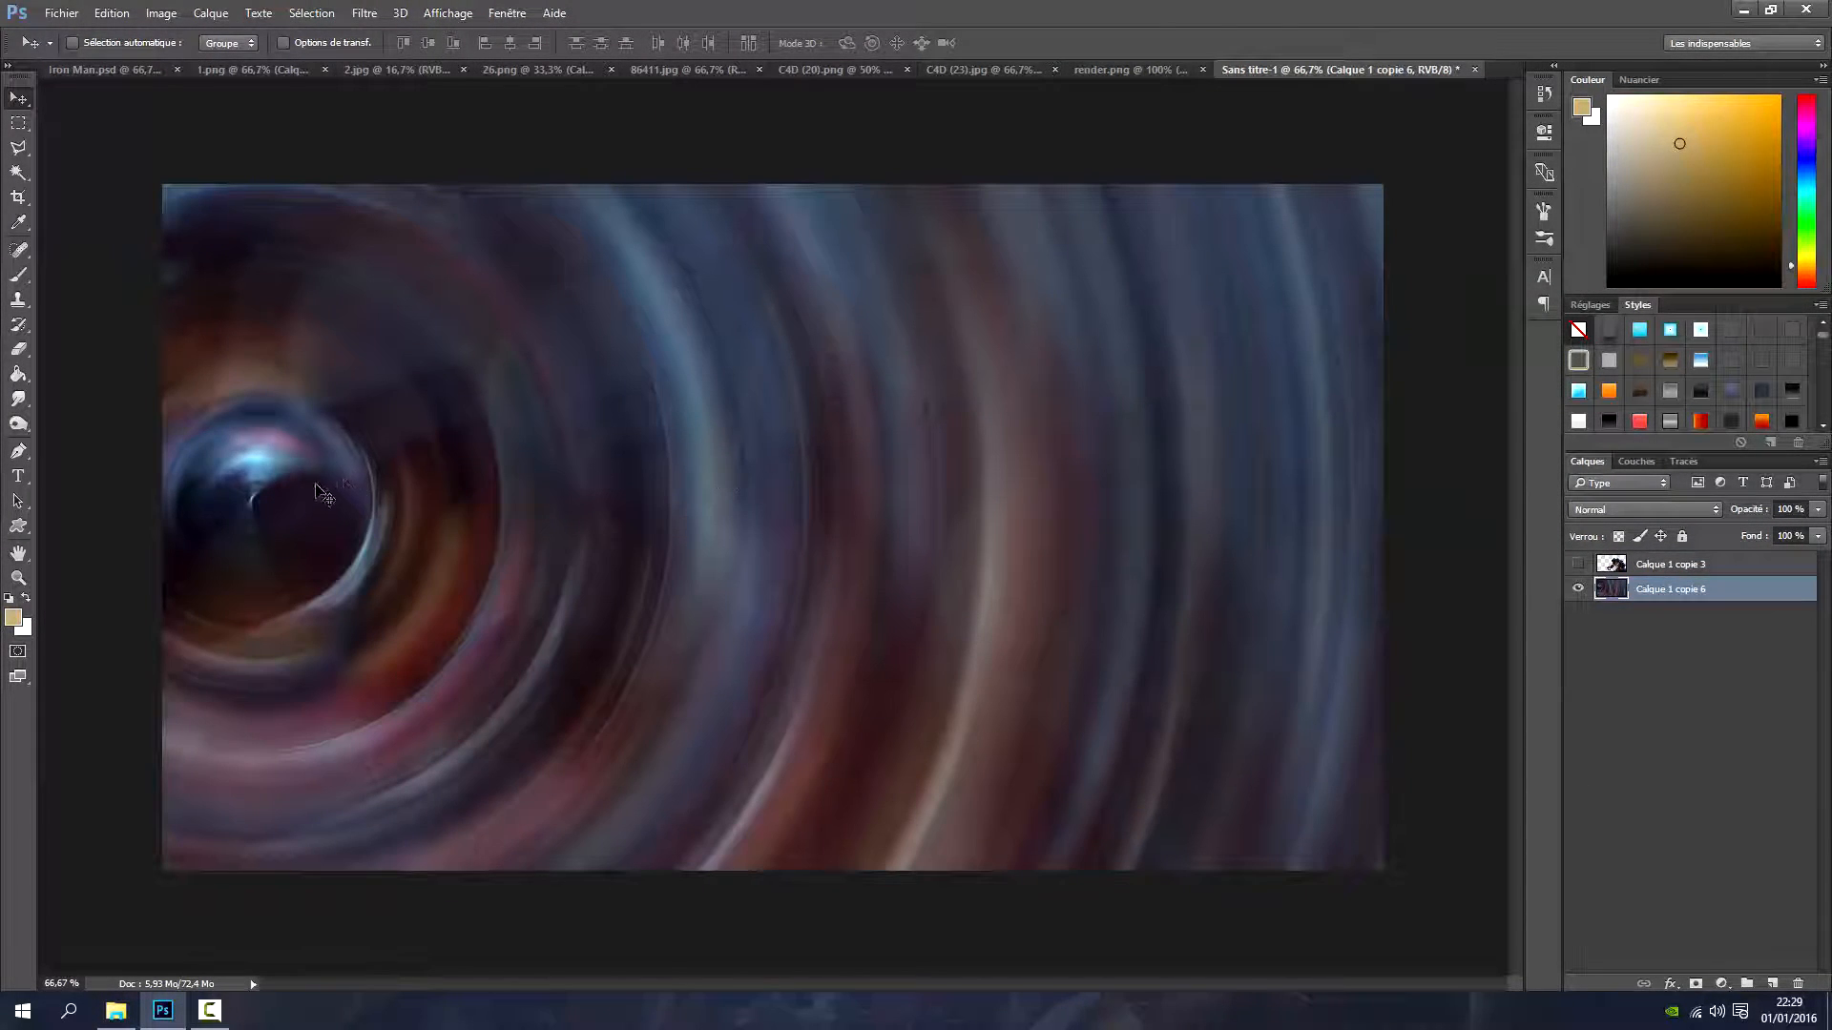
Show the hidden Iron Man render layer and move the blurred background so its swirl centres behind the figure
left_click(1576, 565)
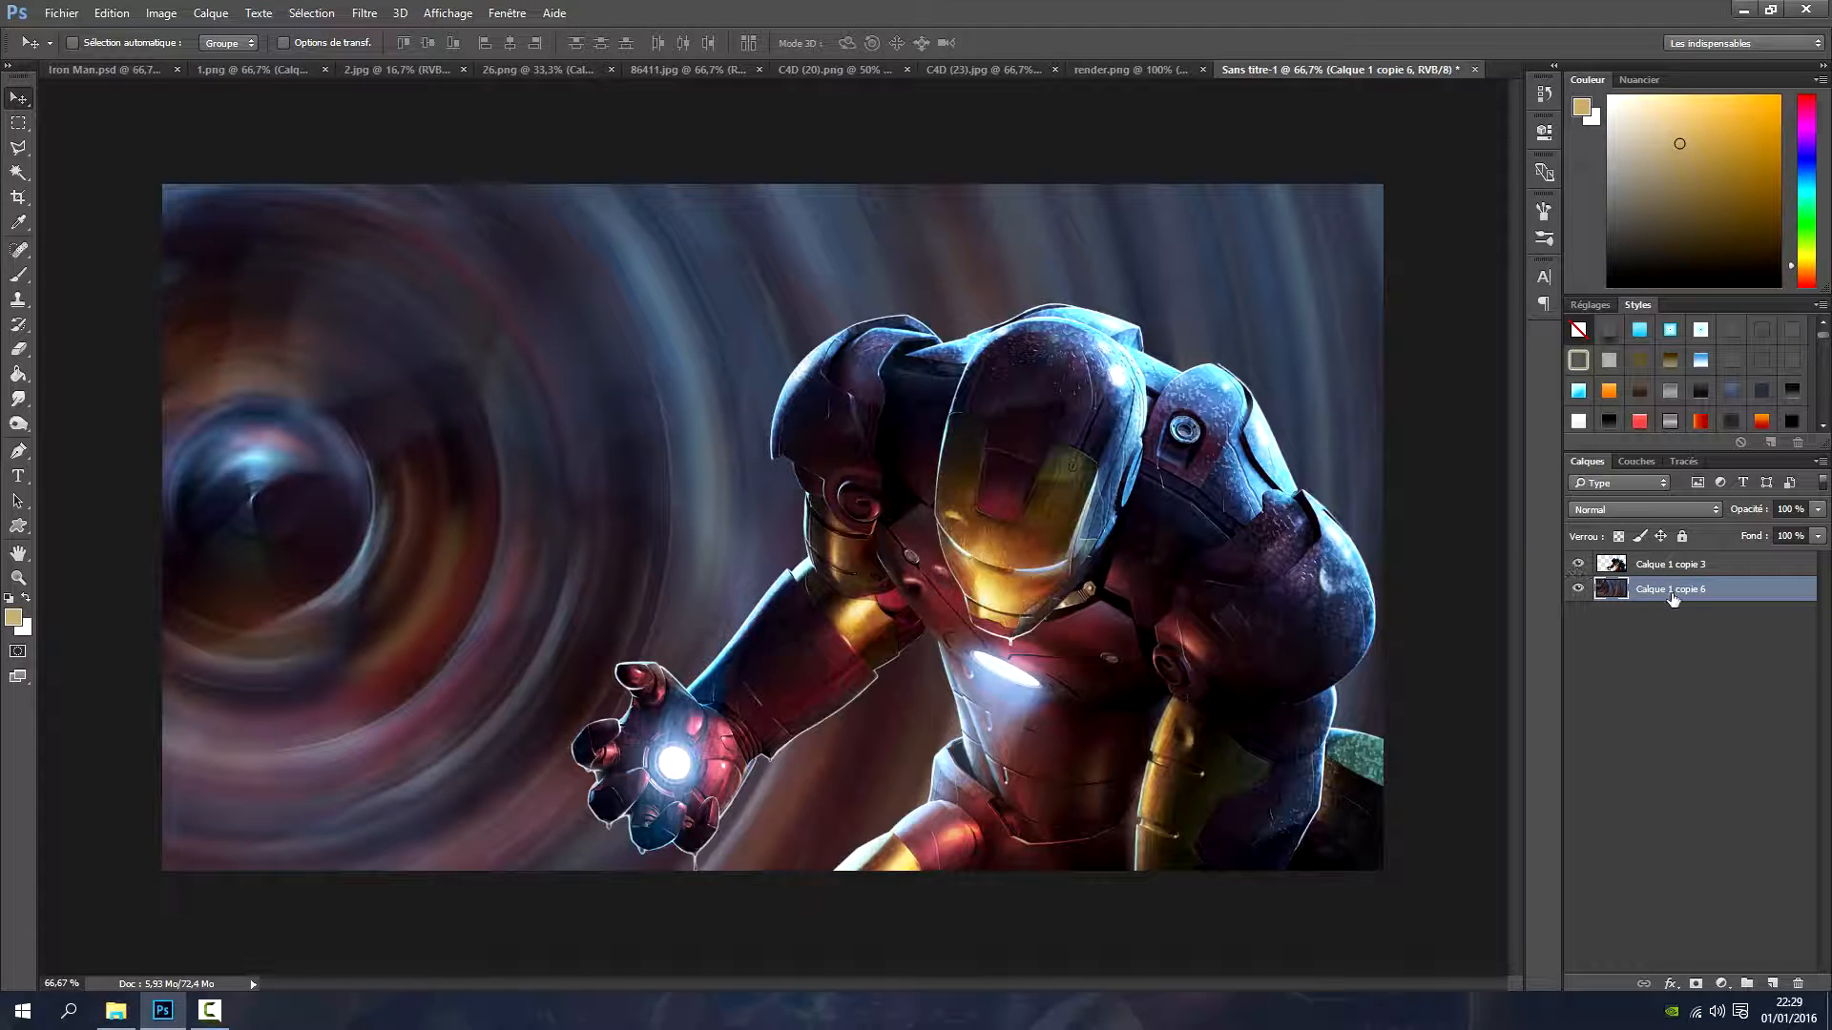
left_click_drag(299, 504, 1097, 611)
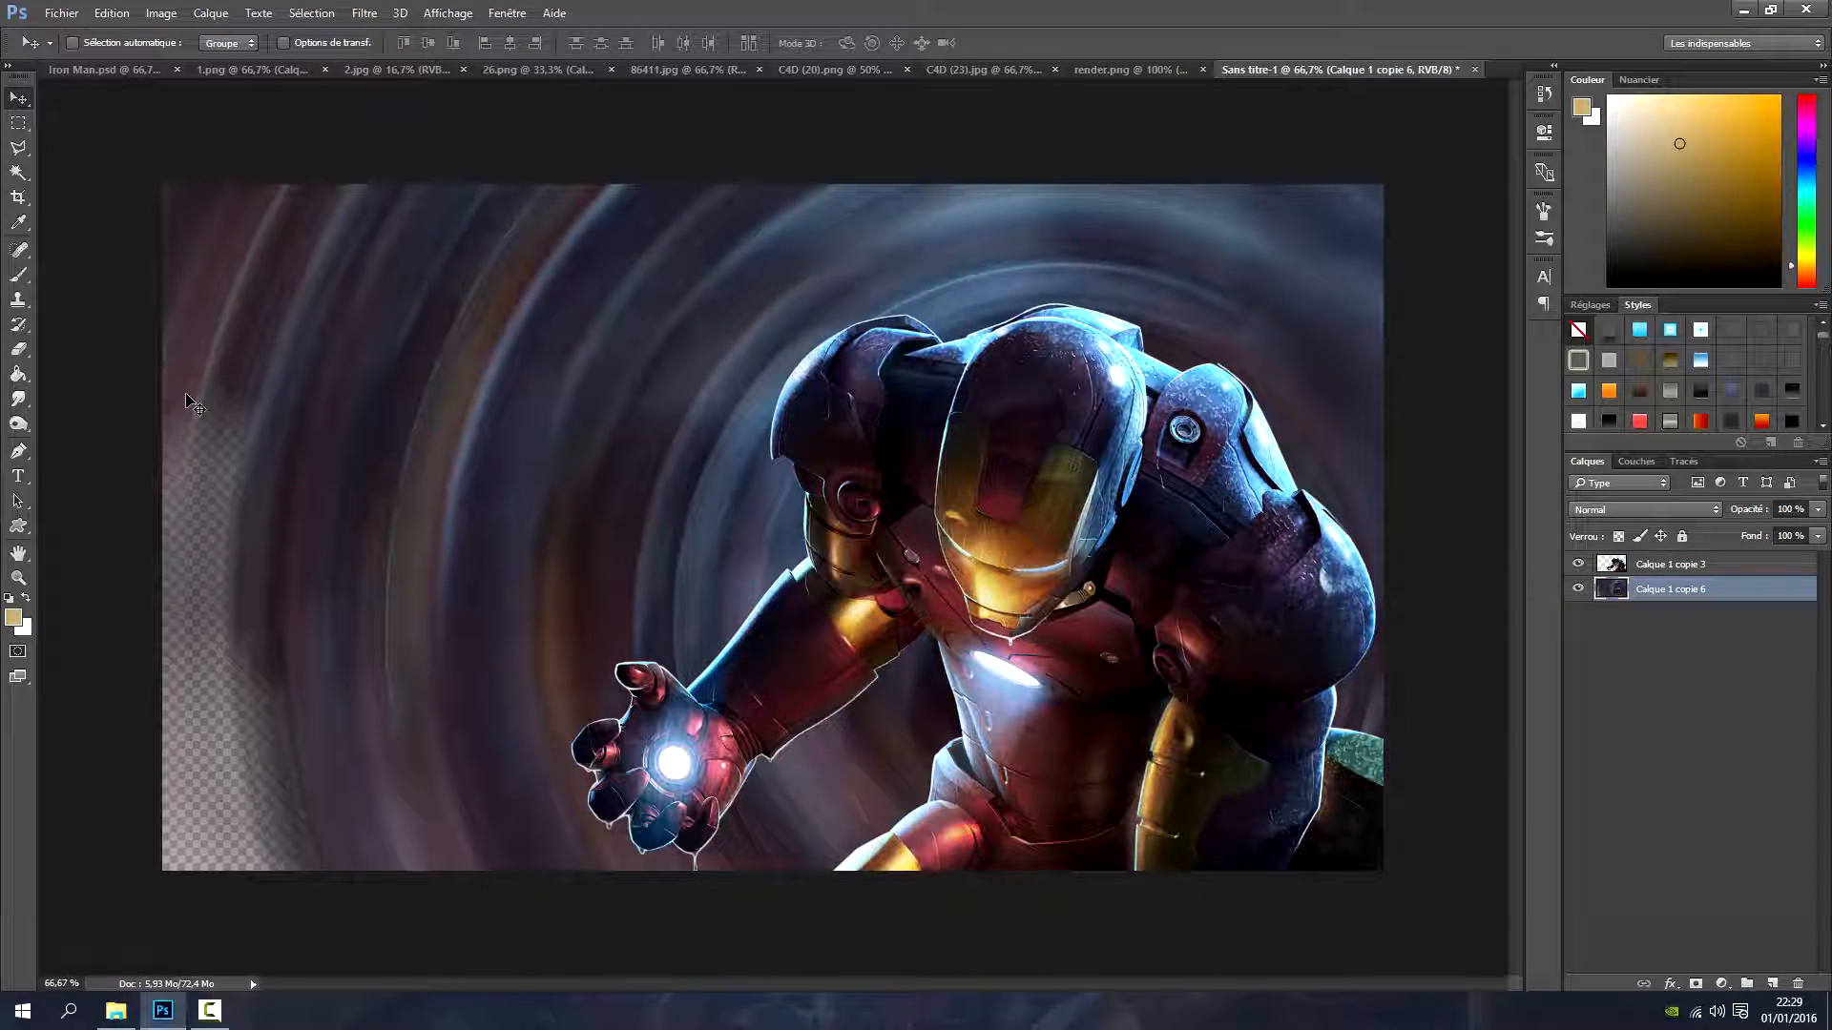
Flip the blurred background layer horizontally and reposition it to cover the whole canvas with the swirl behind the figure
left_click(111, 12)
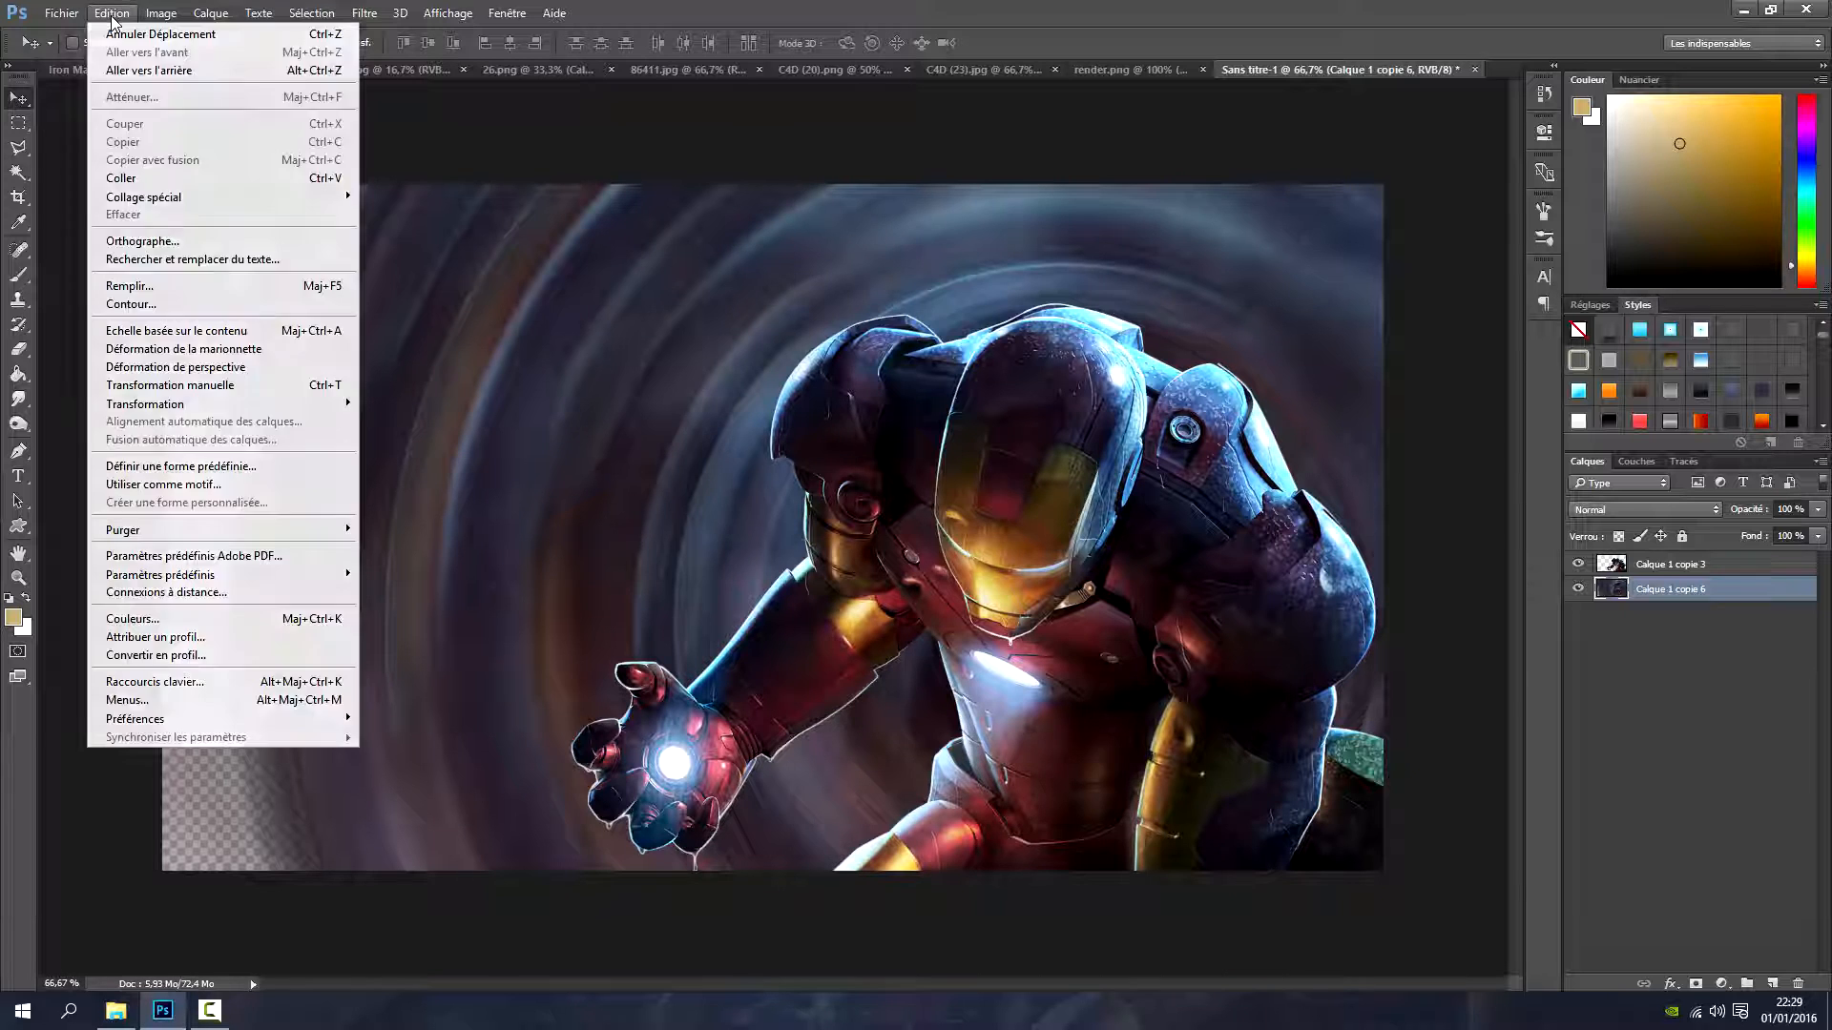
mouse_move(190, 404)
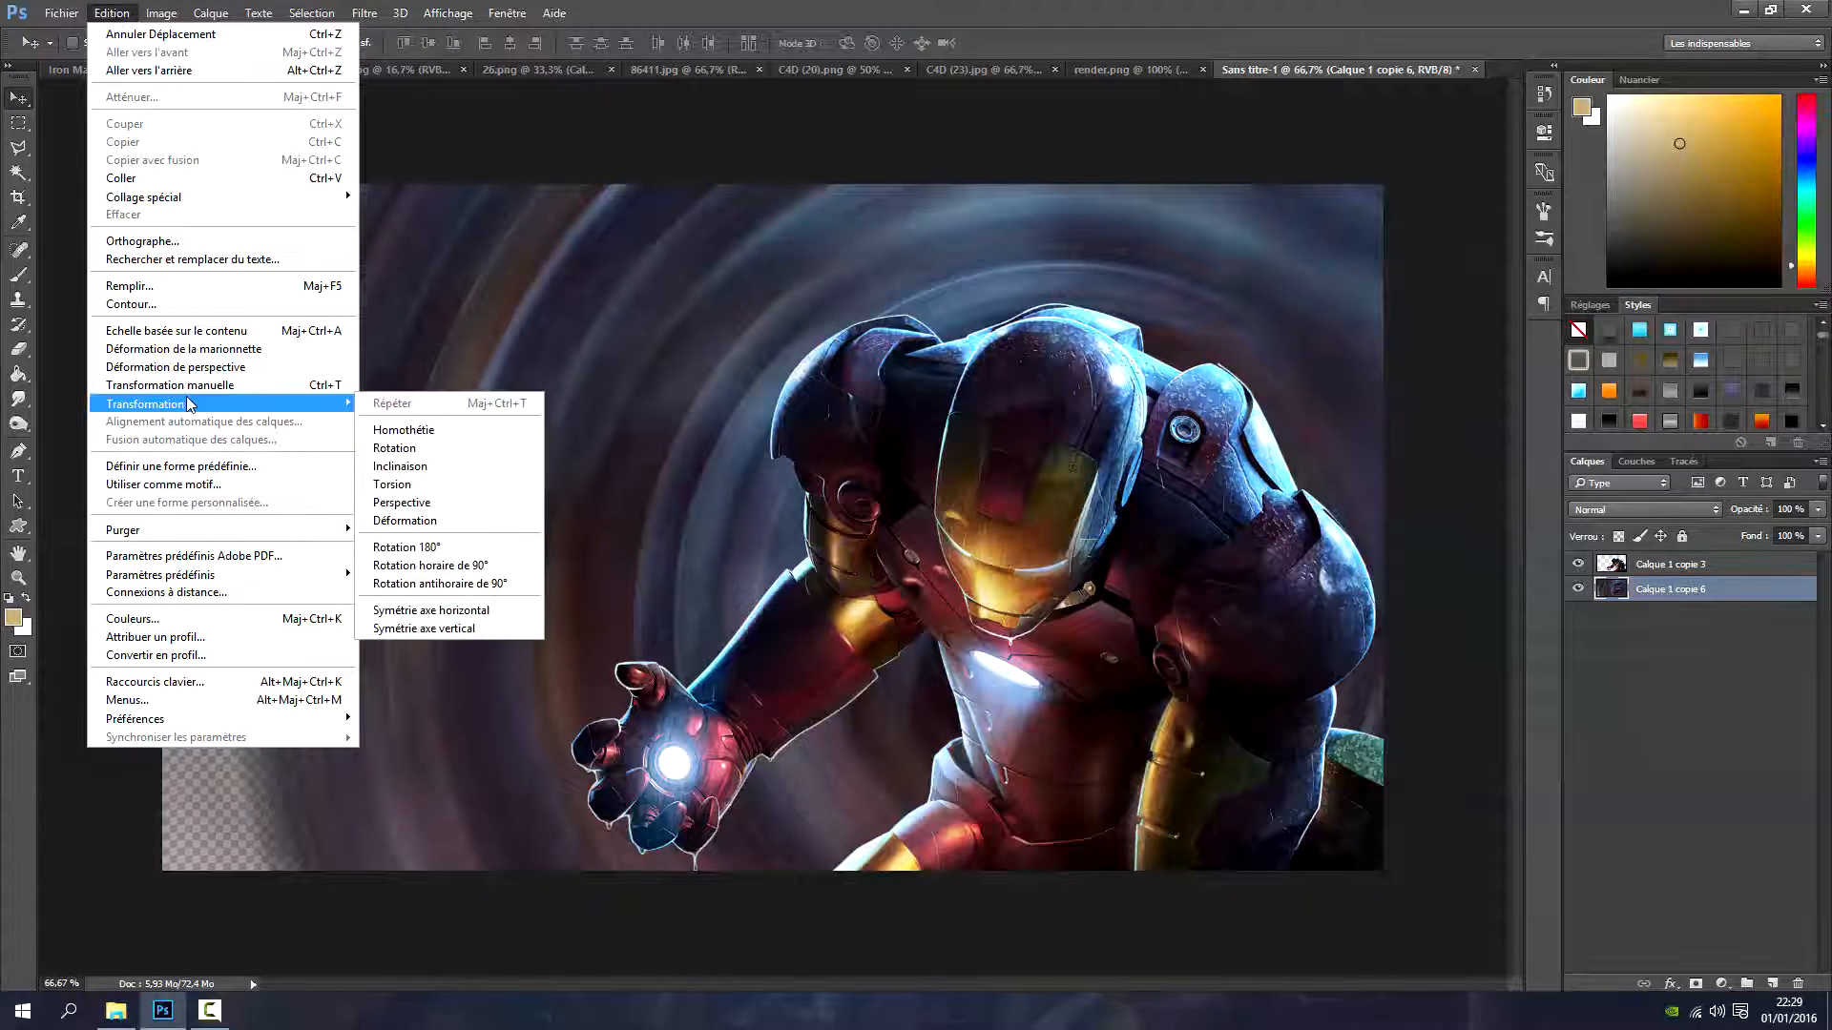
left_click(503, 619)
left_click_drag(1097, 596, 958, 551)
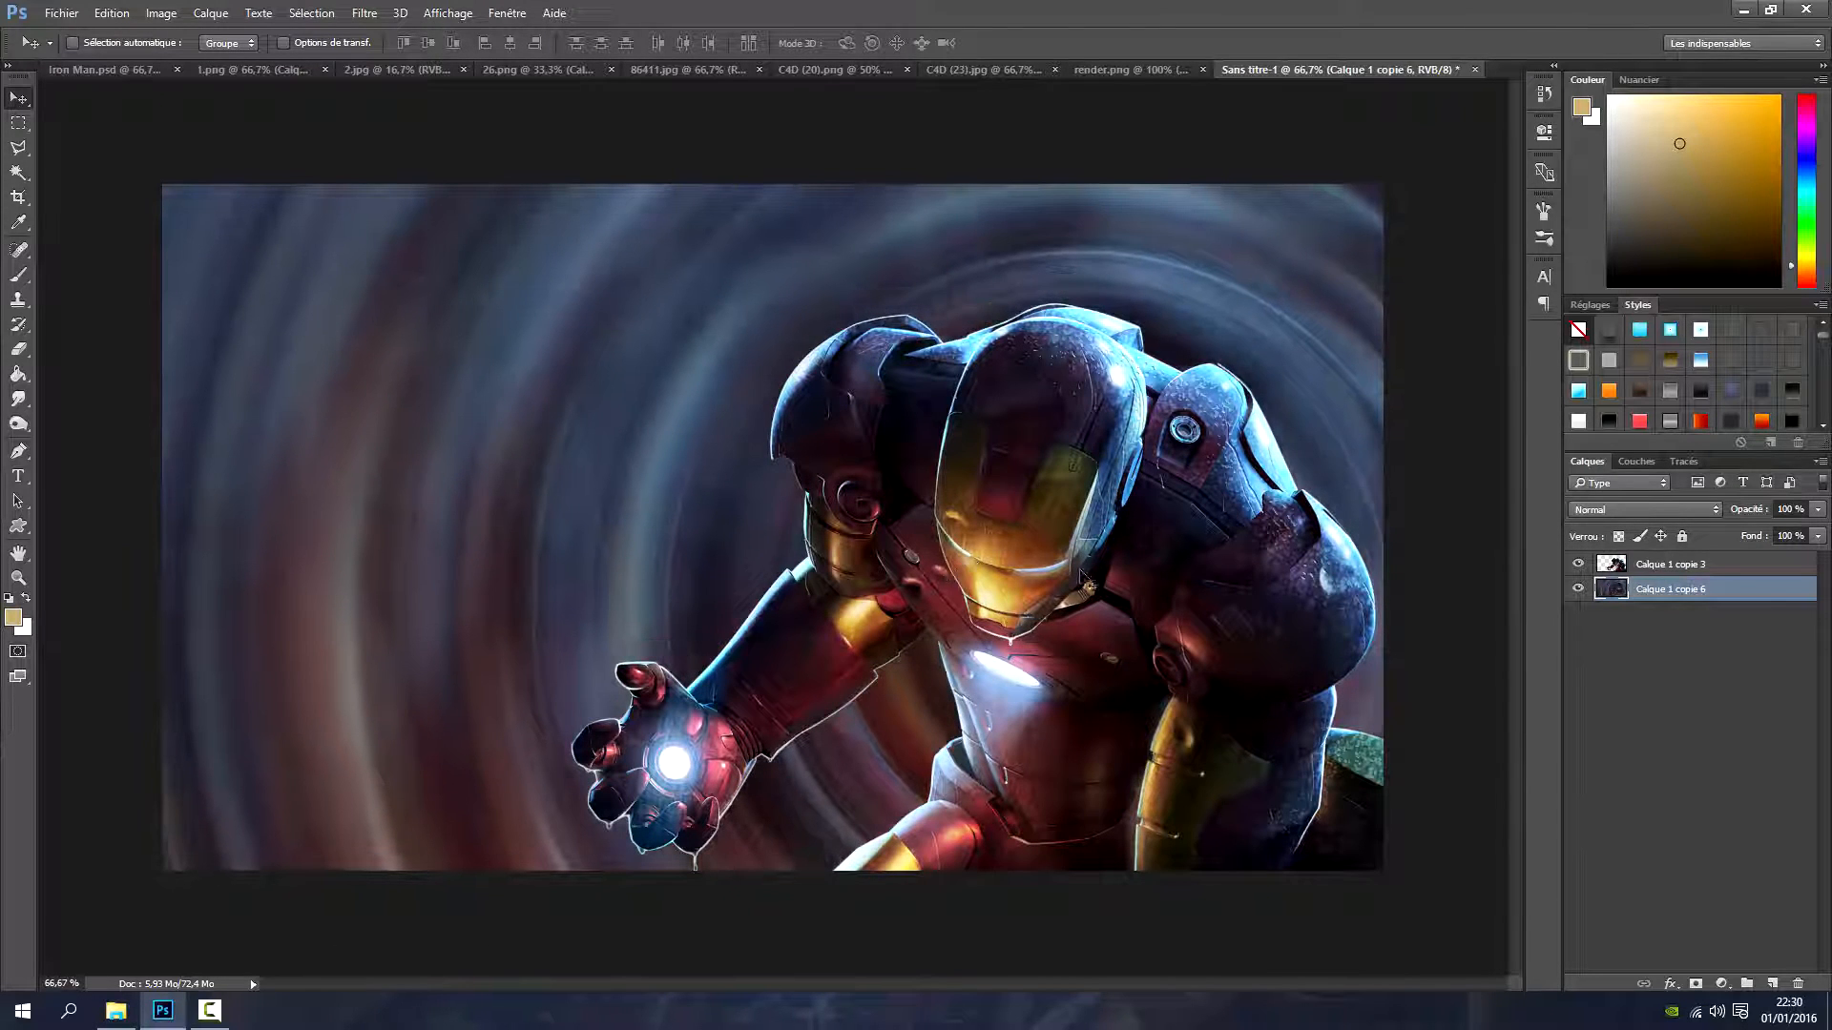
Add an empty layer above the blurred background and set the foreground colour to 371e22, sampled from the figure's armour
left_click(1777, 982)
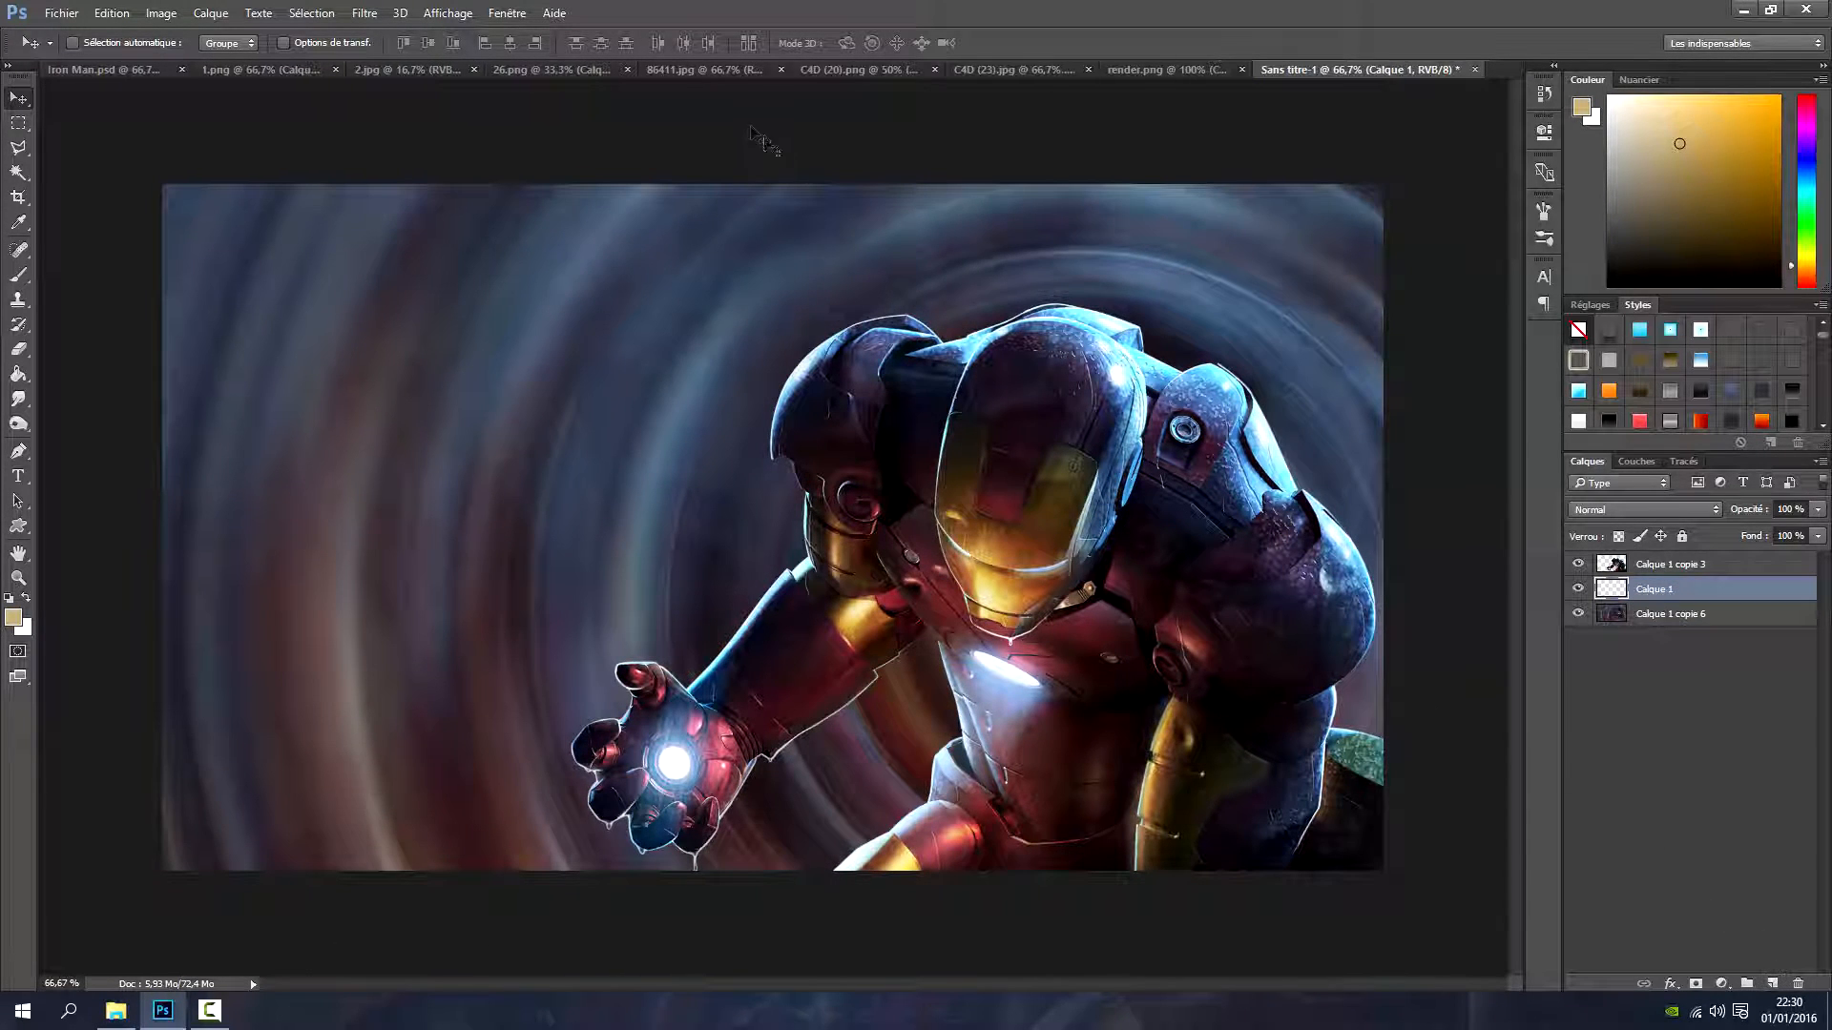
left_click(1593, 120)
left_click(1584, 109)
left_click(1585, 111)
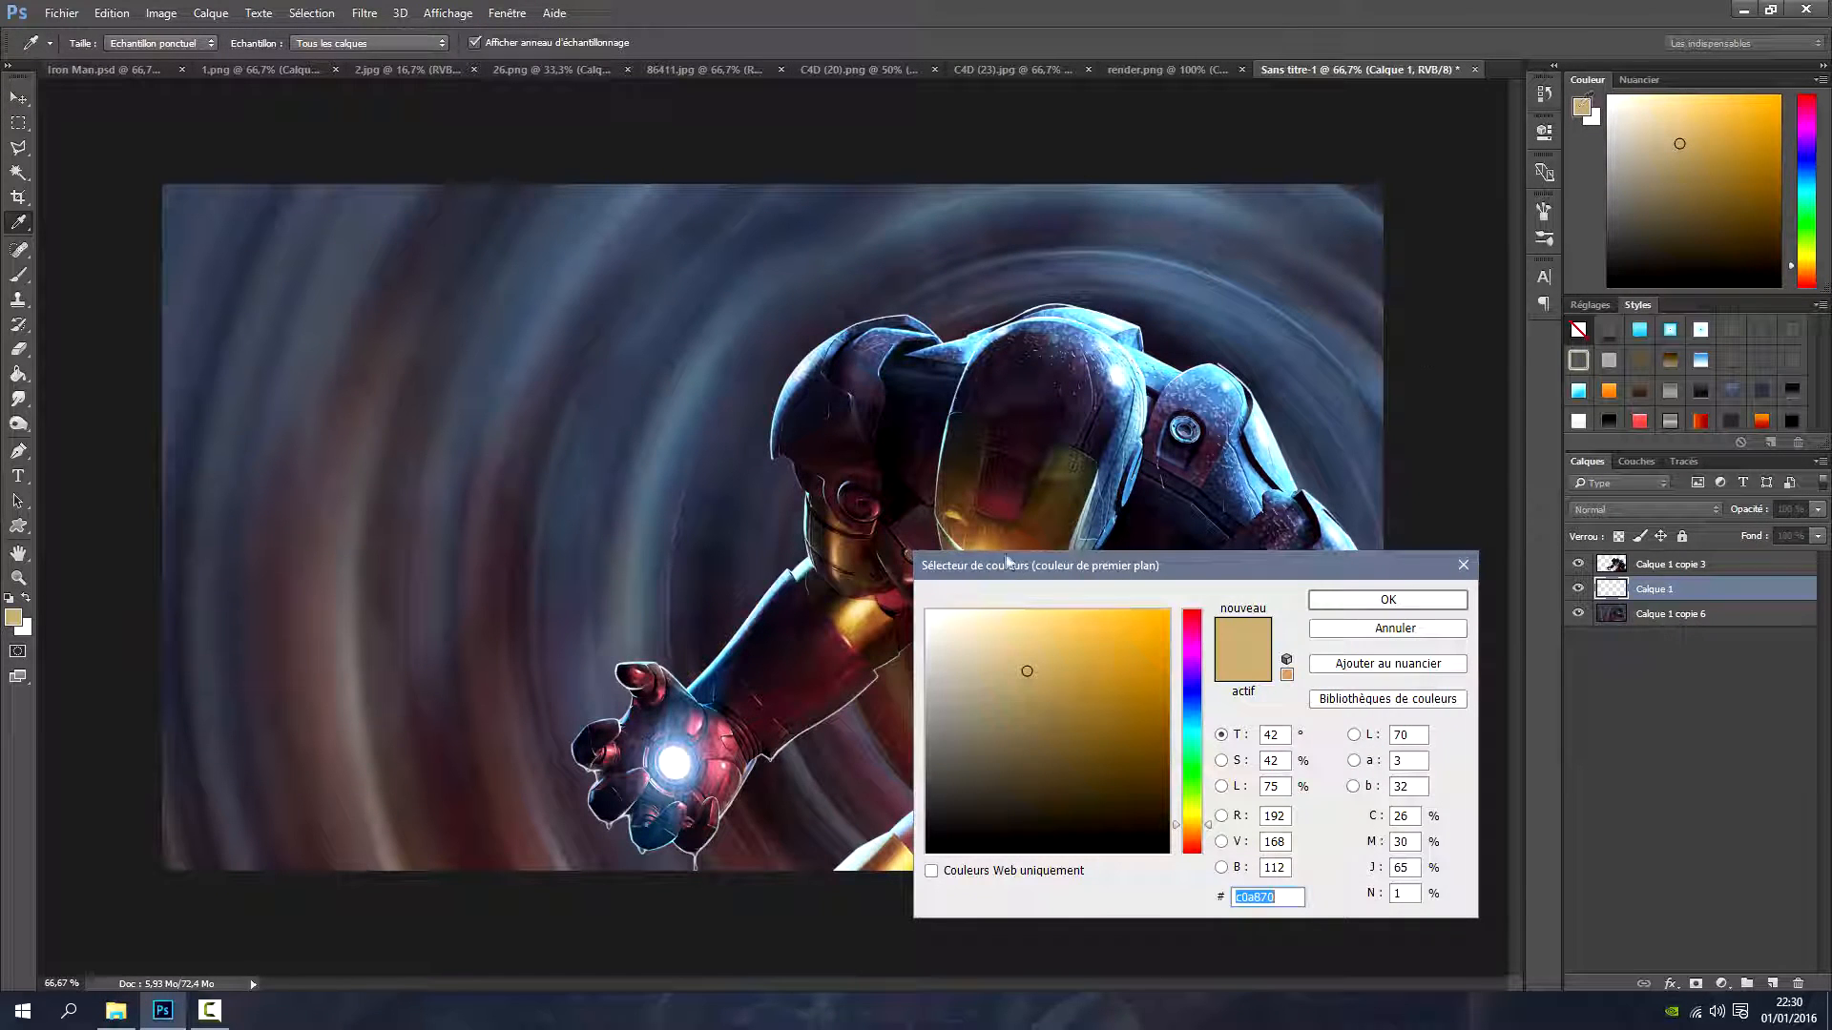
left_click(815, 646)
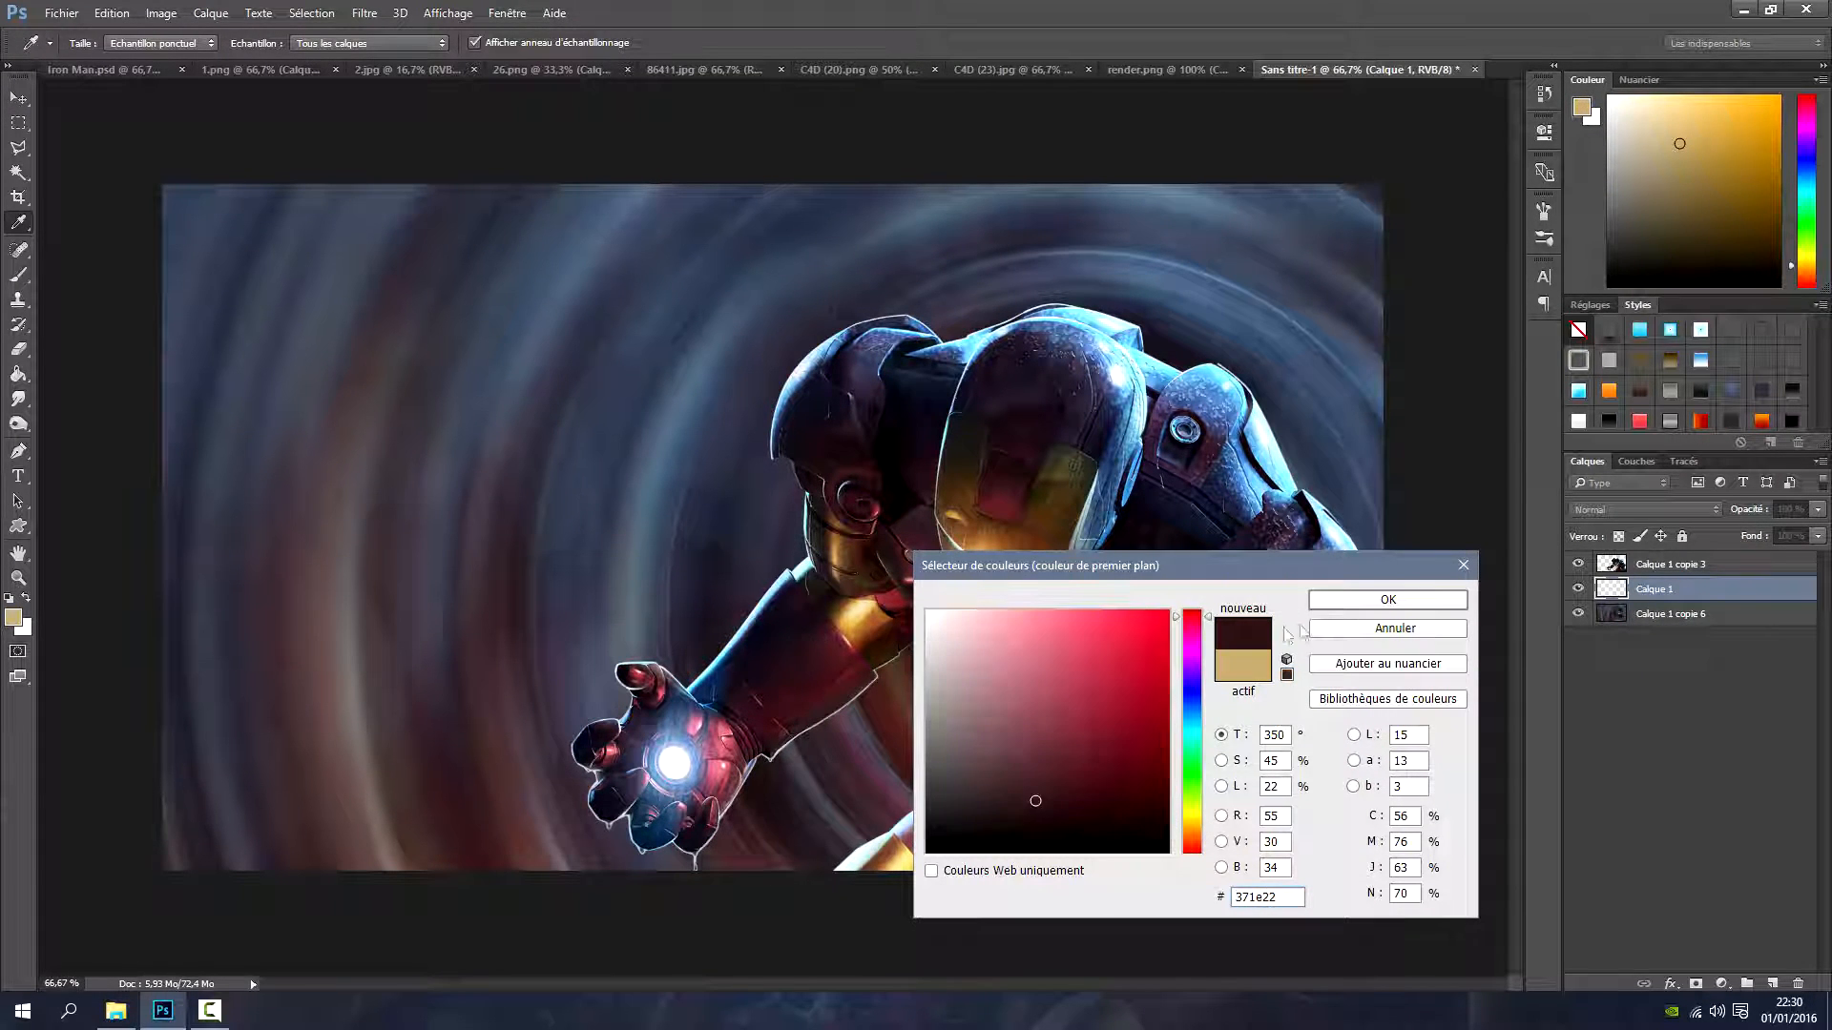
left_click(1378, 599)
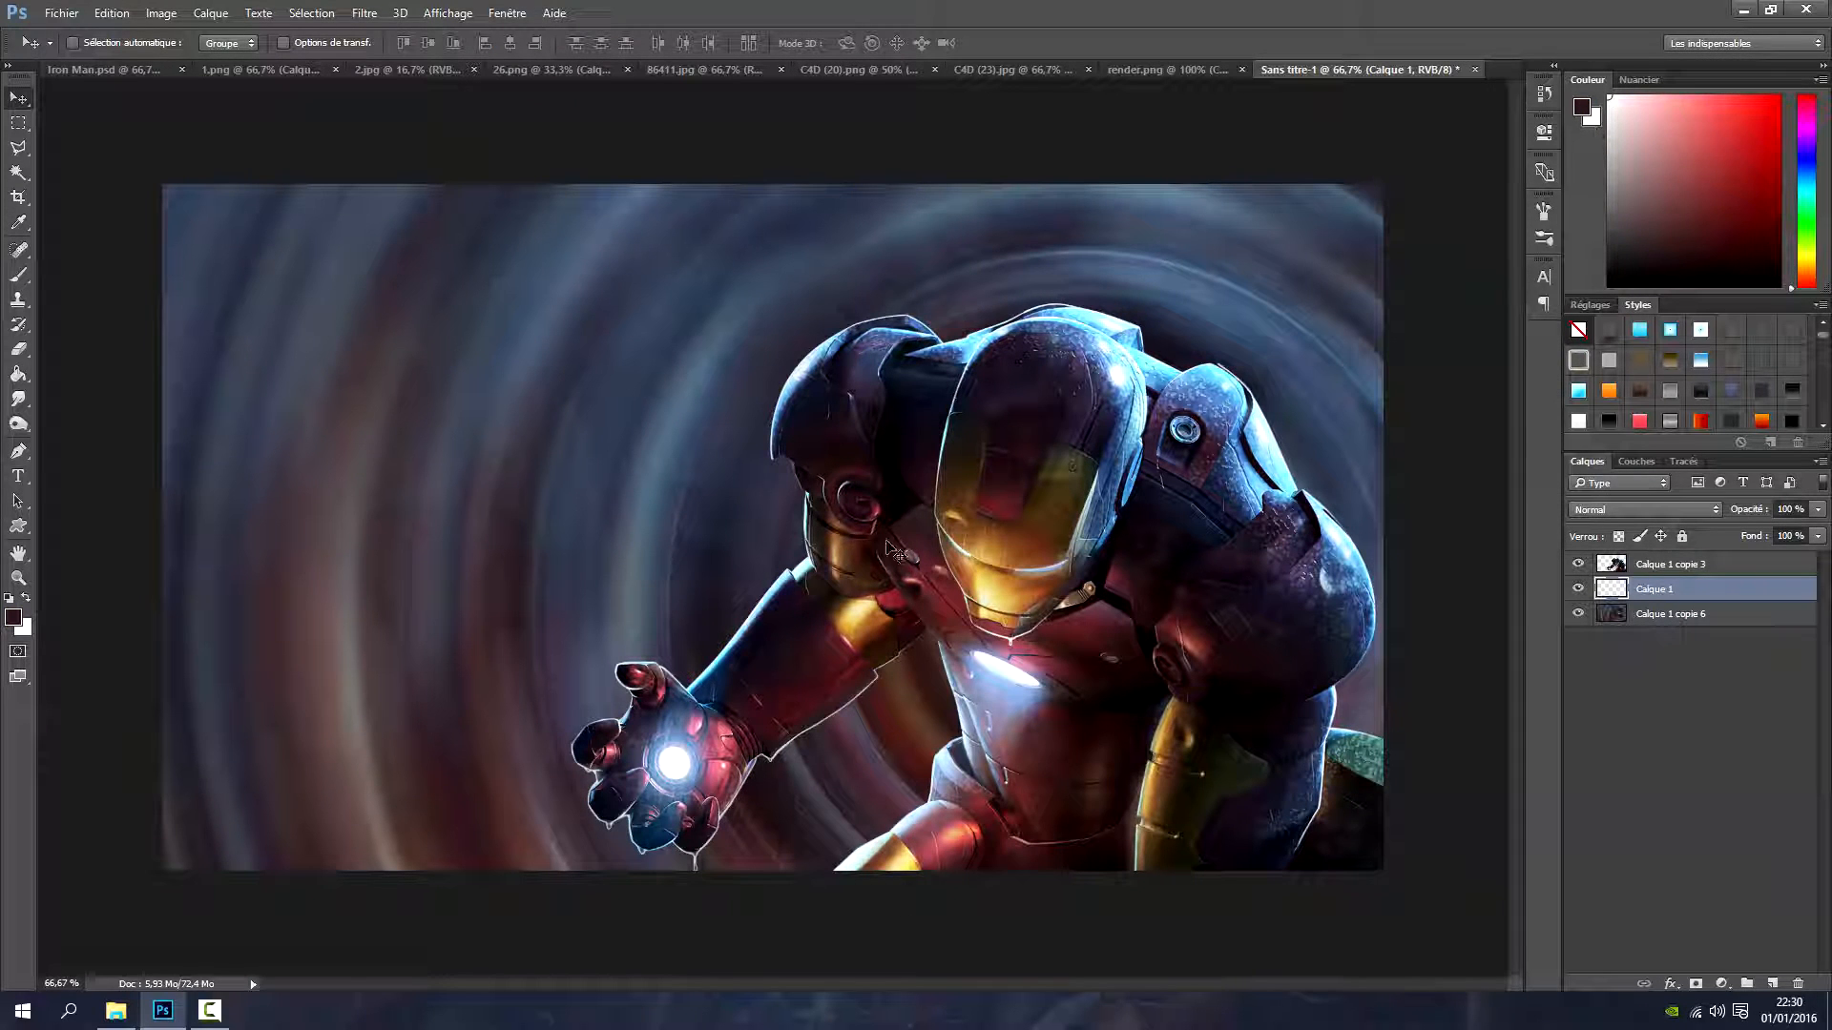
Set the background colour to e7ce8c, sampled from the gold armour, and render Clouds (Nuages) on the empty layer
left_click(1593, 120)
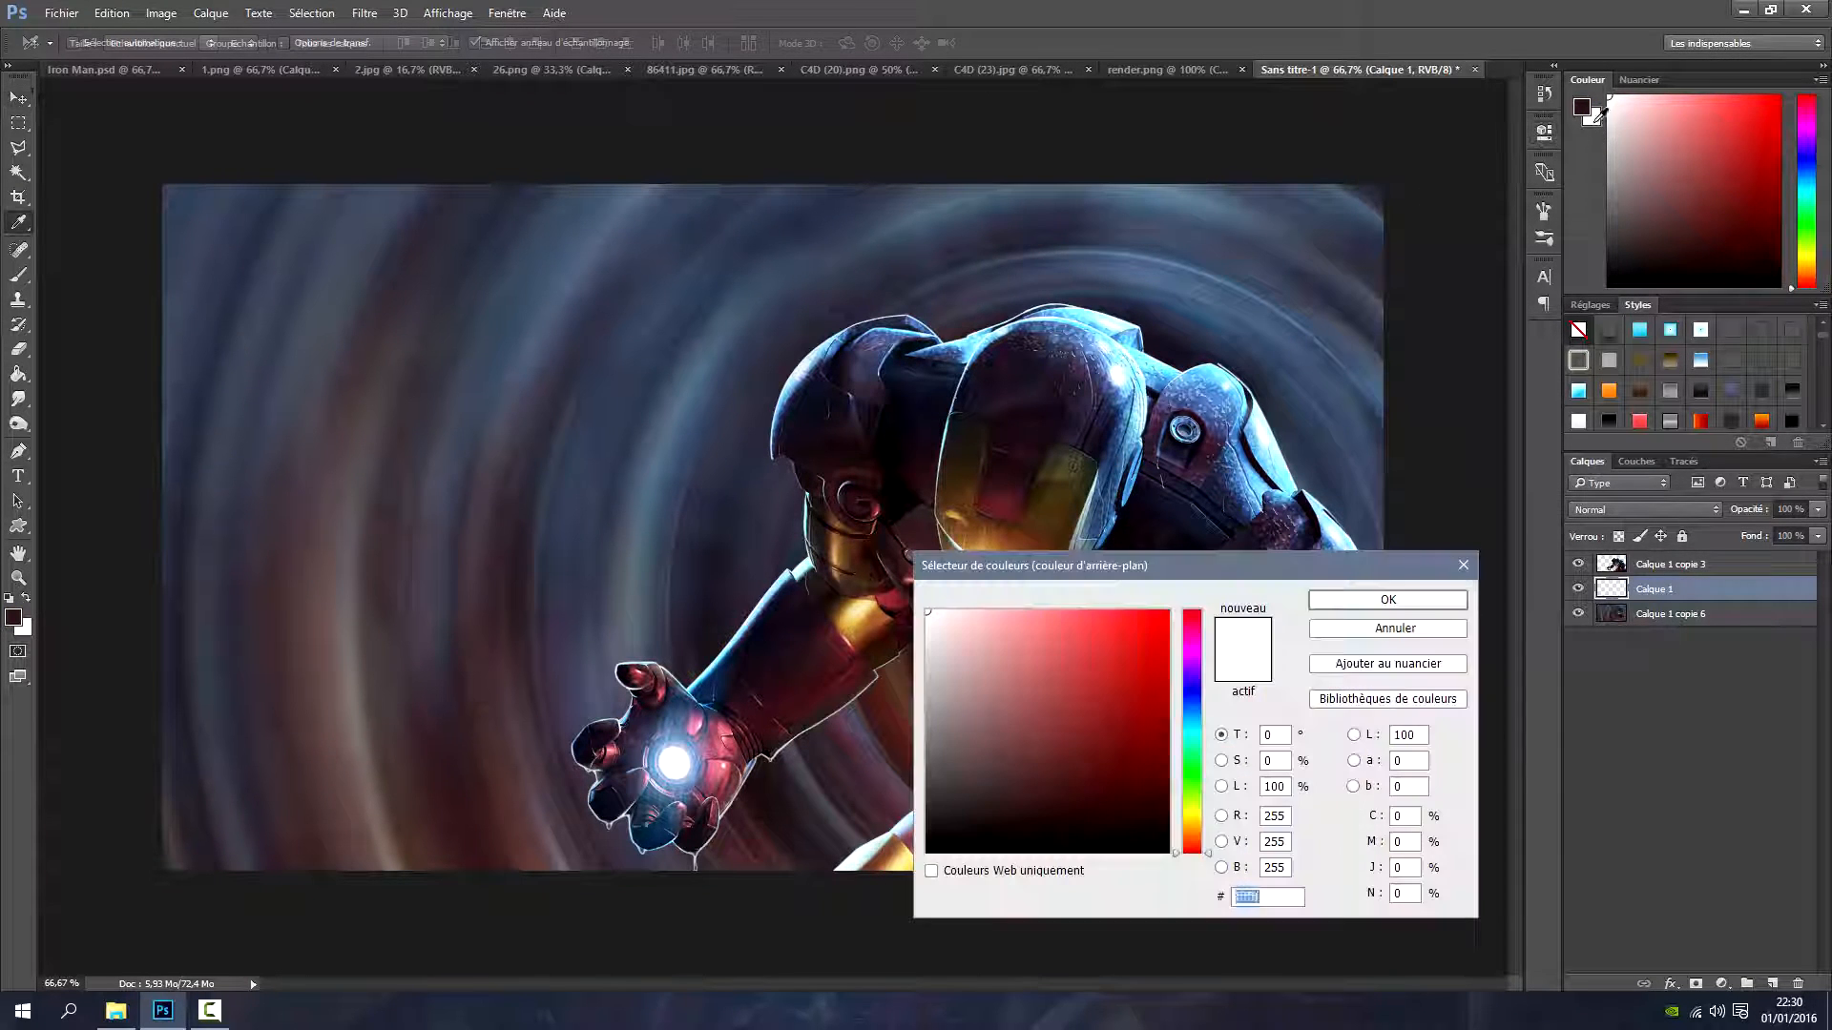
left_click(862, 607)
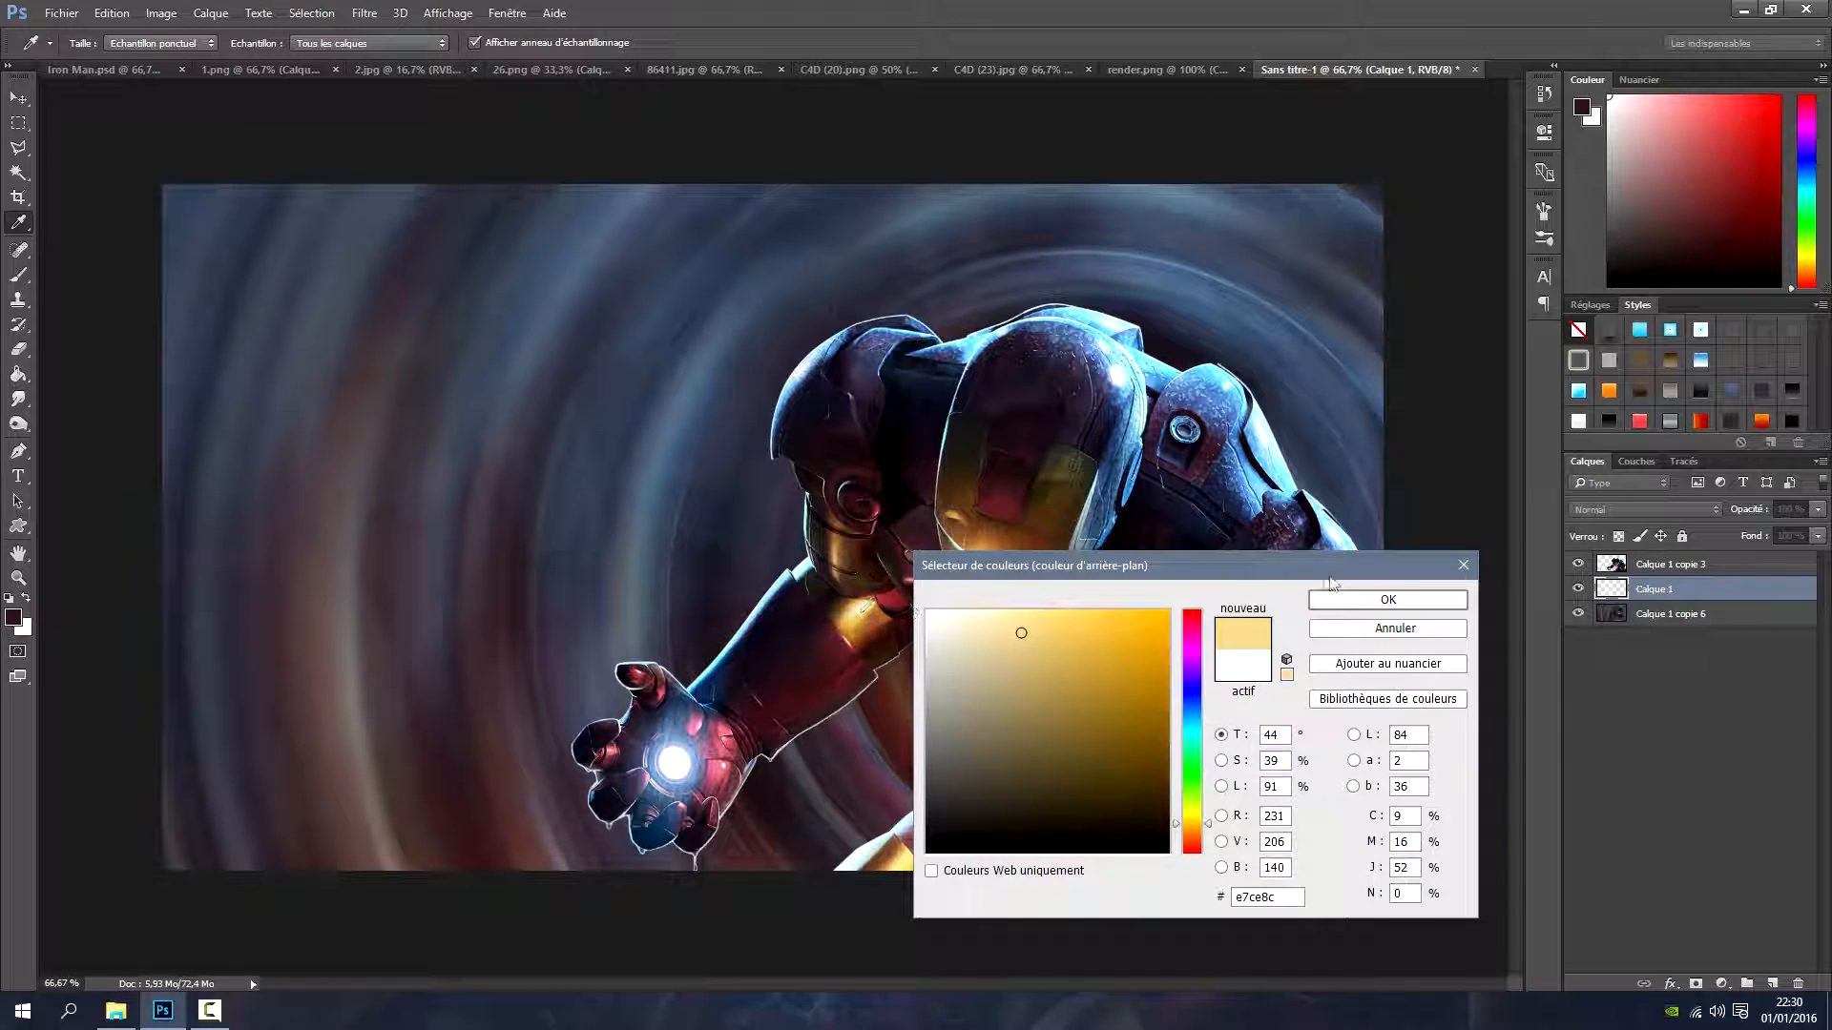
left_click(1345, 602)
left_click(365, 14)
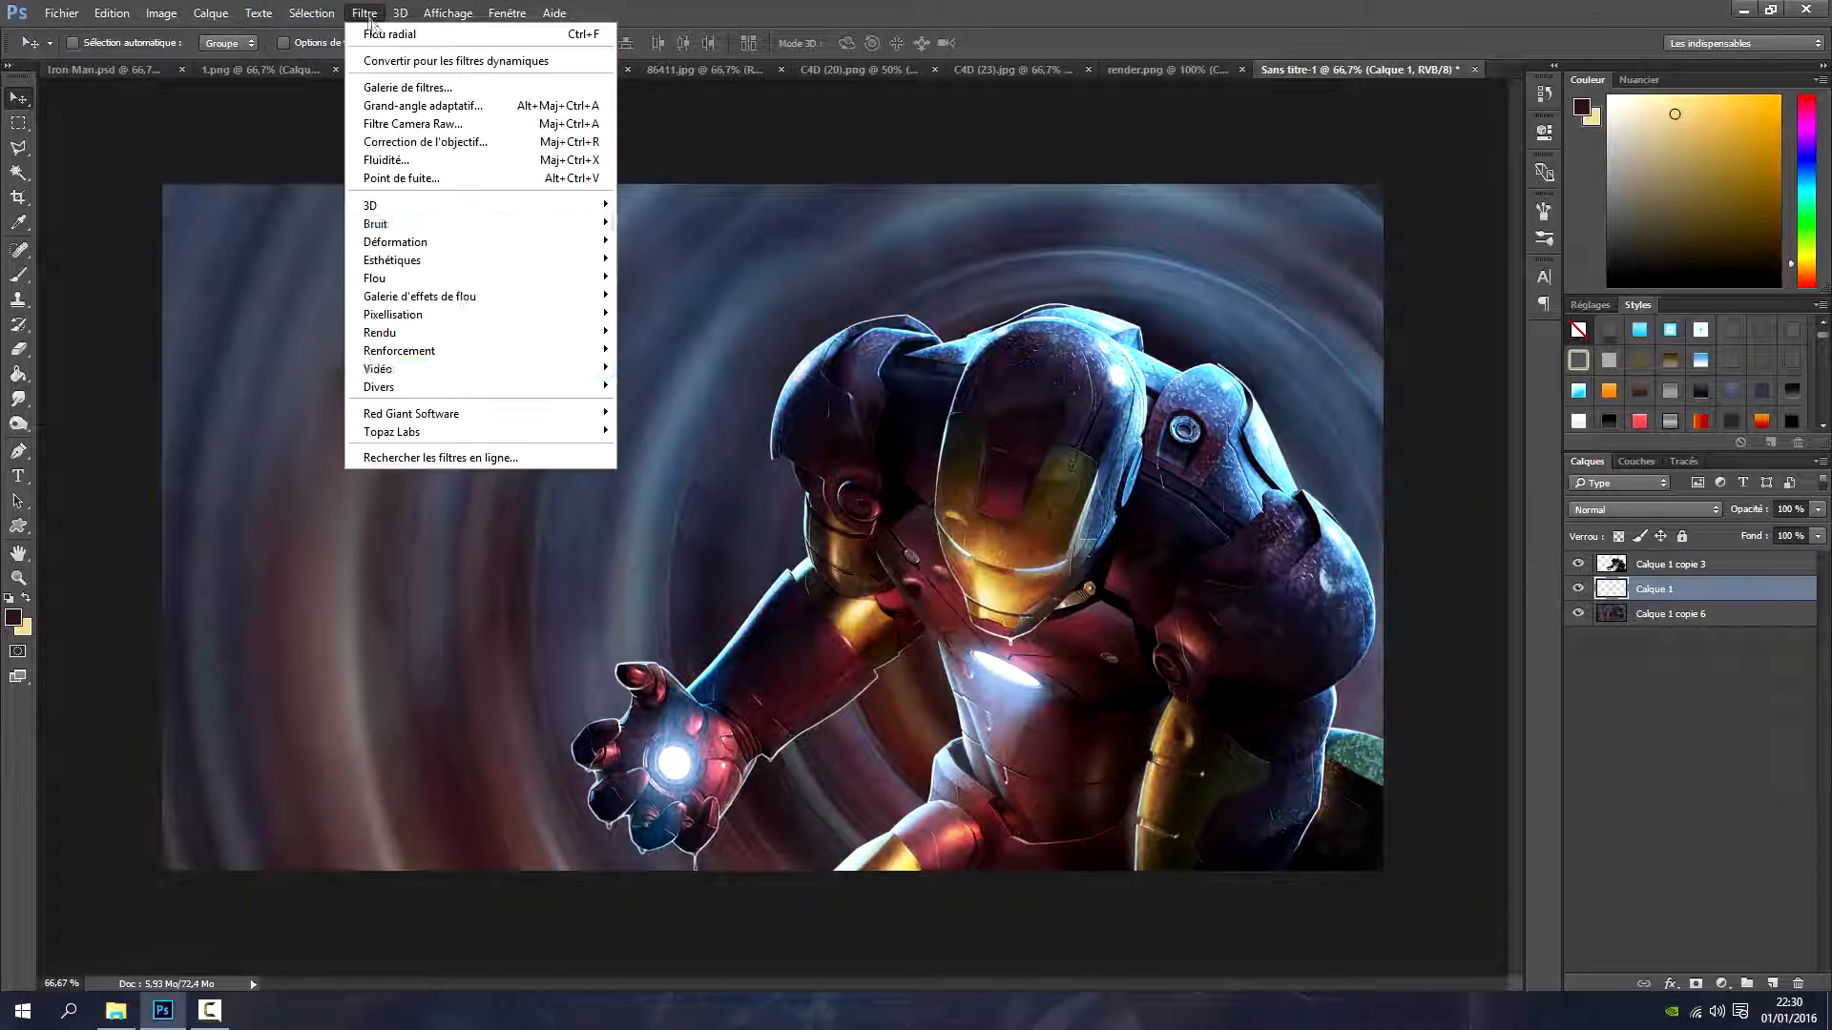
mouse_move(482, 335)
left_click(748, 451)
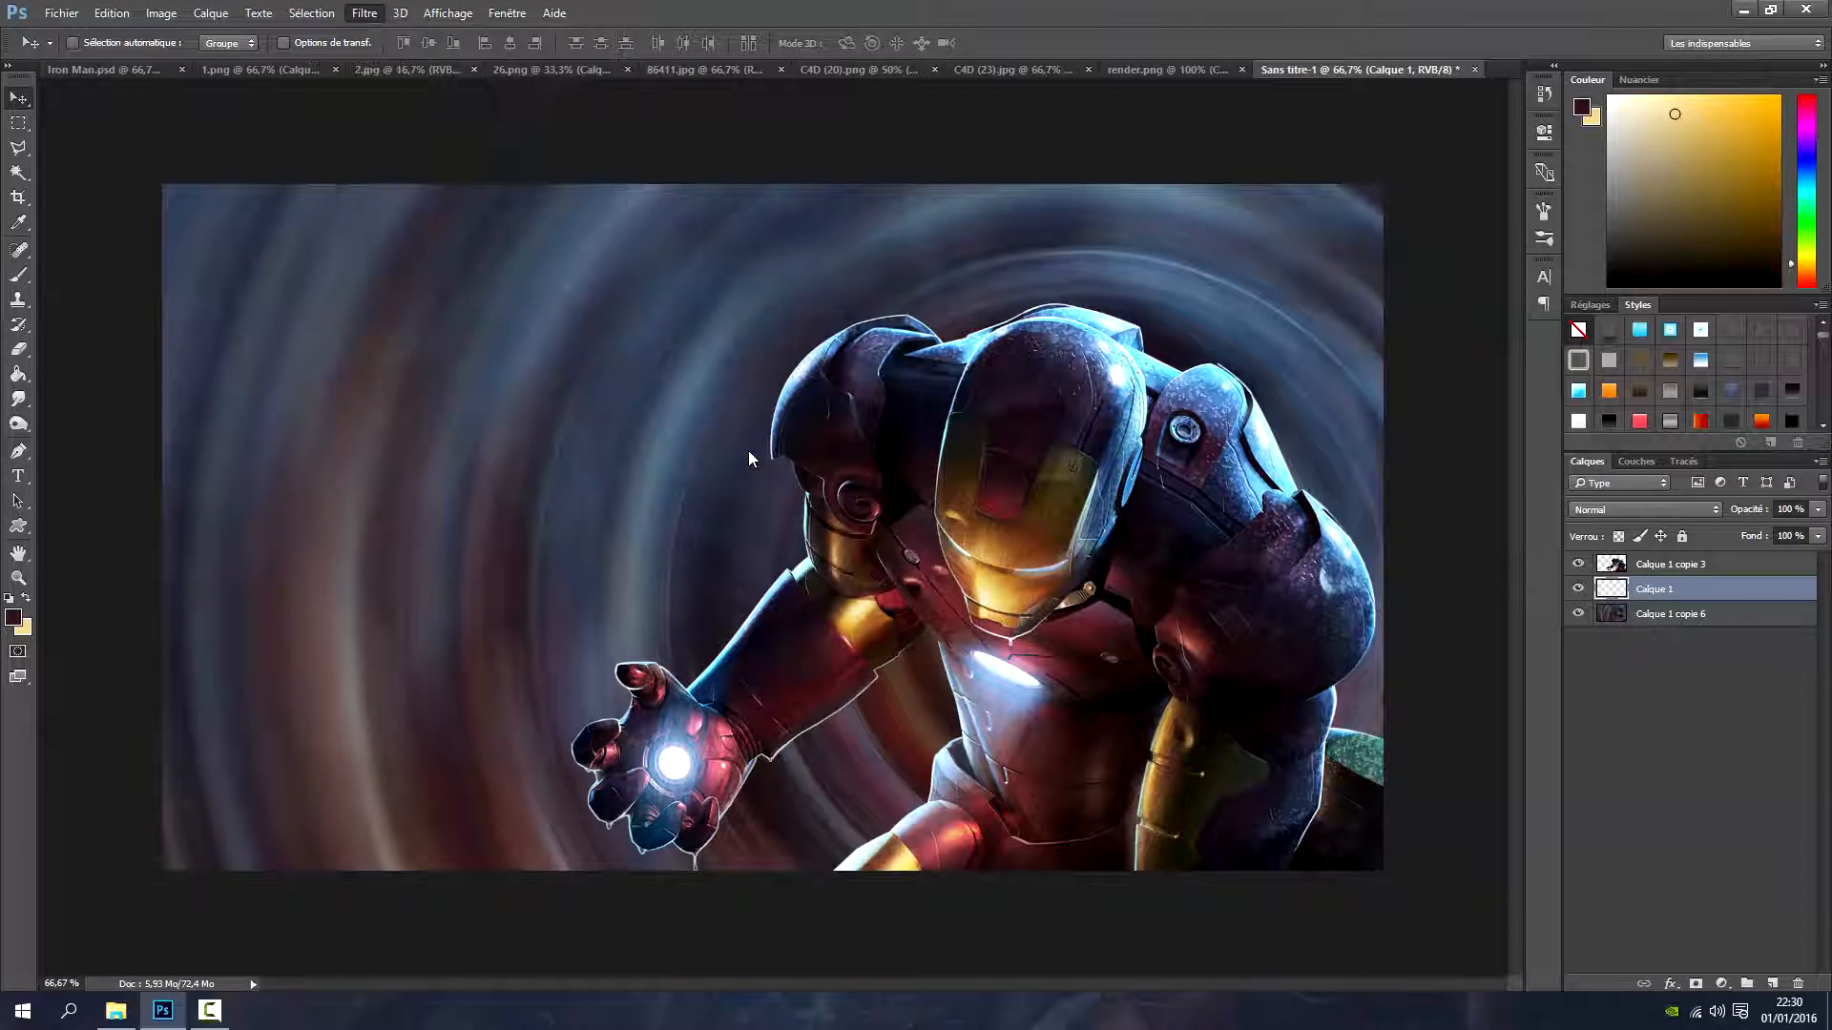
Render Clouds on the layer with background colour ebd7a1 and set its blend mode to Incrustation
left_click(1592, 118)
left_click(992, 634)
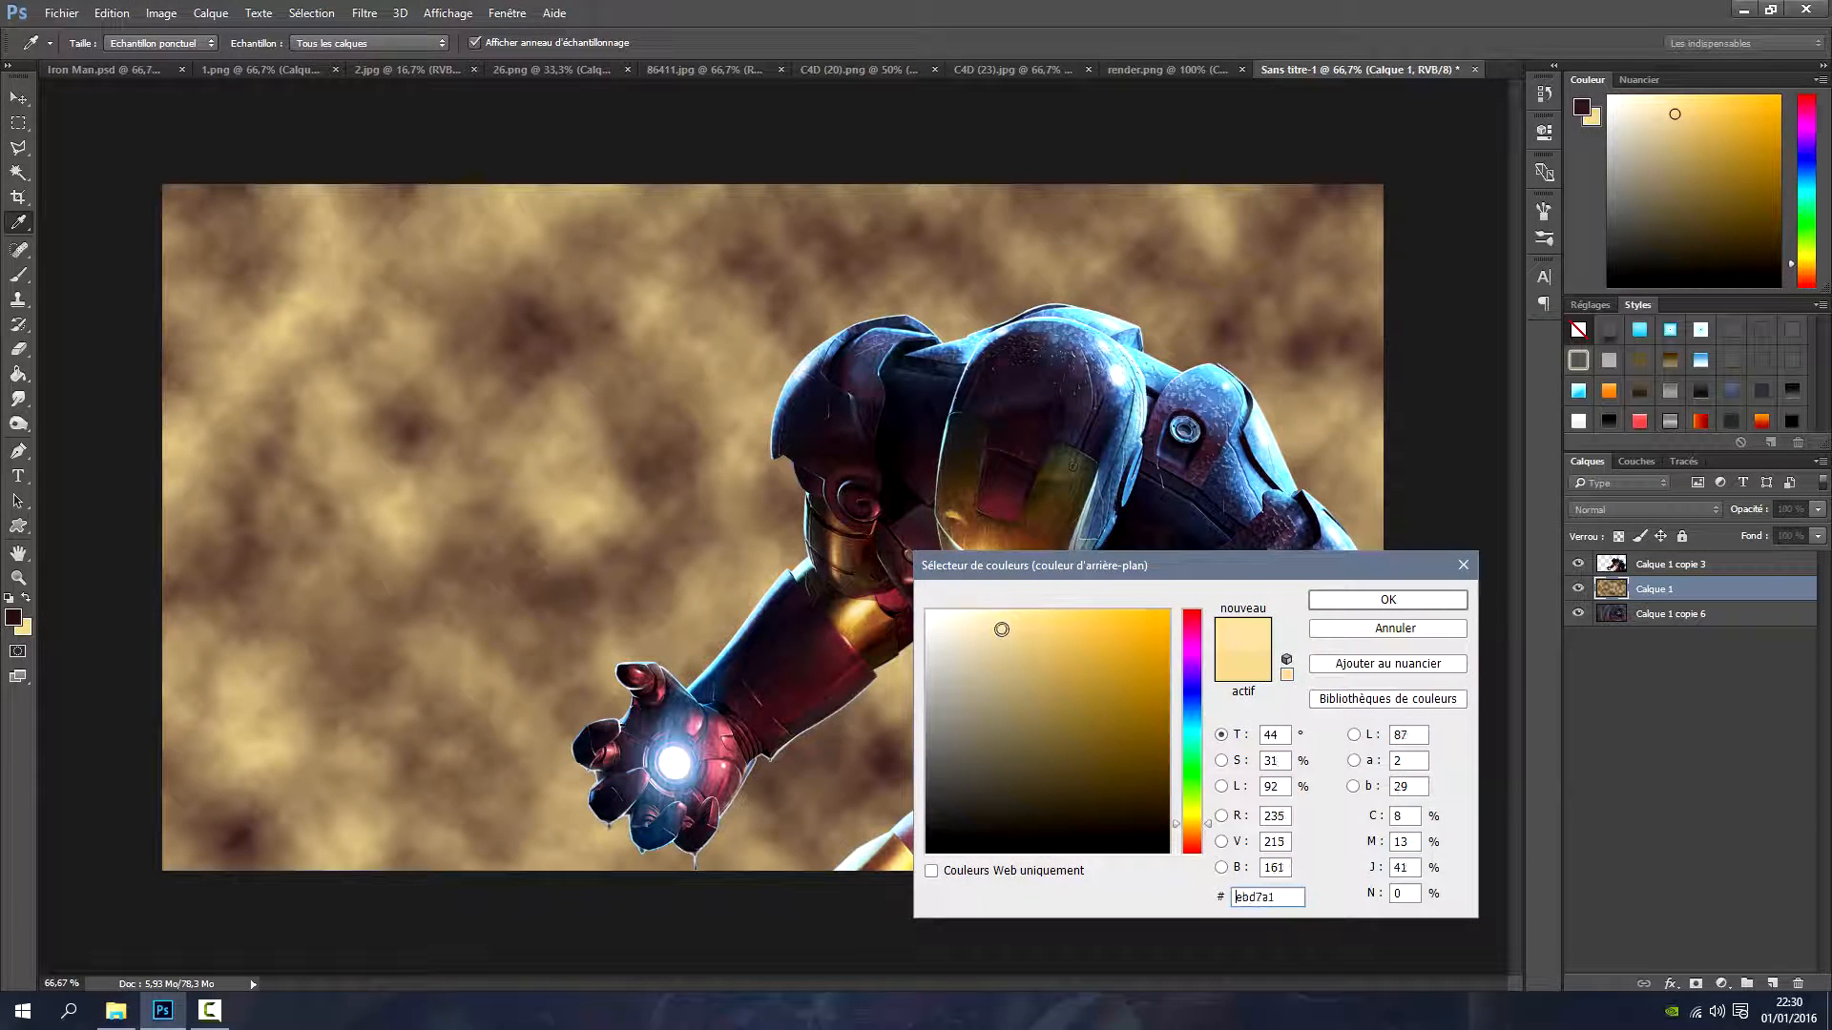
left_click(1318, 603)
key("v")
left_click(364, 12)
left_click(378, 30)
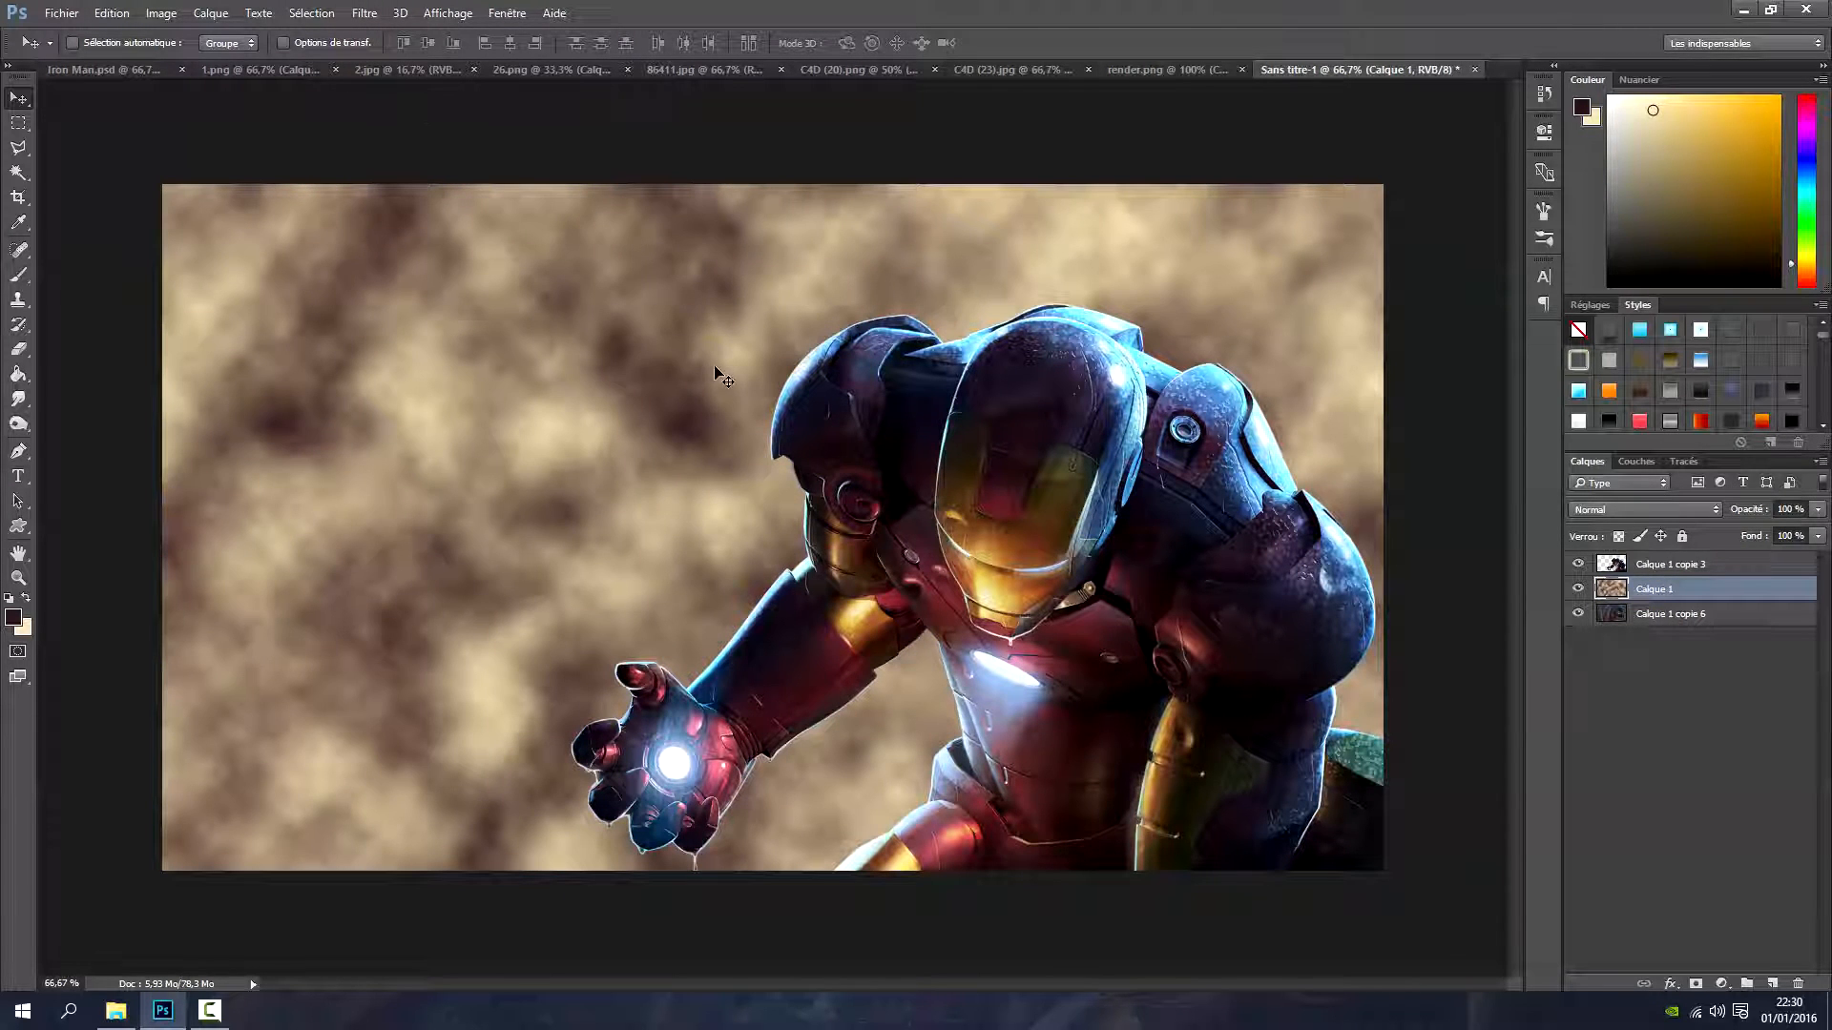
left_click(1650, 509)
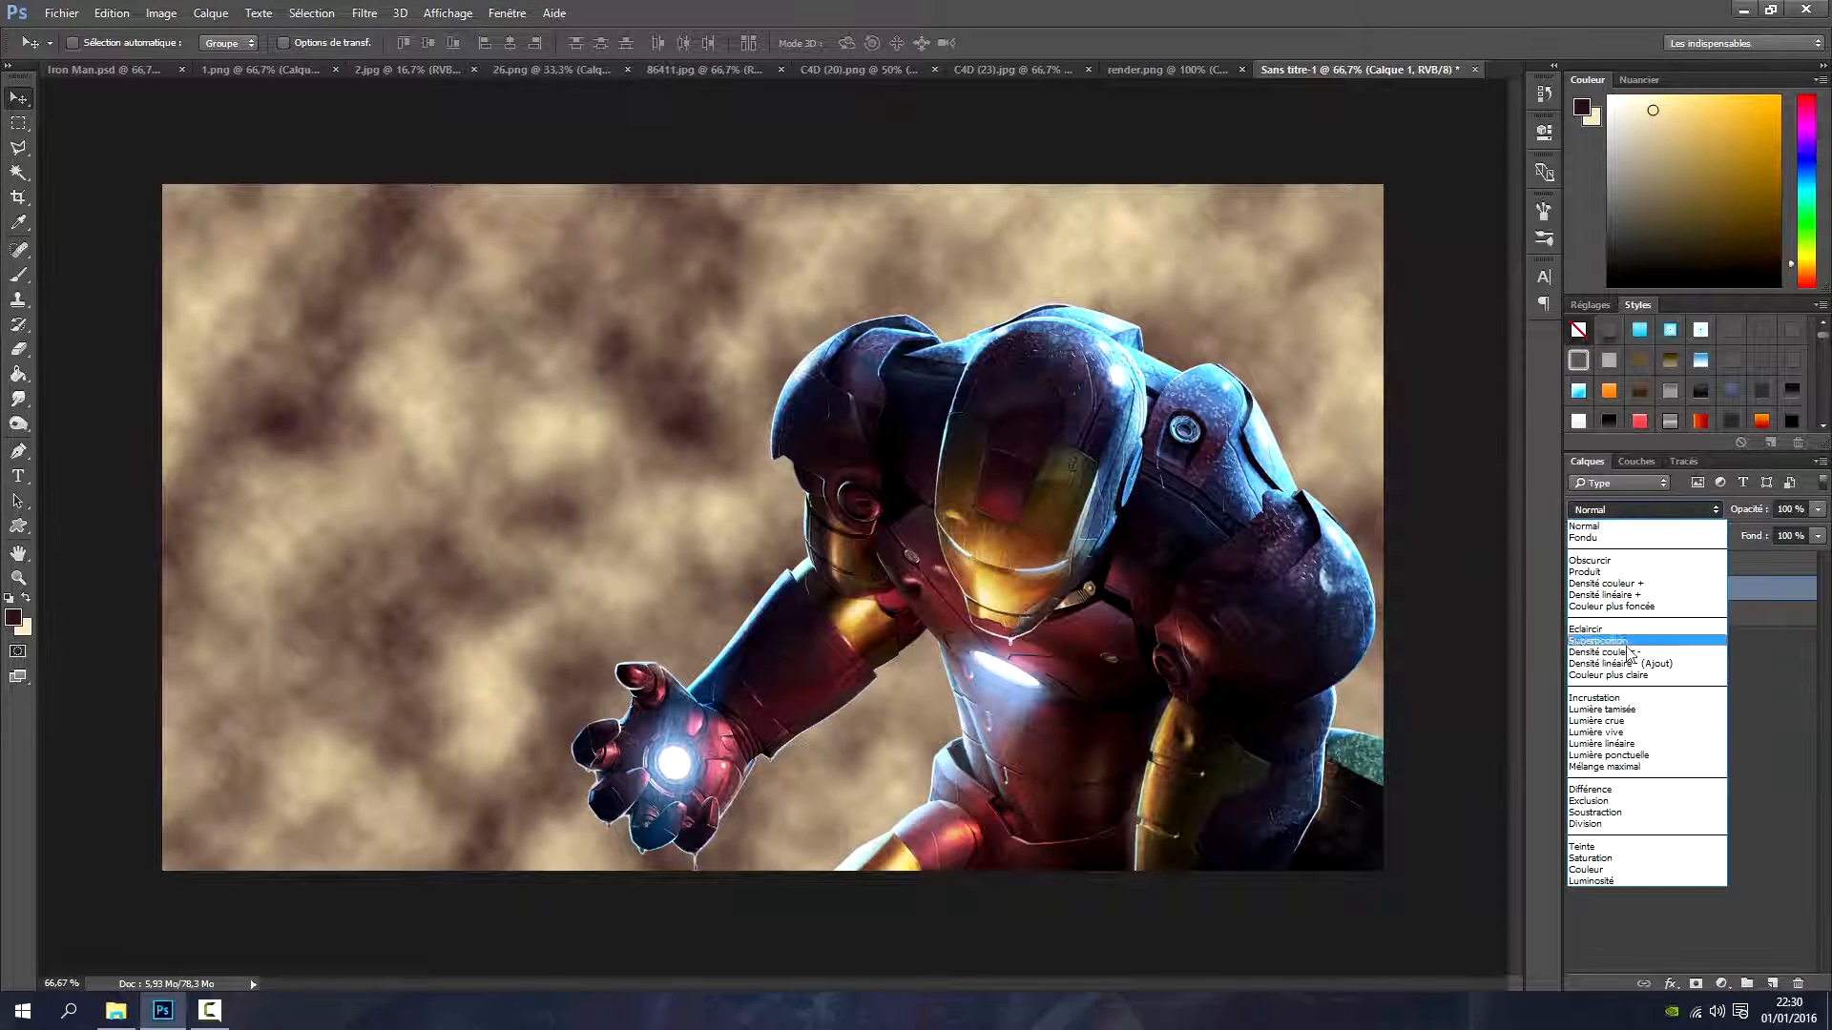
left_click(1612, 704)
Paste the starry nebula image onto a new layer below the figure and set its blend mode to Eclaircir
key("m")
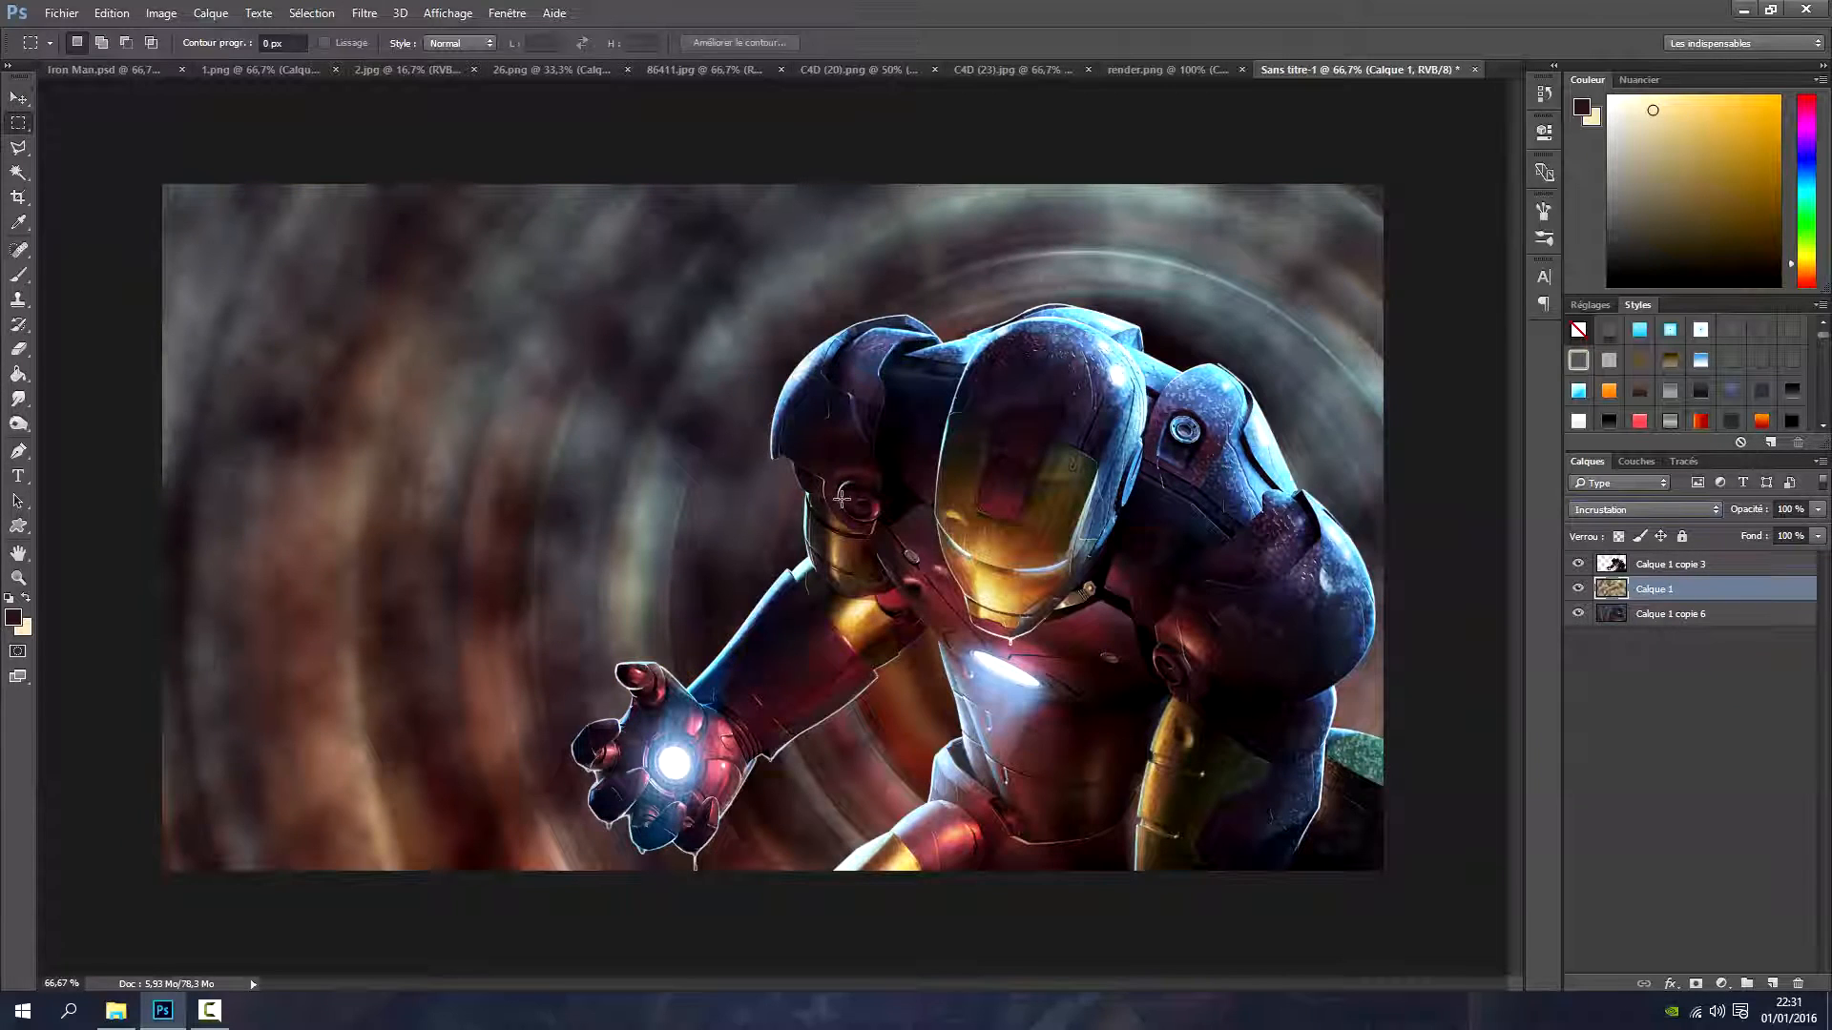
left_click(1771, 982)
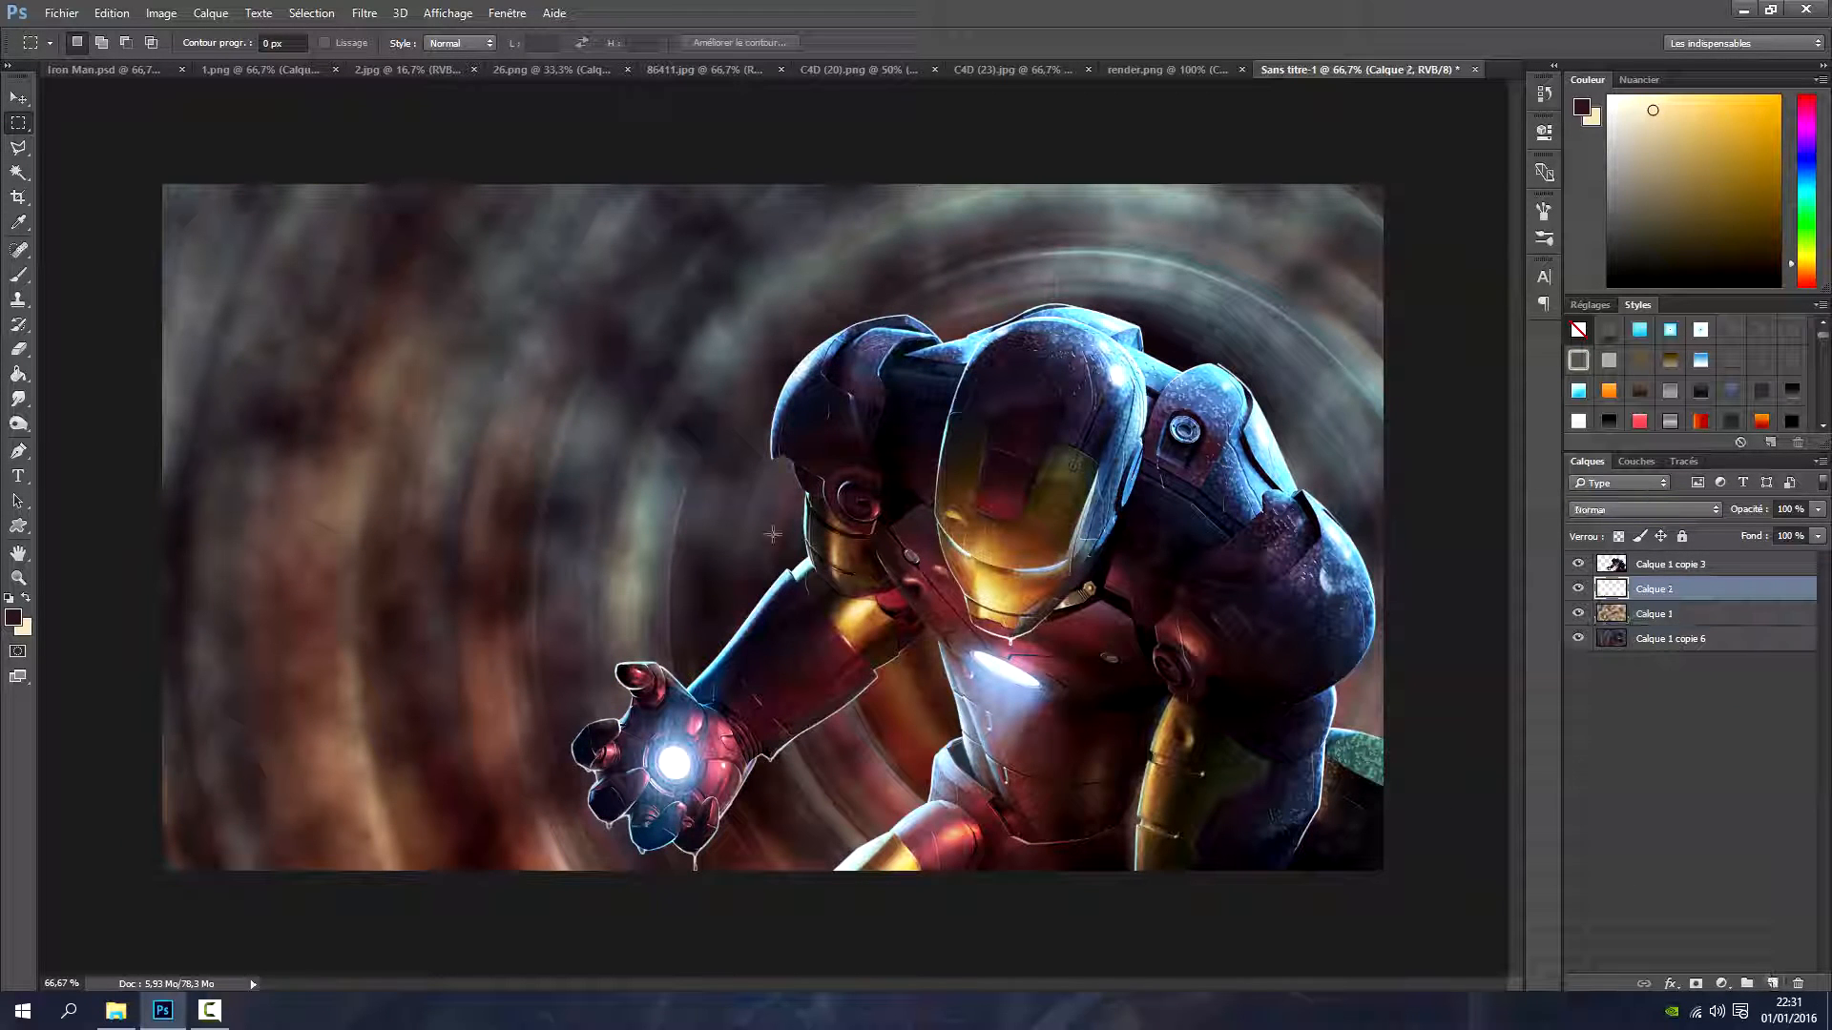
key("ctrl+v")
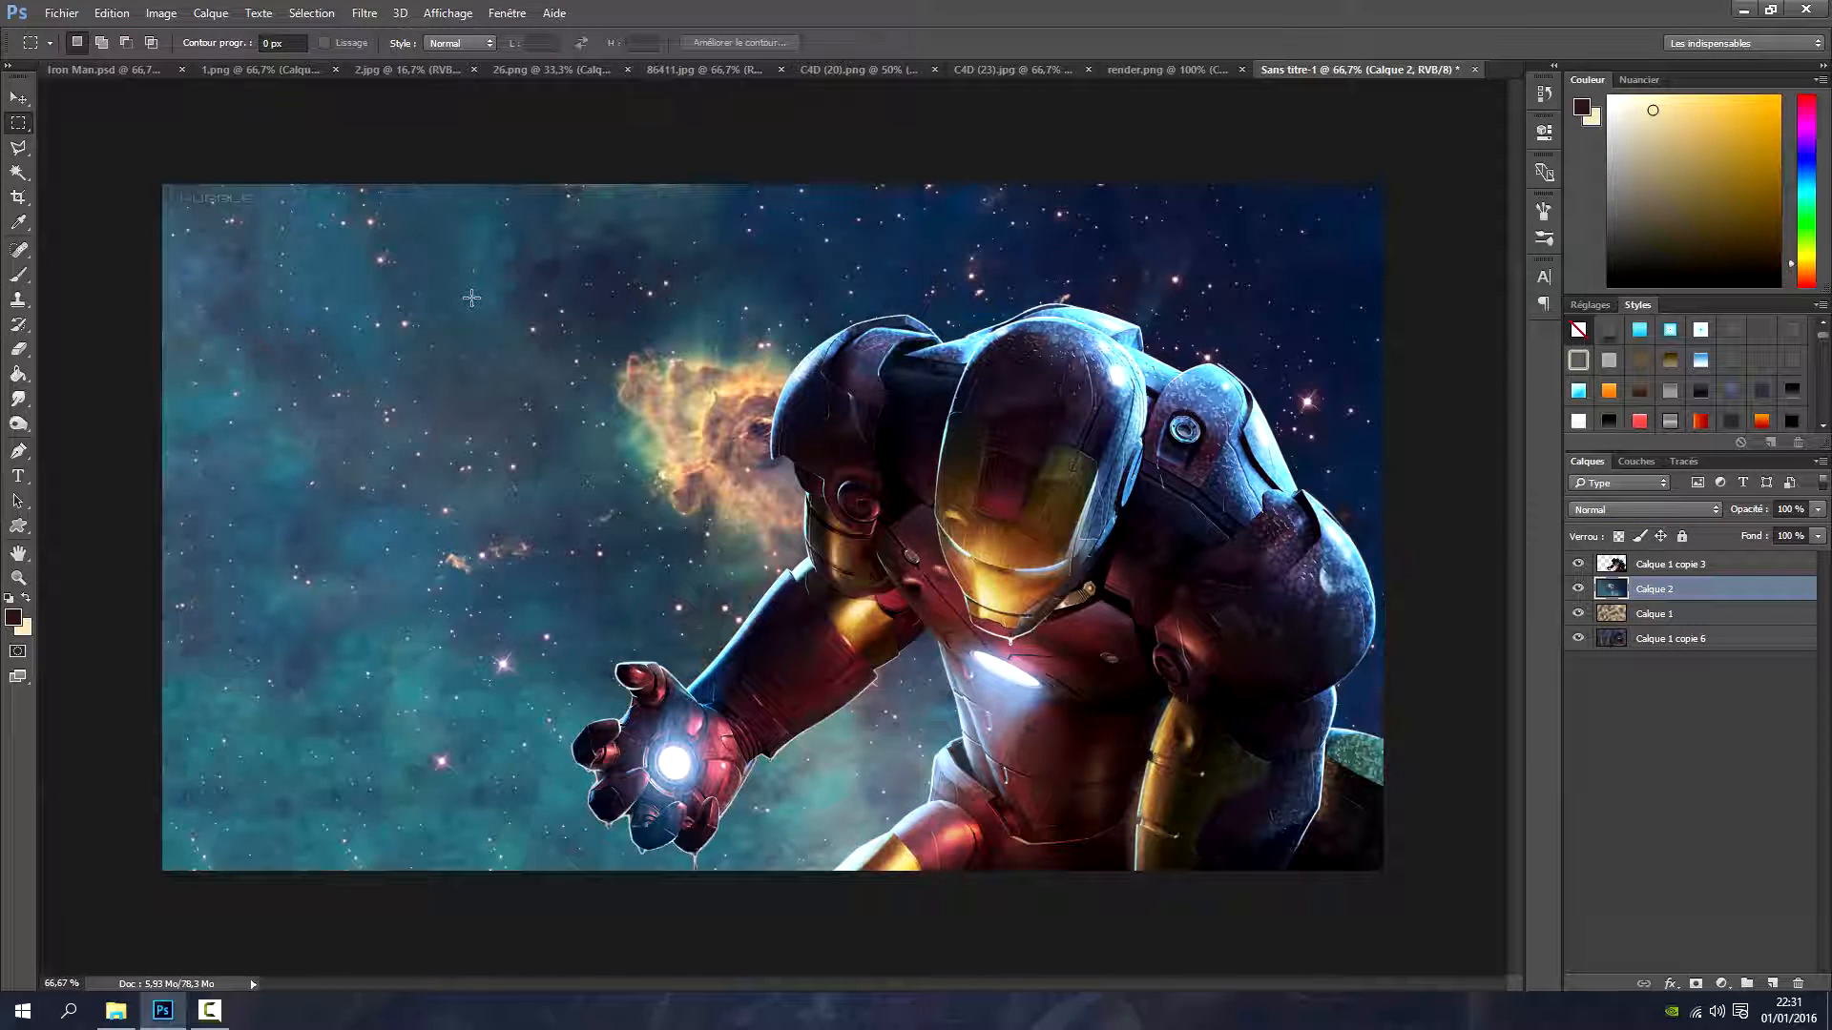
left_click(19, 98)
mouse_move(627, 432)
left_mouse_down()
mouse_move(581, 415)
mouse_move(627, 452)
mouse_move(635, 432)
left_mouse_up()
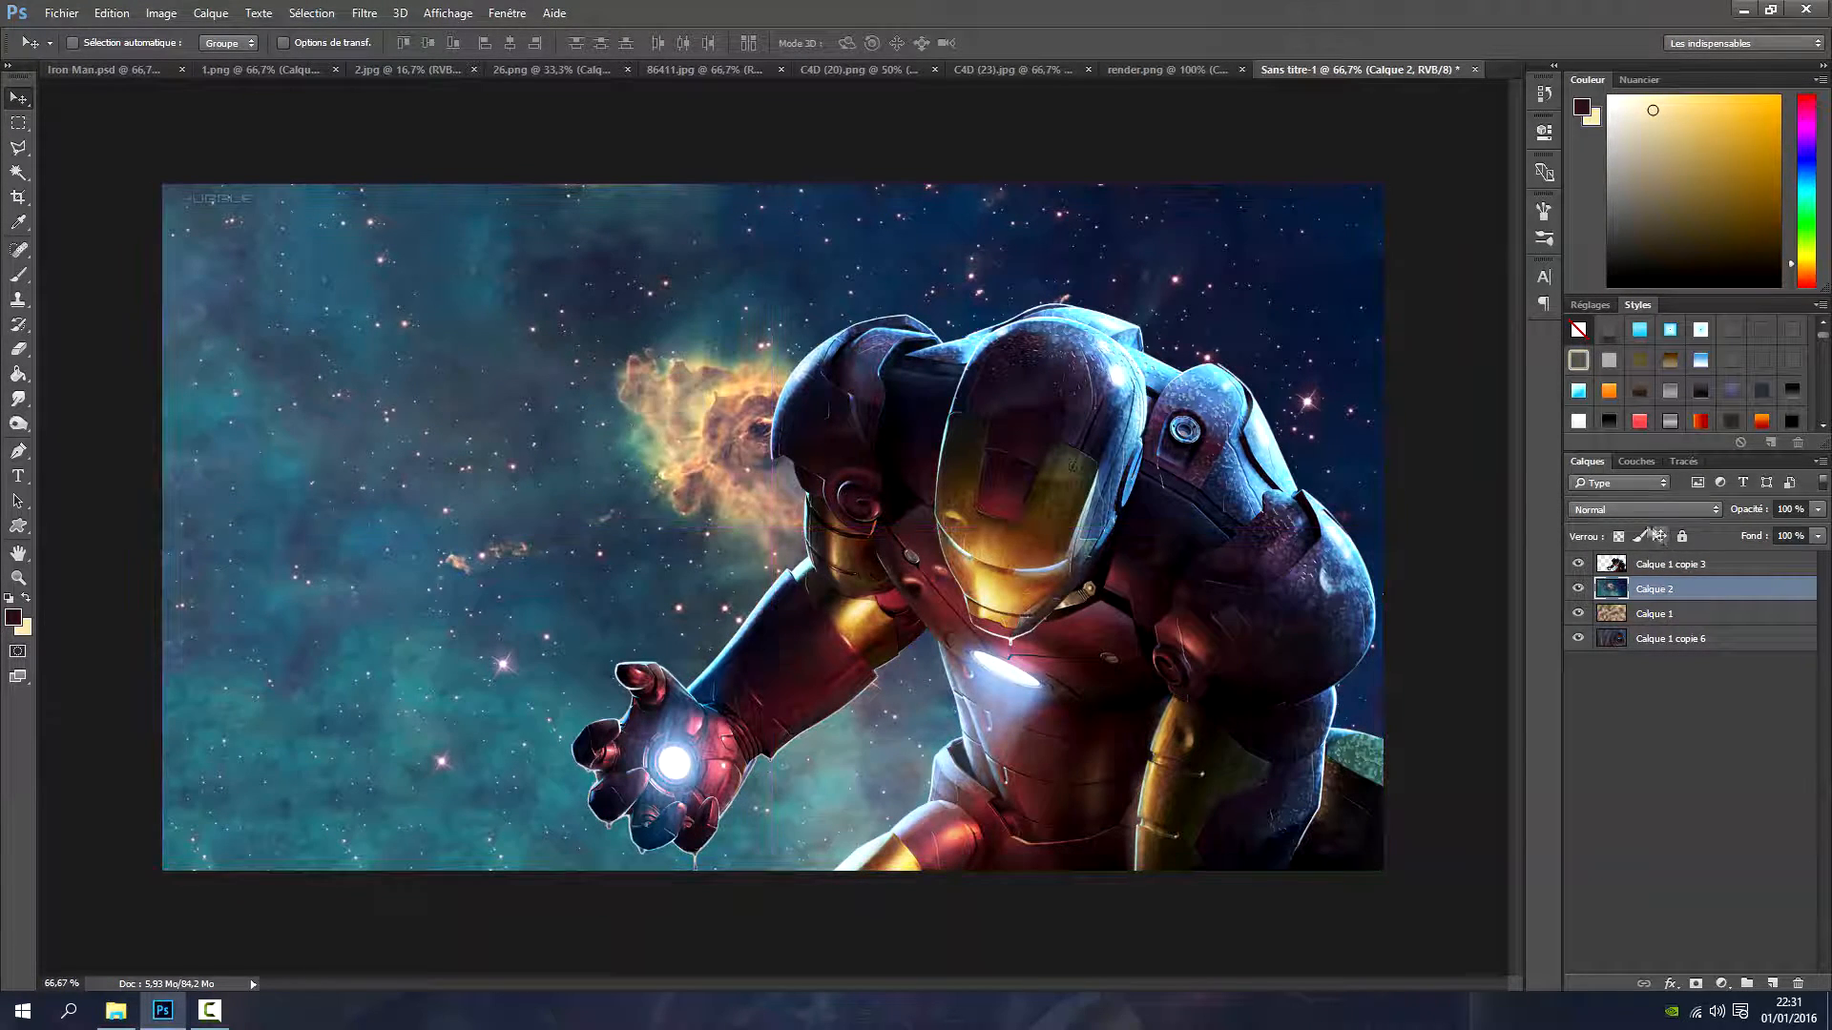
left_click(1641, 509)
left_click(1622, 628)
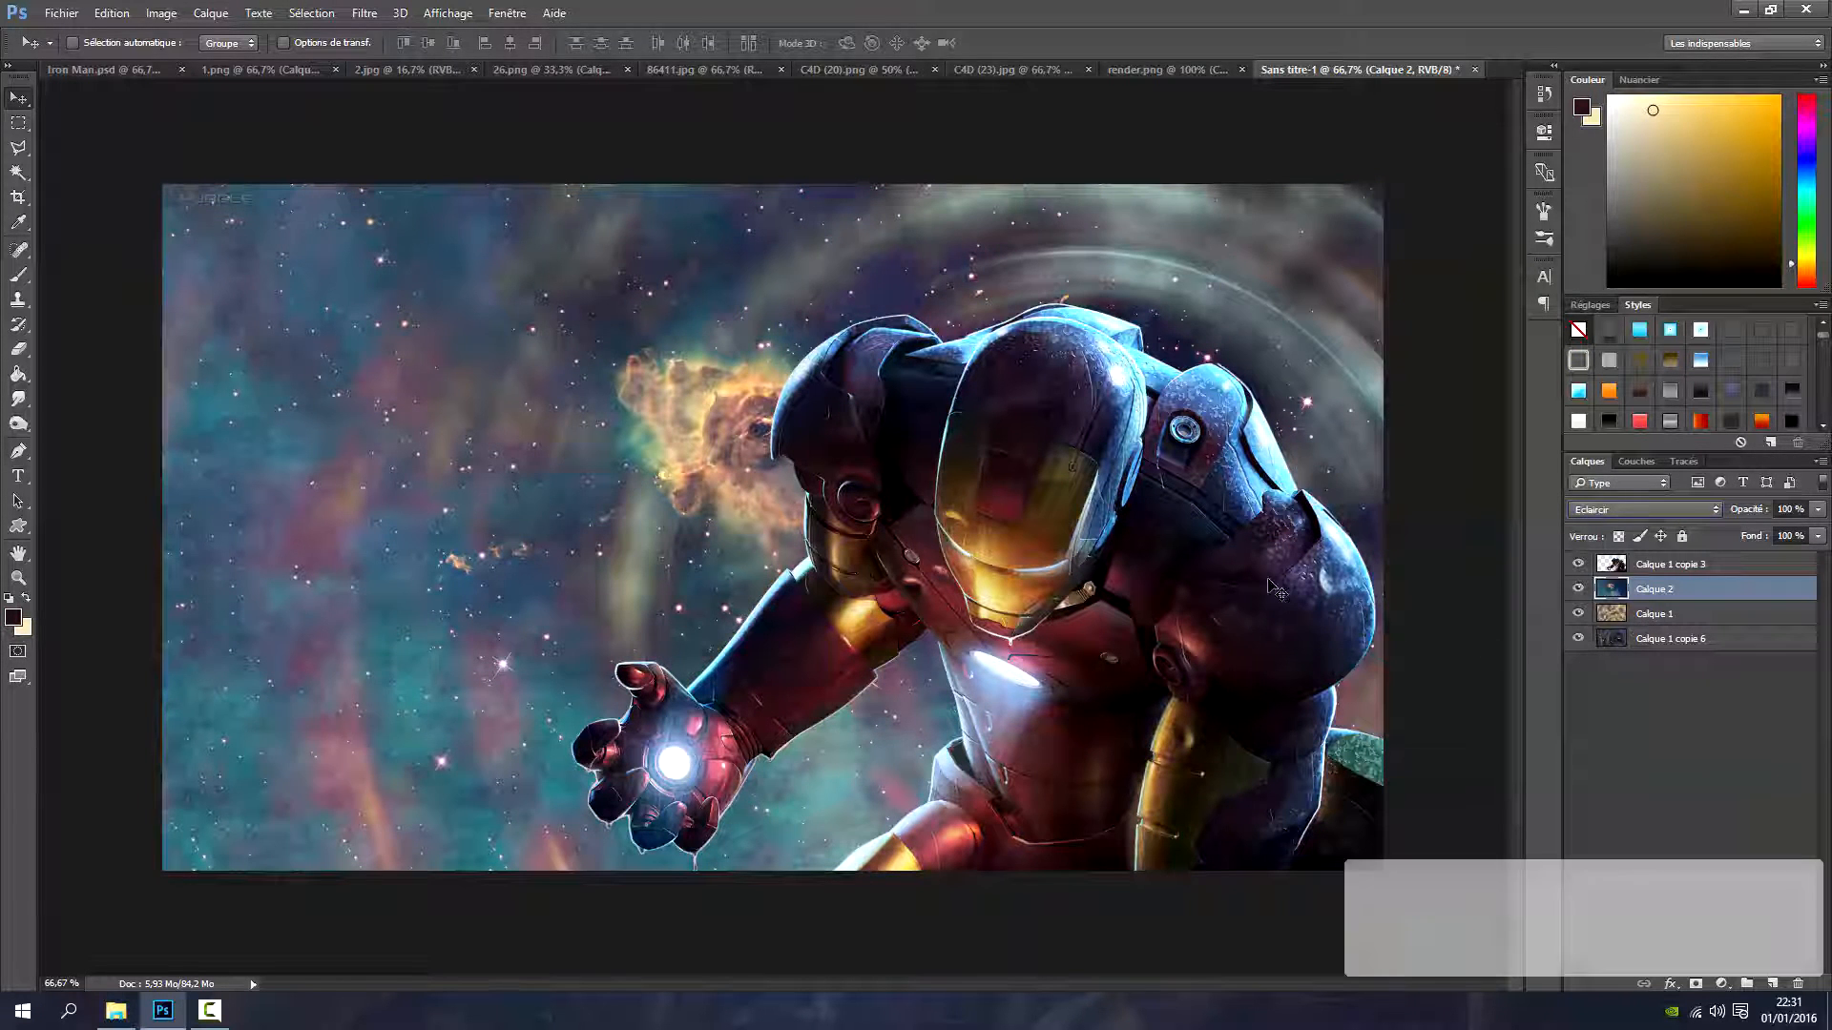
Paste the red and gold light-streak image onto a new layer below the figure and scale it up to fill the canvas
key("m")
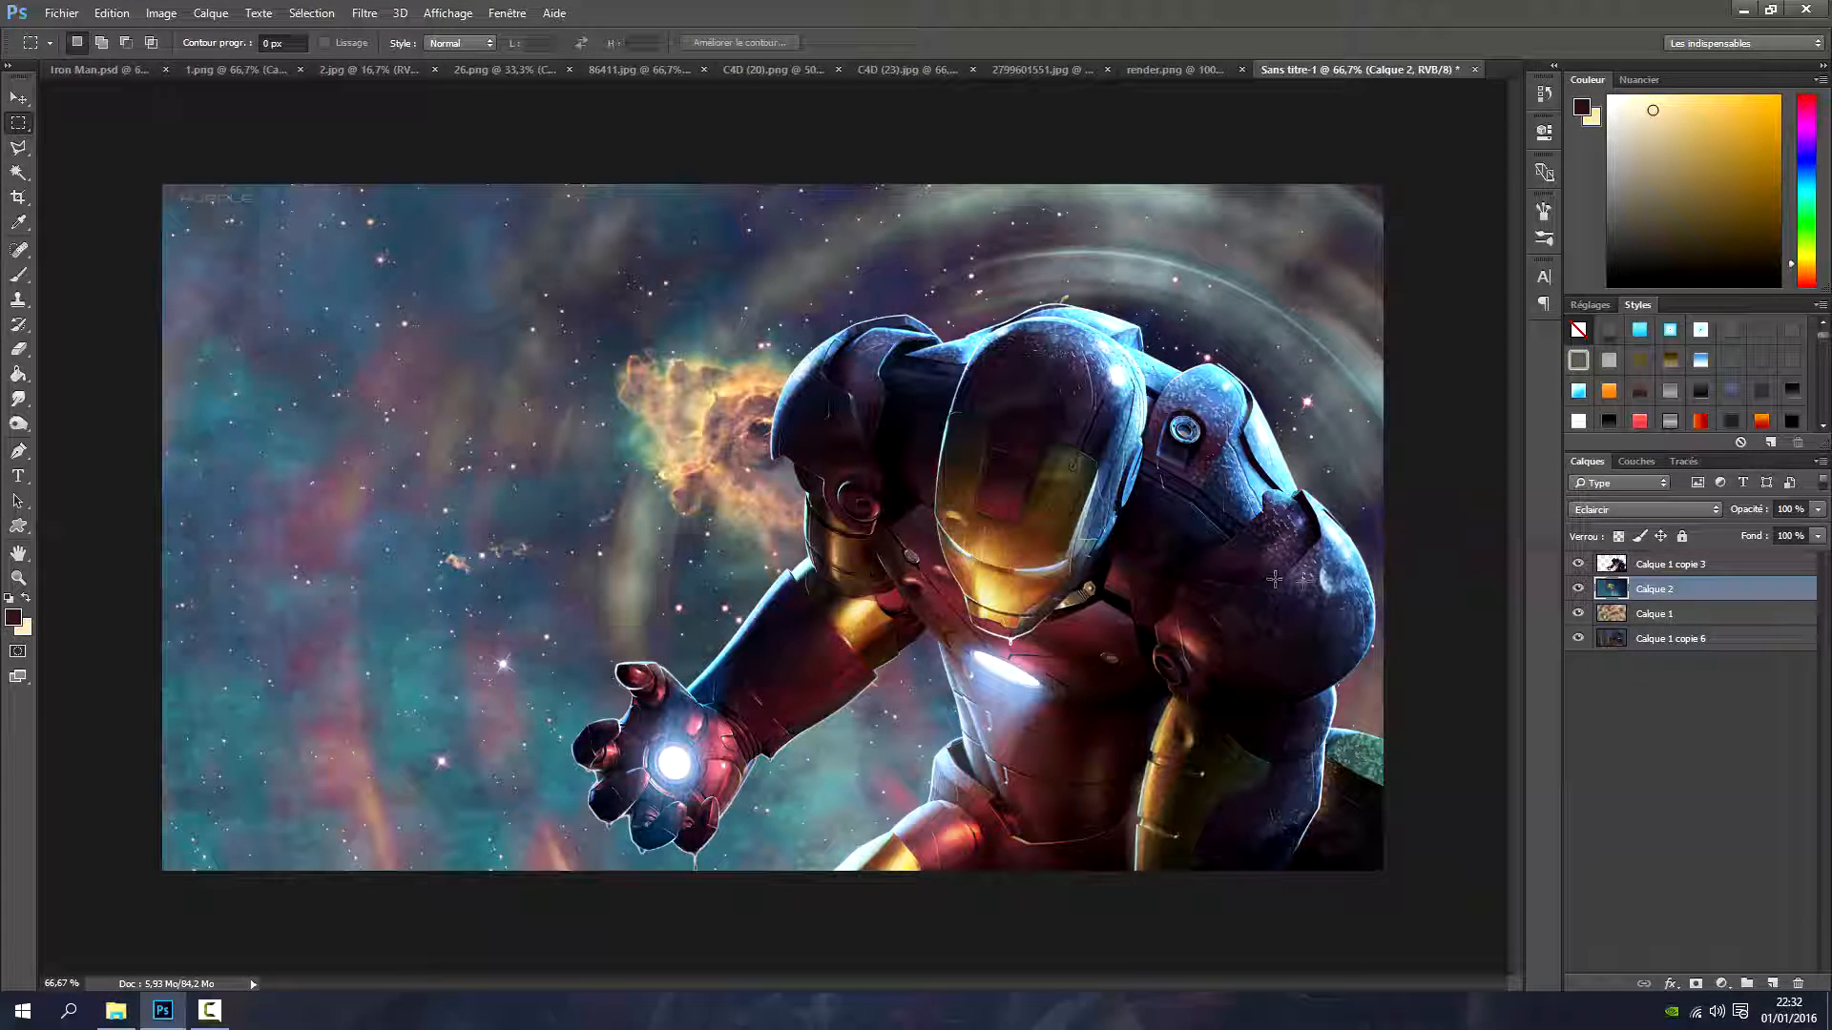
left_click(1773, 983)
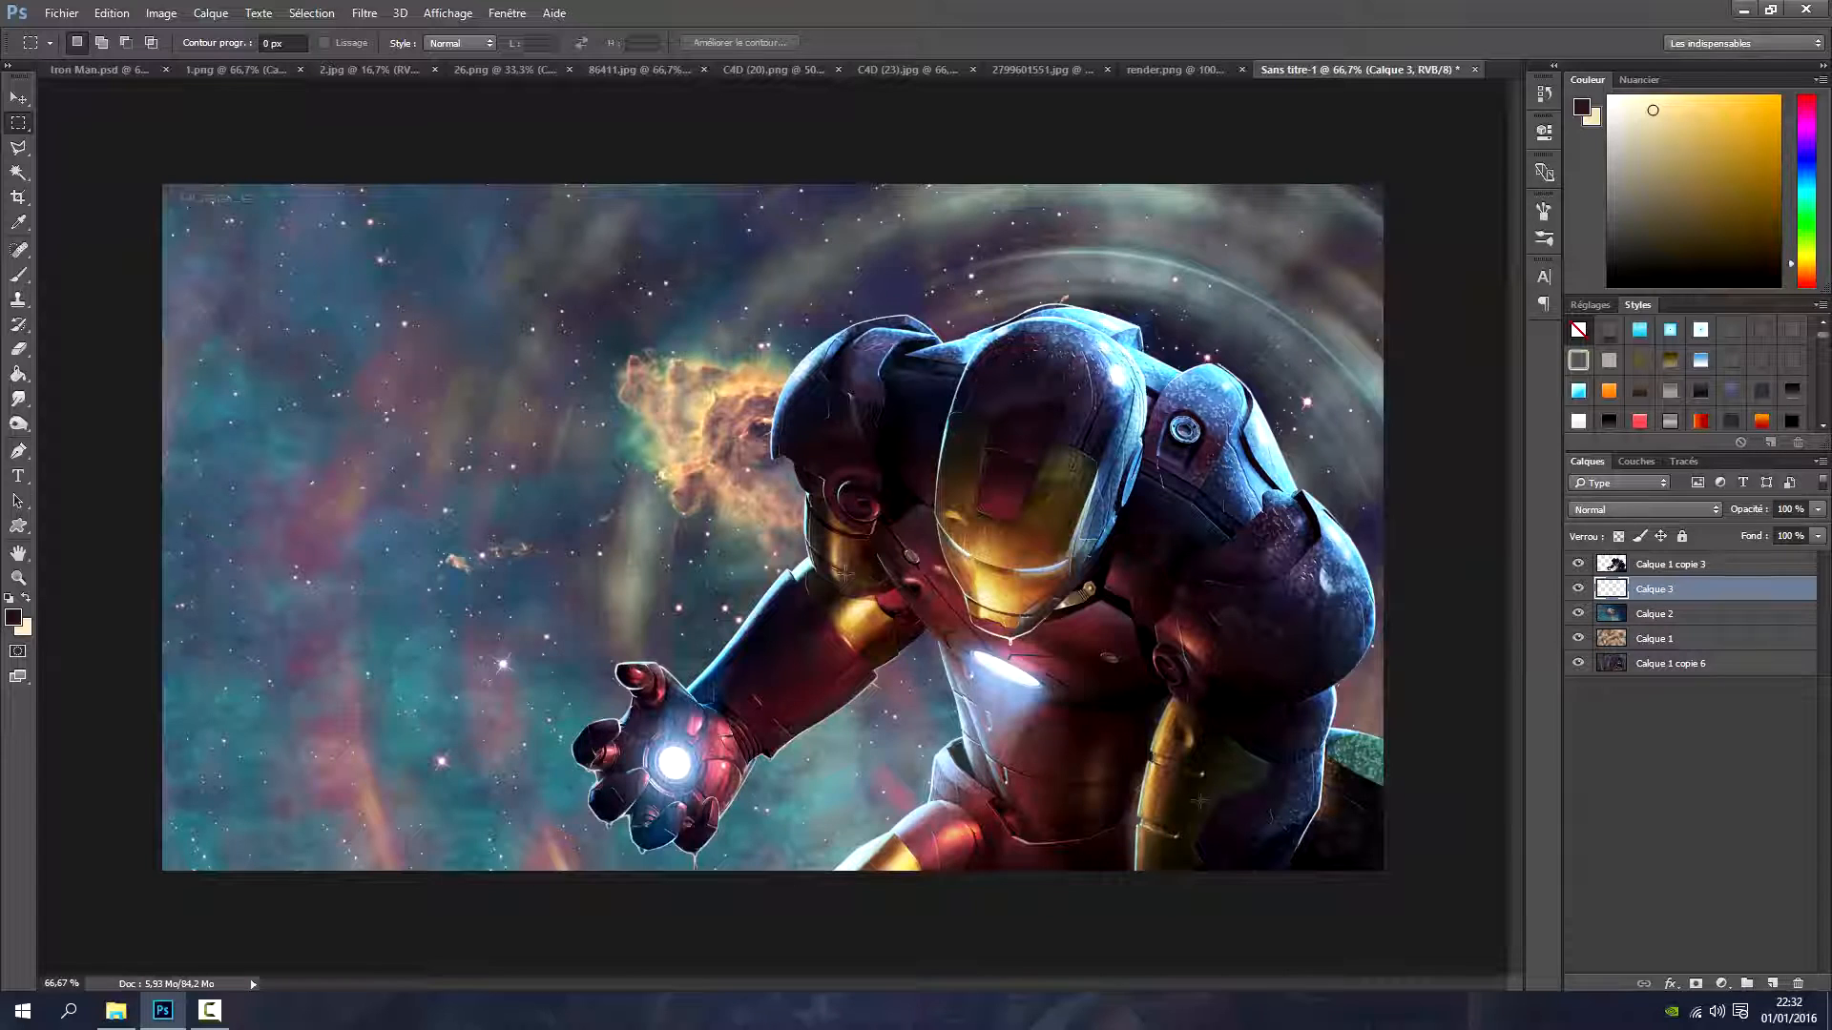
key("ctrl+v")
left_click(19, 98)
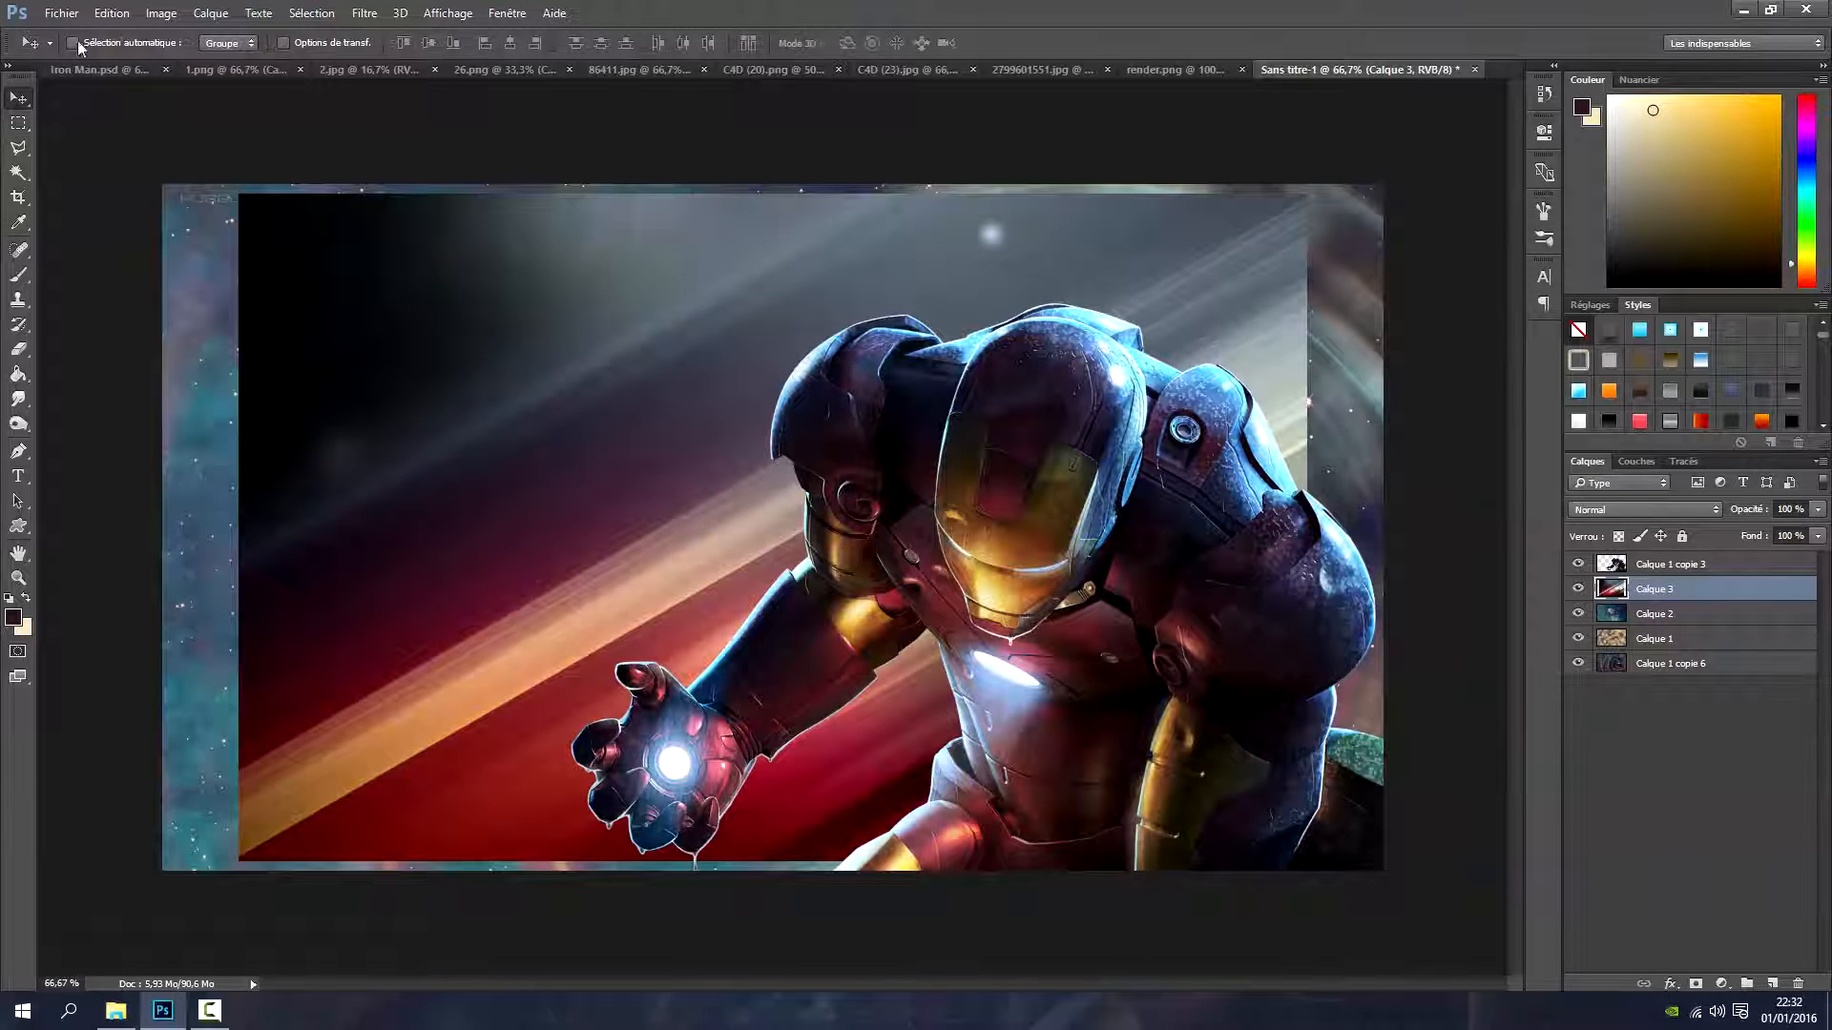
left_click(112, 13)
left_click(181, 385)
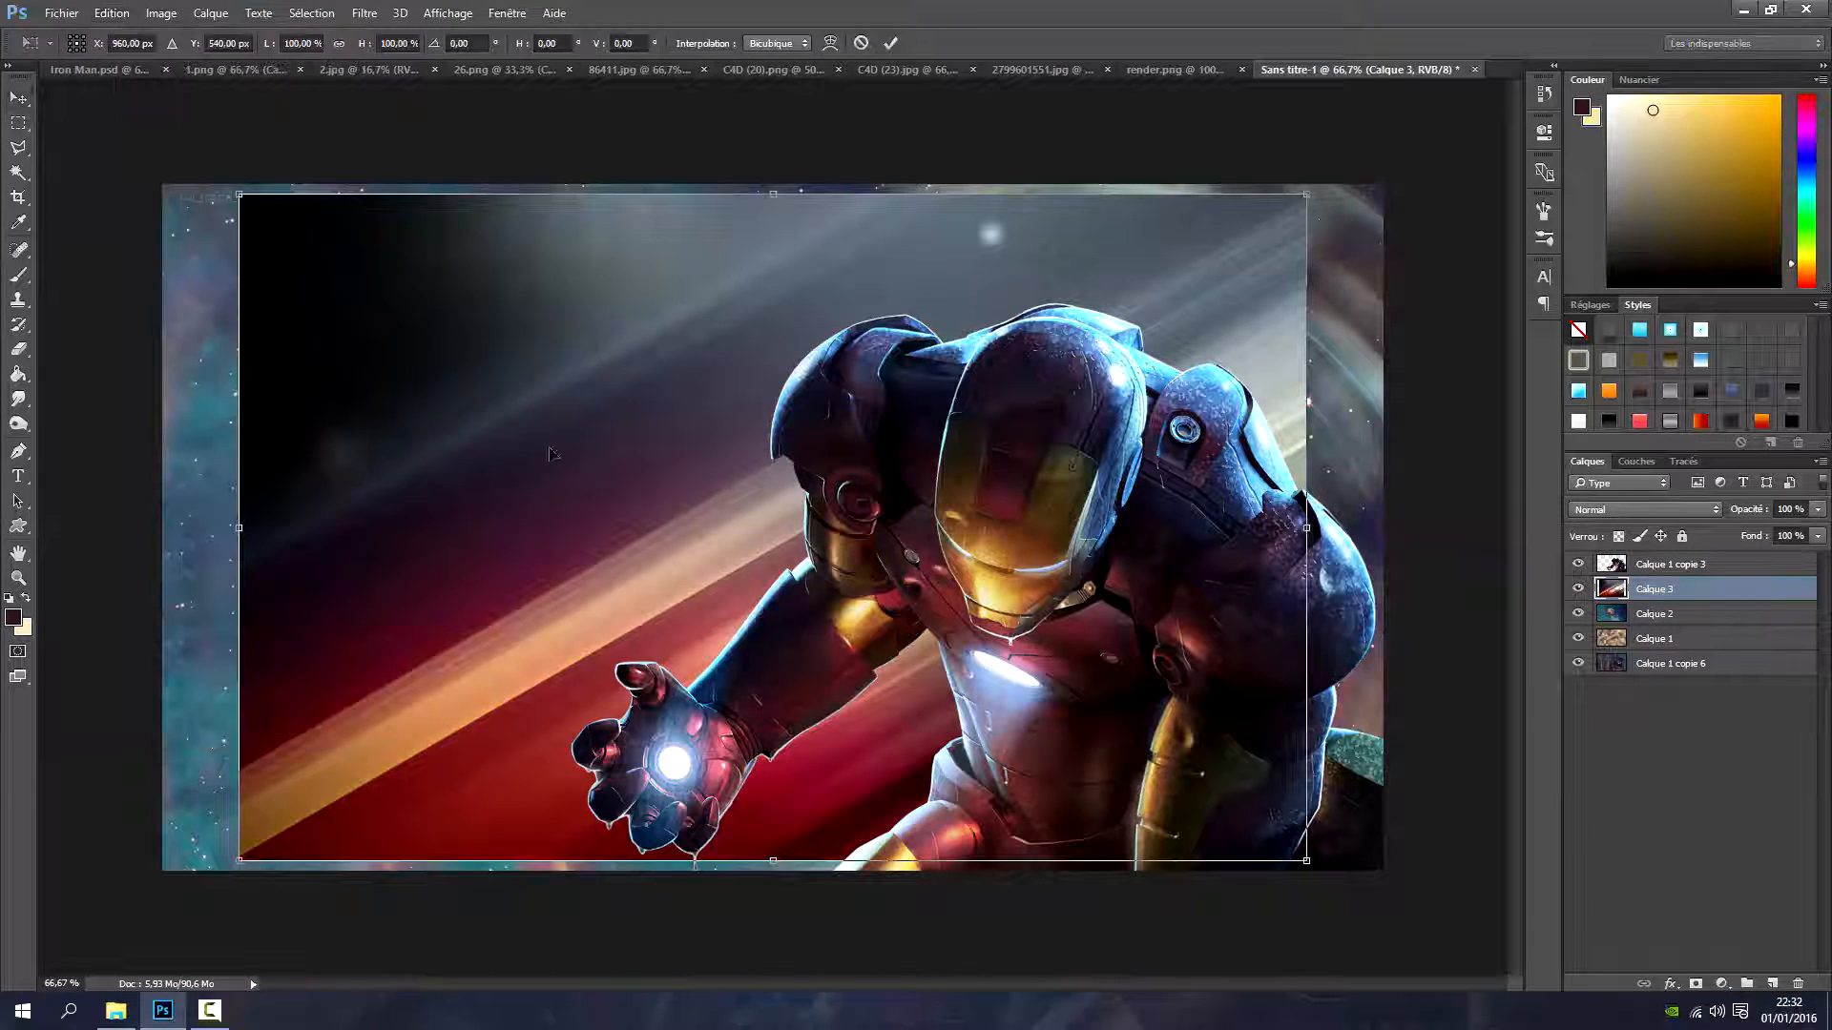
left_click_drag(1307, 196, 1384, 146)
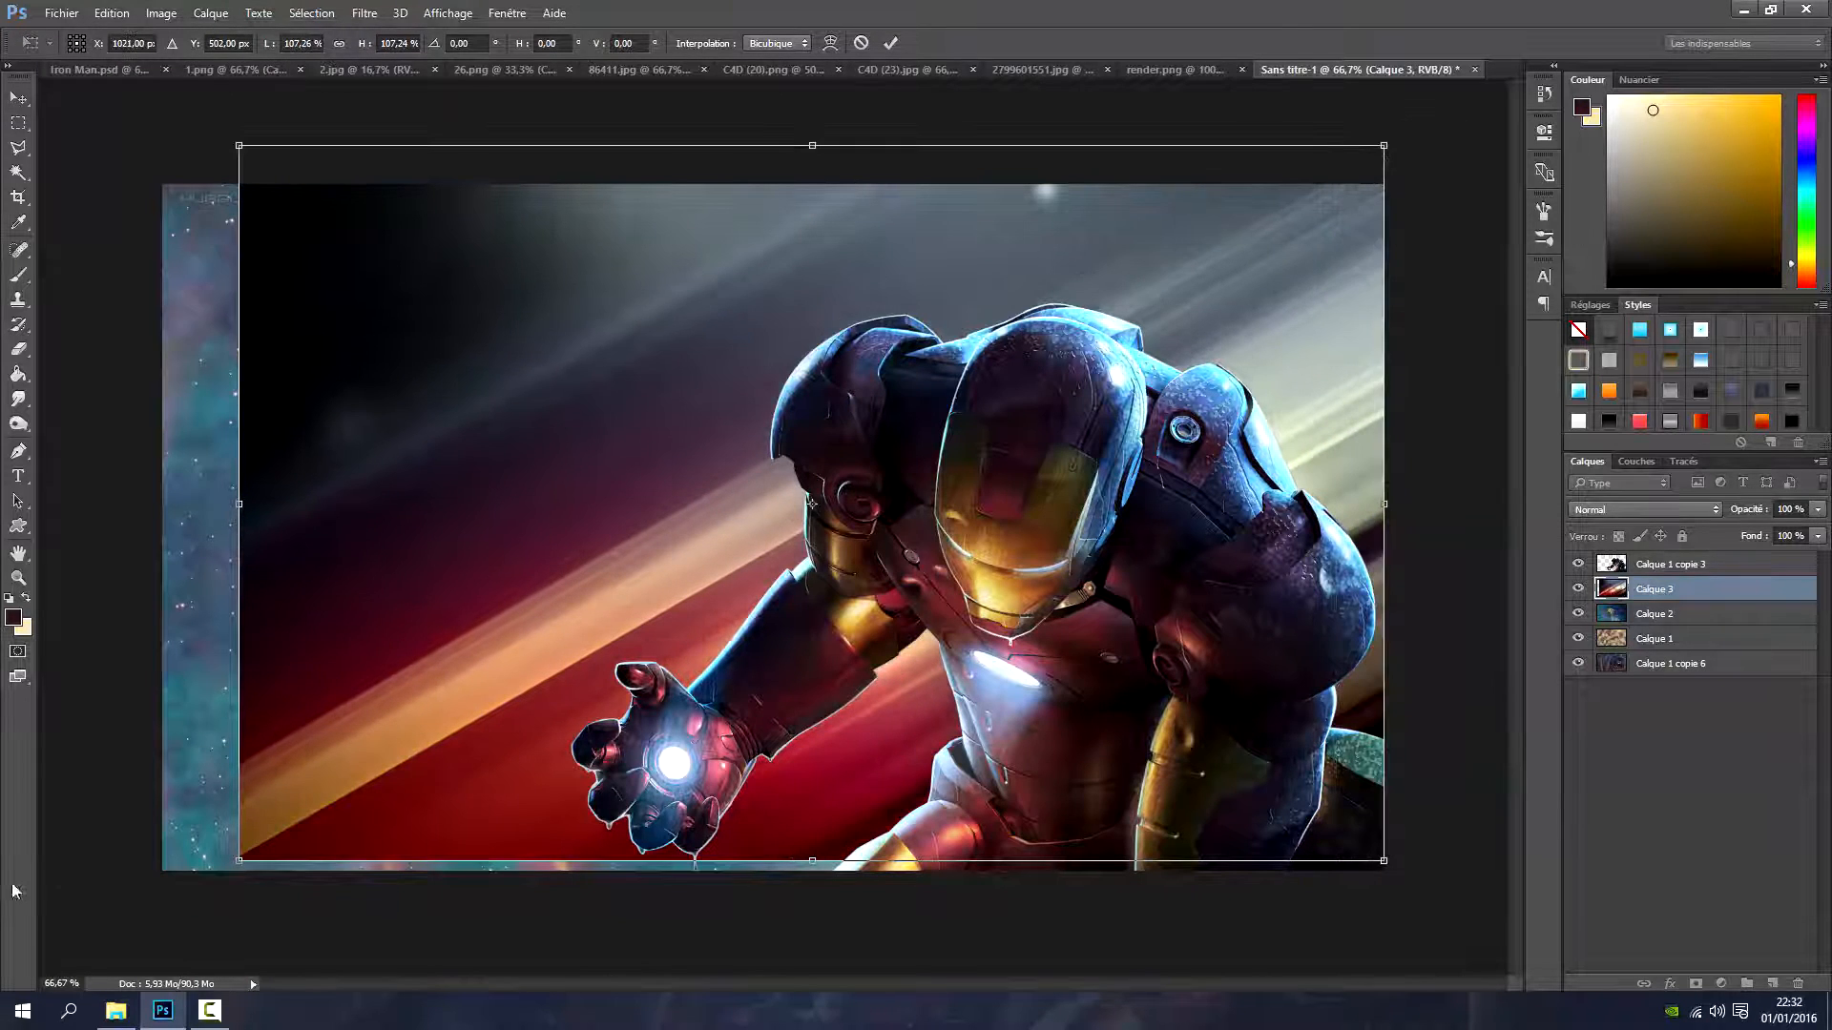
left_click_drag(240, 860, 160, 909)
left_click(893, 43)
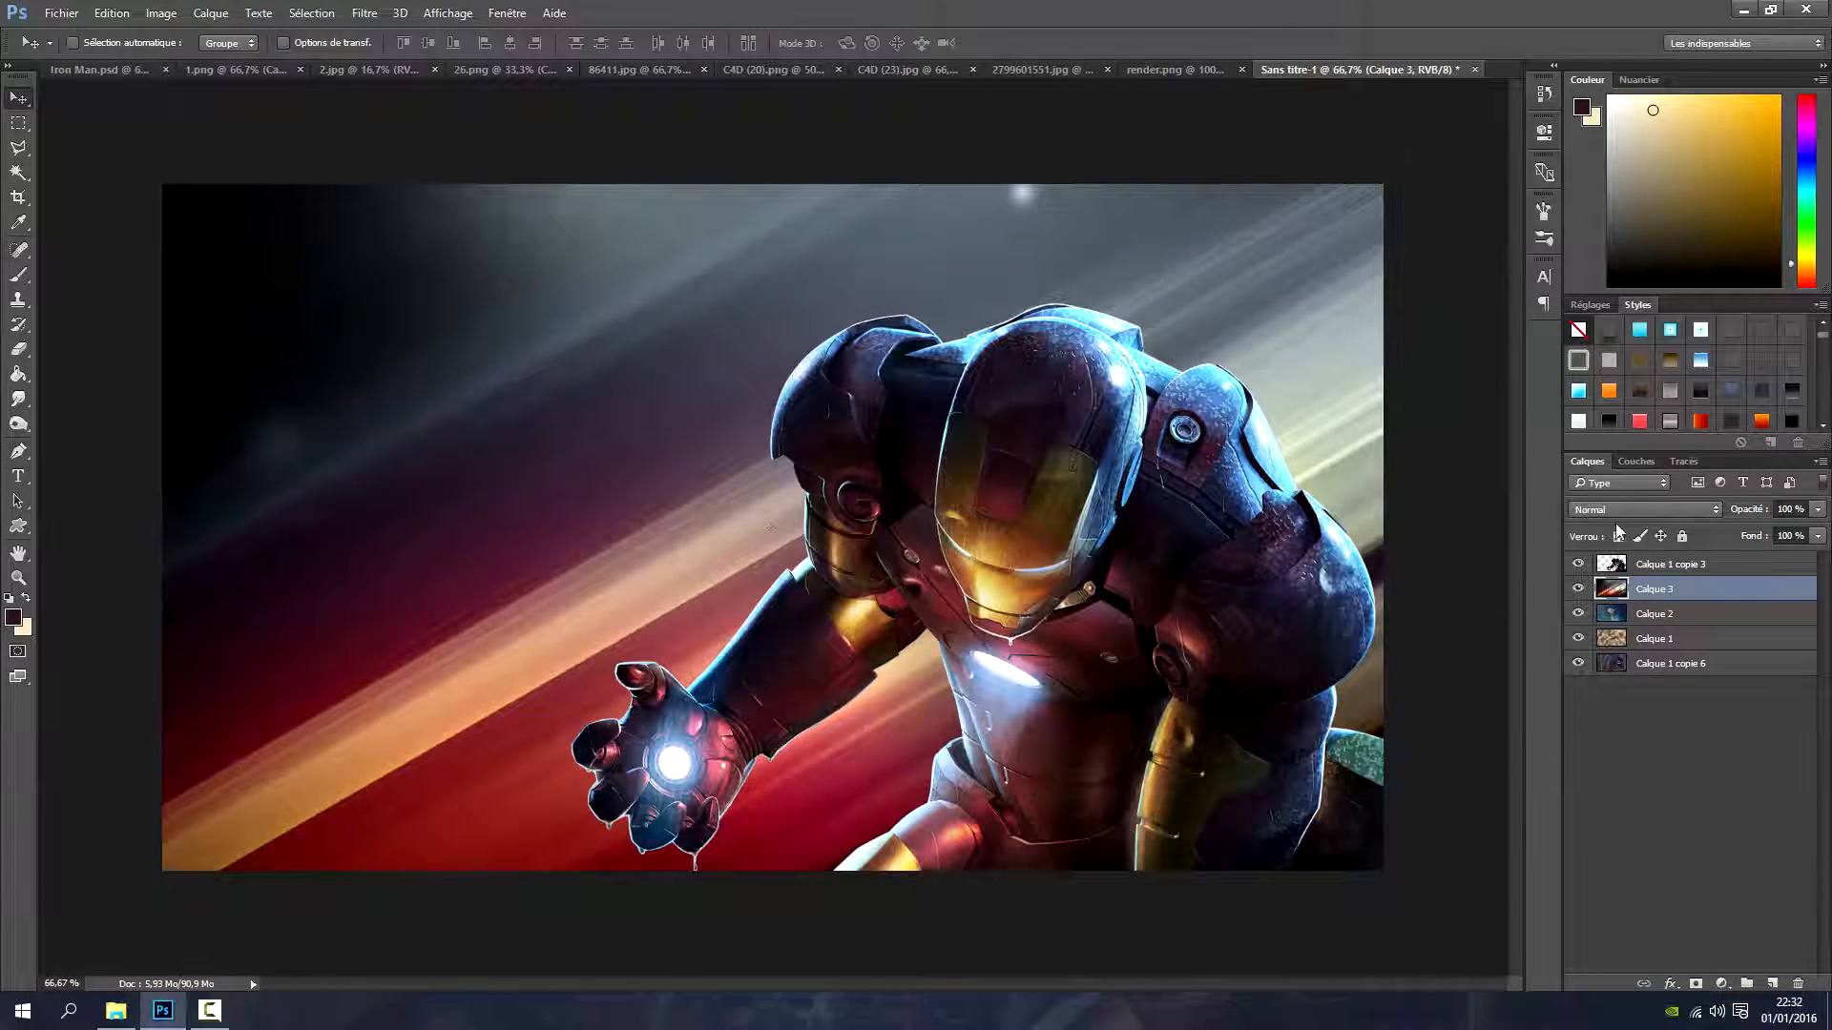
Set the light-streak layer's blend mode to Lumière tamisée and shift the layer slightly right and down
left_click(1623, 513)
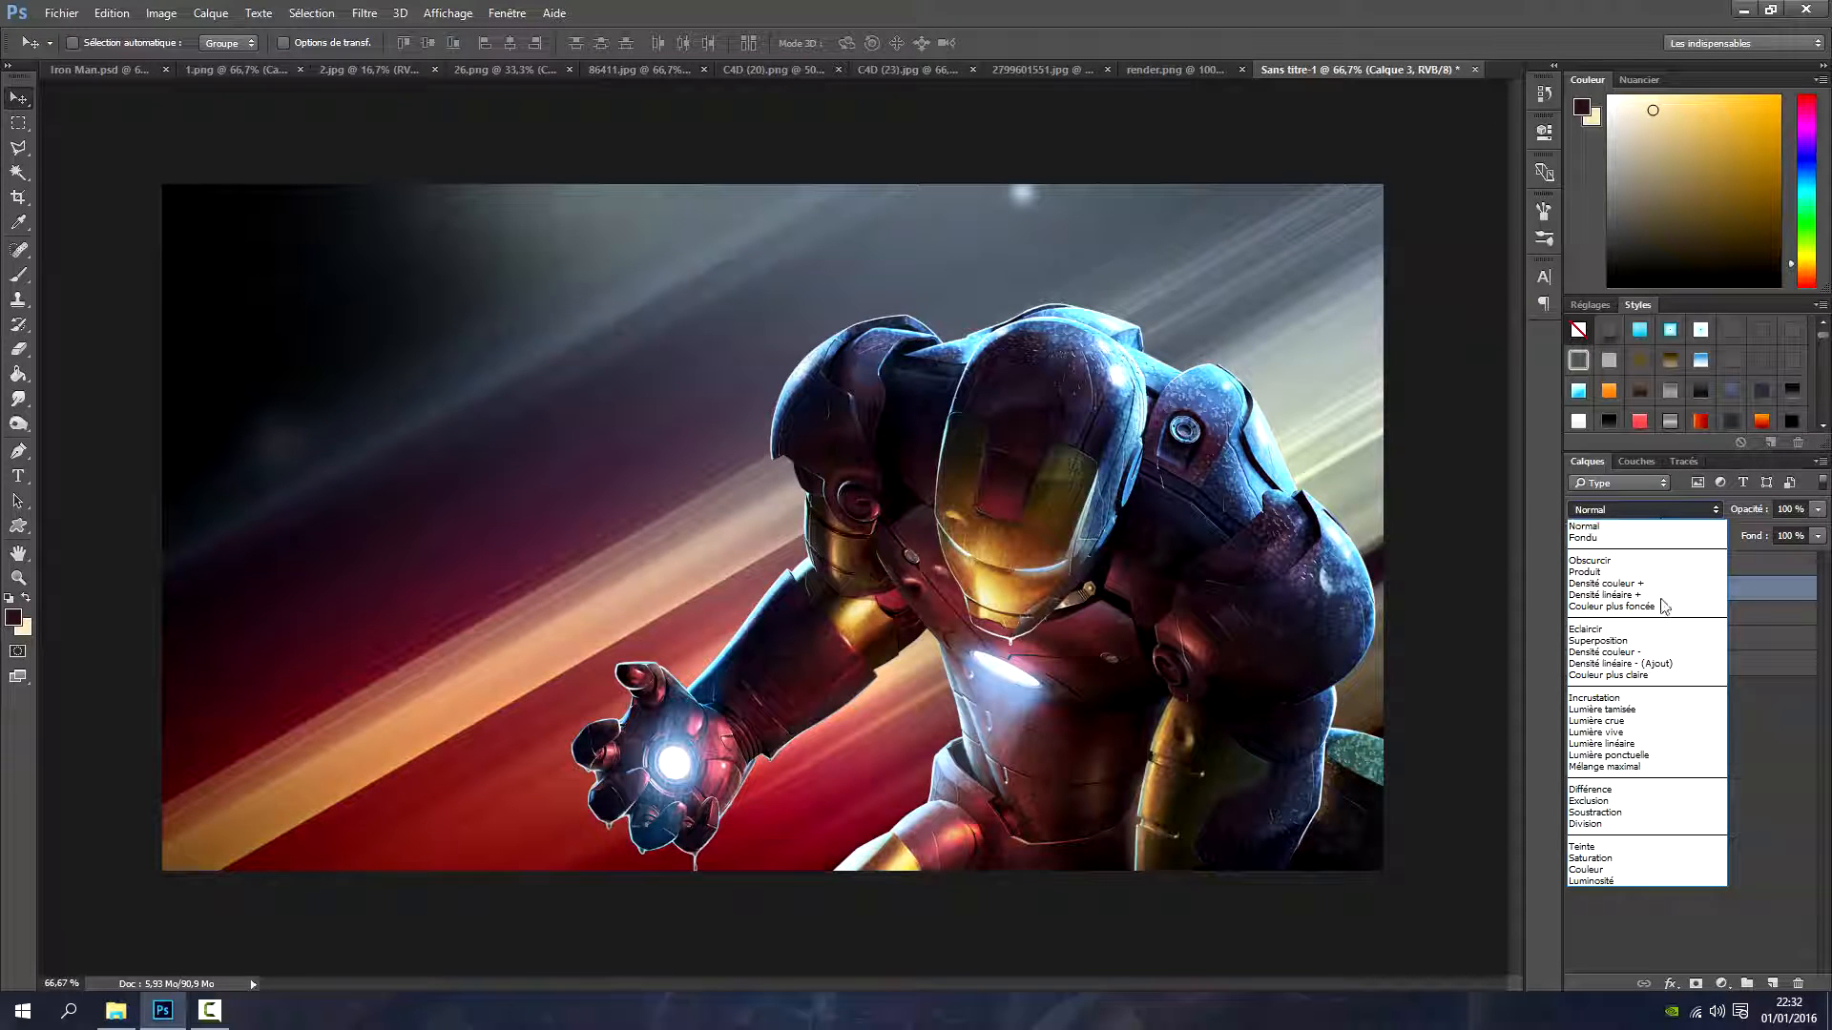
left_click(1645, 712)
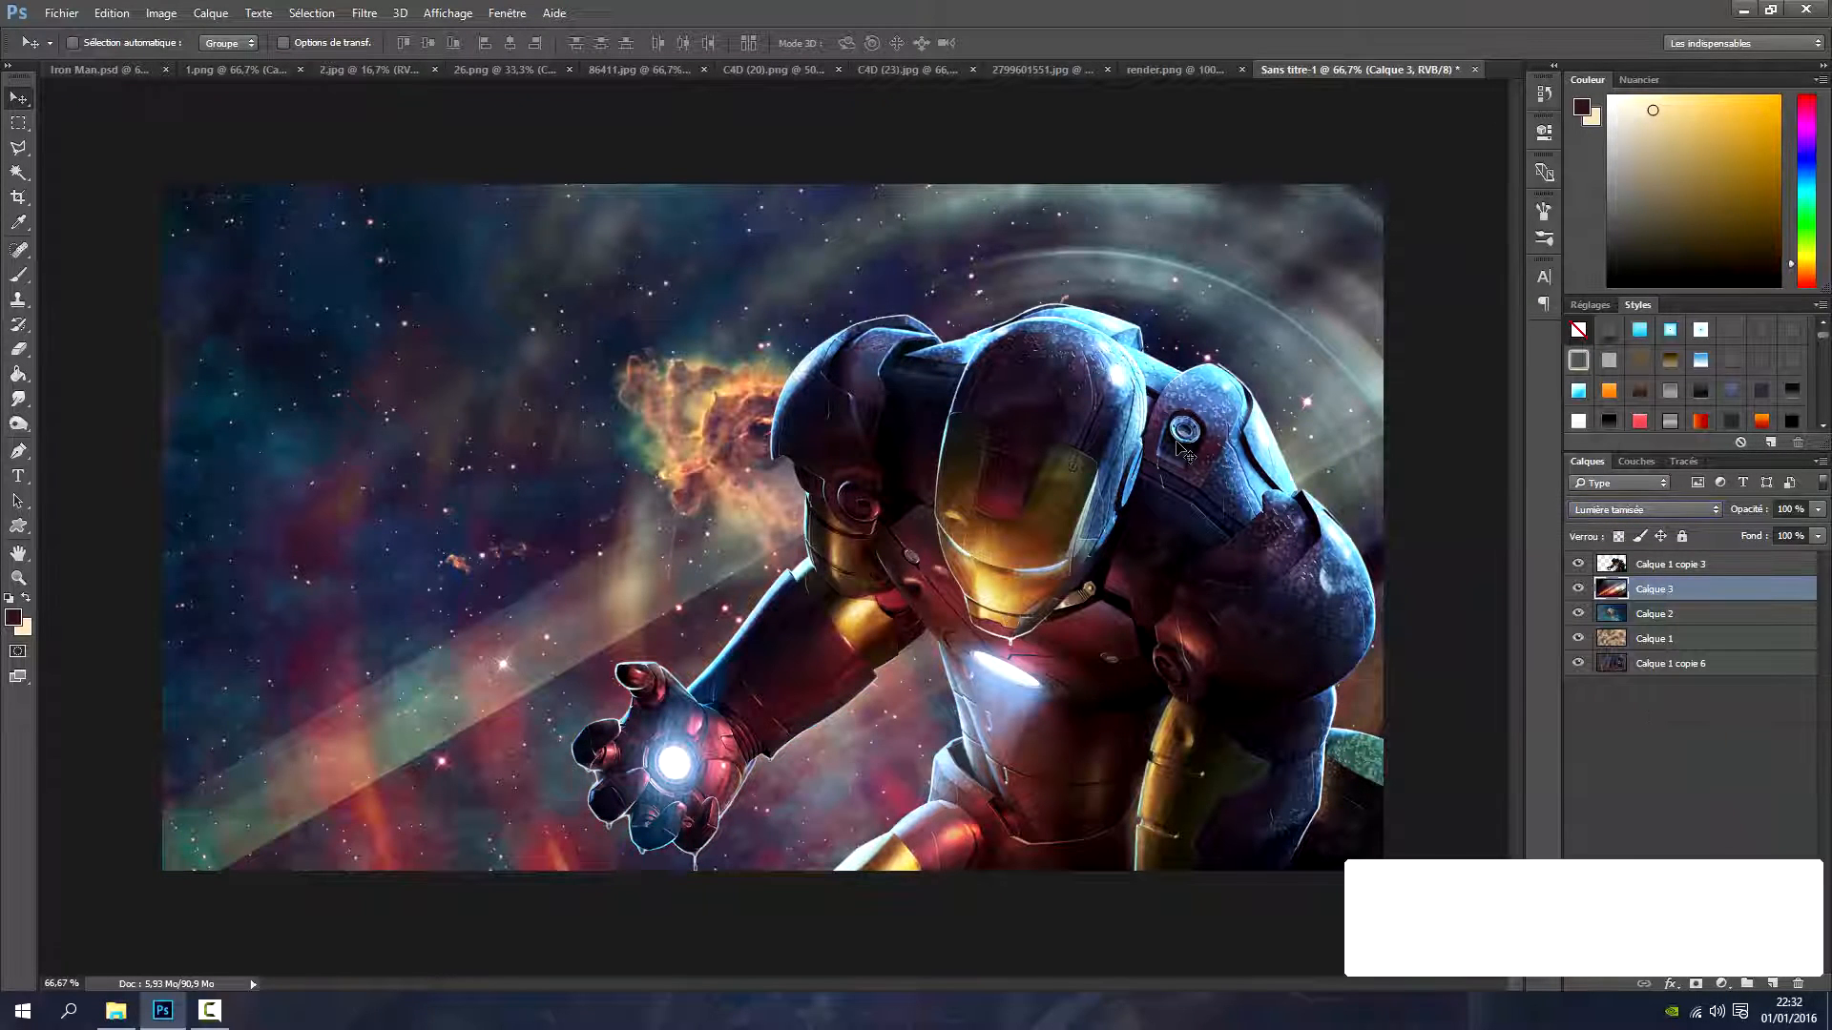
left_click_drag(892, 506, 921, 538)
Erase the light-streak layer's hard edge along the canvas's left side with a soft 137 px eraser
left_click(19, 351)
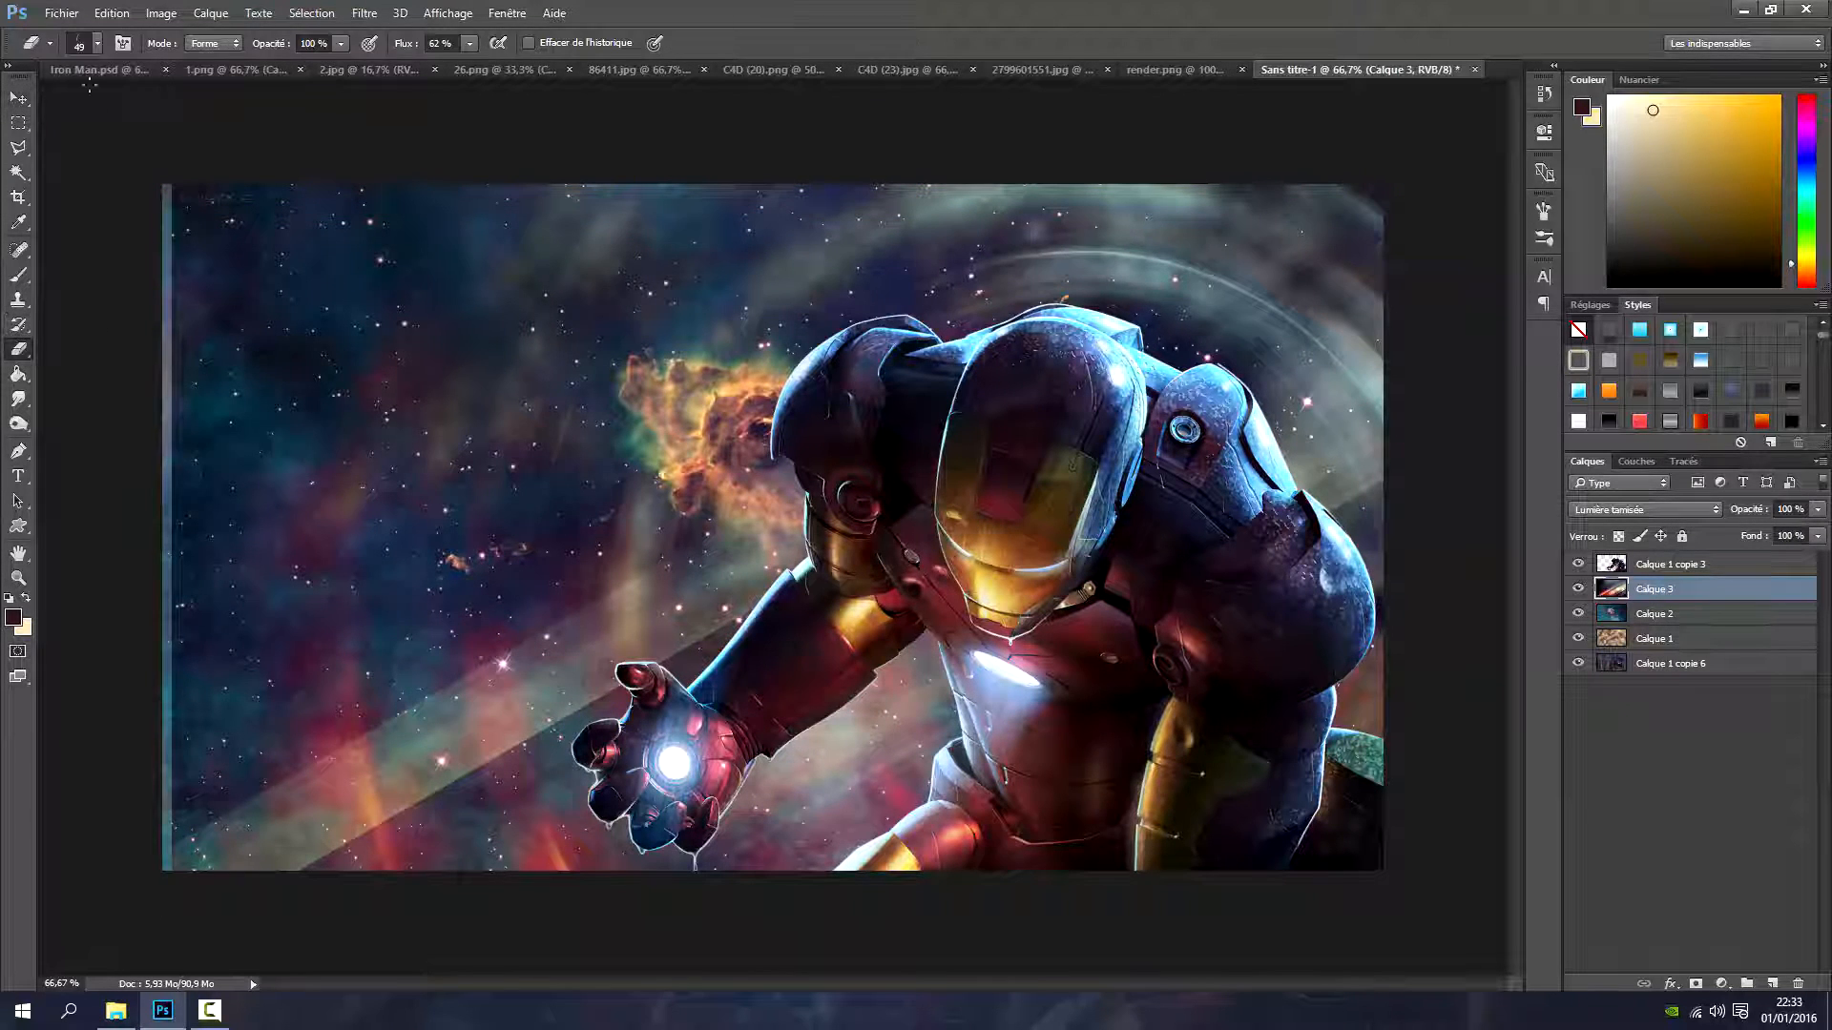
left_click(97, 43)
left_click(131, 190)
left_click(188, 103)
left_click(817, 7)
left_click_drag(165, 191, 156, 759)
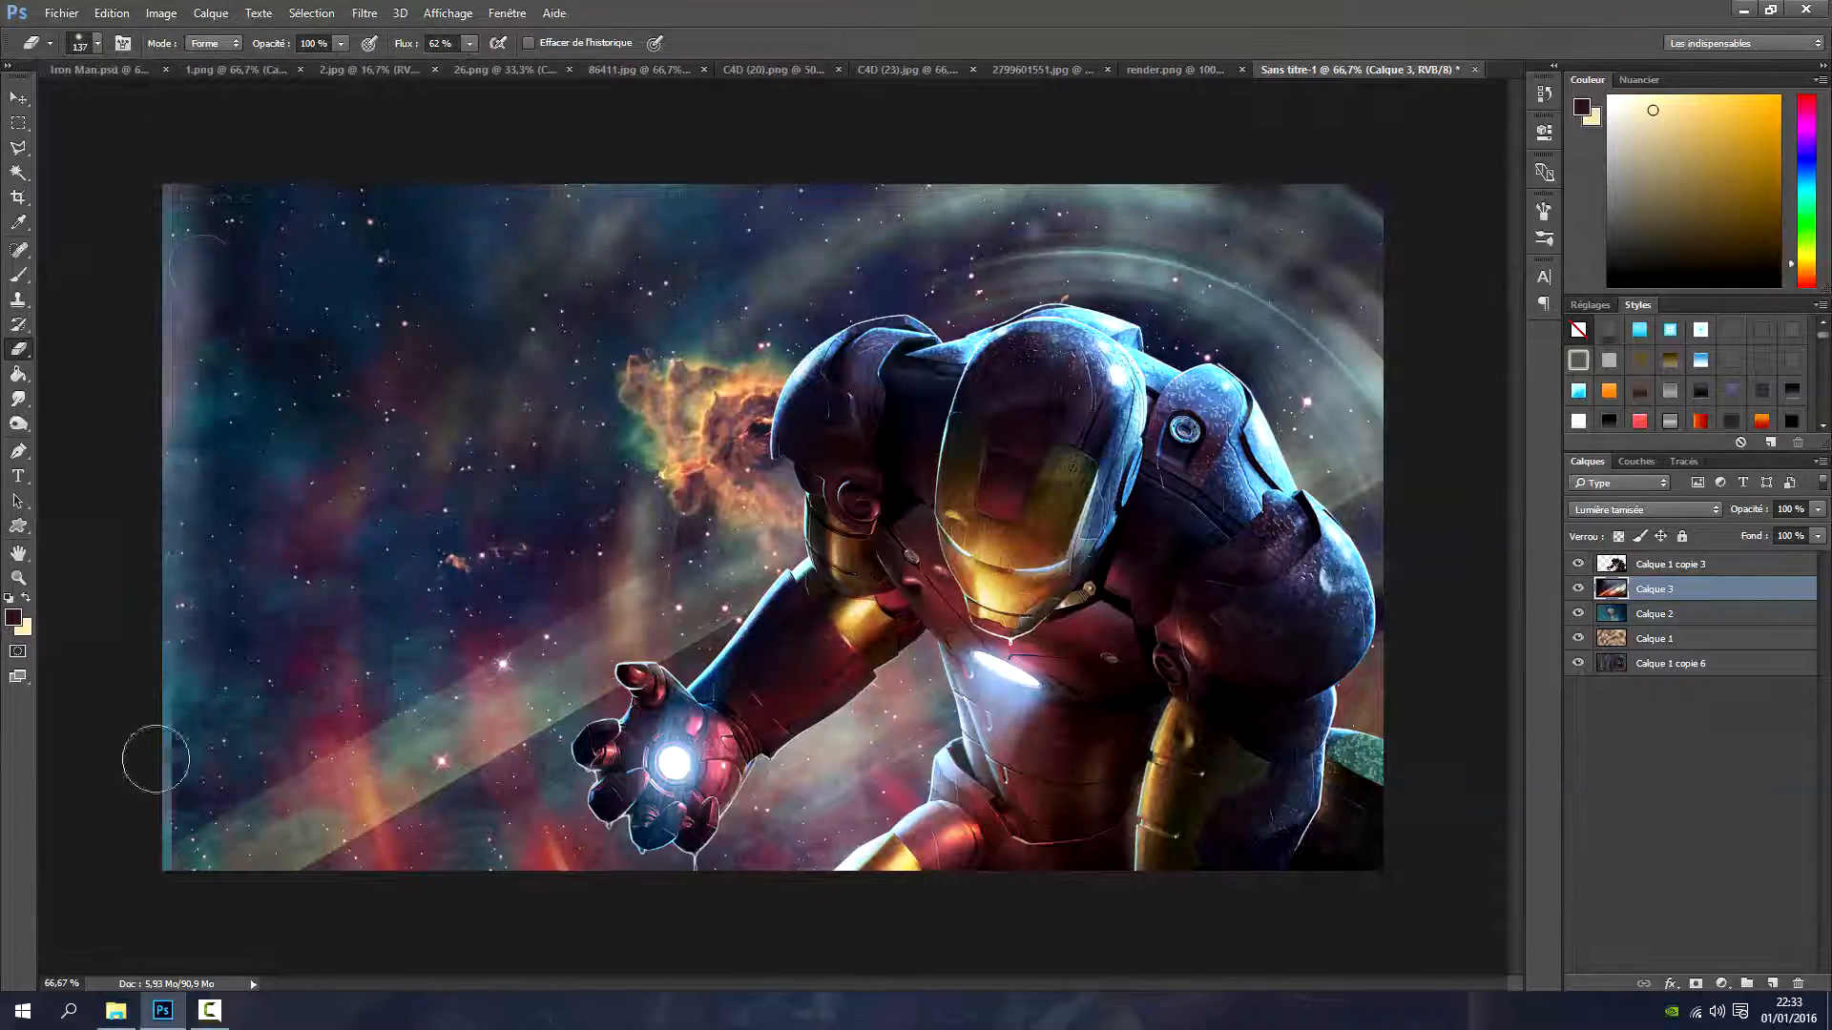
Enlarge the eraser to 348 px, soften the rest of the light-streak layer's edge, and erase the nebula layer's upper-left watermark
left_click(95, 44)
left_click(221, 99)
left_click(828, 8)
mouse_move(114, 818)
left_mouse_down()
mouse_move(114, 489)
mouse_move(88, 698)
mouse_move(179, 100)
mouse_move(239, 223)
mouse_move(292, 257)
mouse_move(260, 485)
mouse_move(188, 659)
mouse_move(287, 462)
mouse_move(480, 179)
mouse_move(530, 443)
mouse_move(568, 420)
left_mouse_up()
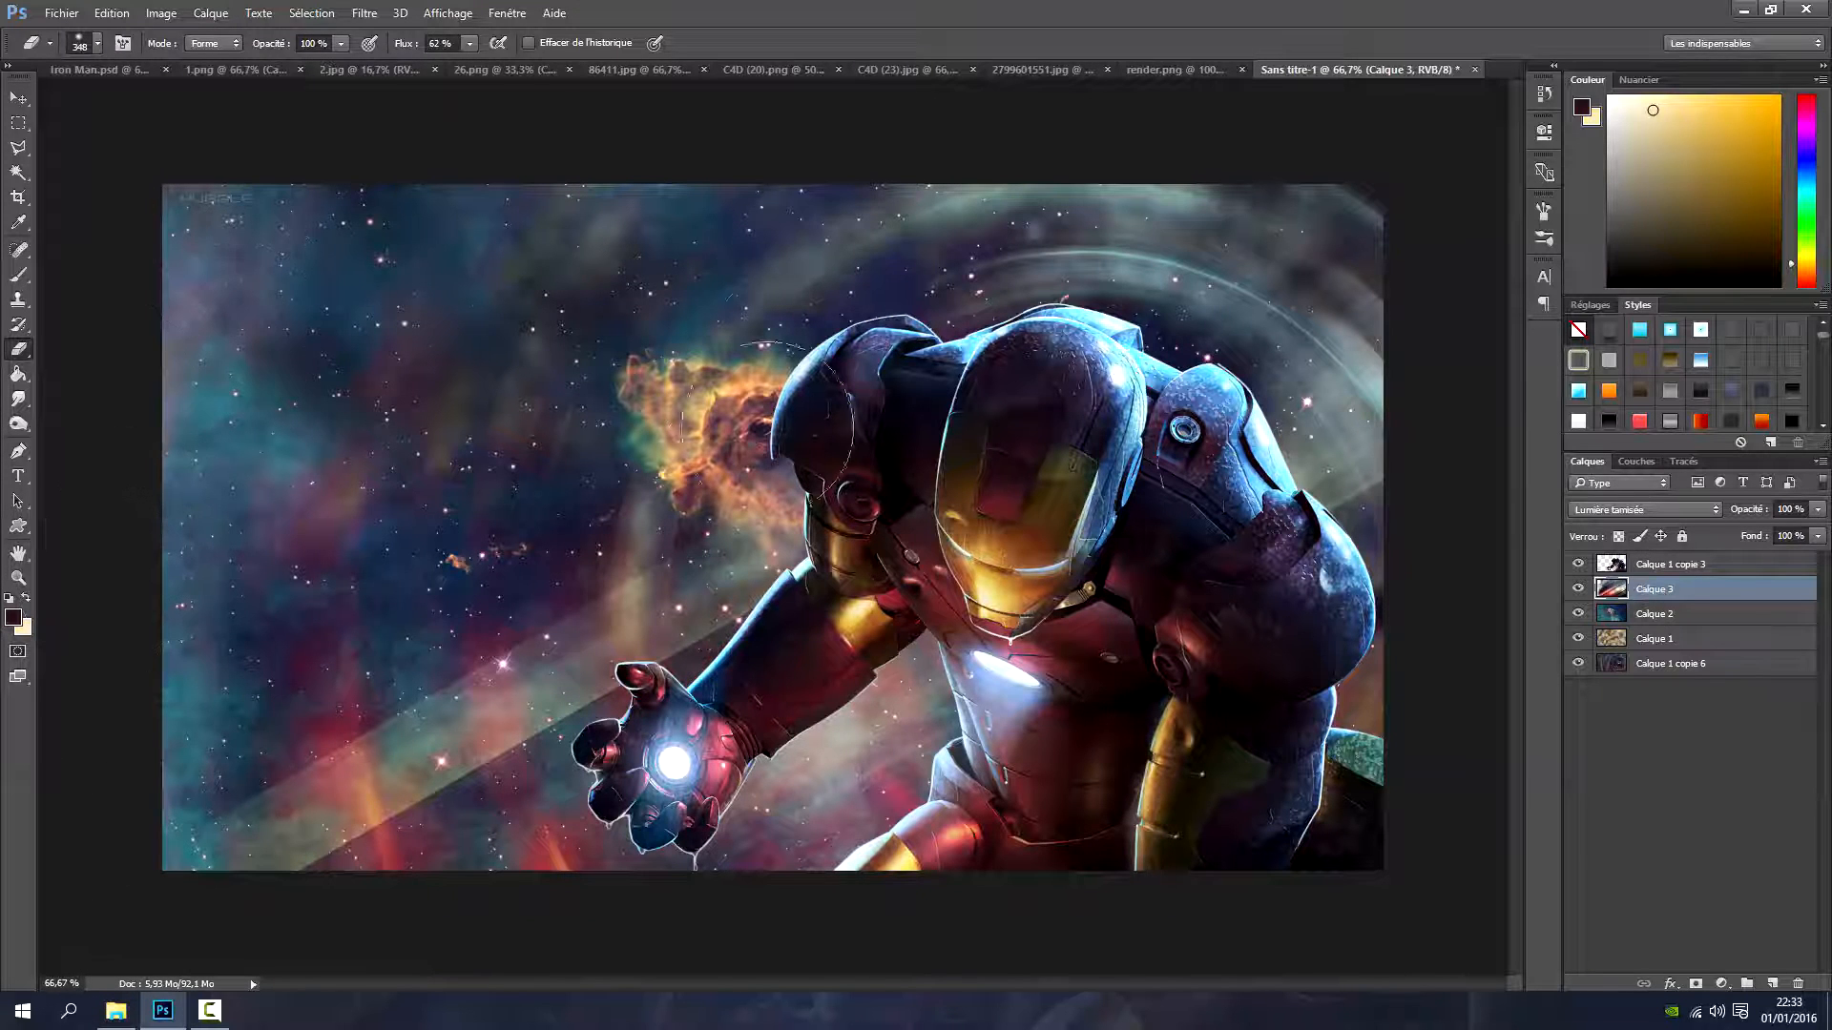
left_click(1645, 616)
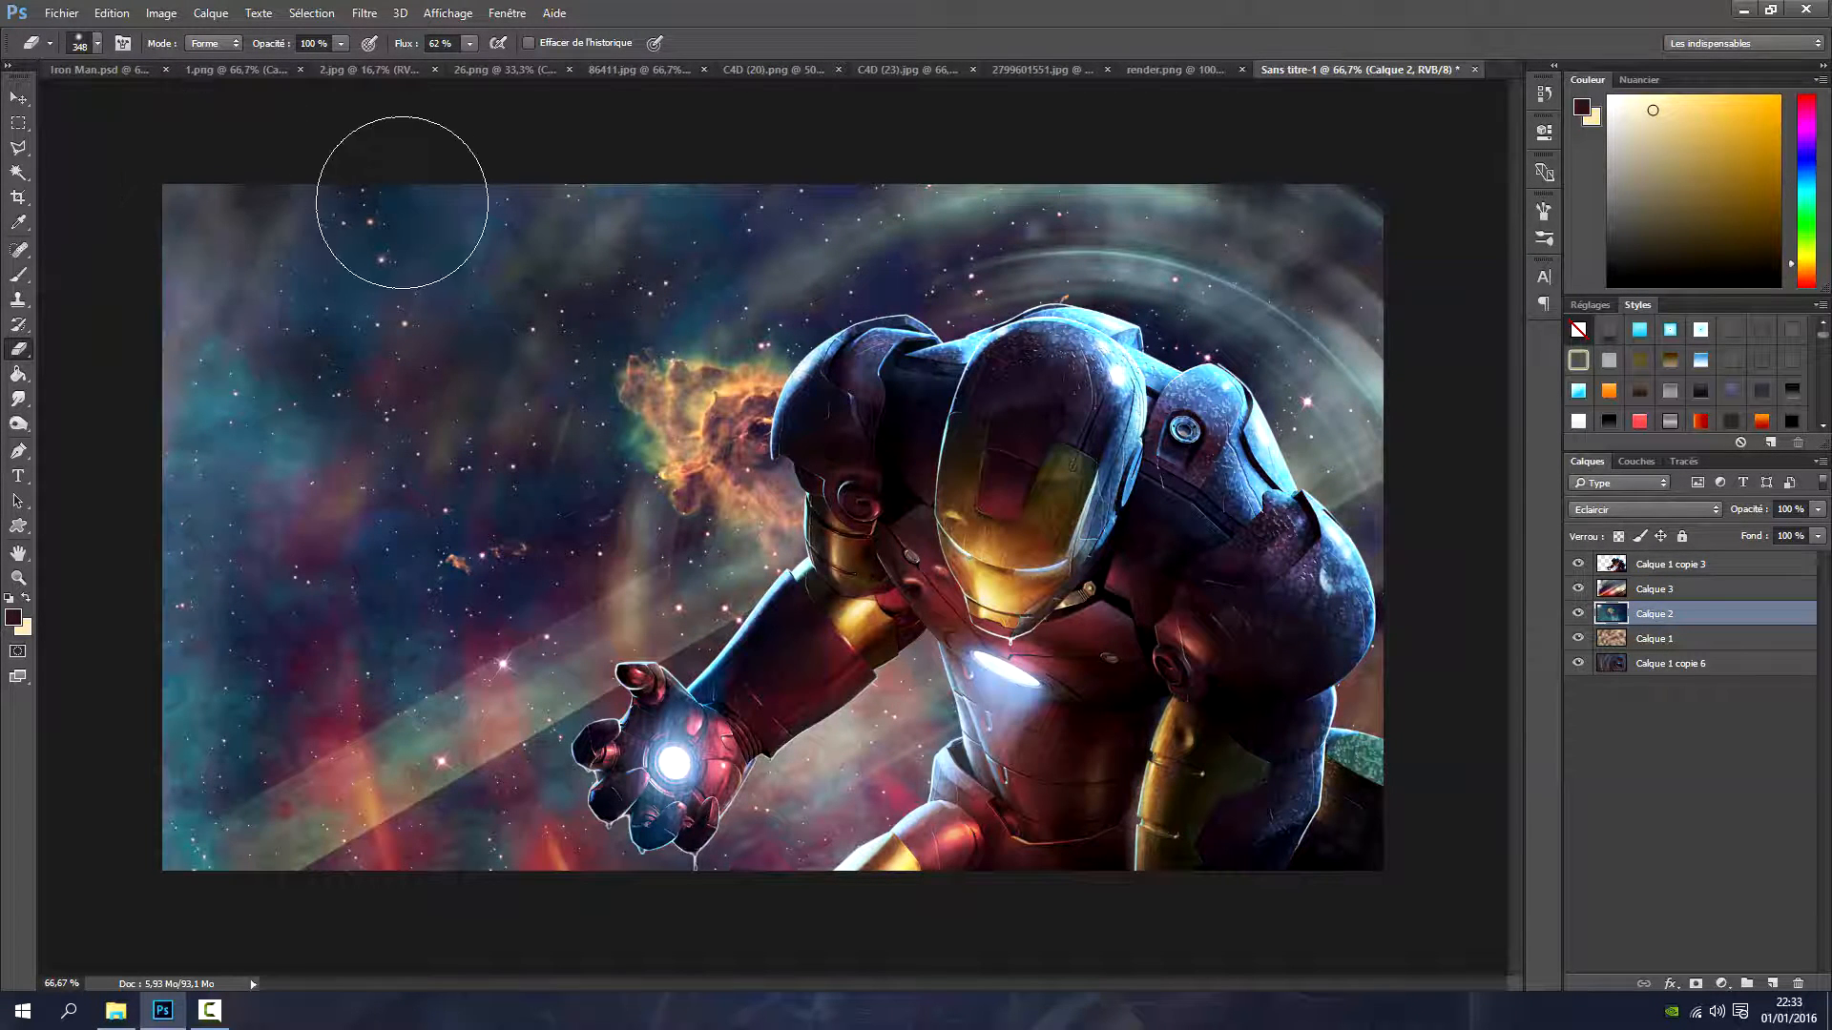
Duplicate the Iron Man render layer for a new pattern of tiled copies across the canvas
right_click(1665, 570)
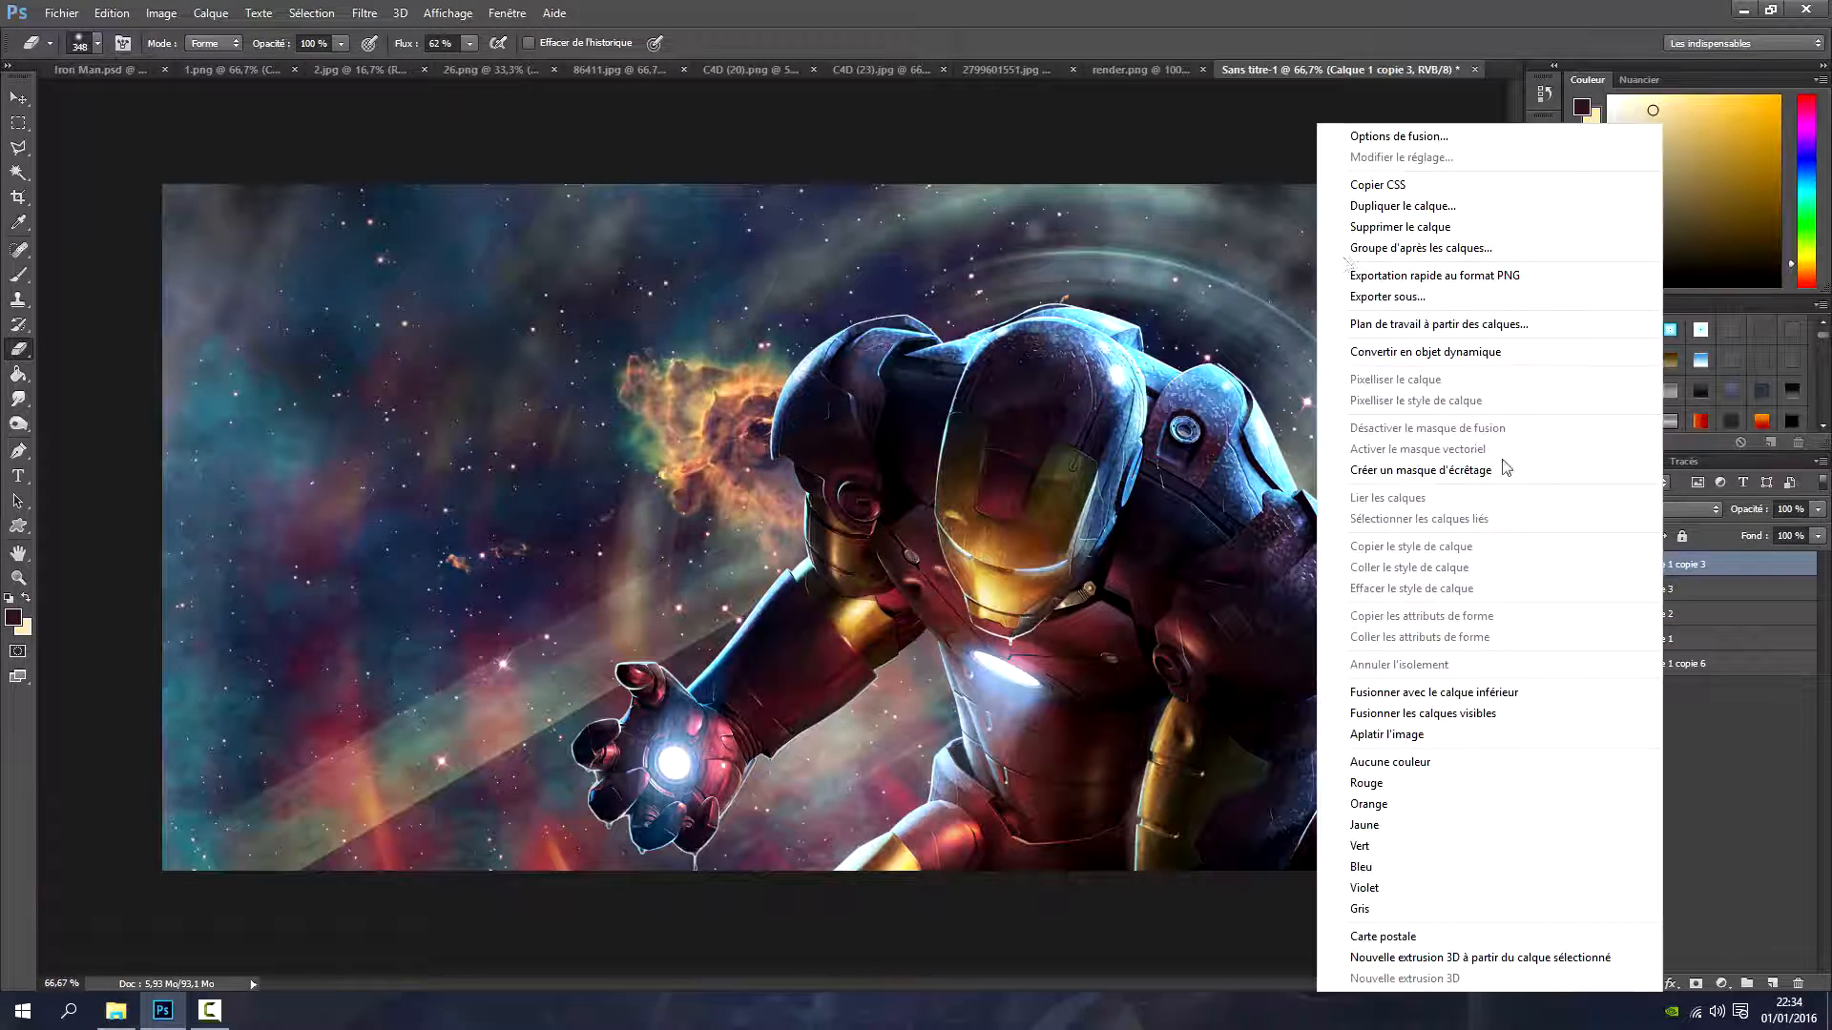
left_click(1374, 204)
key("Return")
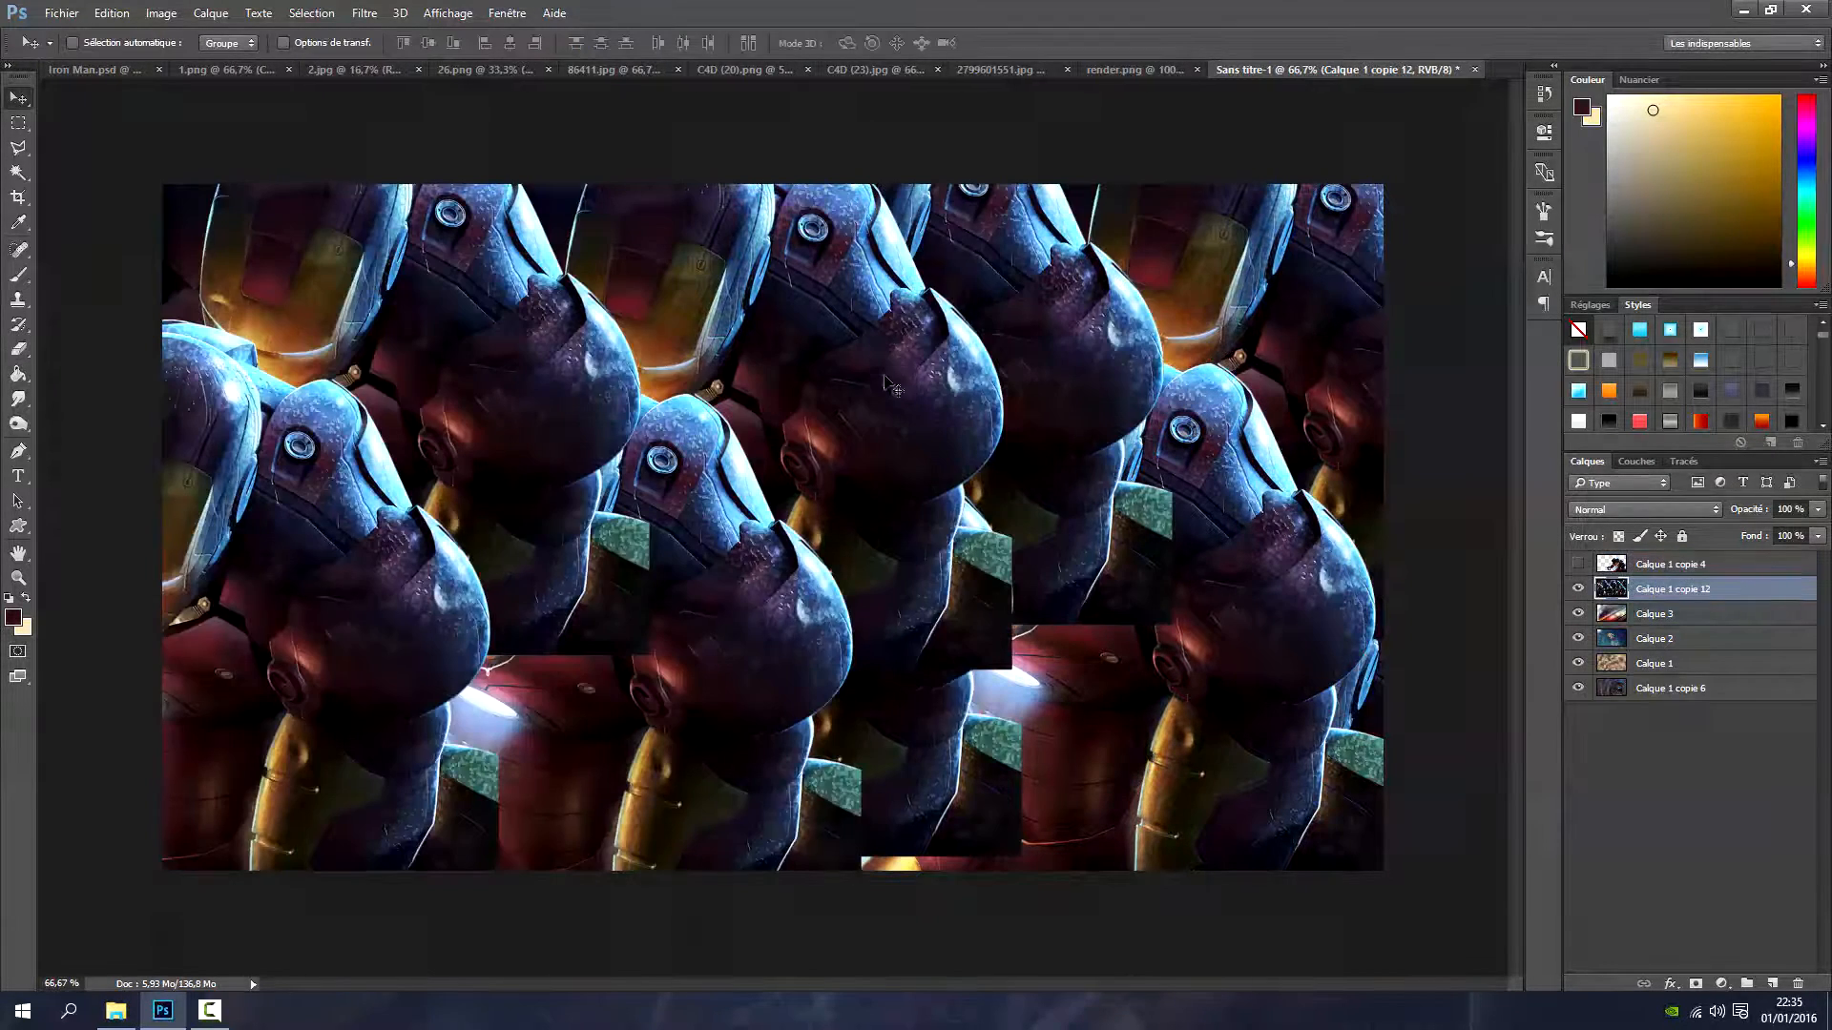
Apply a directional blur (Flou directionnel) with a 71° angle and 400 px distance to the merged figure pattern
left_click(375, 14)
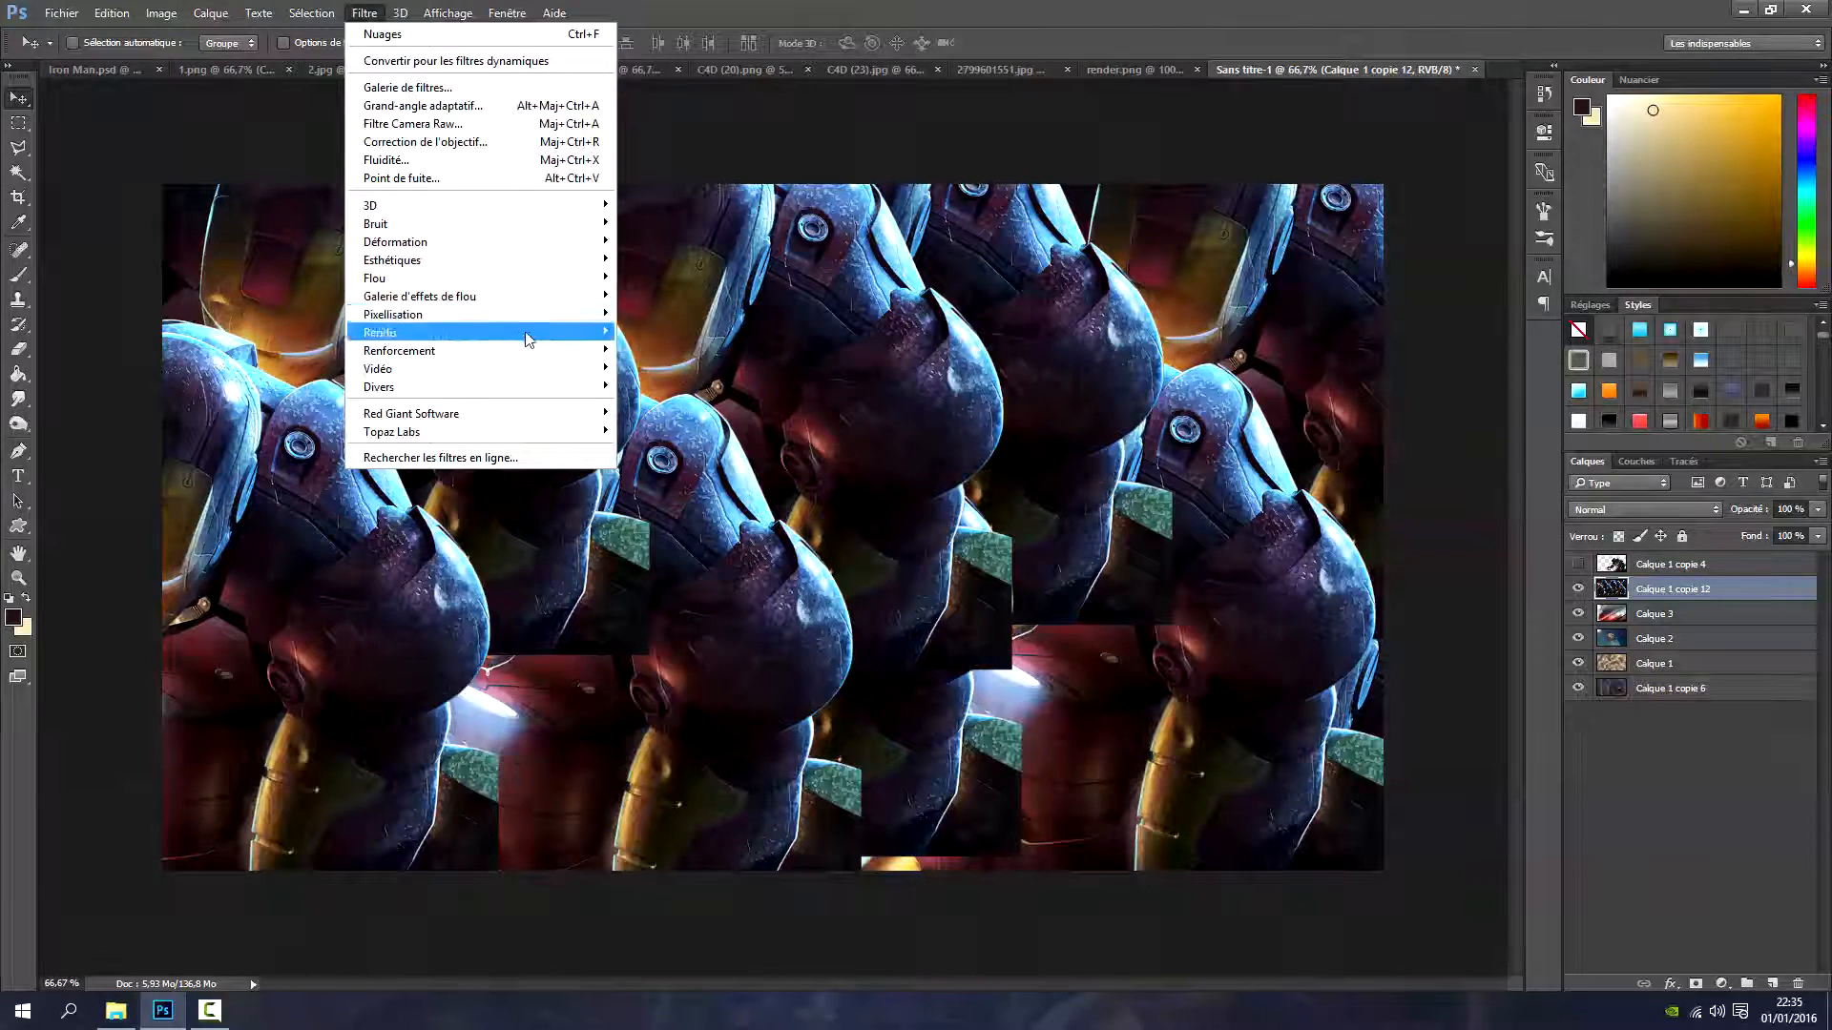
mouse_move(546, 279)
left_click(676, 349)
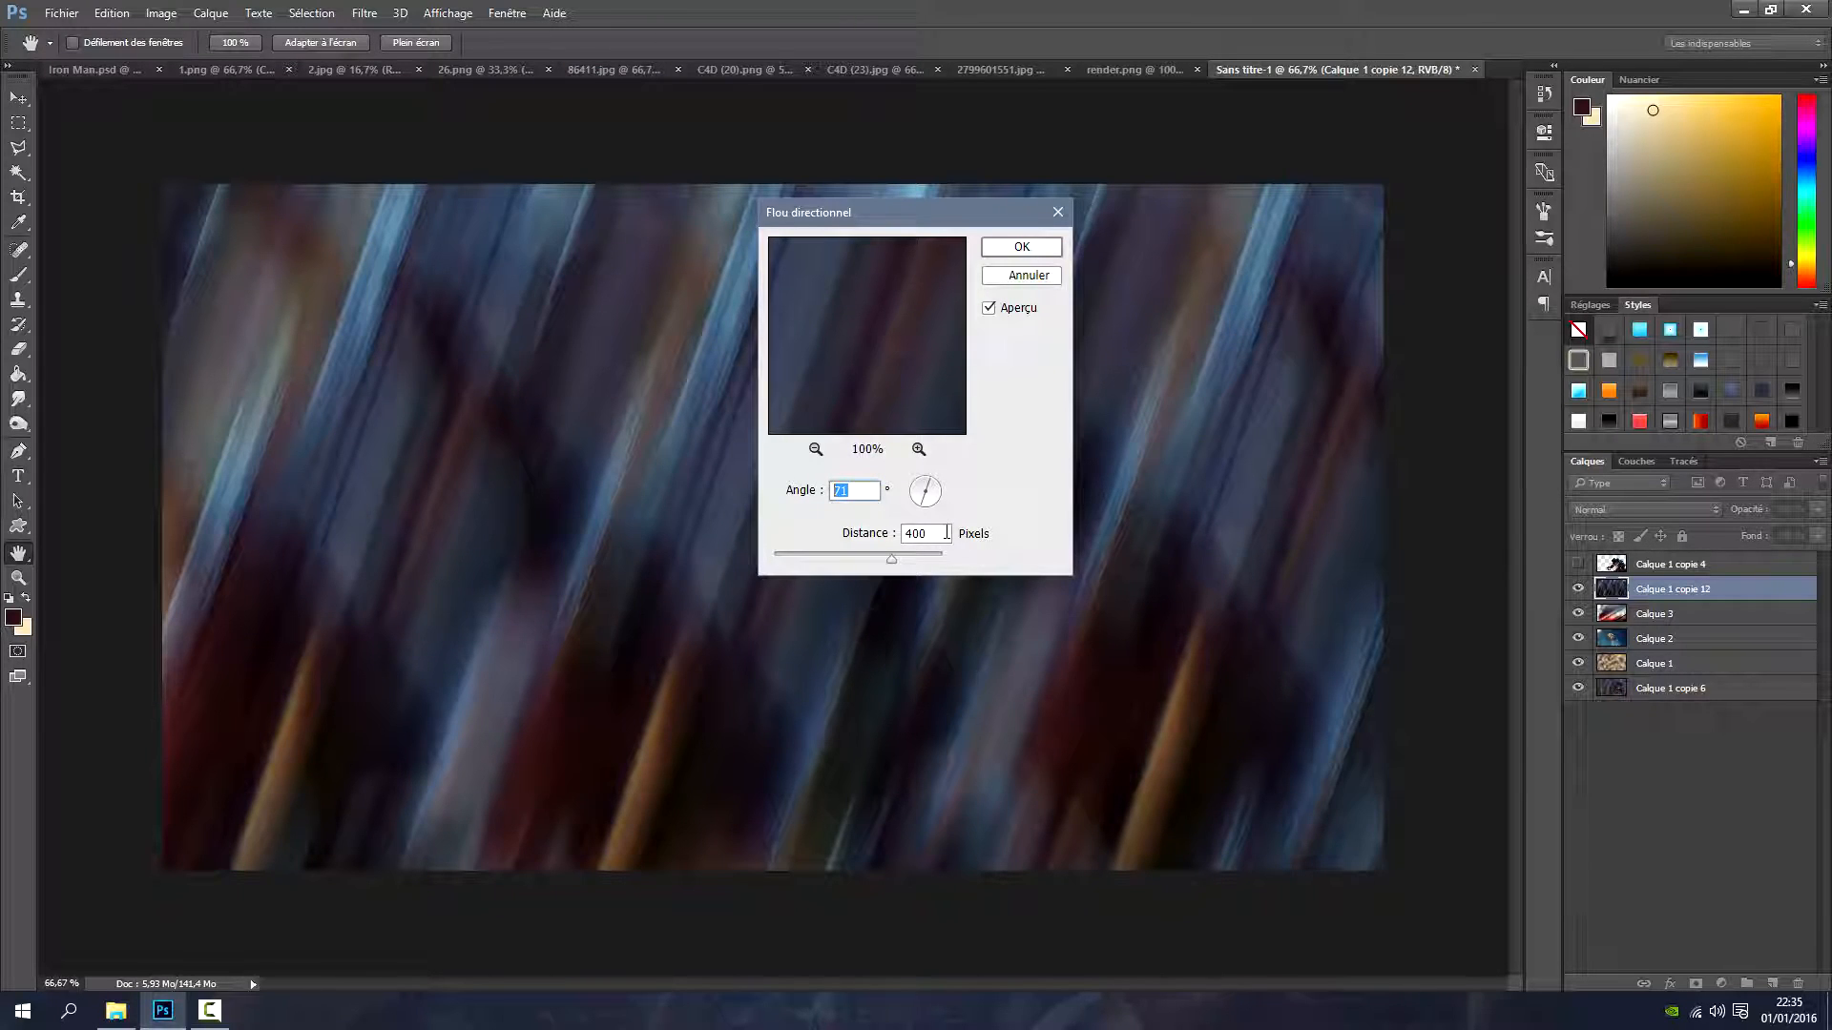
left_click(1016, 250)
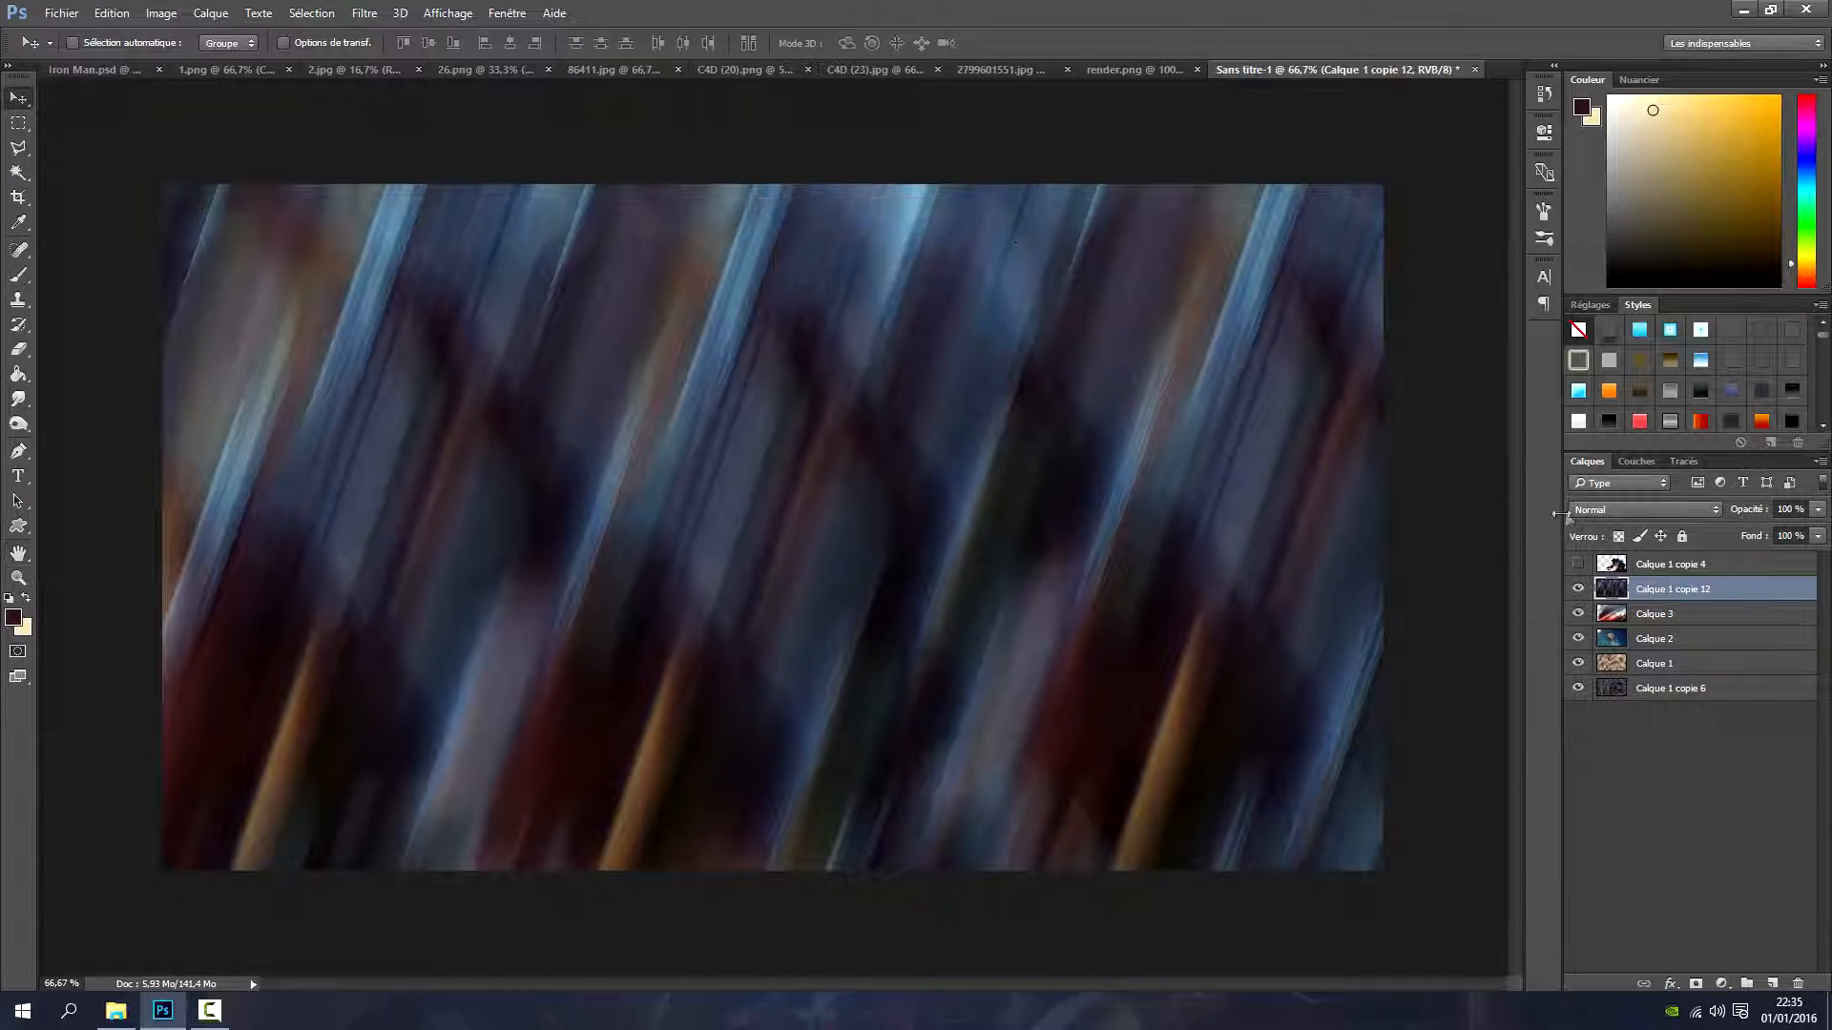
Set the blurred pattern layer to Densité couleur - at 70 % opacity and show the hidden Iron Man render layer
left_click(1591, 511)
left_click(1680, 660)
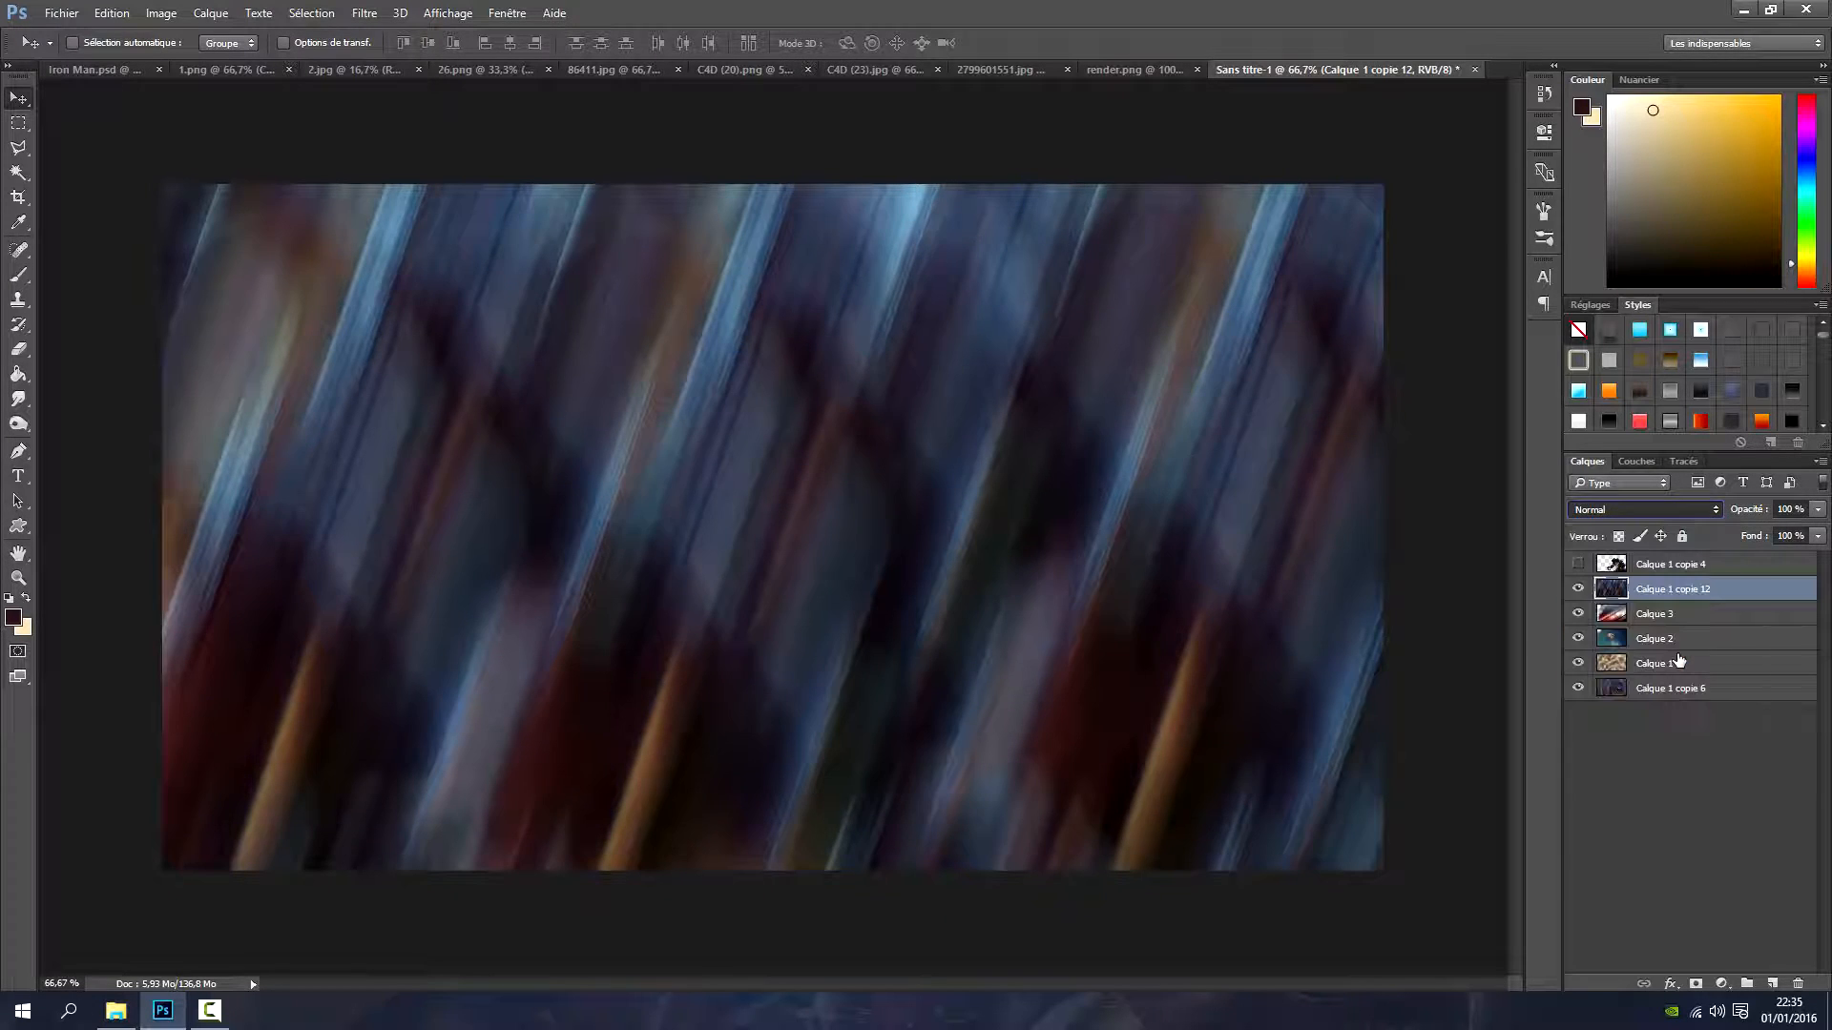
left_click(1787, 508)
type("70")
key("Return")
left_click(1578, 565)
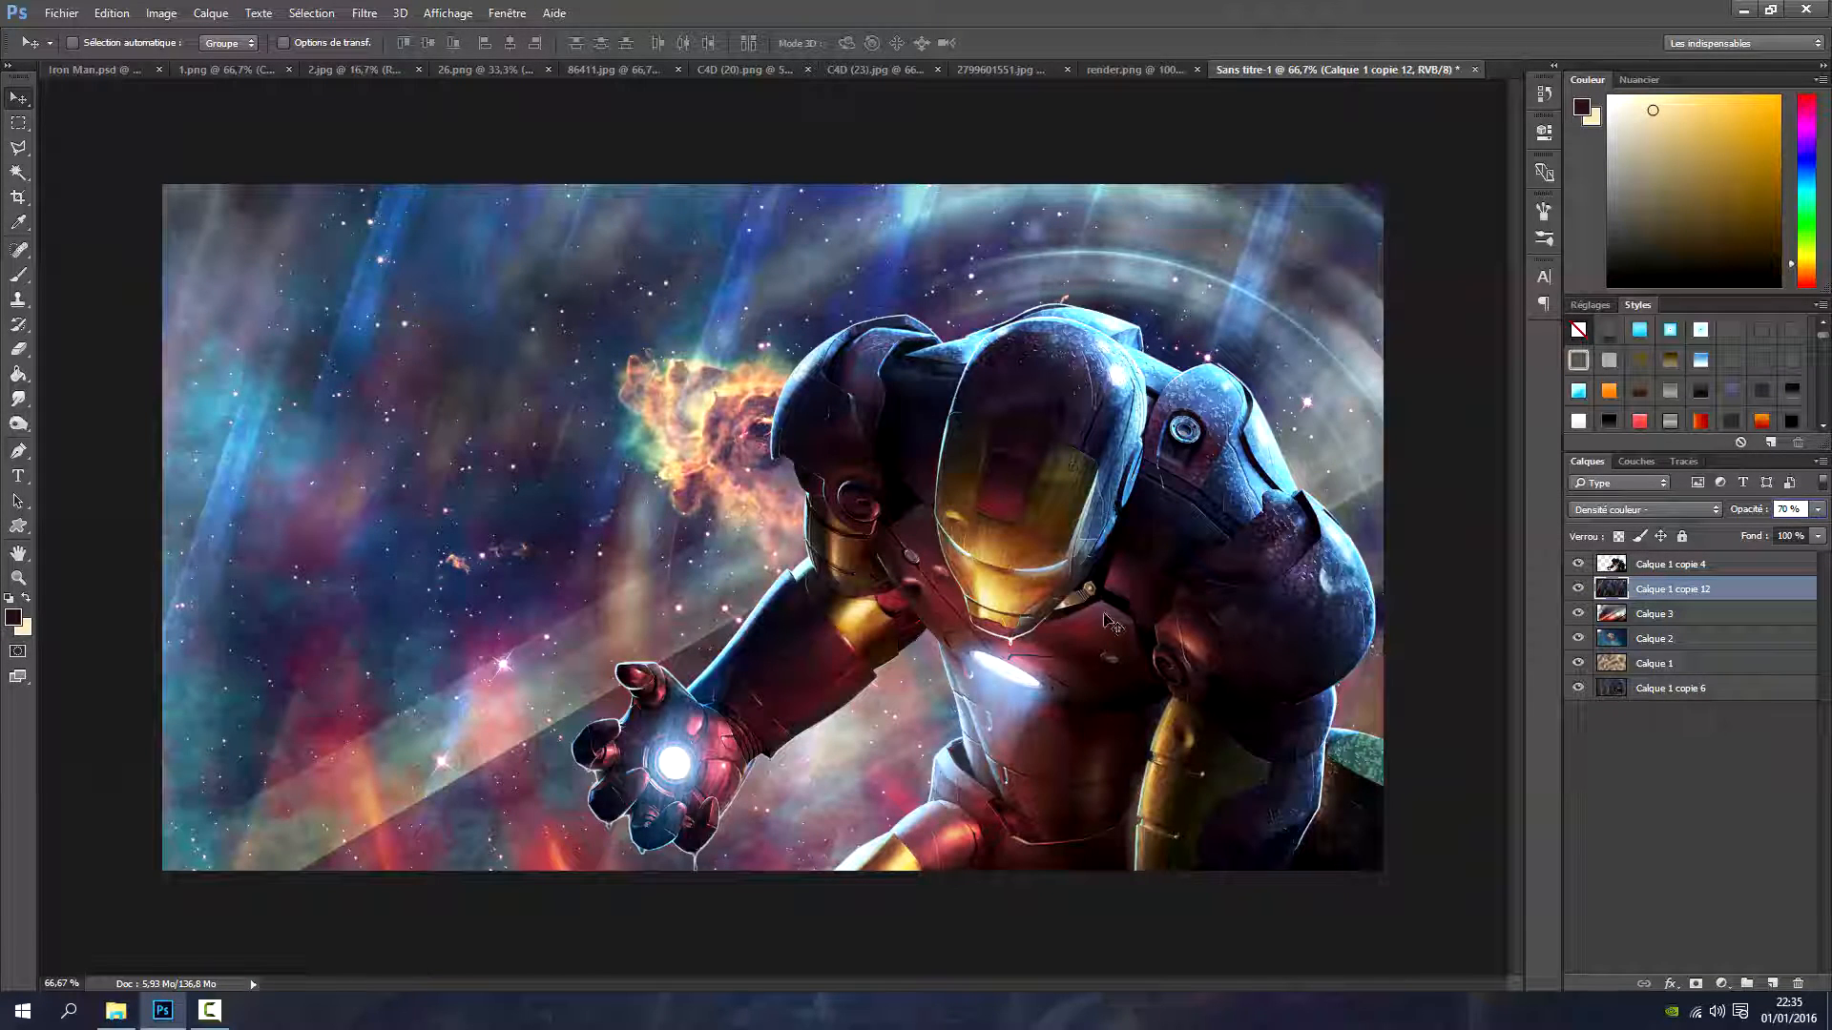
Duplicate the Iron Man render layer and hide the upper copy
right_click(1685, 566)
left_click(1422, 206)
left_click(1093, 313)
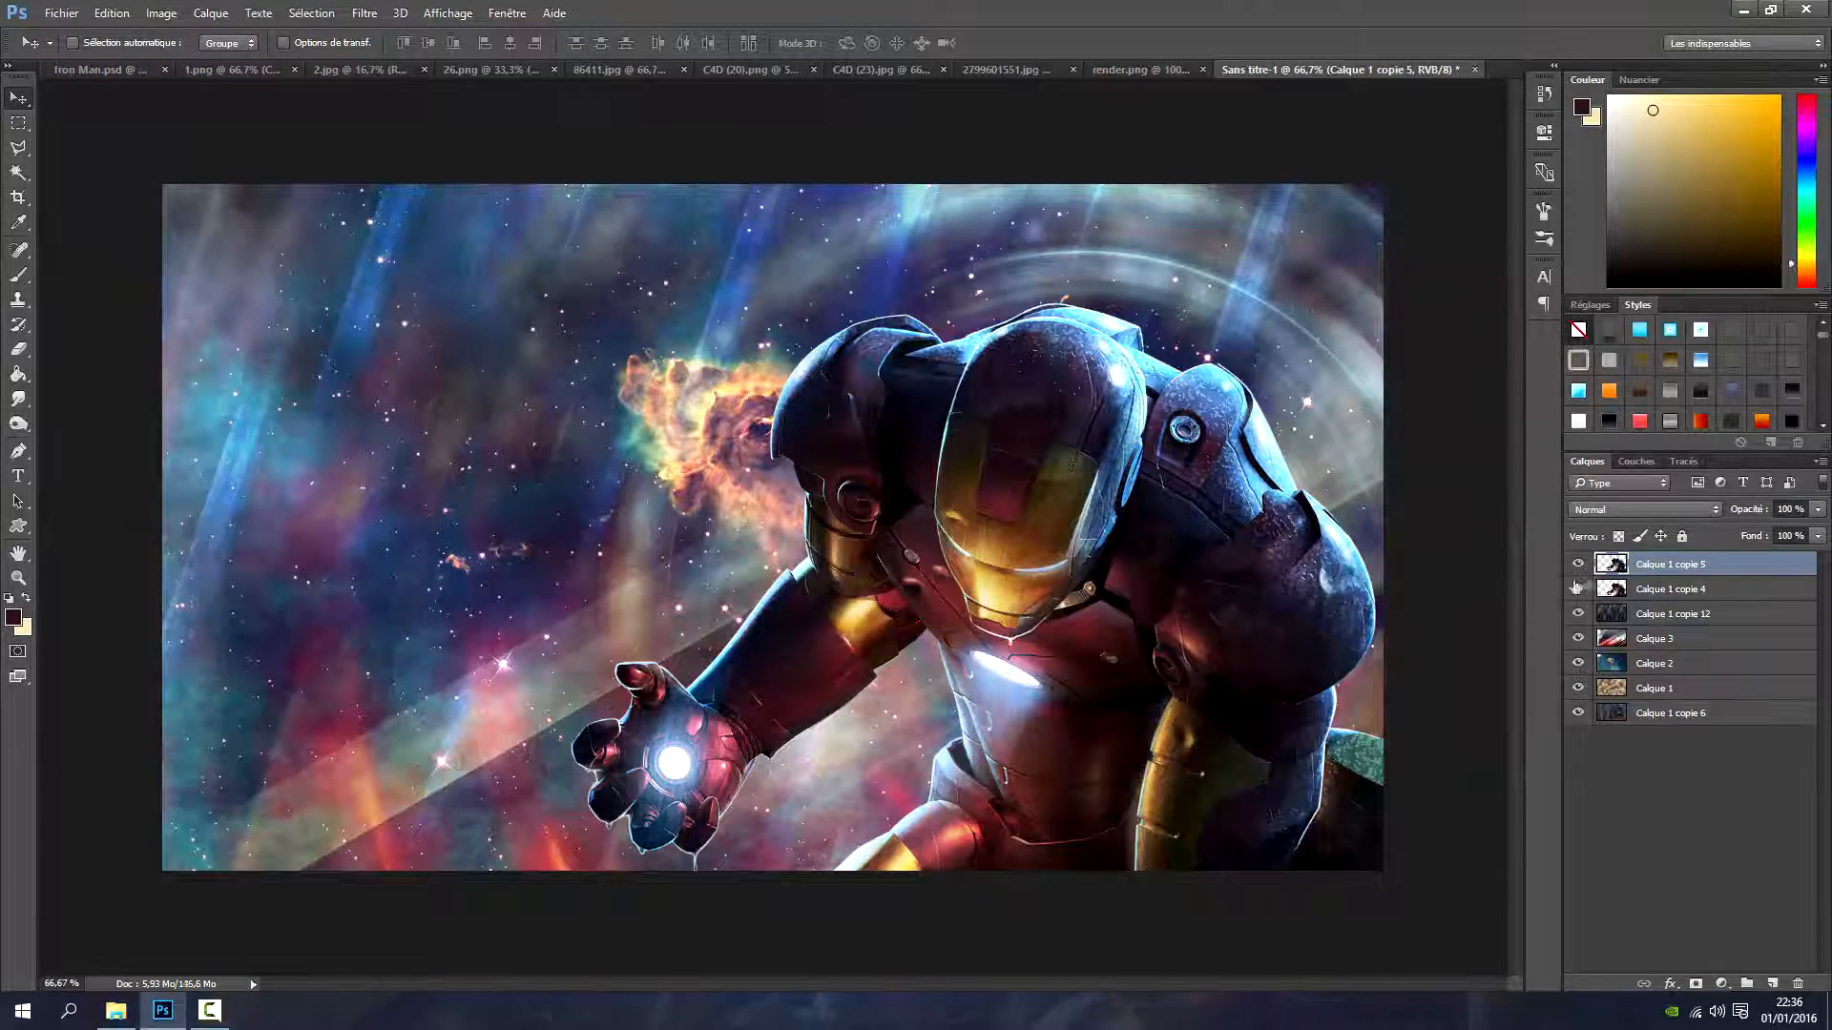
left_click(1578, 564)
Set up the Smudge tool on layer Calque 1 copie 4 with the 112 px grass brush tip resized to 156 px
left_click(1649, 590)
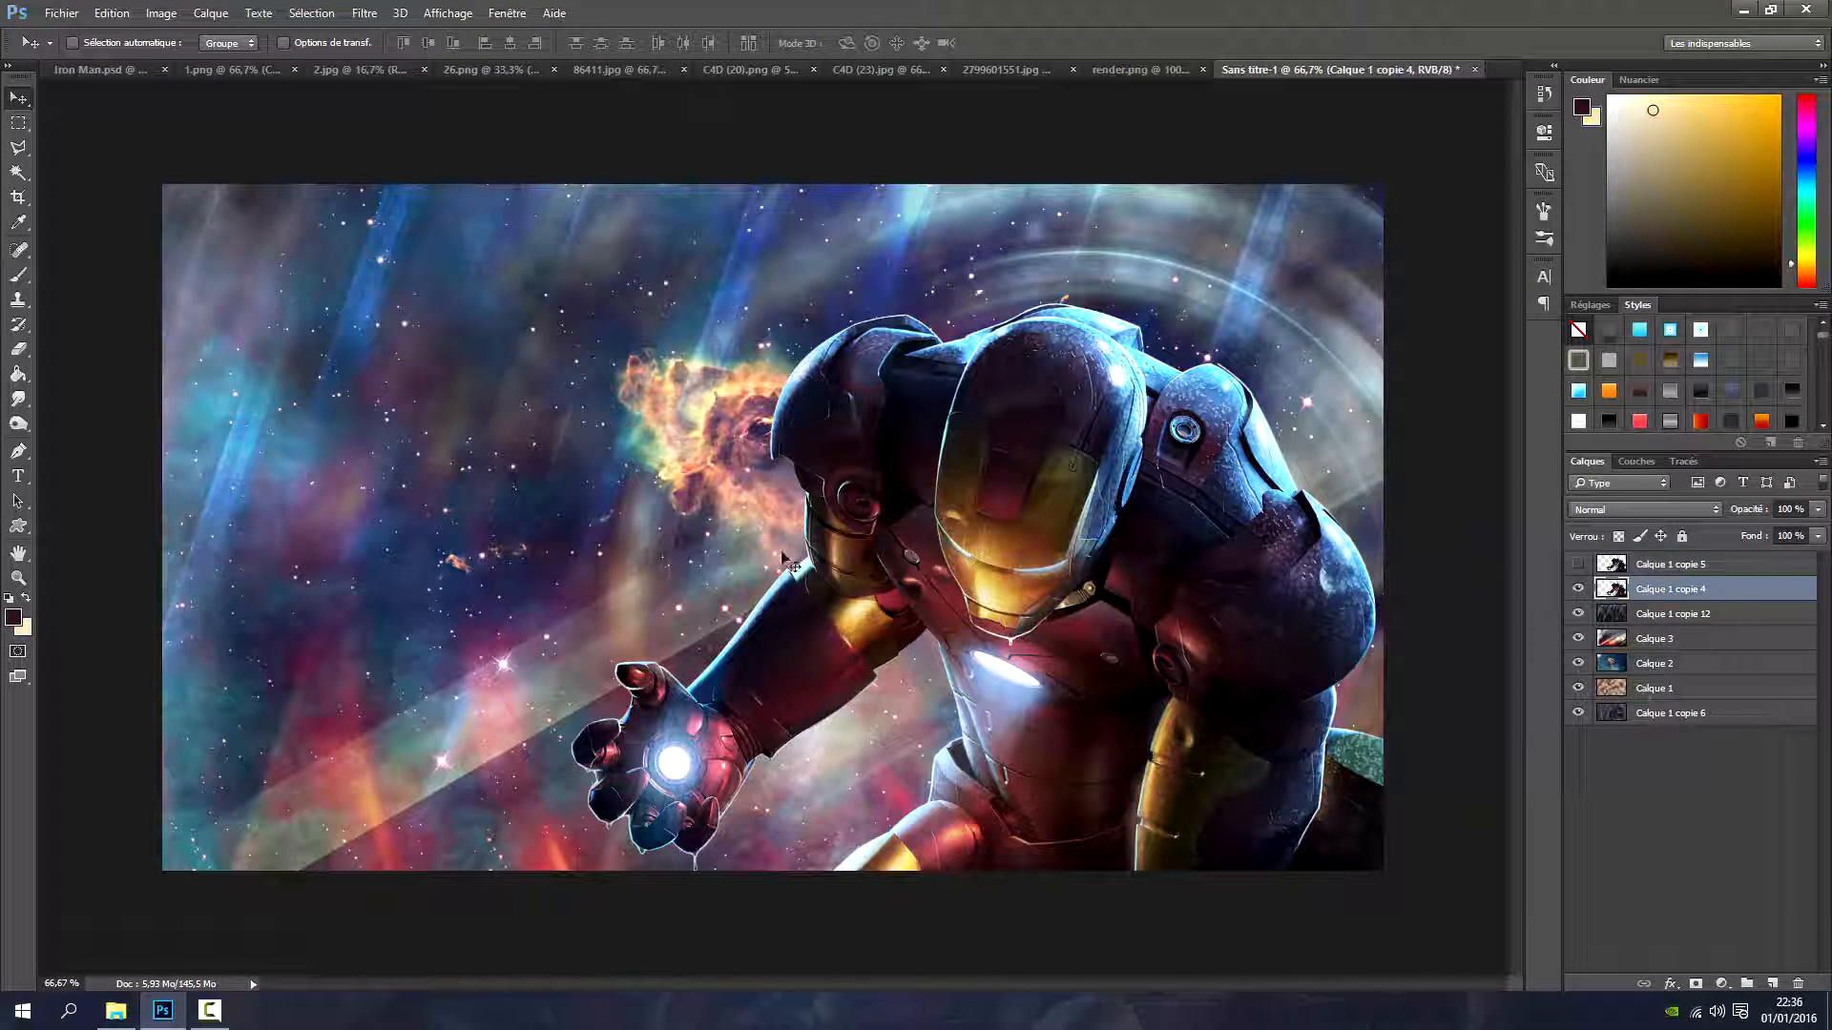
left_click(19, 399)
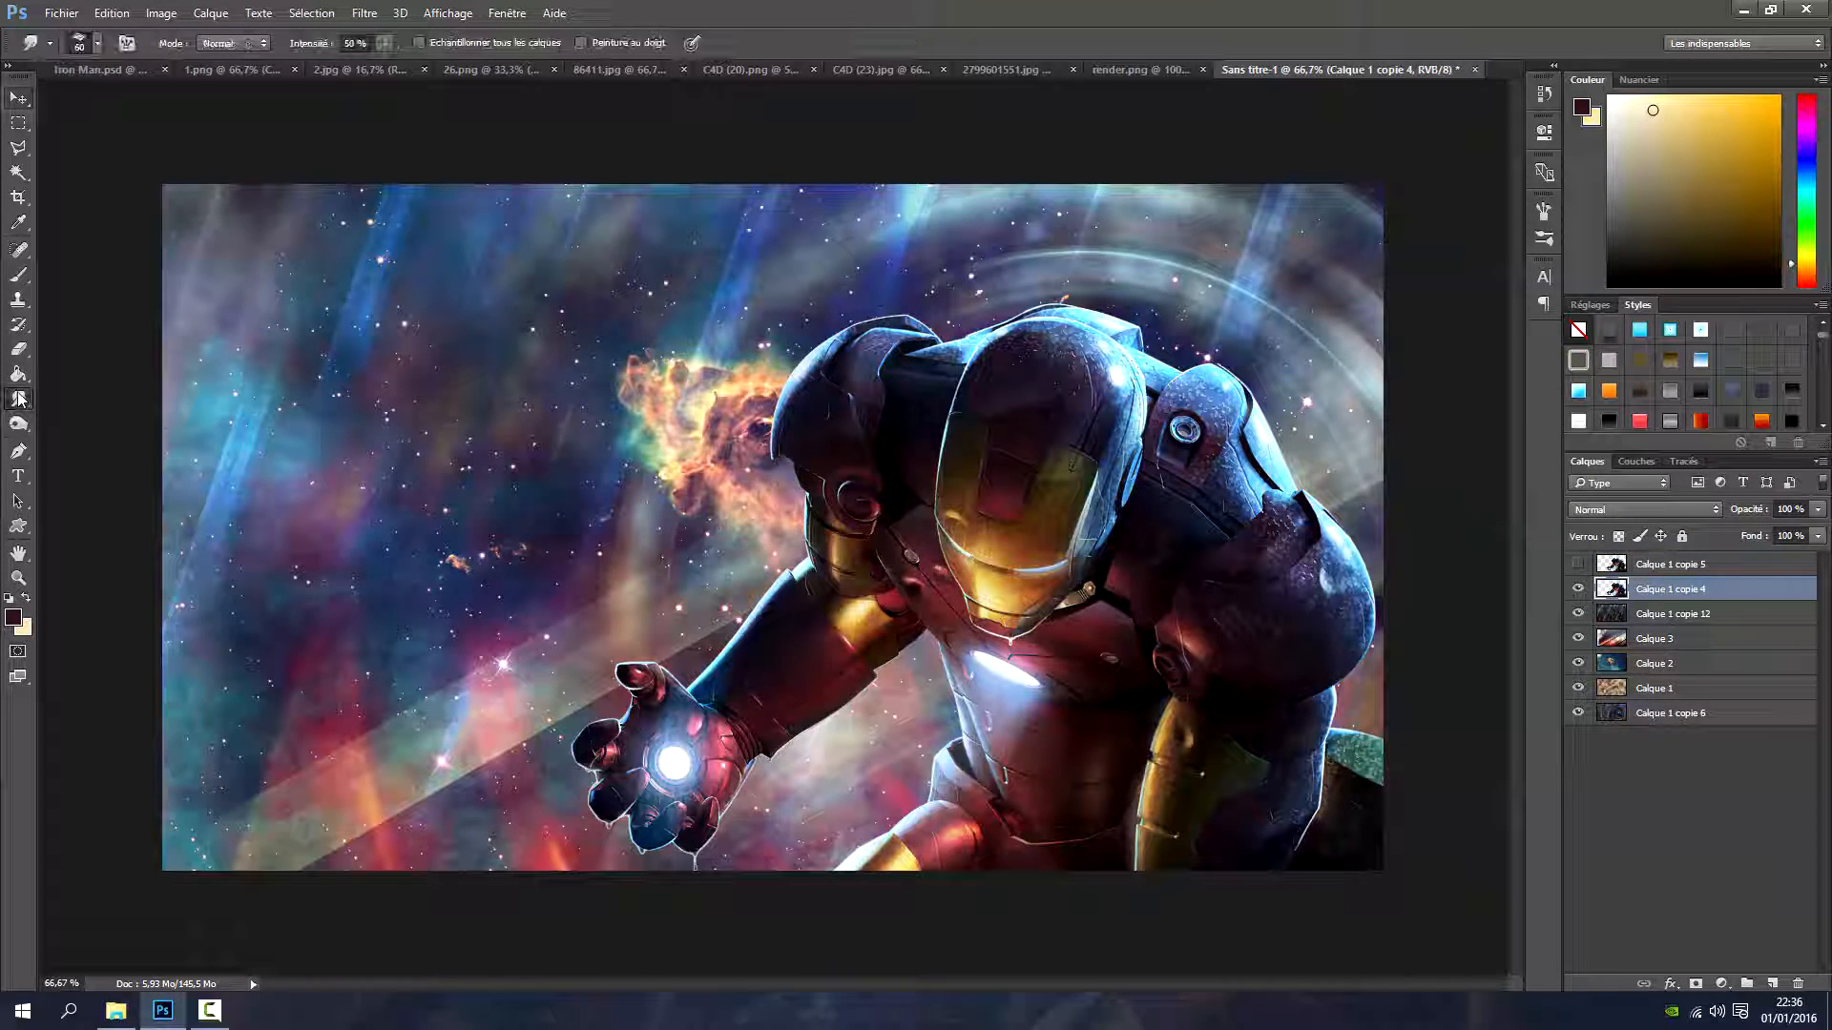
left_click(96, 43)
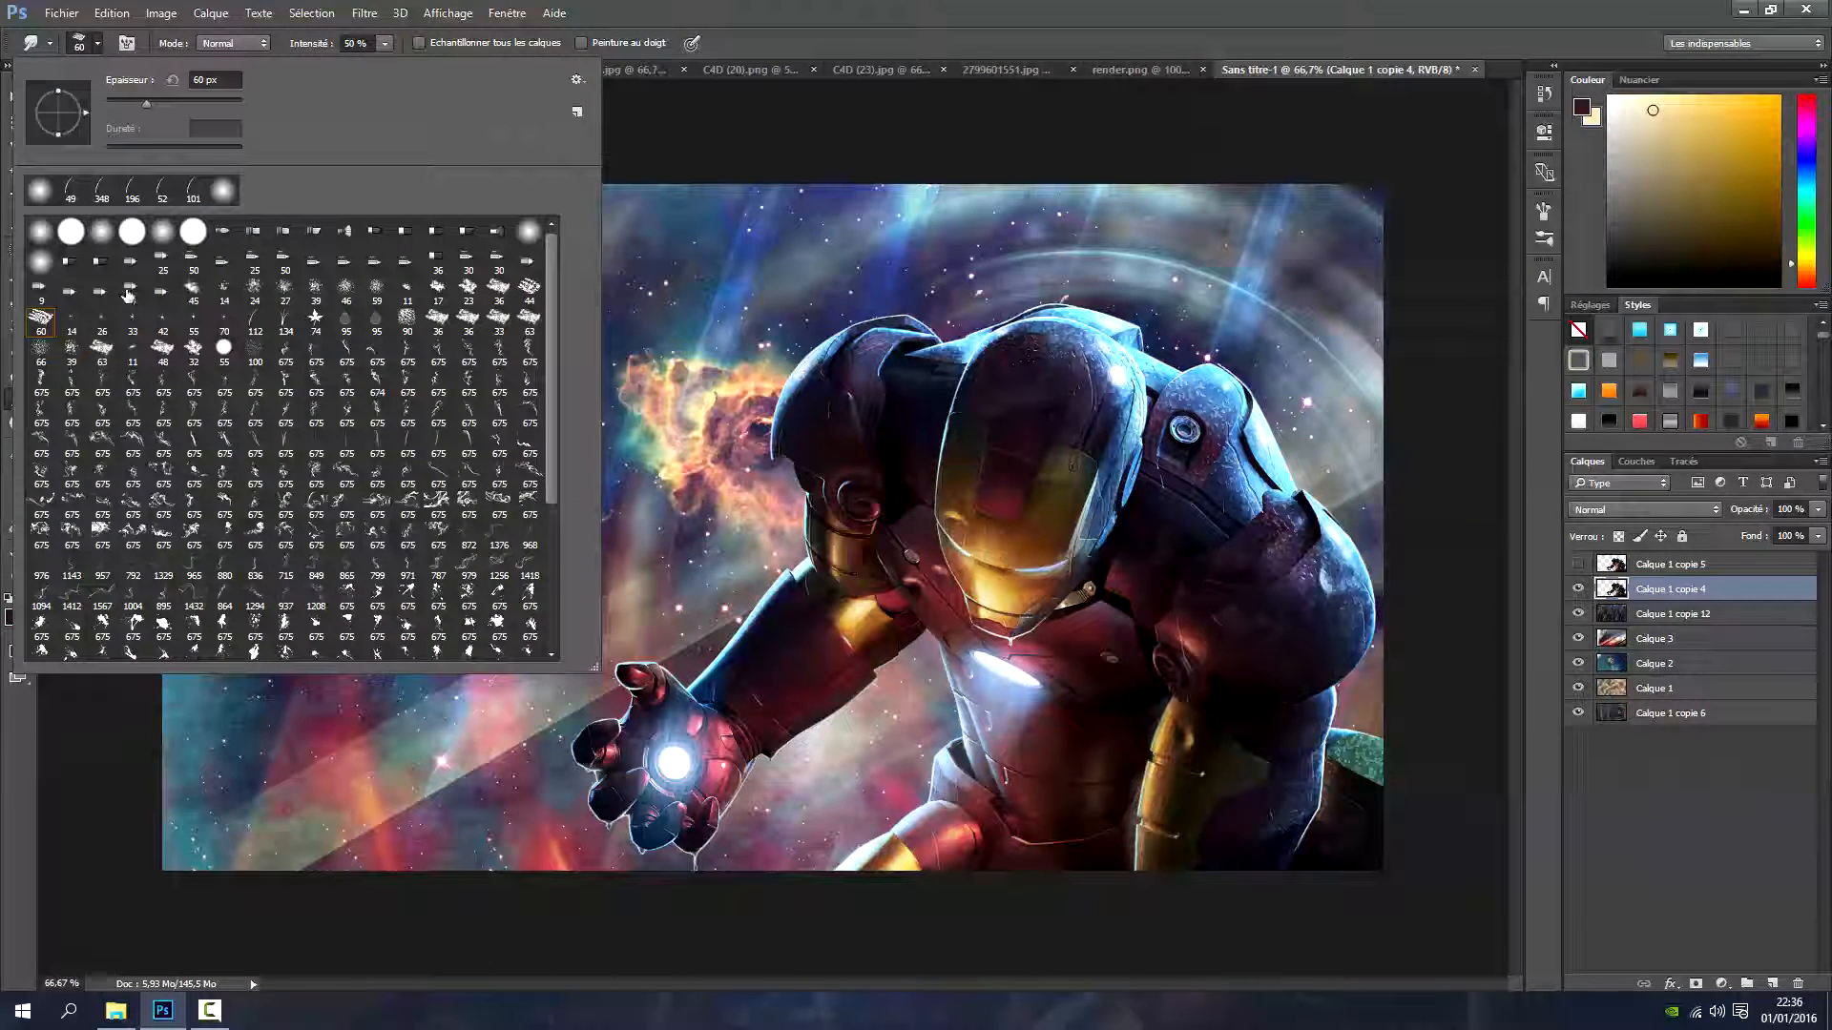
left_click(256, 325)
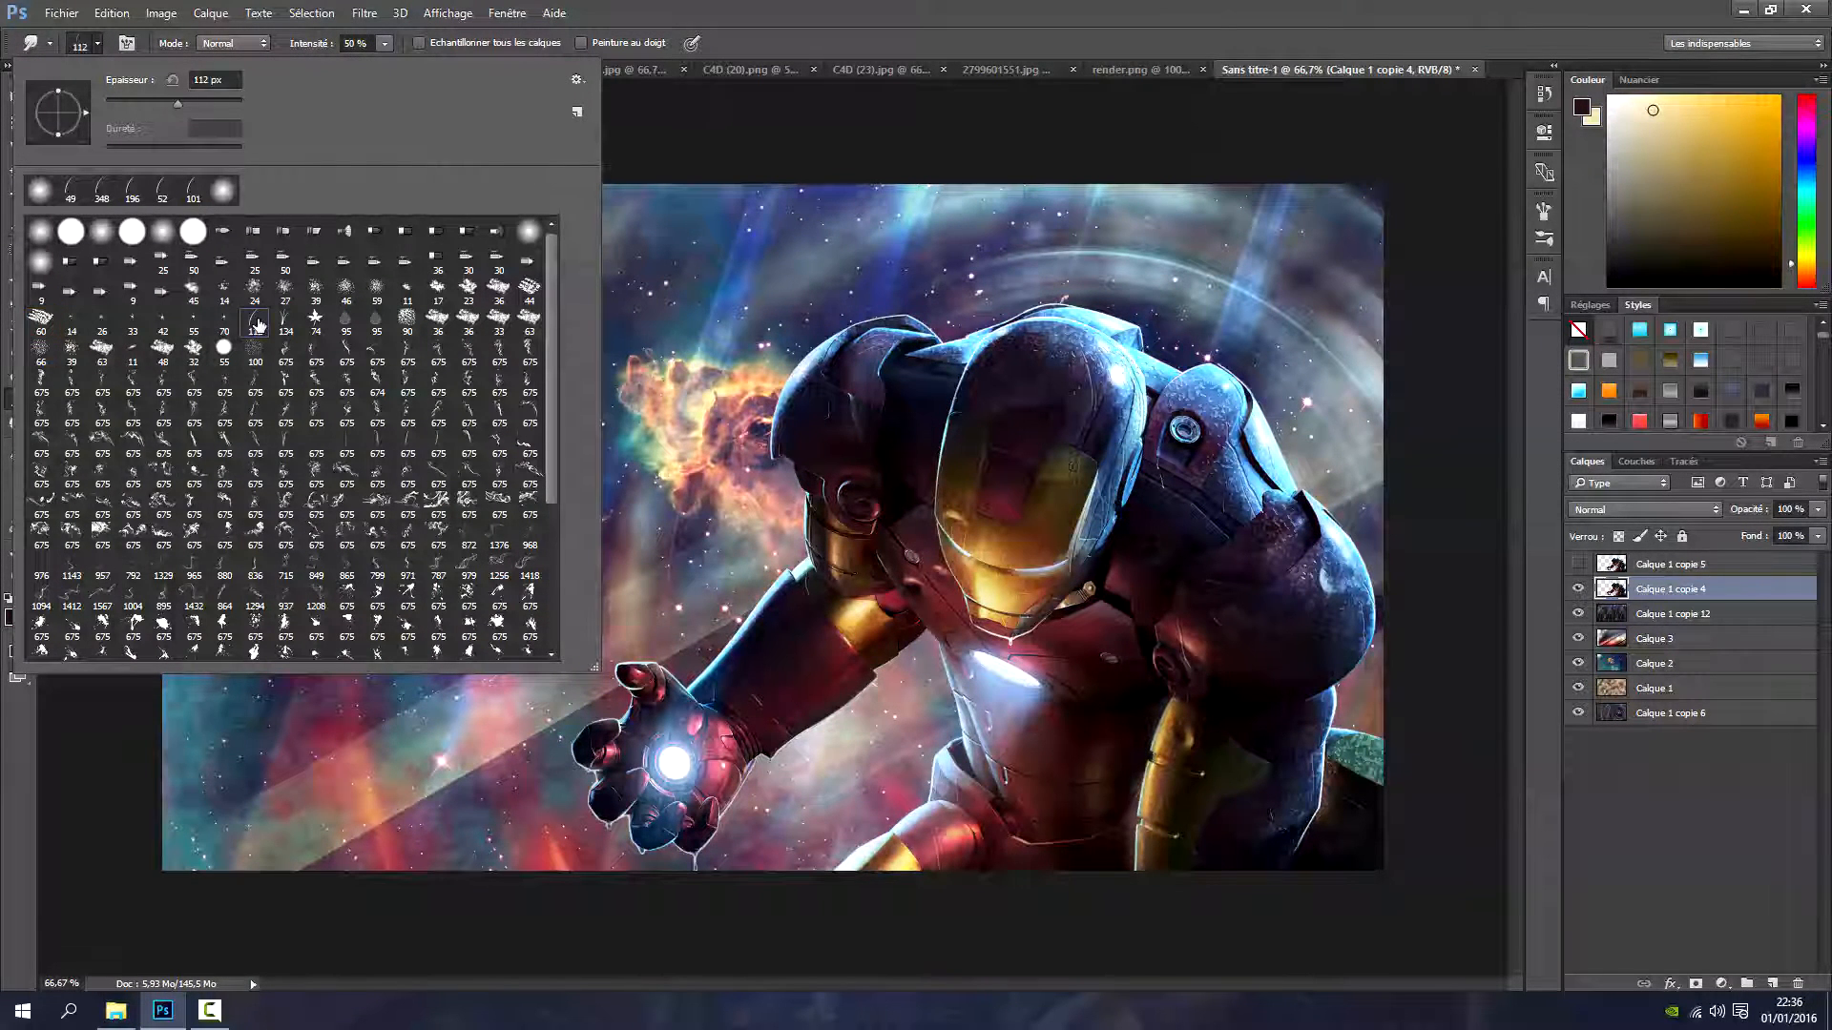
left_click_drag(178, 103, 145, 101)
left_click(844, 341)
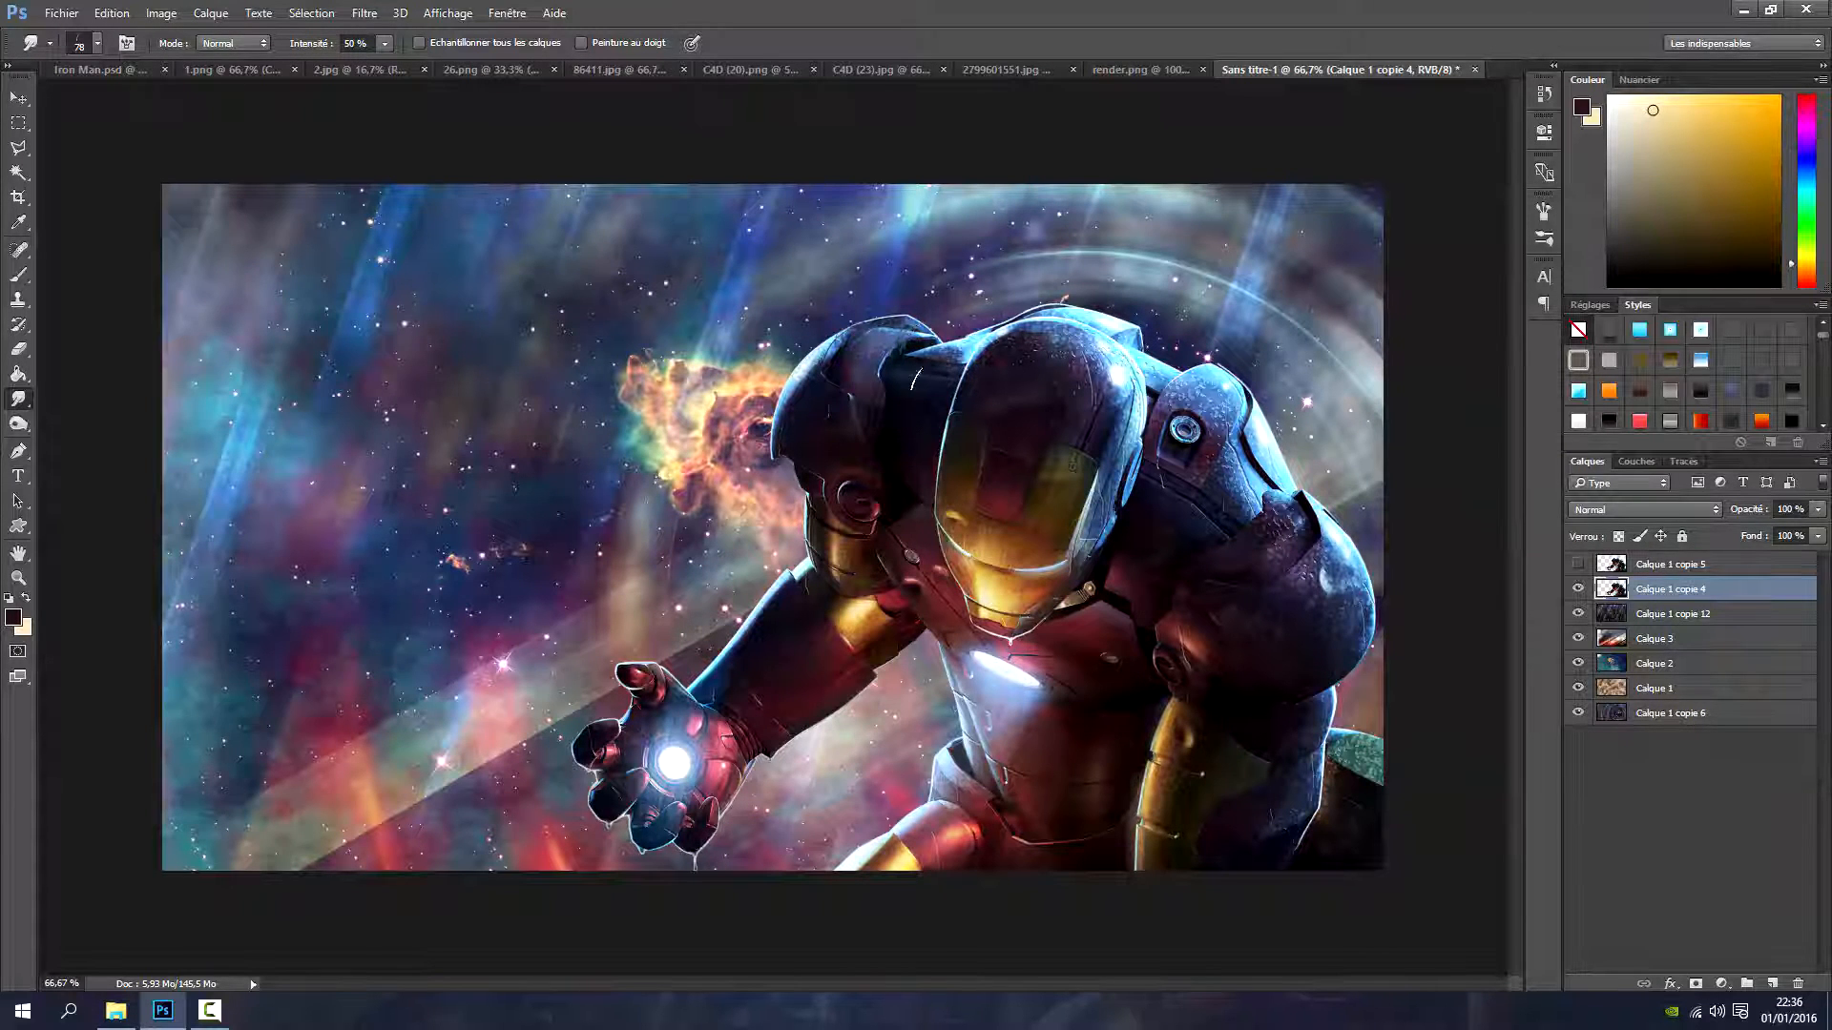
left_click(97, 44)
left_click(194, 102)
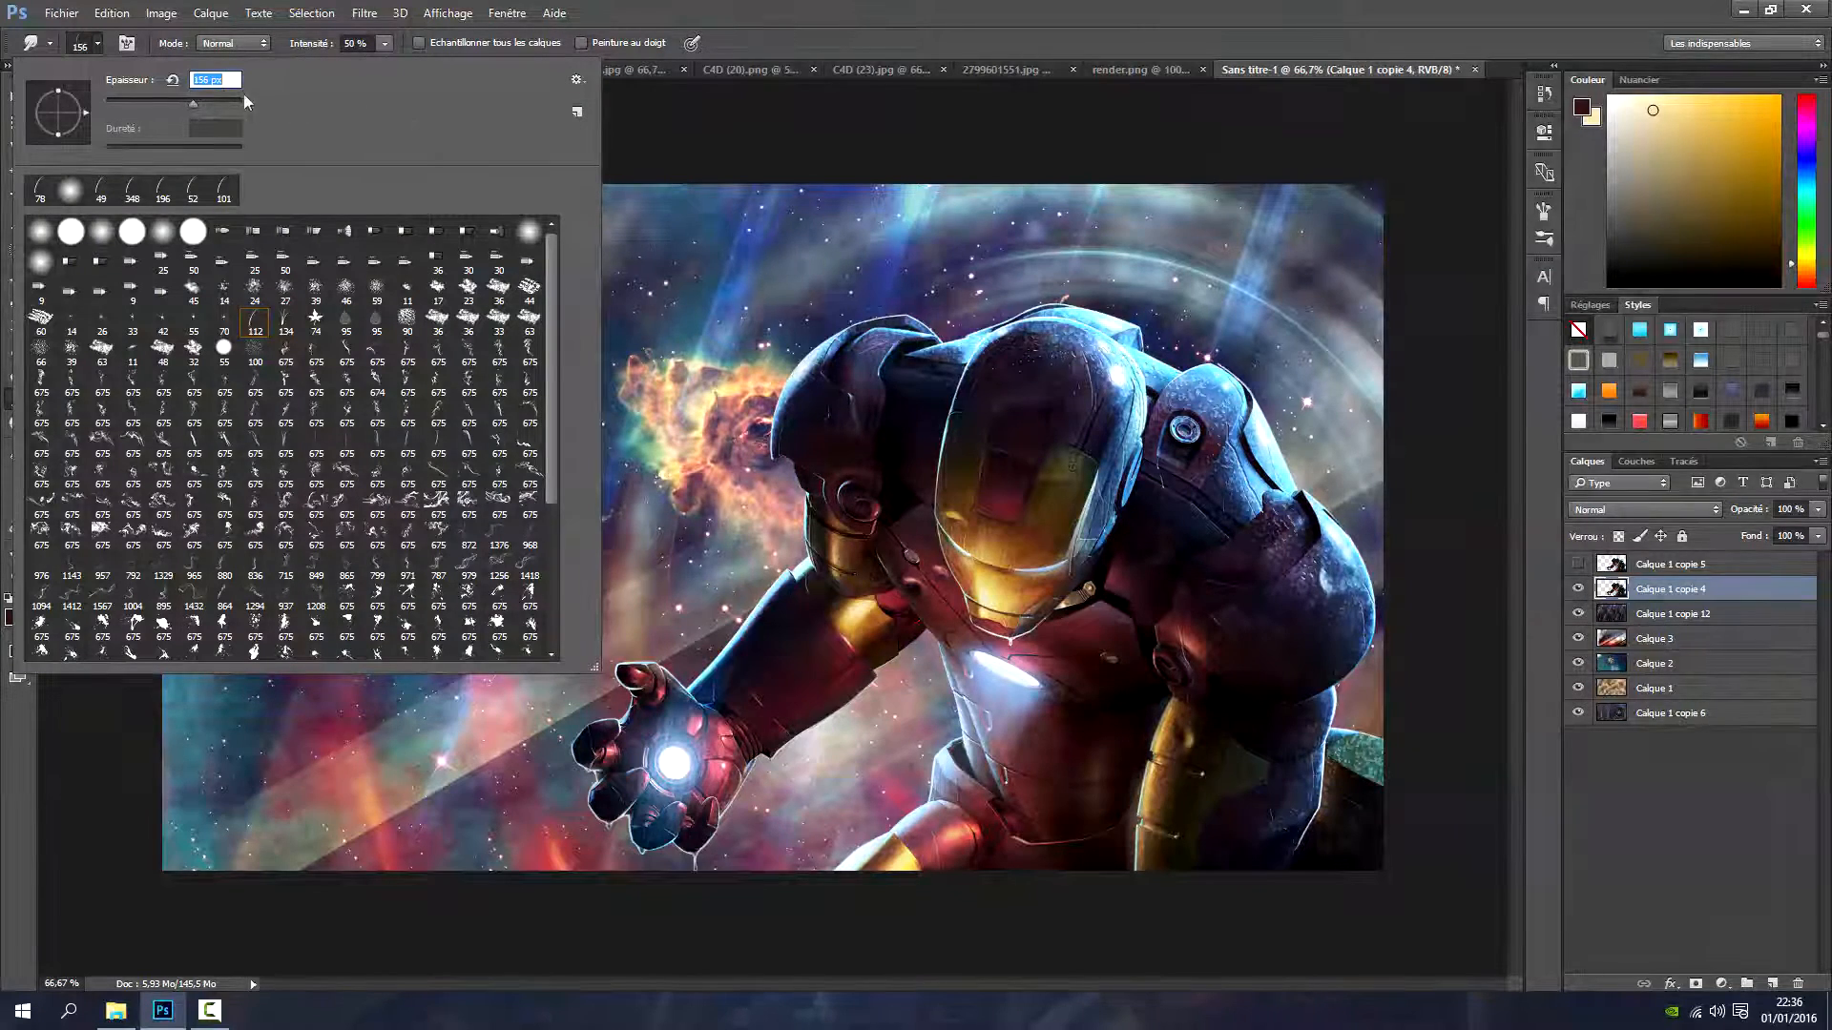
In the brush's Dynamique de forme settings, set the angle variation to 6 % and the roundness variation to 76 %
left_click(126, 44)
left_click(125, 45)
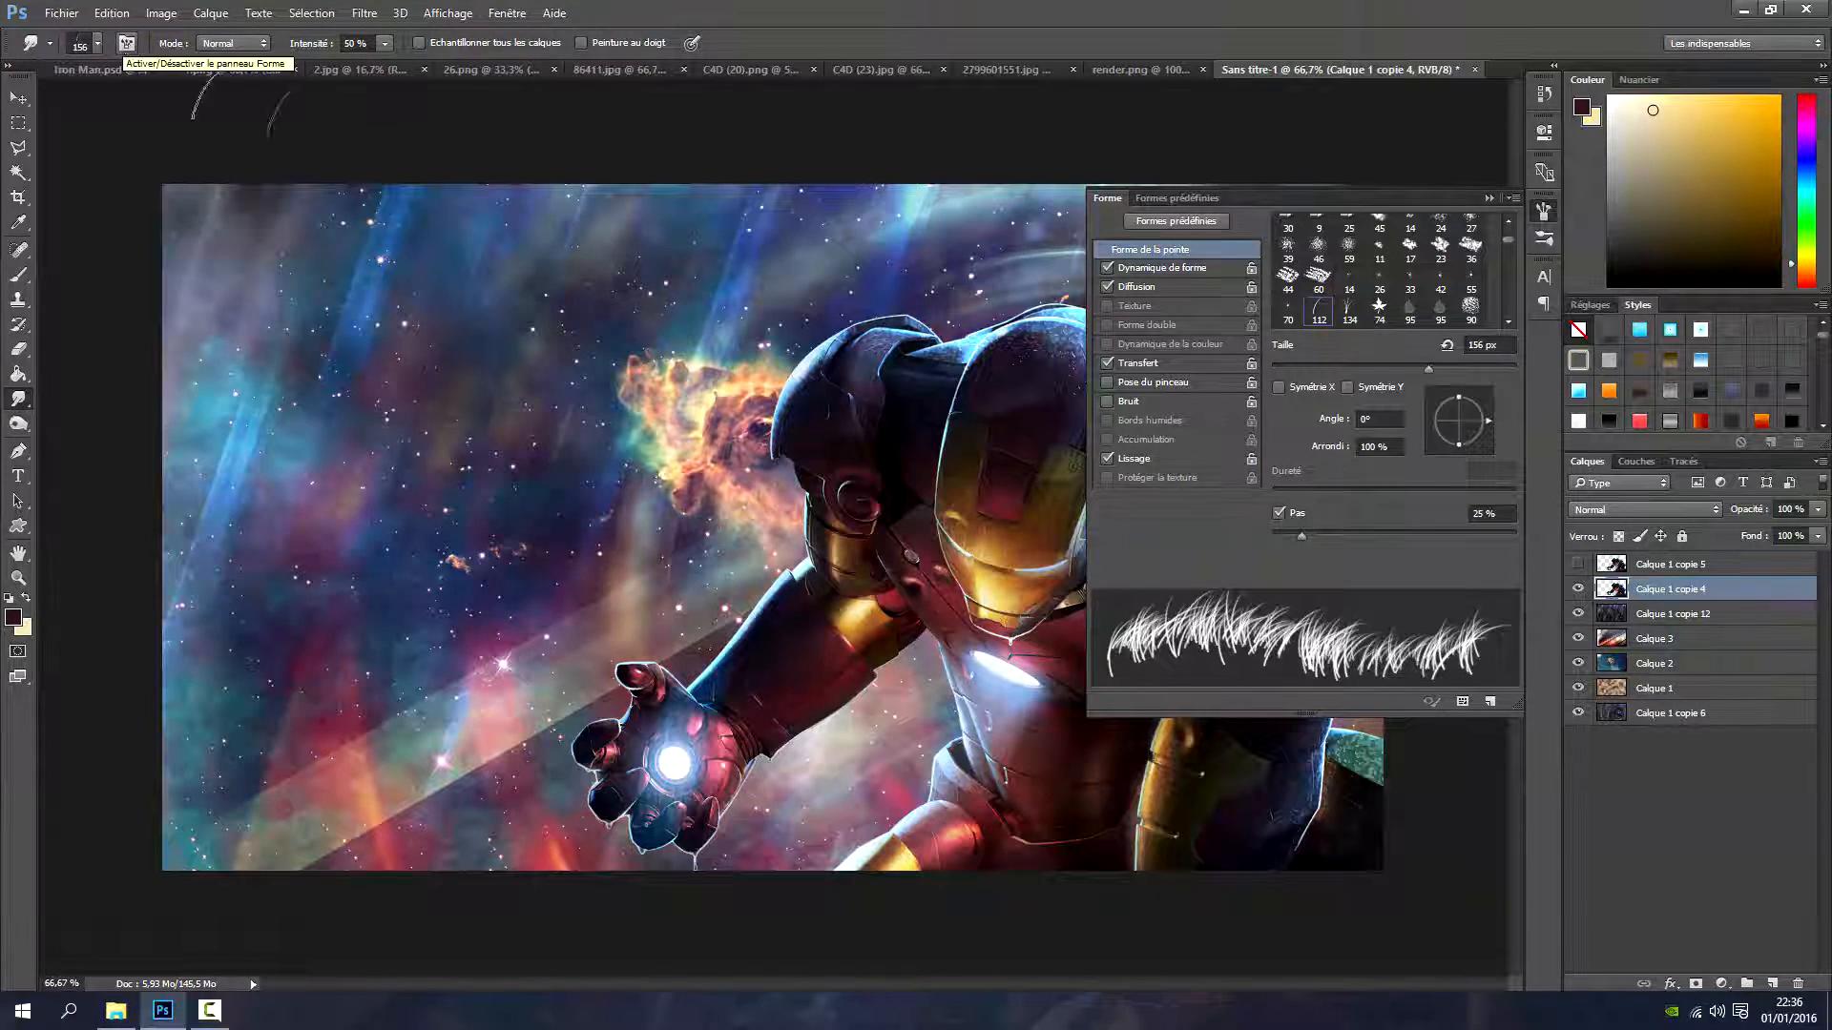
left_click(1164, 269)
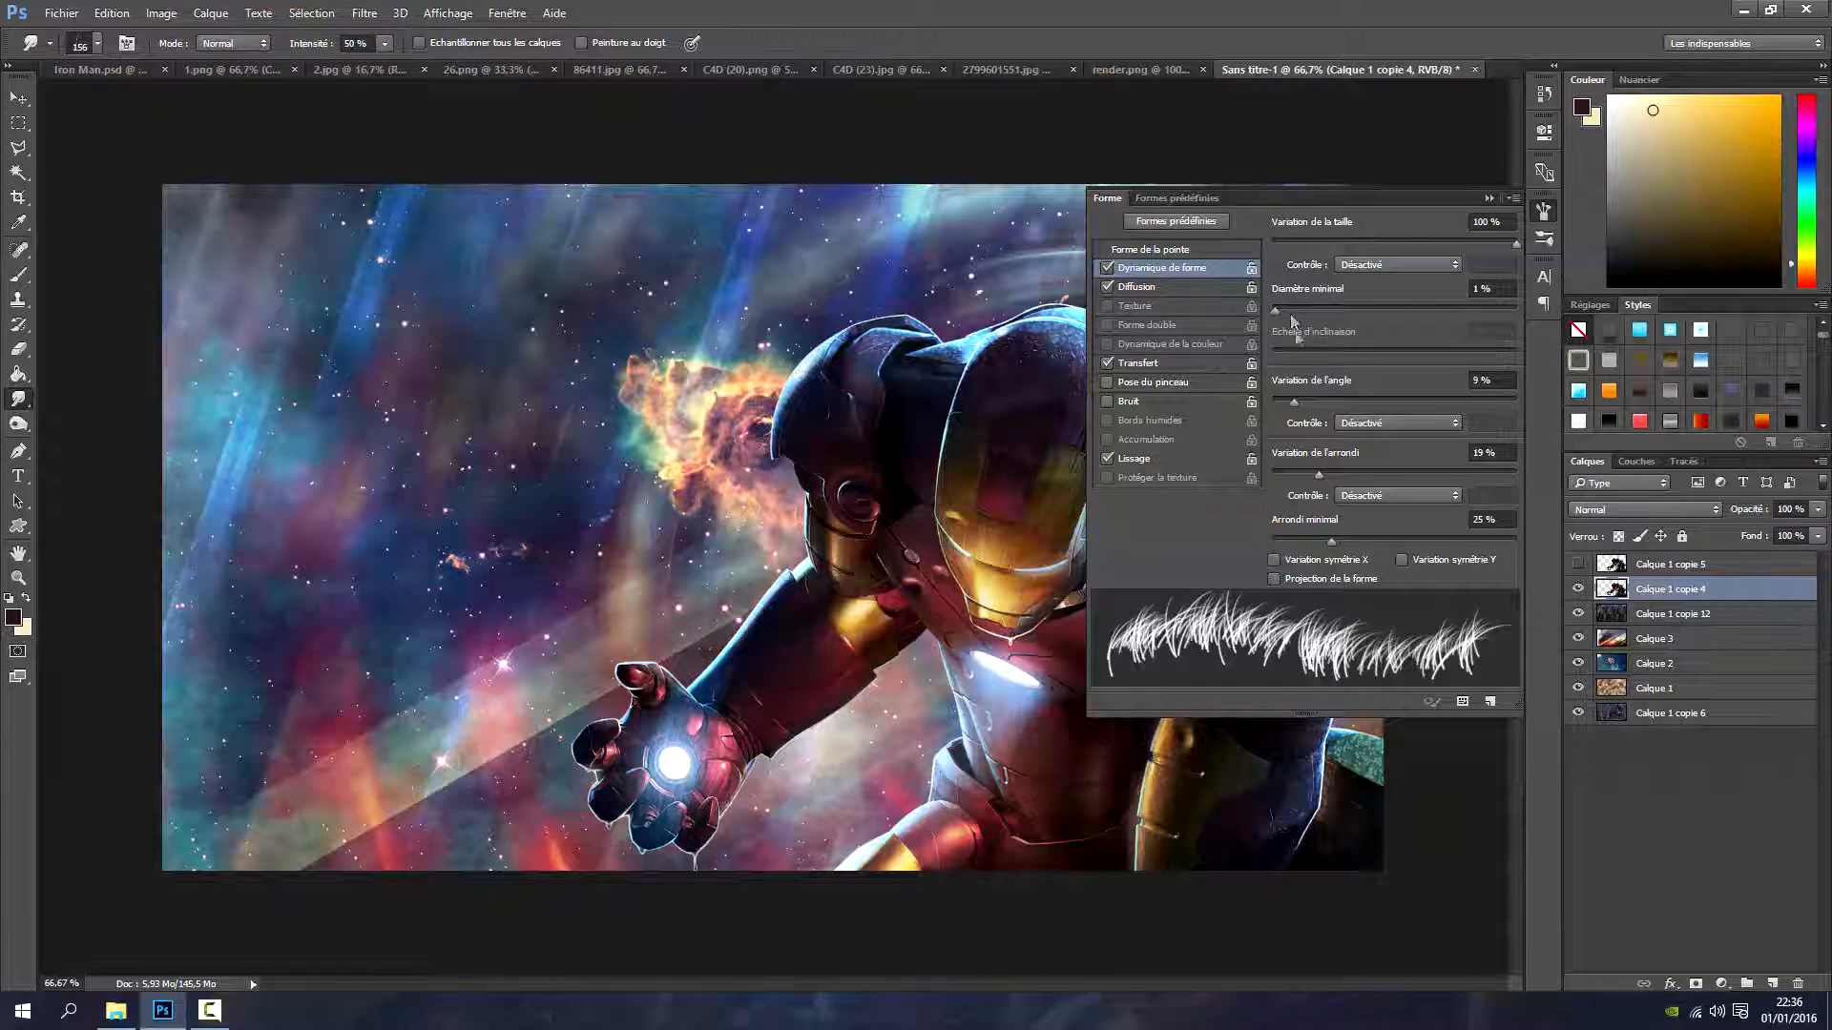
left_click_drag(1297, 403, 1287, 403)
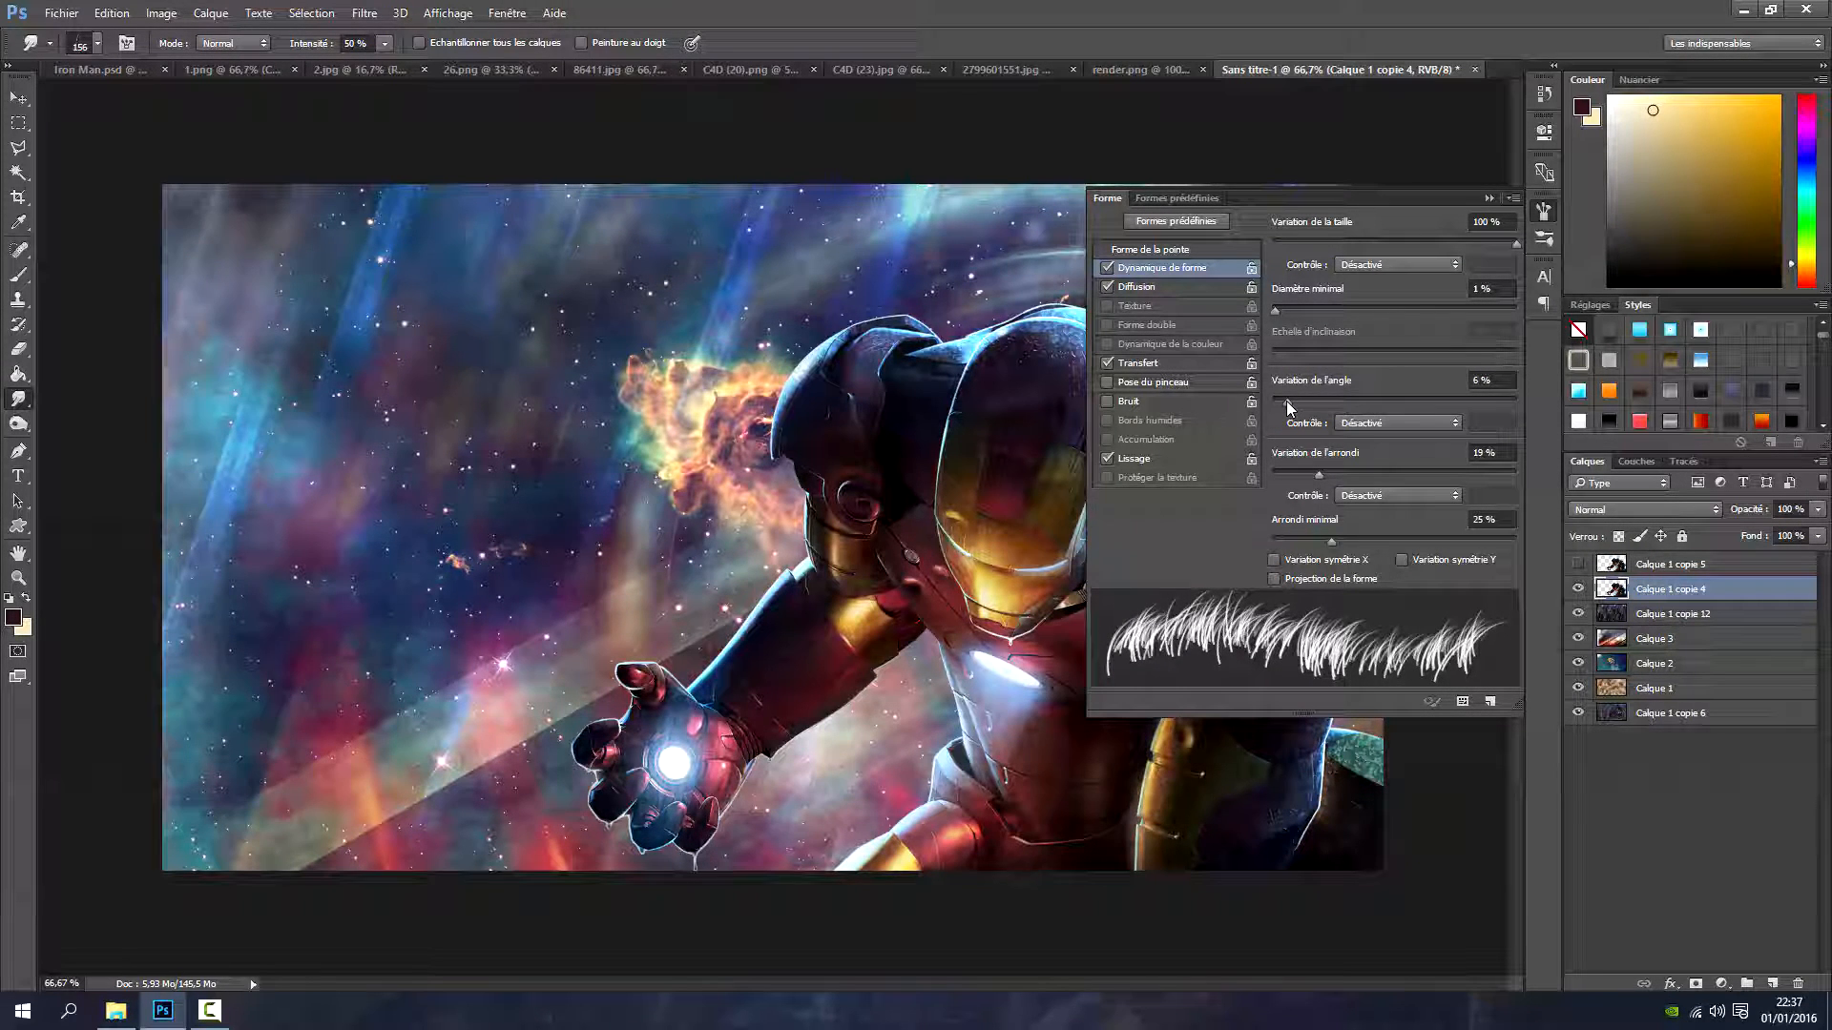
mouse_move(1319, 474)
left_mouse_down()
mouse_move(1508, 477)
mouse_move(1476, 478)
left_mouse_up()
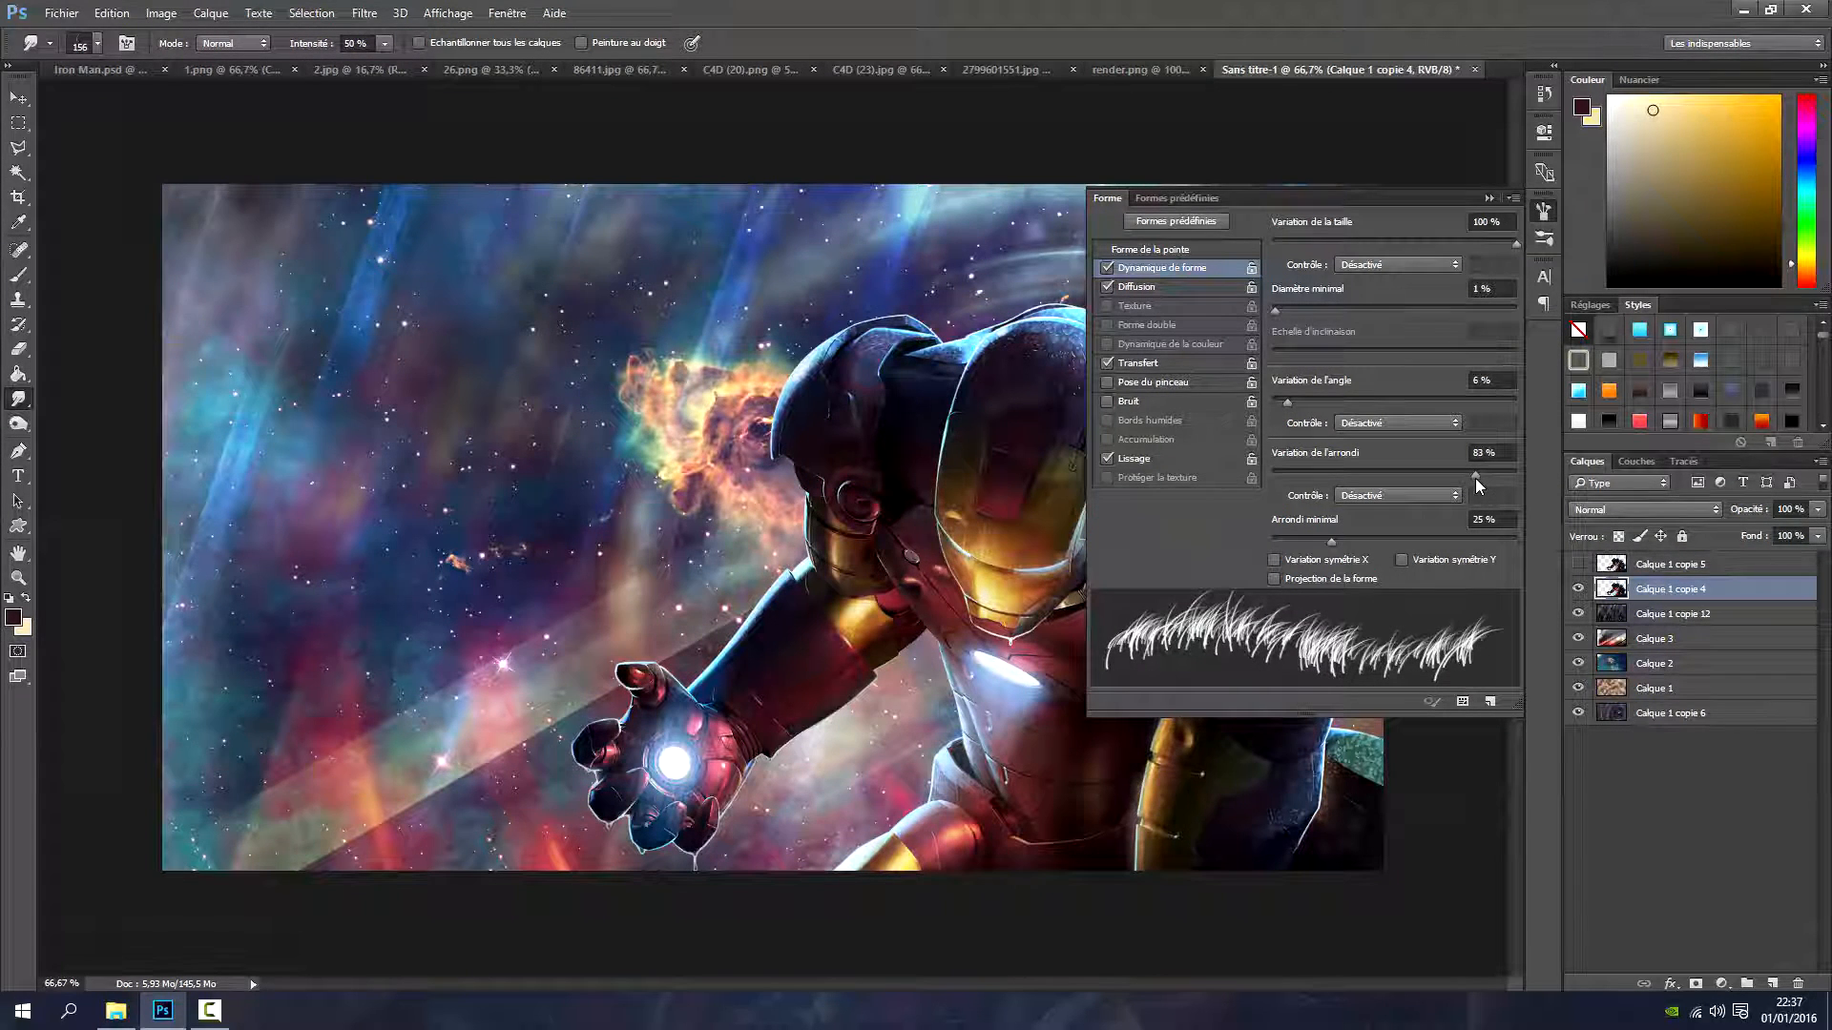
left_click_drag(1462, 477, 1457, 475)
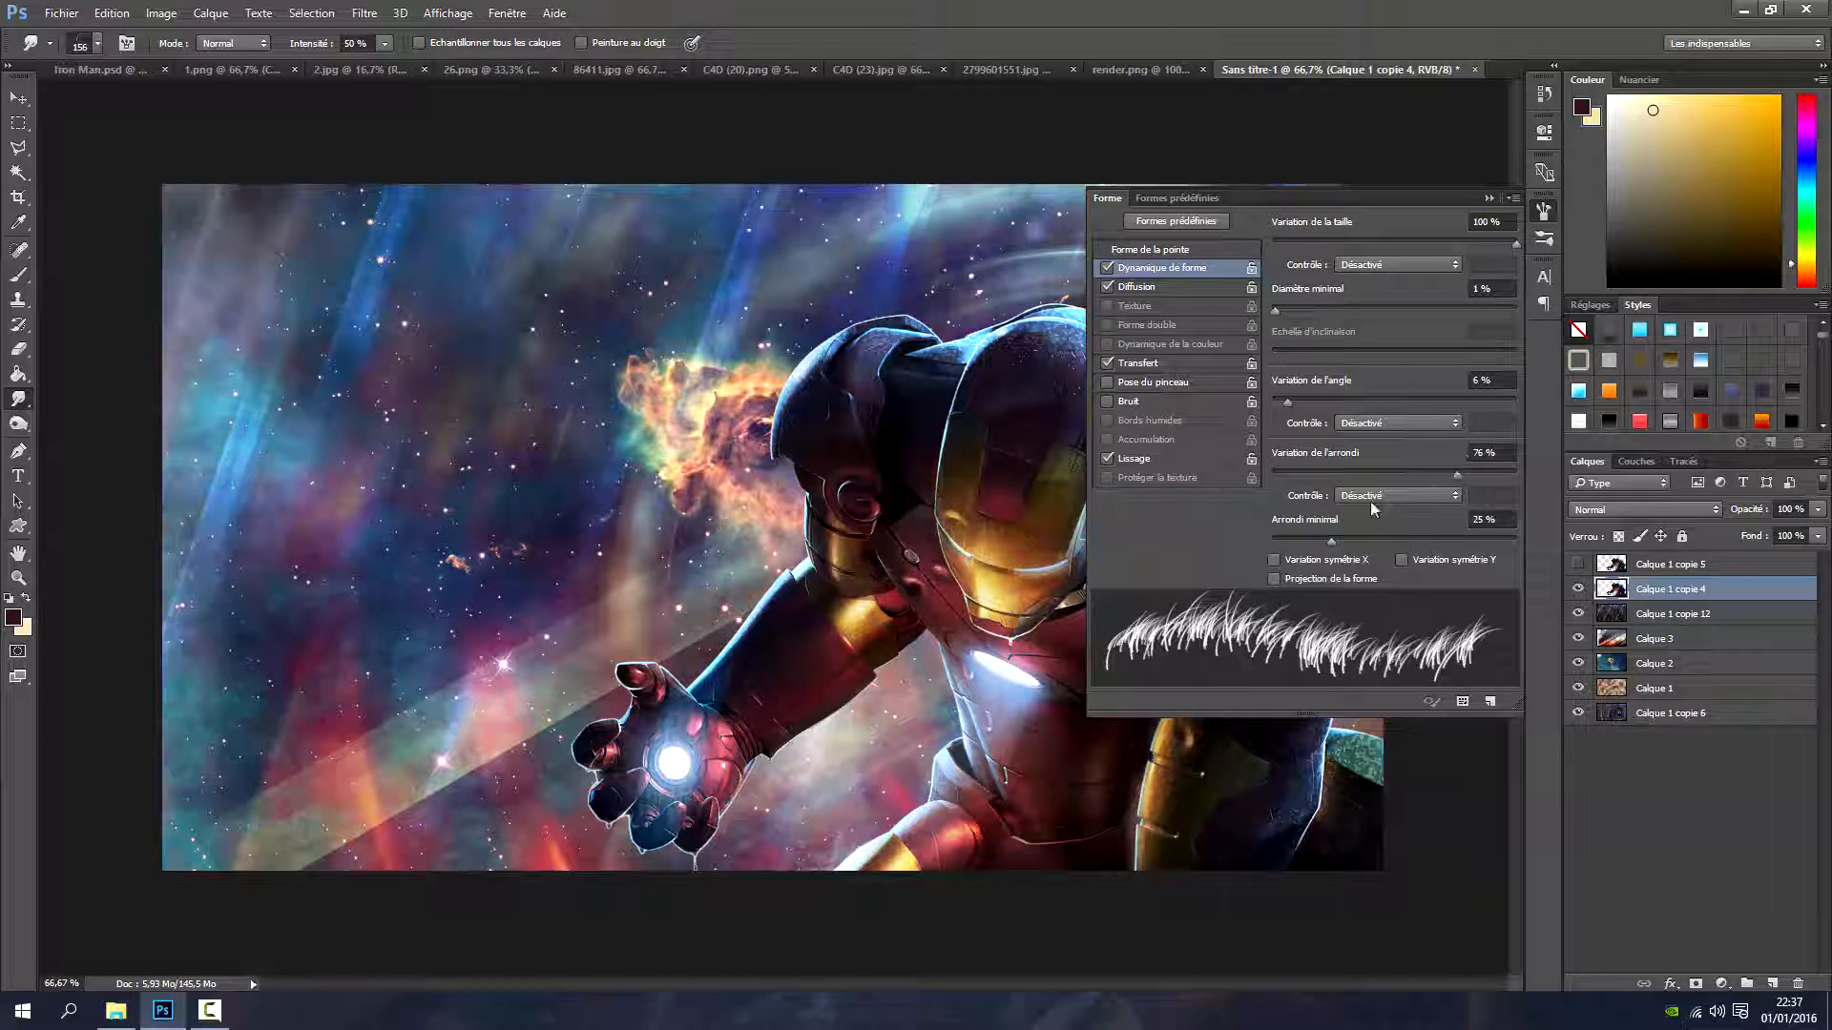
left_click(1489, 198)
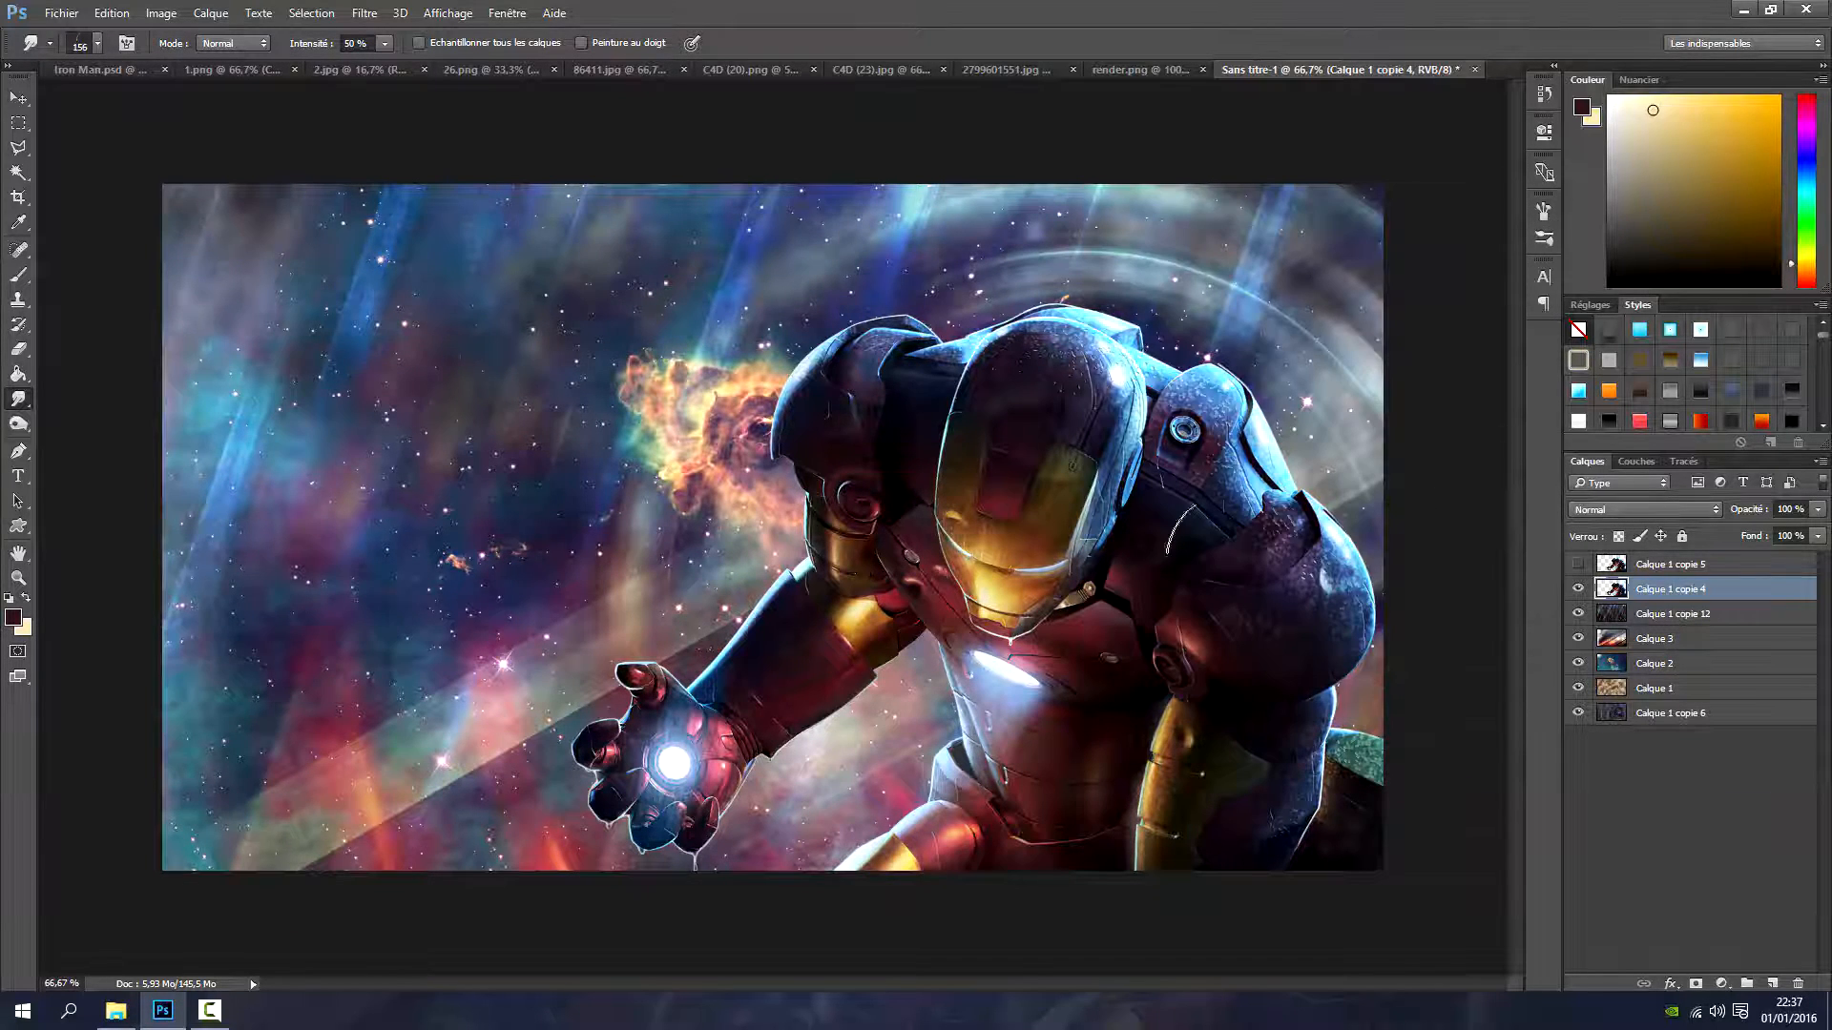
Smudge the figure's outline outward below the raised forearm and above the head and shoulders
scroll(1179, 531, "up", 1)
scroll(1033, 792, "up", 1)
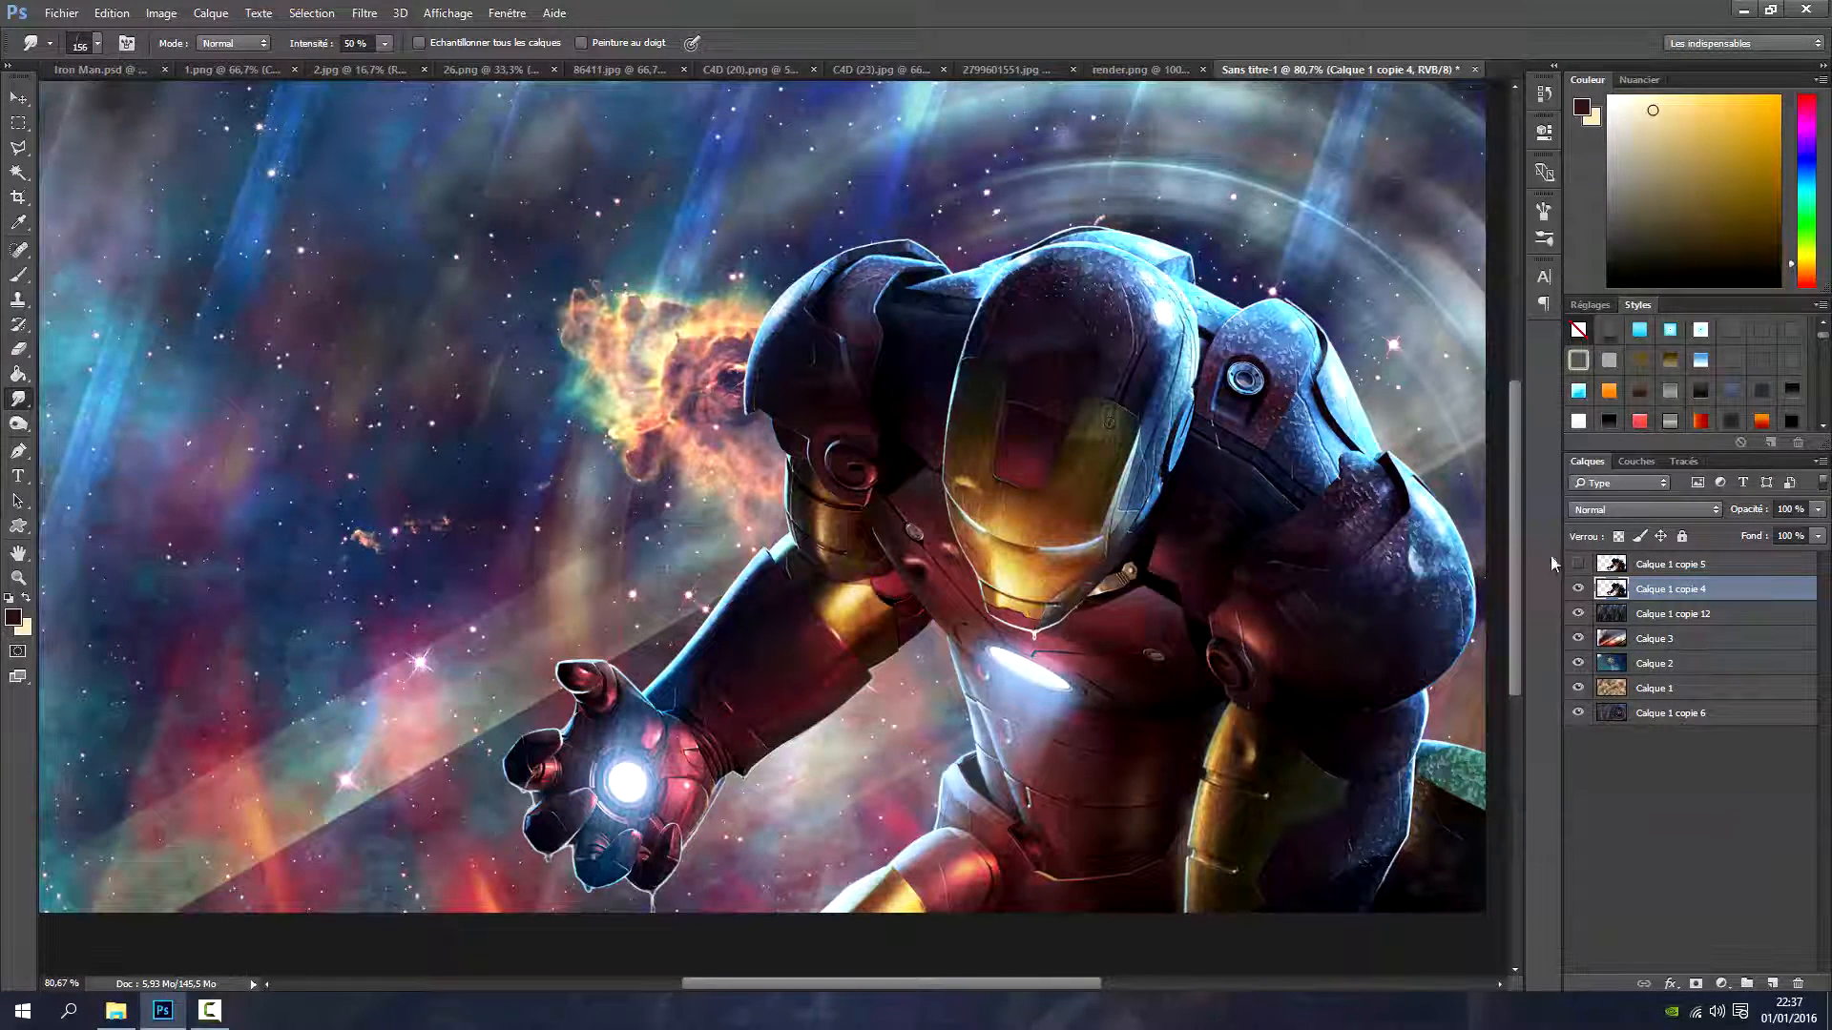
mouse_move(782, 744)
left_mouse_down()
mouse_move(764, 797)
mouse_move(778, 792)
left_mouse_up()
mouse_move(811, 702)
left_mouse_down()
mouse_move(898, 659)
mouse_move(911, 620)
left_mouse_up()
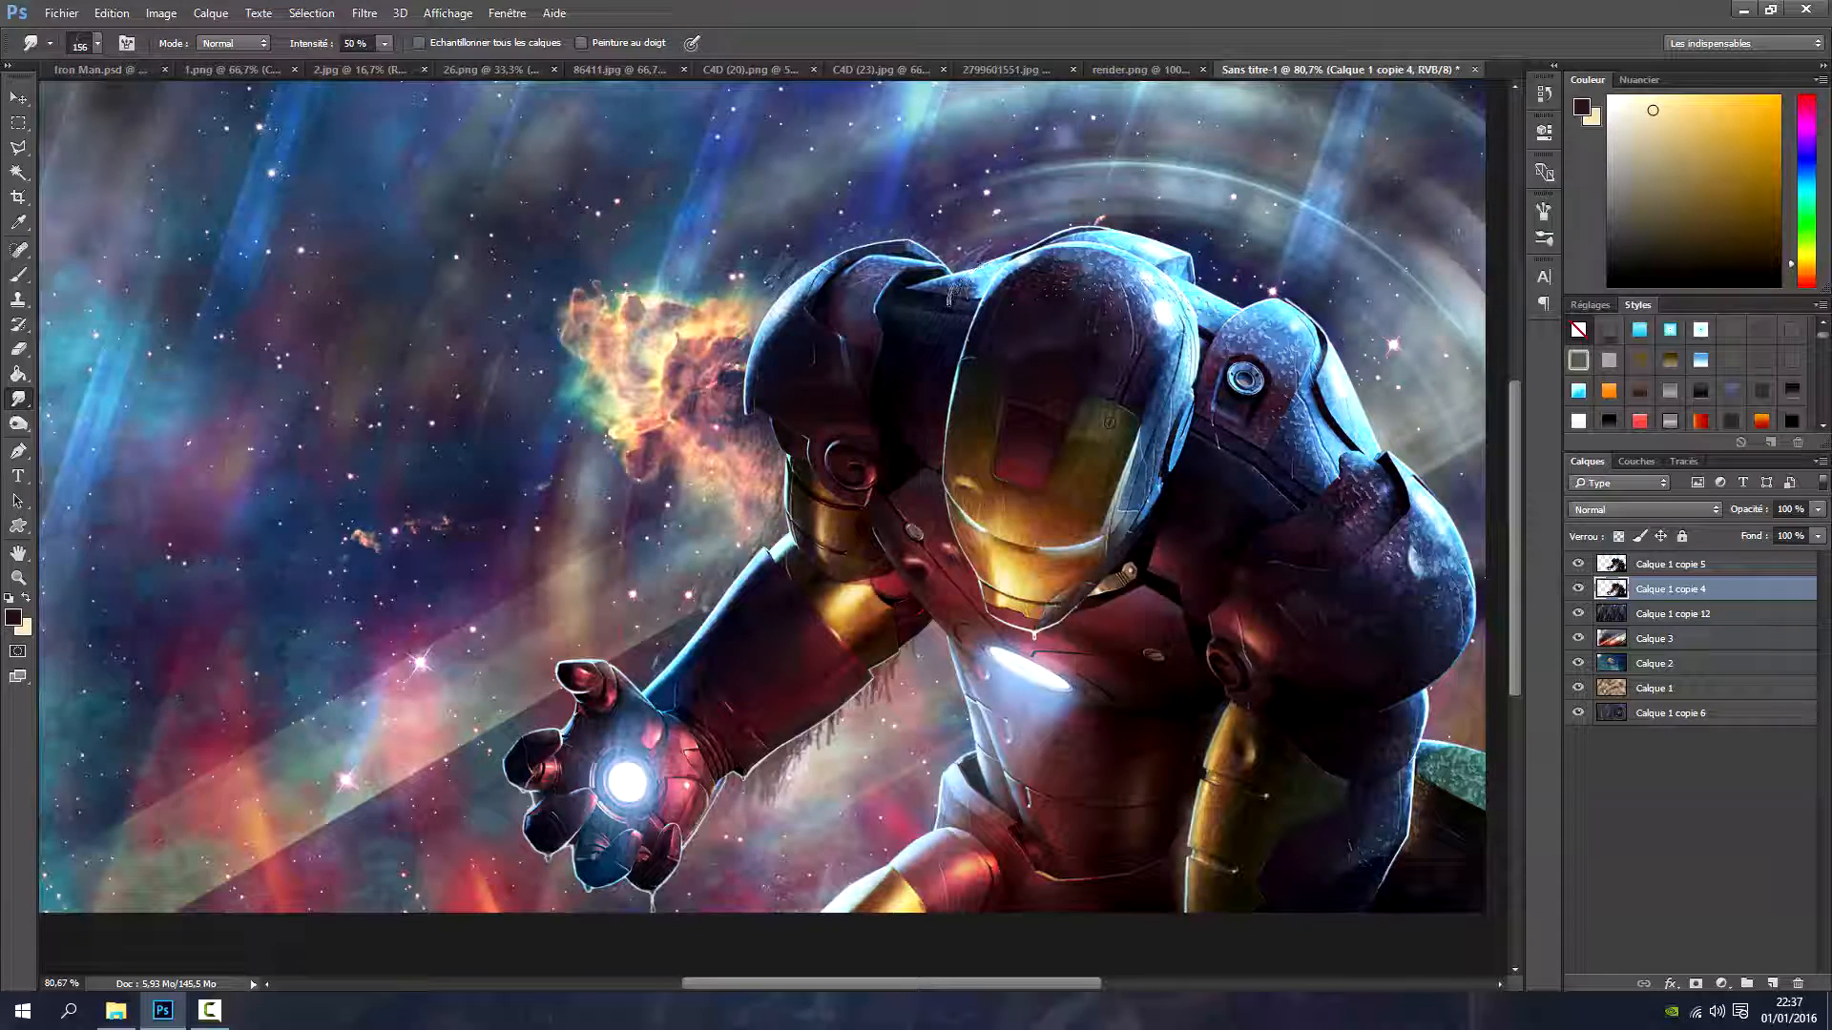
mouse_move(1073, 244)
left_mouse_down()
mouse_move(1107, 211)
mouse_move(1168, 212)
left_mouse_up()
left_click_drag(1226, 300, 1269, 258)
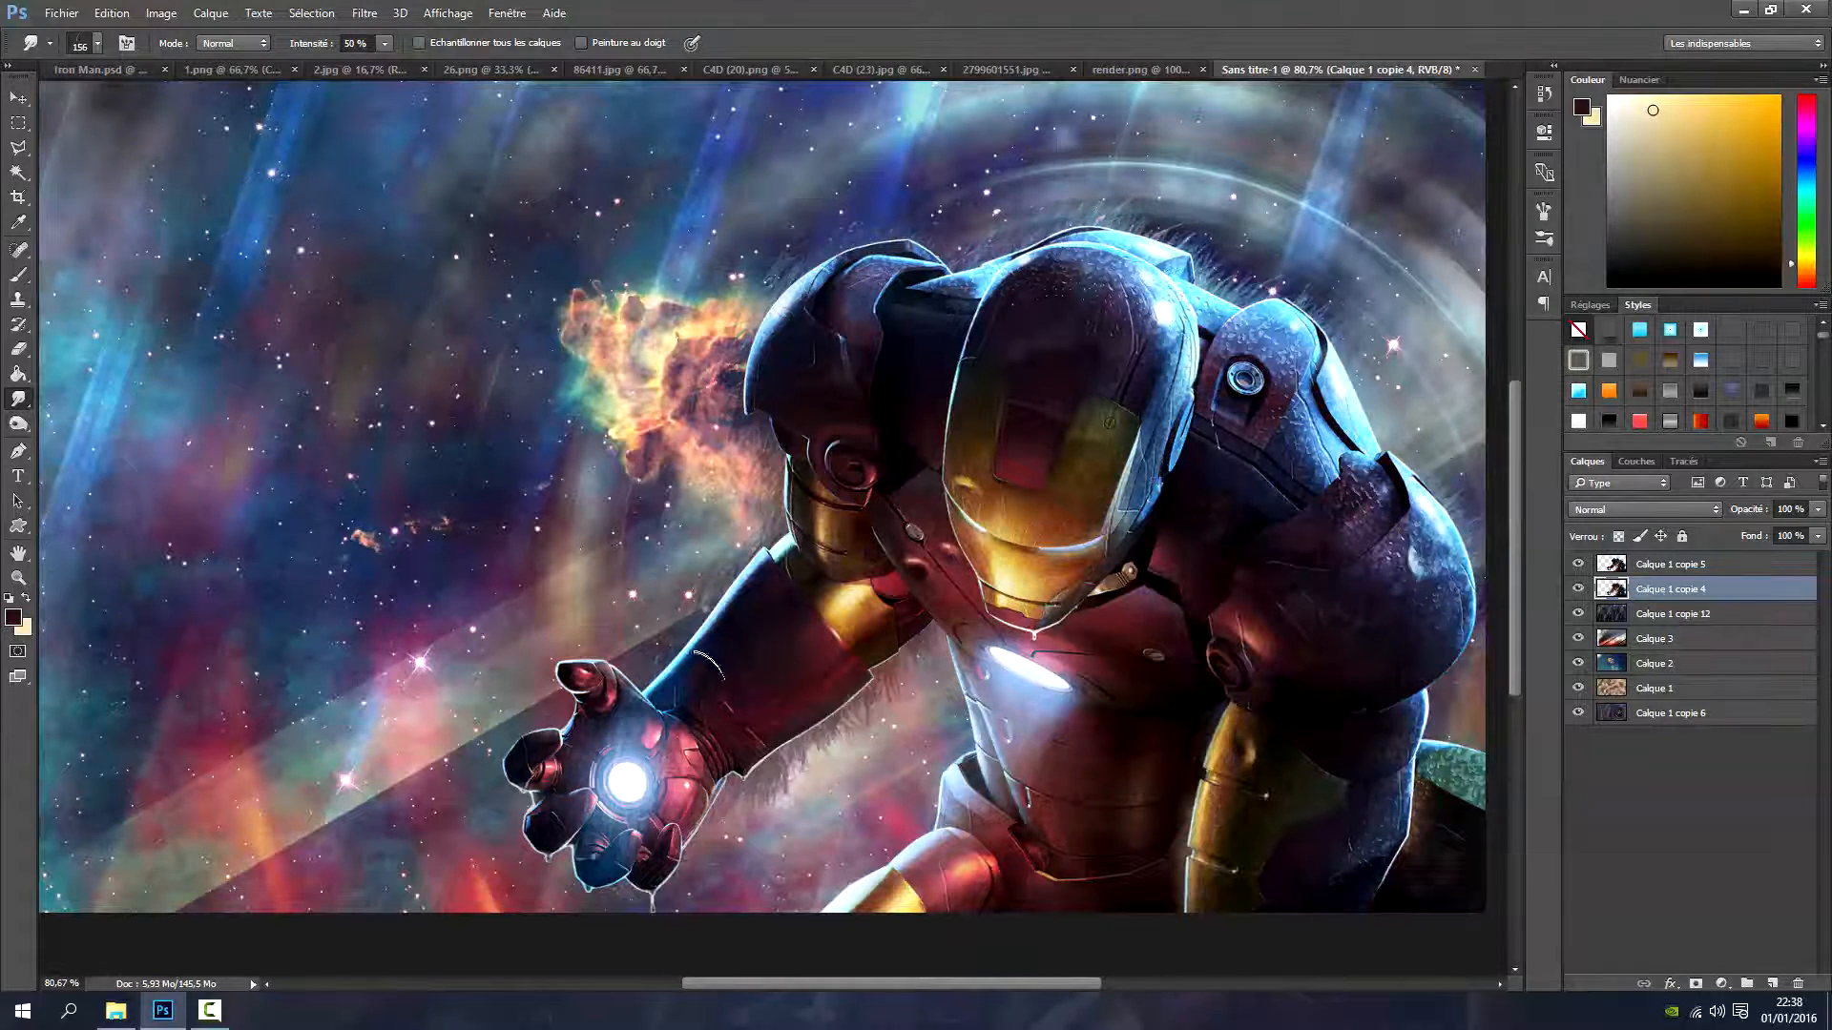
Reduce the Smudge brush to 78 px and add finer strokes along the forearm and shoulder edges
left_click(98, 43)
left_click_drag(172, 103, 159, 113)
key("Return")
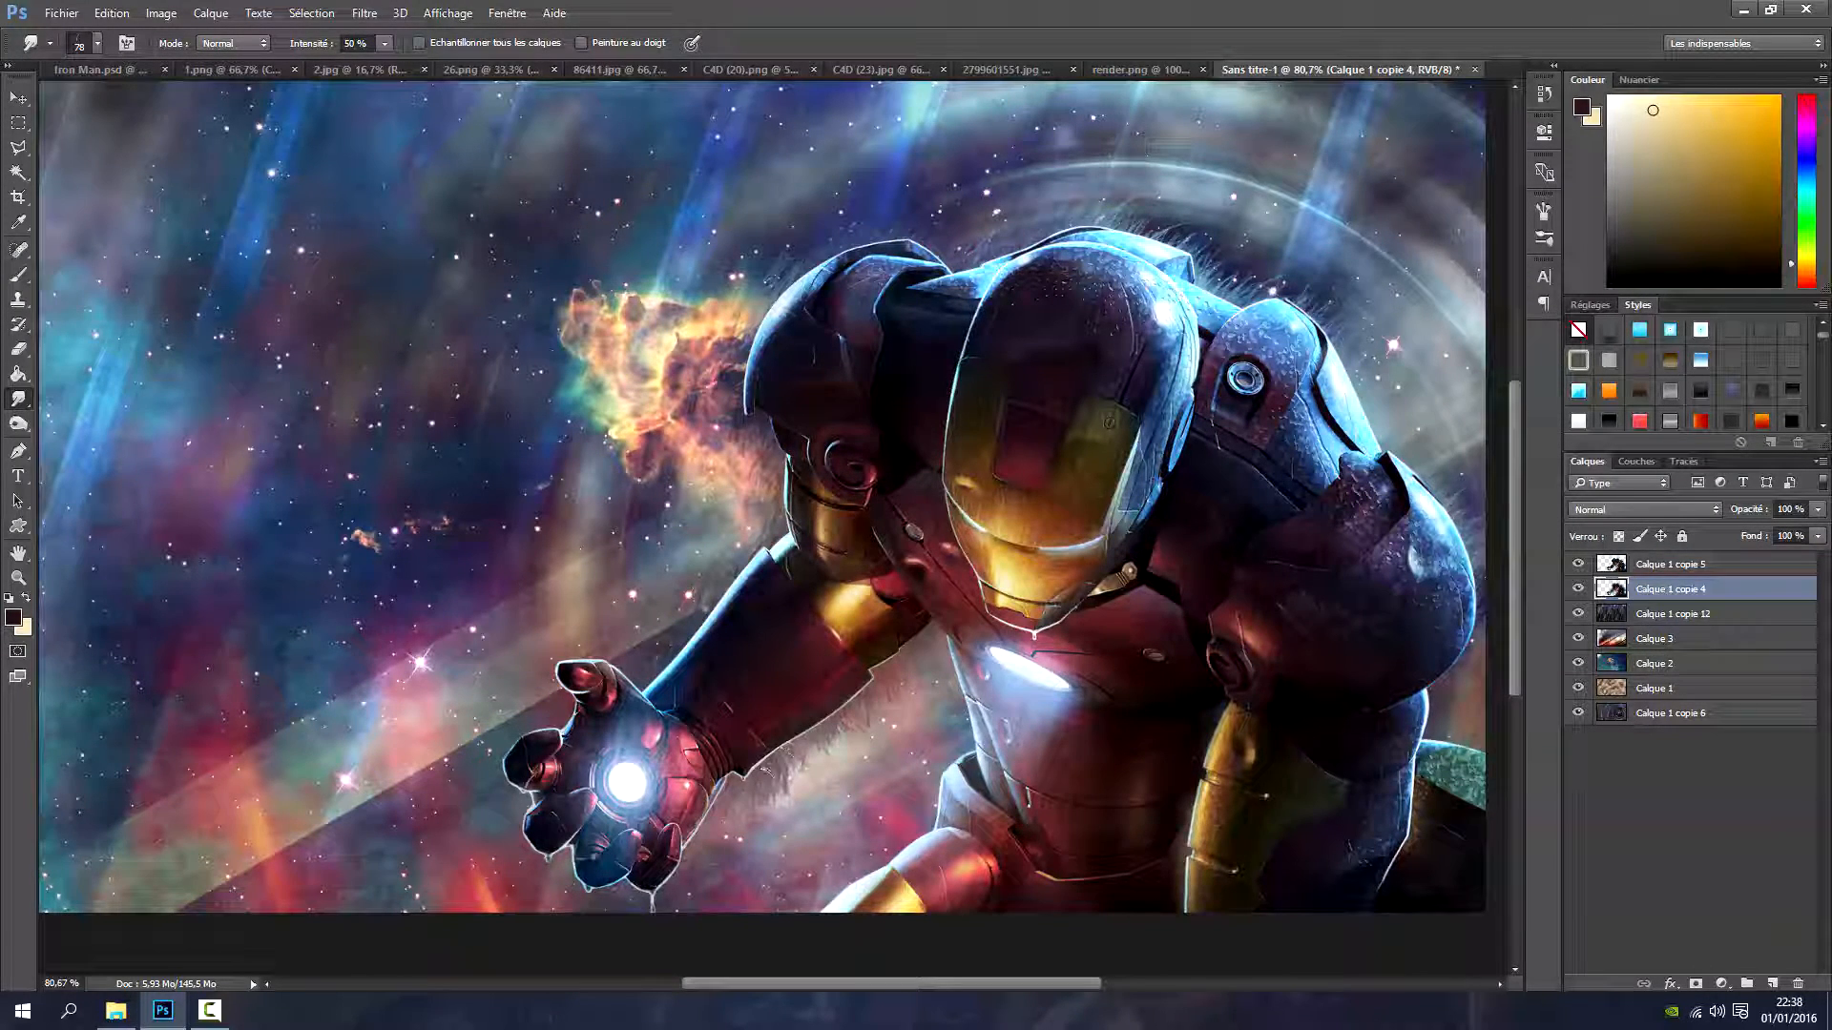
left_click(97, 43)
key("Return")
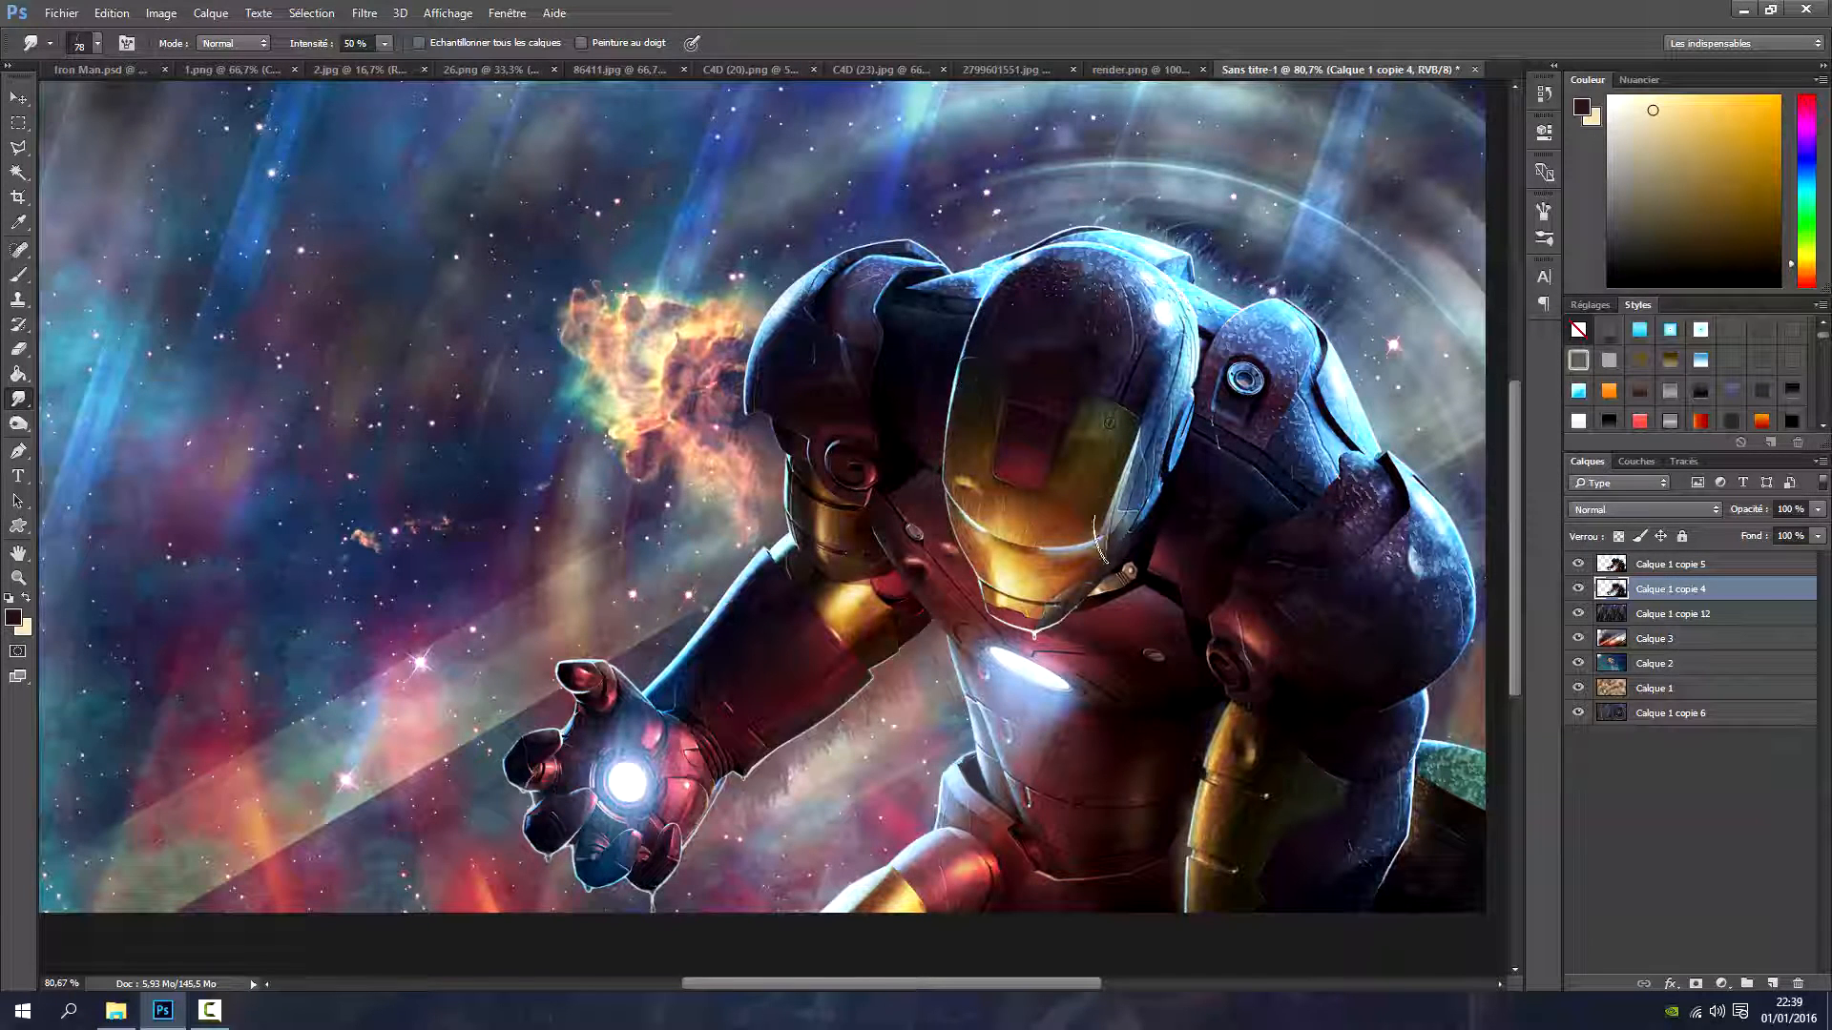
Add a layer mask to Calque 1 copie 5 and set up the Eraser with the 78 px grass brush at 7 % angle variation
left_click(1656, 563)
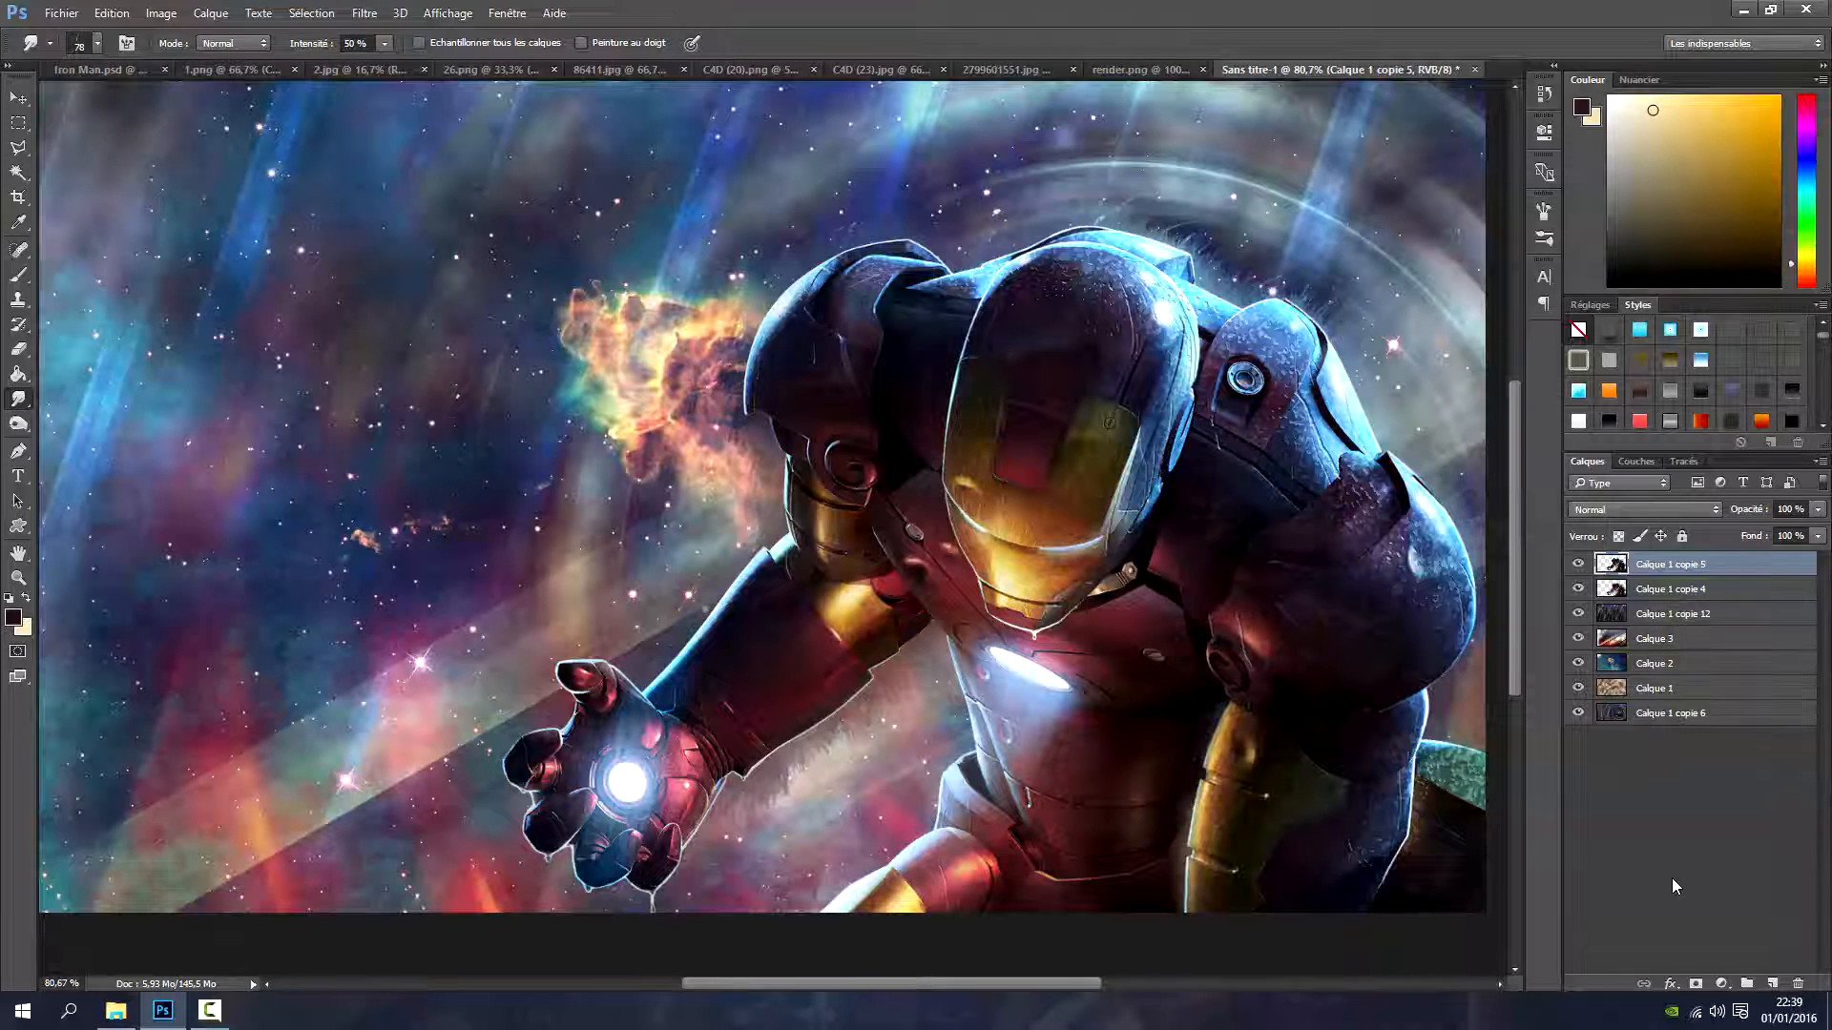
left_click(1697, 983)
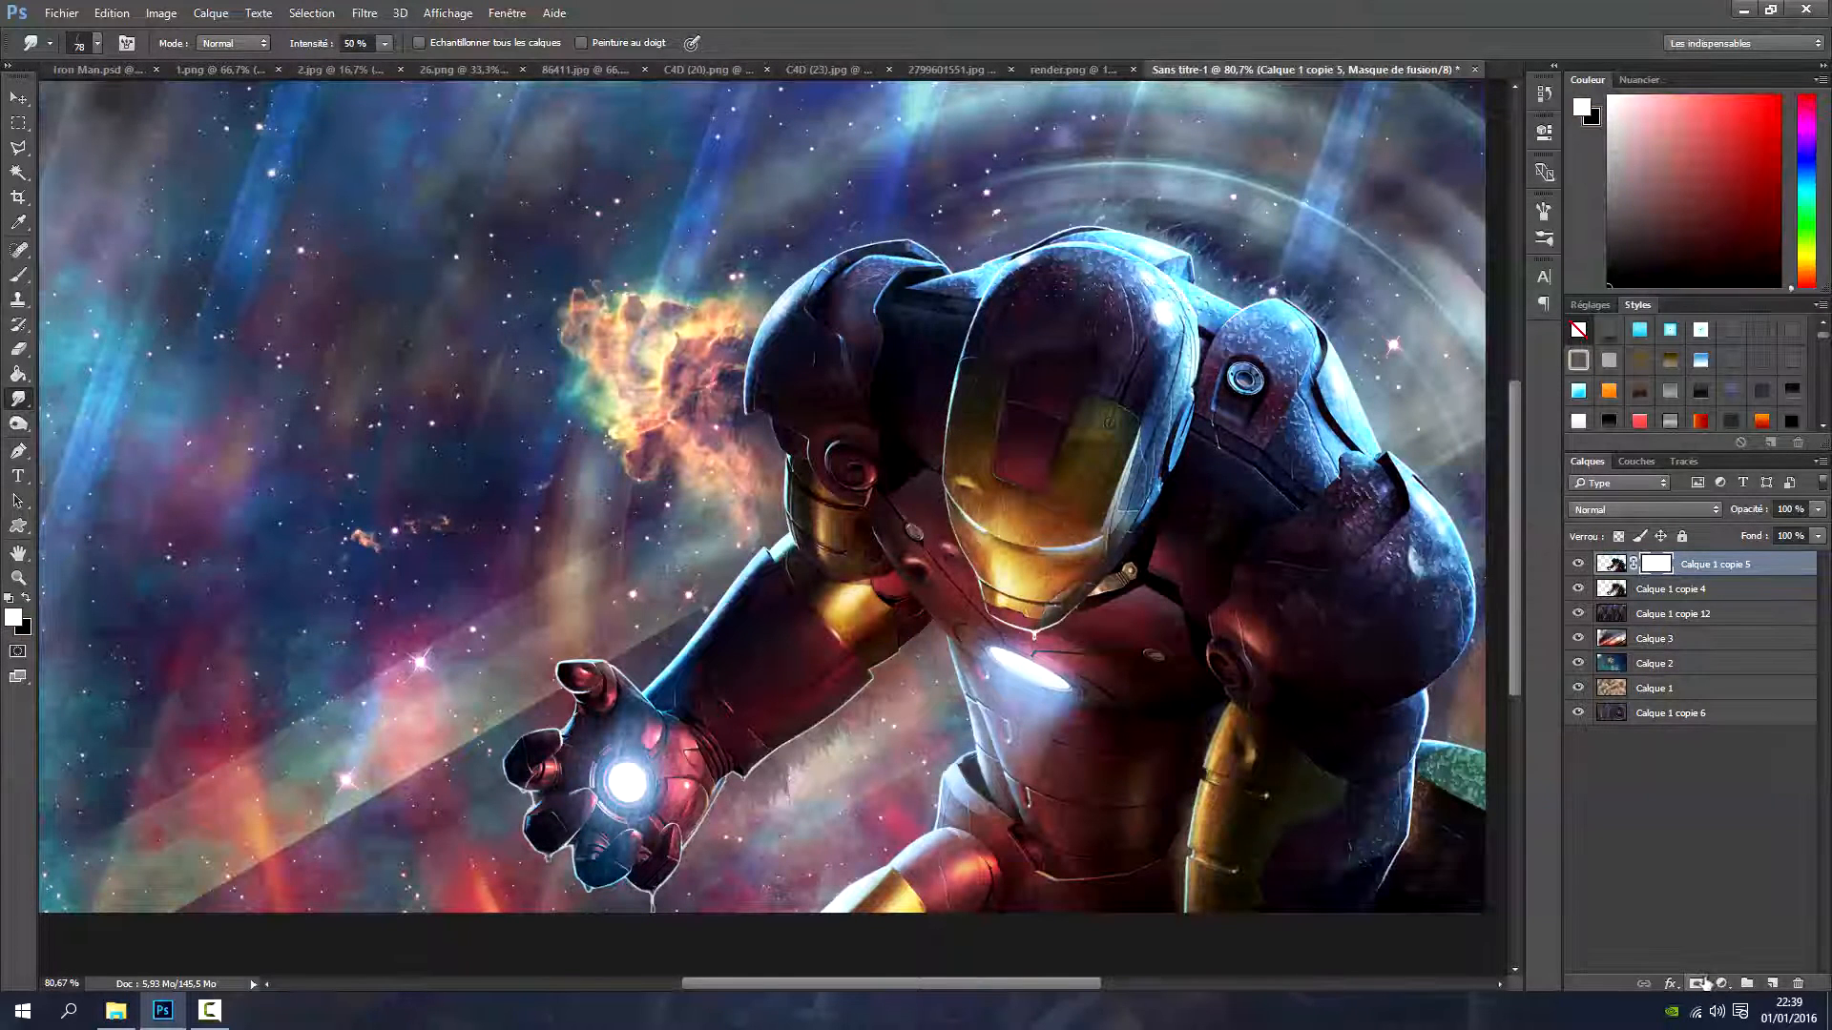
left_click(18, 348)
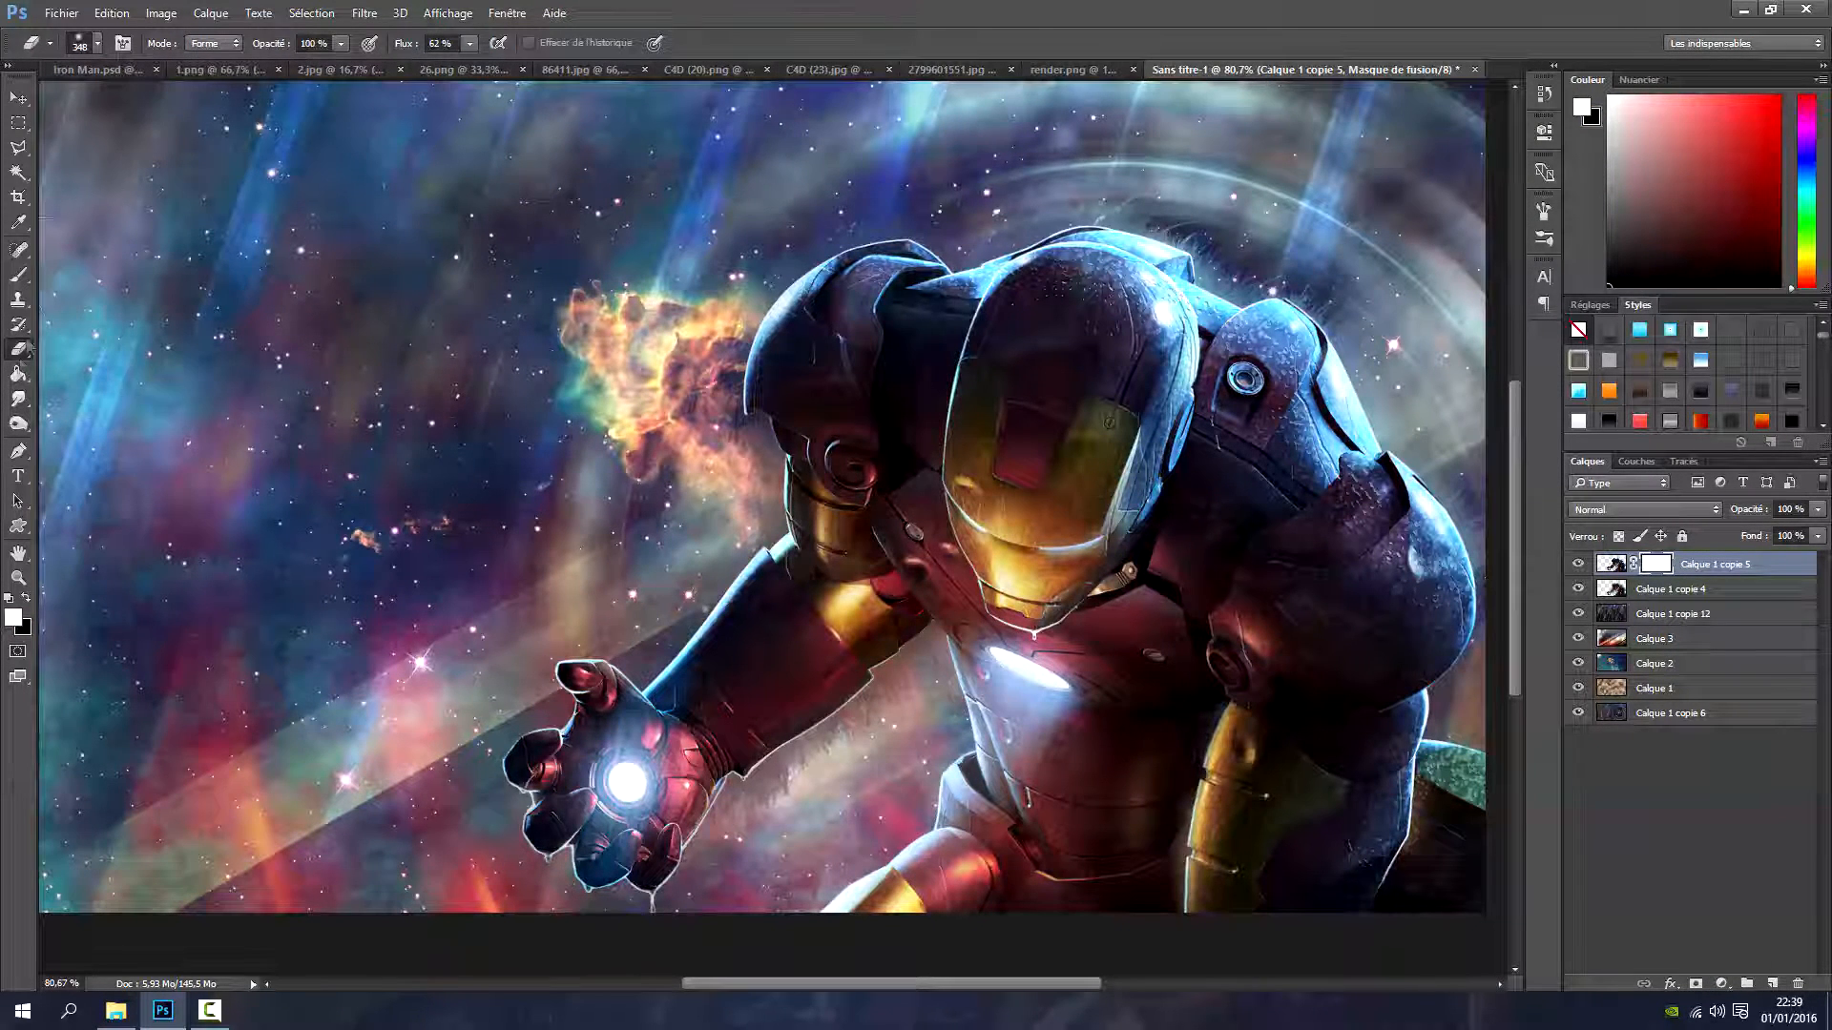
left_click(97, 43)
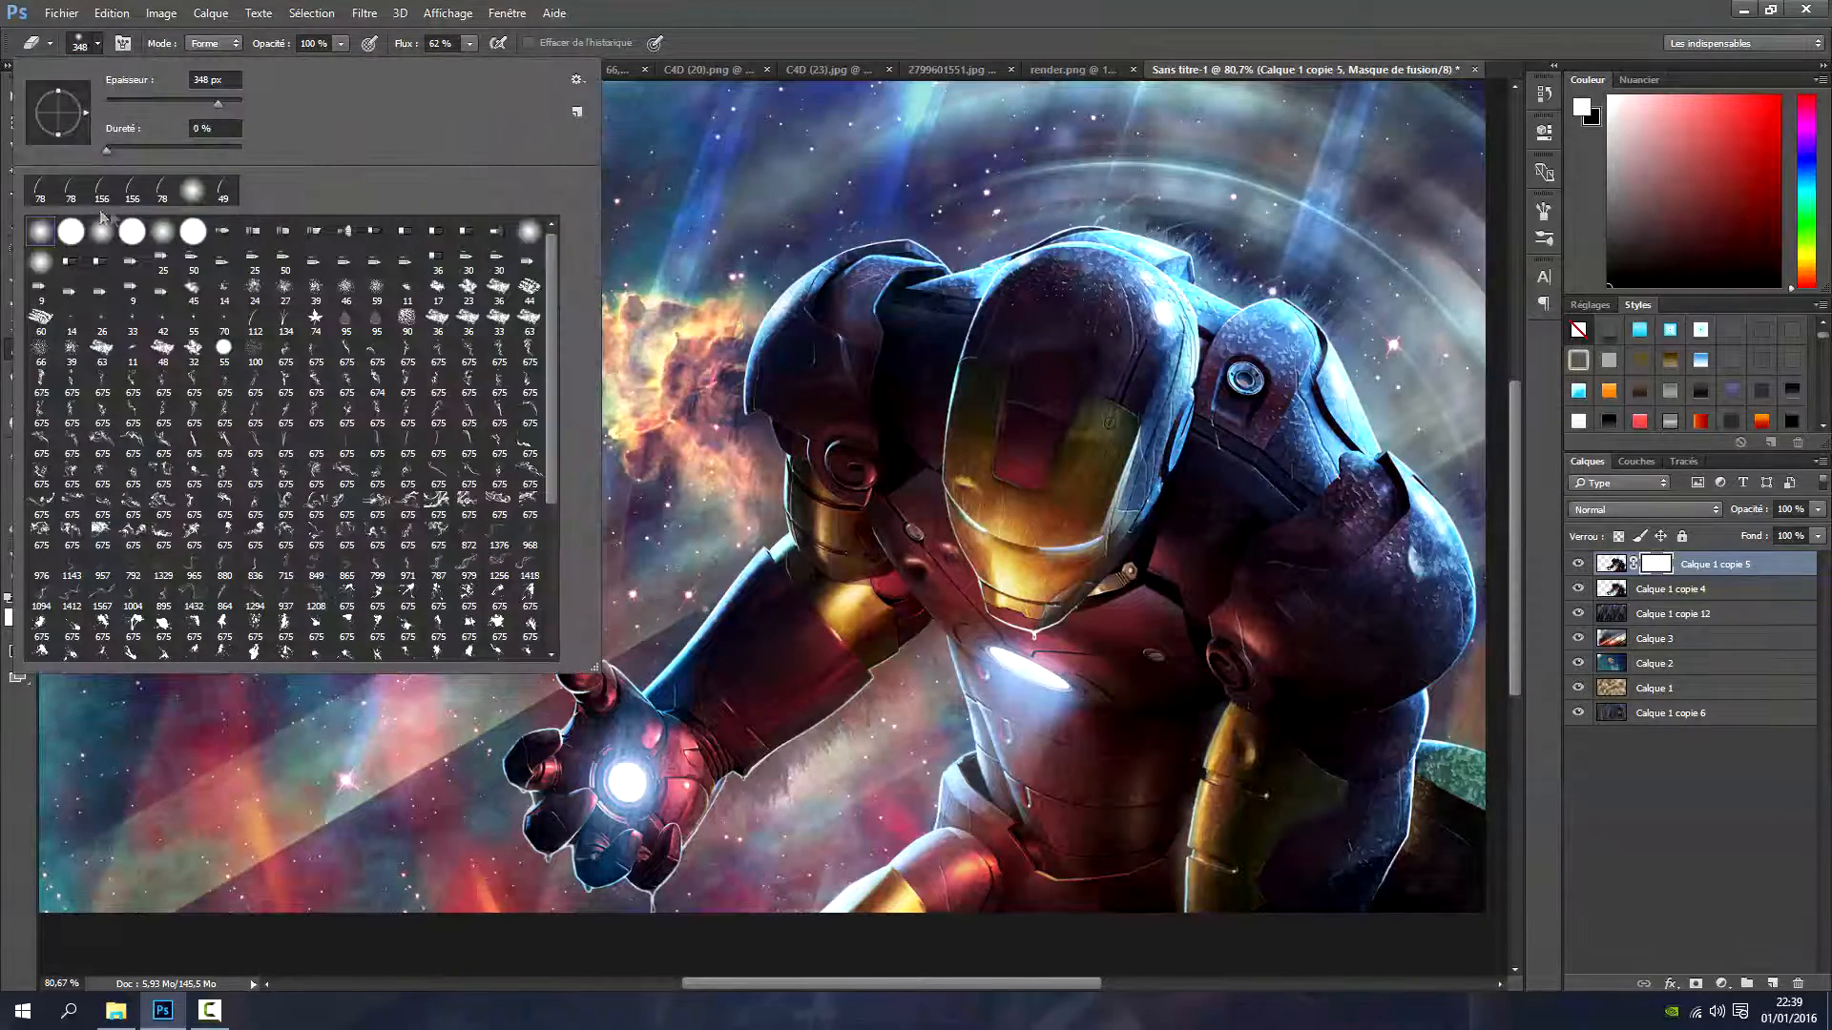
left_click(123, 43)
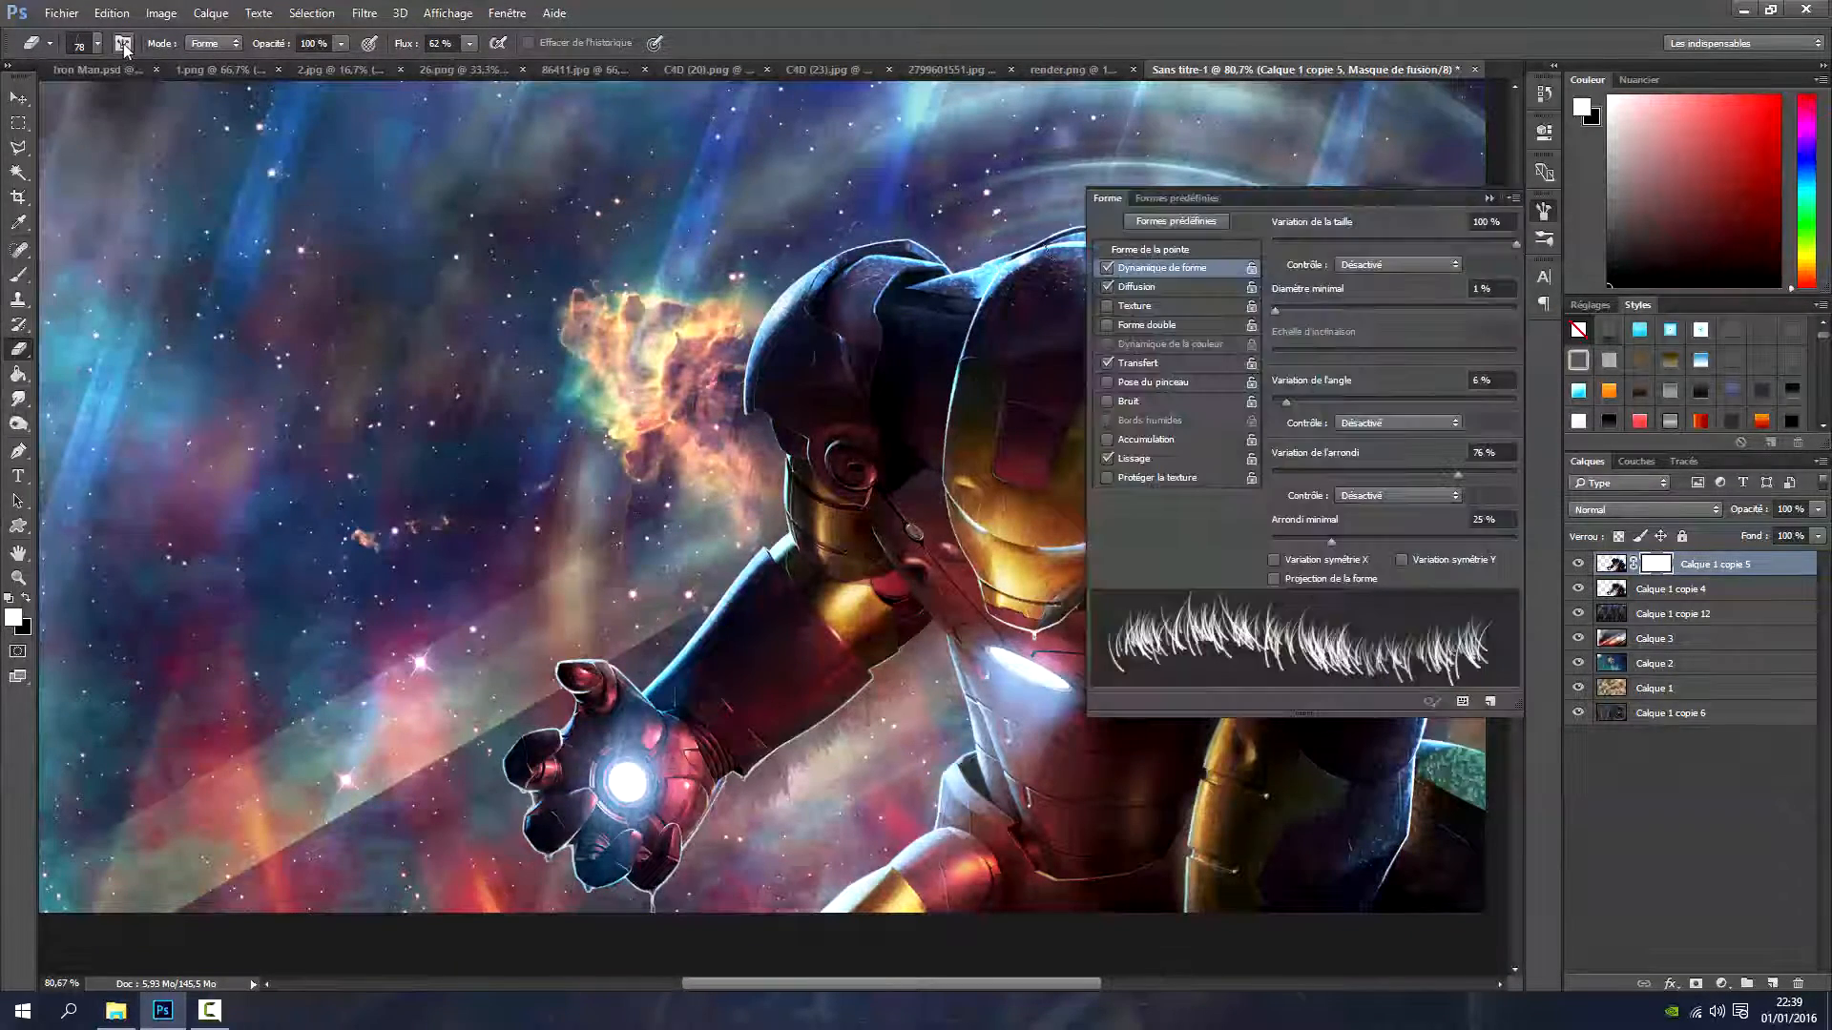
mouse_move(1302, 399)
left_mouse_down()
mouse_move(1319, 394)
mouse_move(1290, 411)
left_mouse_up()
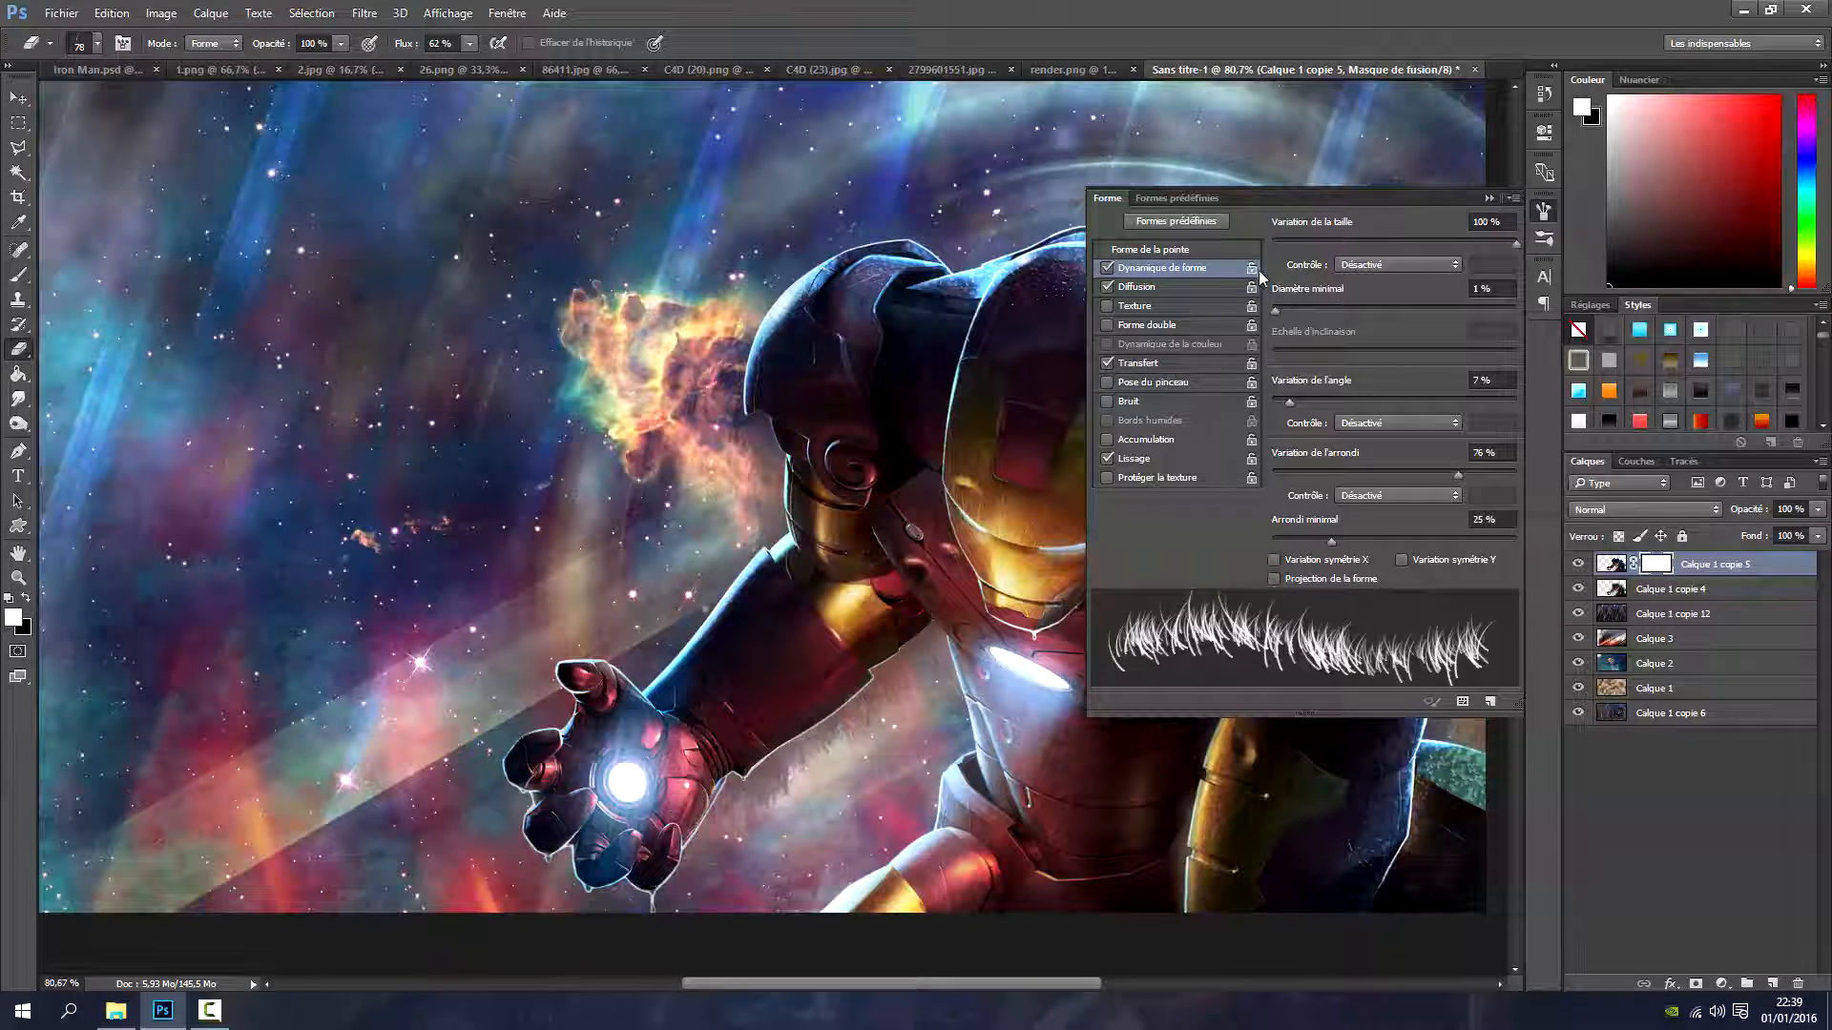
left_click(1544, 211)
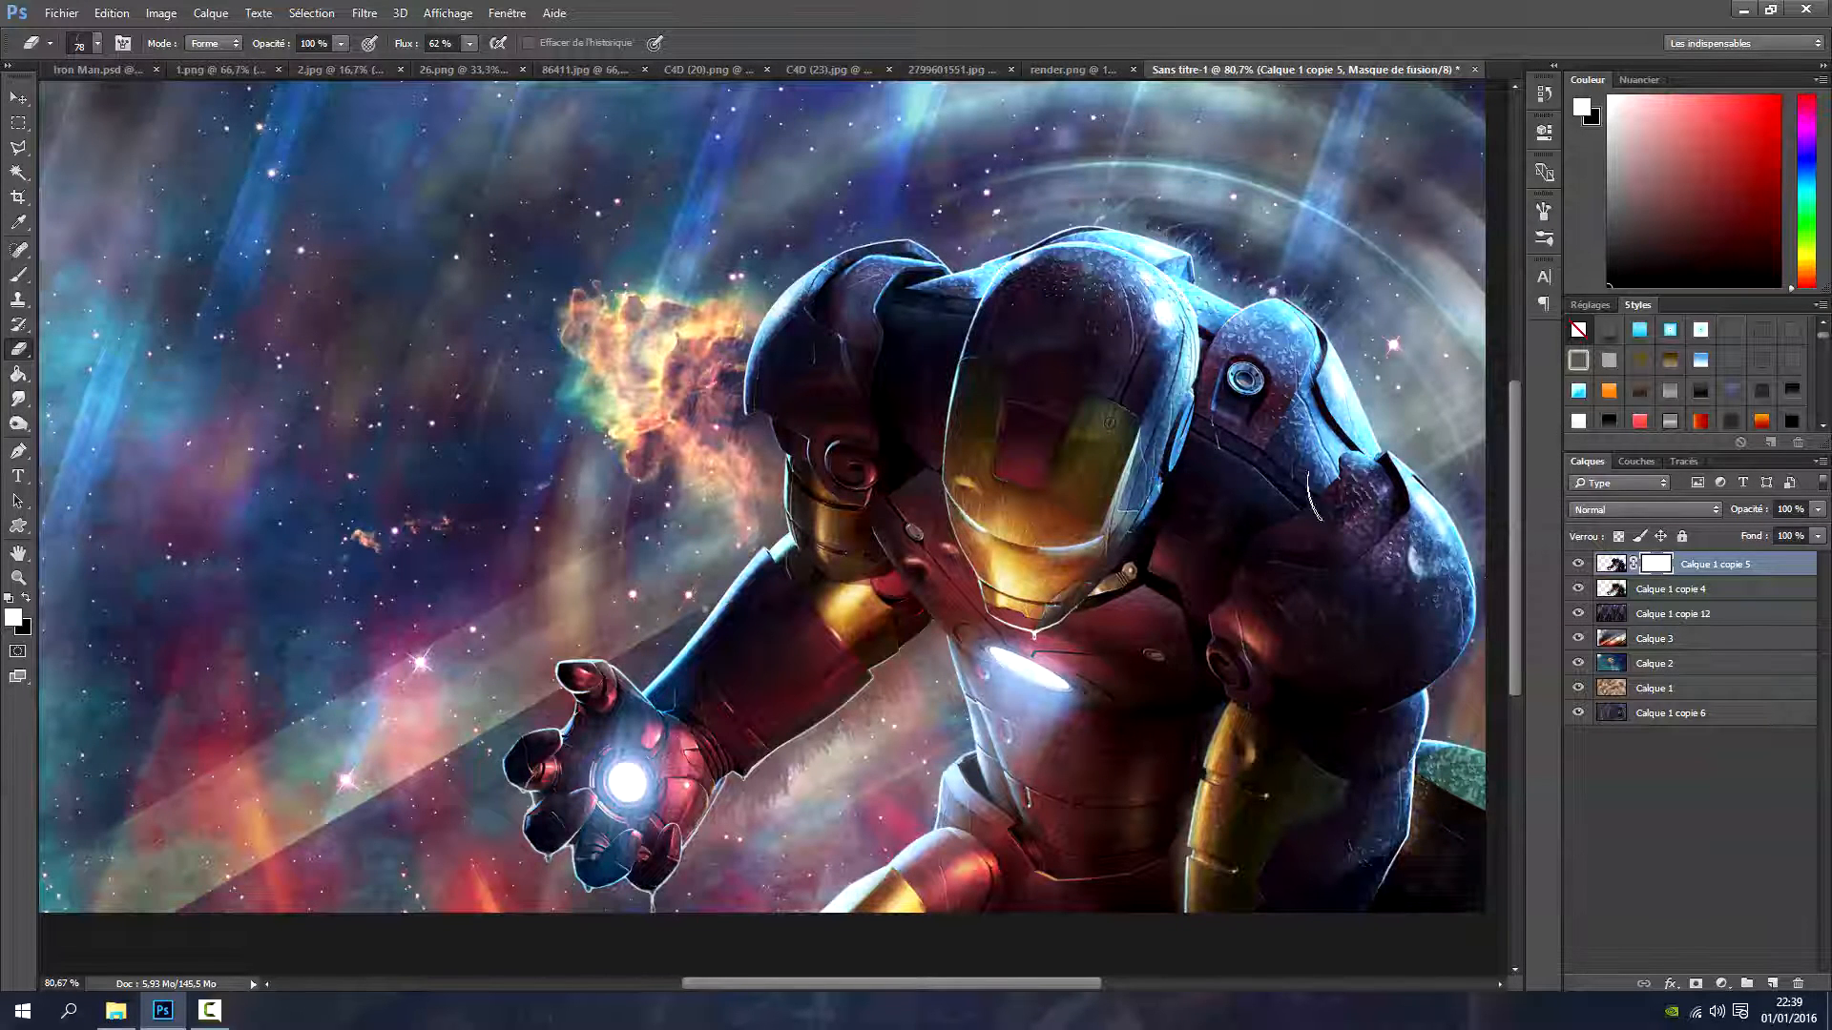
Set the Eraser brush to 31 px and erase the figure's hard edges on the layer mask to blend them into the smudges
left_click(99, 48)
left_click(117, 99)
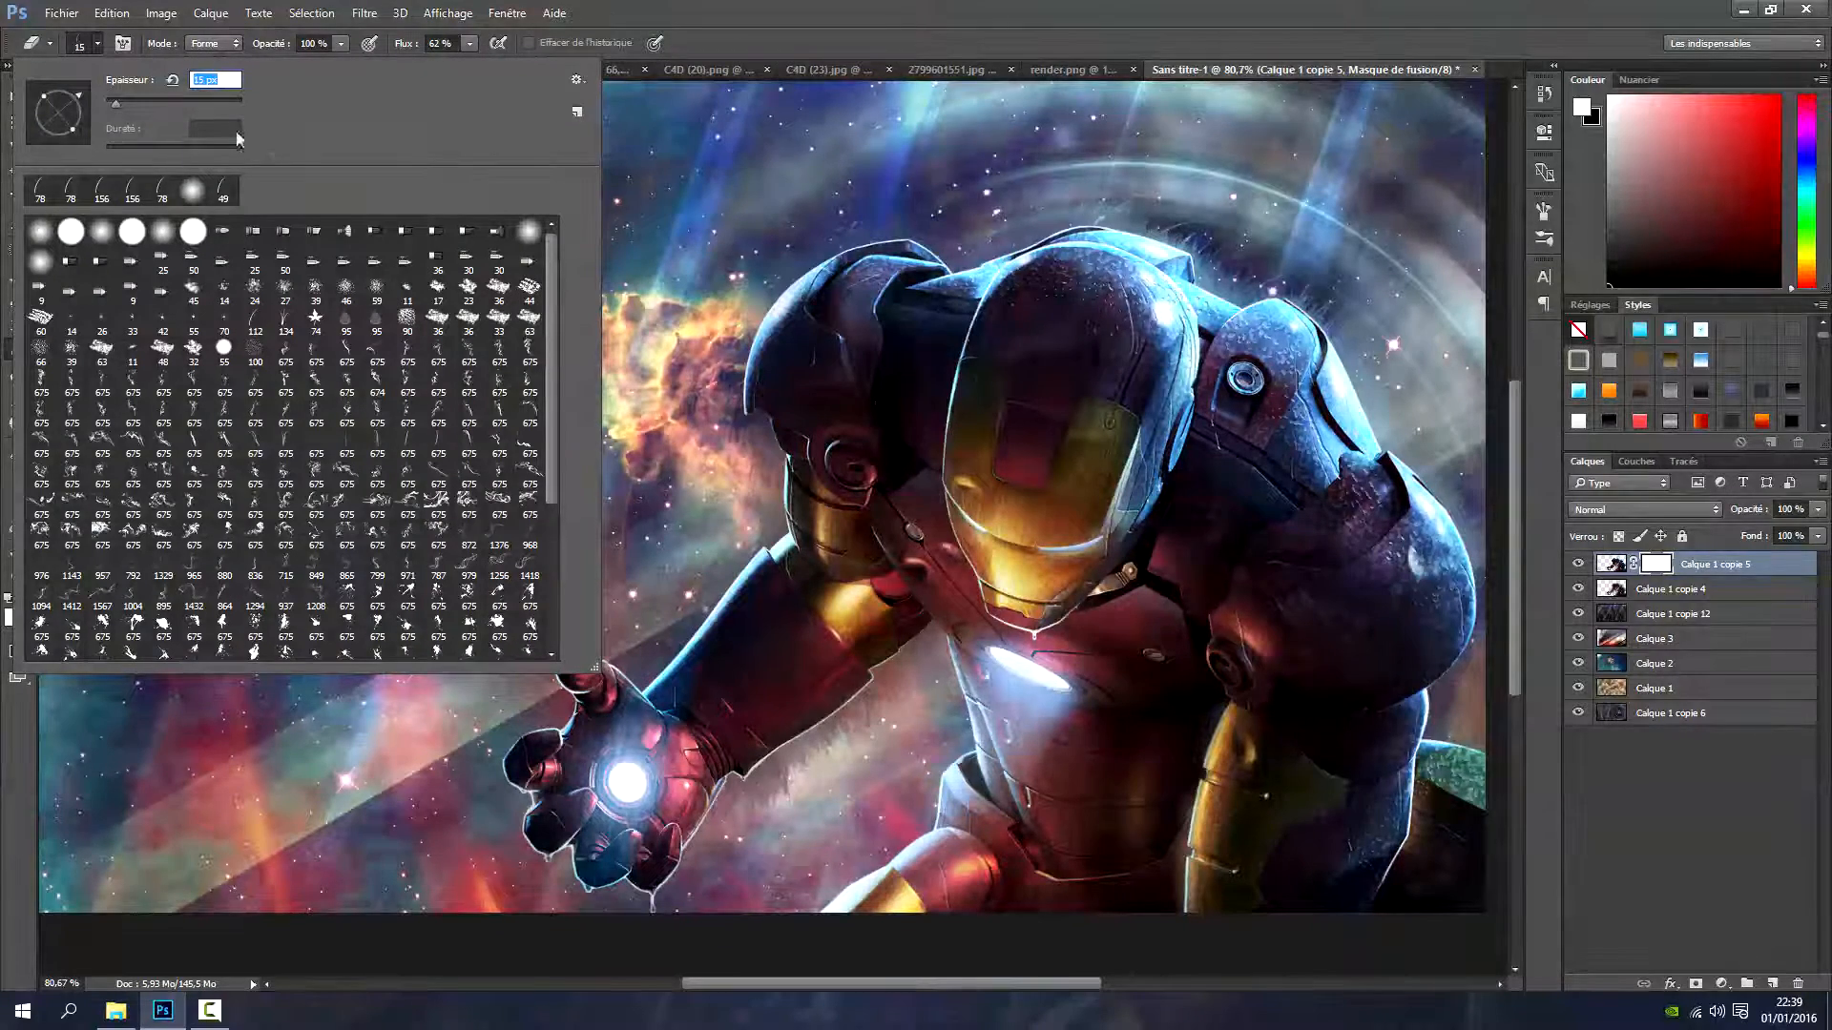
left_click_drag(129, 105, 126, 103)
key("Return")
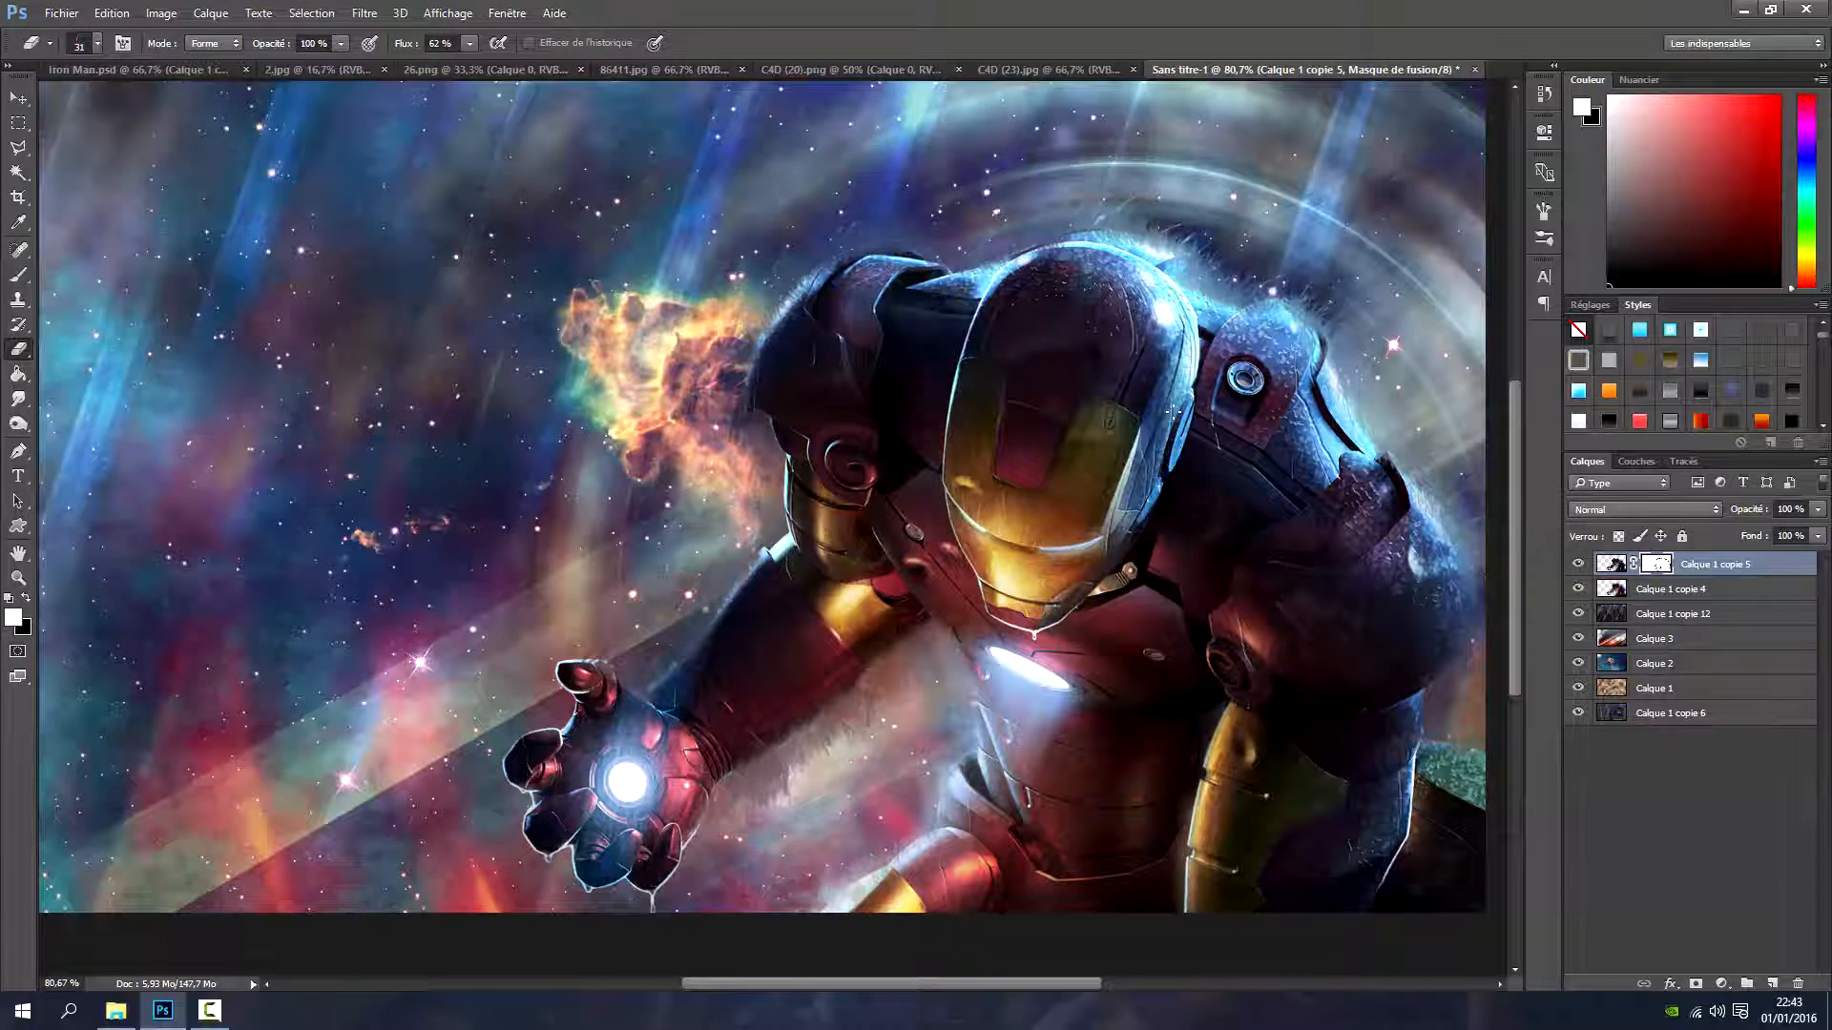
Duplicate the masked layer Calque 1 copie 5 and delete the layer mask from the duplicate
right_click(1710, 565)
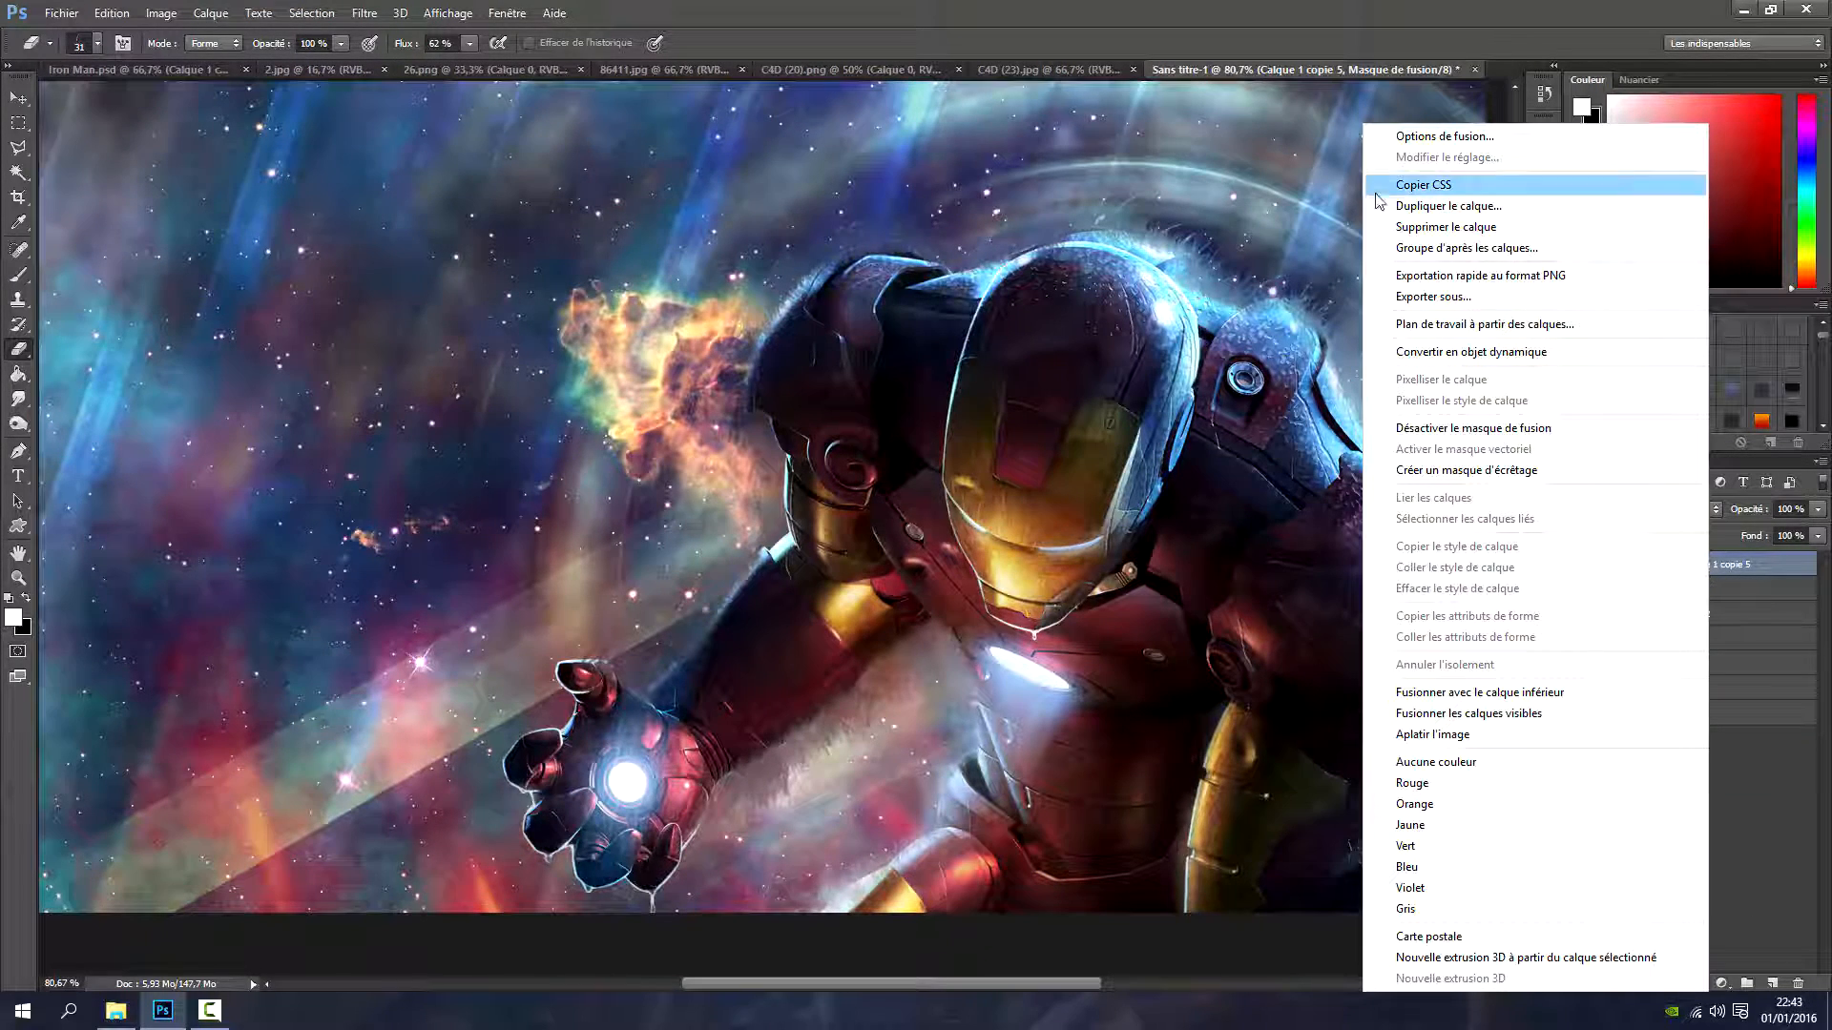
left_click(1426, 205)
left_click(1084, 313)
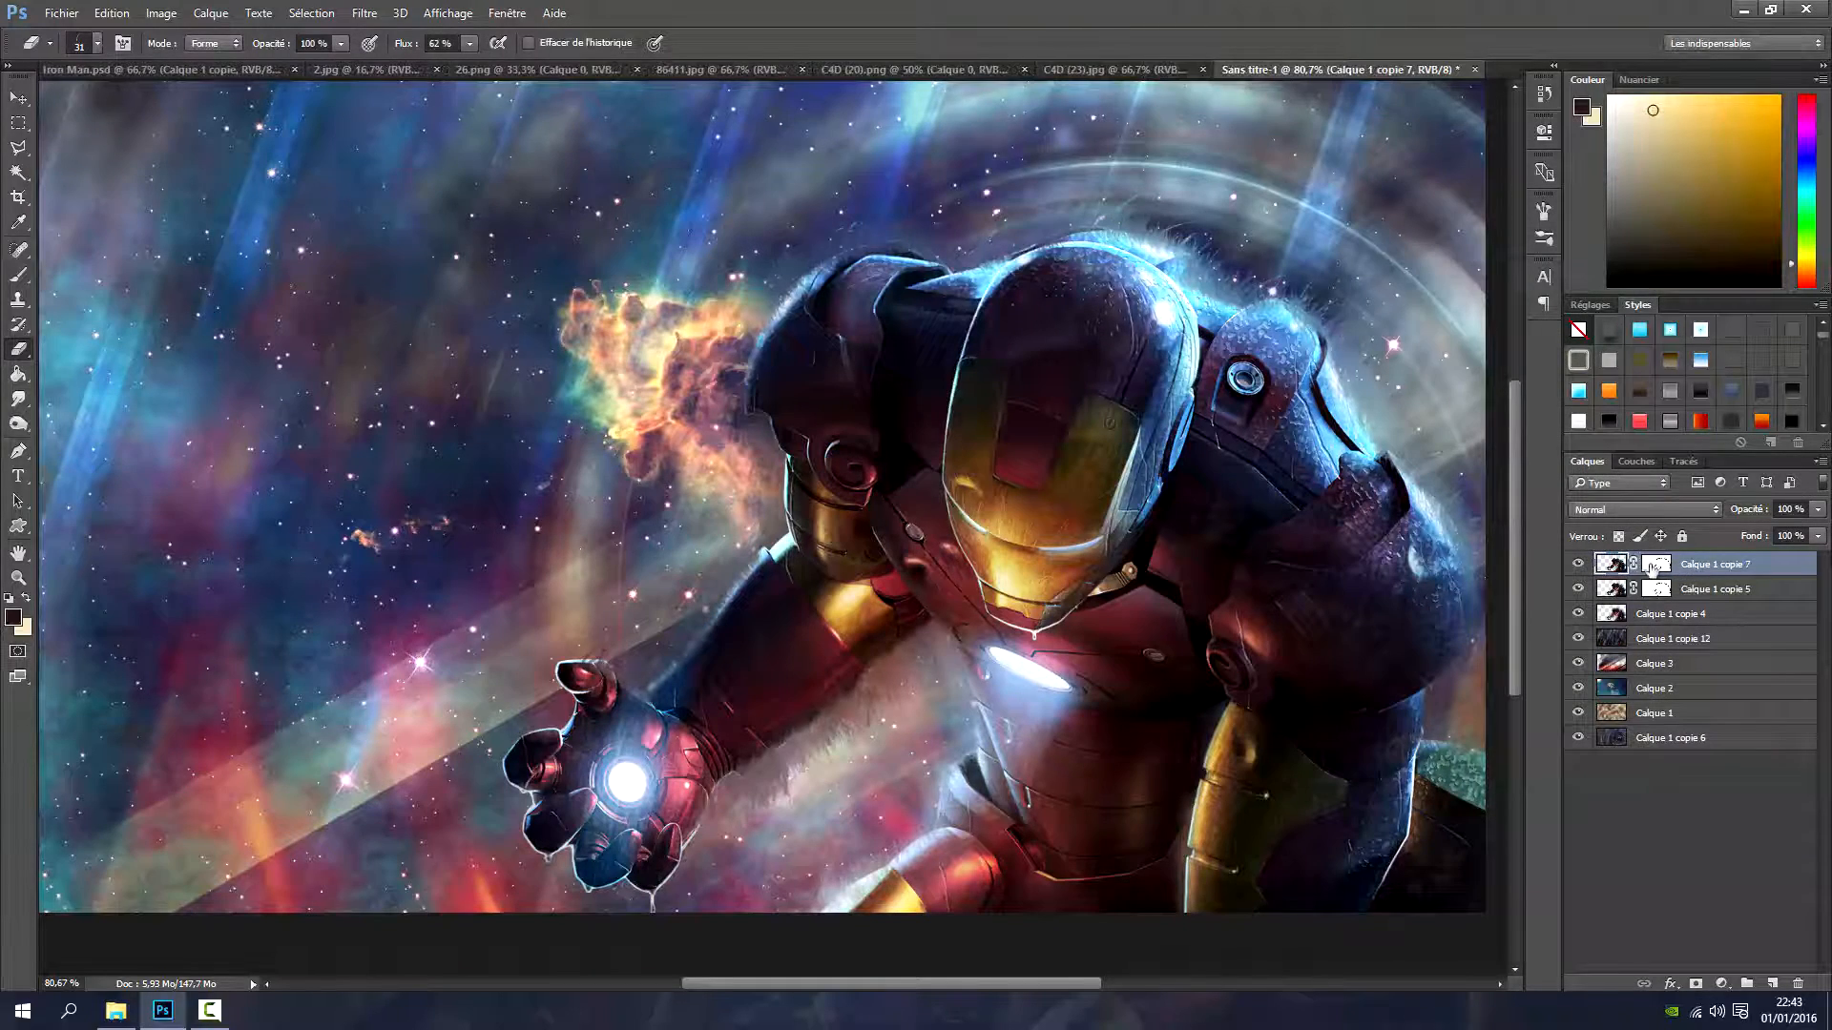
right_click(1655, 567)
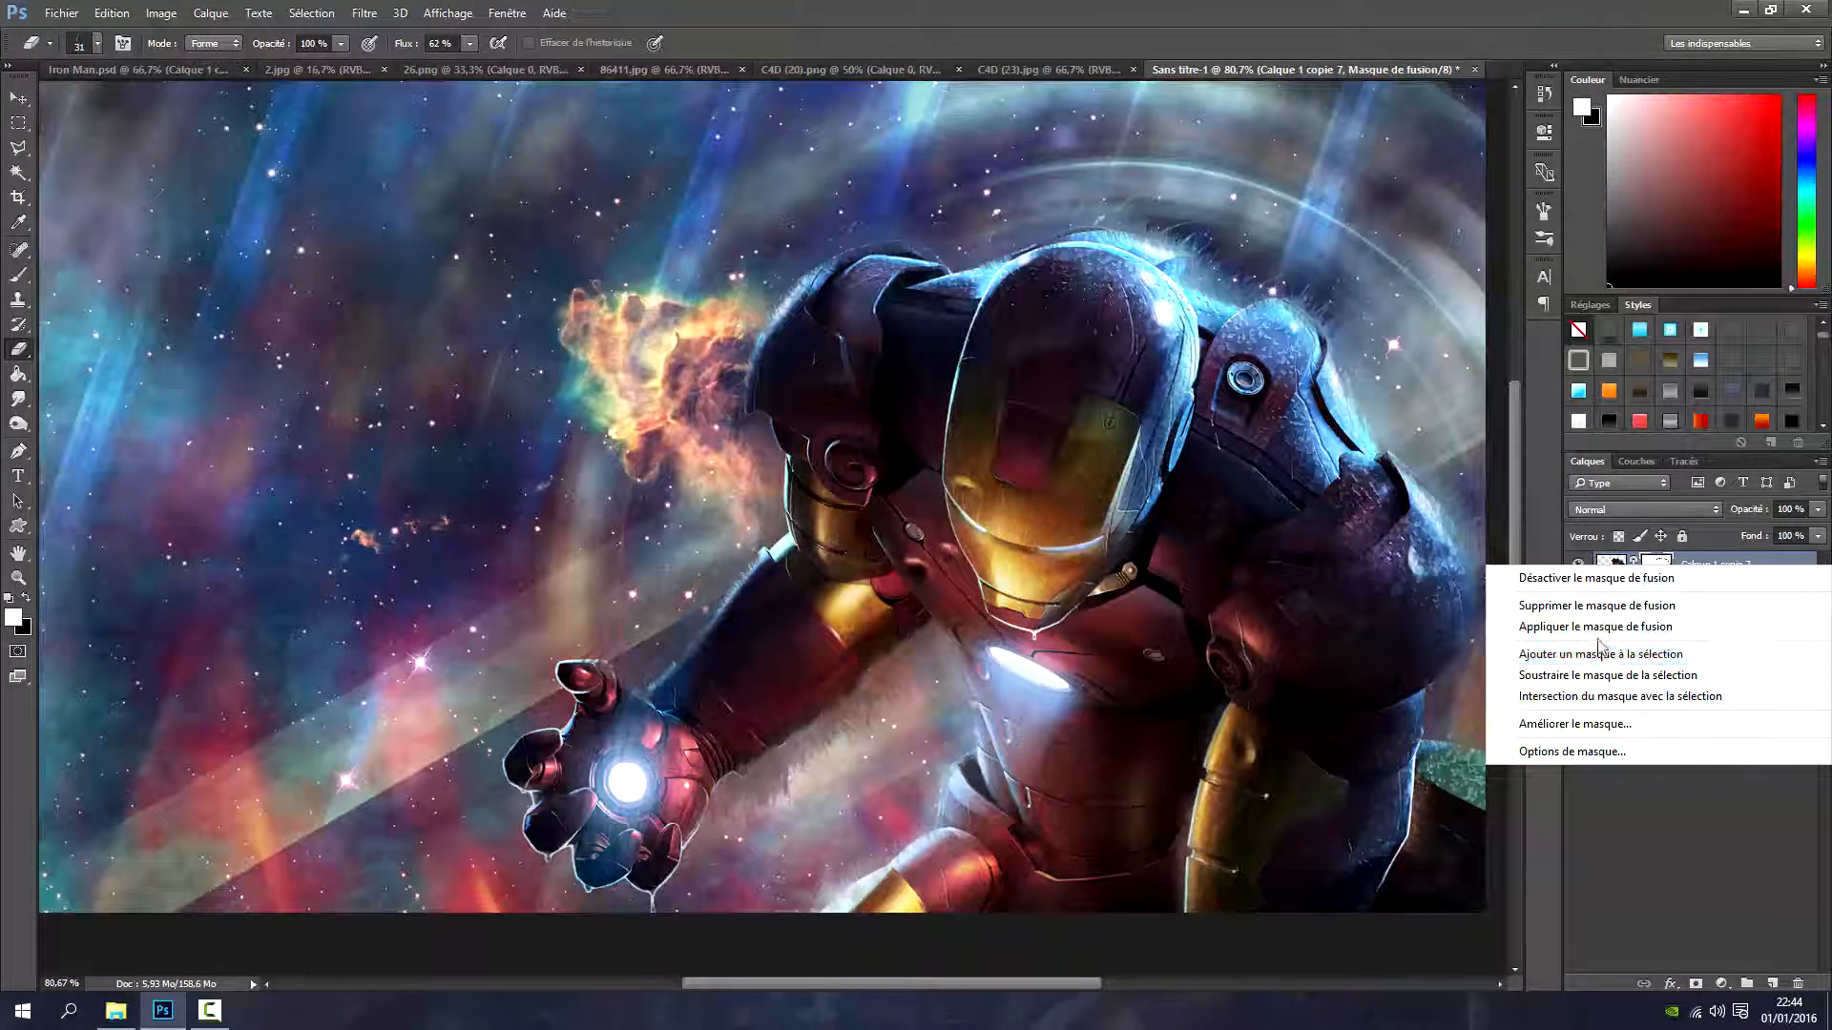
left_click(1597, 606)
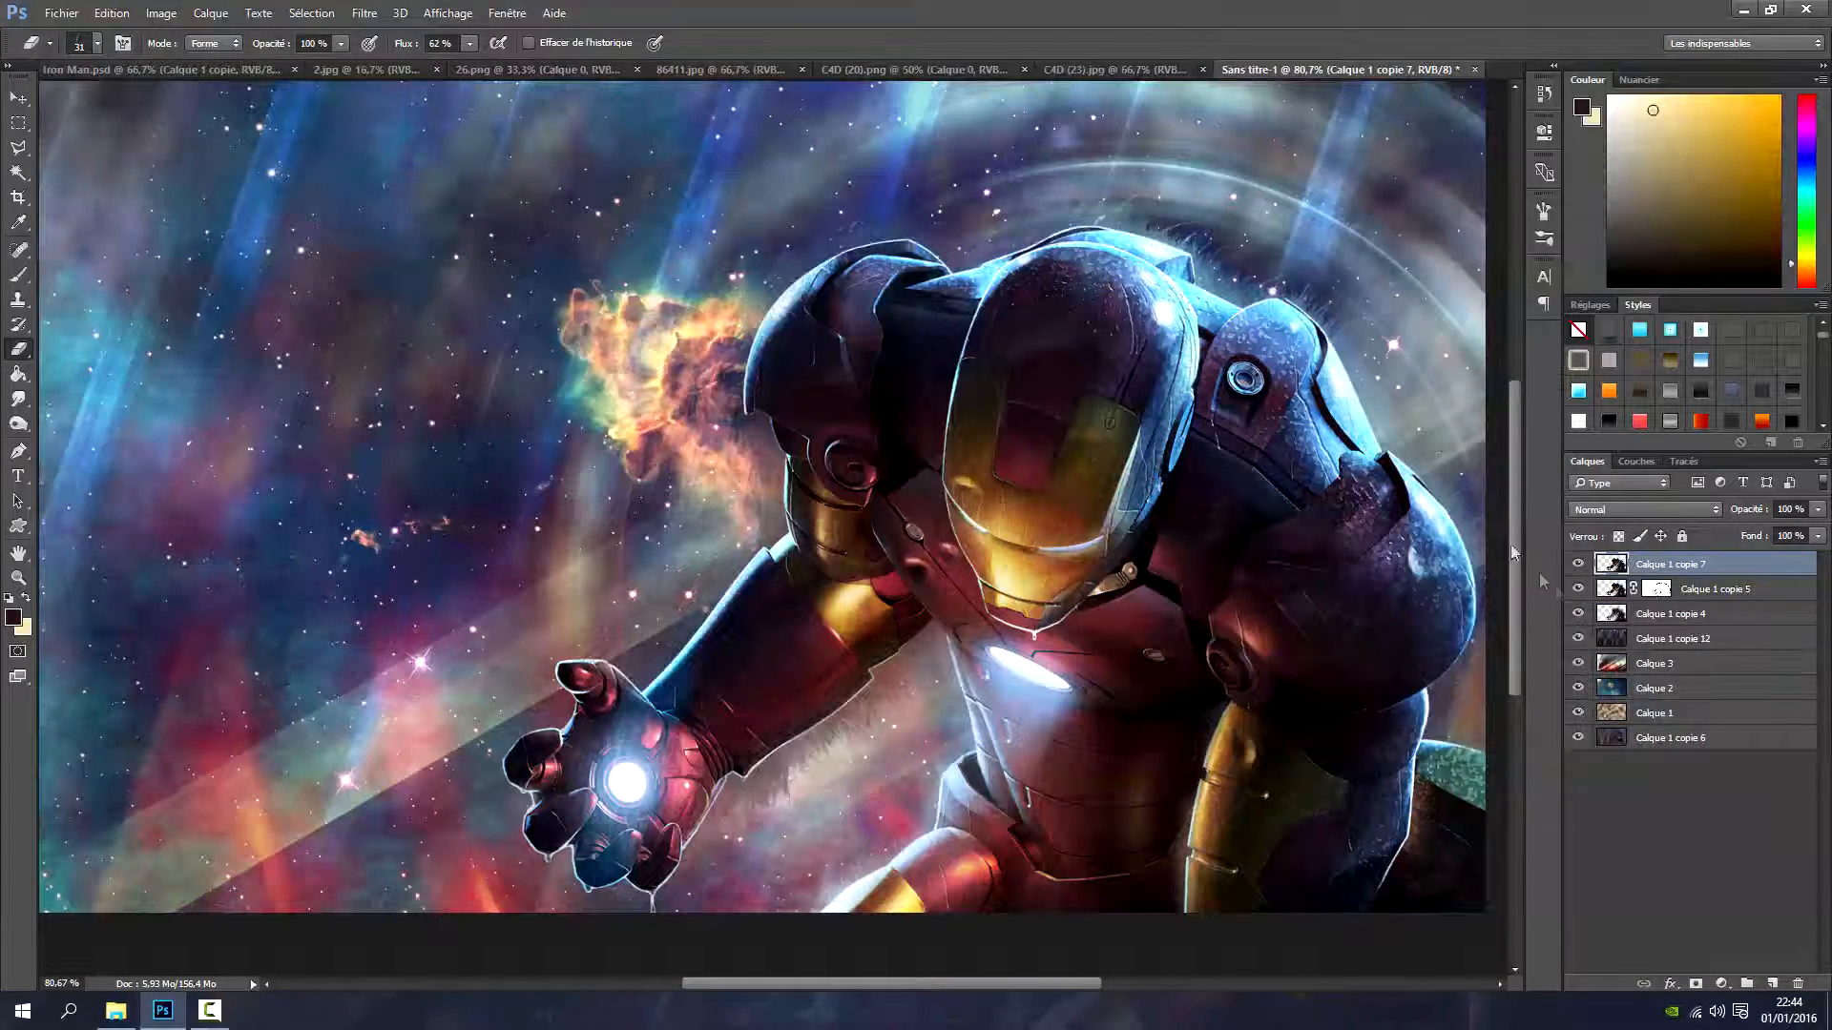
Set up the Smudge tool with the 60 px chalk brush tip
left_click(21, 399)
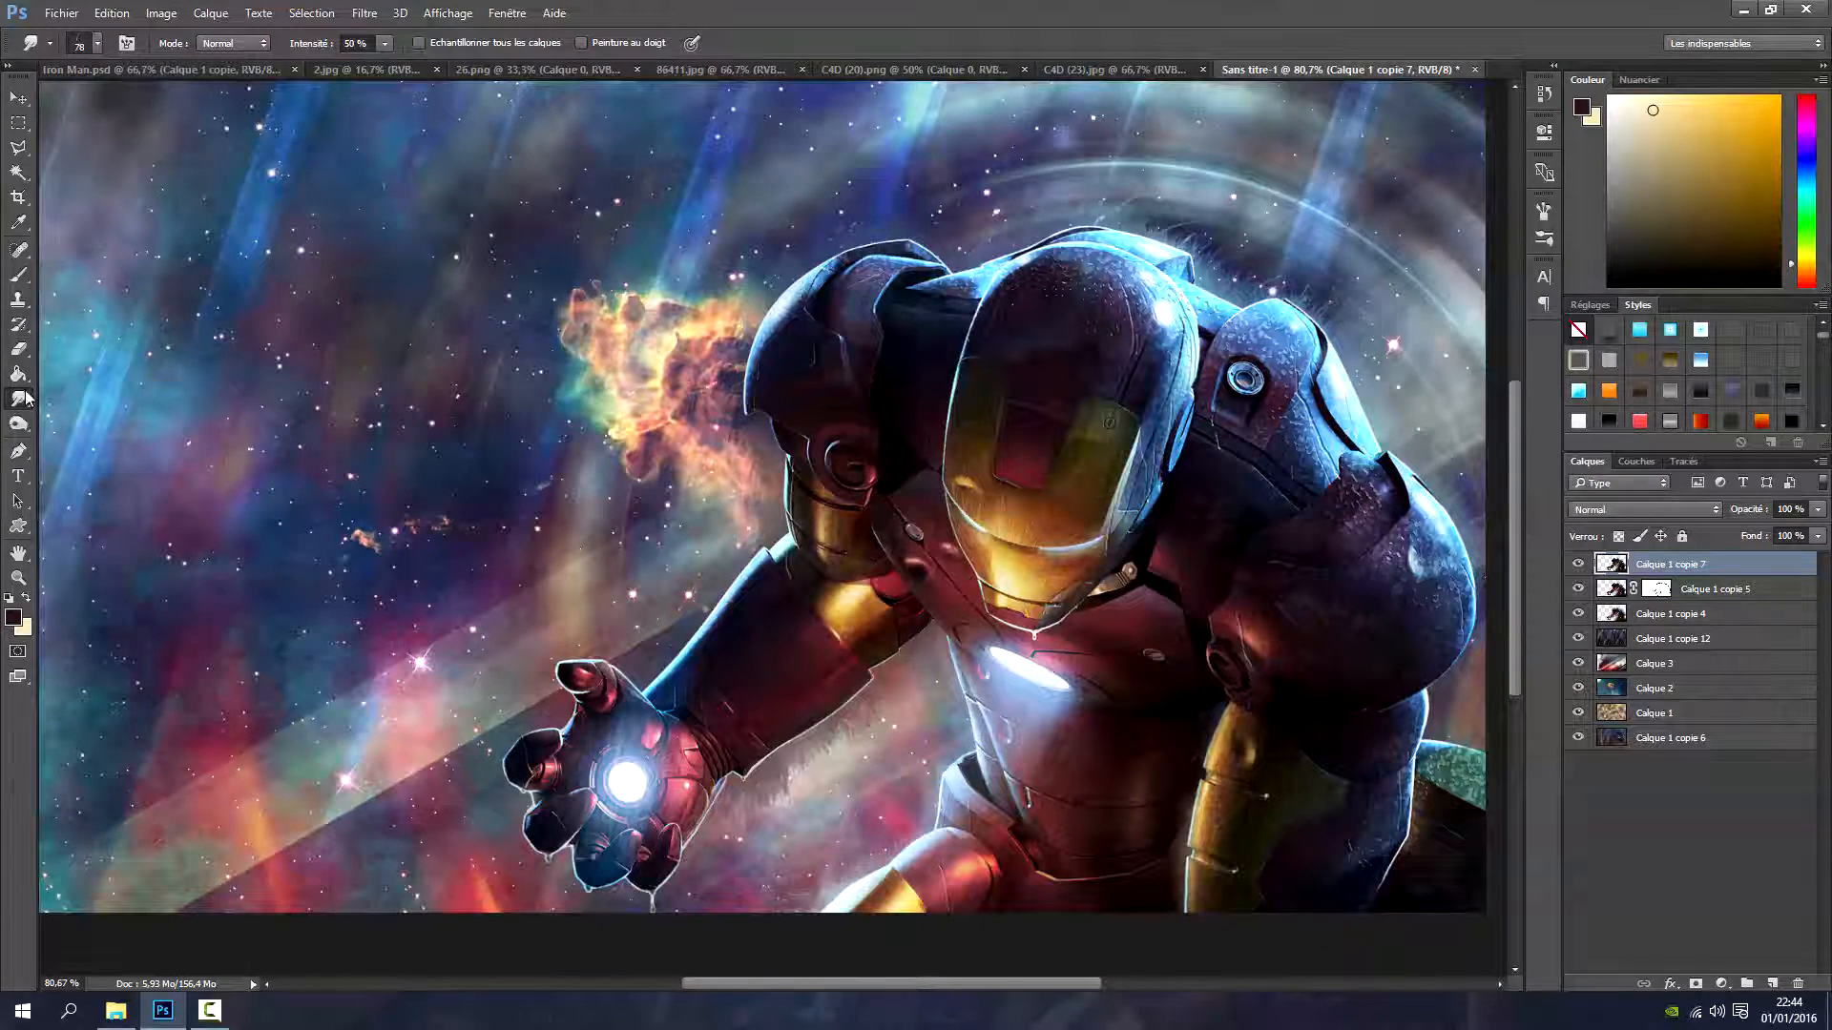
left_click(98, 43)
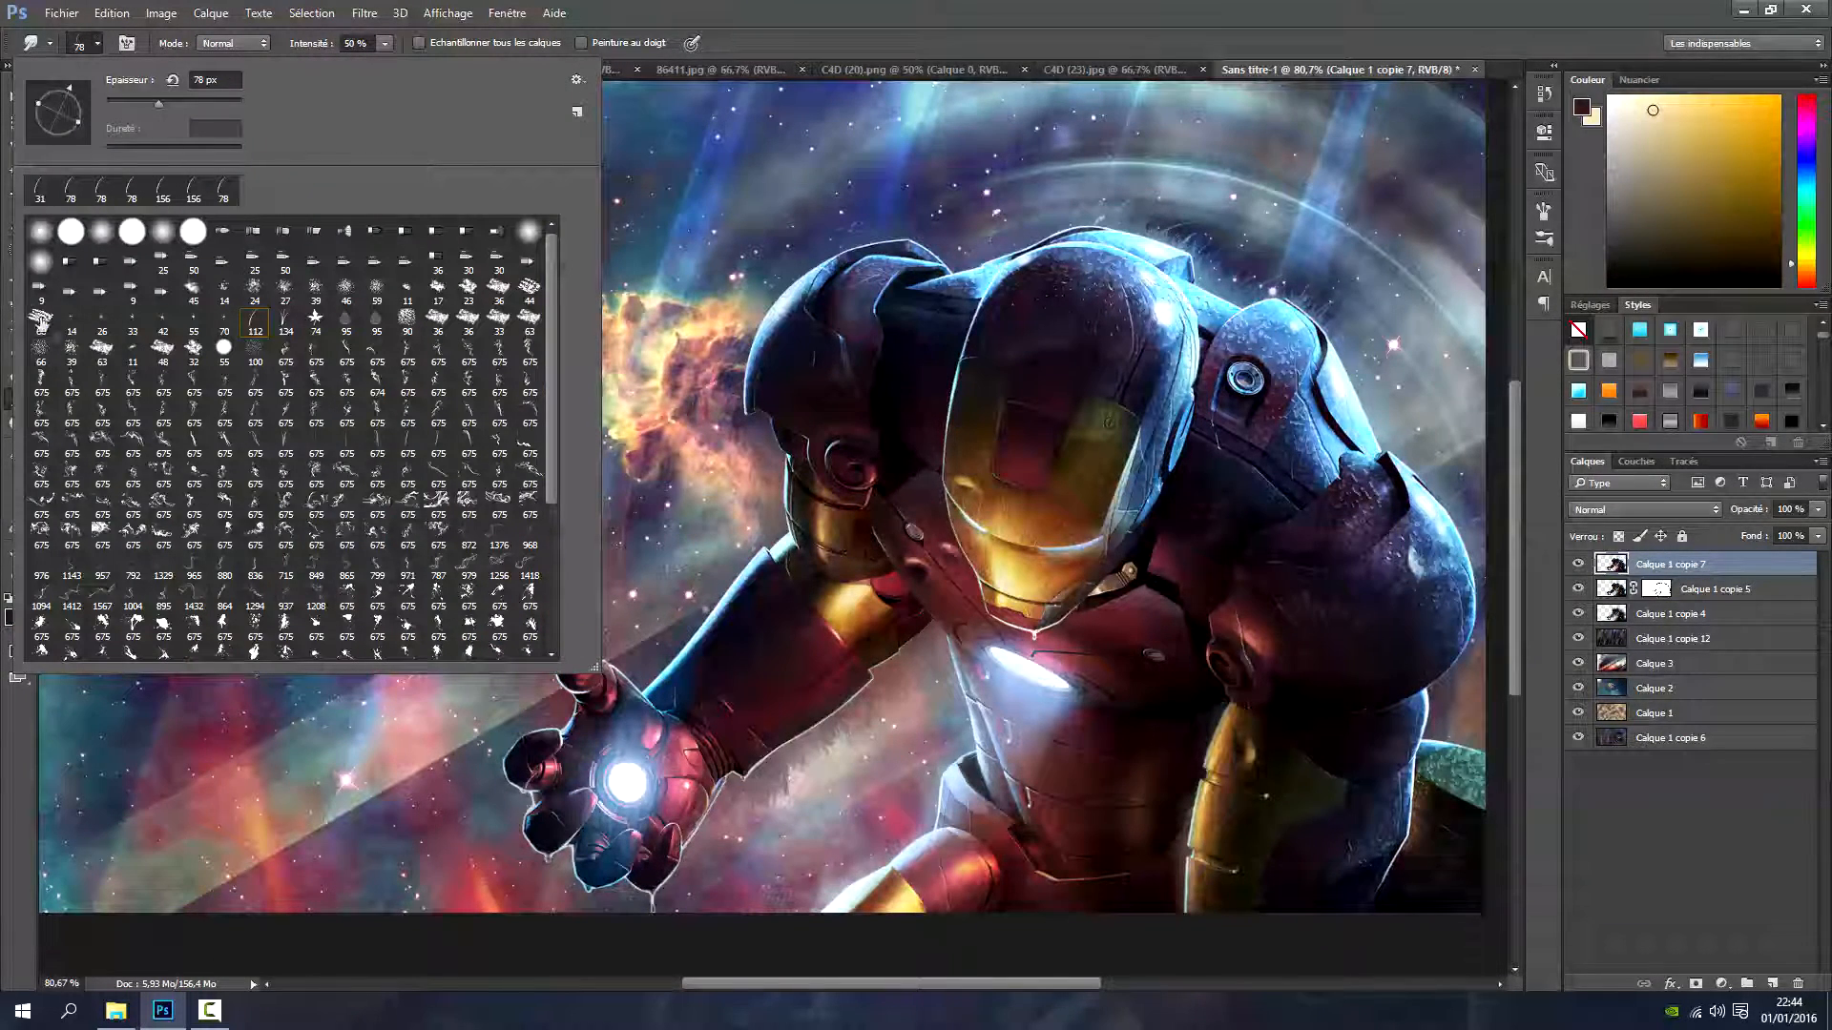
left_click(43, 324)
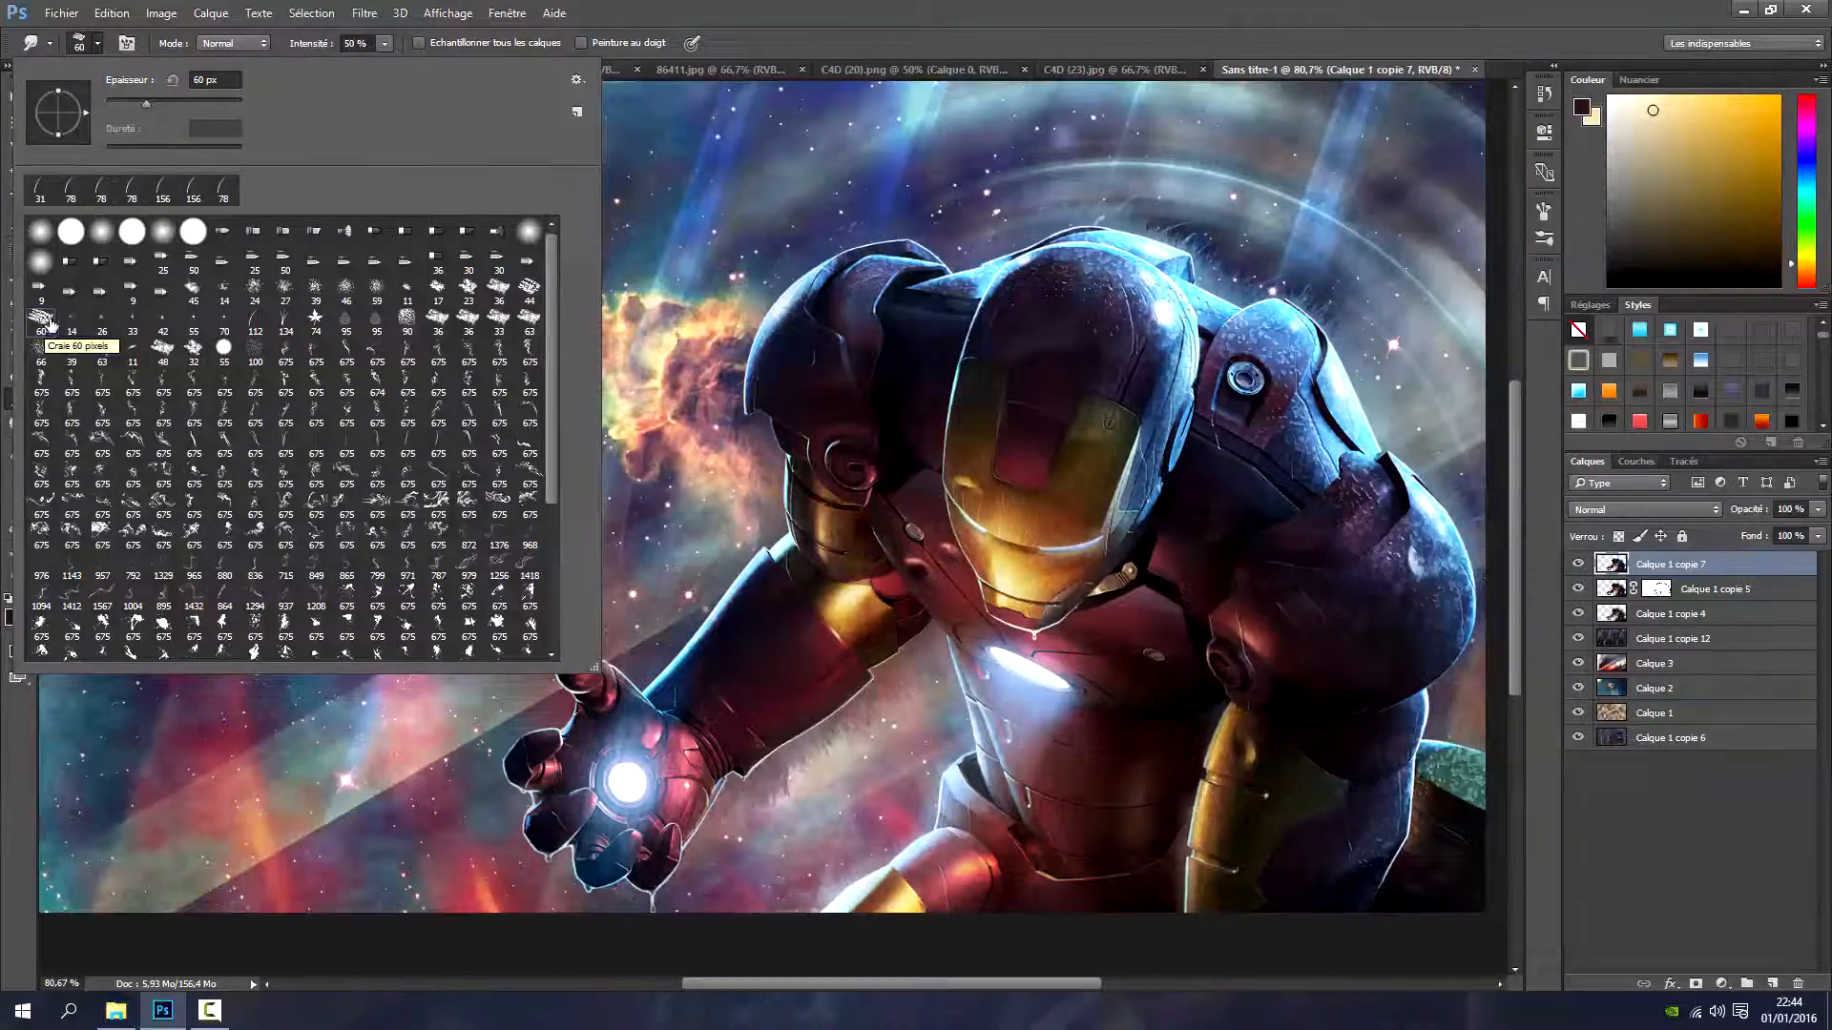
Enable shape dynamics for the Smudge brush with size, angle and roundness variation at 100 % and minimum roundness at 1 %
left_click(126, 43)
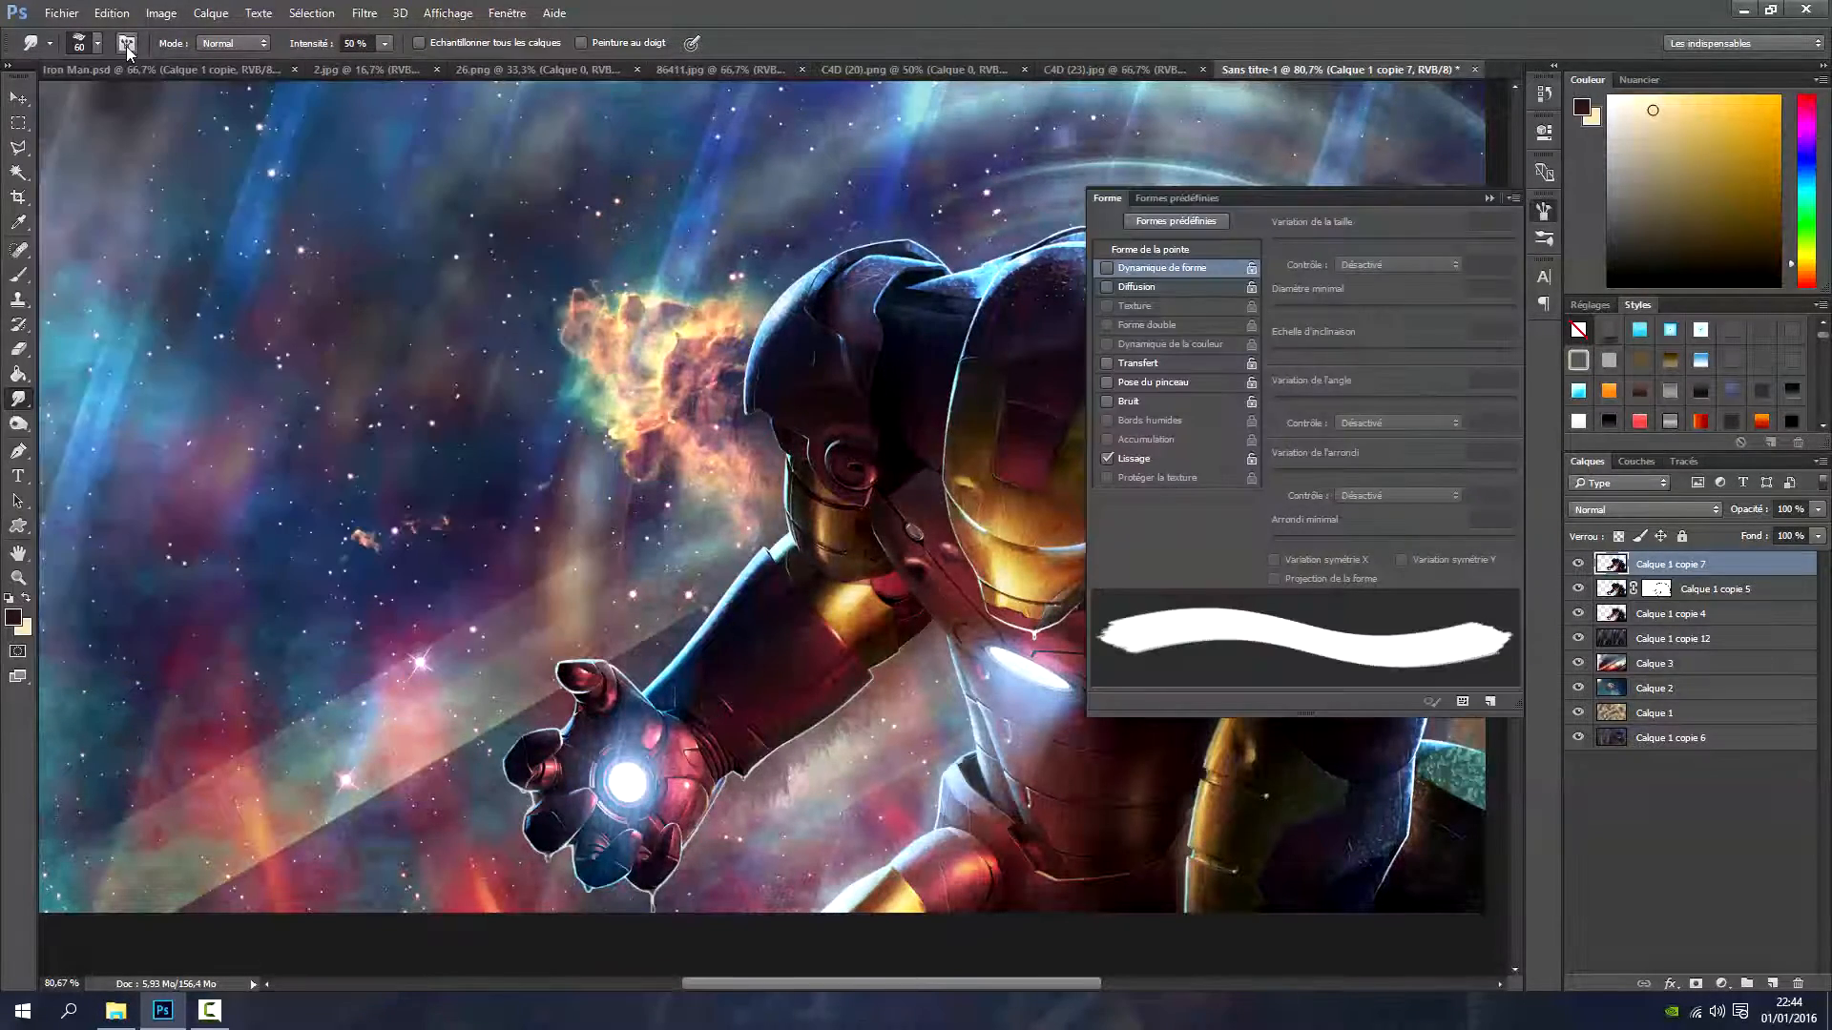
left_click(1159, 267)
left_click_drag(1301, 245, 1554, 242)
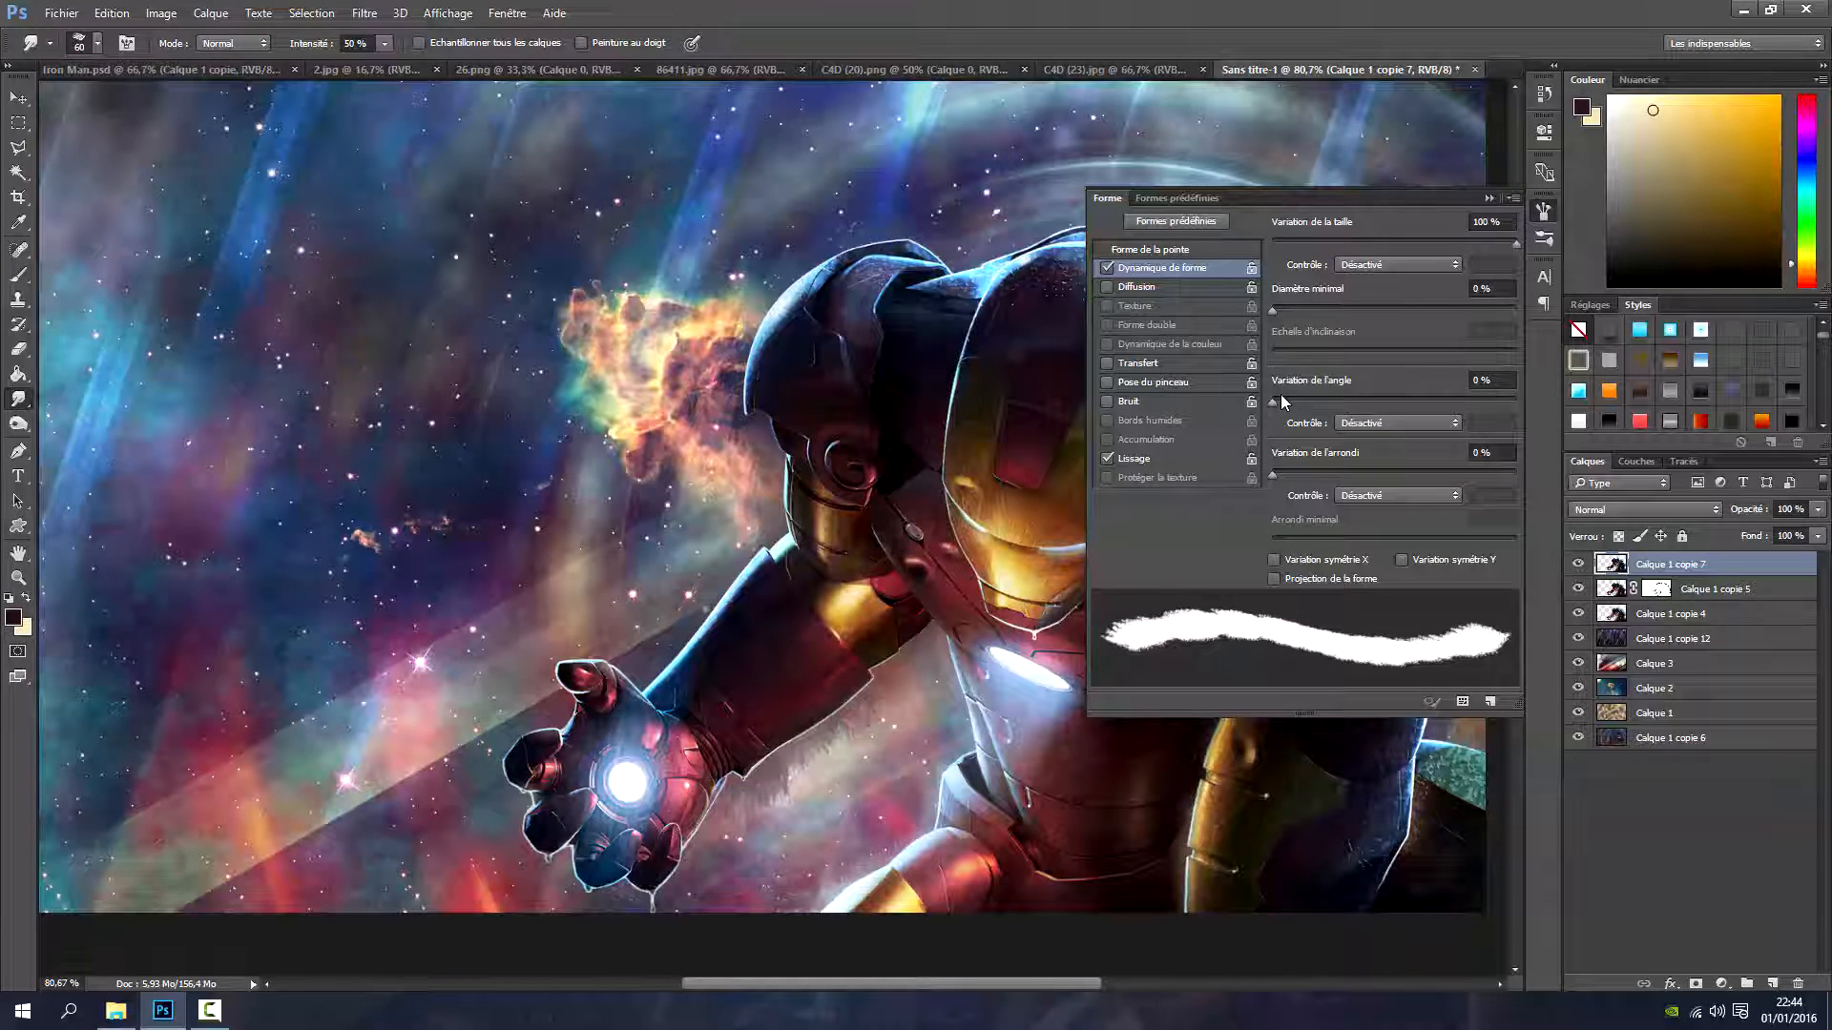
left_click_drag(1277, 398, 1540, 380)
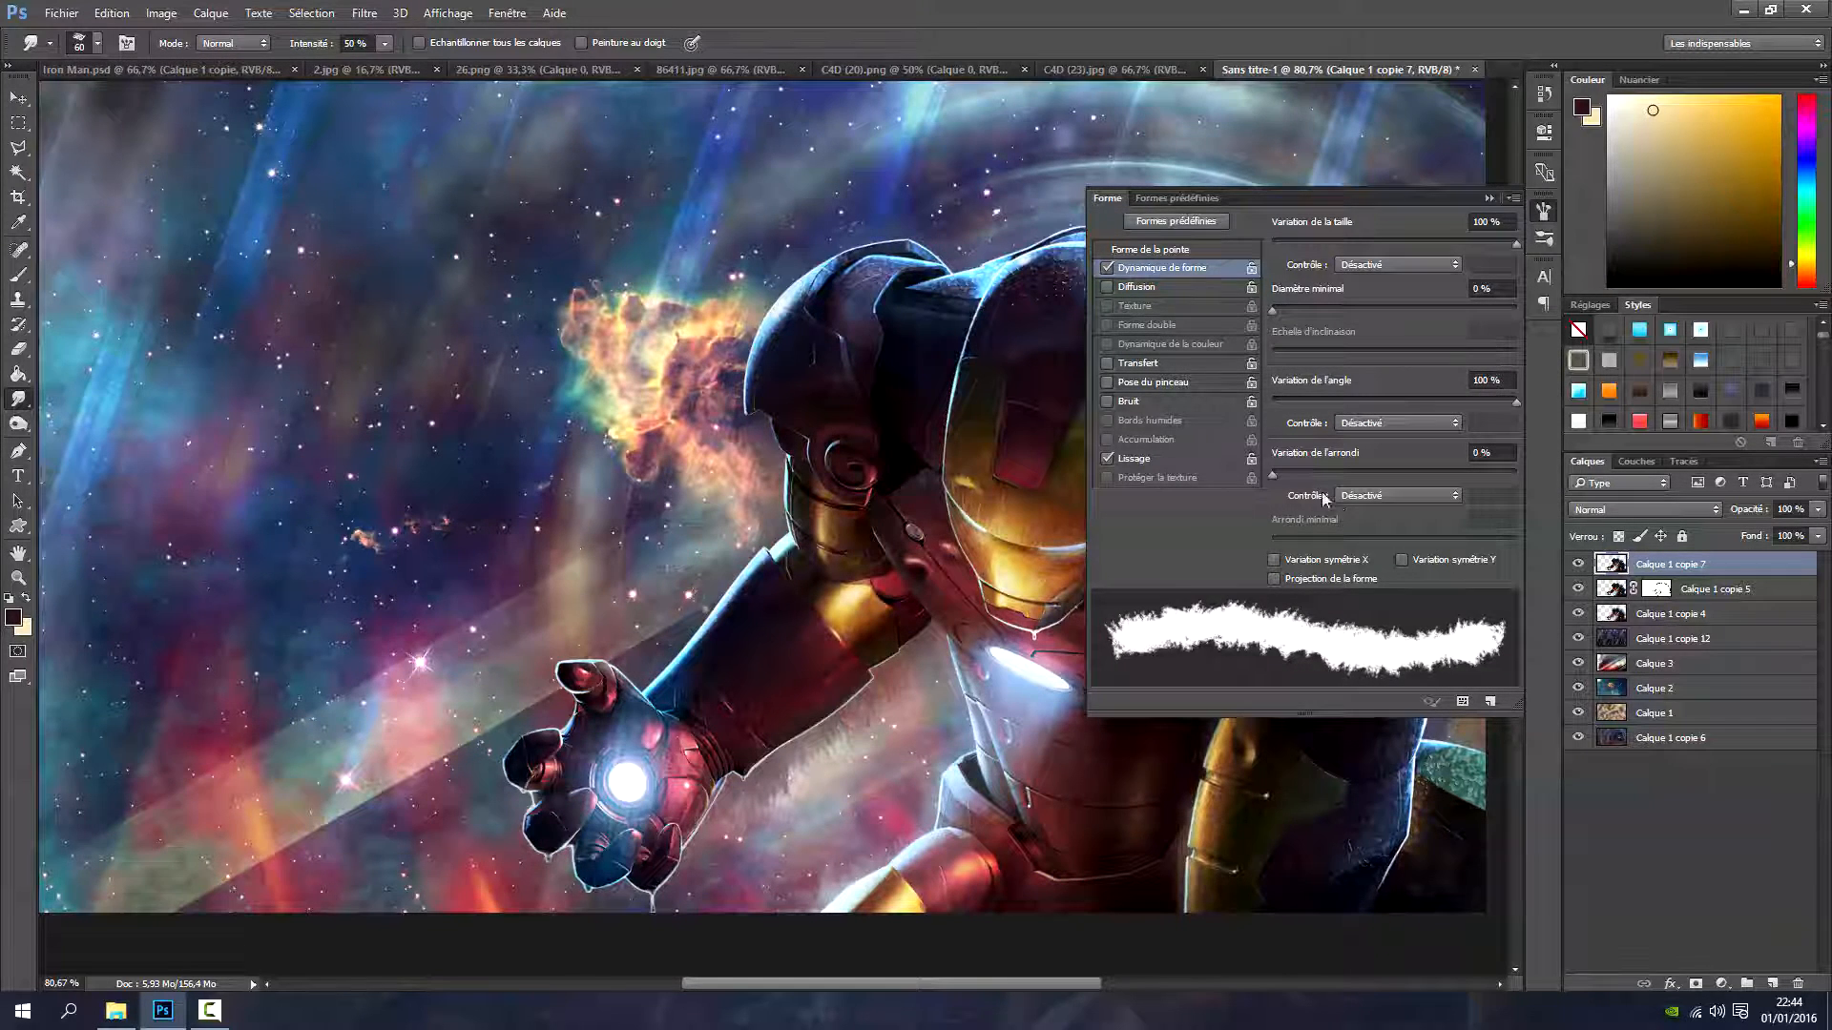
left_click_drag(1274, 472, 1542, 474)
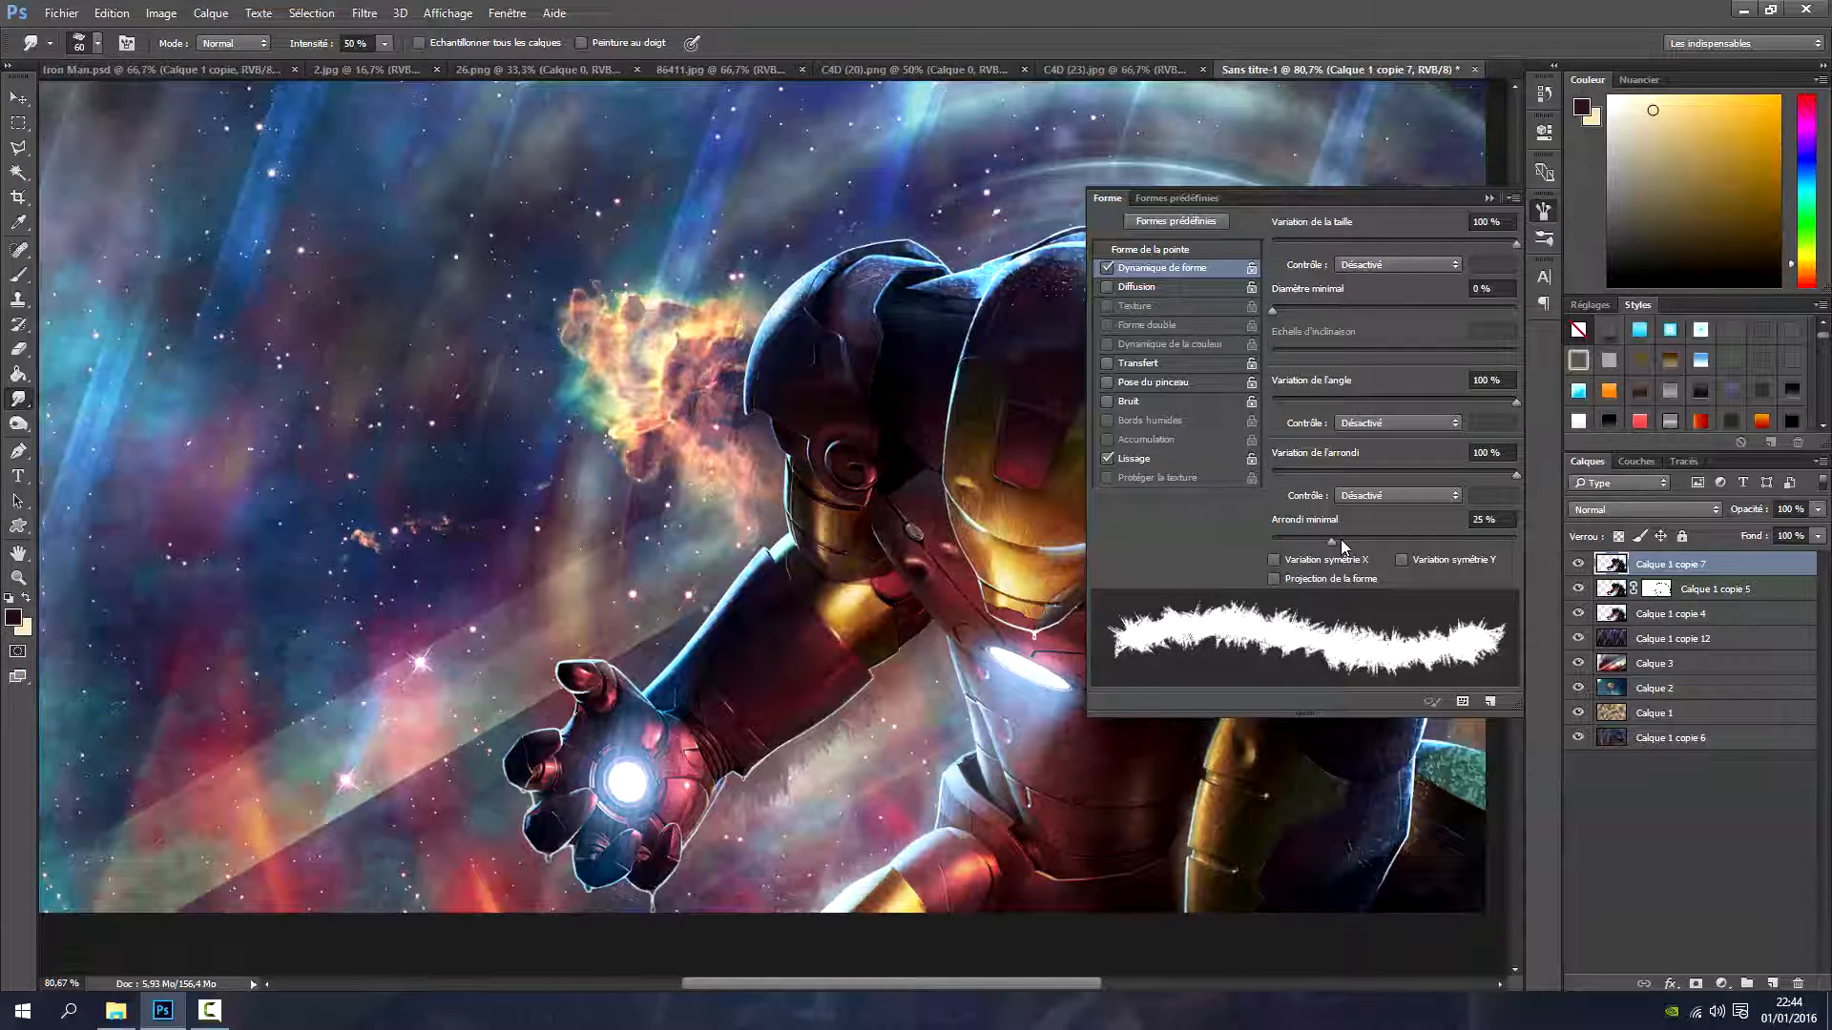
left_click_drag(1329, 541, 1255, 546)
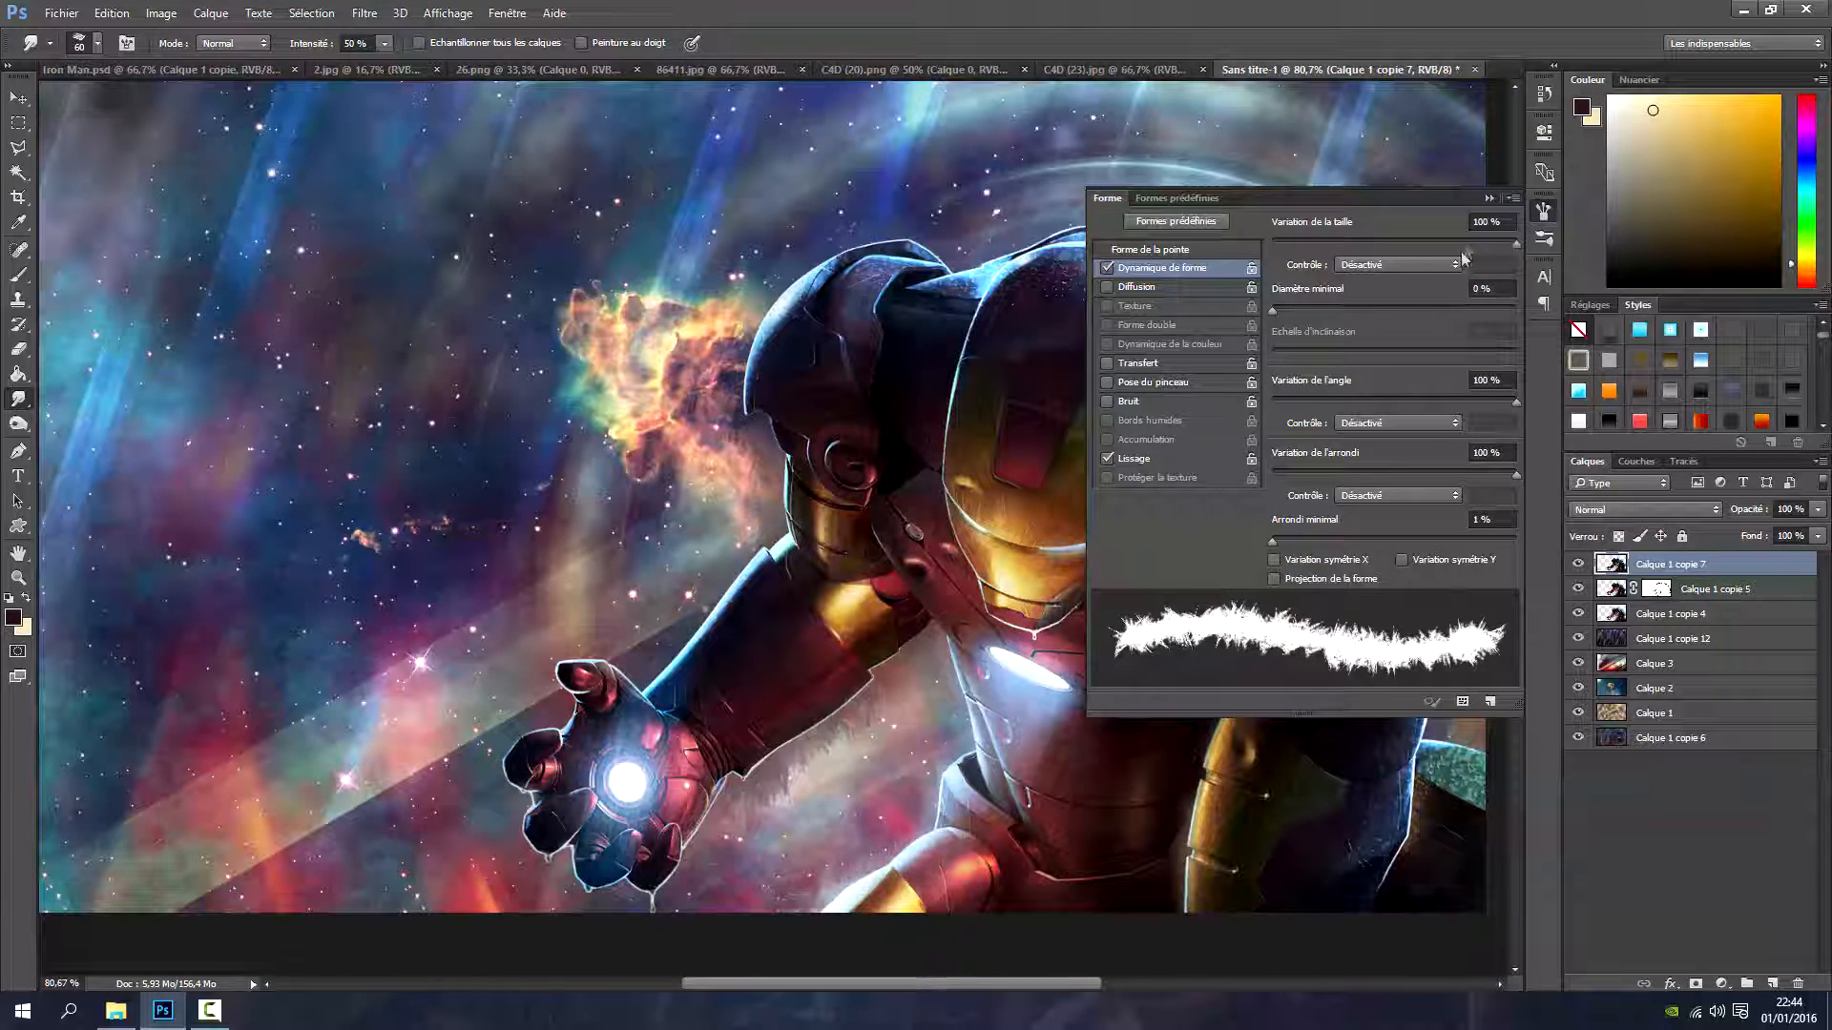
left_click(1487, 198)
Enable scattering (Diffusion) for the Smudge brush and adjust its amount to a low setting
key("F5")
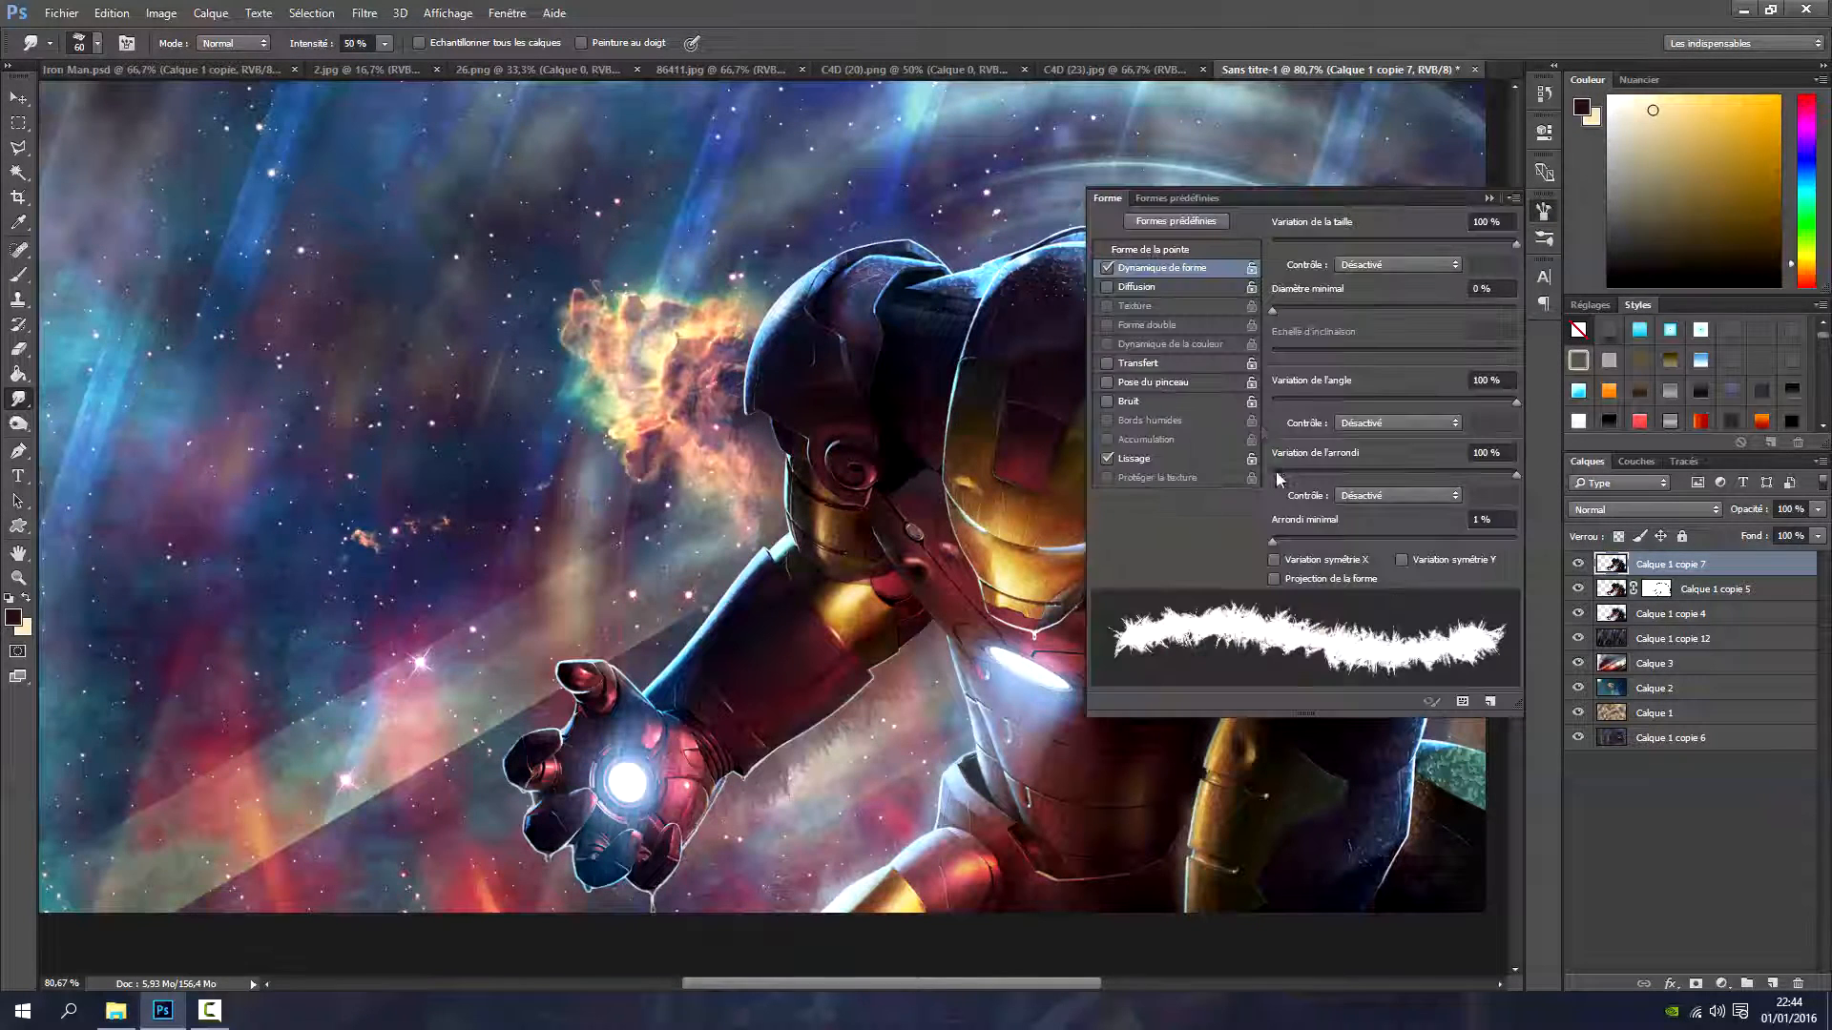
left_click(1148, 286)
left_click_drag(1272, 245, 1309, 247)
left_click_drag(1279, 313, 1280, 313)
left_click_drag(1312, 244, 1314, 246)
left_click(1488, 198)
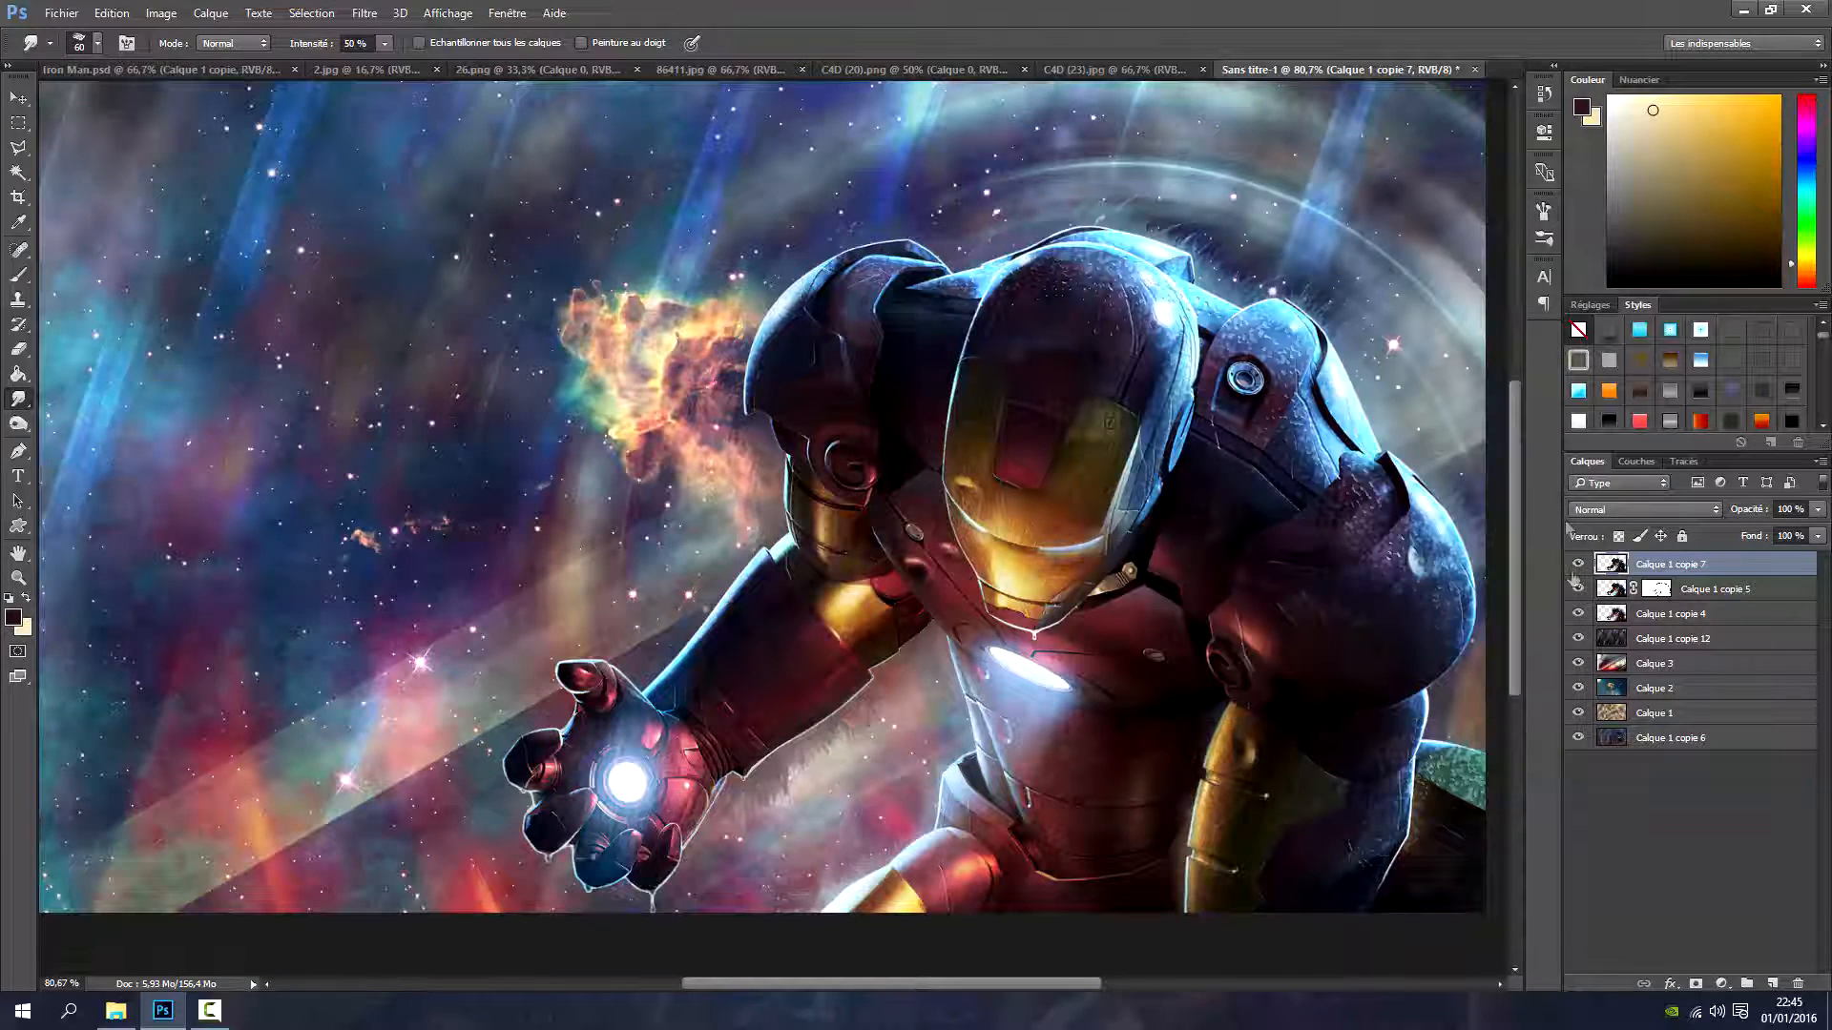
Smudge the figure's outer edges from the forearm to the shoulders on Calque 1 copie 7, and set its blend mode to Couleur plus foncée
mouse_move(661, 652)
left_mouse_down()
mouse_move(711, 649)
mouse_move(792, 563)
mouse_move(785, 411)
mouse_move(753, 384)
mouse_move(811, 291)
mouse_move(787, 324)
mouse_move(930, 267)
left_mouse_up()
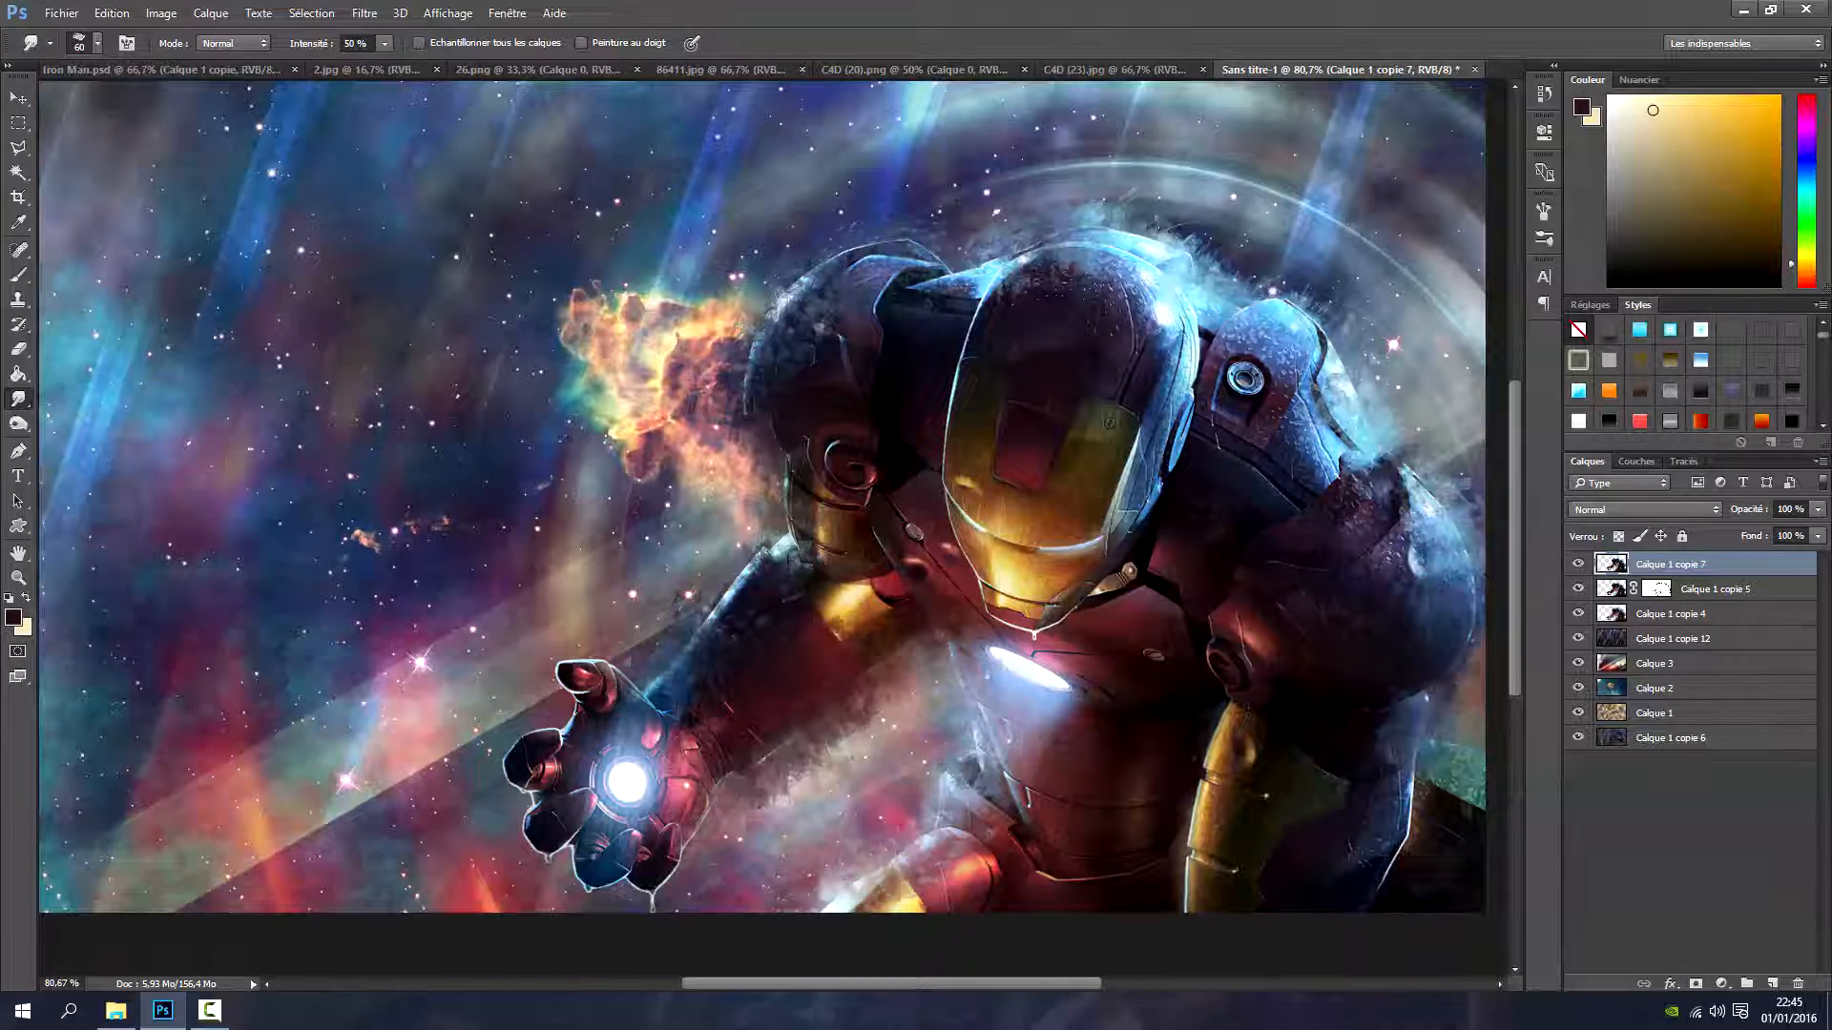
mouse_move(638, 690)
left_mouse_down()
mouse_move(690, 655)
mouse_move(796, 435)
left_mouse_up()
left_click(1629, 511)
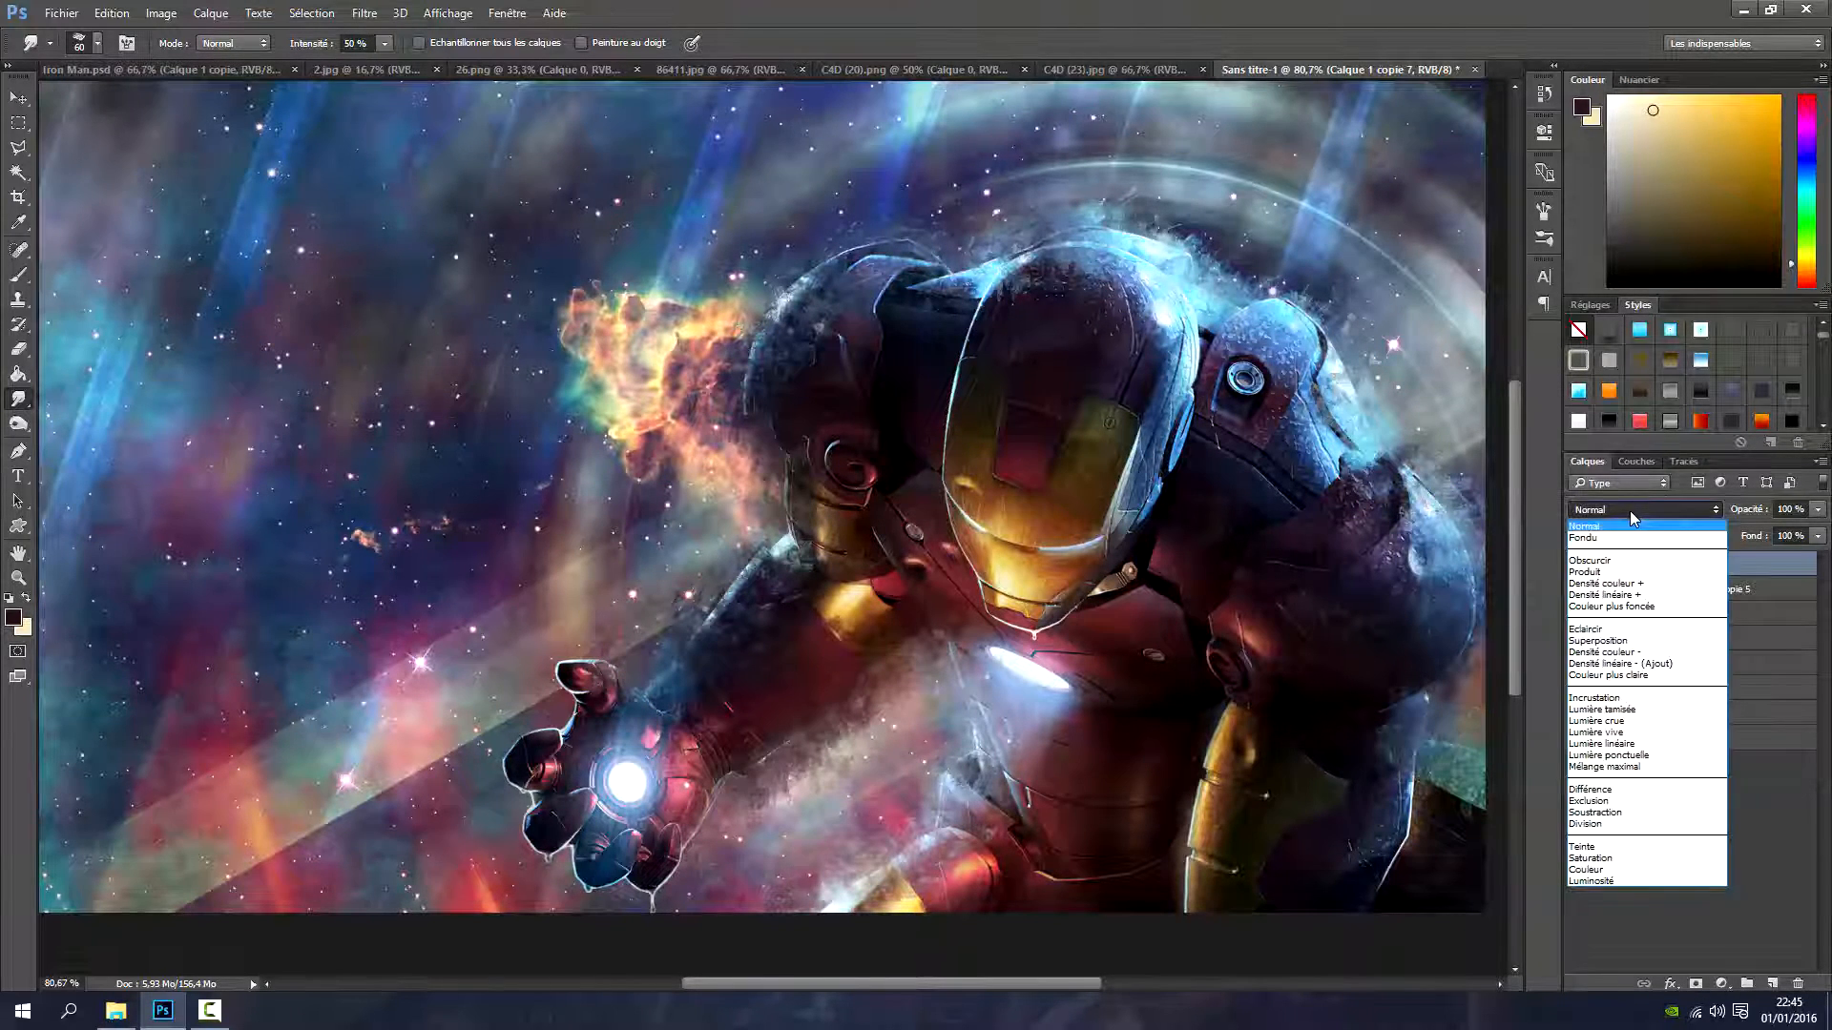
left_click(1635, 606)
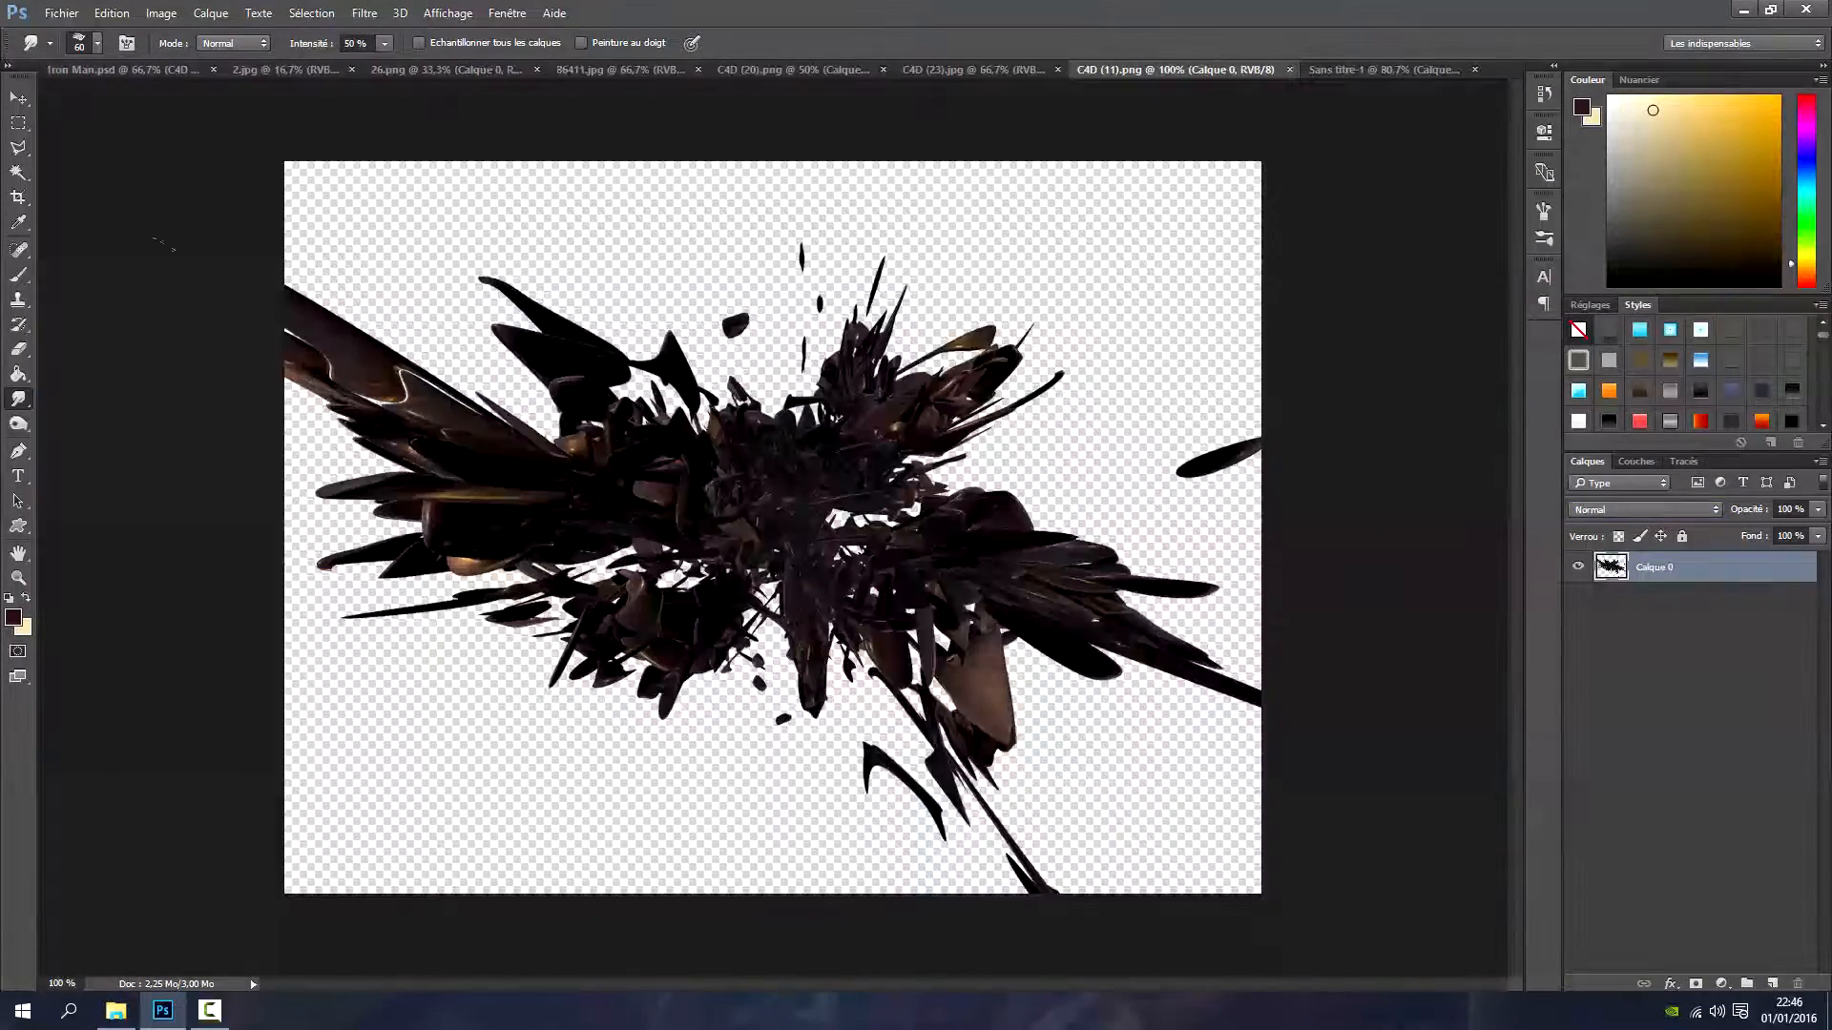
Copy the entire C4D (11).png render and paste it into the Sans titre-1 document as a new layer
left_click(18, 123)
left_click_drag(285, 162, 1349, 899)
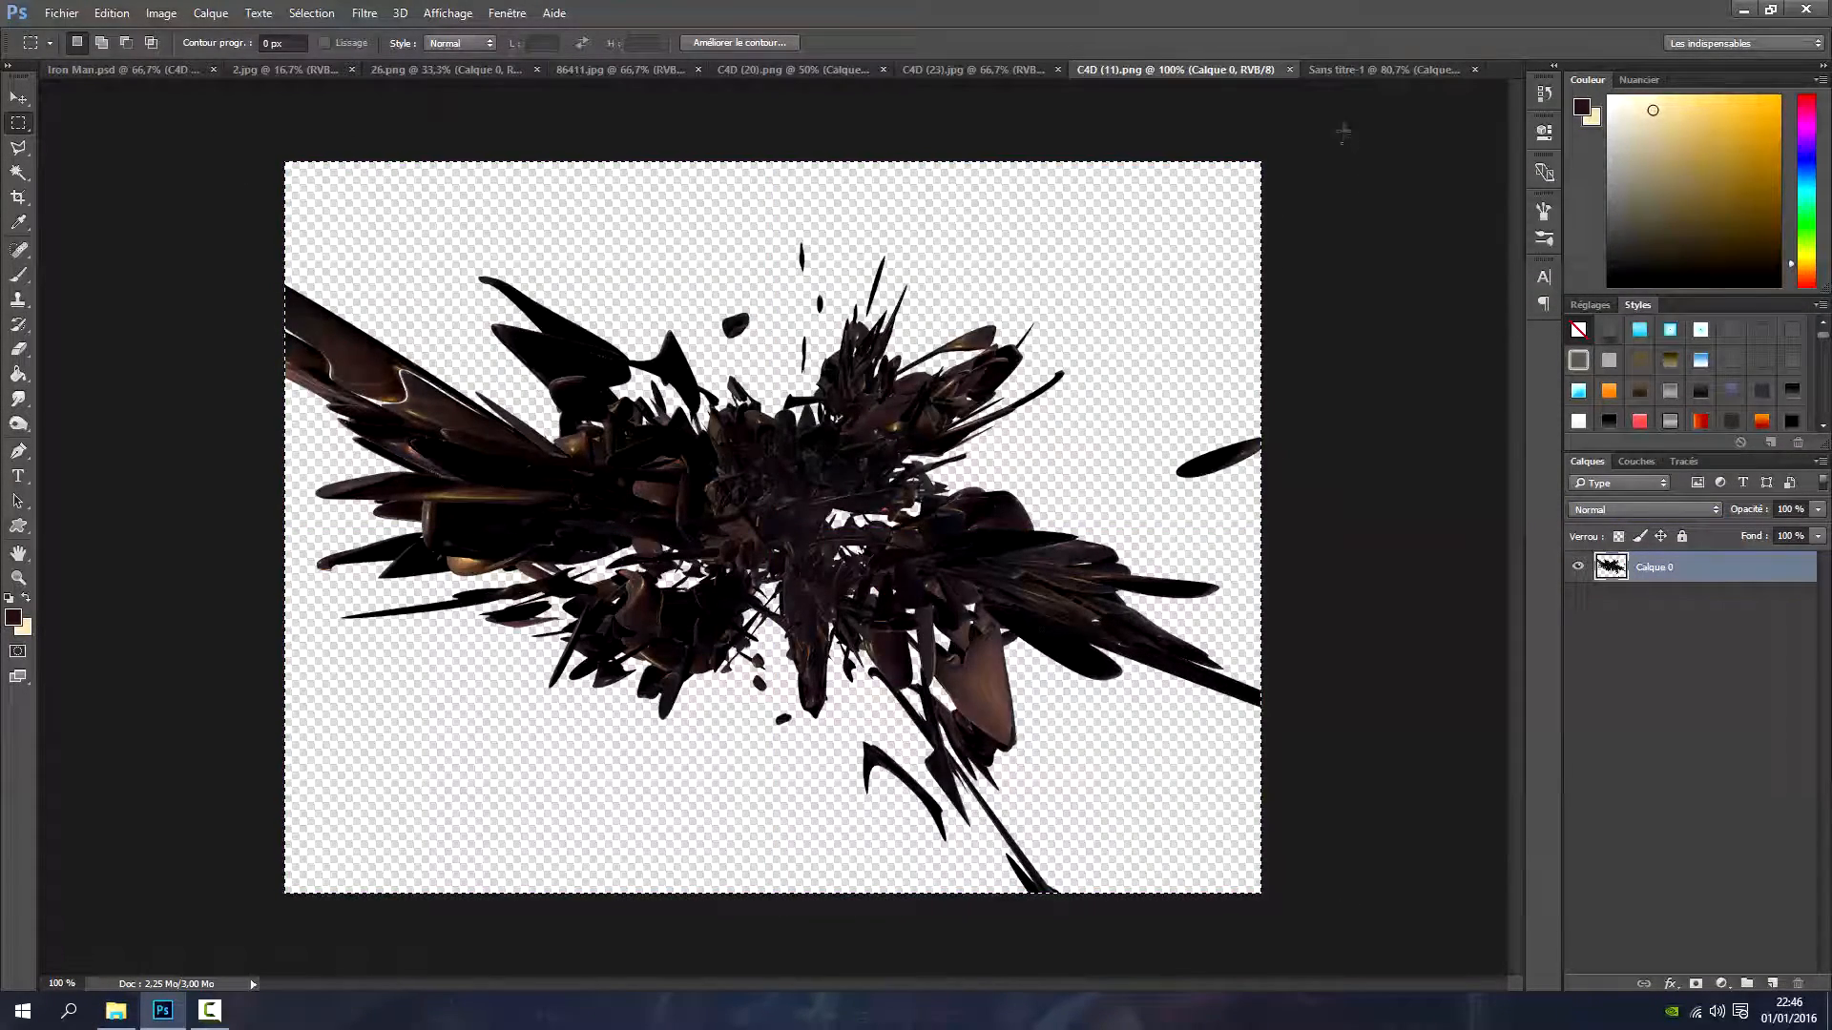
left_click(1341, 70)
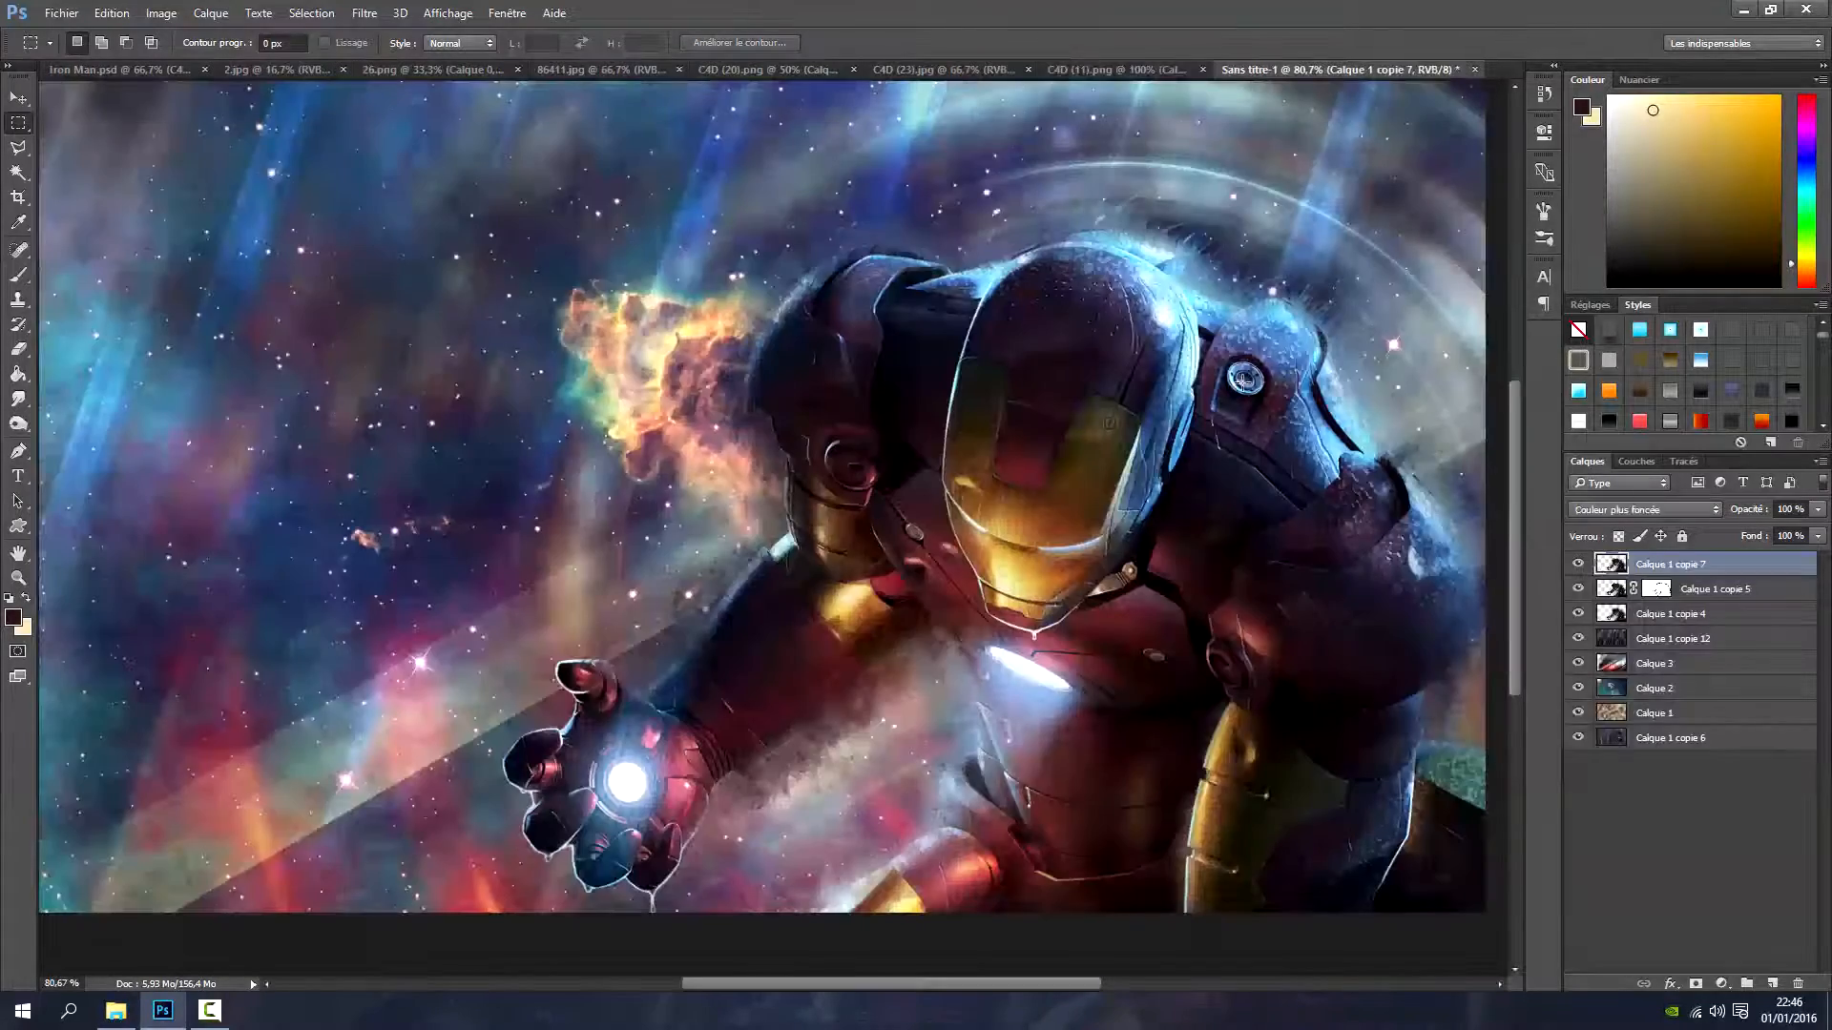
key("ctrl+v")
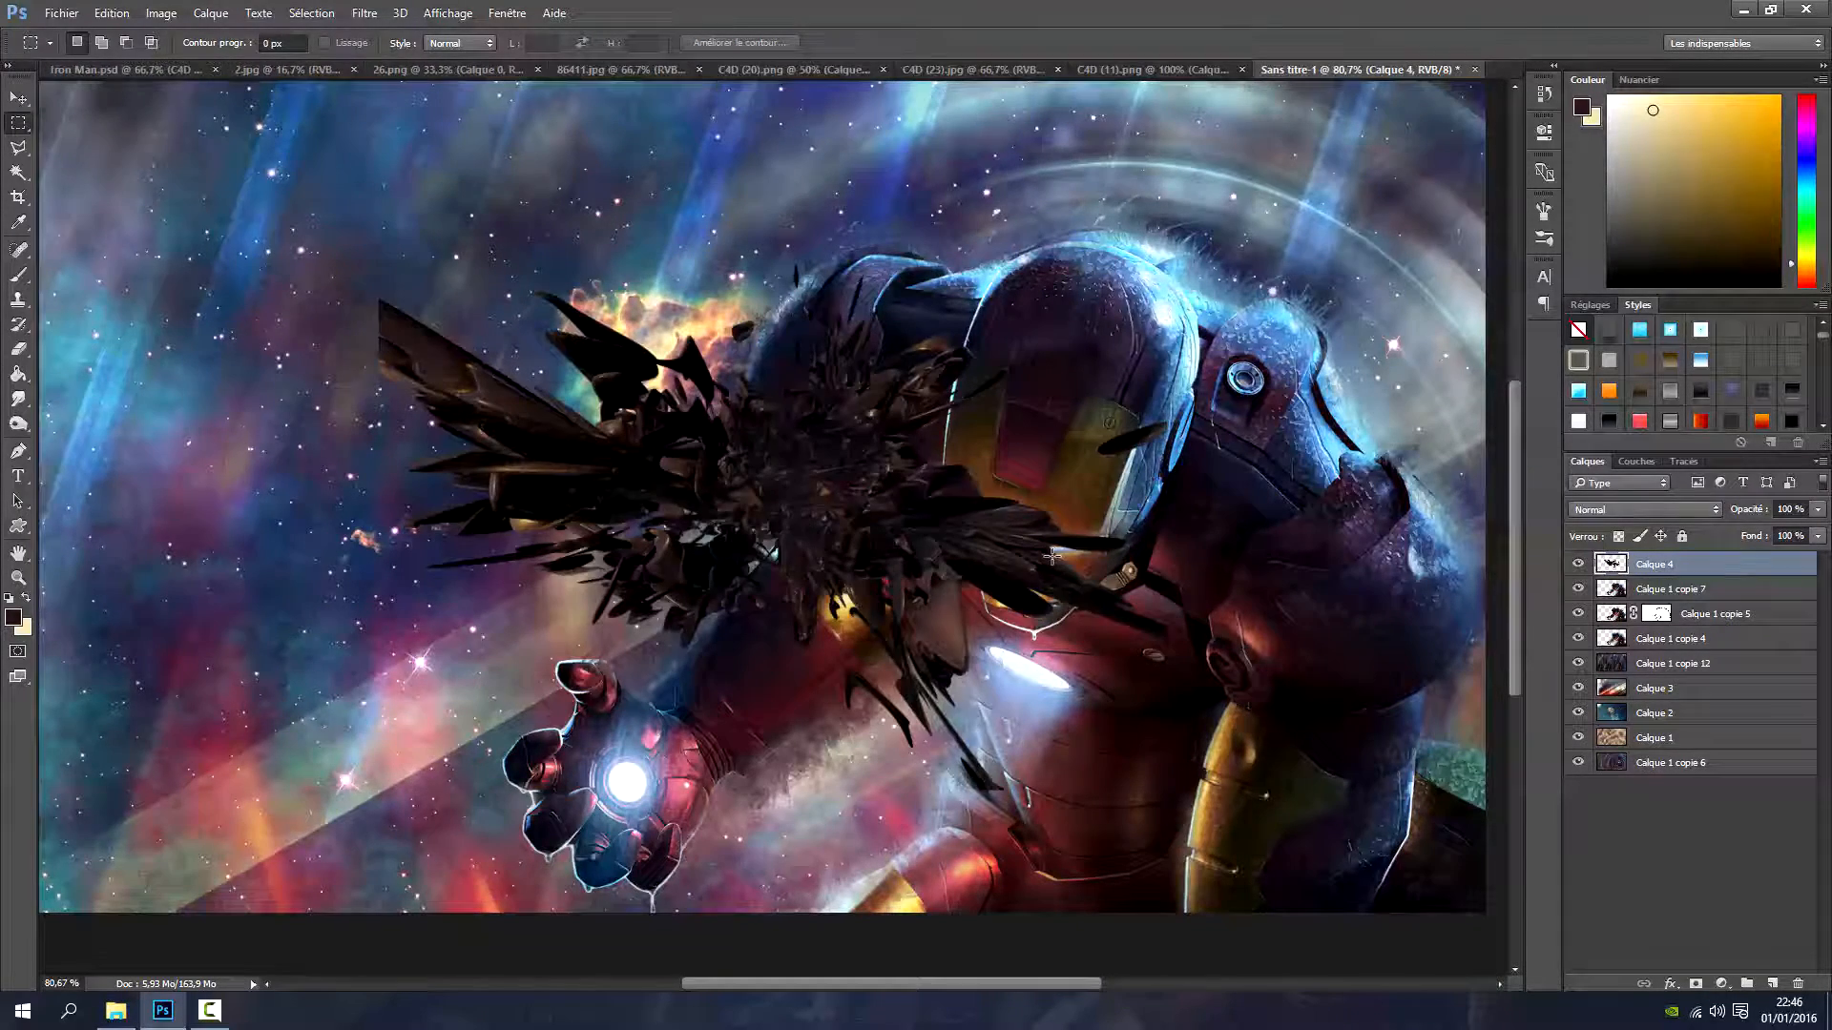
Transform the pasted render to 65.51 % scale and about -45.5° rotation, placing it over the outstretched forearm
left_click(112, 14)
left_click(171, 402)
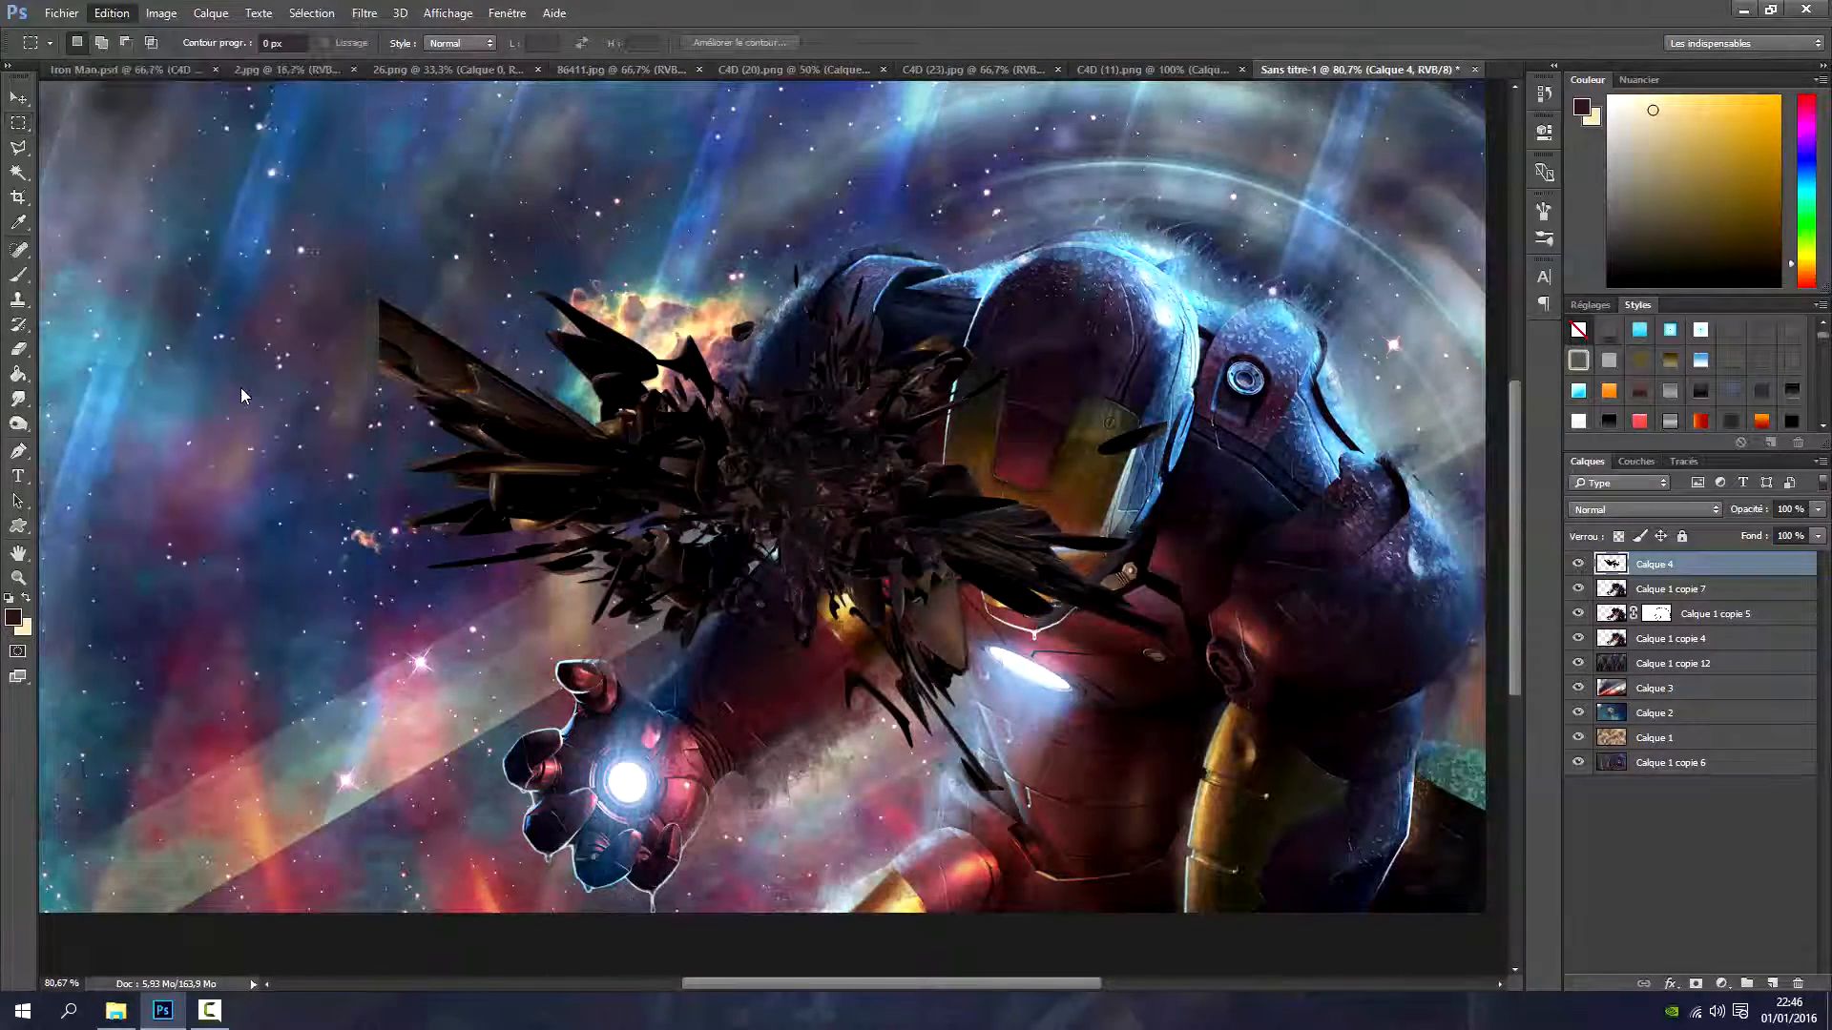
left_click_drag(1244, 567, 1174, 145)
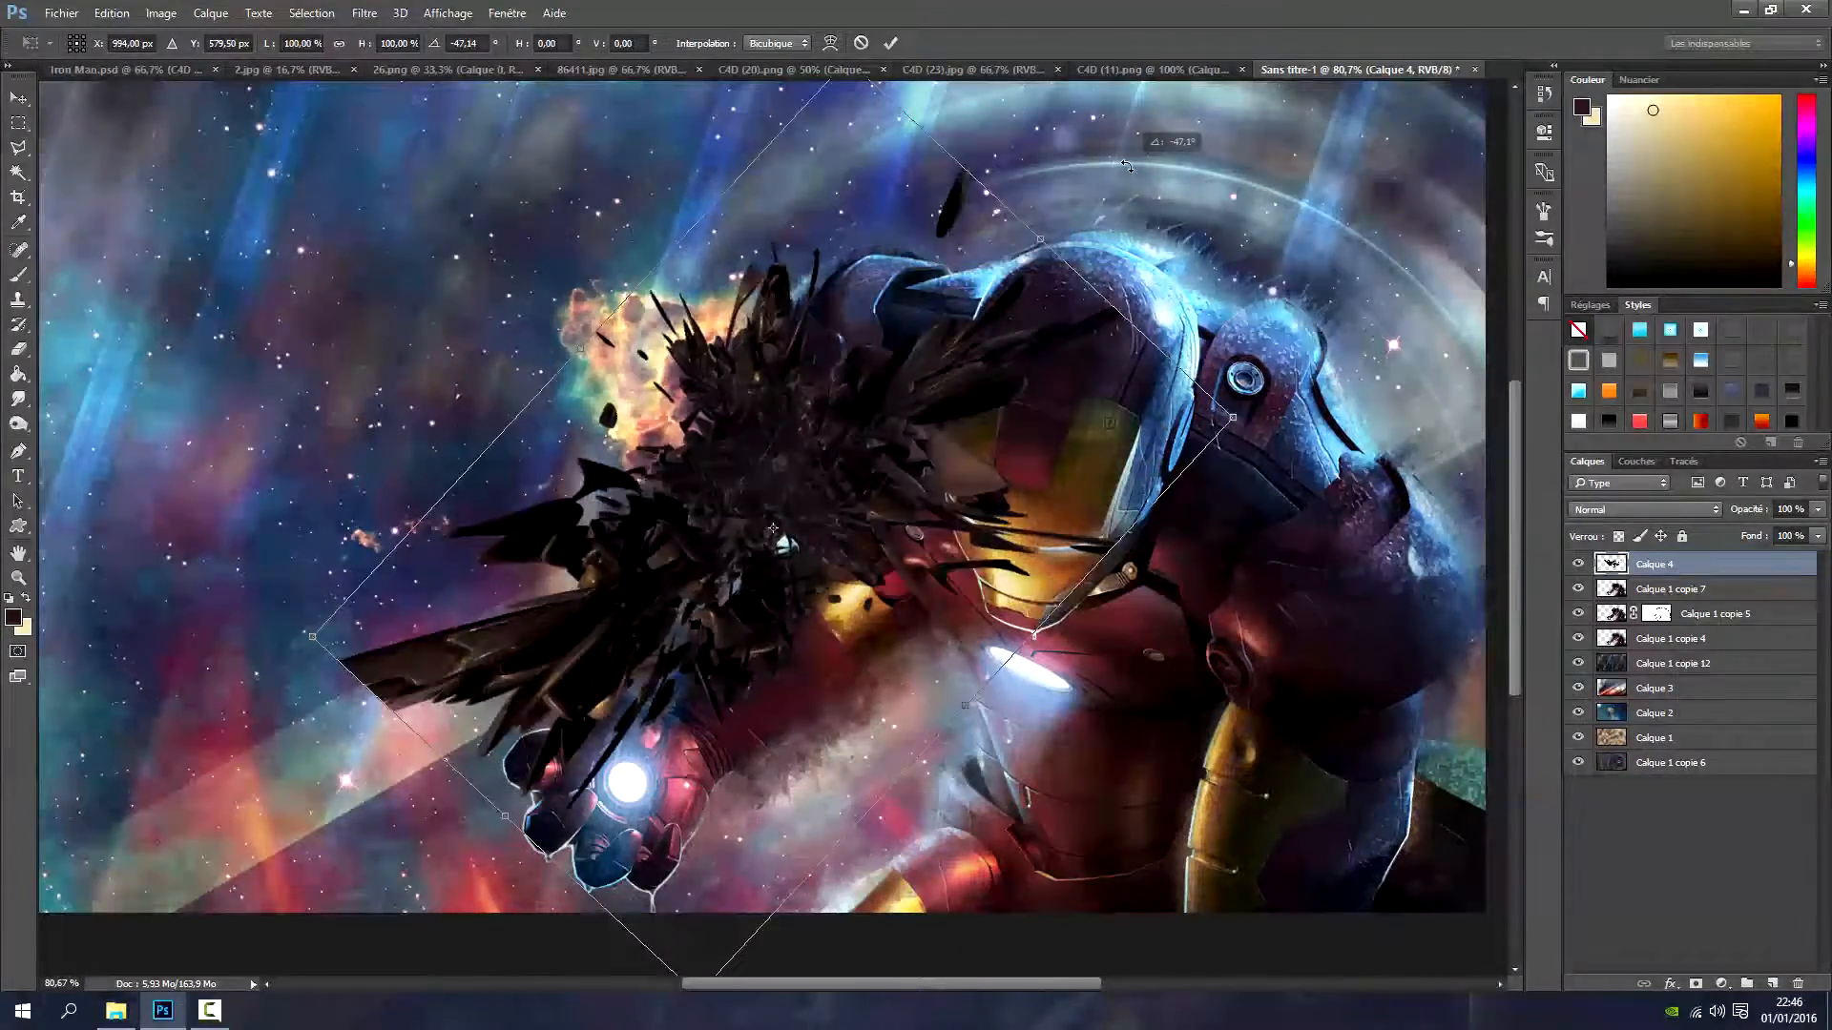
left_click_drag(773, 529, 866, 655)
left_click_drag(1327, 546, 1008, 621)
left_click_drag(856, 692, 951, 672)
left_click_drag(1116, 713, 1117, 693)
mouse_move(947, 701)
left_mouse_down()
mouse_move(858, 627)
mouse_move(943, 702)
left_mouse_up()
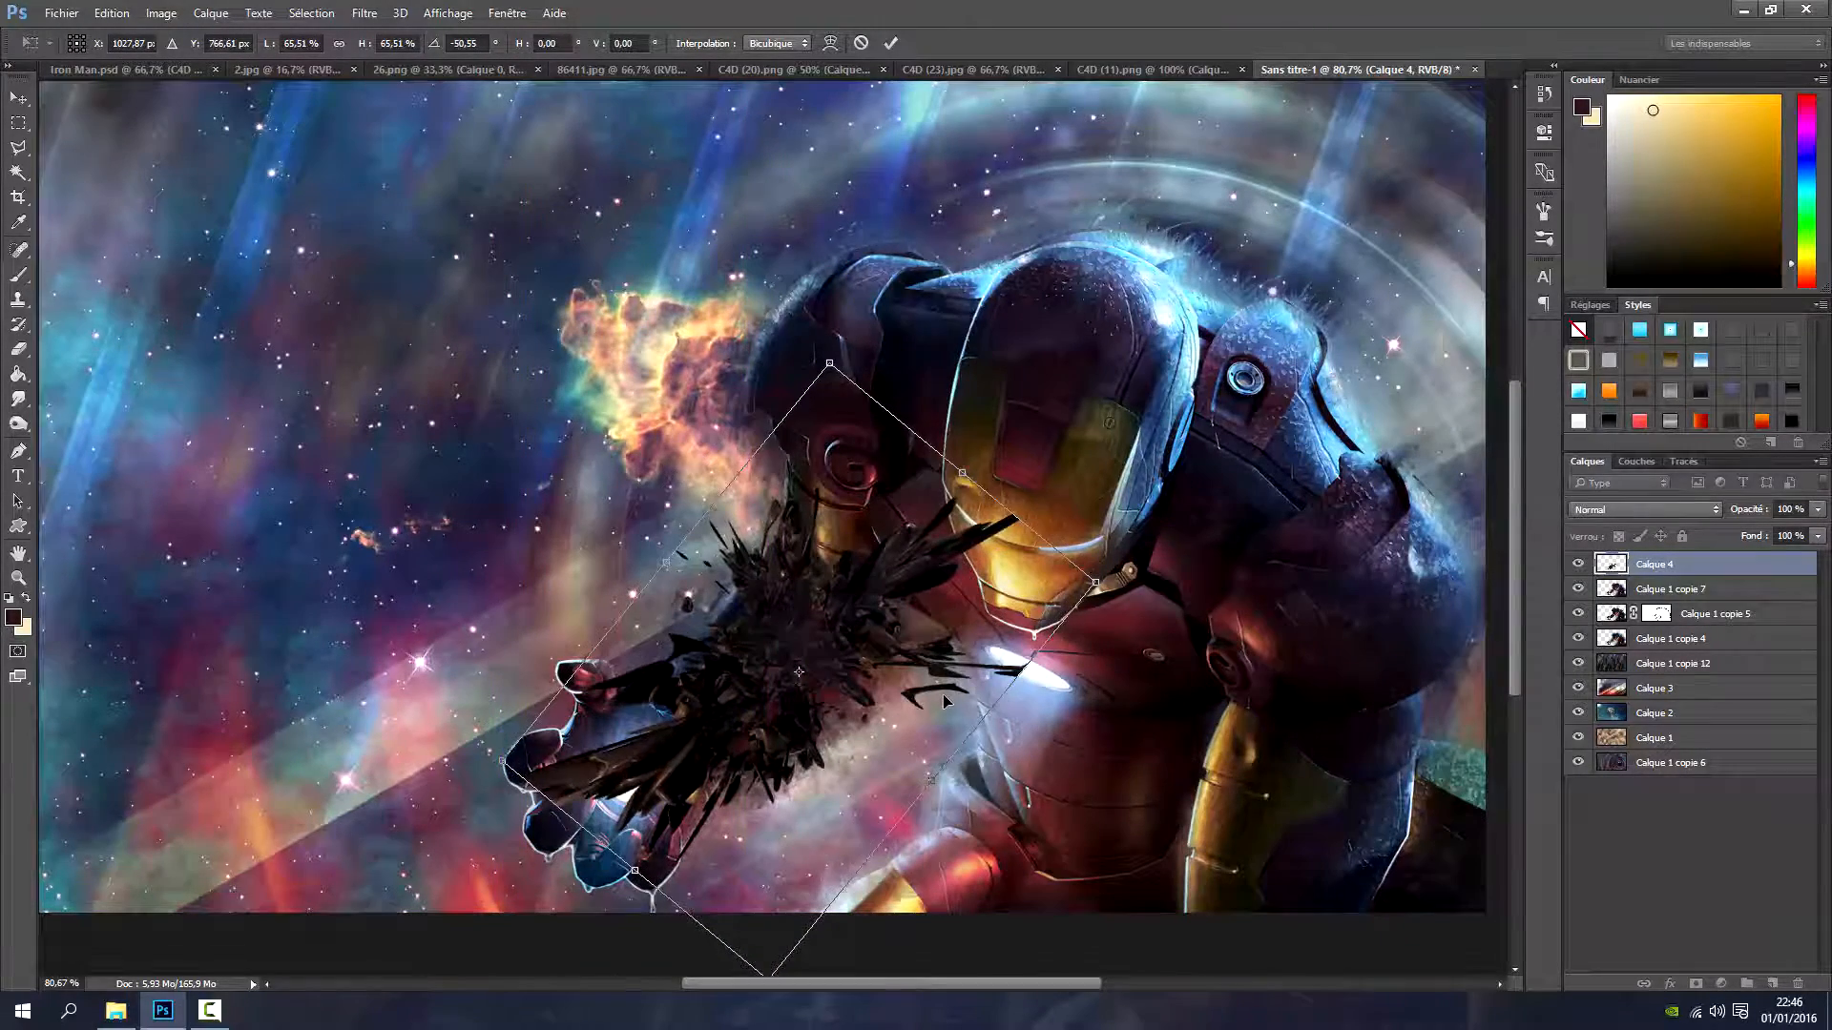
left_click_drag(1060, 712, 1083, 722)
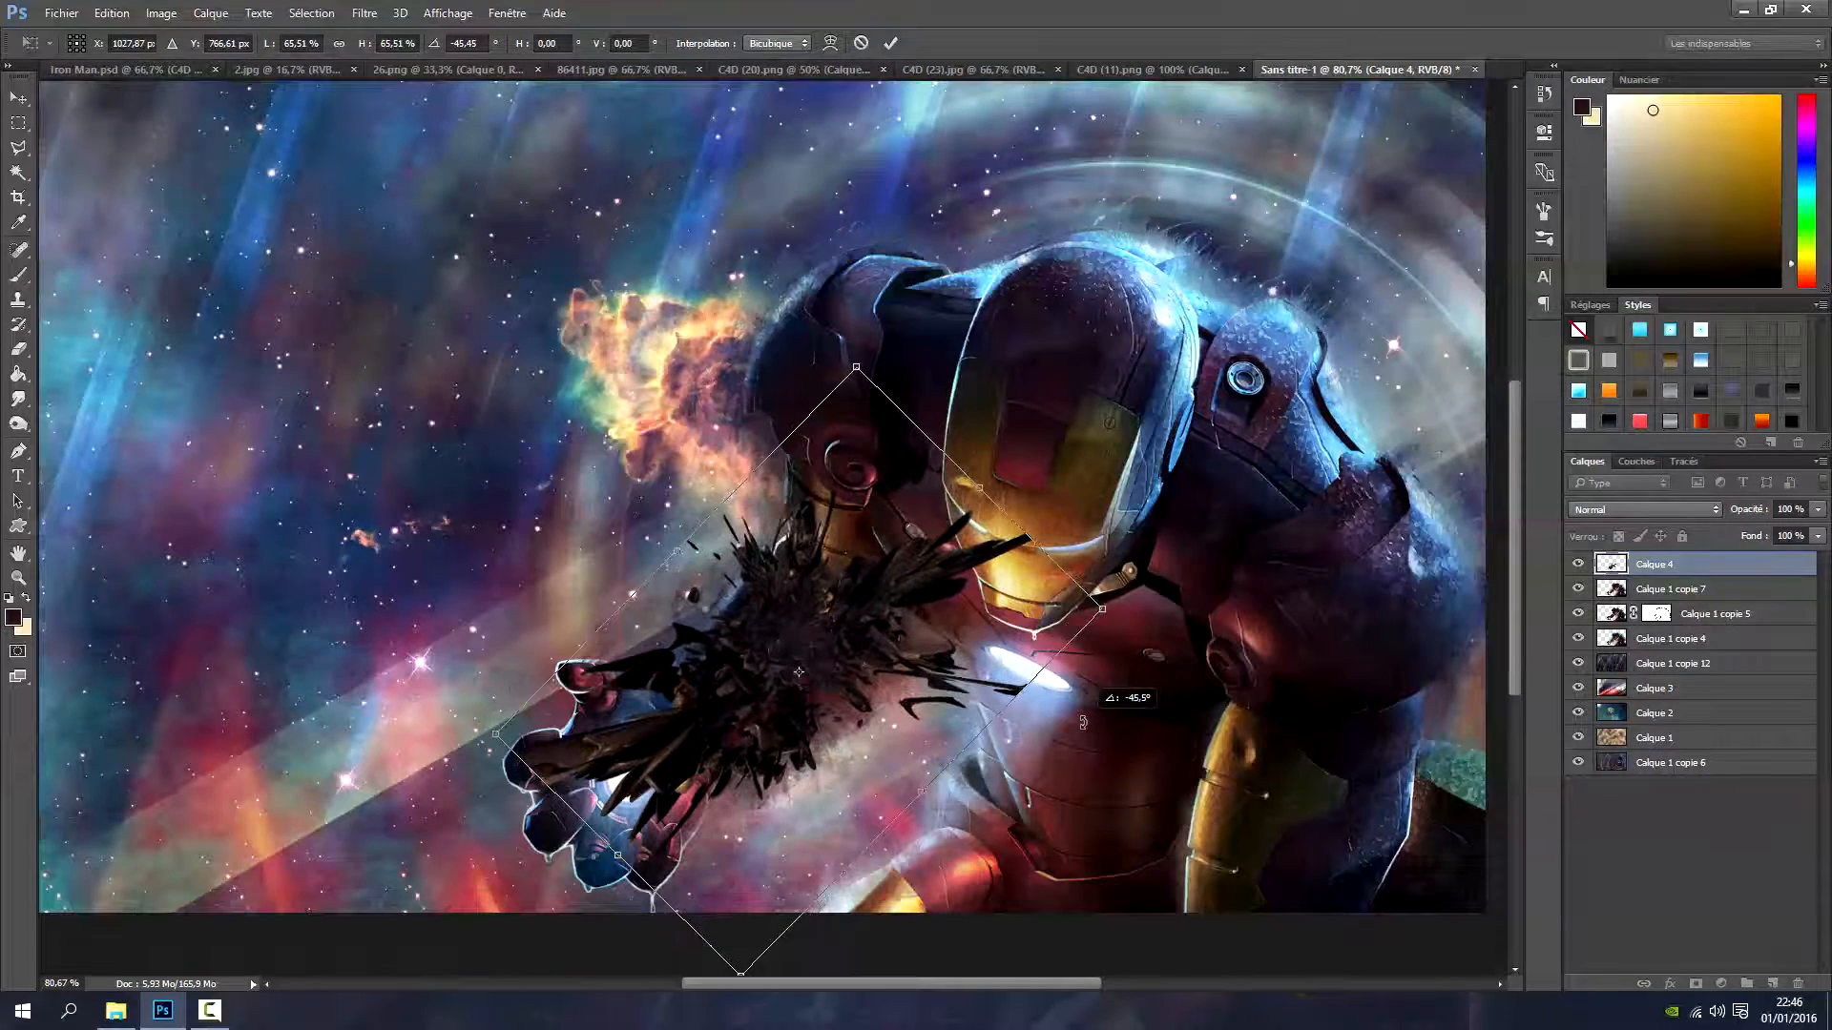
left_click(891, 43)
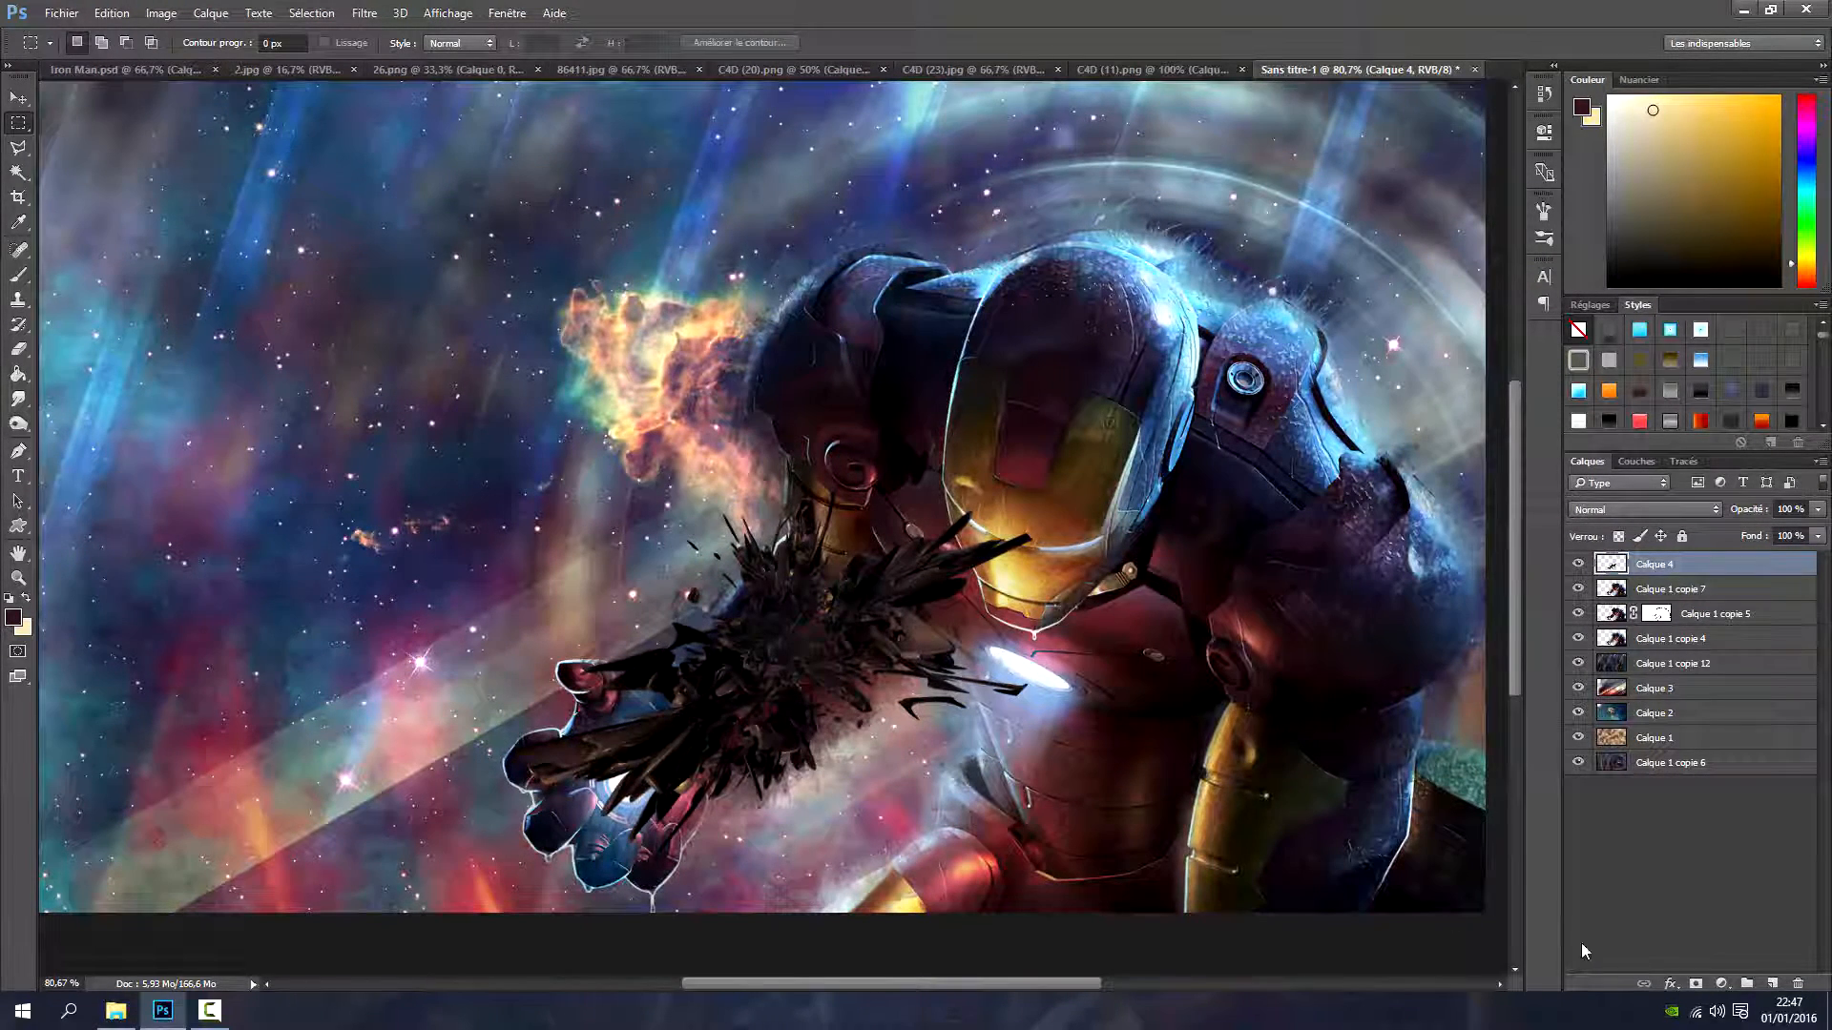
Add a layer mask to Calque 4 and set up the Eraser with the 60 px chalk brush tip
left_click(1696, 983)
left_click(18, 349)
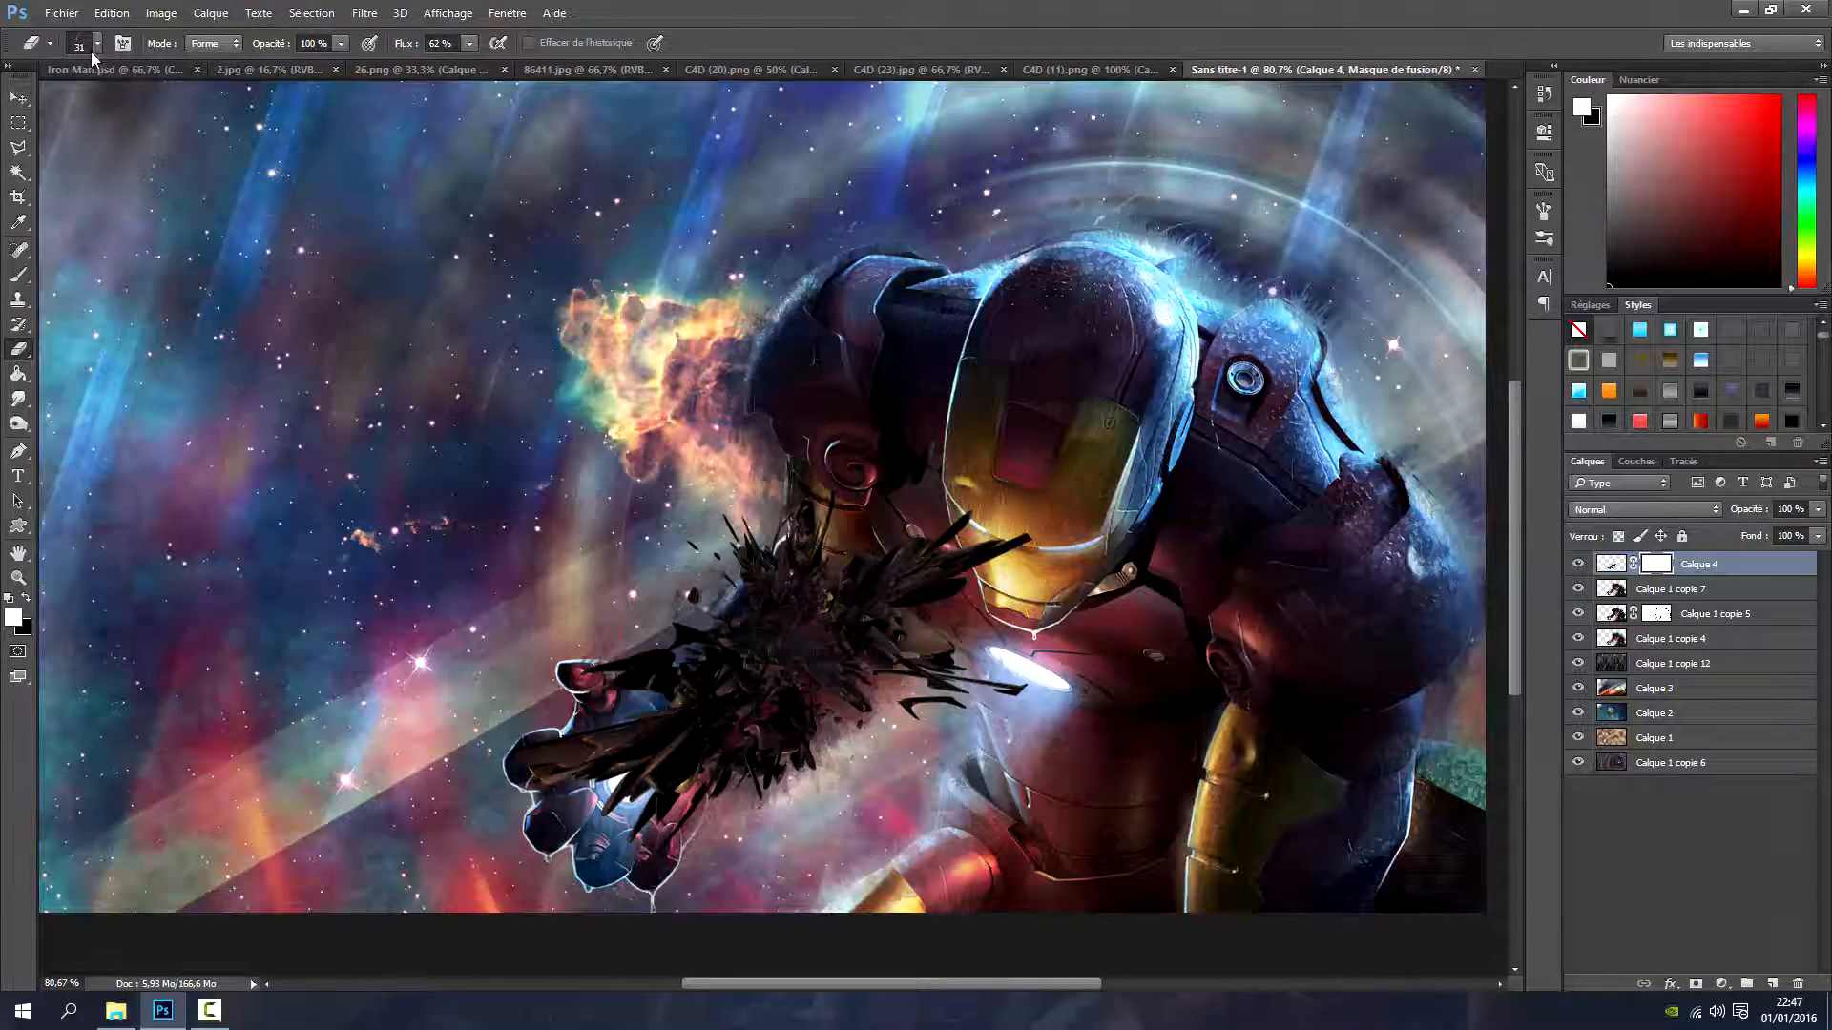
left_click(96, 43)
left_click(41, 320)
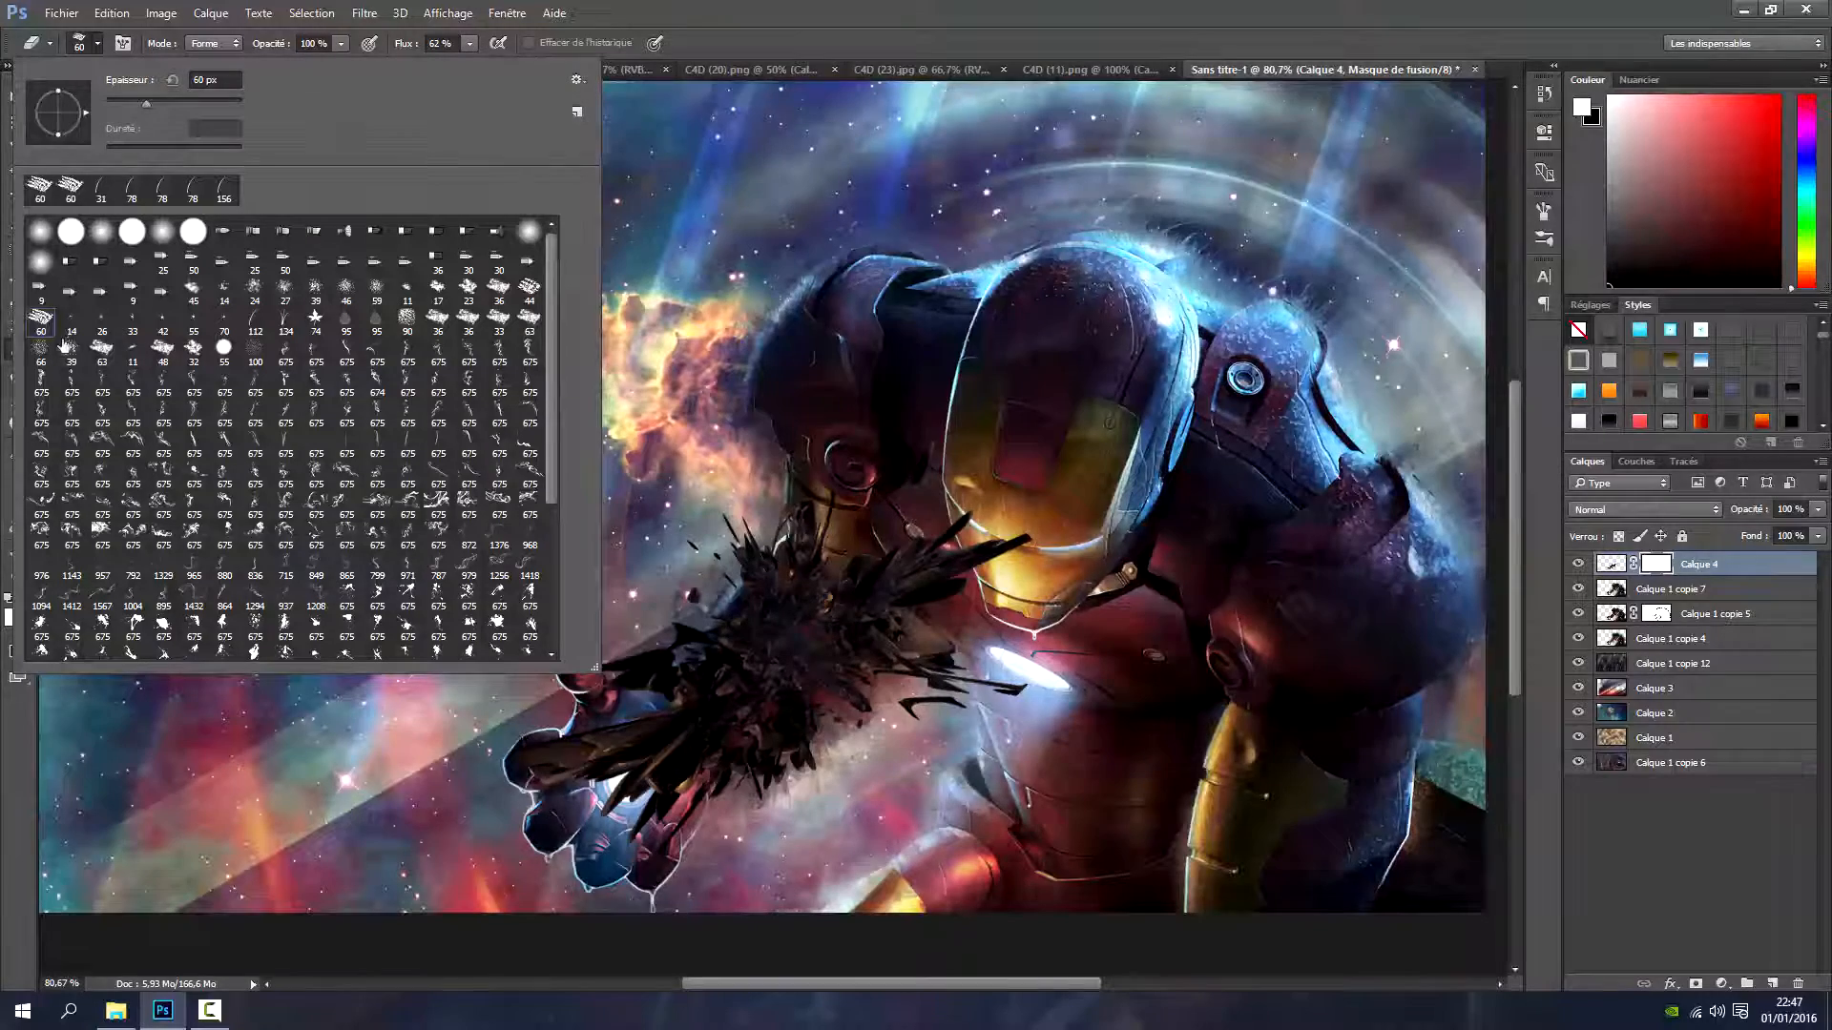
Enable shape dynamics for the Eraser brush with angle and roundness variation at 100 % and minimum roundness at 1 %
left_click(122, 43)
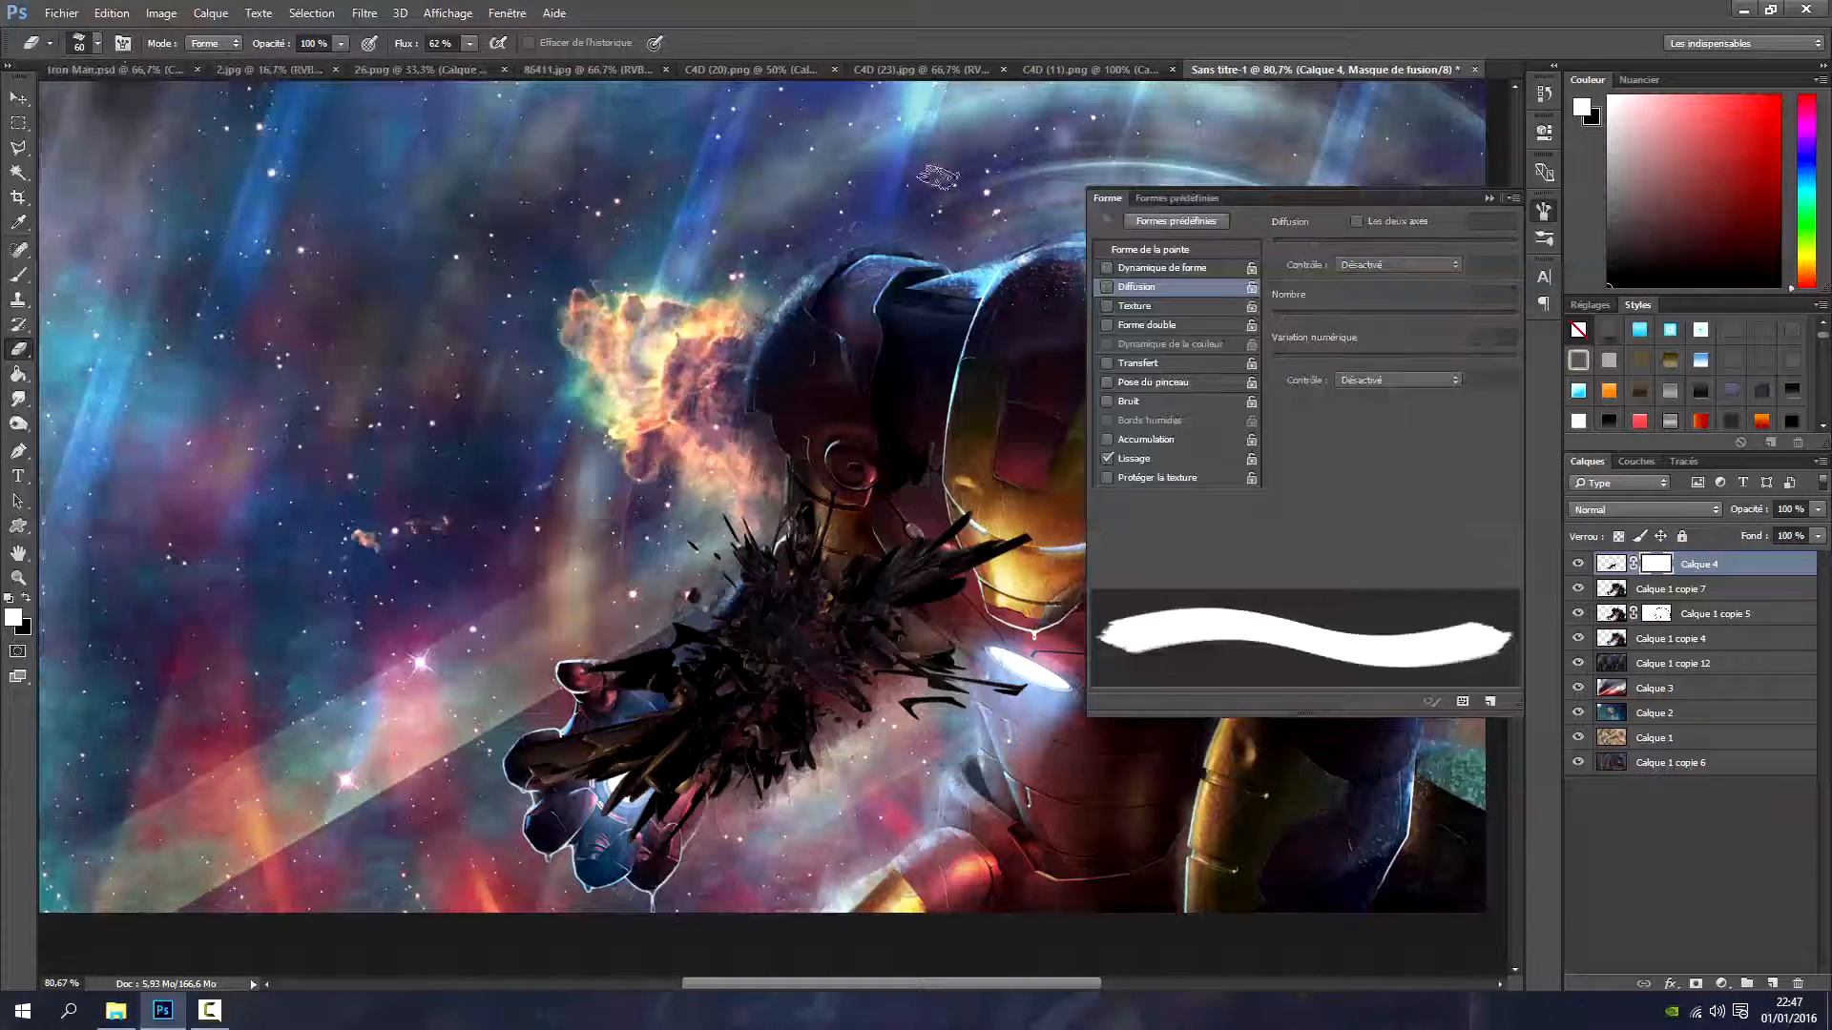
left_click(1163, 271)
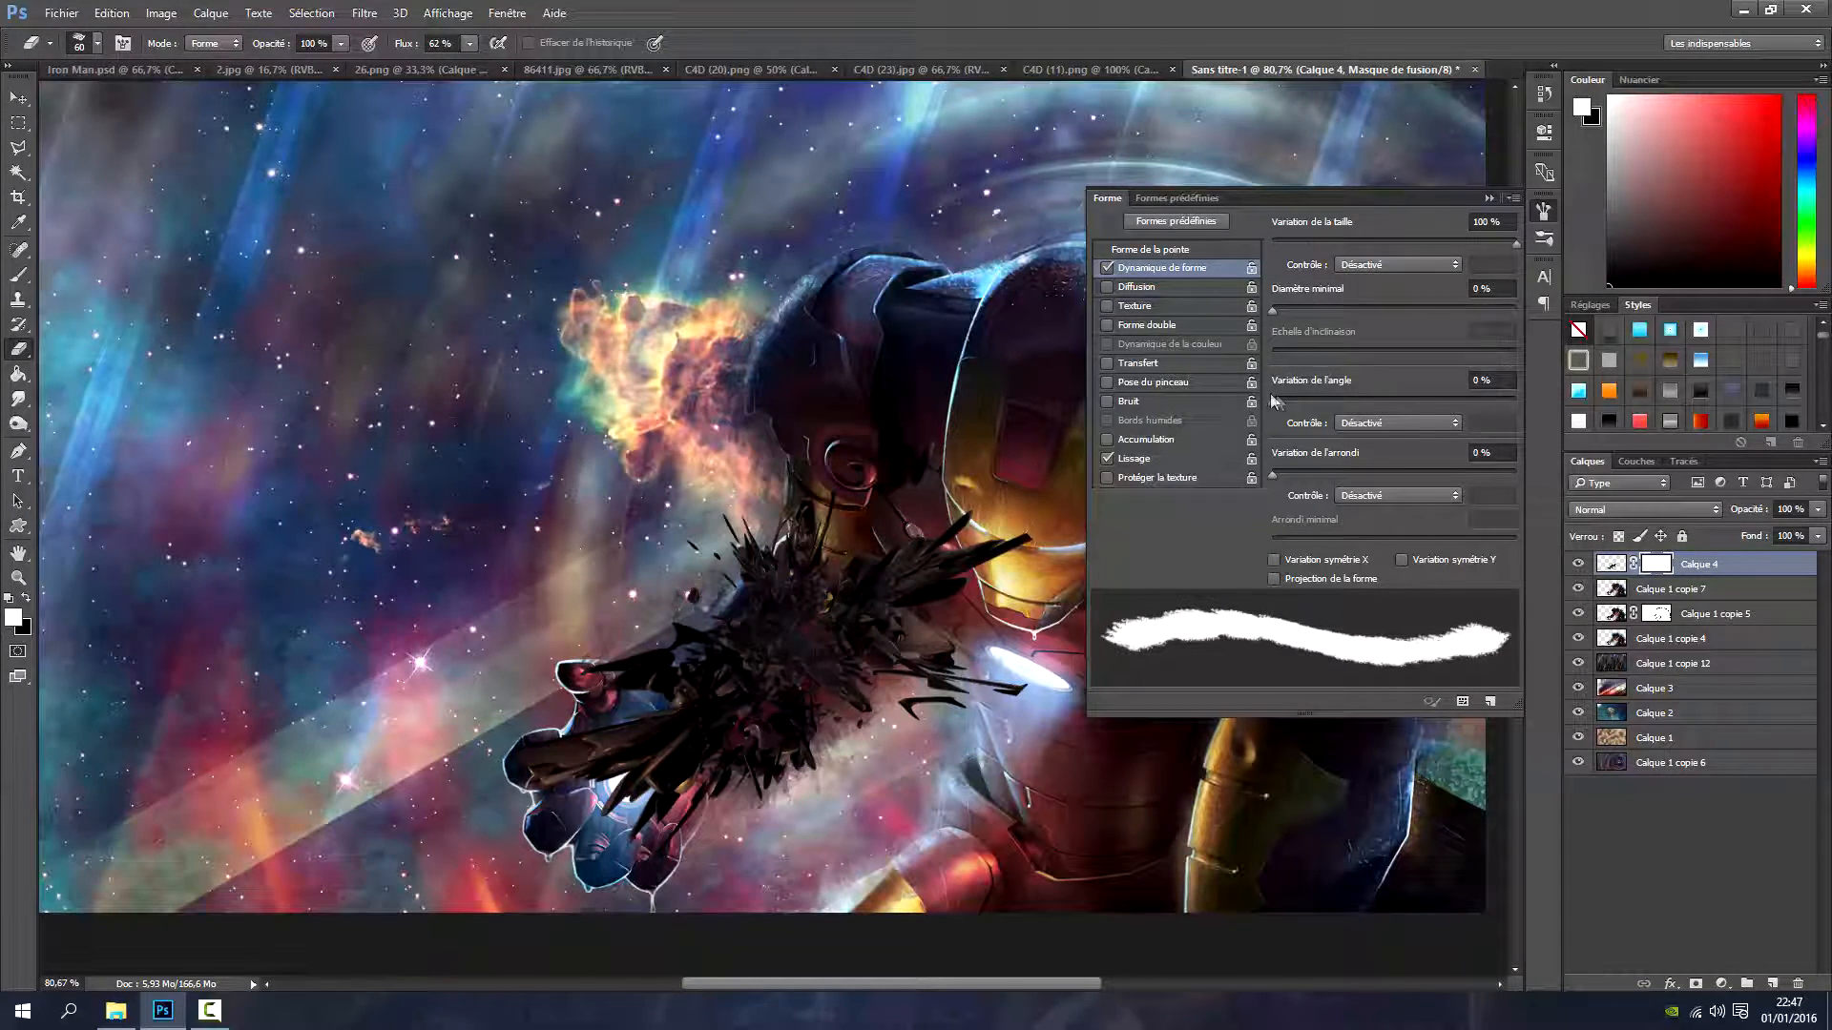
left_click_drag(1272, 399, 1551, 420)
left_click_drag(1367, 474, 1521, 477)
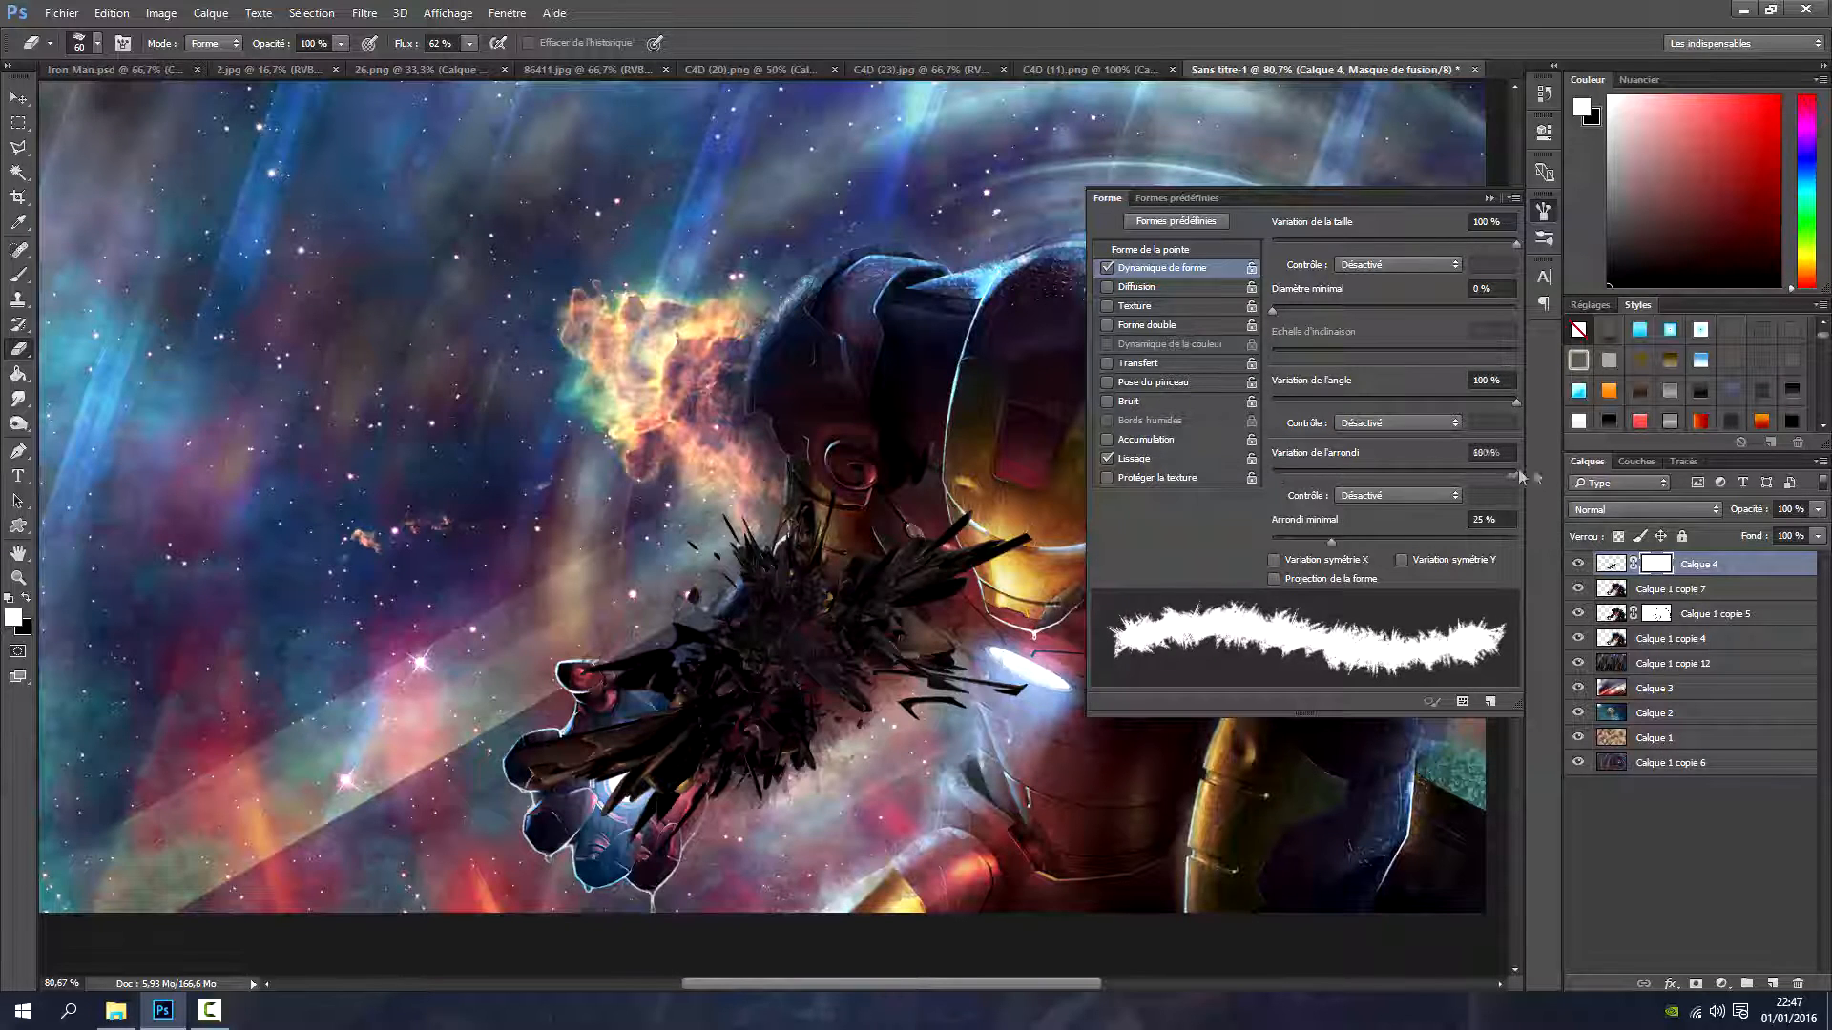
left_click_drag(1319, 546, 1259, 547)
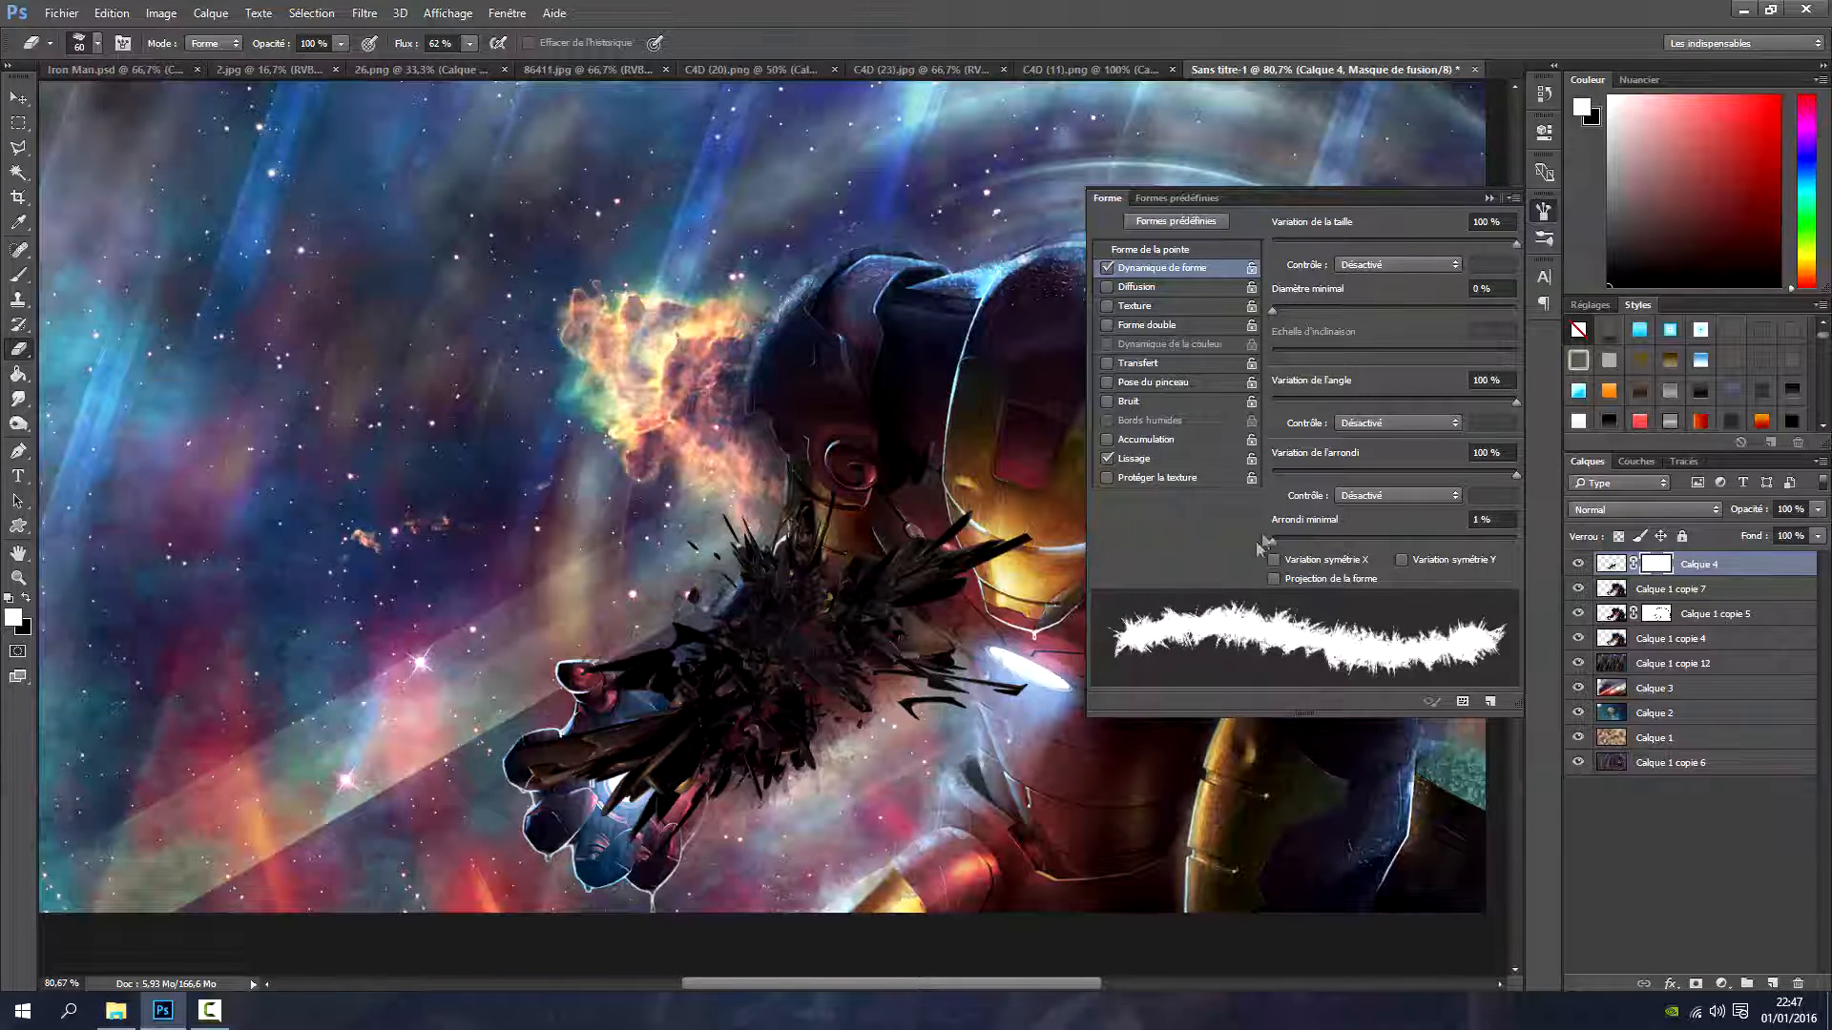
left_click(1486, 200)
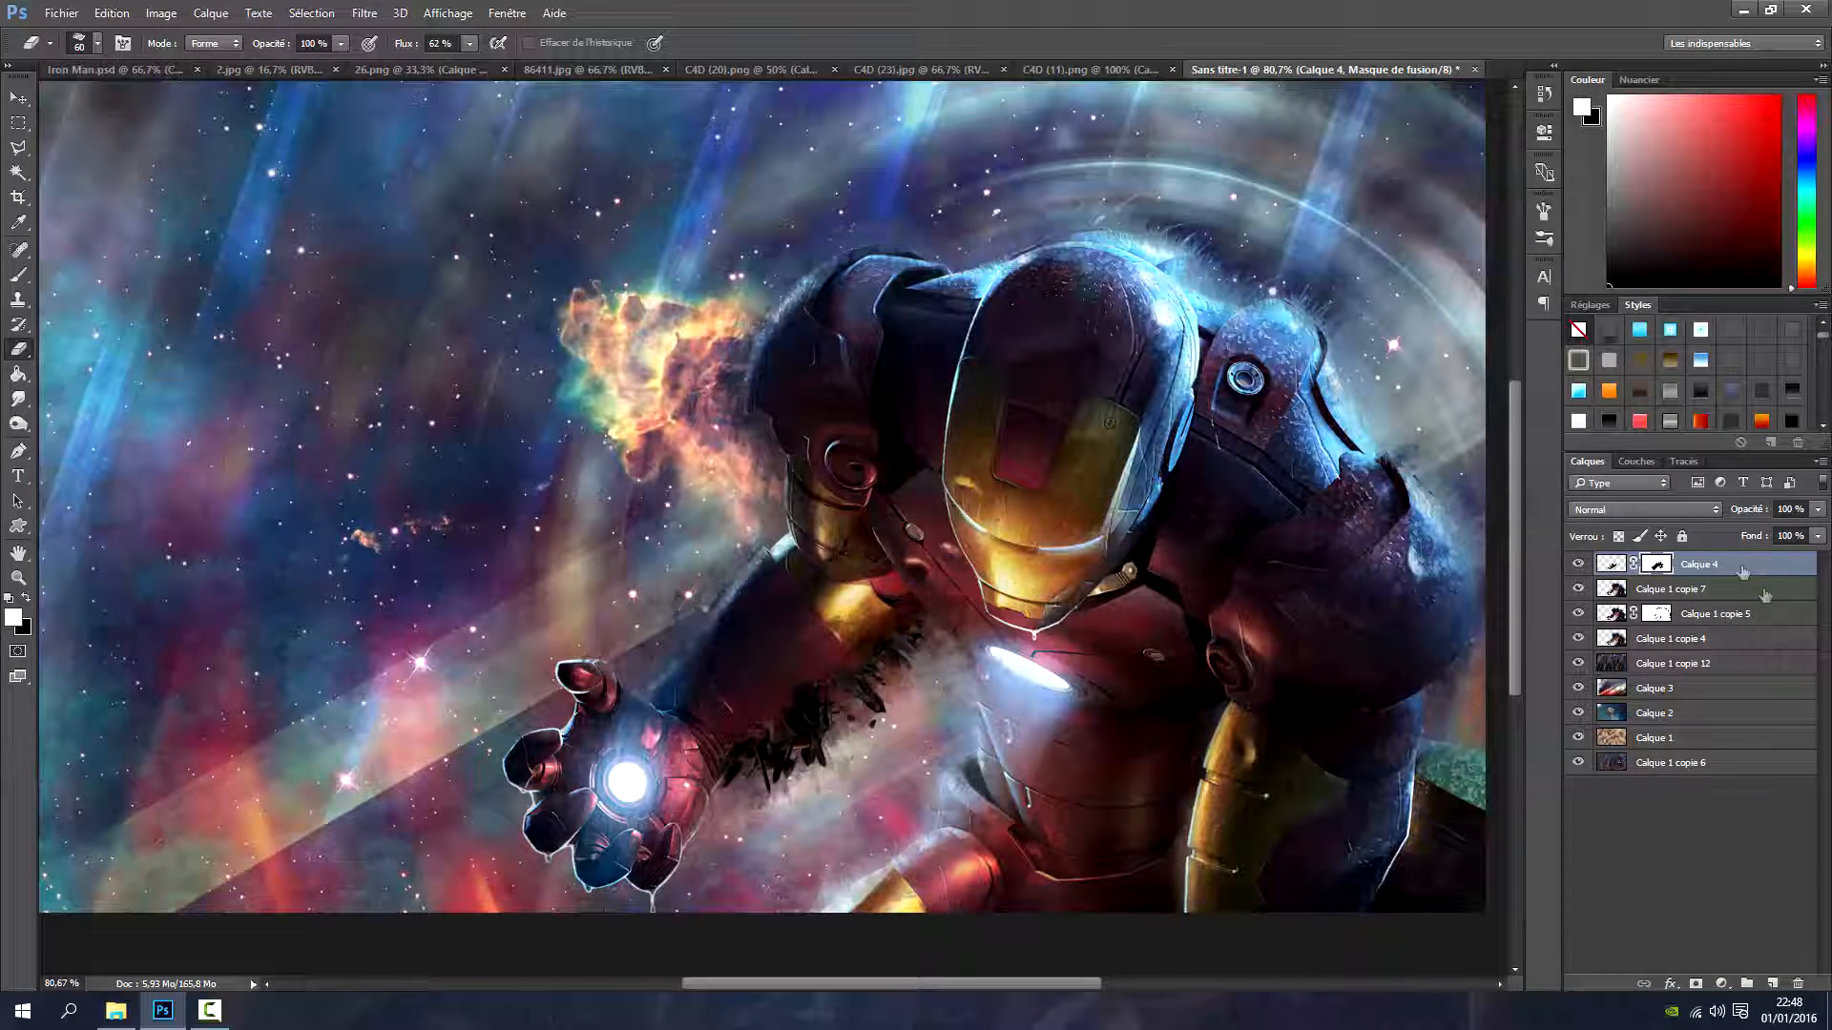
Create a new layer above Calque 4, clip it to that layer and activate the Brush tool
left_click(1772, 984)
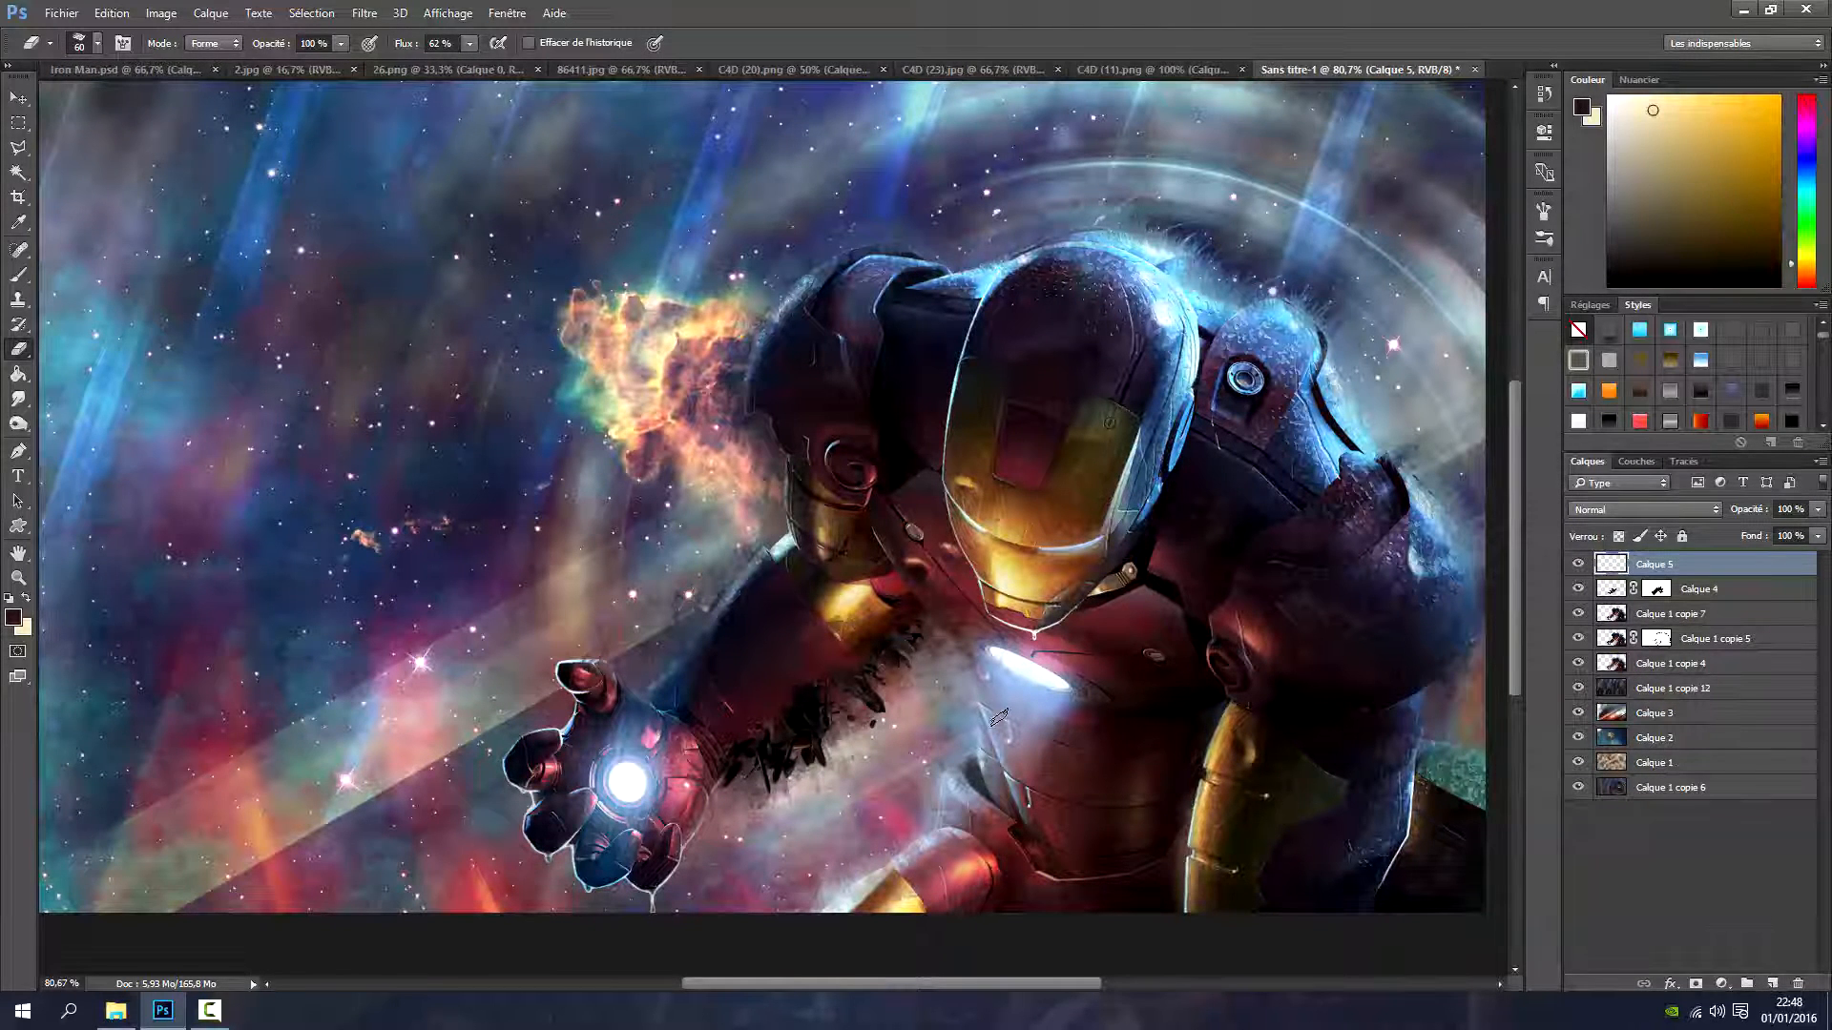
key("ctrl+alt+g")
left_click(18, 274)
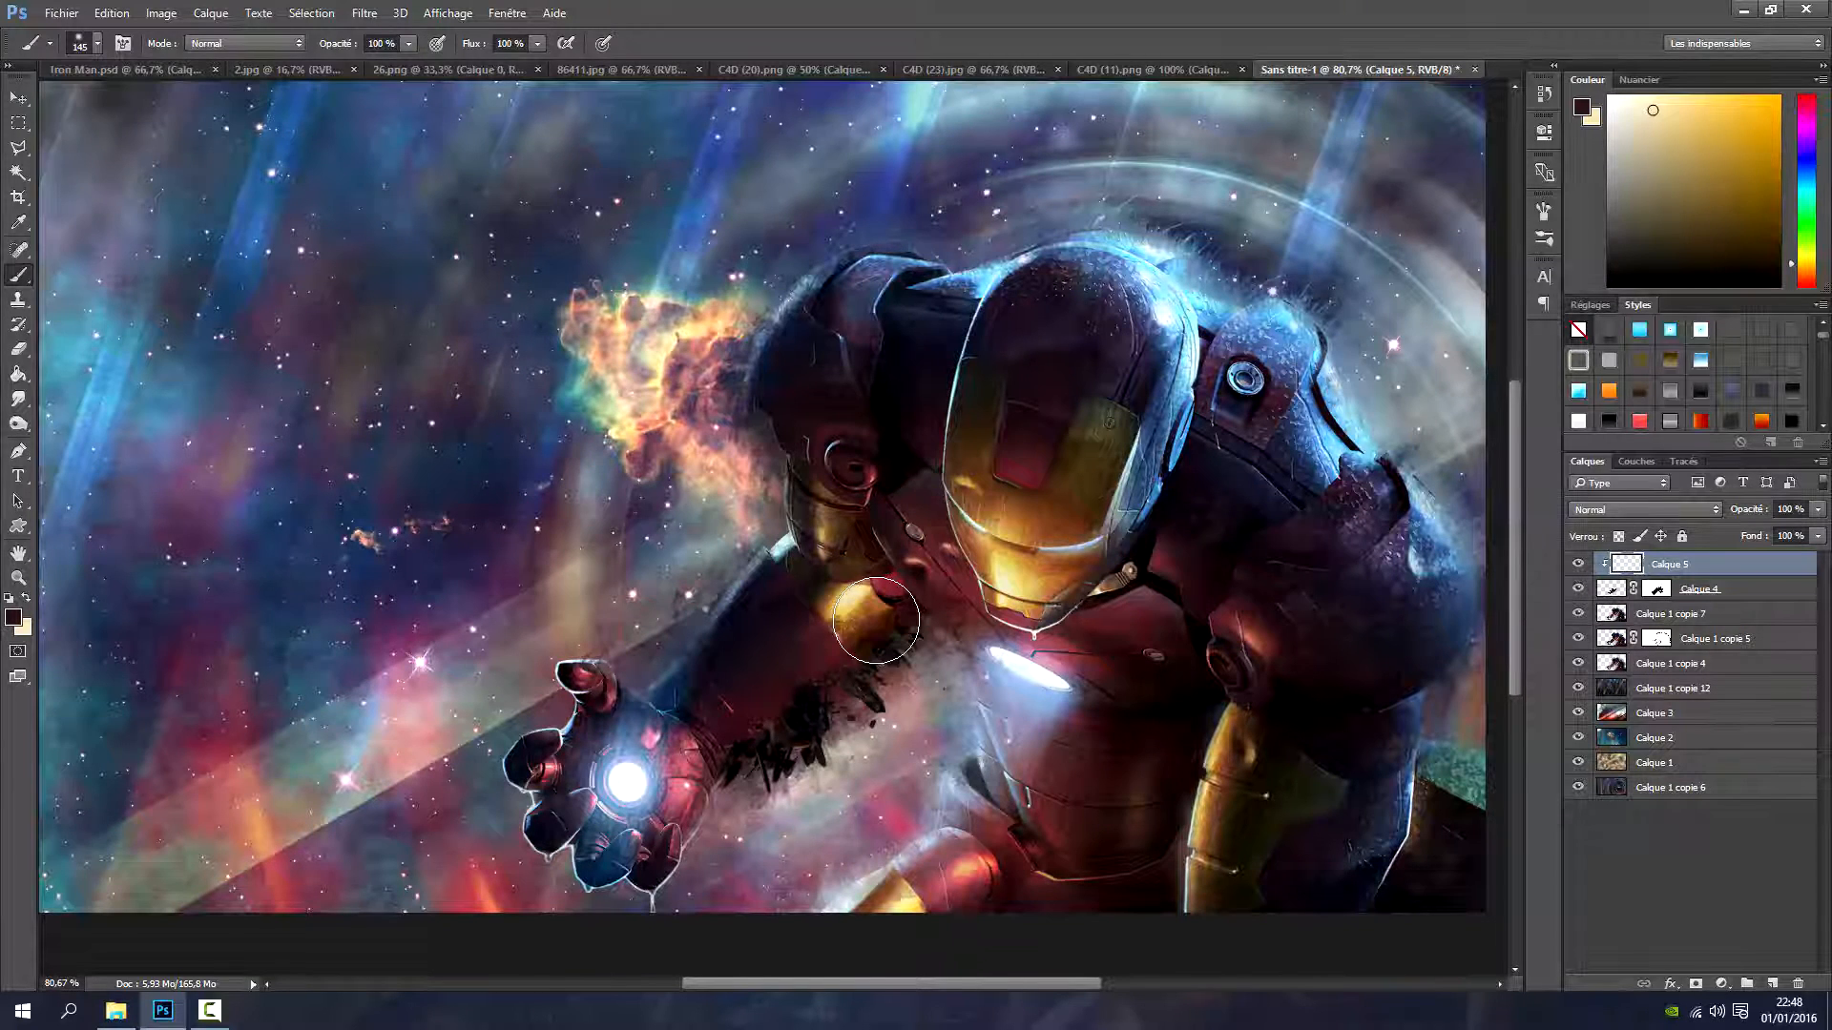
key("i")
left_click(864, 599)
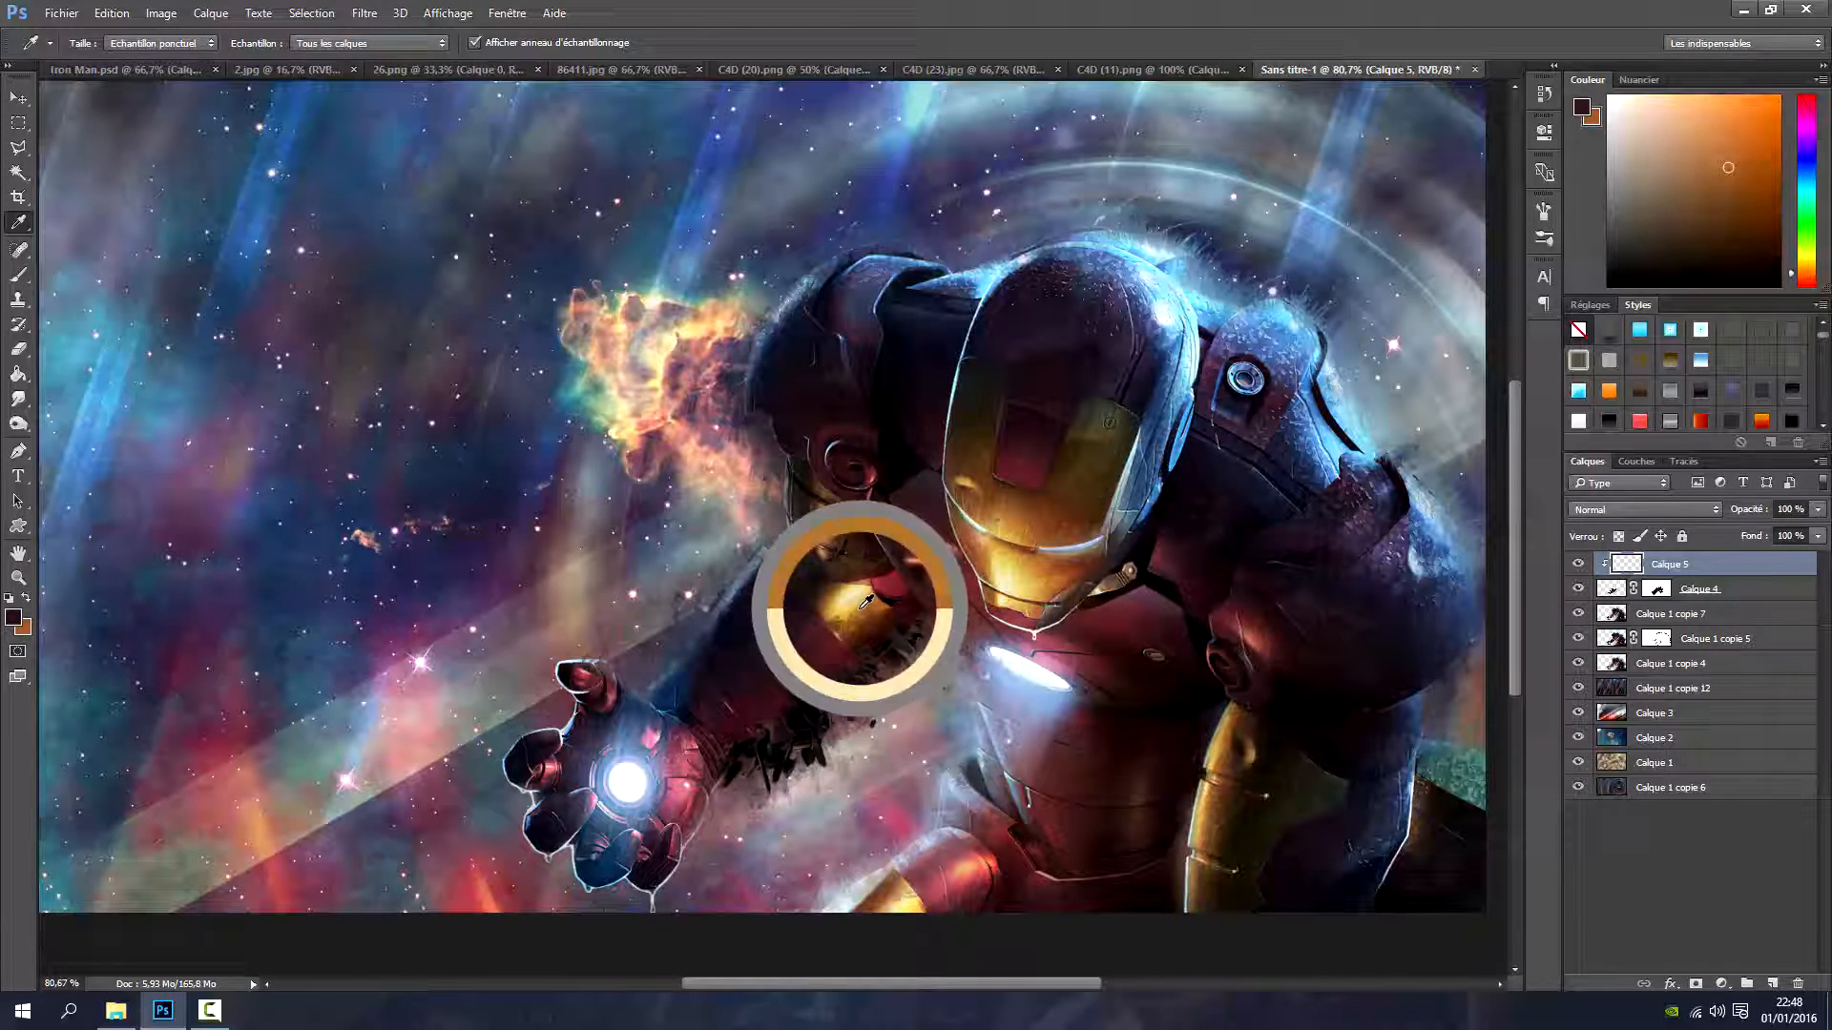
key("b")
left_click_drag(929, 650, 901, 655)
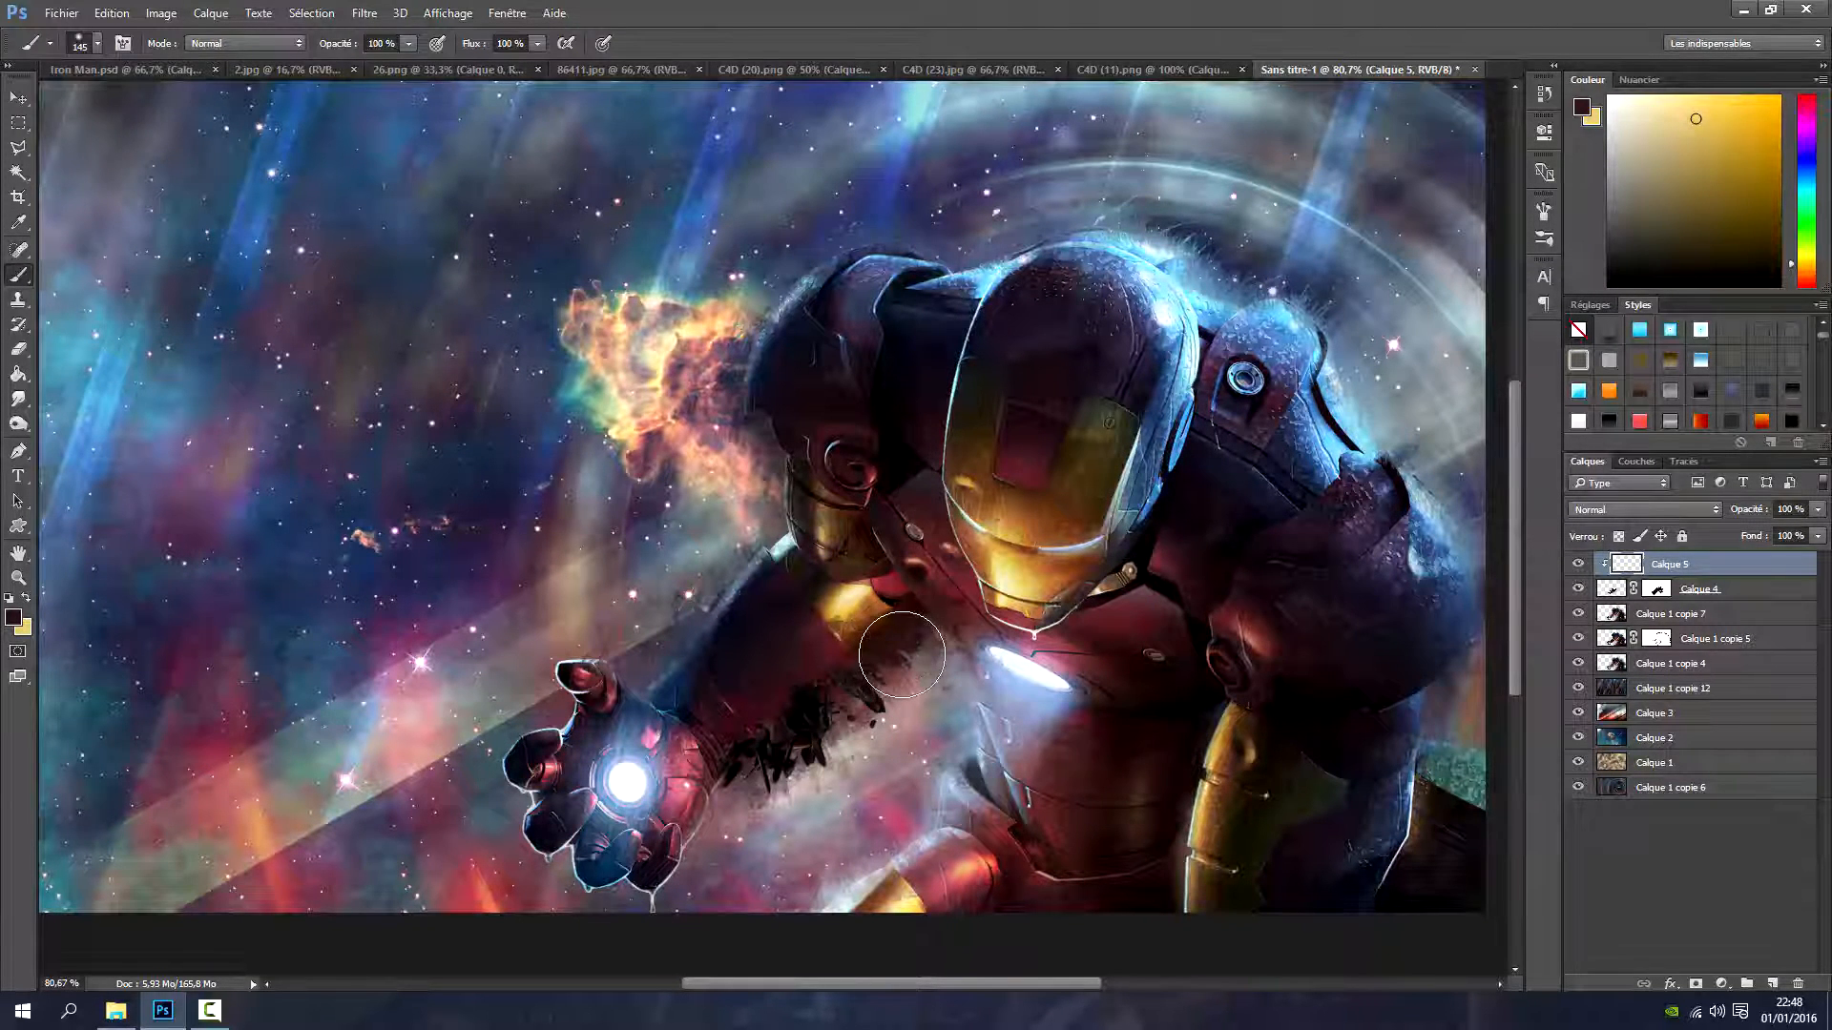
key("ctrl+z")
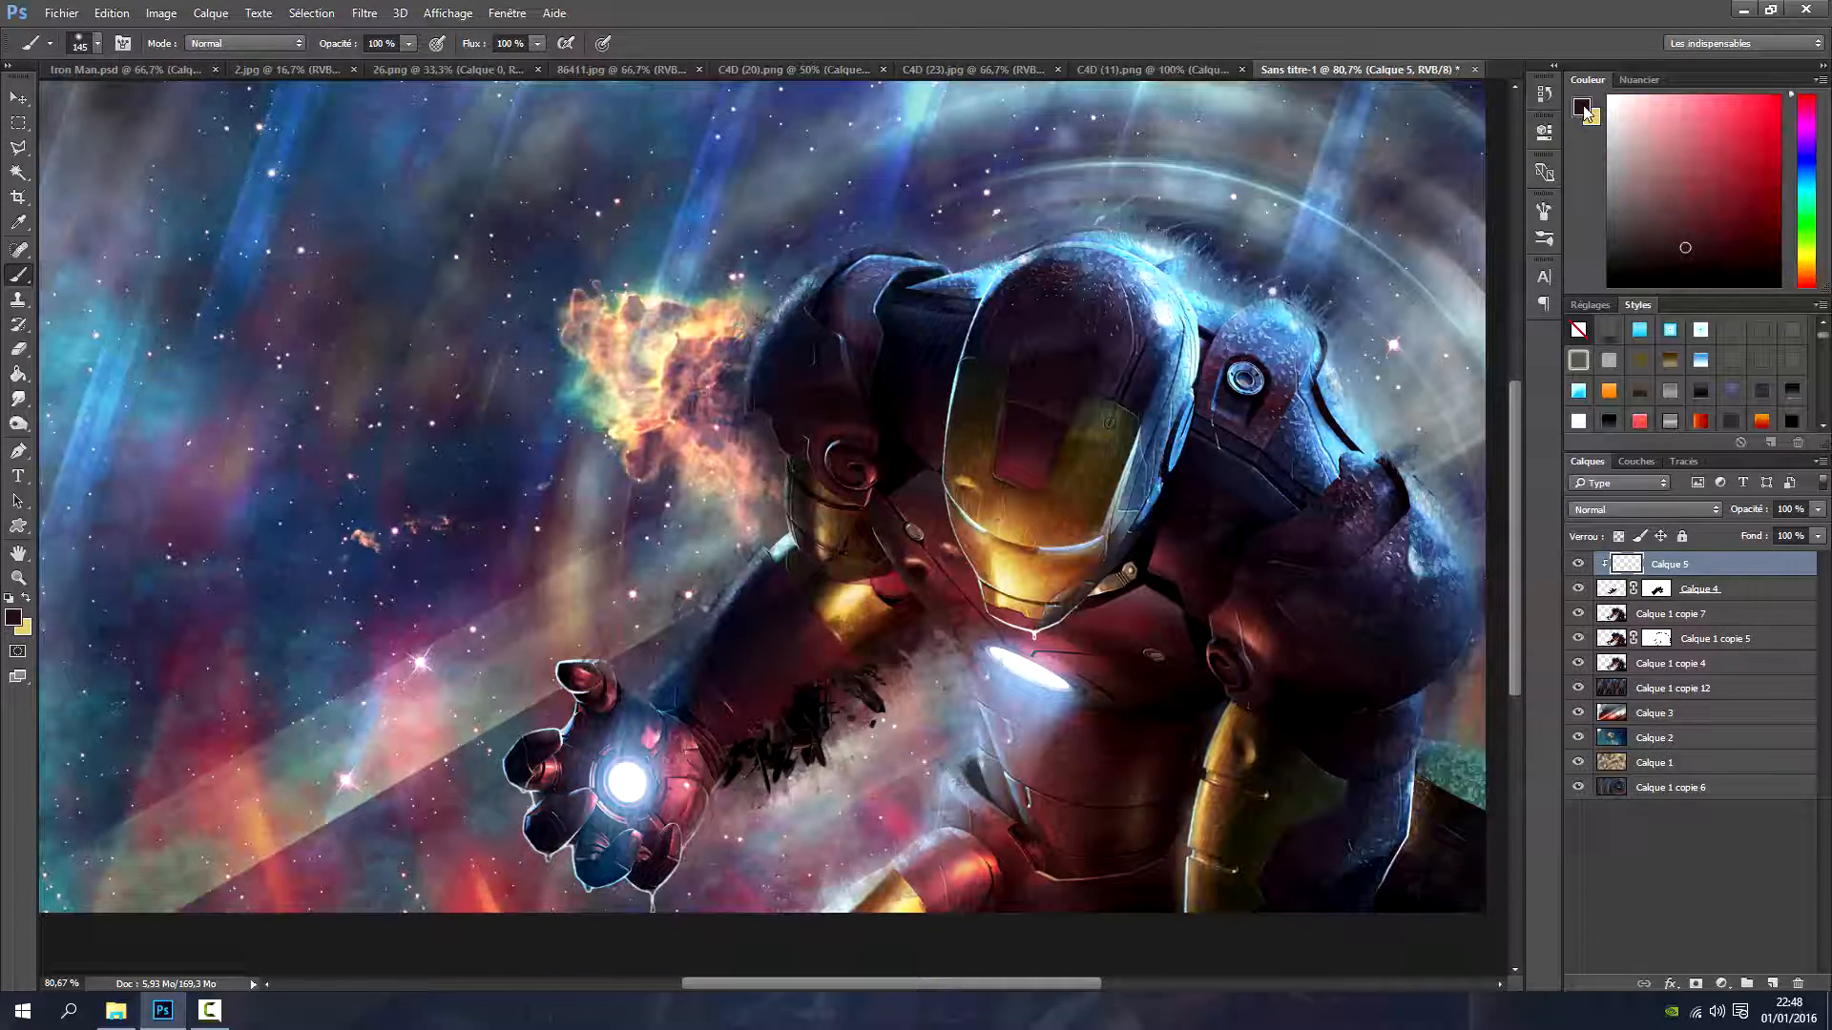
Sample the elbow armour's orange-gold tone and paint it over the dark shards beside the elbow on the clipped layer
left_click(850, 606, "alt")
left_click_drag(893, 638, 908, 644)
left_click(862, 613, "alt")
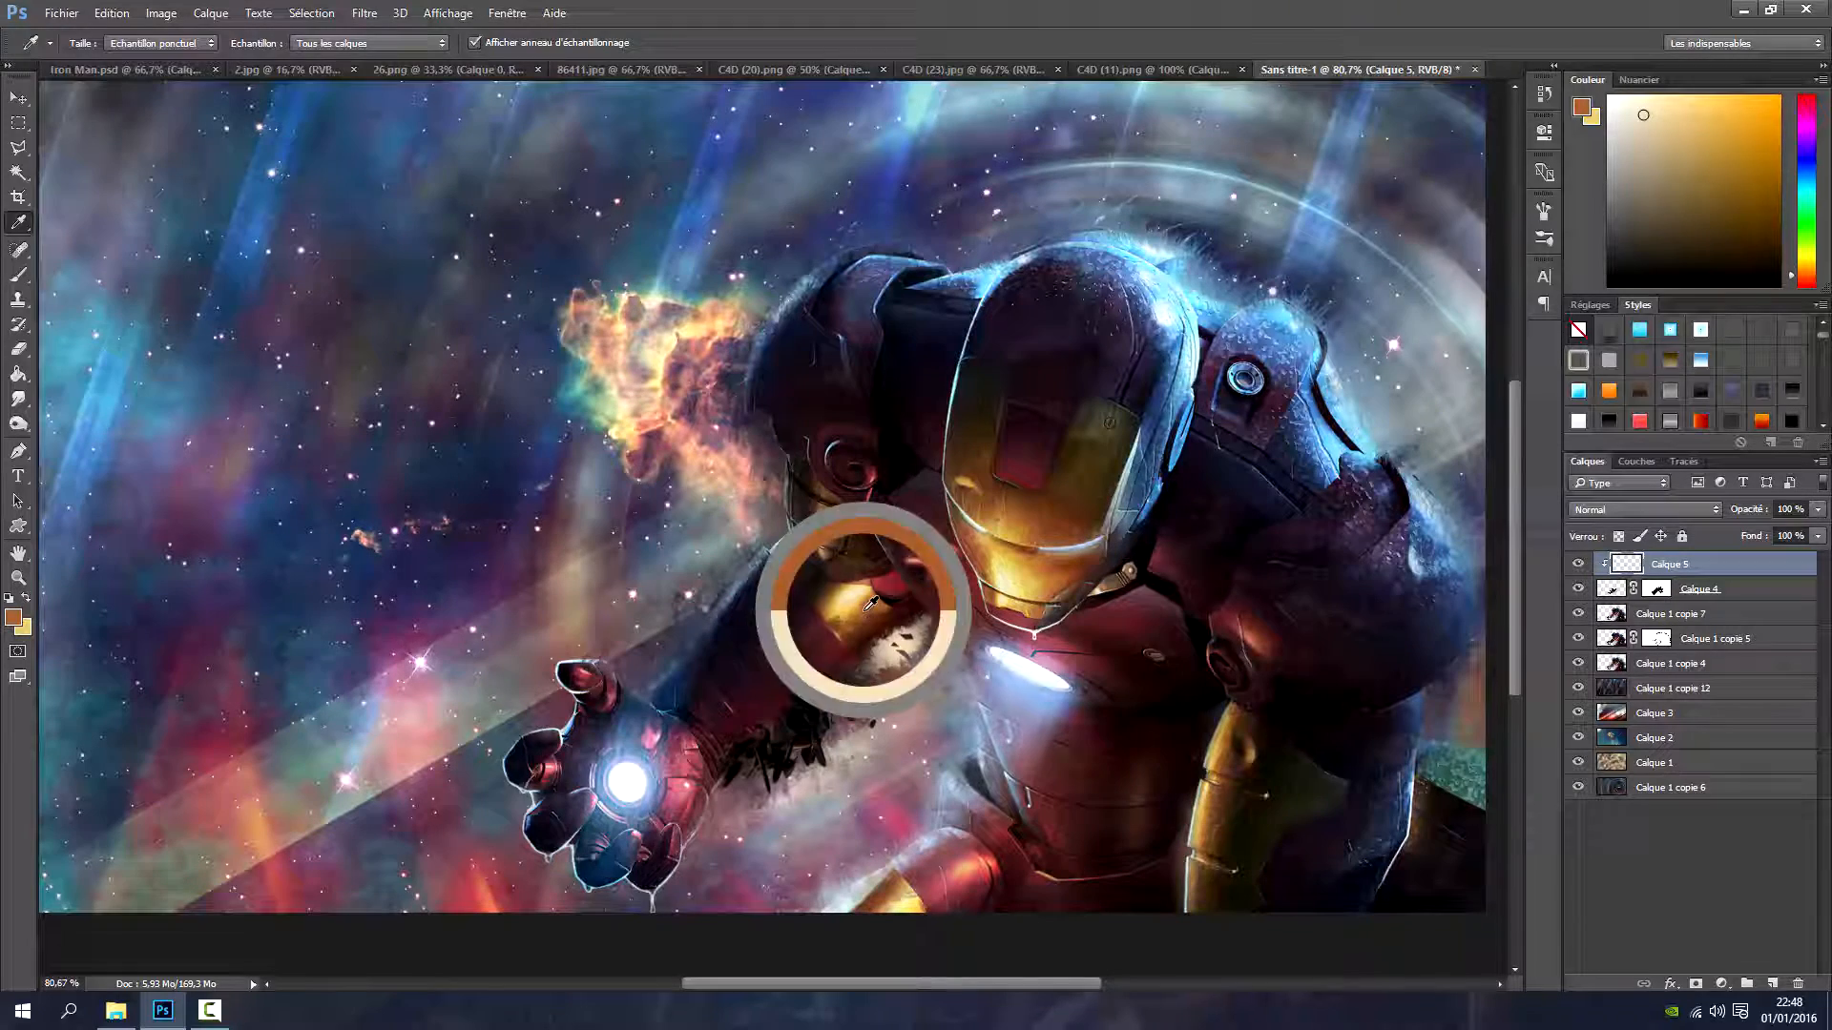
left_click_drag(920, 646, 954, 649)
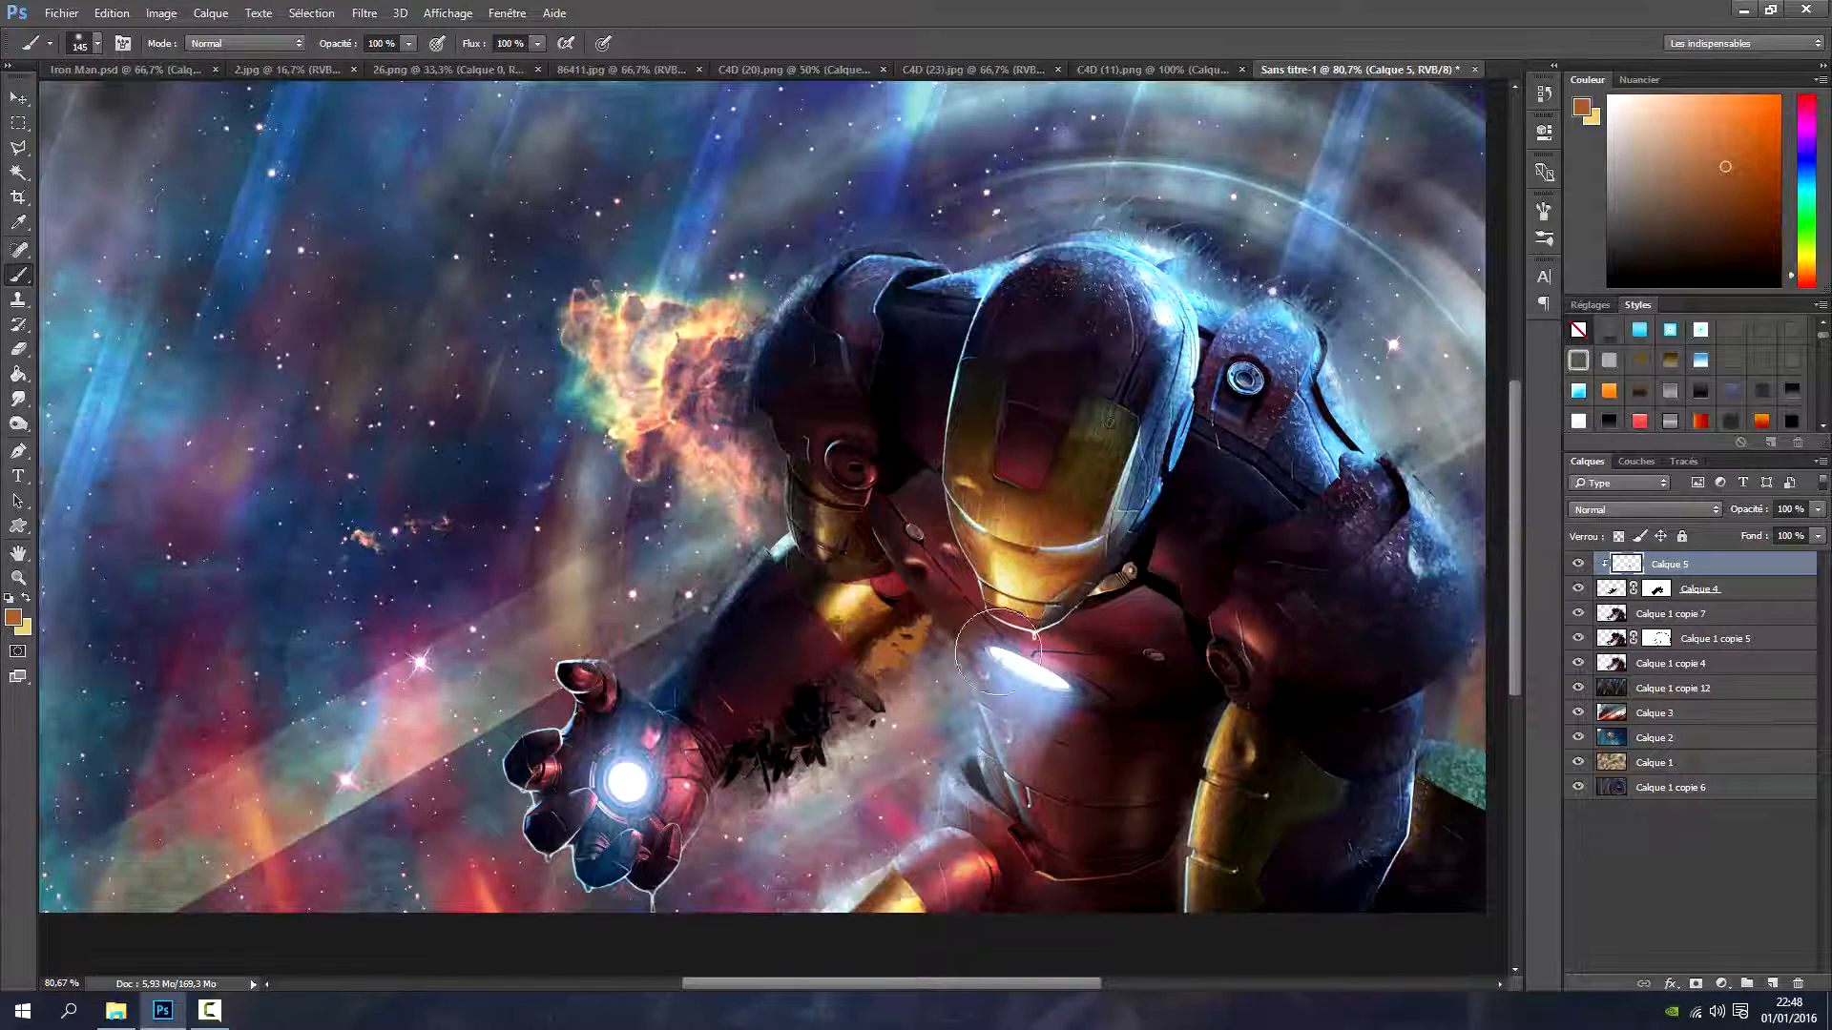
Set the clipped Calque 5 to the Couleur blend mode and brush a dark brown sampled from the elbow armour over the elbow shards
left_click(1599, 516)
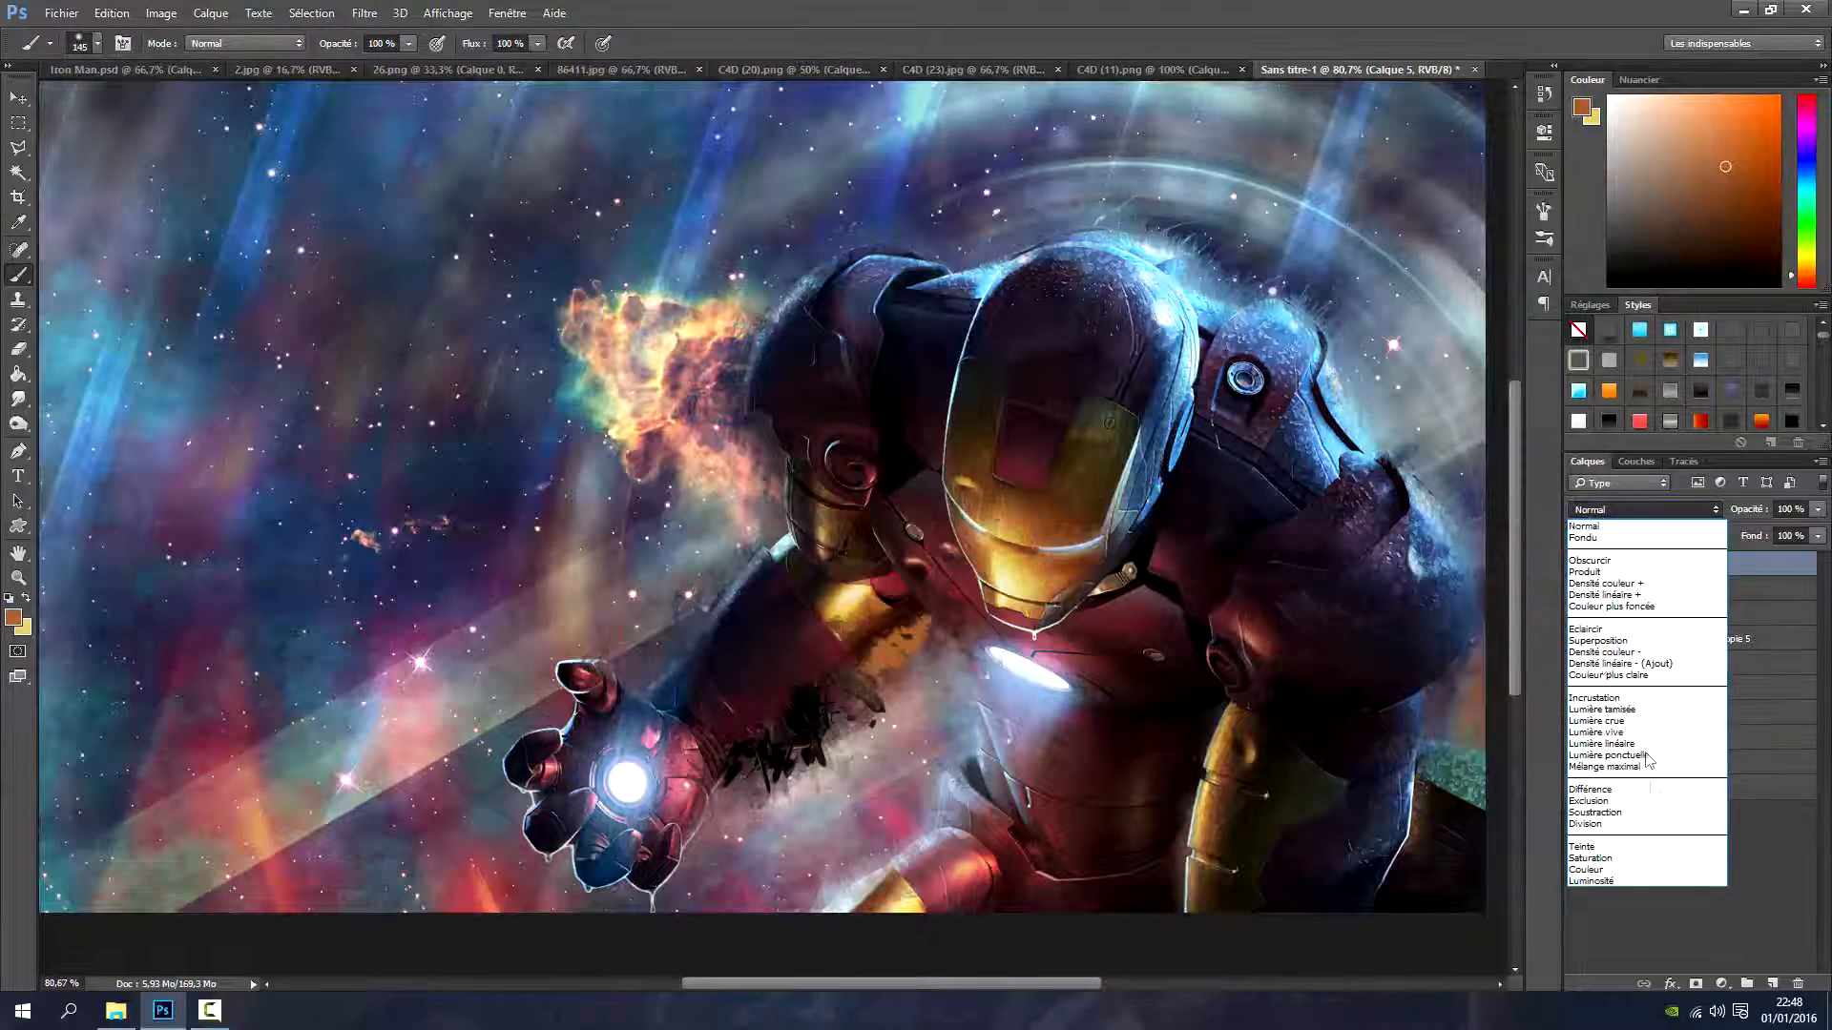
left_click(1626, 869)
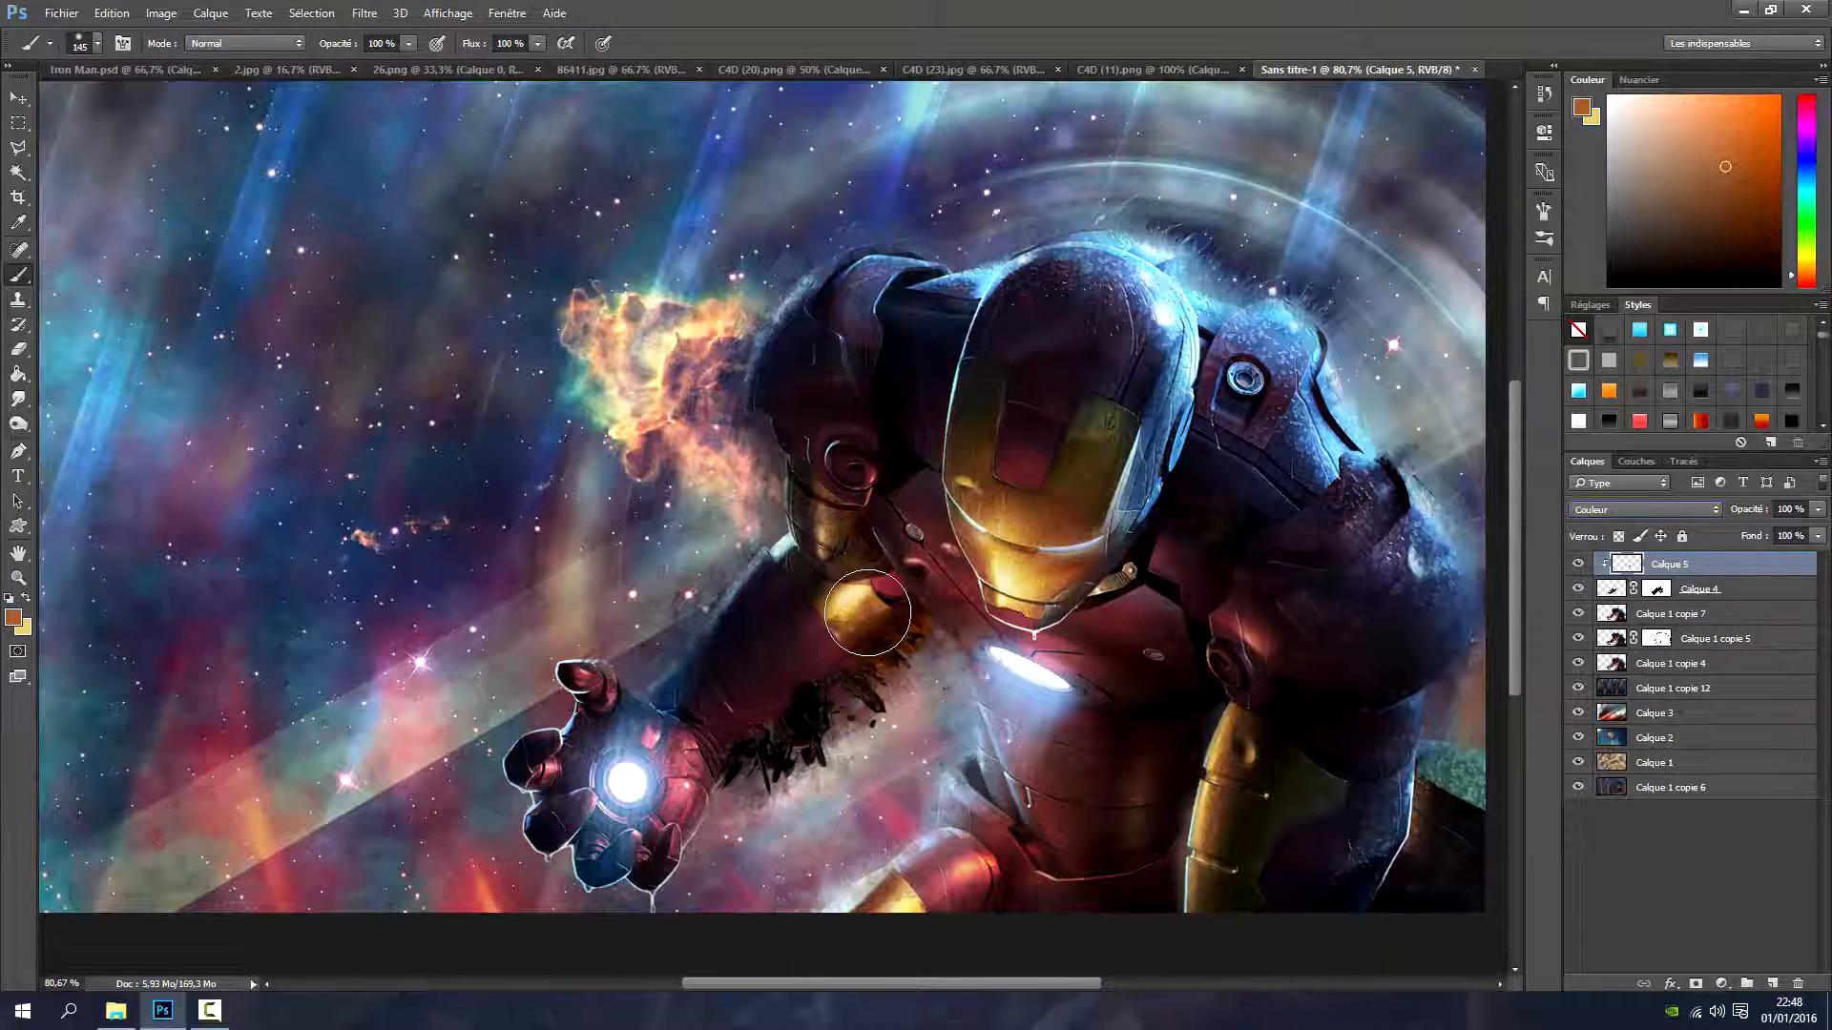
left_click(18, 123)
left_click(19, 222)
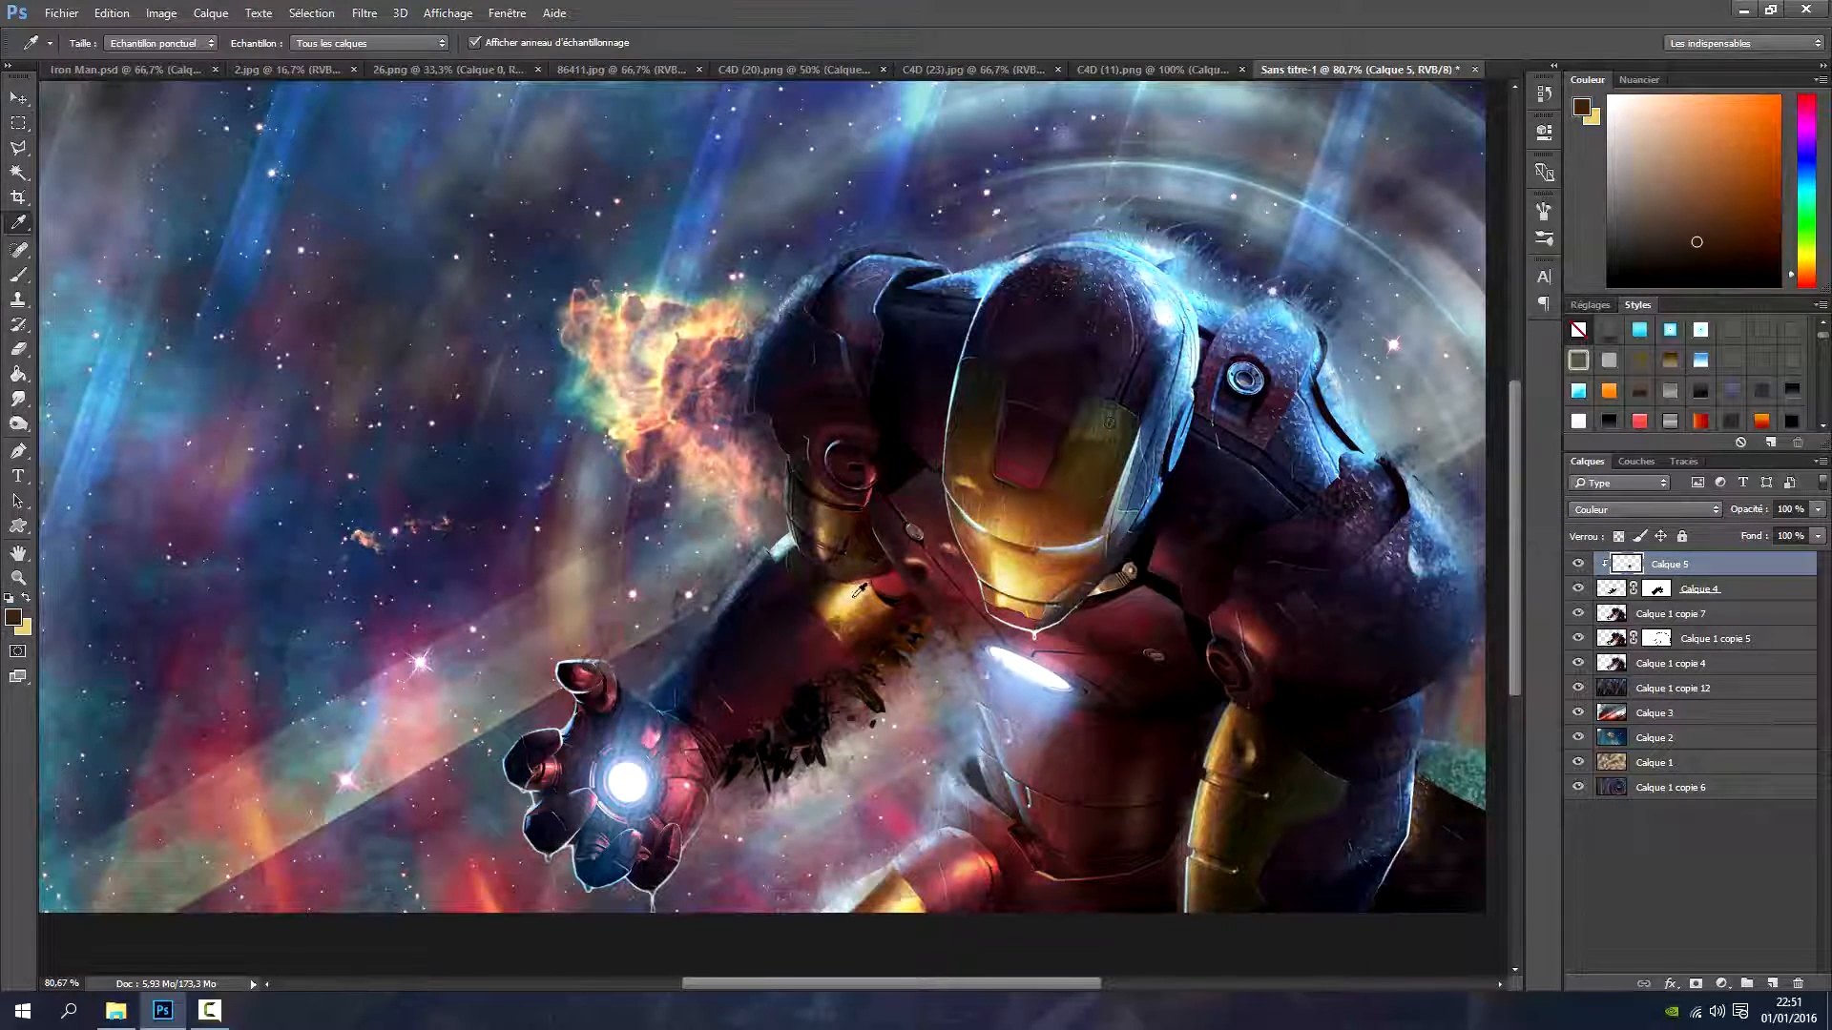
left_click_drag(832, 580, 832, 580)
key("b")
left_click_drag(887, 667, 938, 639)
Sample the forearm's dark red and paint it over the black shards beneath the forearm
left_click(799, 659, "alt")
mouse_move(730, 784)
left_mouse_down()
mouse_move(758, 736)
mouse_move(782, 768)
mouse_move(760, 769)
mouse_move(825, 736)
left_mouse_up()
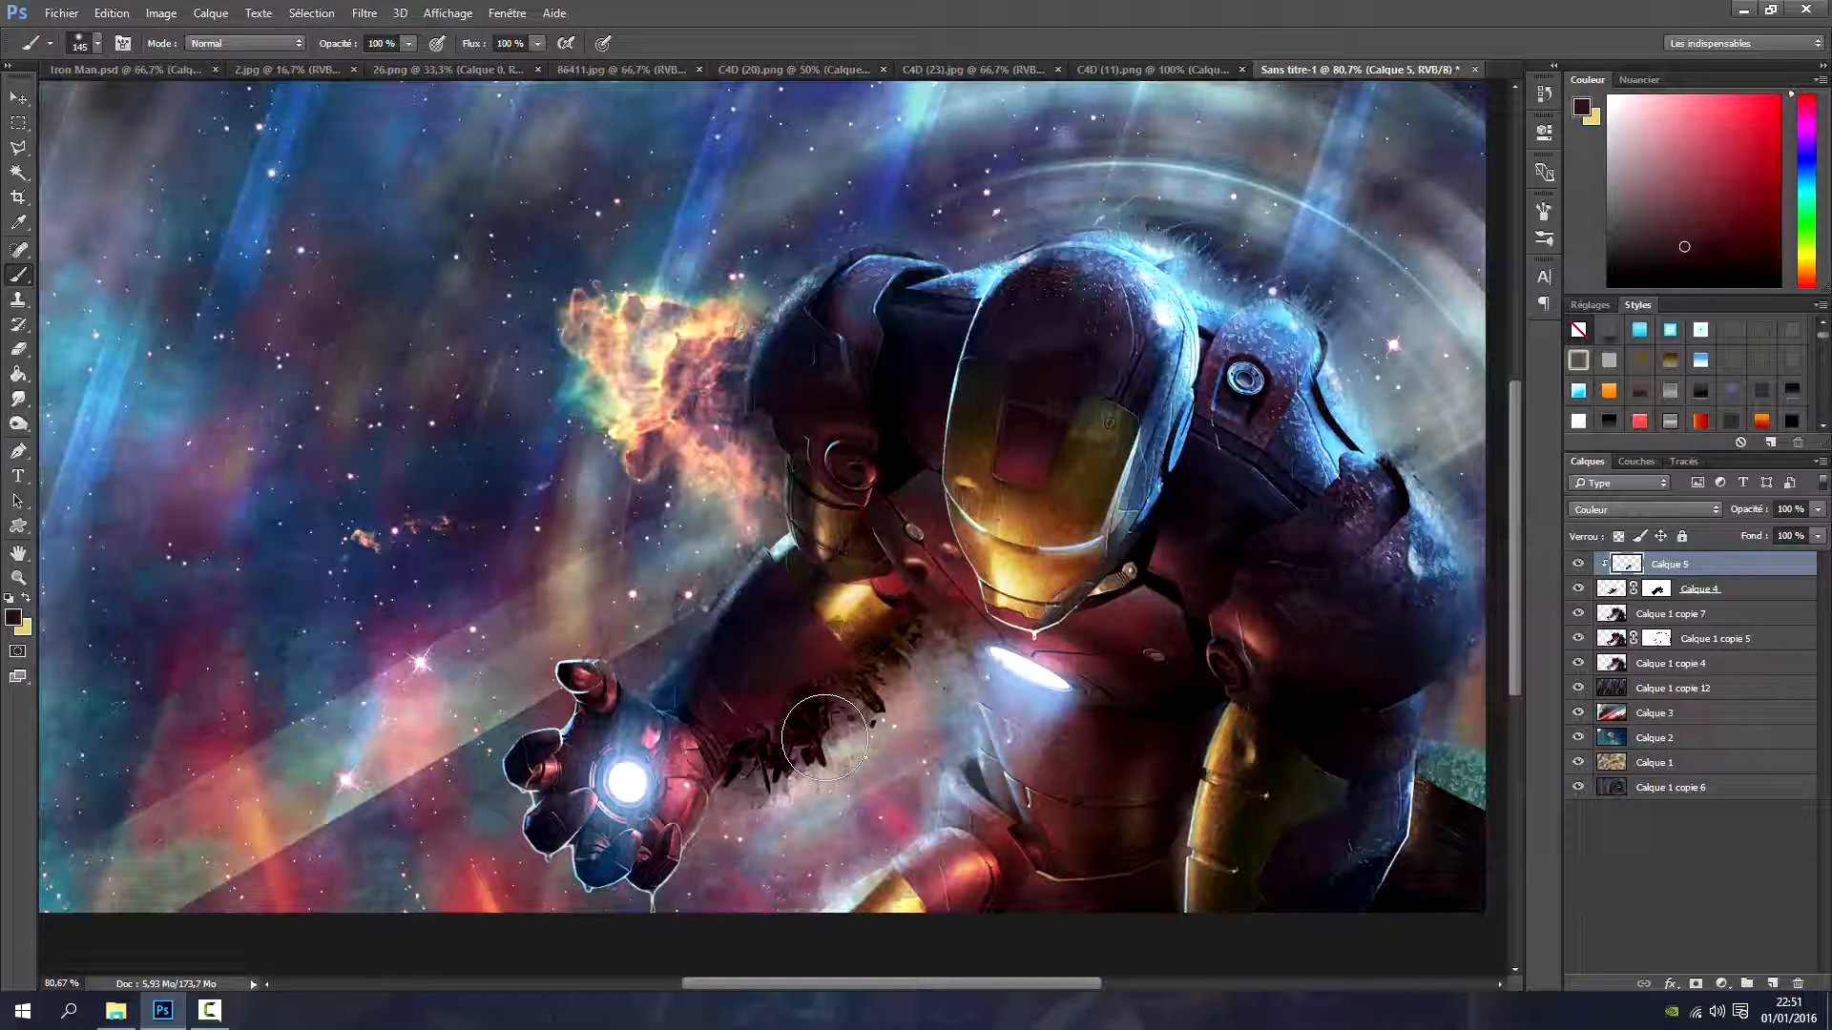
left_click_drag(825, 736, 935, 741)
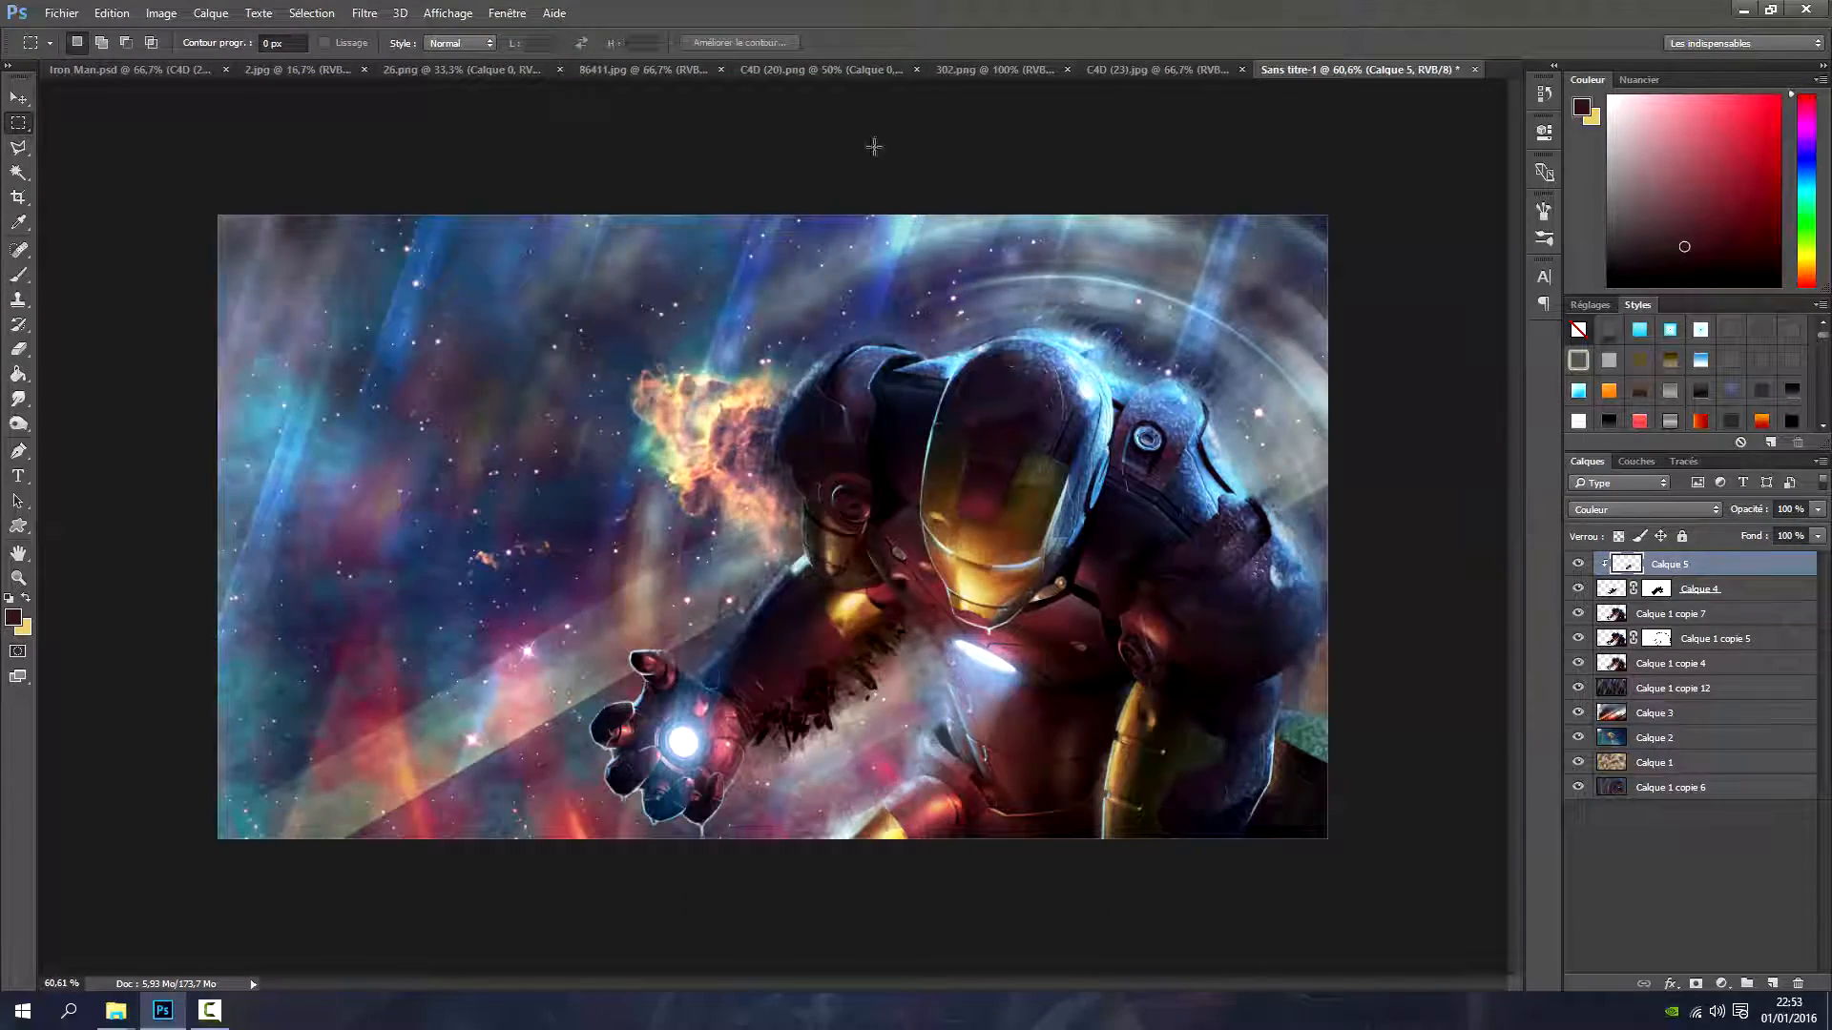
Copy the silver render from C4D (20).png into the Sans titre-1 composition as a new top layer
left_click(995, 70)
left_click(1158, 70)
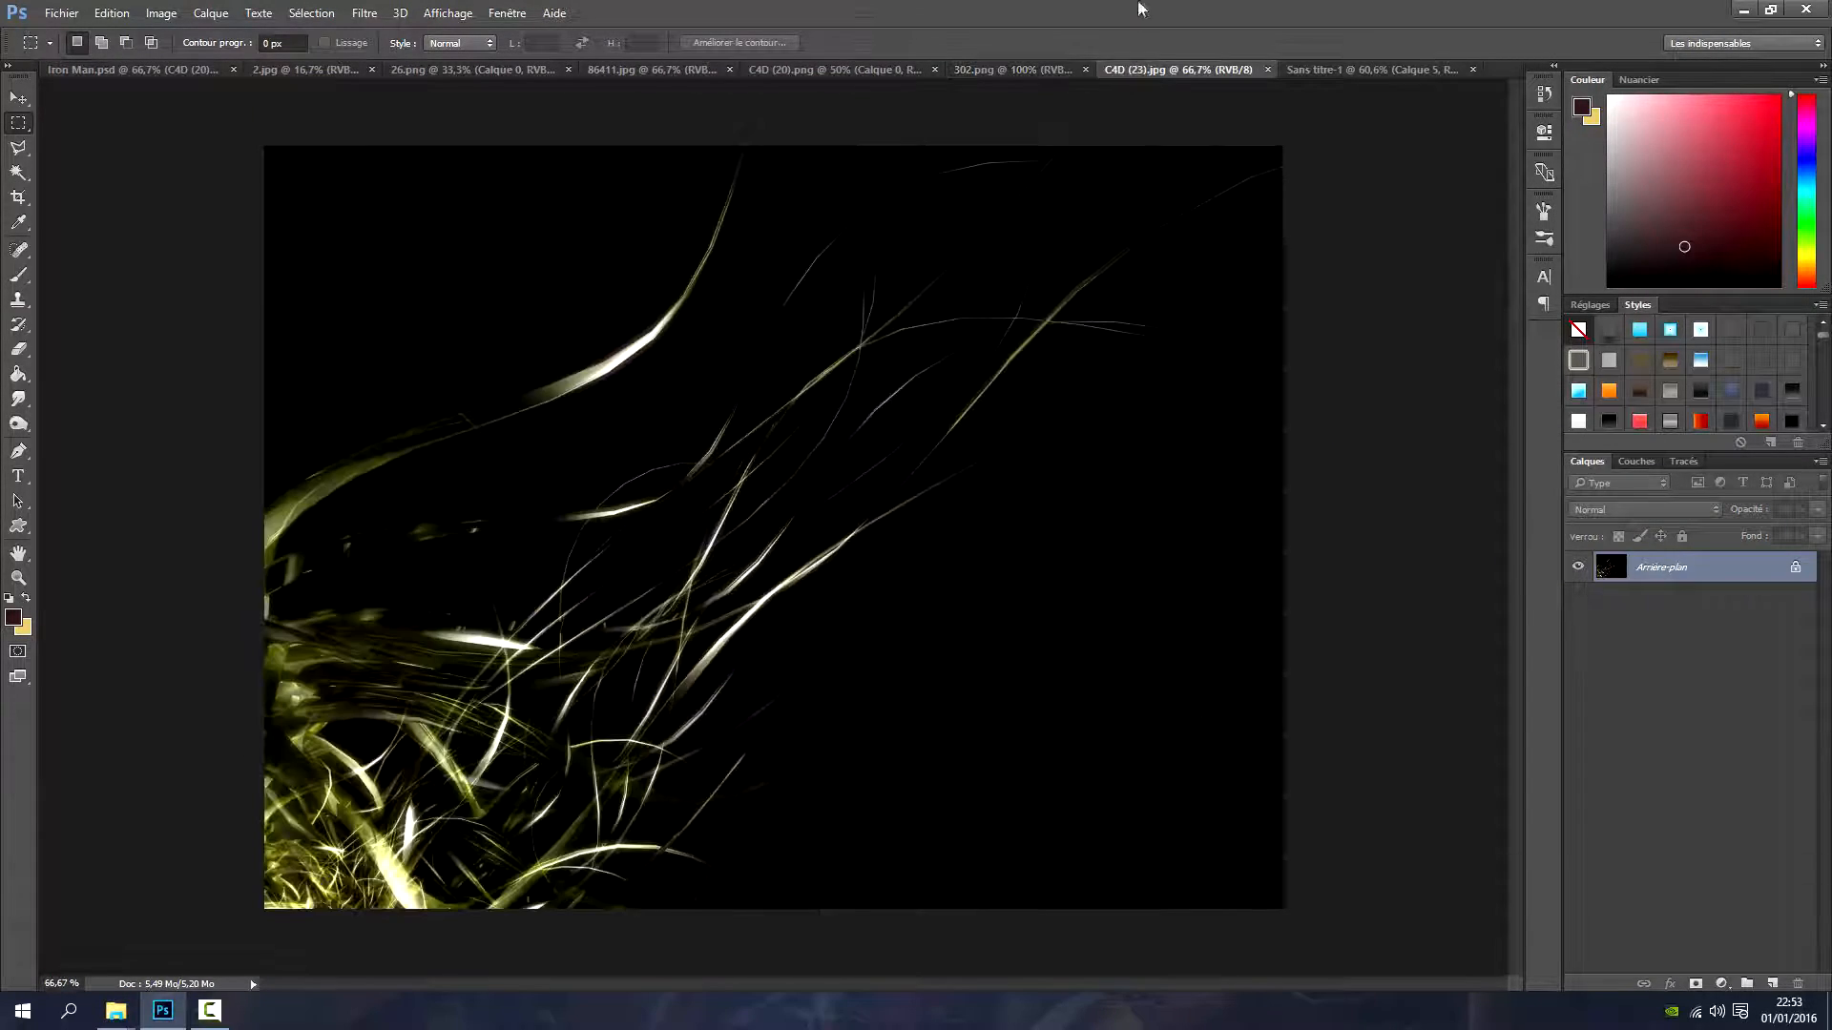
left_click(832, 70)
left_click_drag(876, 379, 341, 518)
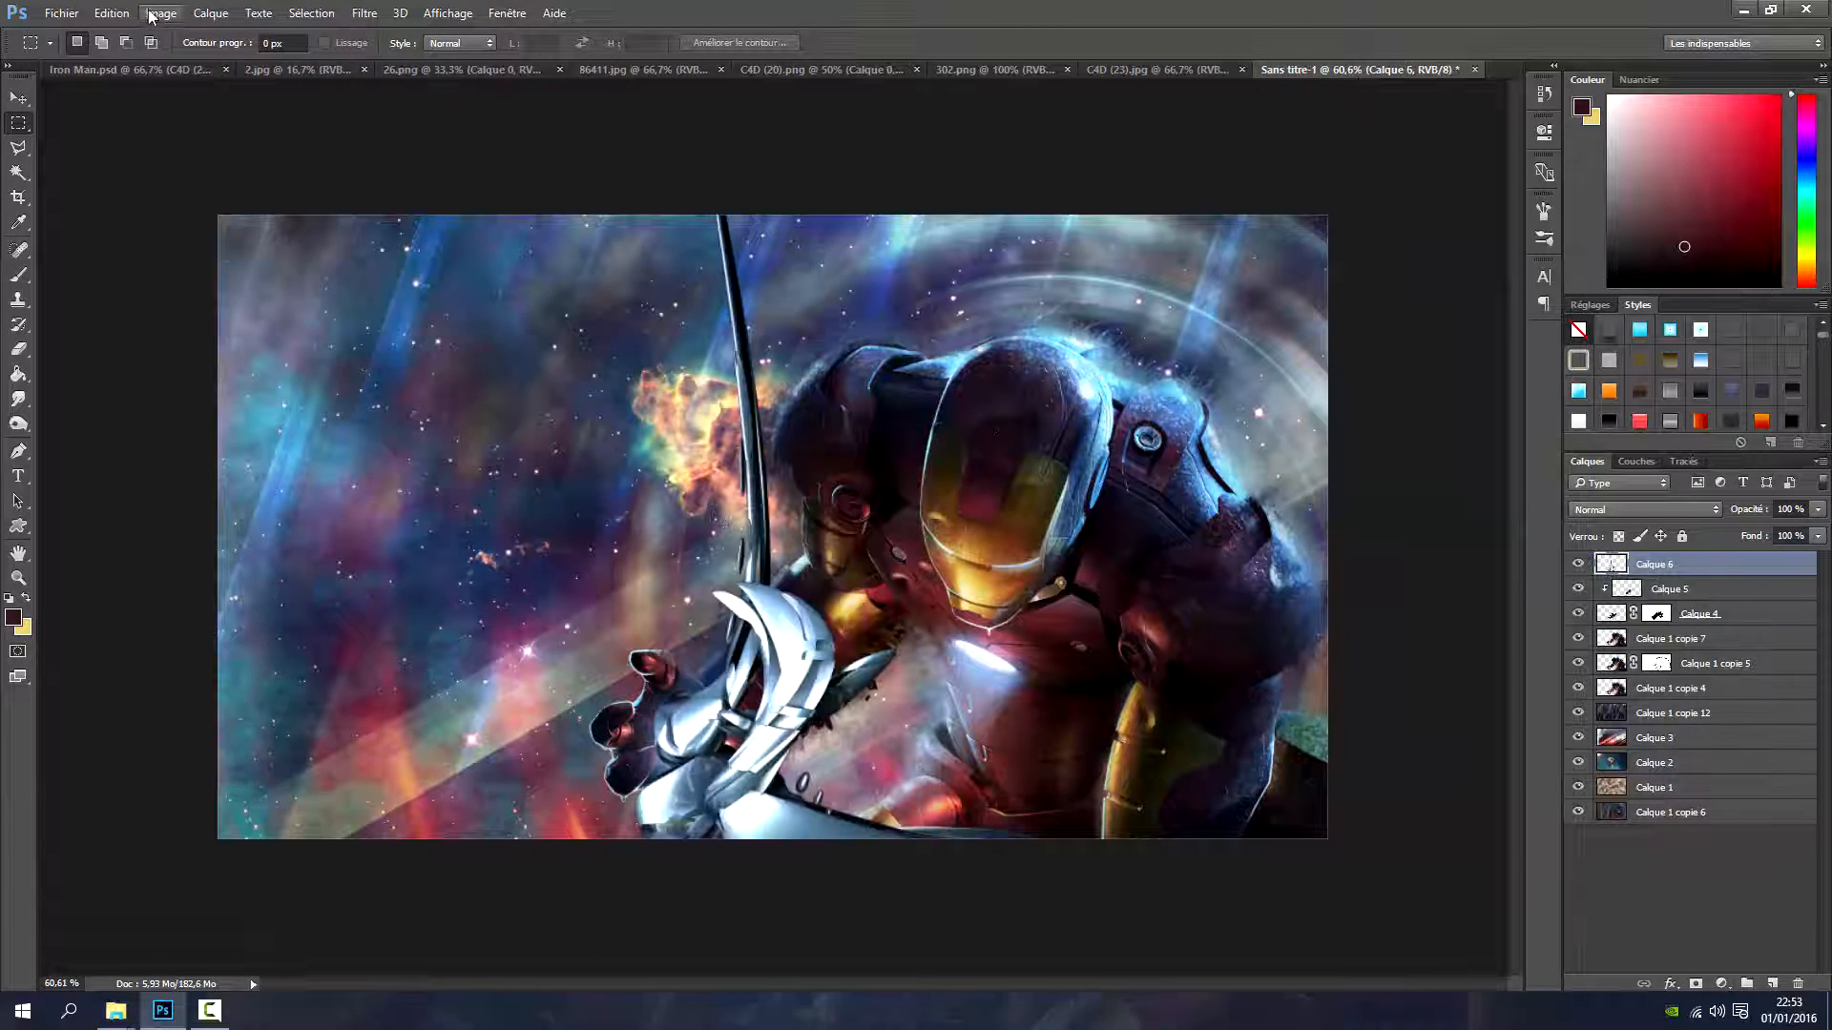
Free-transform the silver render to about 44 % scale, rotate it about 20° and place it over the outstretched forearm
left_click(112, 13)
left_click(176, 391)
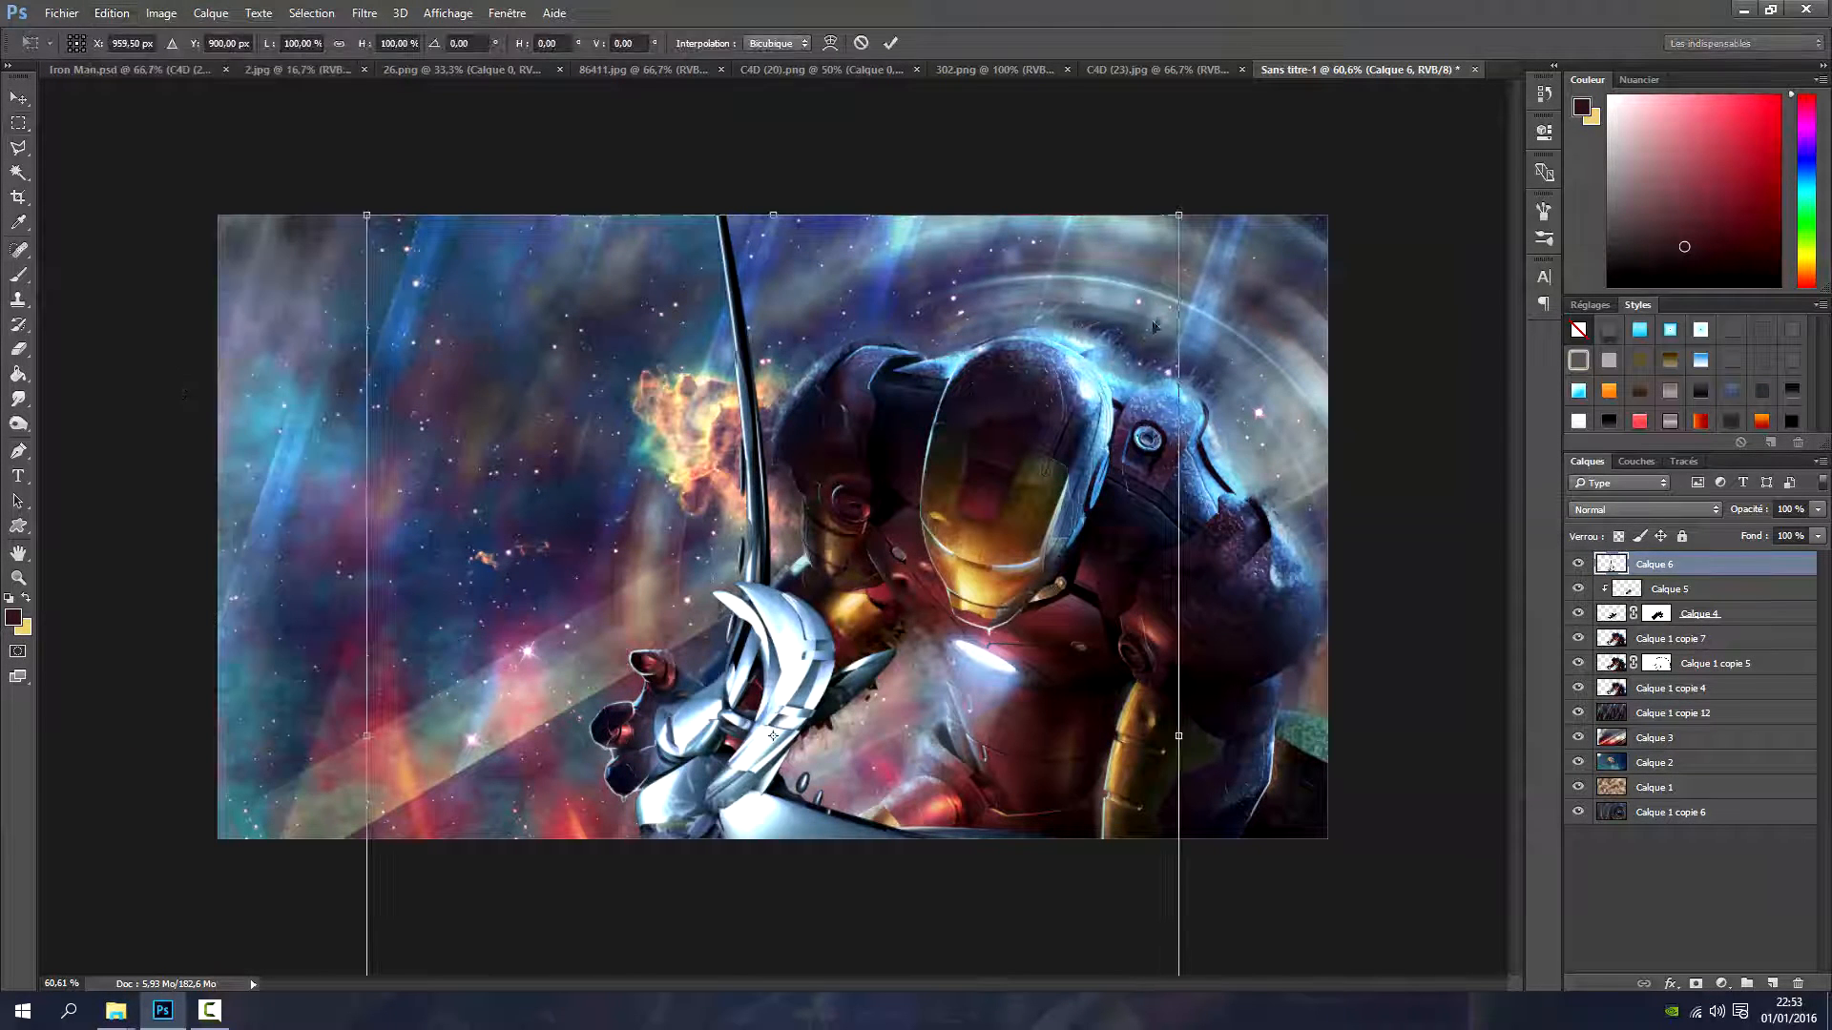
left_click_drag(1179, 218, 911, 558)
left_click_drag(668, 725, 801, 401)
left_click_drag(1059, 215, 1168, 335)
left_click_drag(929, 656, 995, 638)
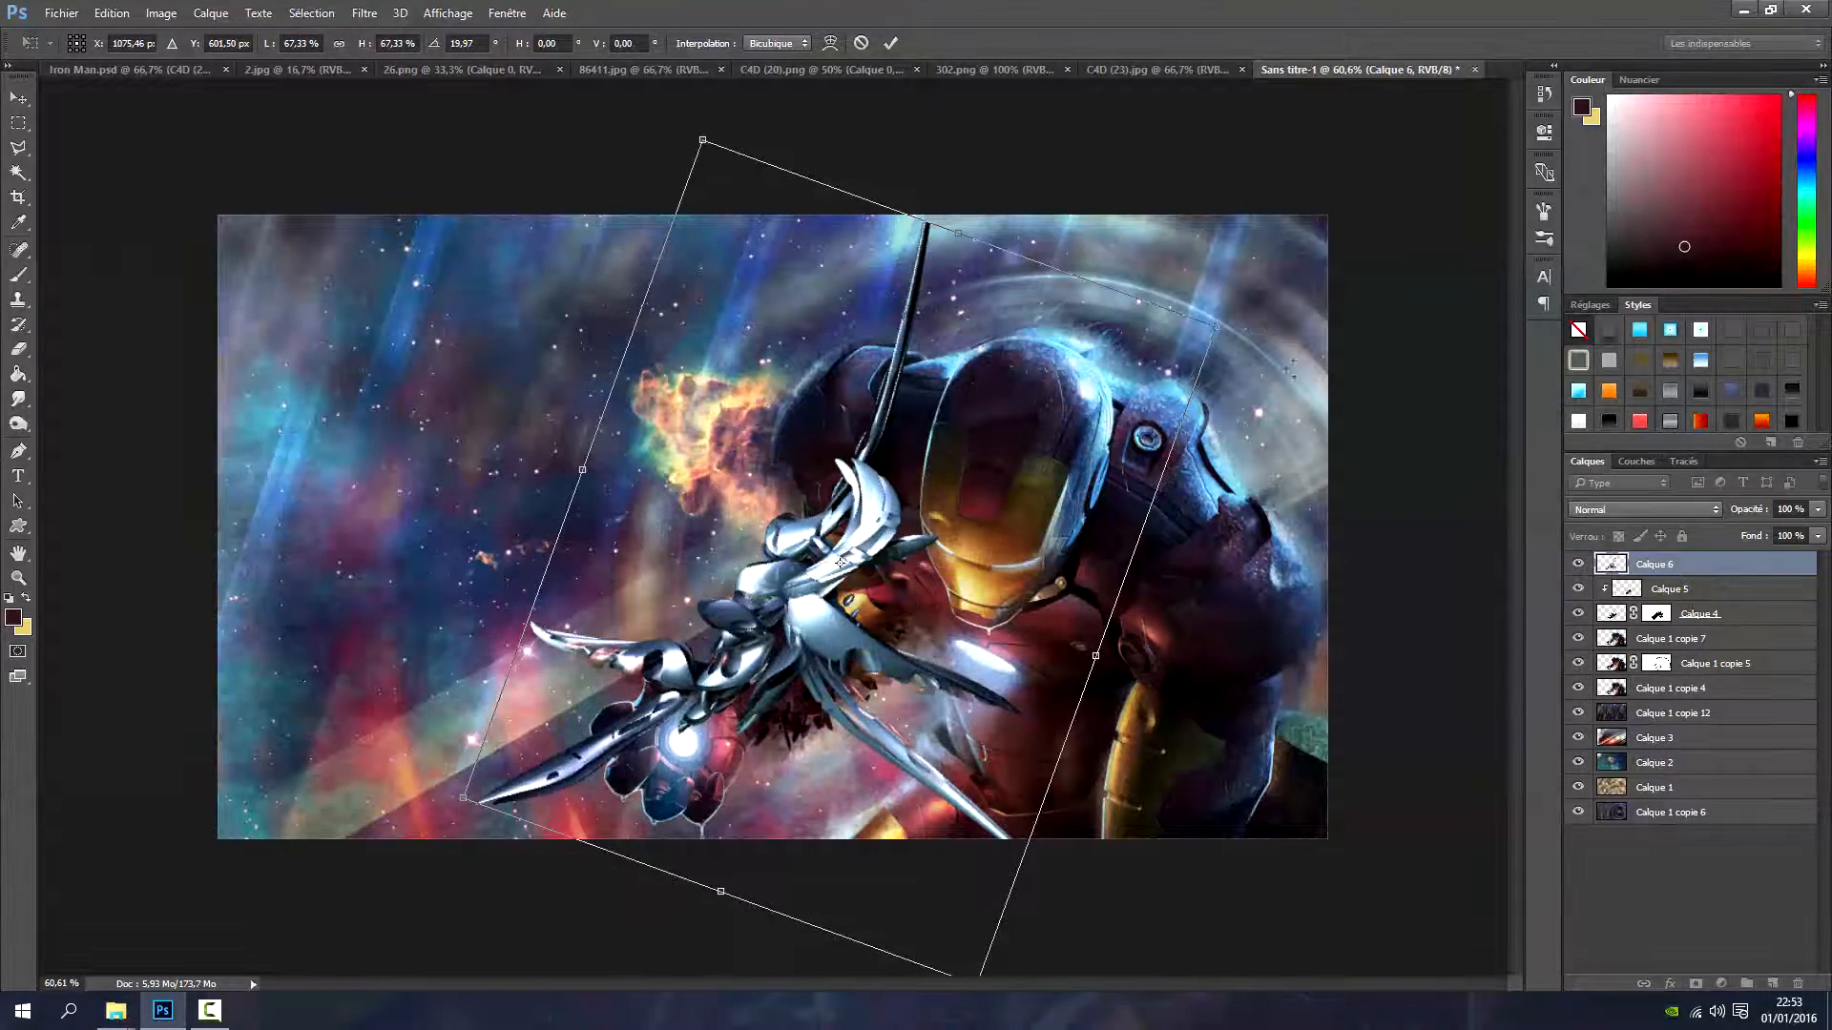
left_click_drag(1215, 326, 957, 489)
left_click_drag(763, 611, 892, 591)
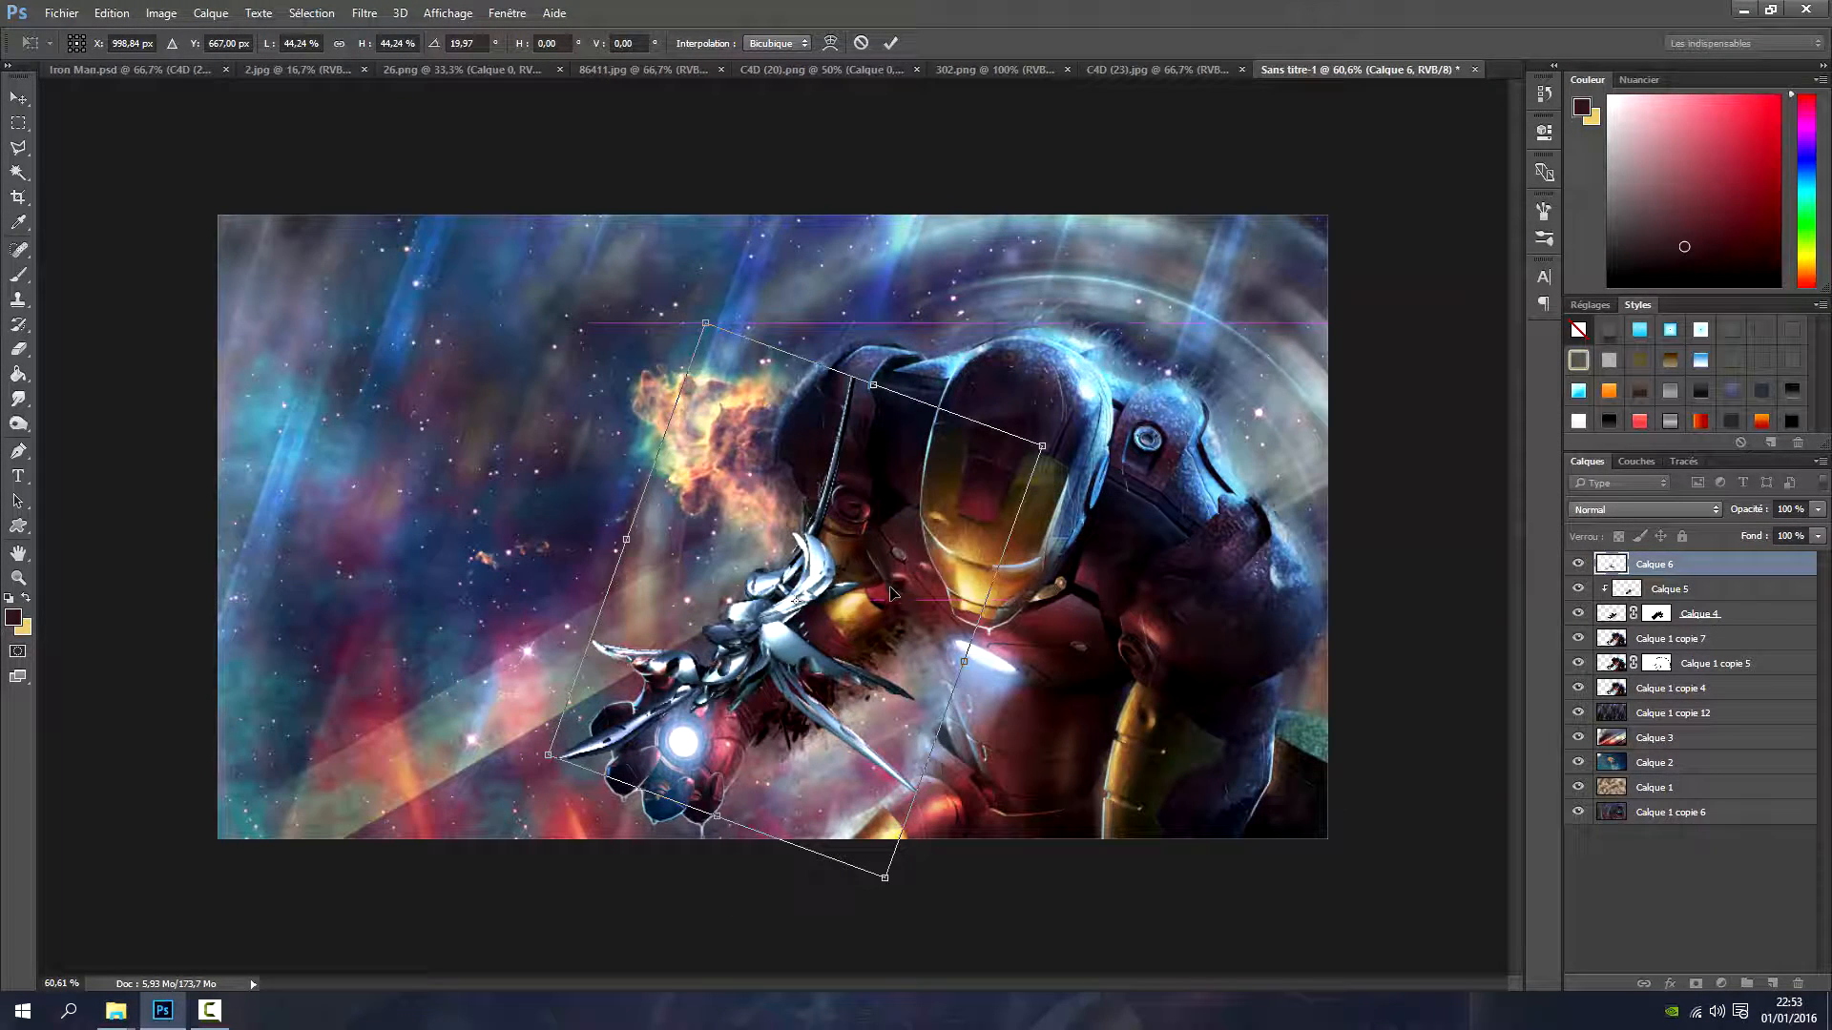
left_click(894, 44)
Add a layer mask to Calque 6 and erase the render where it covers the forearm and hand, keeping the shards above the arm
scroll(780, 516, "up", 2)
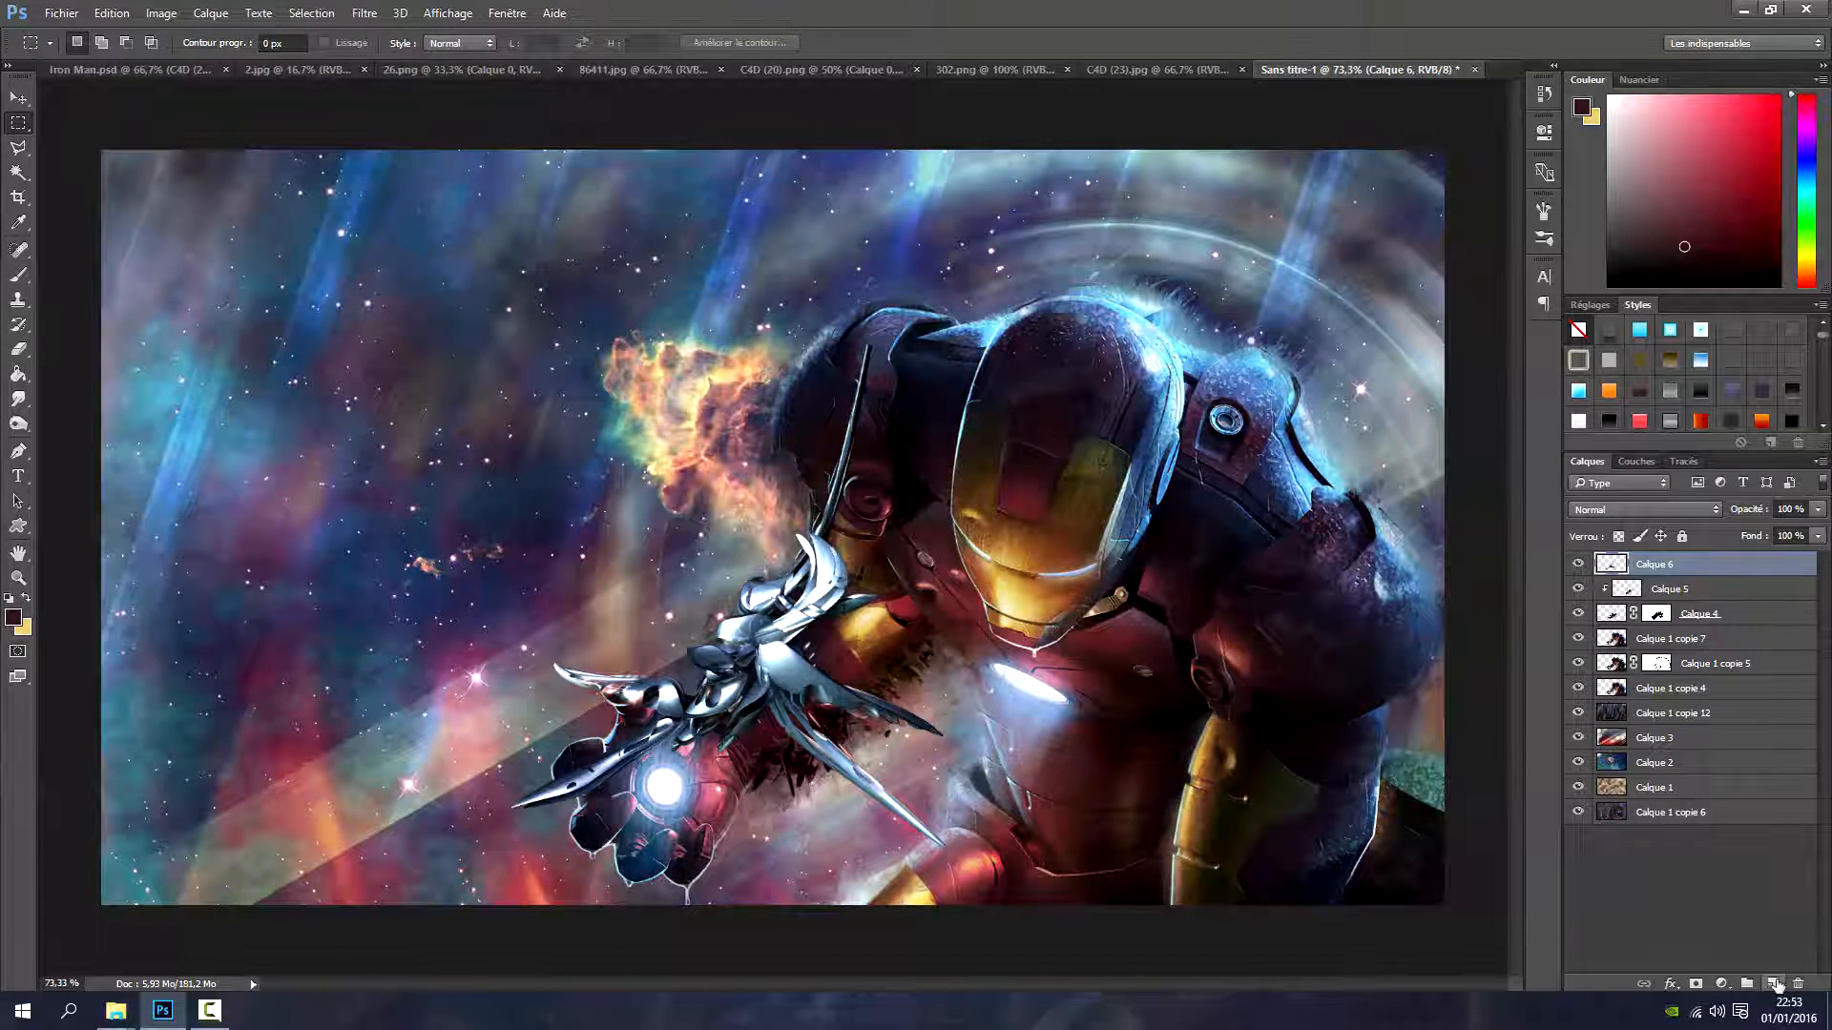
left_click(1696, 983)
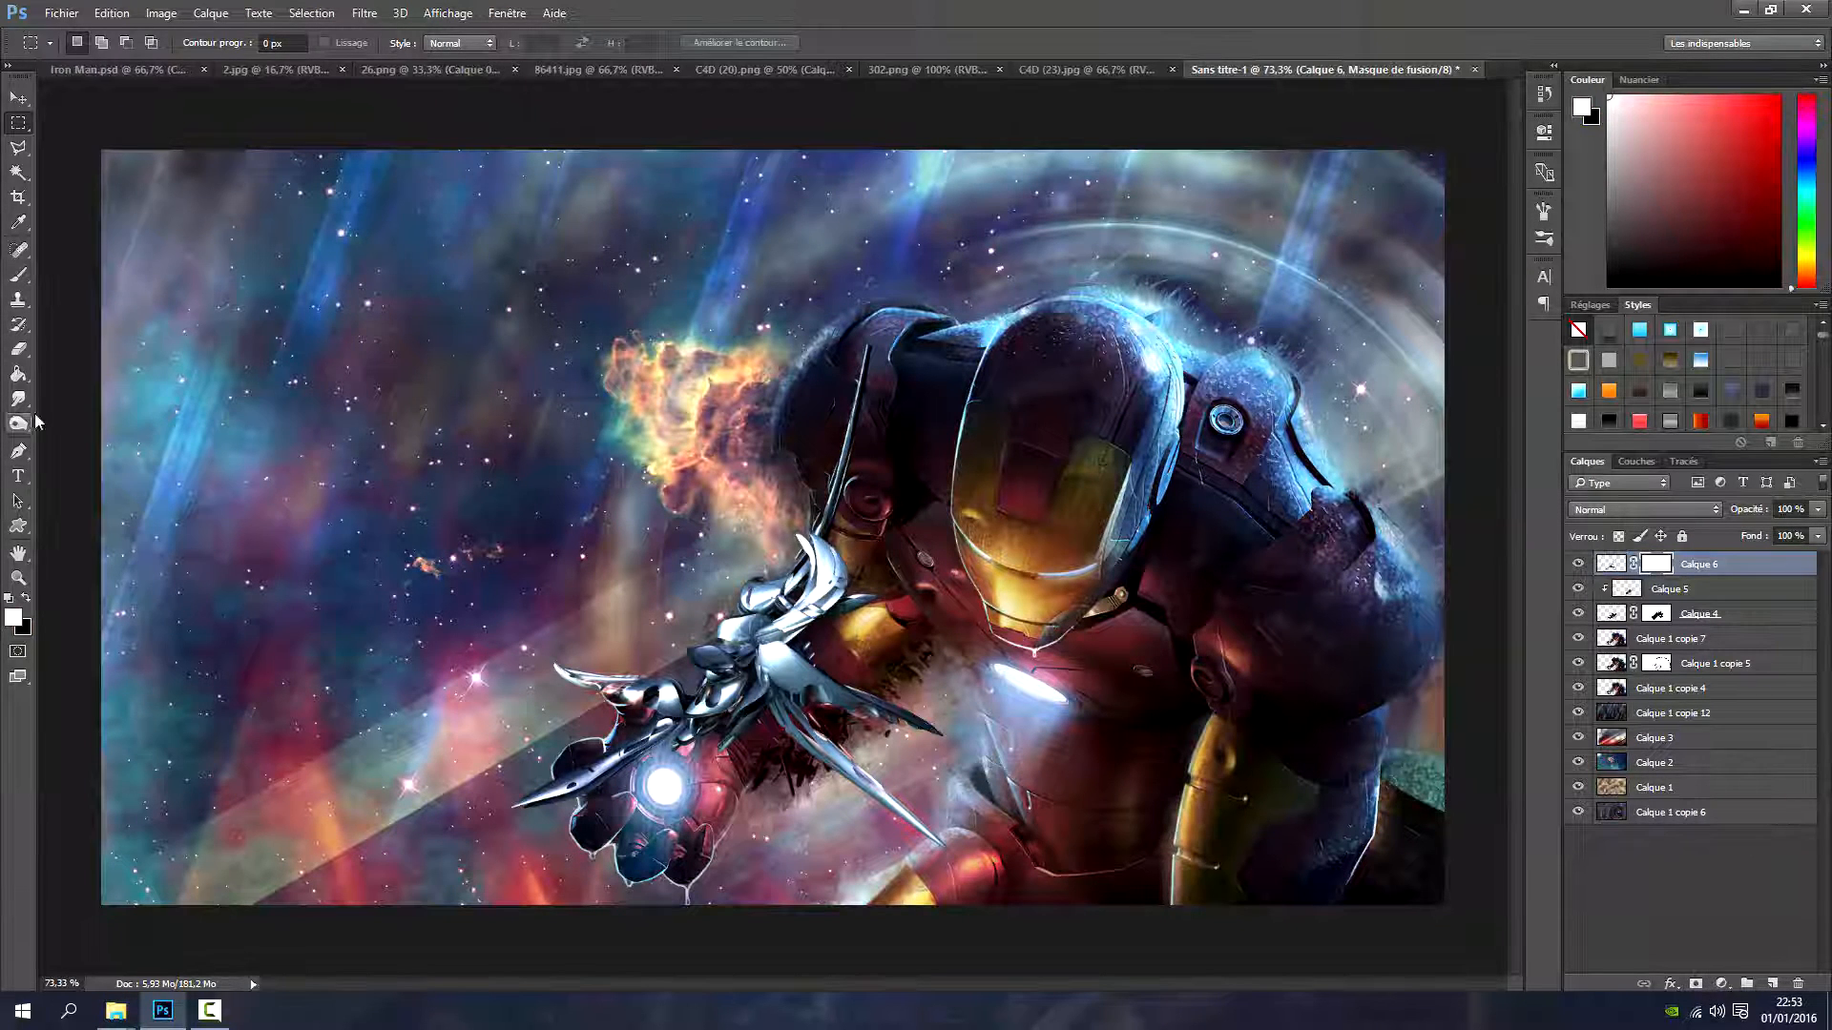
left_click(18, 349)
mouse_move(787, 725)
left_mouse_down()
mouse_move(820, 706)
mouse_move(880, 782)
mouse_move(725, 687)
left_mouse_up()
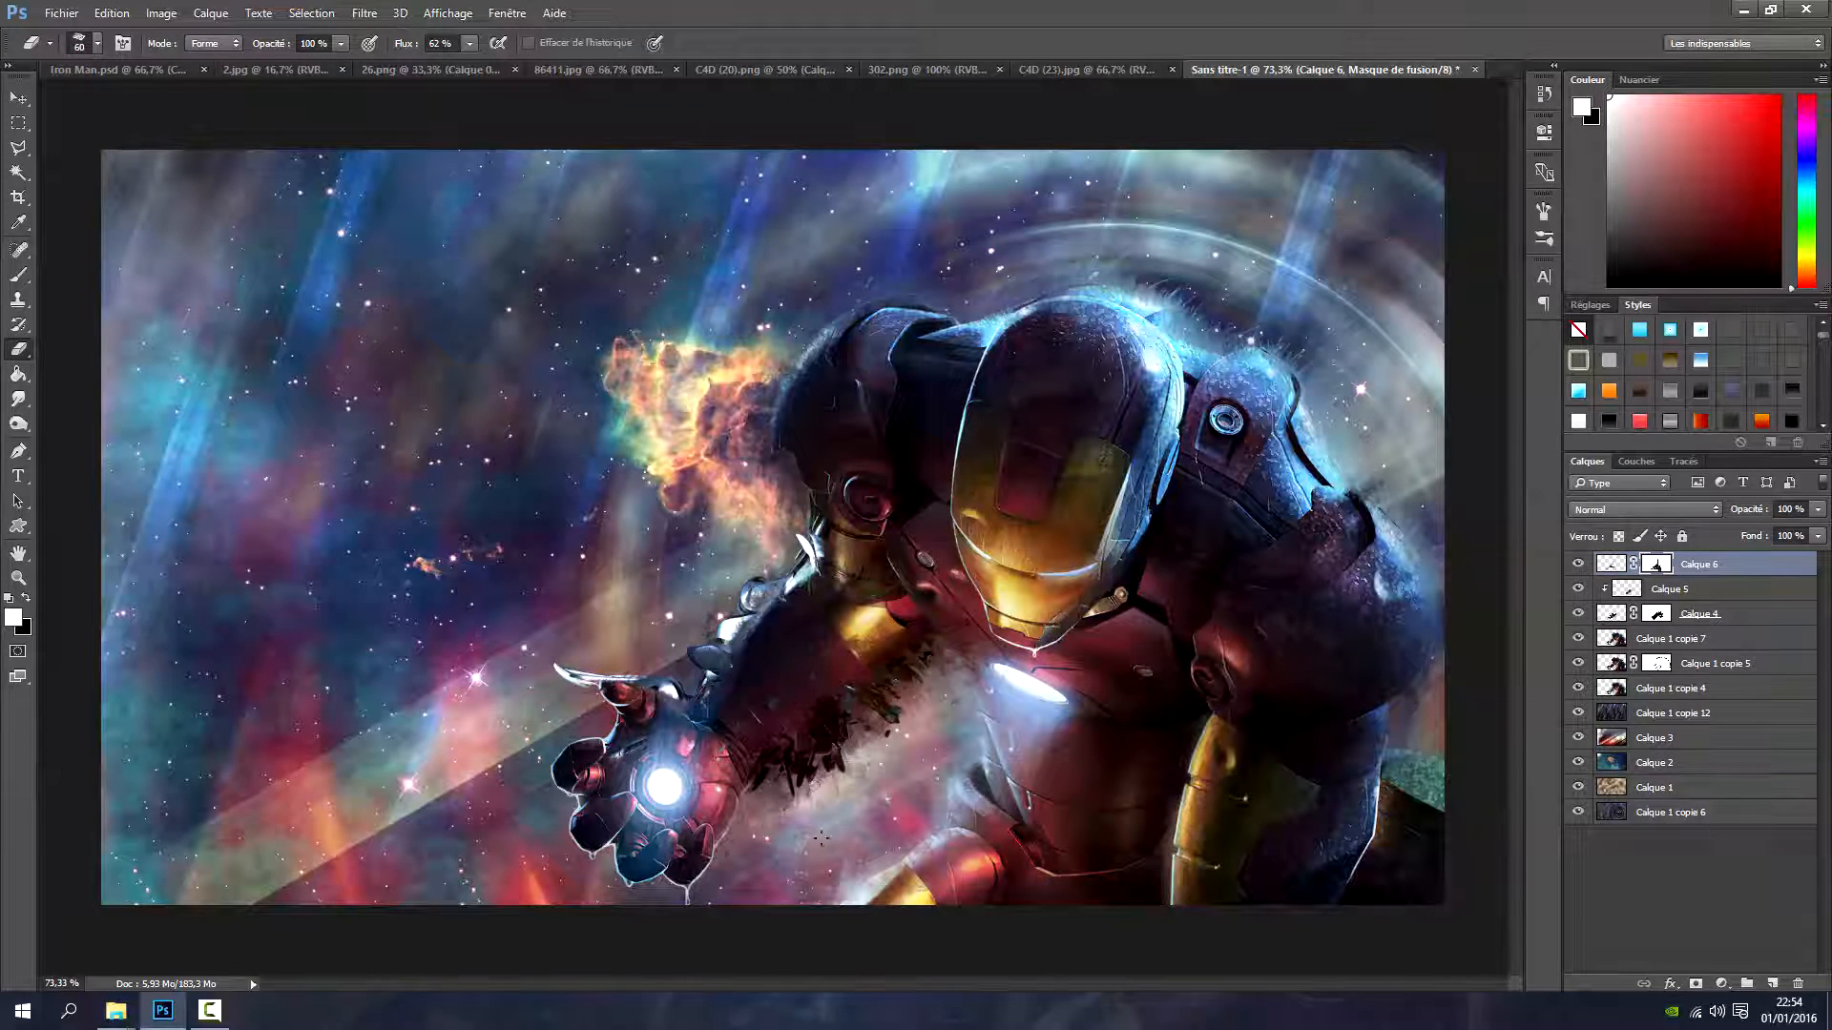
Create a new layer clipped to Calque 6 and set its blend mode to Couleur
left_click(1770, 983)
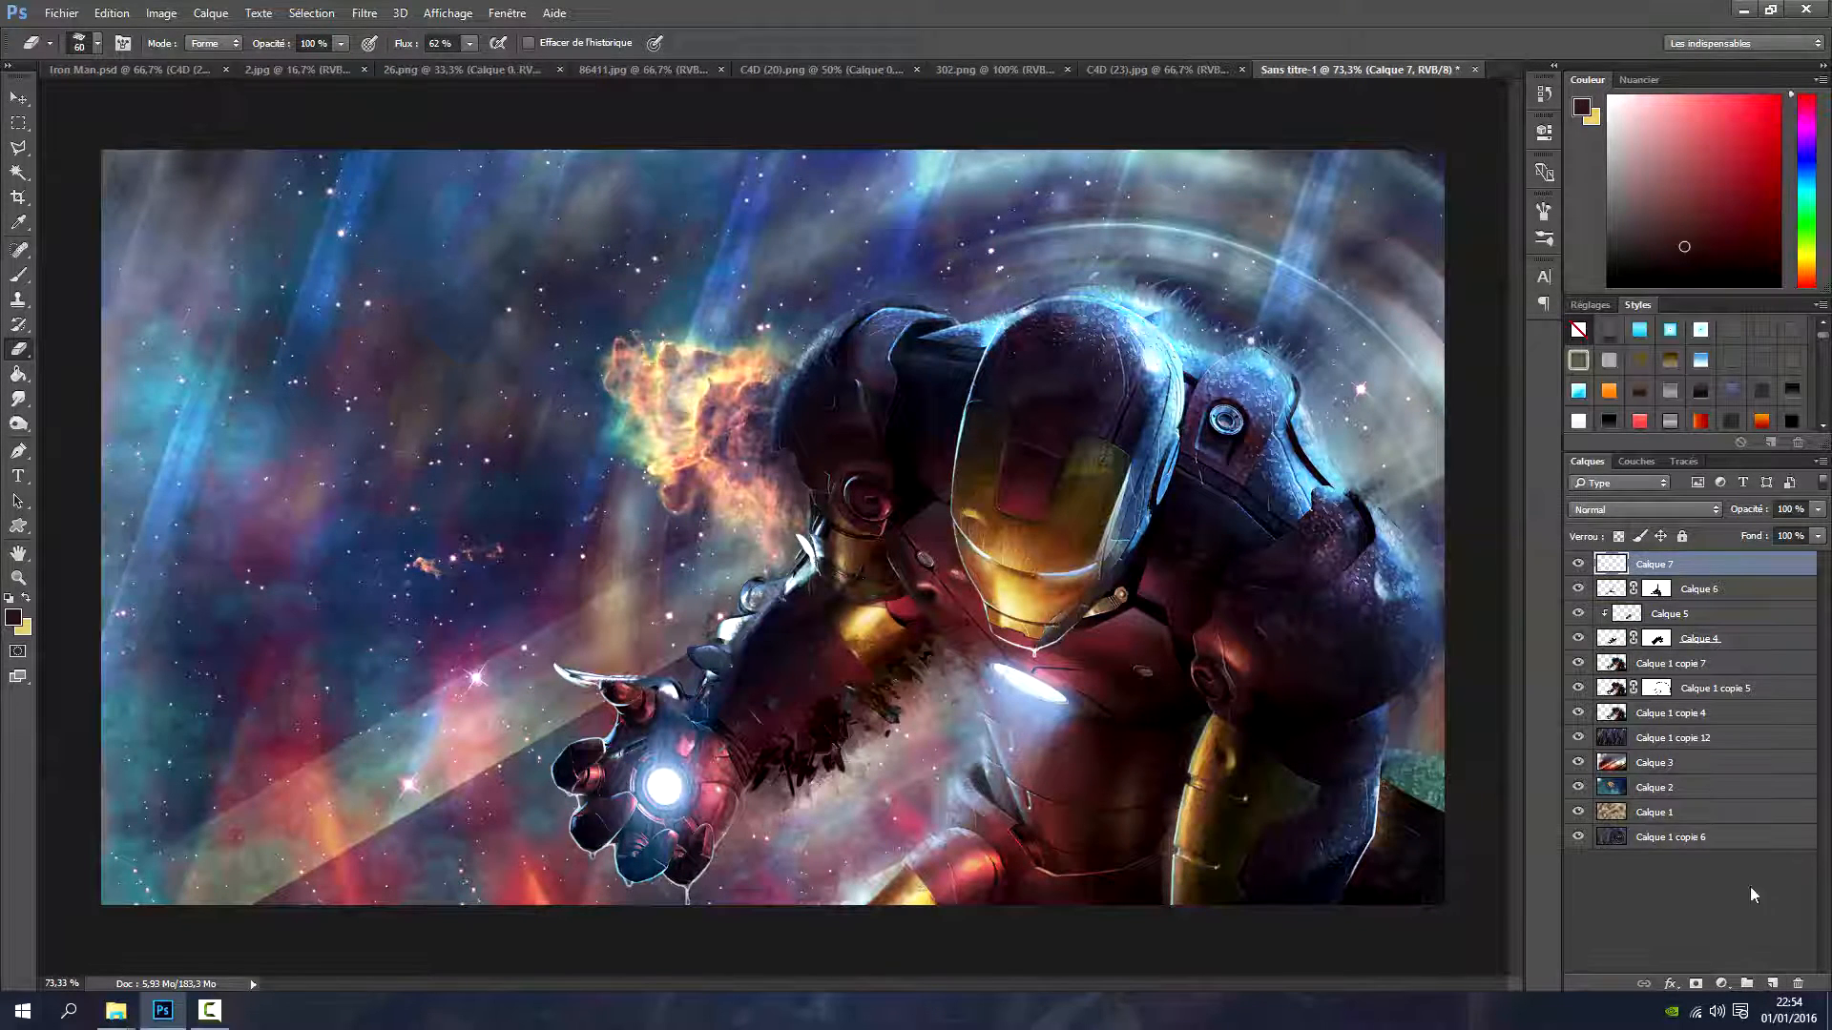
key("ctrl+alt+g")
left_click(1589, 515)
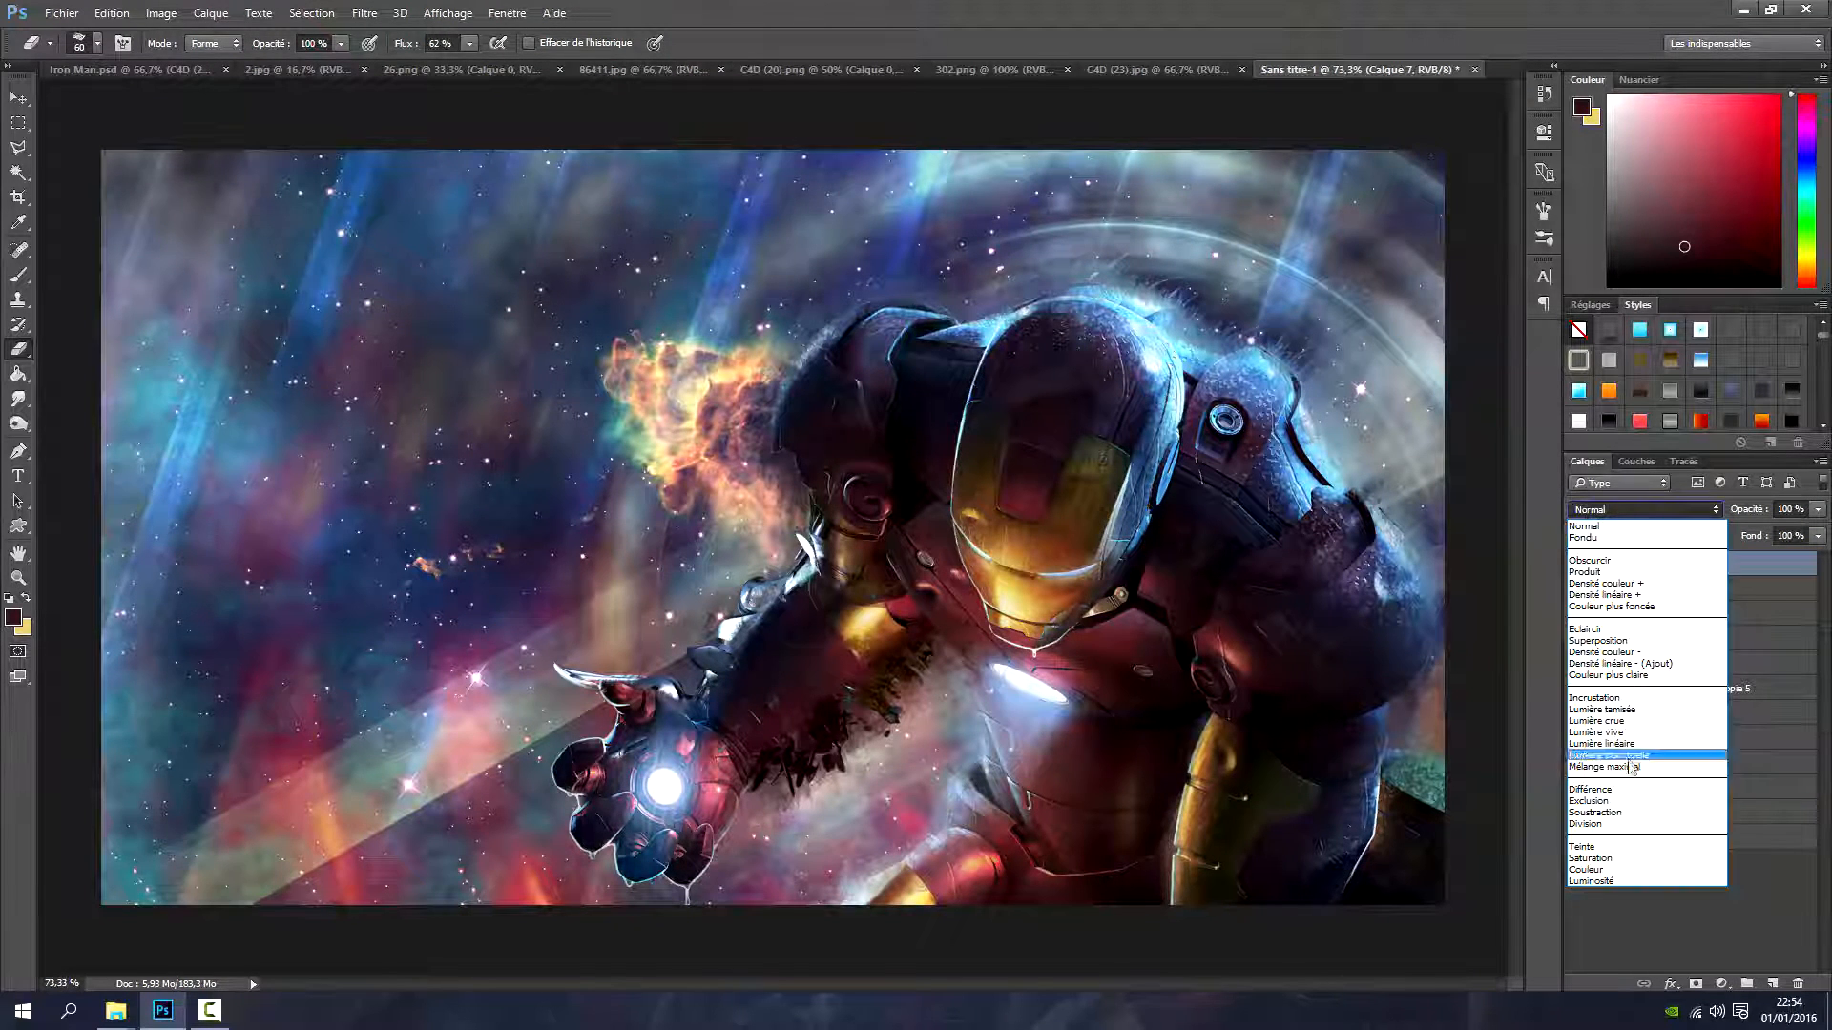
left_click(1622, 856)
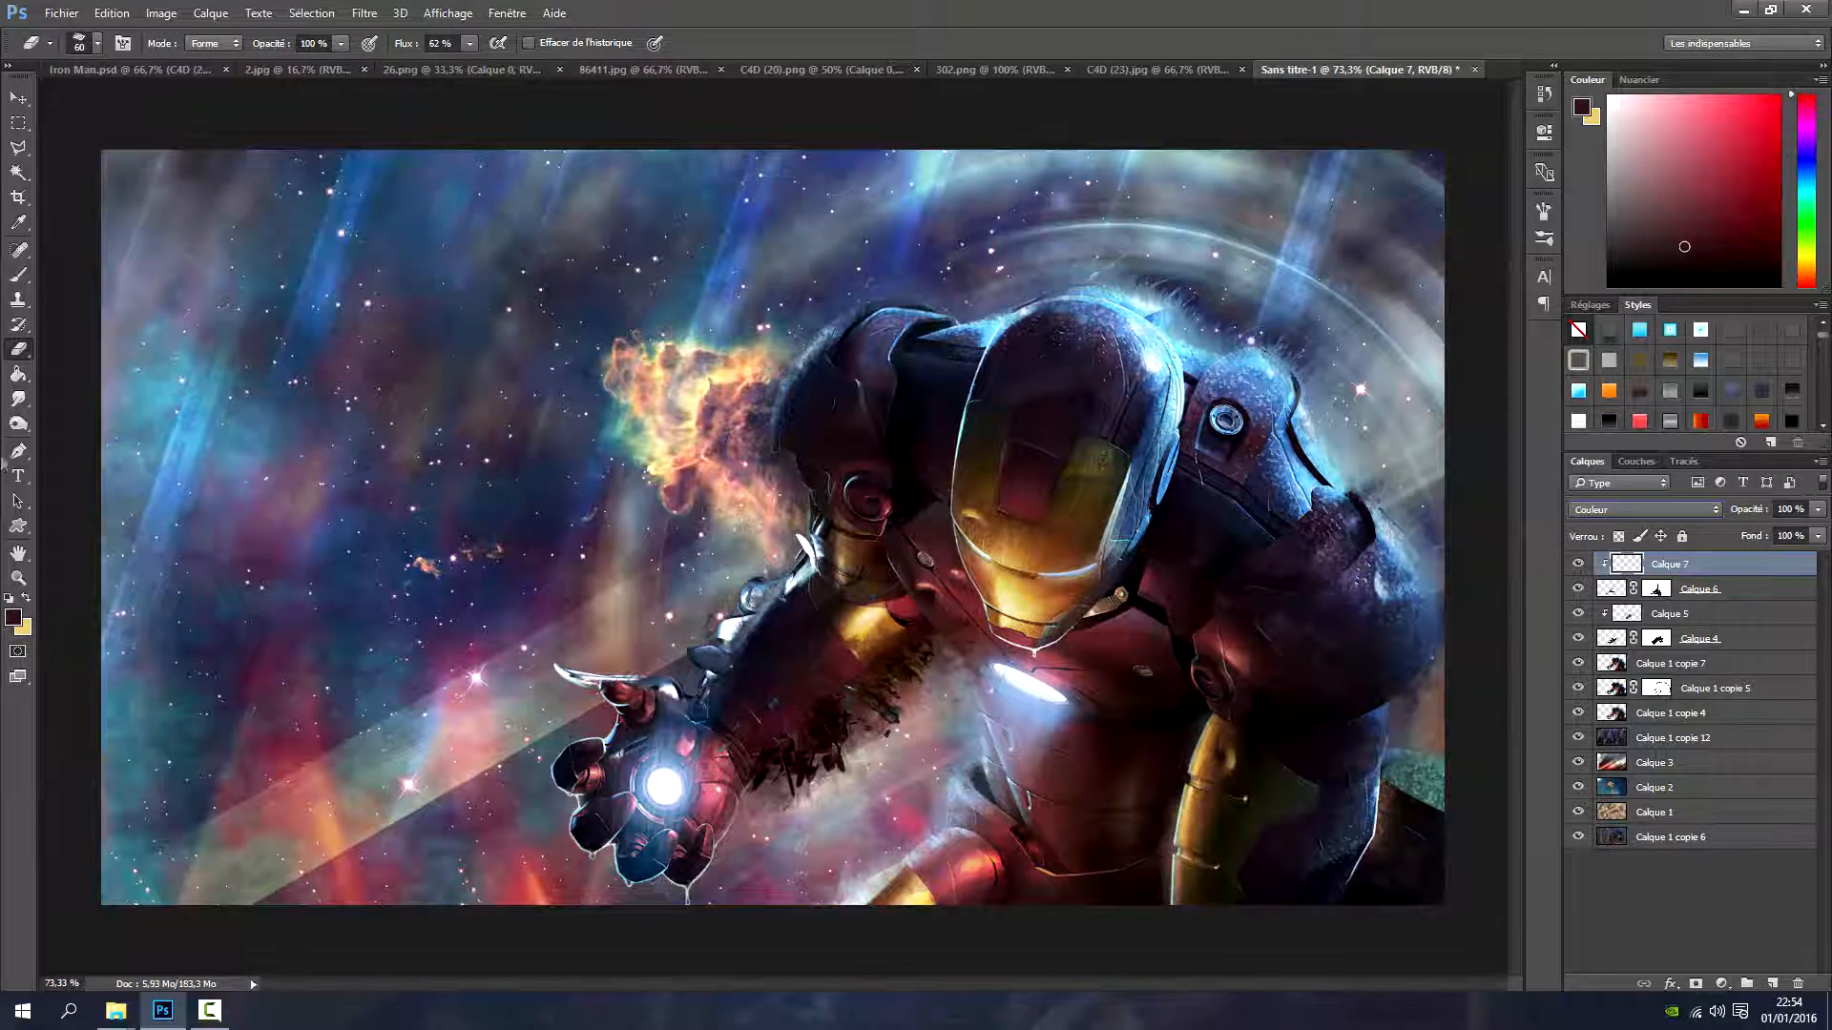
Paint dark red over the silver shards along the forearm's upper edge, then sample a darker armour tone for further tinting
left_click(18, 275)
mouse_move(657, 692)
left_mouse_down()
mouse_move(714, 719)
mouse_move(522, 679)
mouse_move(724, 697)
mouse_move(628, 688)
mouse_move(754, 625)
left_mouse_up()
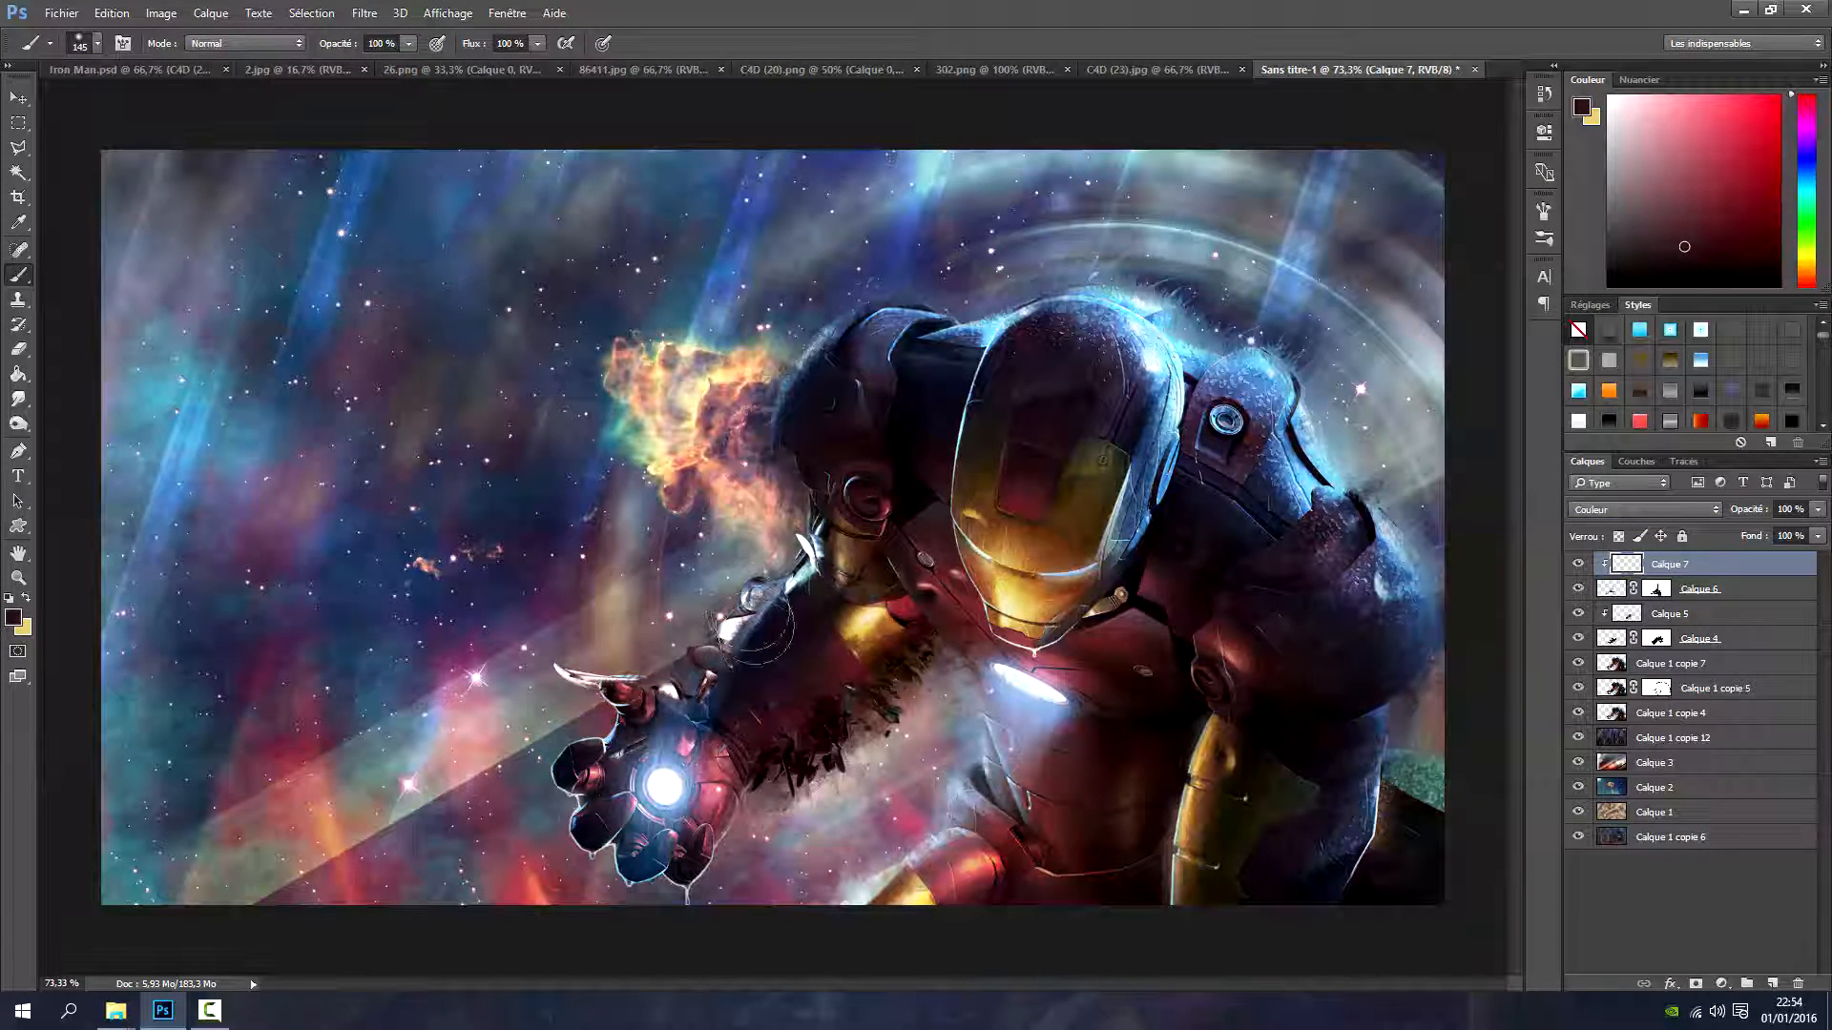
key("o")
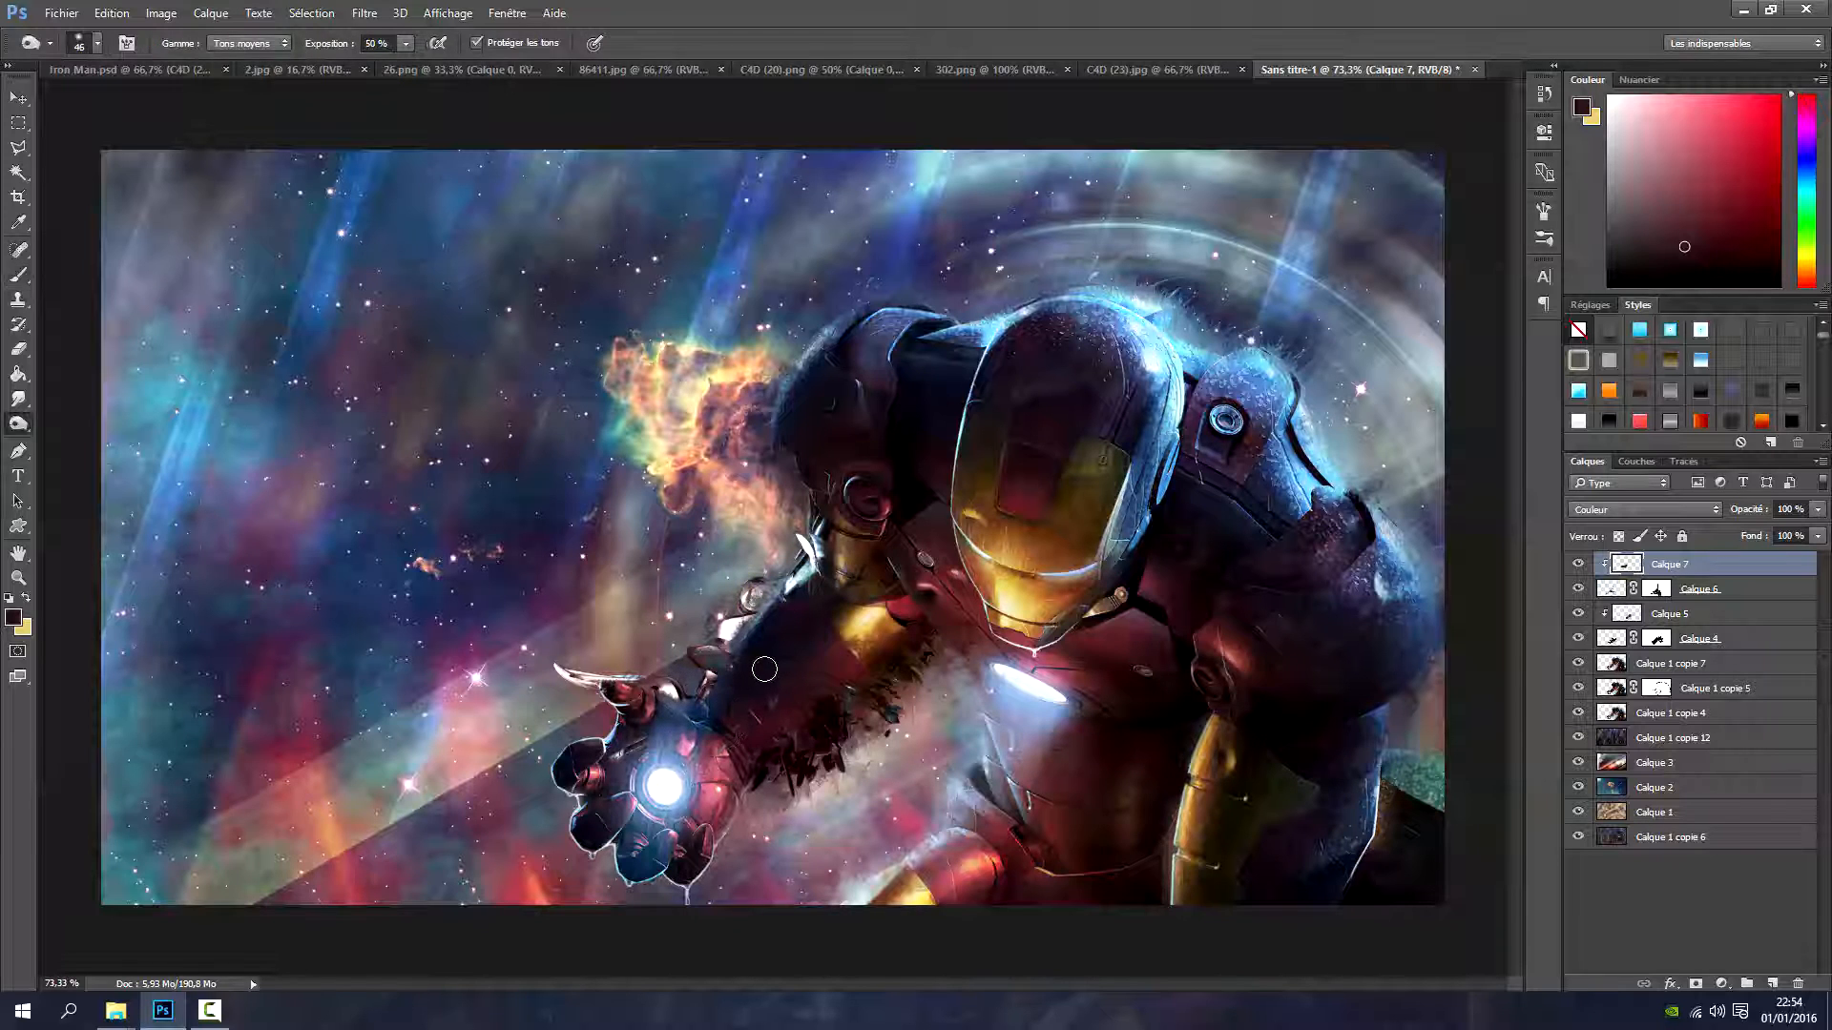
key("i")
left_click(764, 669)
key("b")
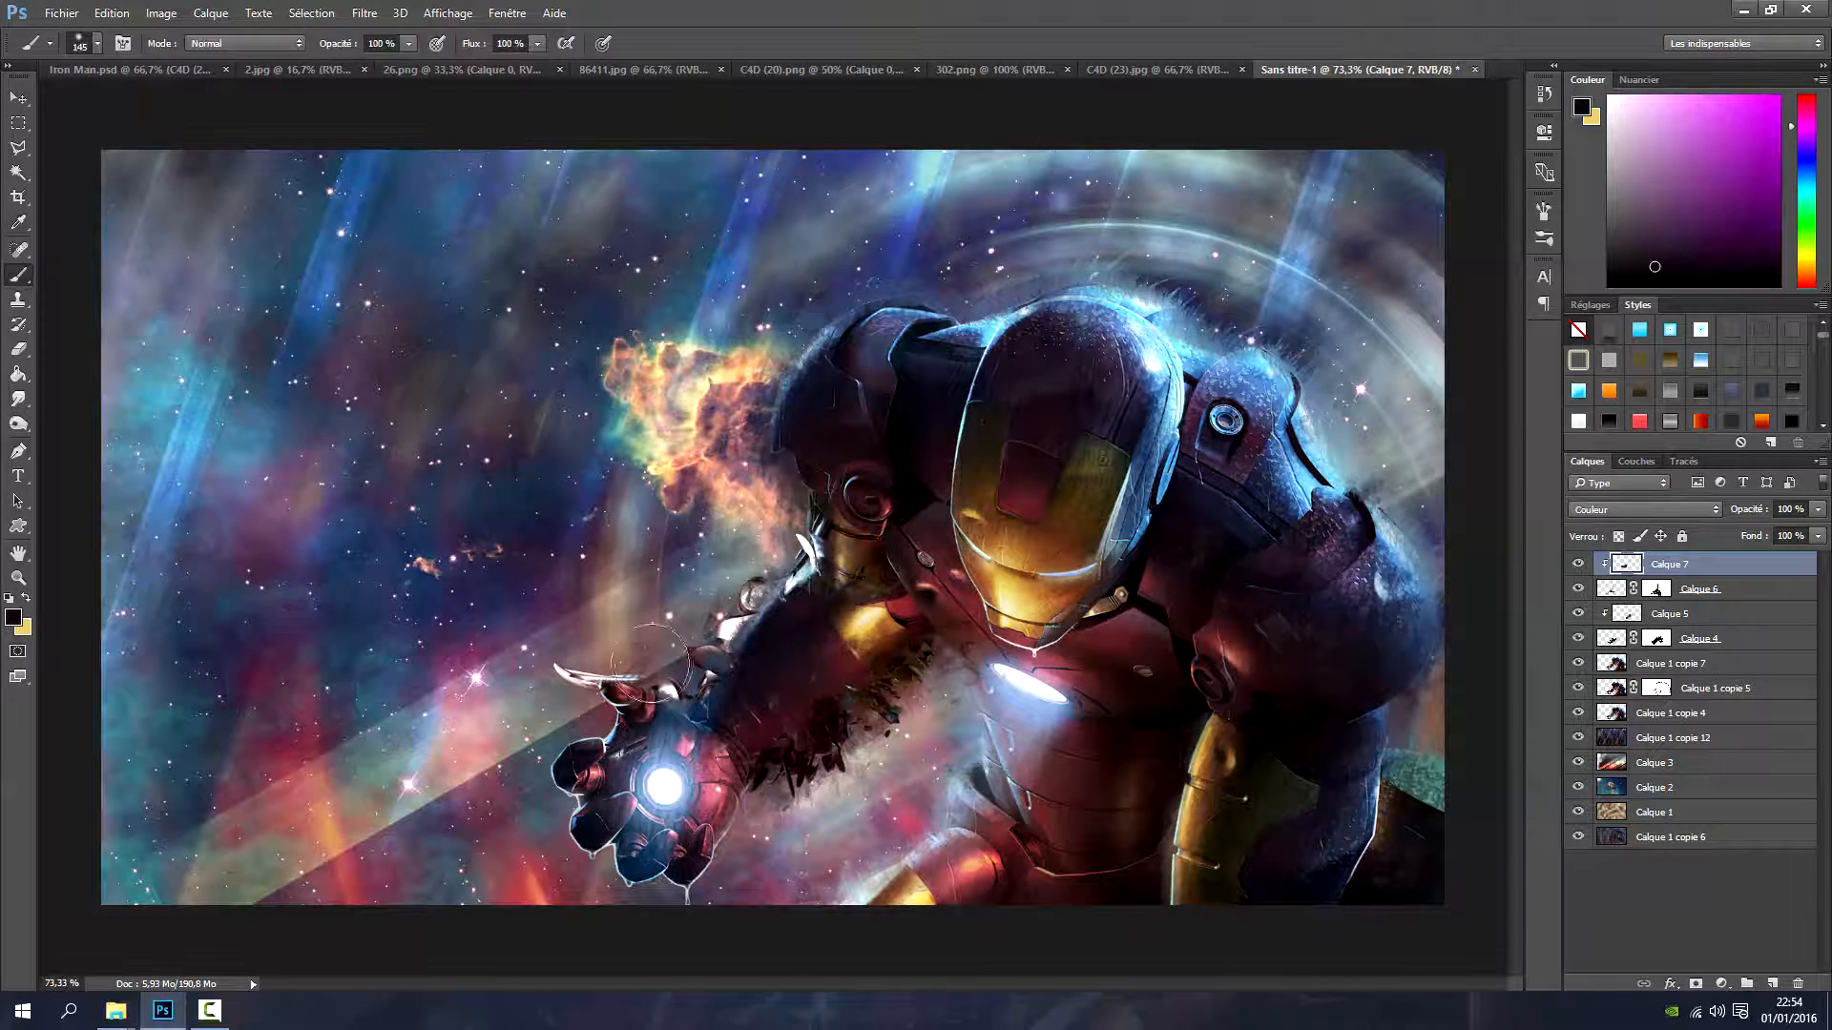
left_click(206, 1014)
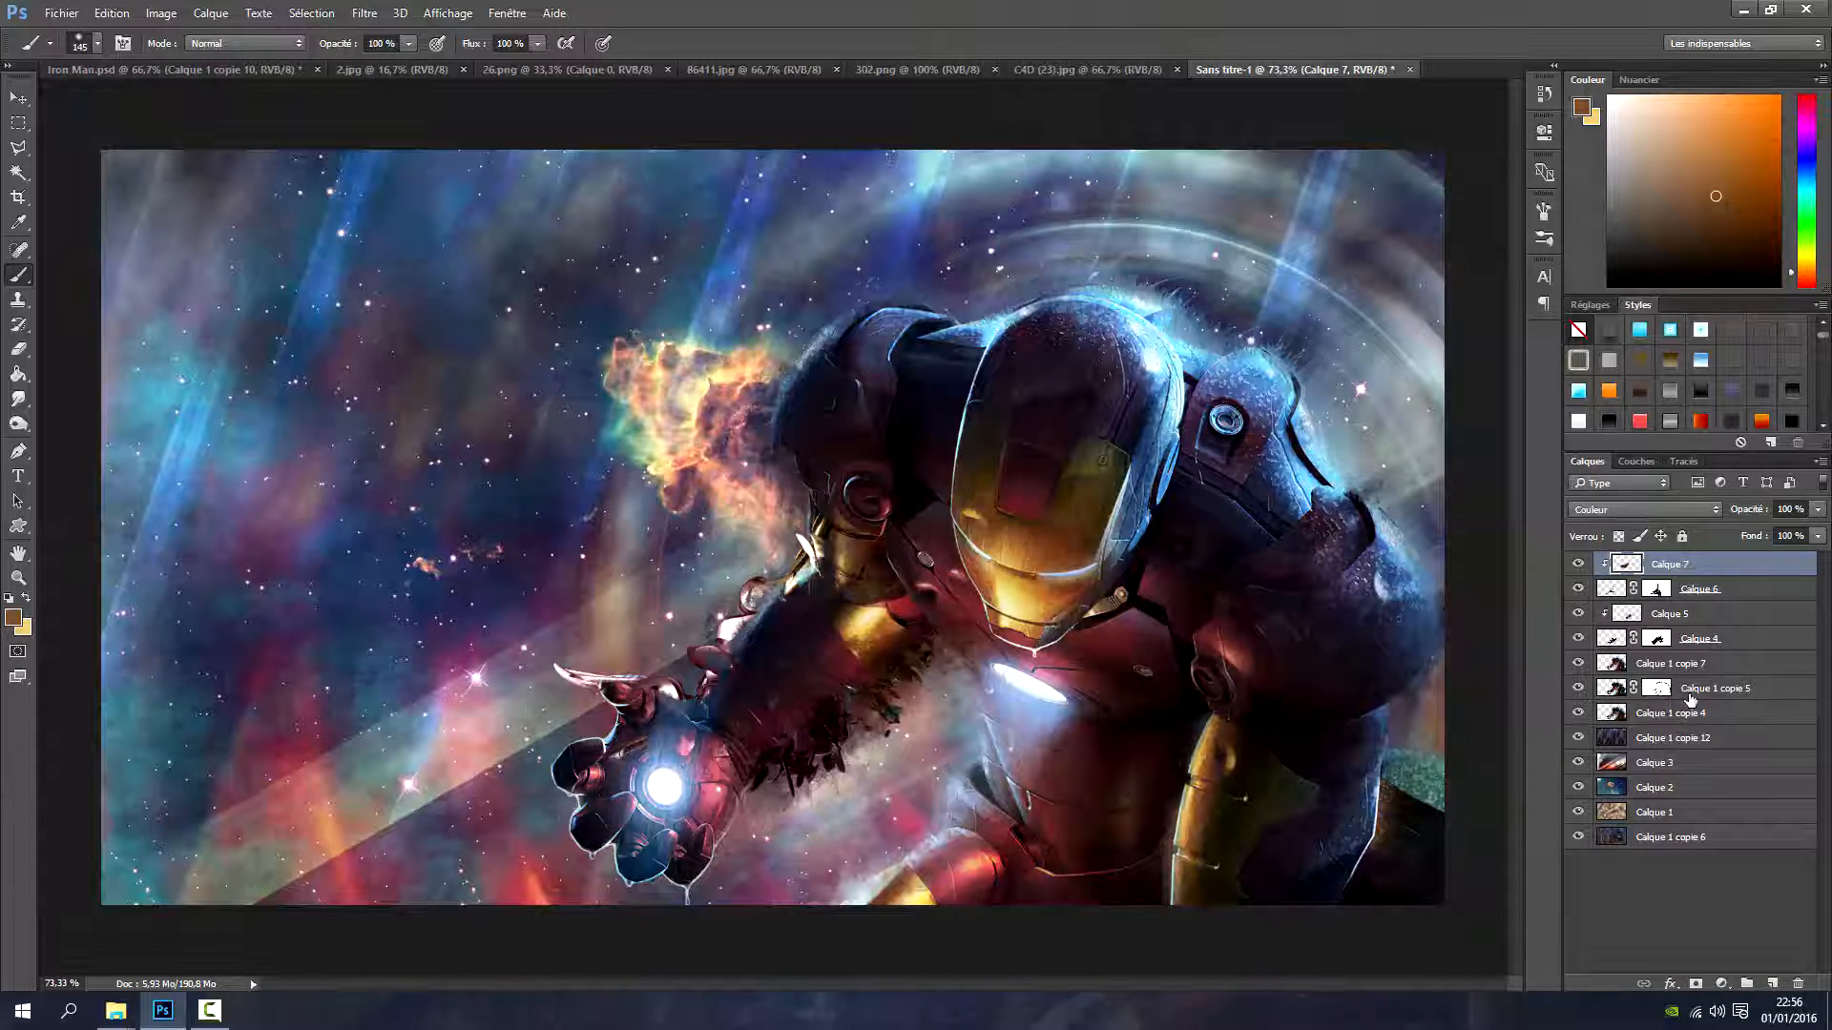
Duplicate the masked layer Calque 1 copie 5 and move the copy to the top of the layer stack
right_click(1690, 699)
left_click(1436, 196)
left_click(1082, 315)
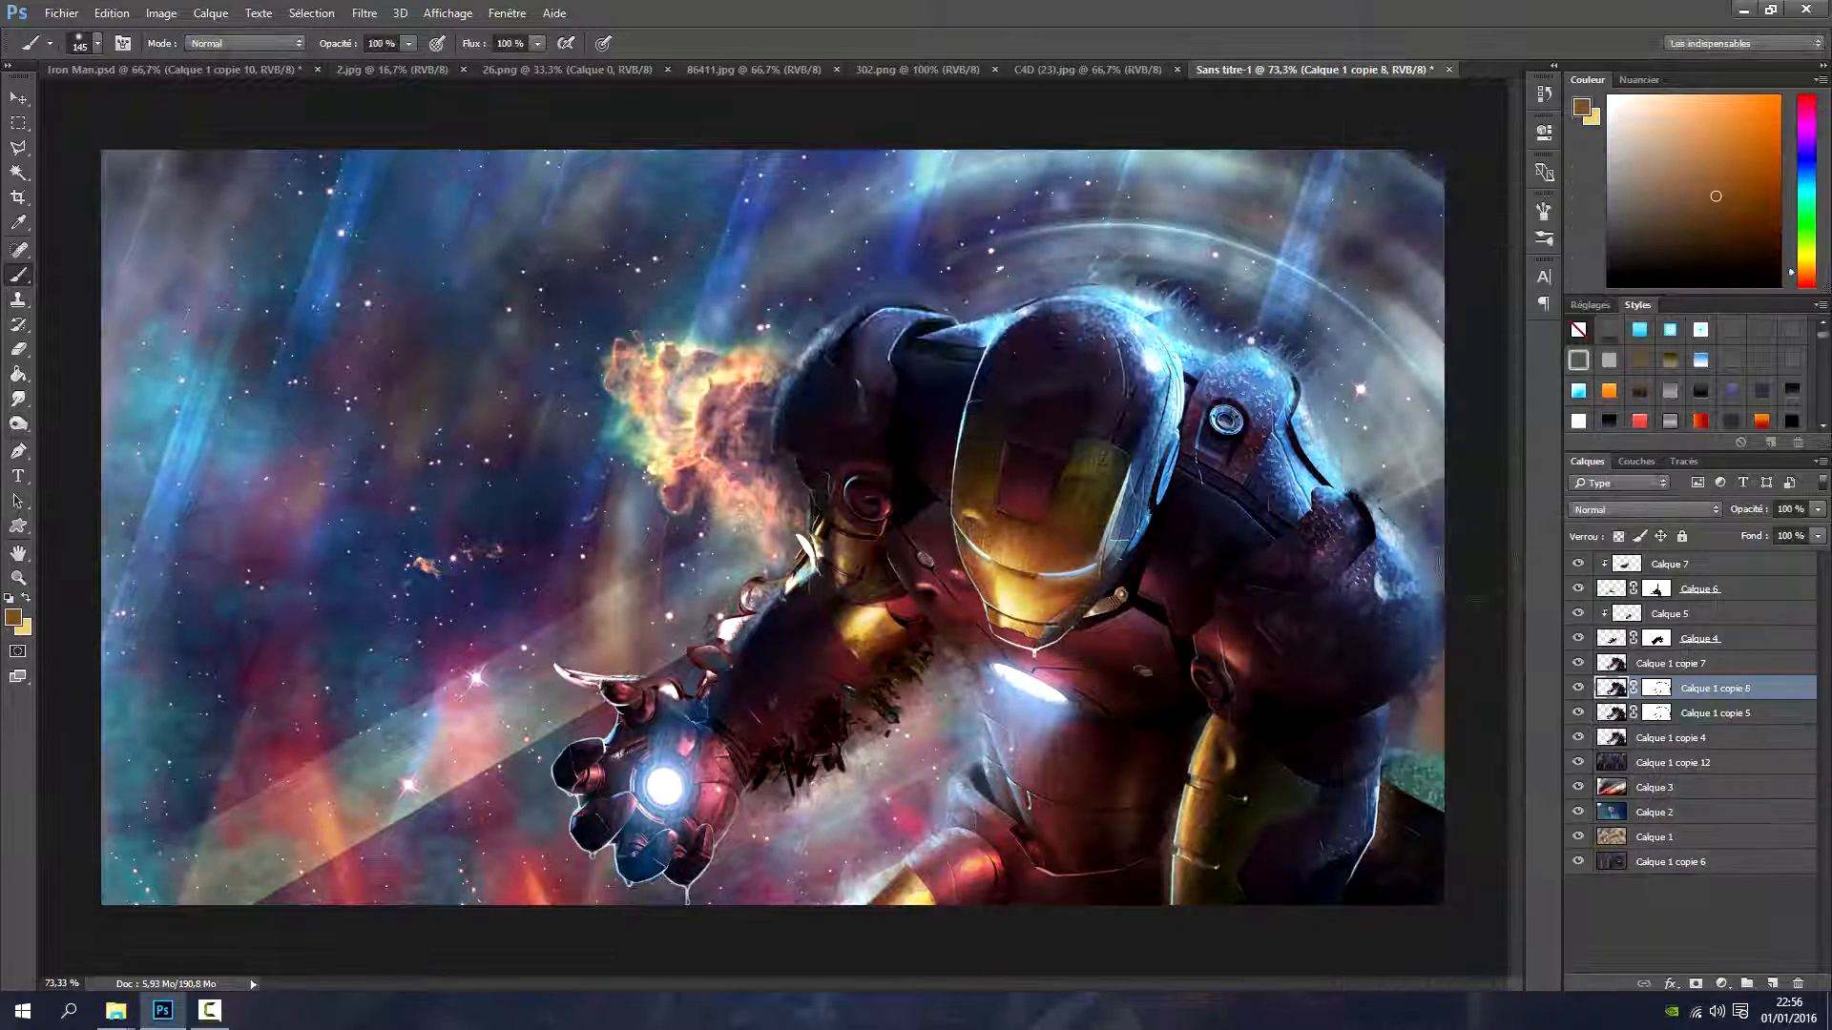
left_click_drag(1711, 691, 1689, 567)
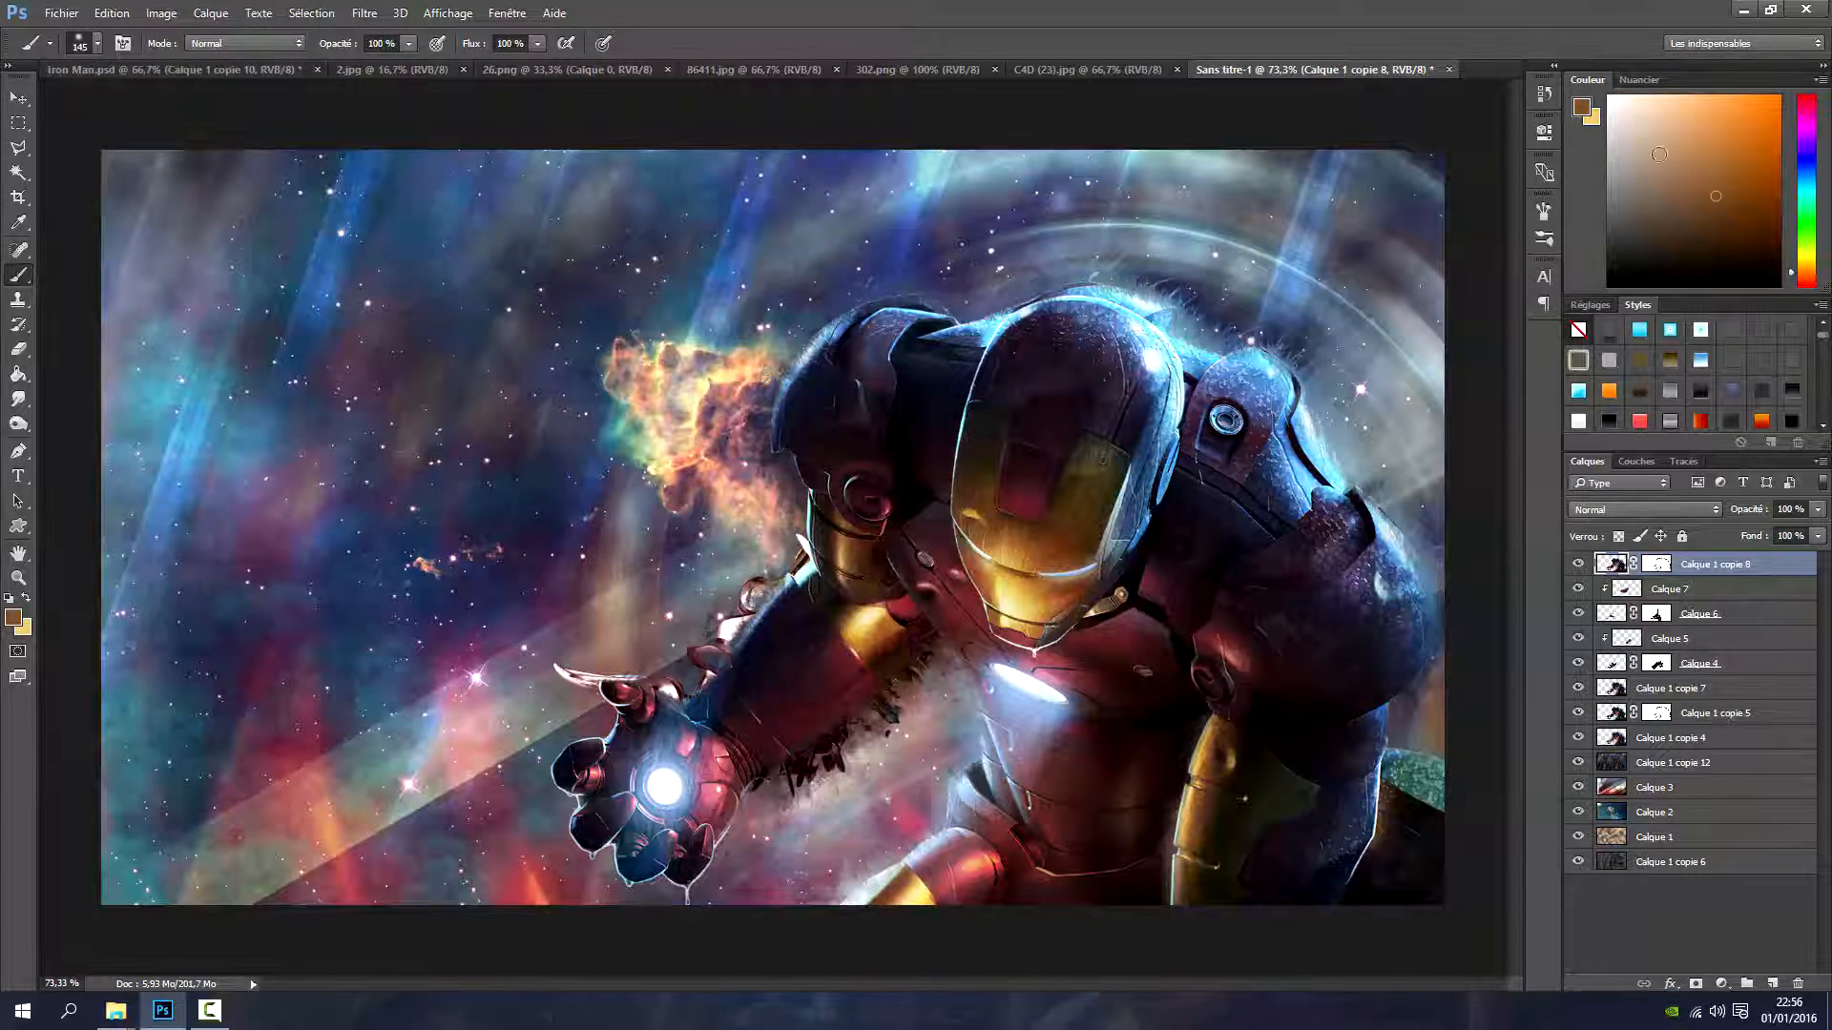
Paint white over the duplicated layer's mask to reveal the whole figure, then reselect the layer's image
left_click(1656, 563)
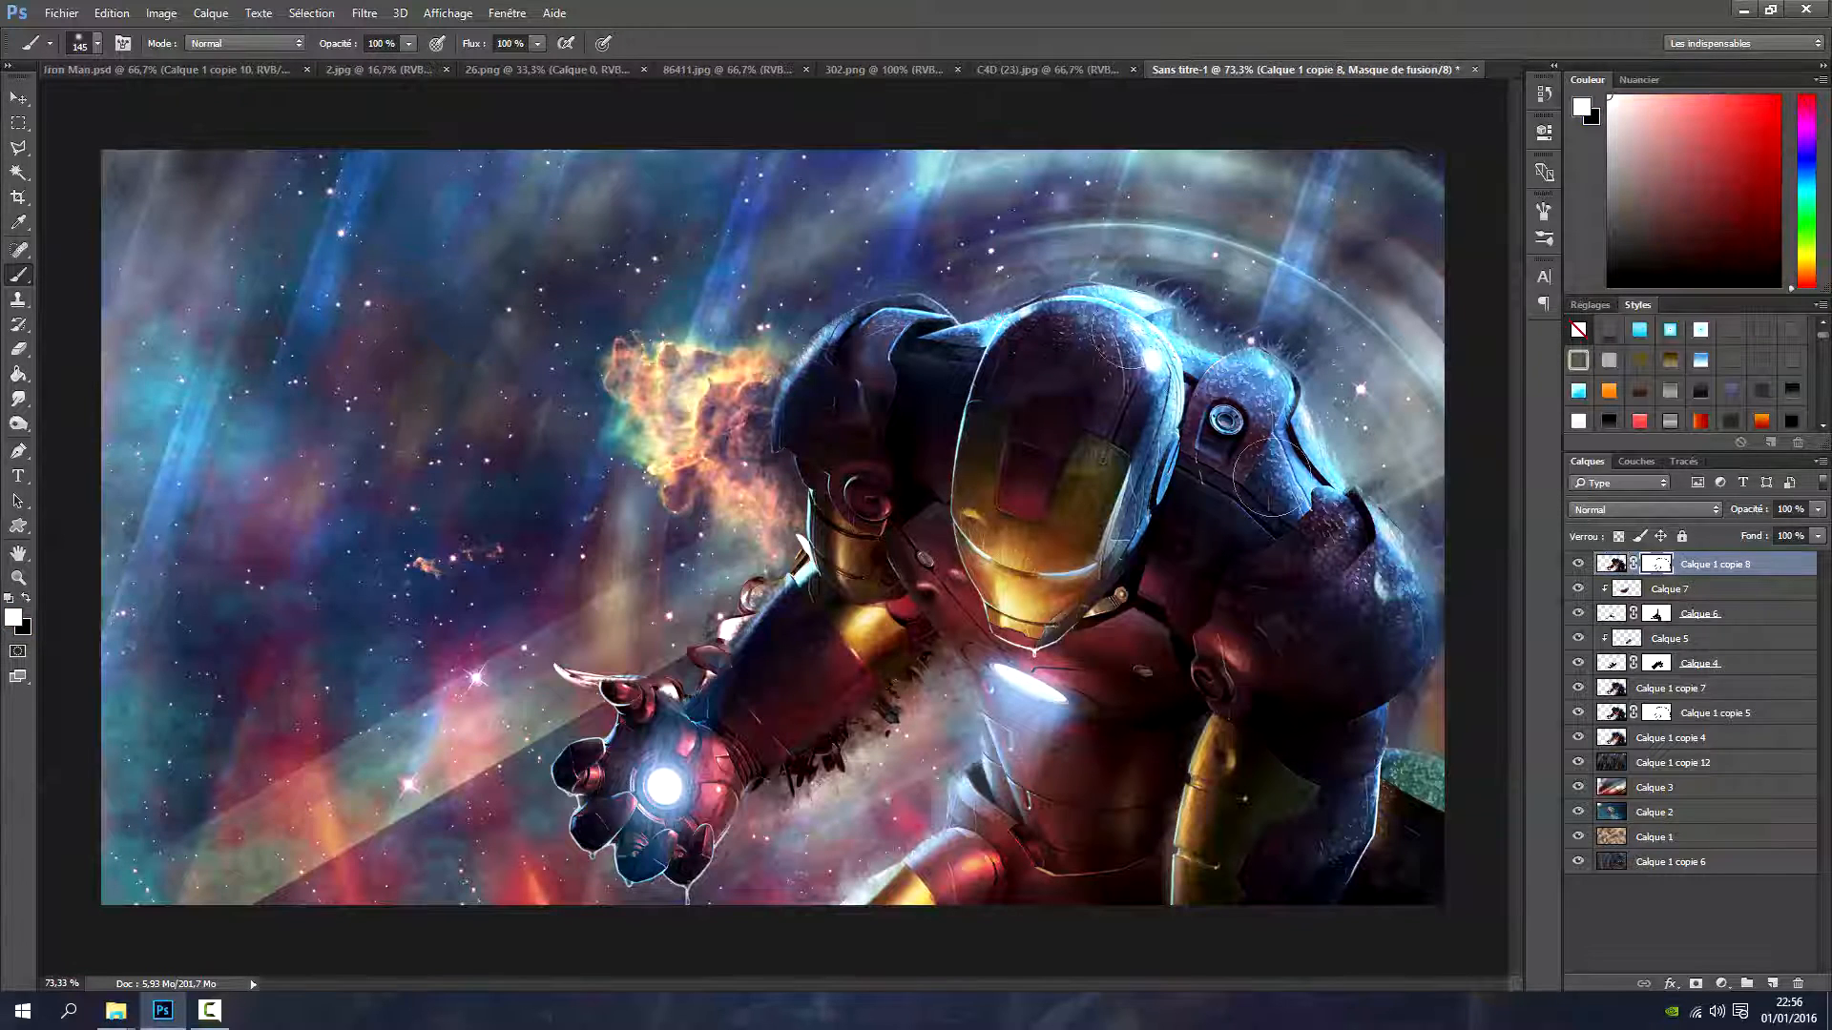
mouse_move(1381, 707)
left_mouse_down()
mouse_move(1317, 954)
mouse_move(872, 935)
mouse_move(828, 729)
mouse_move(849, 349)
mouse_move(944, 490)
mouse_move(730, 679)
mouse_move(1281, 659)
mouse_move(1258, 567)
mouse_move(1390, 623)
left_mouse_up()
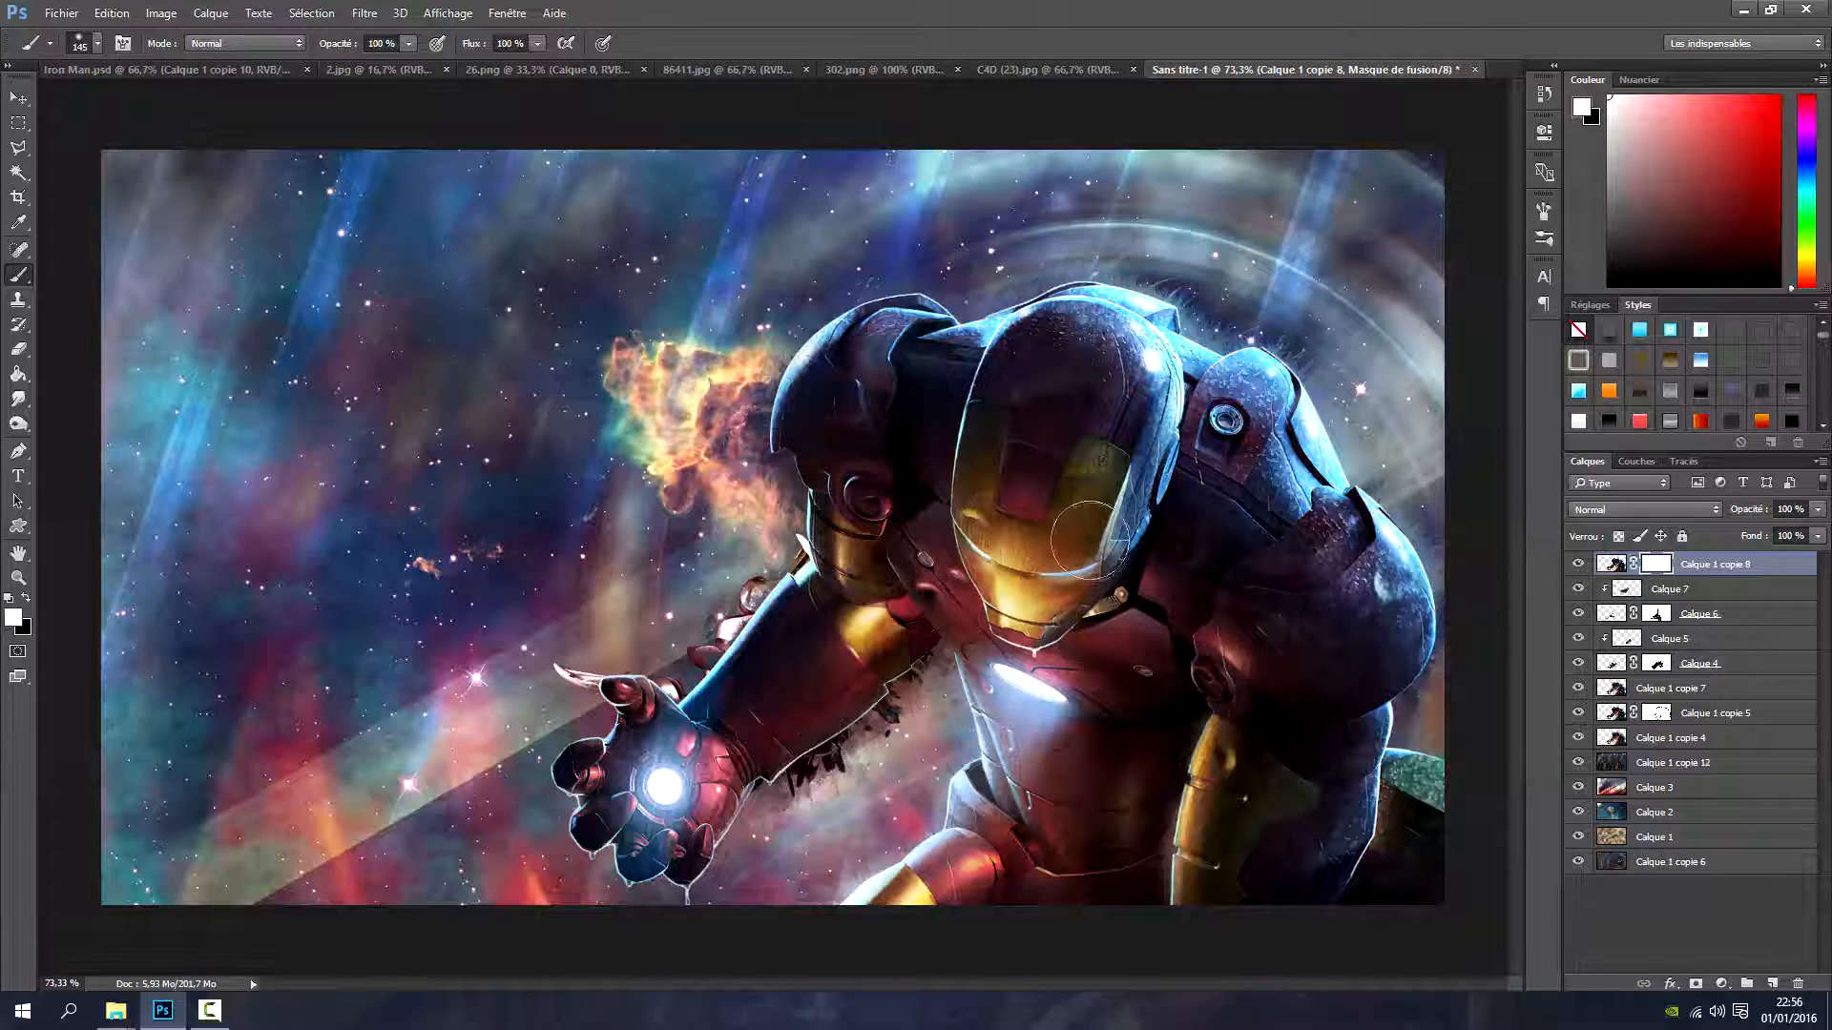
key("ctrl+2")
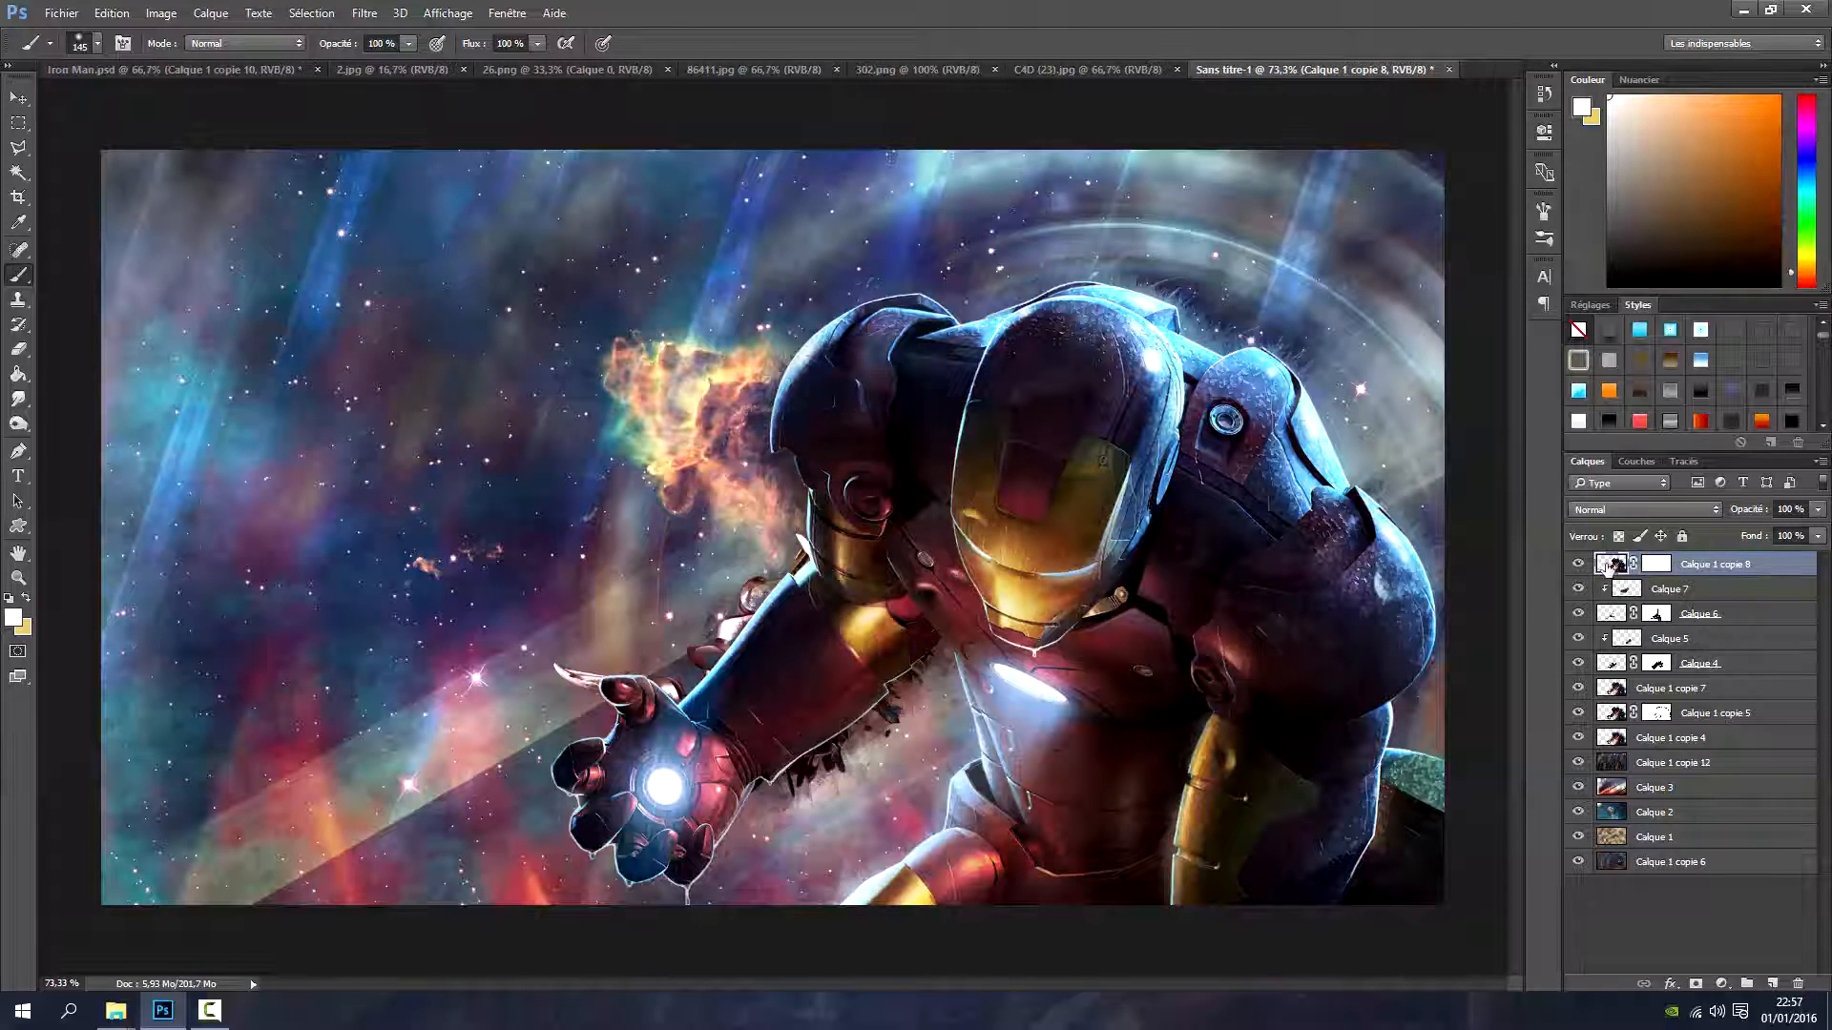
Open the Onde distortion filter for the duplicated figure and set its maximum amplitude to 141
left_click(364, 12)
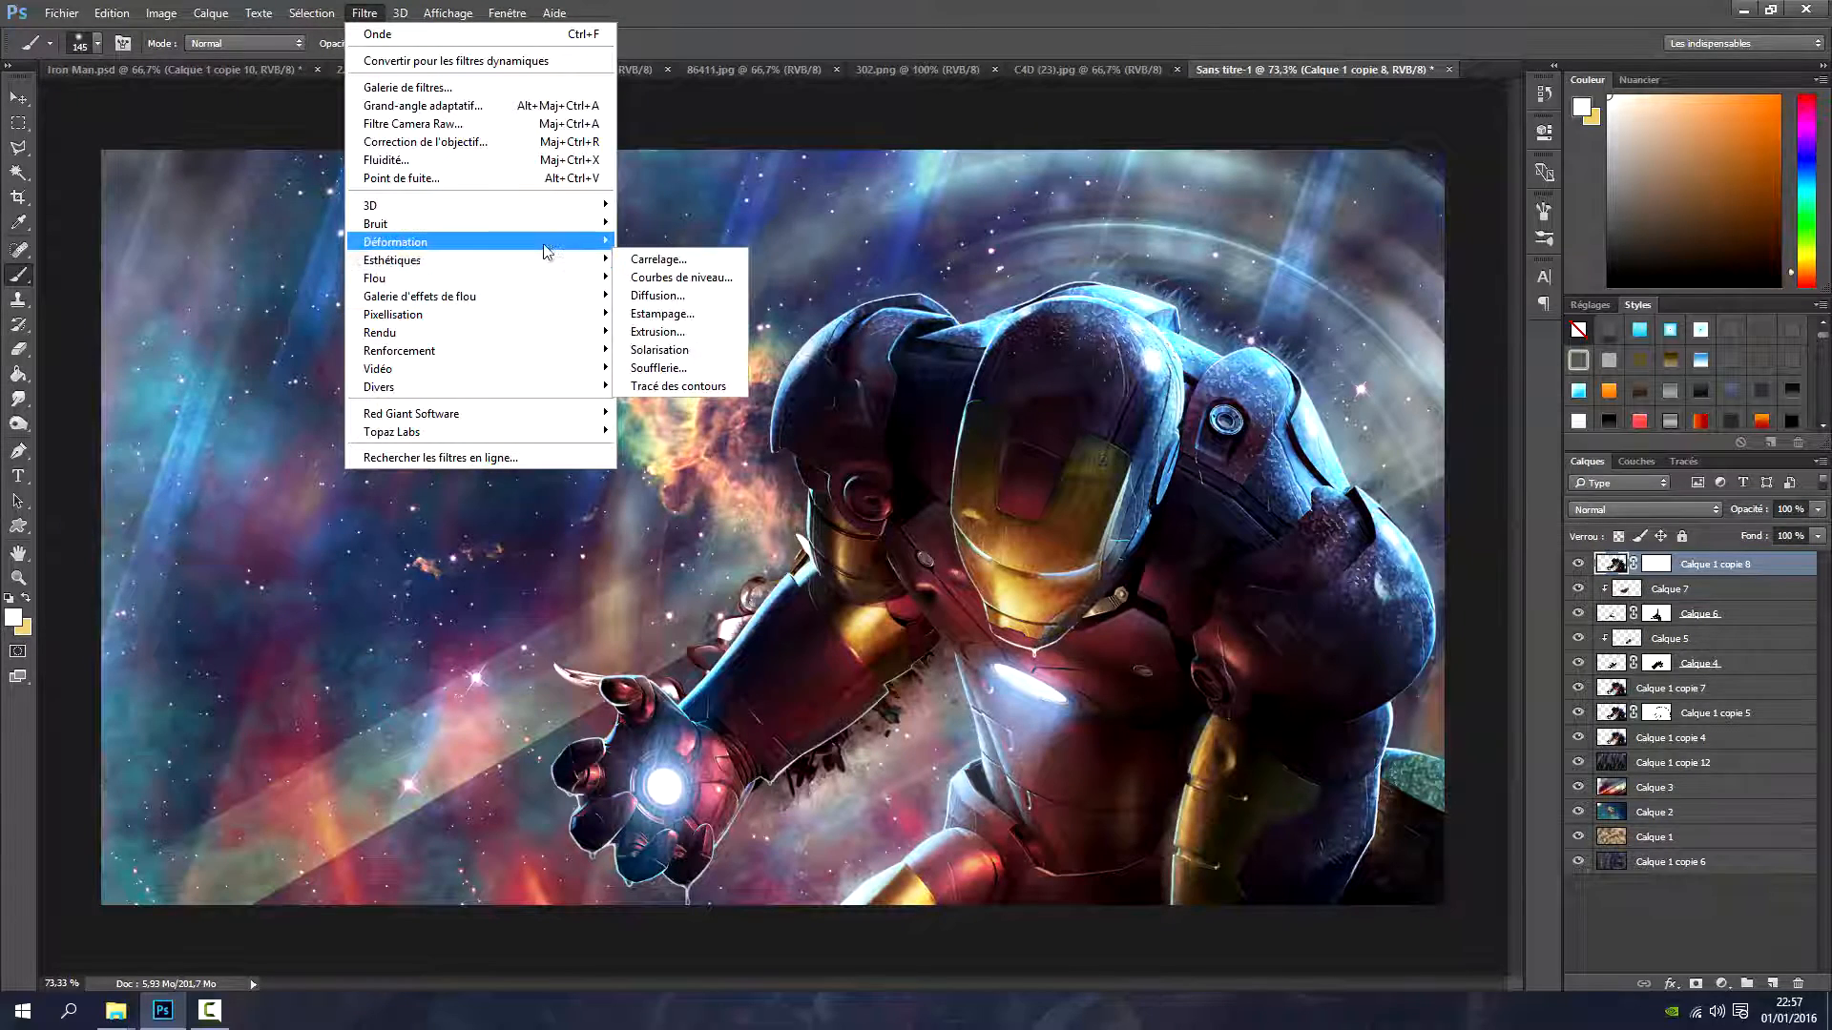
mouse_move(572, 242)
left_click(701, 313)
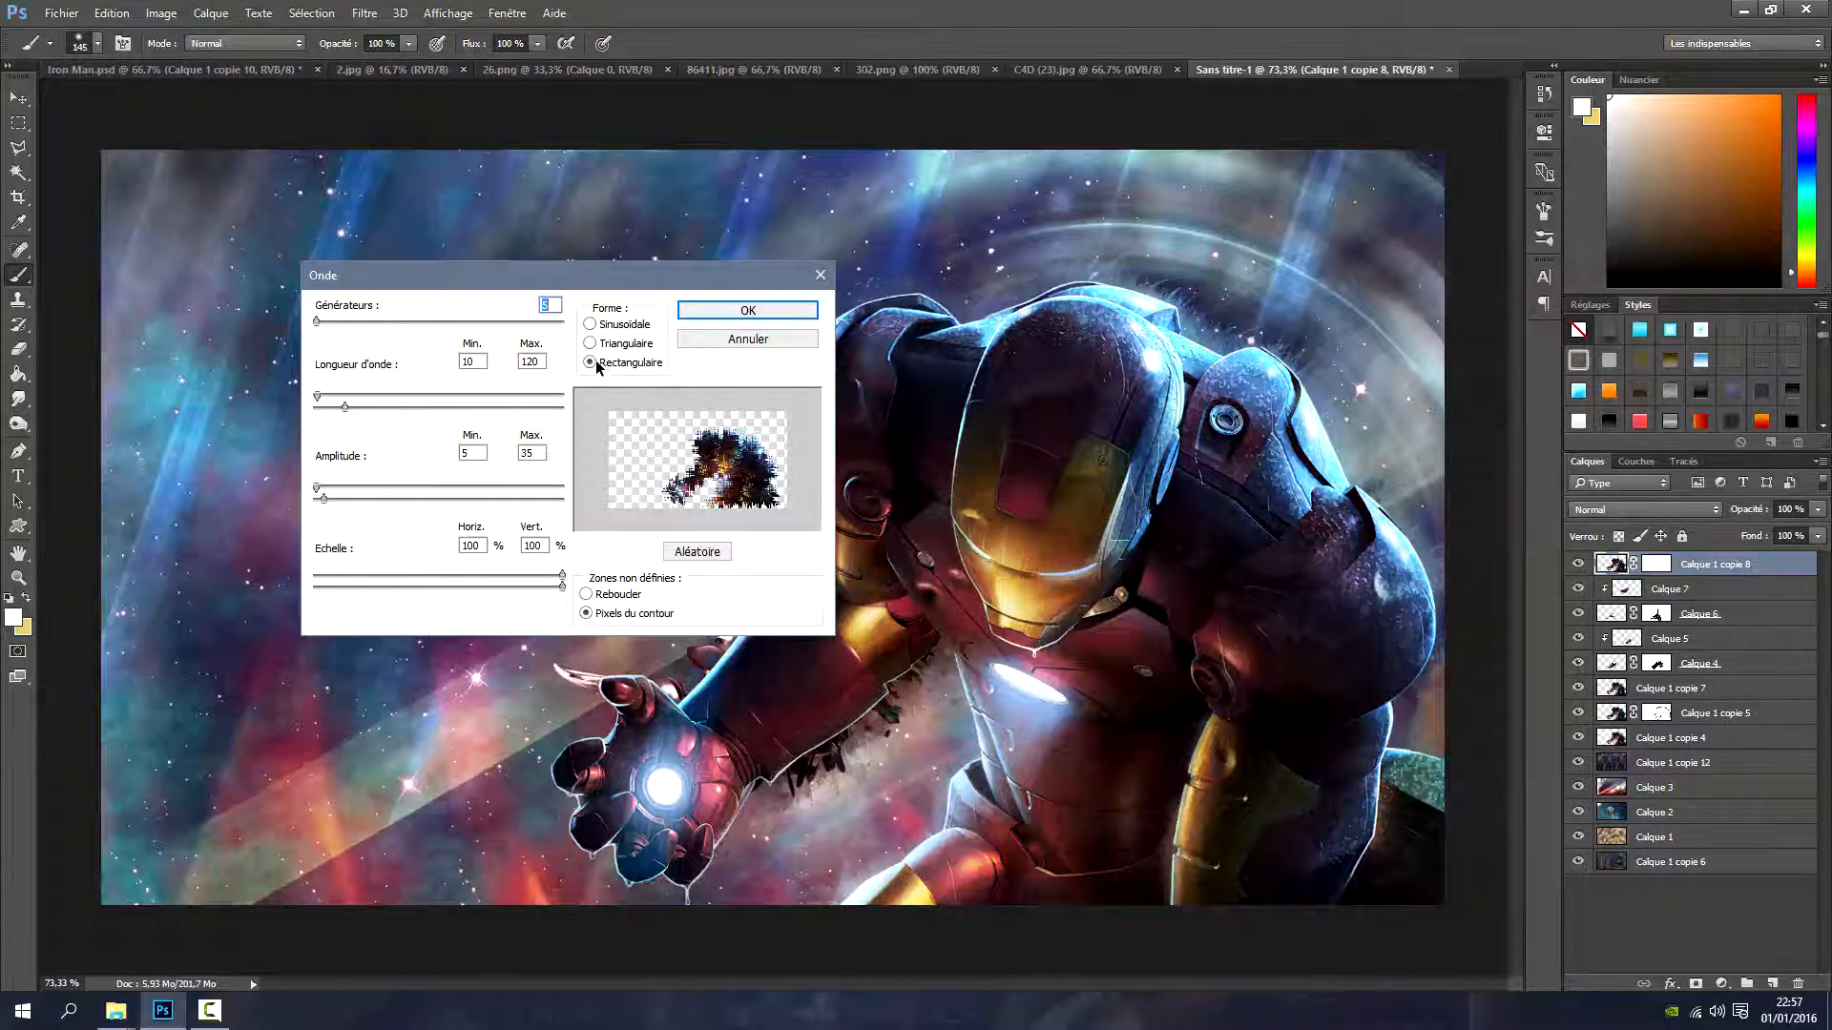
left_click_drag(323, 503, 352, 503)
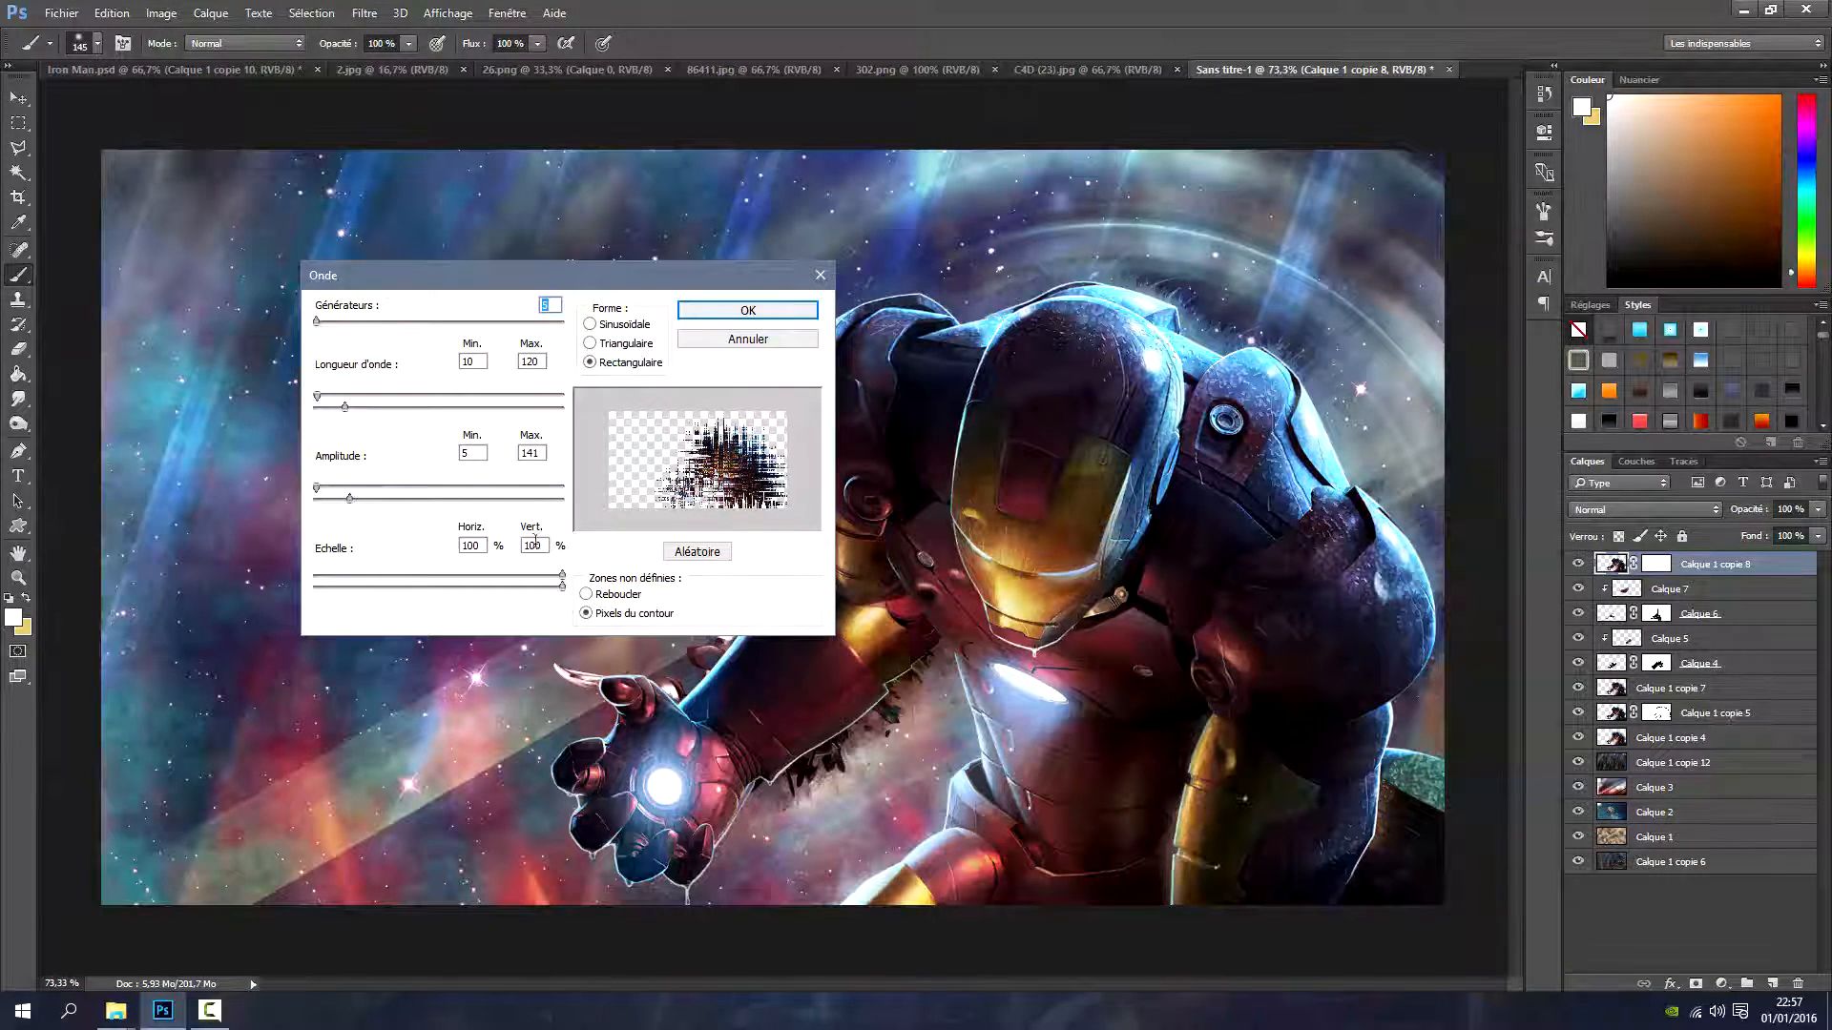
Randomise the rectangular Onde pattern several times and apply the filter to the duplicated figure
left_click(689, 557)
left_click(694, 557)
left_click(698, 556)
left_click(704, 555)
left_click(697, 551)
left_click(697, 551)
left_click(697, 552)
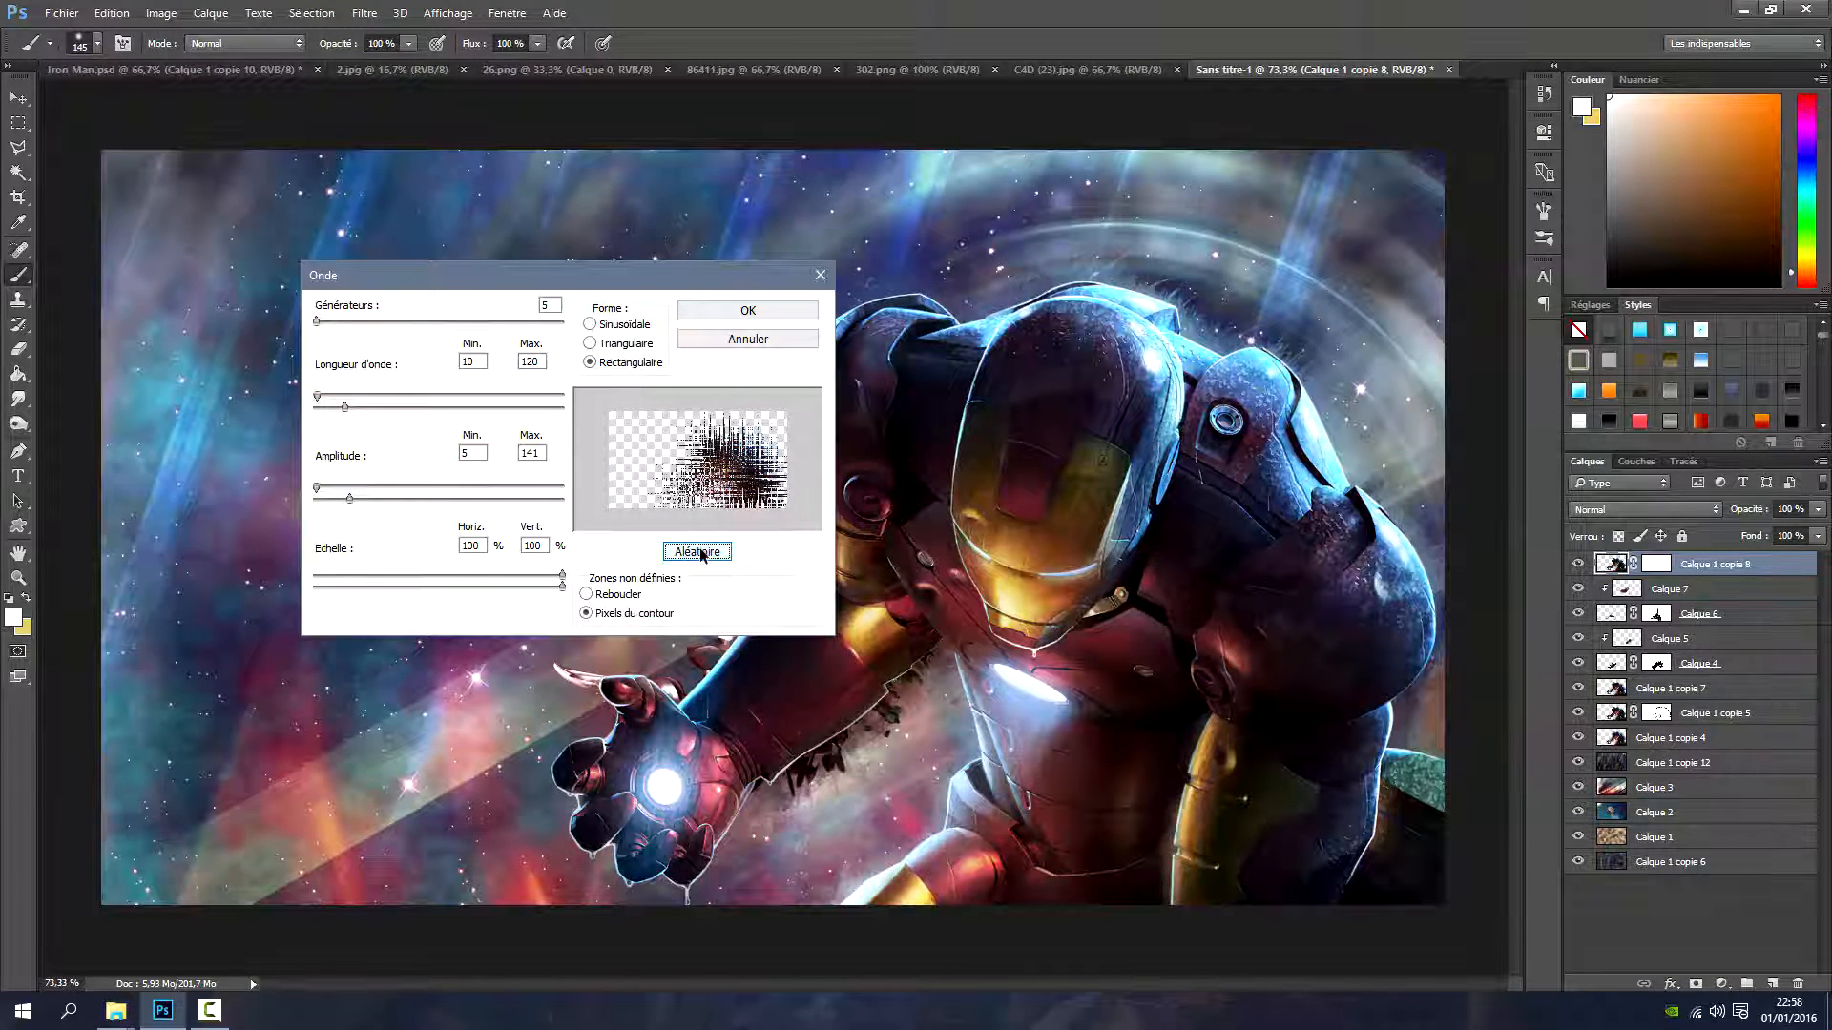
left_click(725, 308)
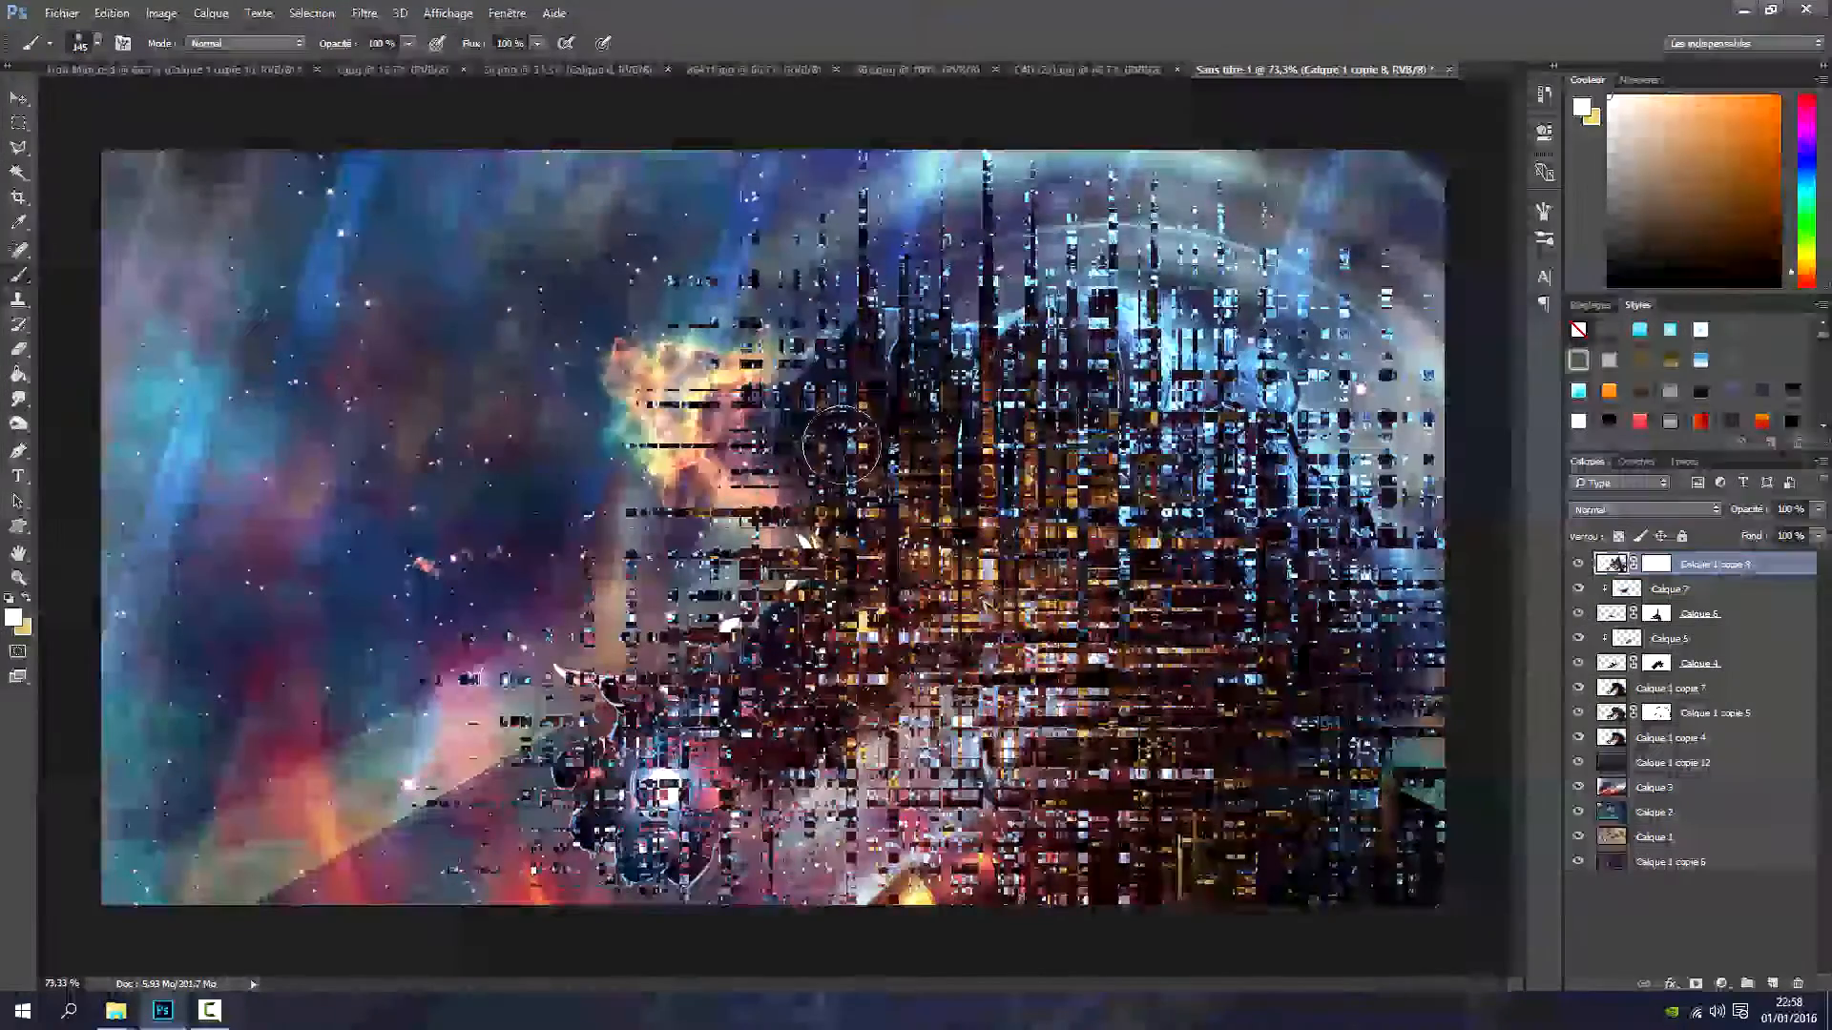
Set the distorted figure layer's blend mode to Eclaircir
left_click(1590, 510)
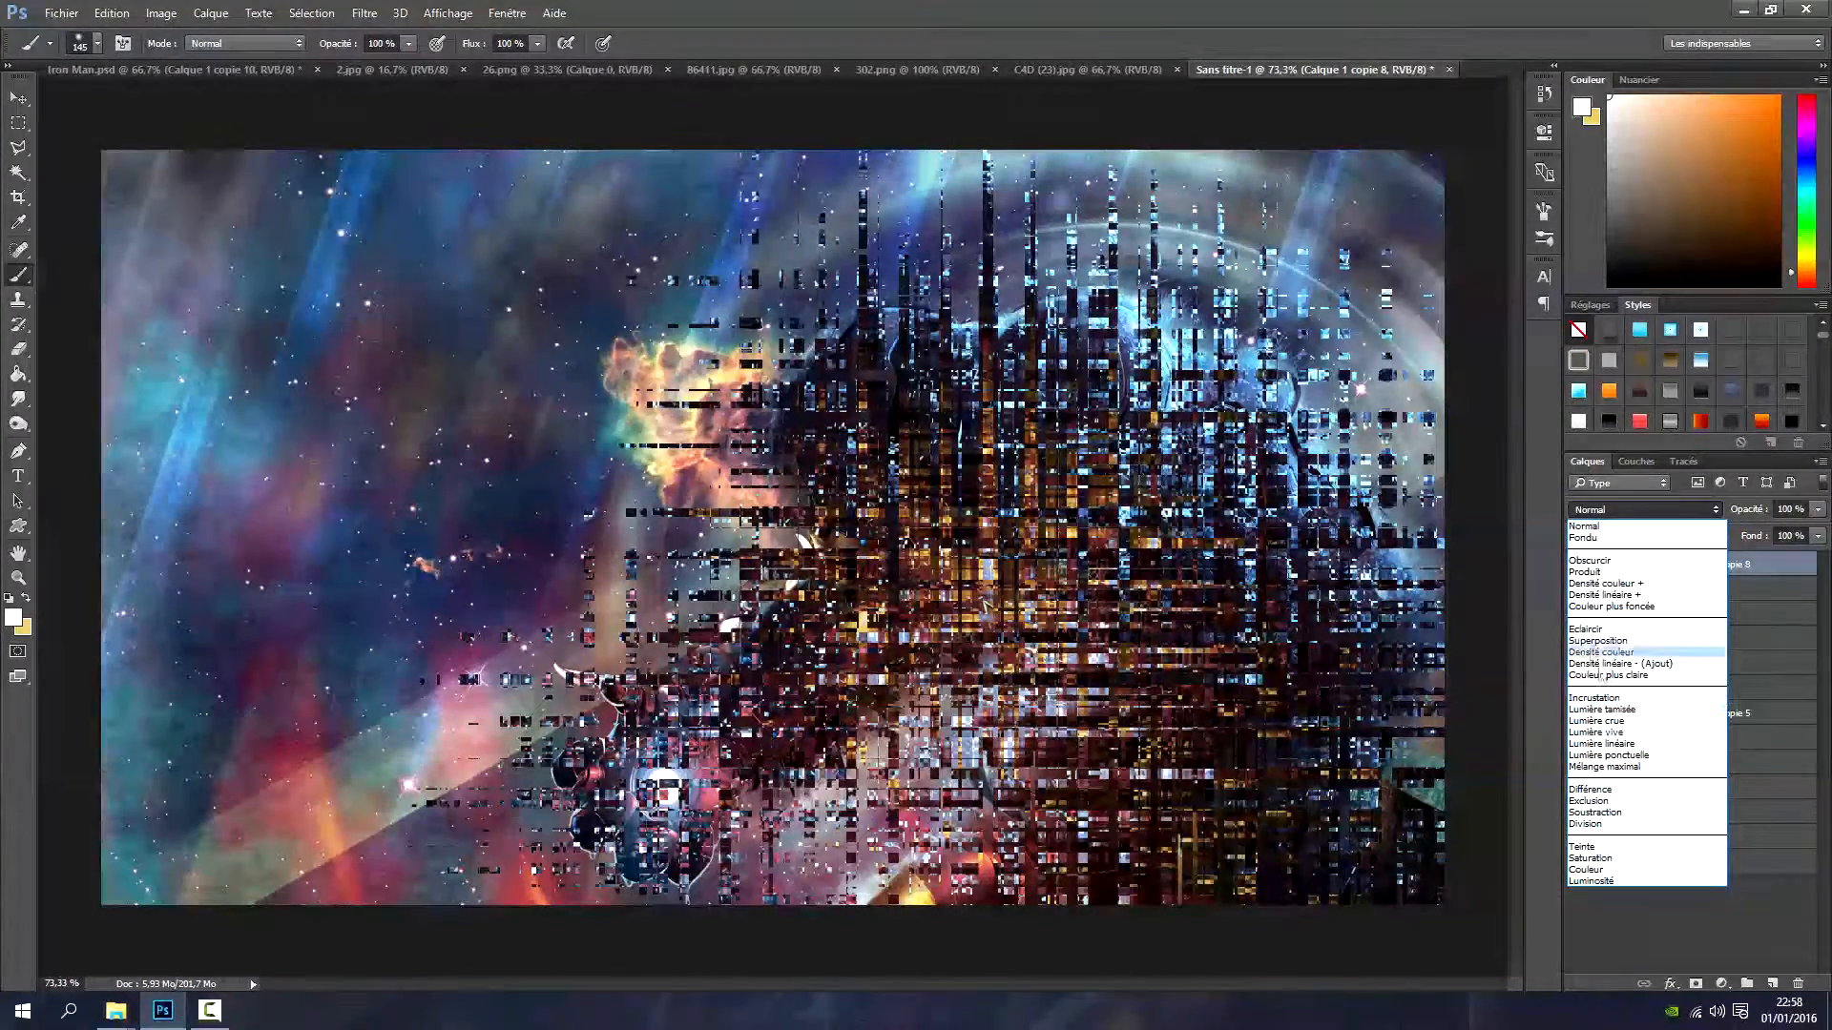
left_click(1622, 613)
key("ctrl+minus")
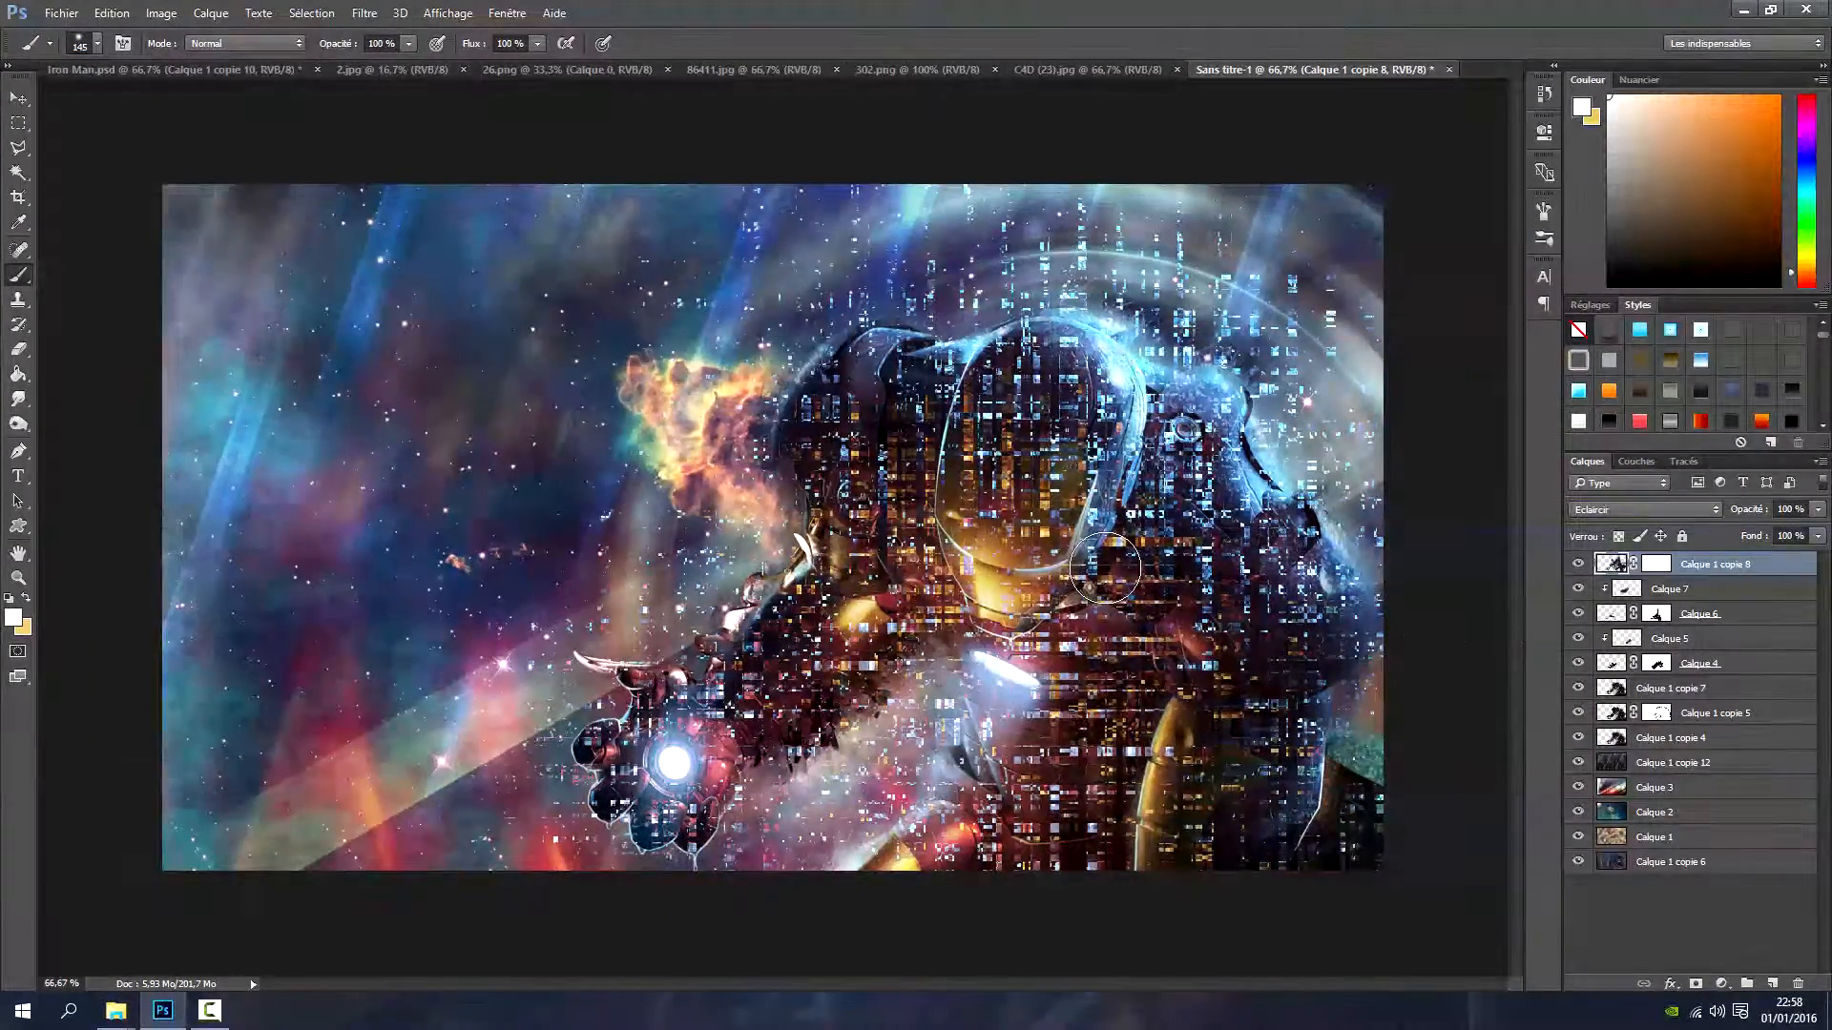
Erase the distorted overlay where it covers the figure, working on the layer's mask with a soft eraser, starting at 154 px
left_click(18, 349)
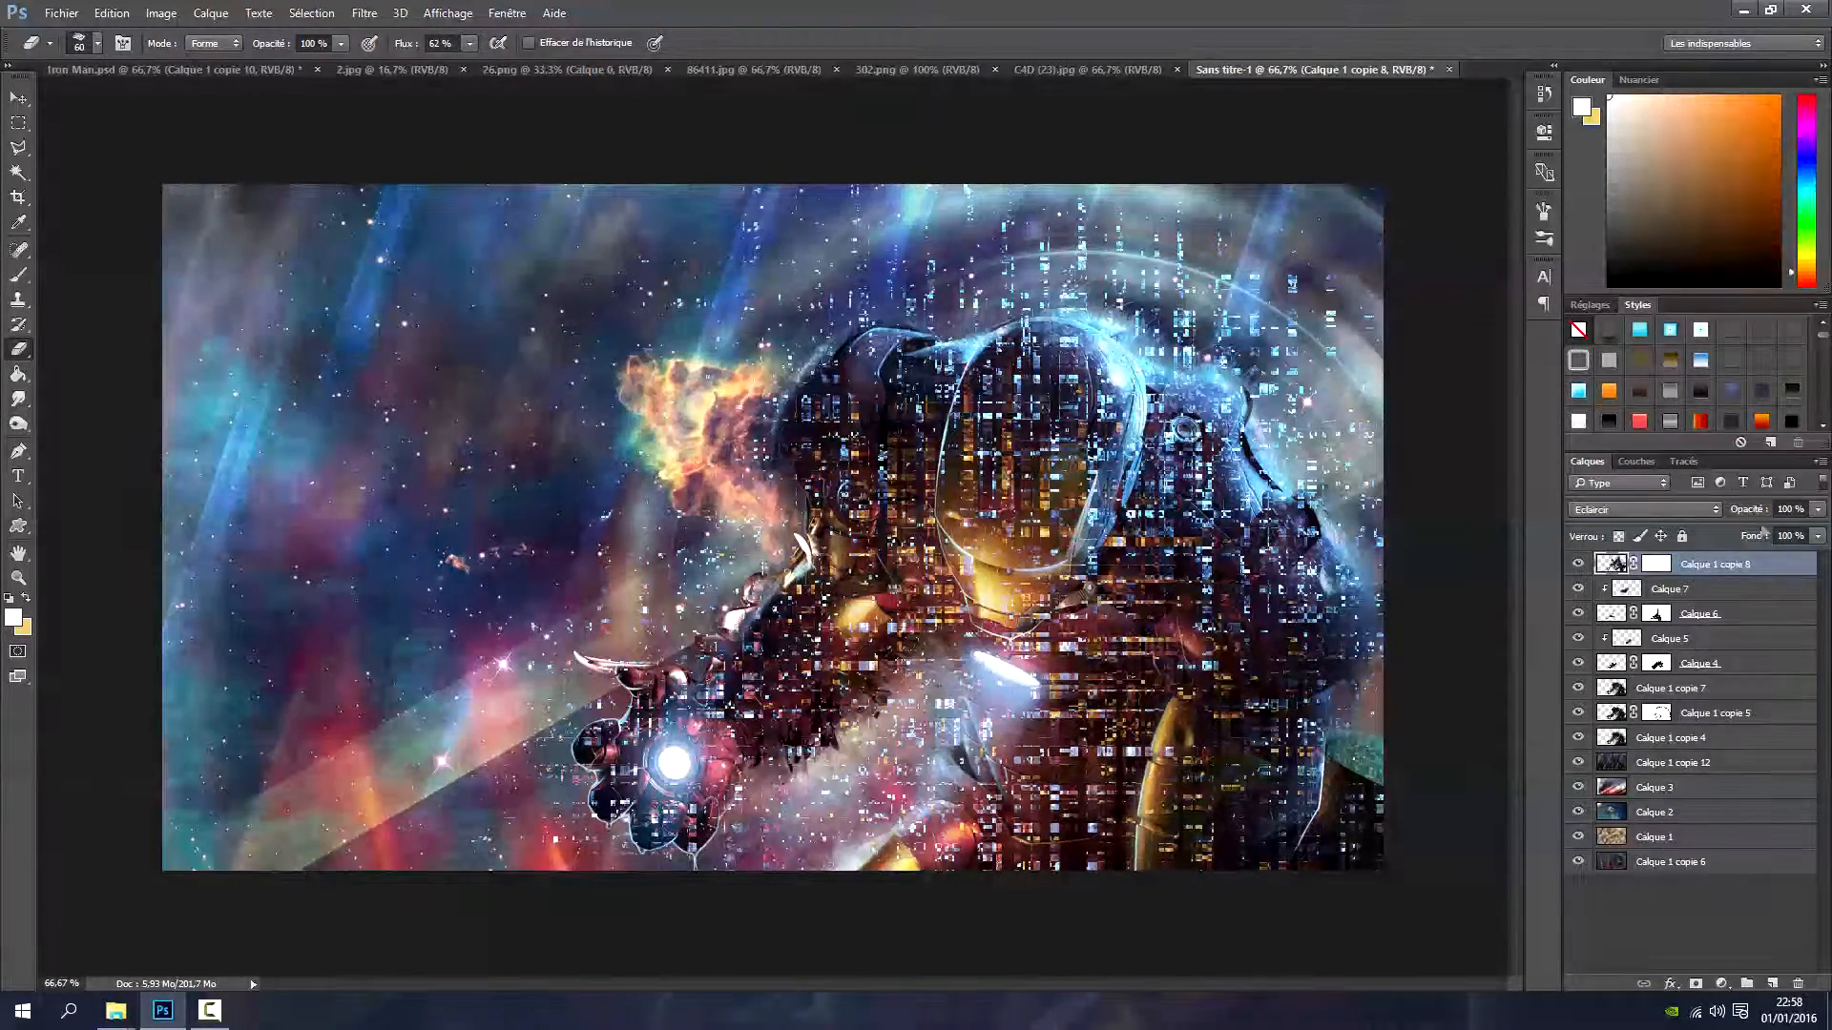
left_click(1665, 565)
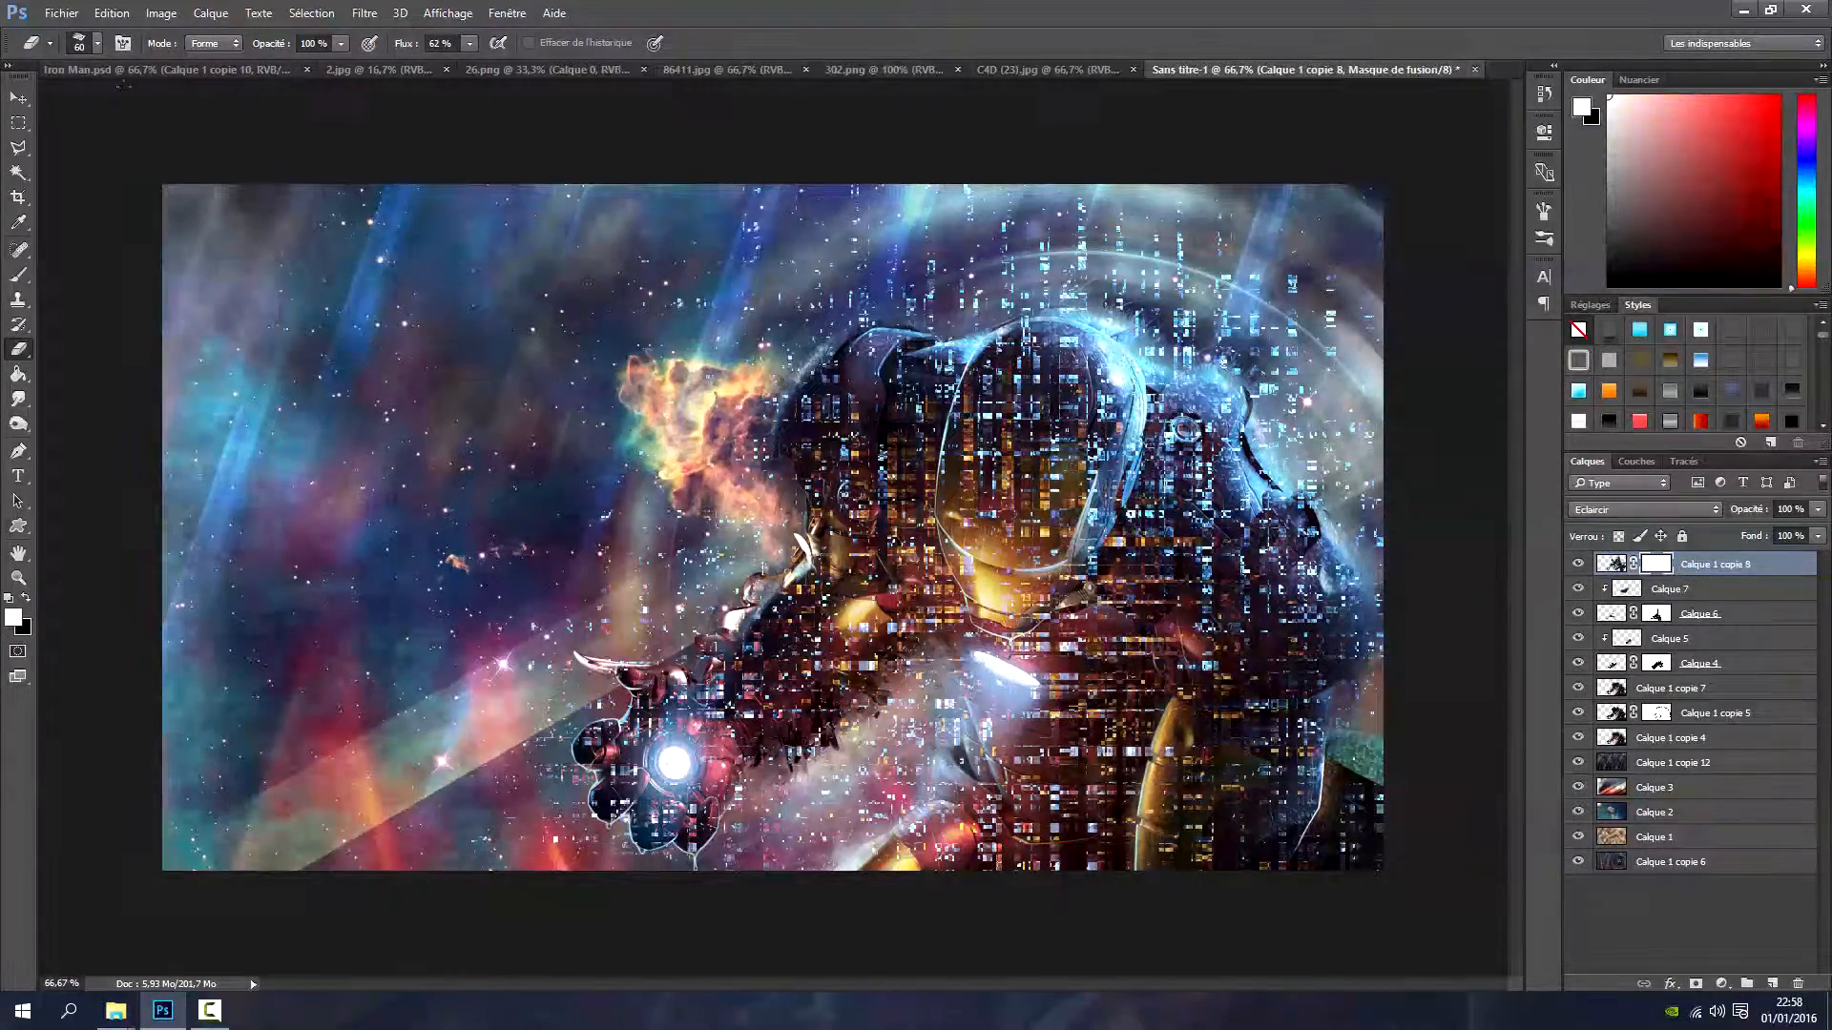
left_click(88, 43)
left_click_drag(172, 152, 107, 150)
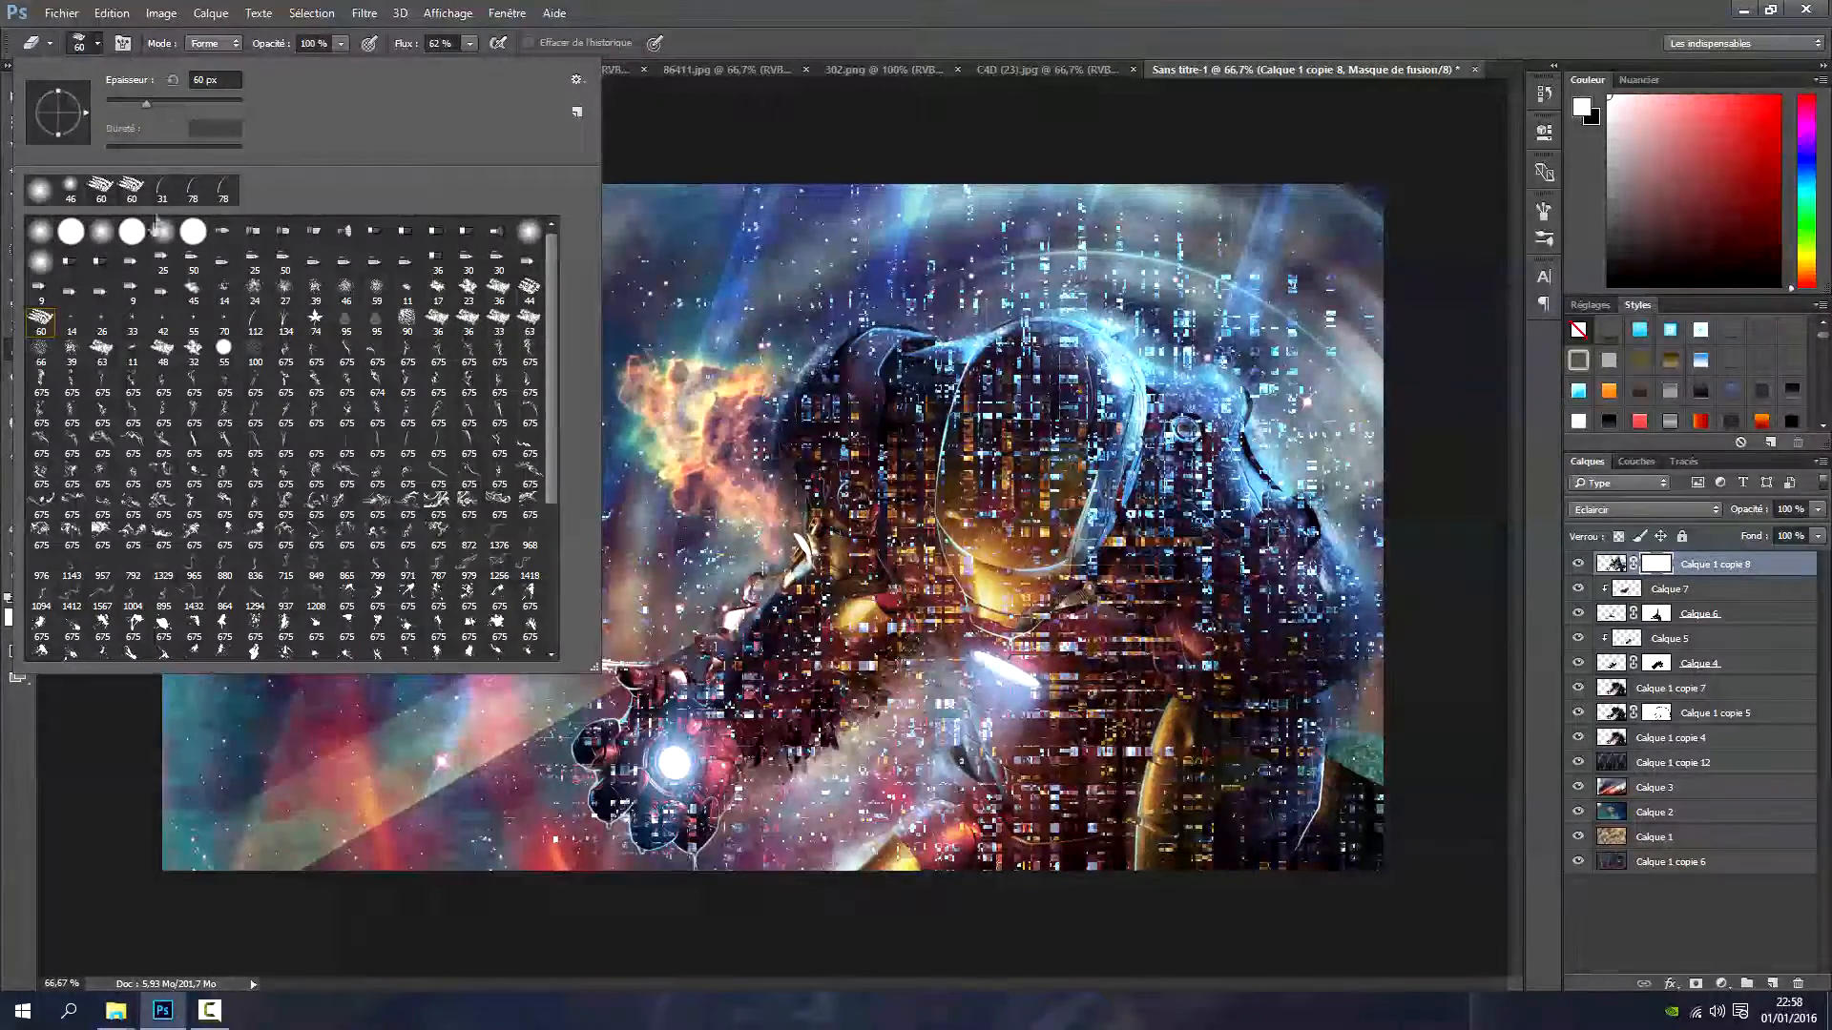
left_click(192, 102)
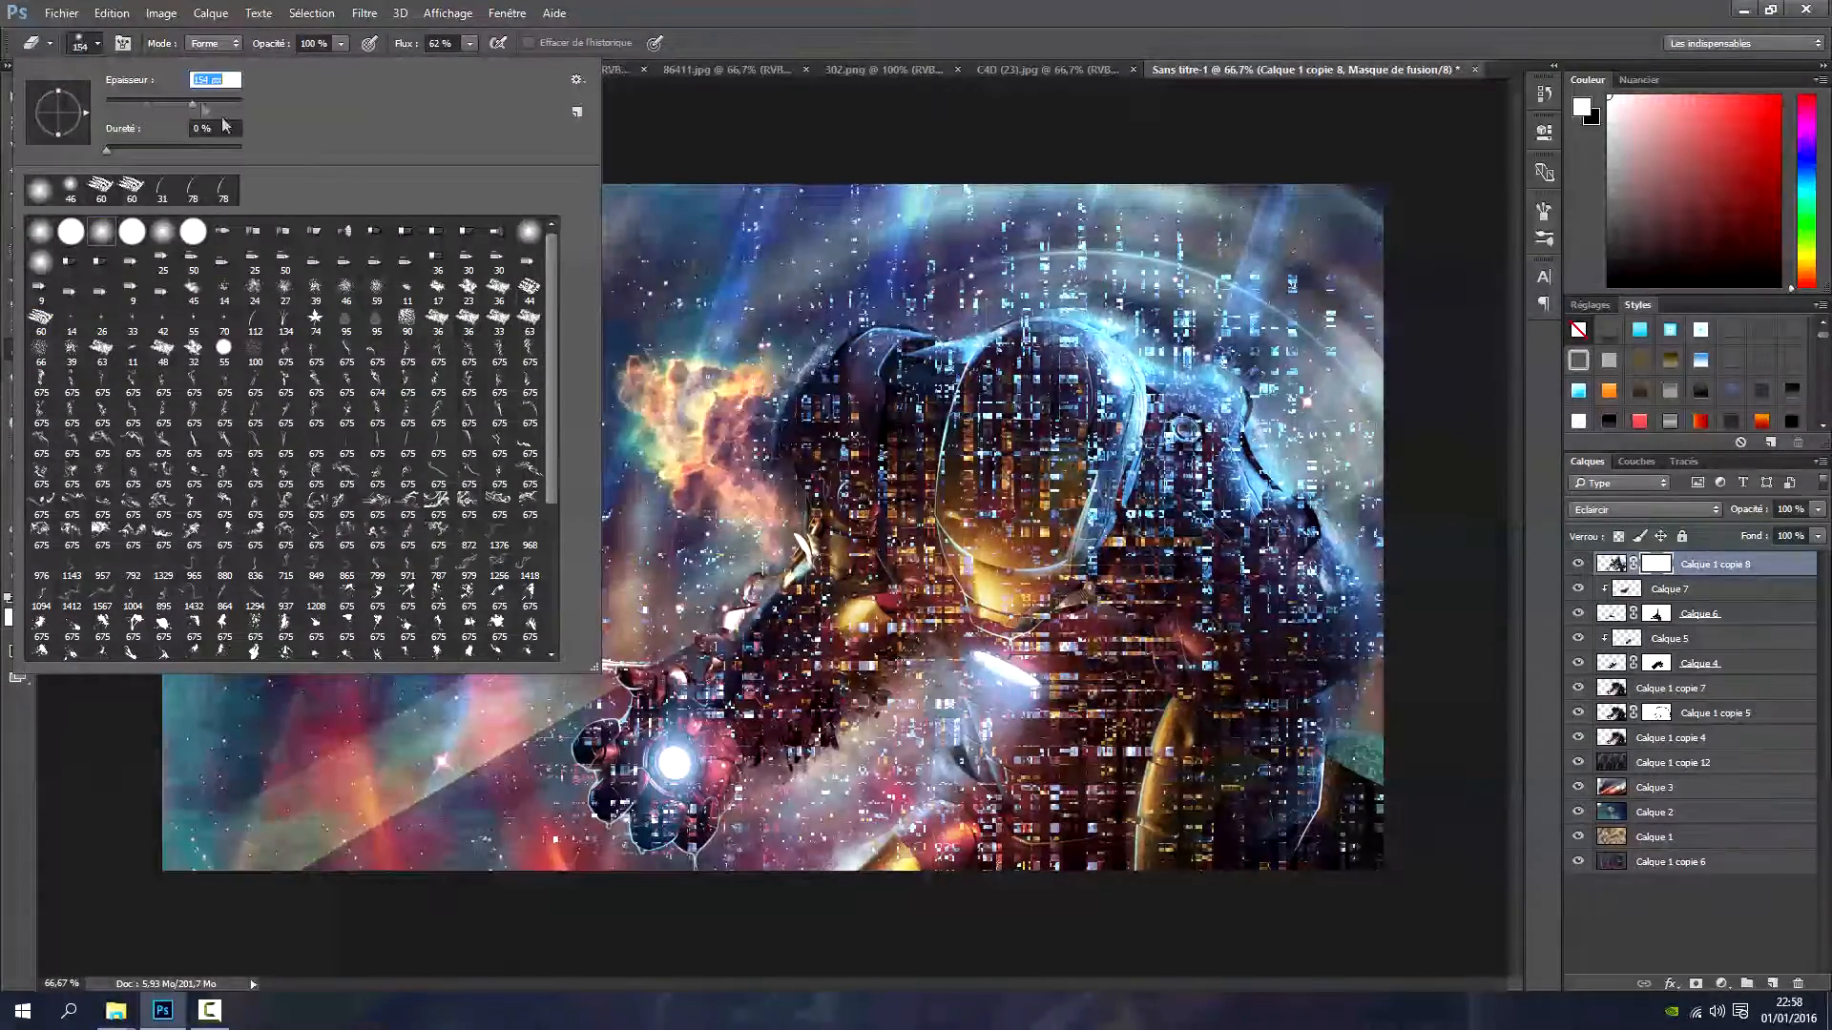
left_click_drag(822, 390, 810, 462)
Set the distorted figure layer's opacity to 75%
mouse_move(1818, 530)
left_mouse_down()
mouse_move(1767, 530)
mouse_move(1792, 536)
mouse_move(1725, 498)
left_mouse_up()
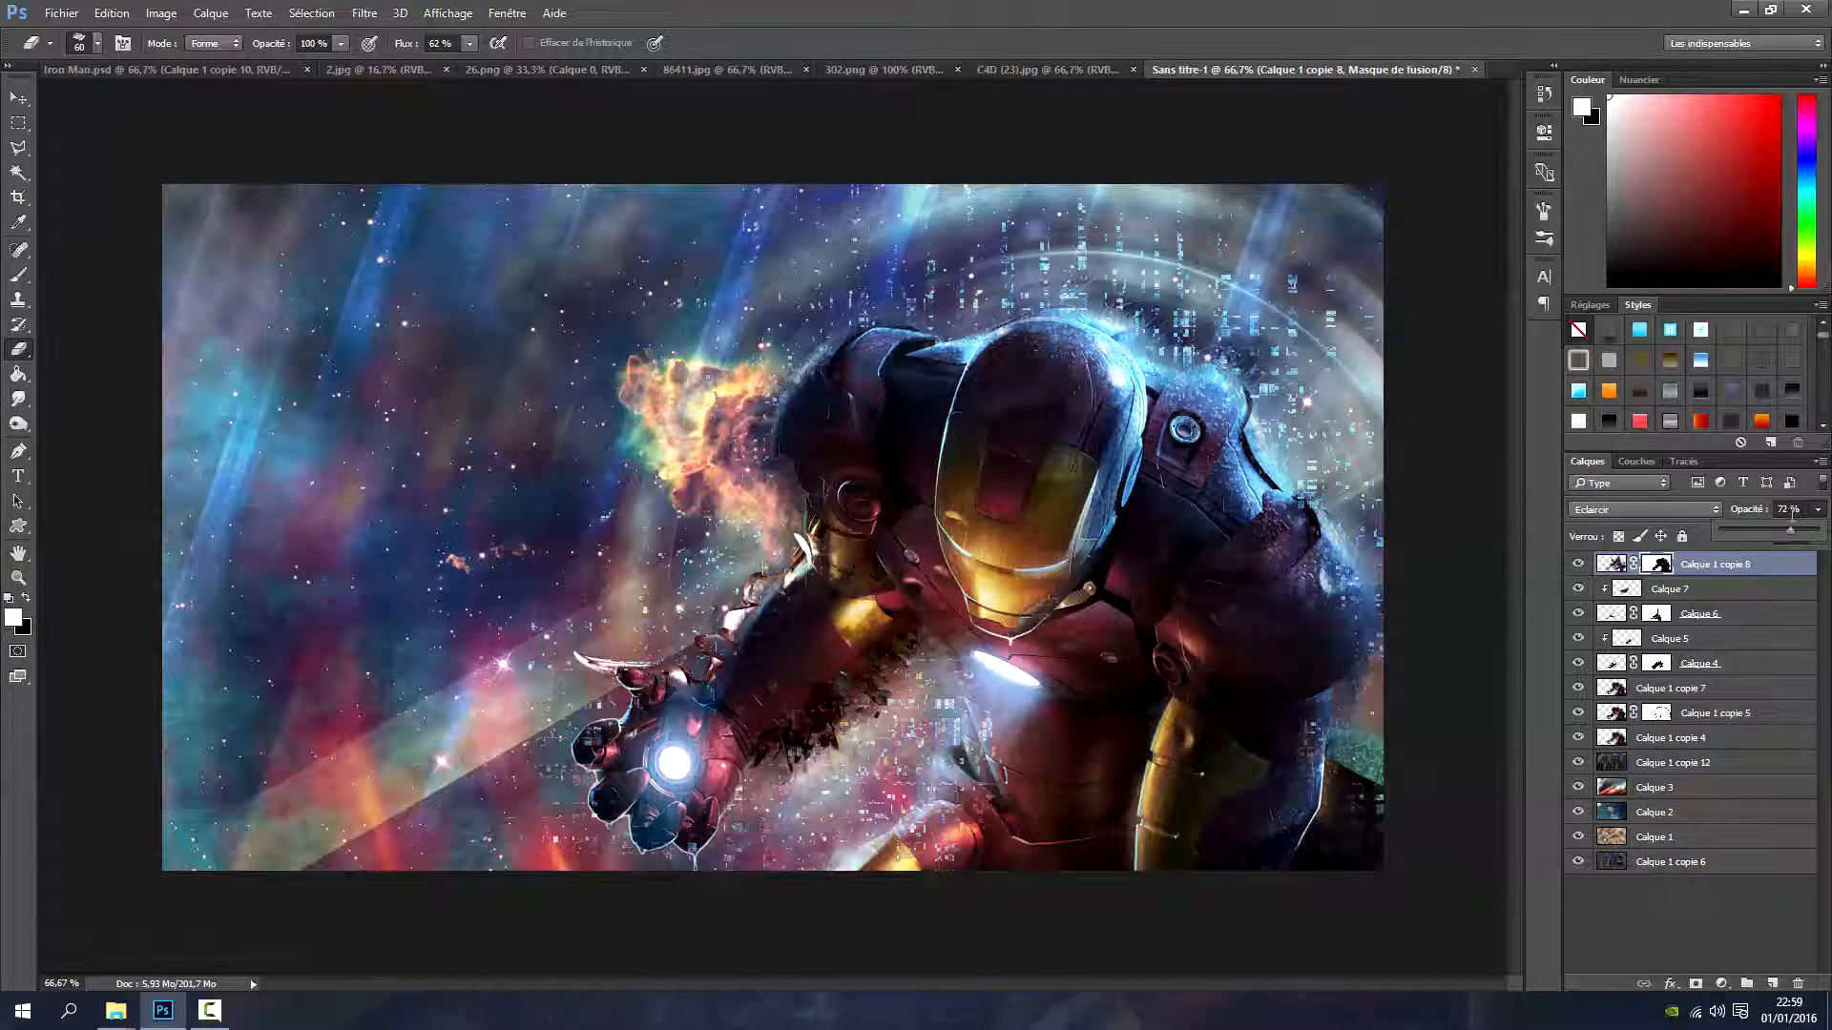
type("75")
key("Return")
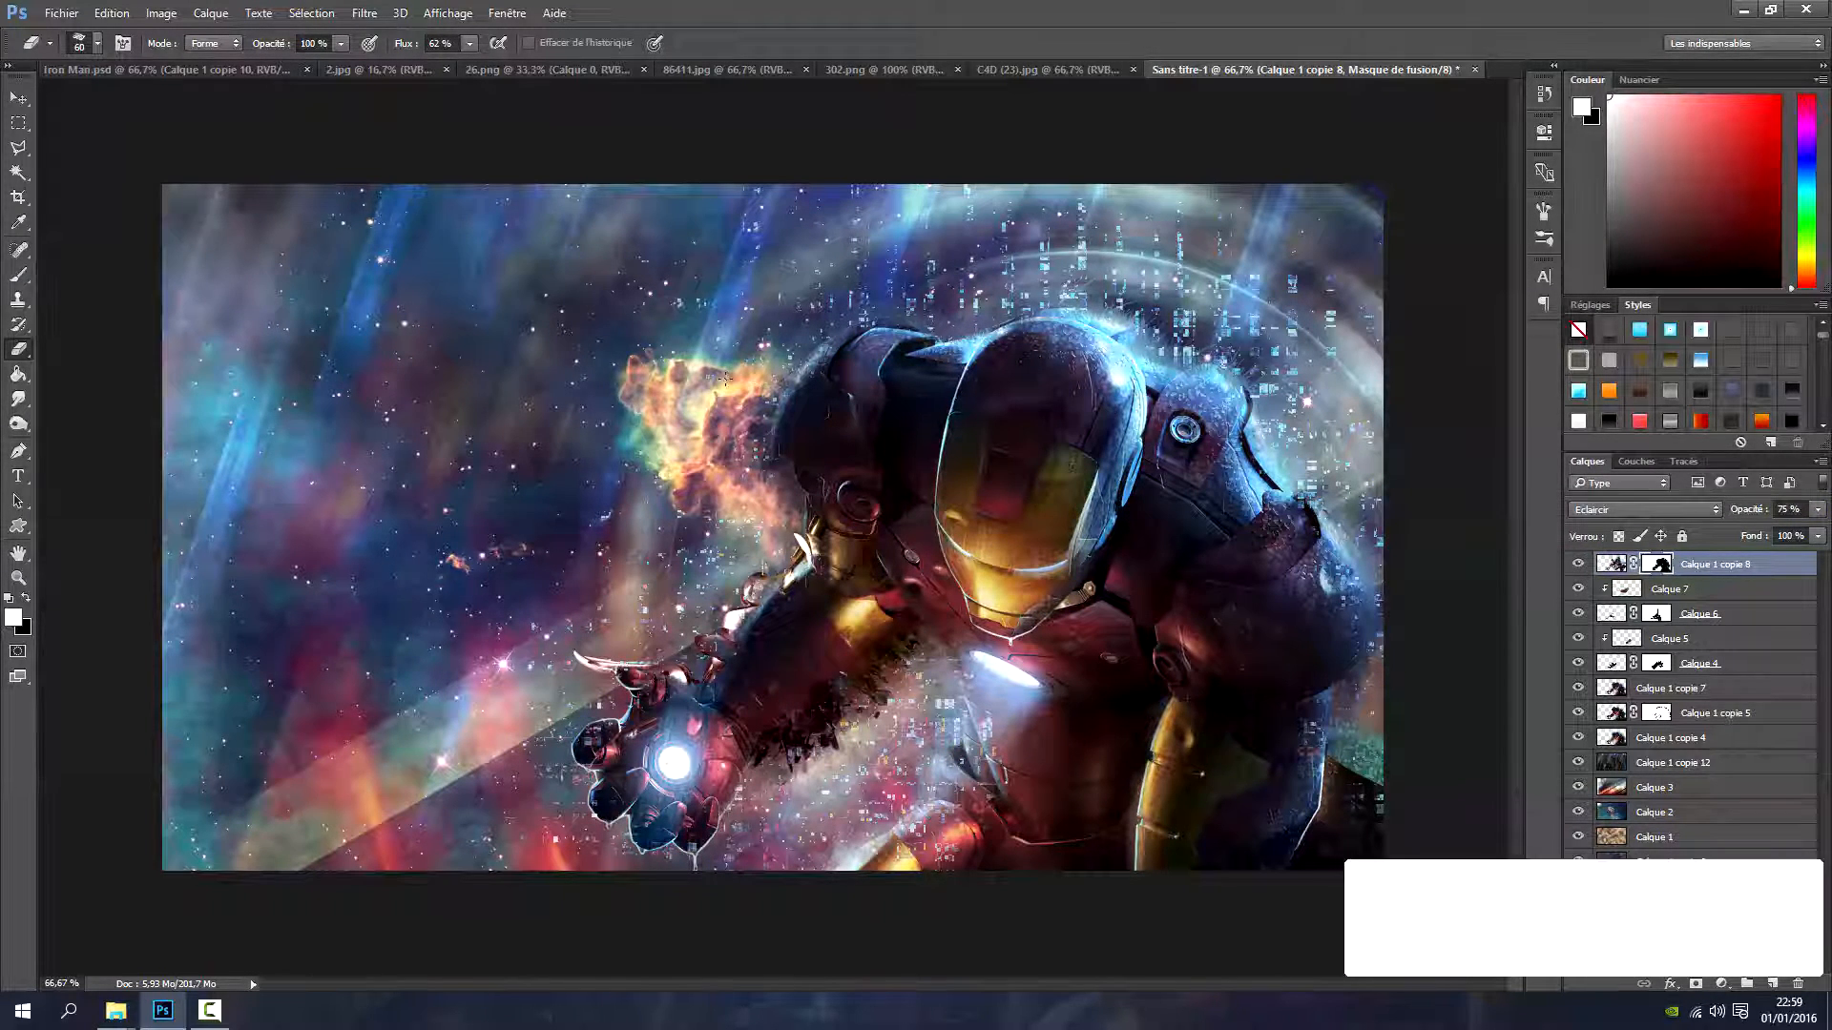
key("v")
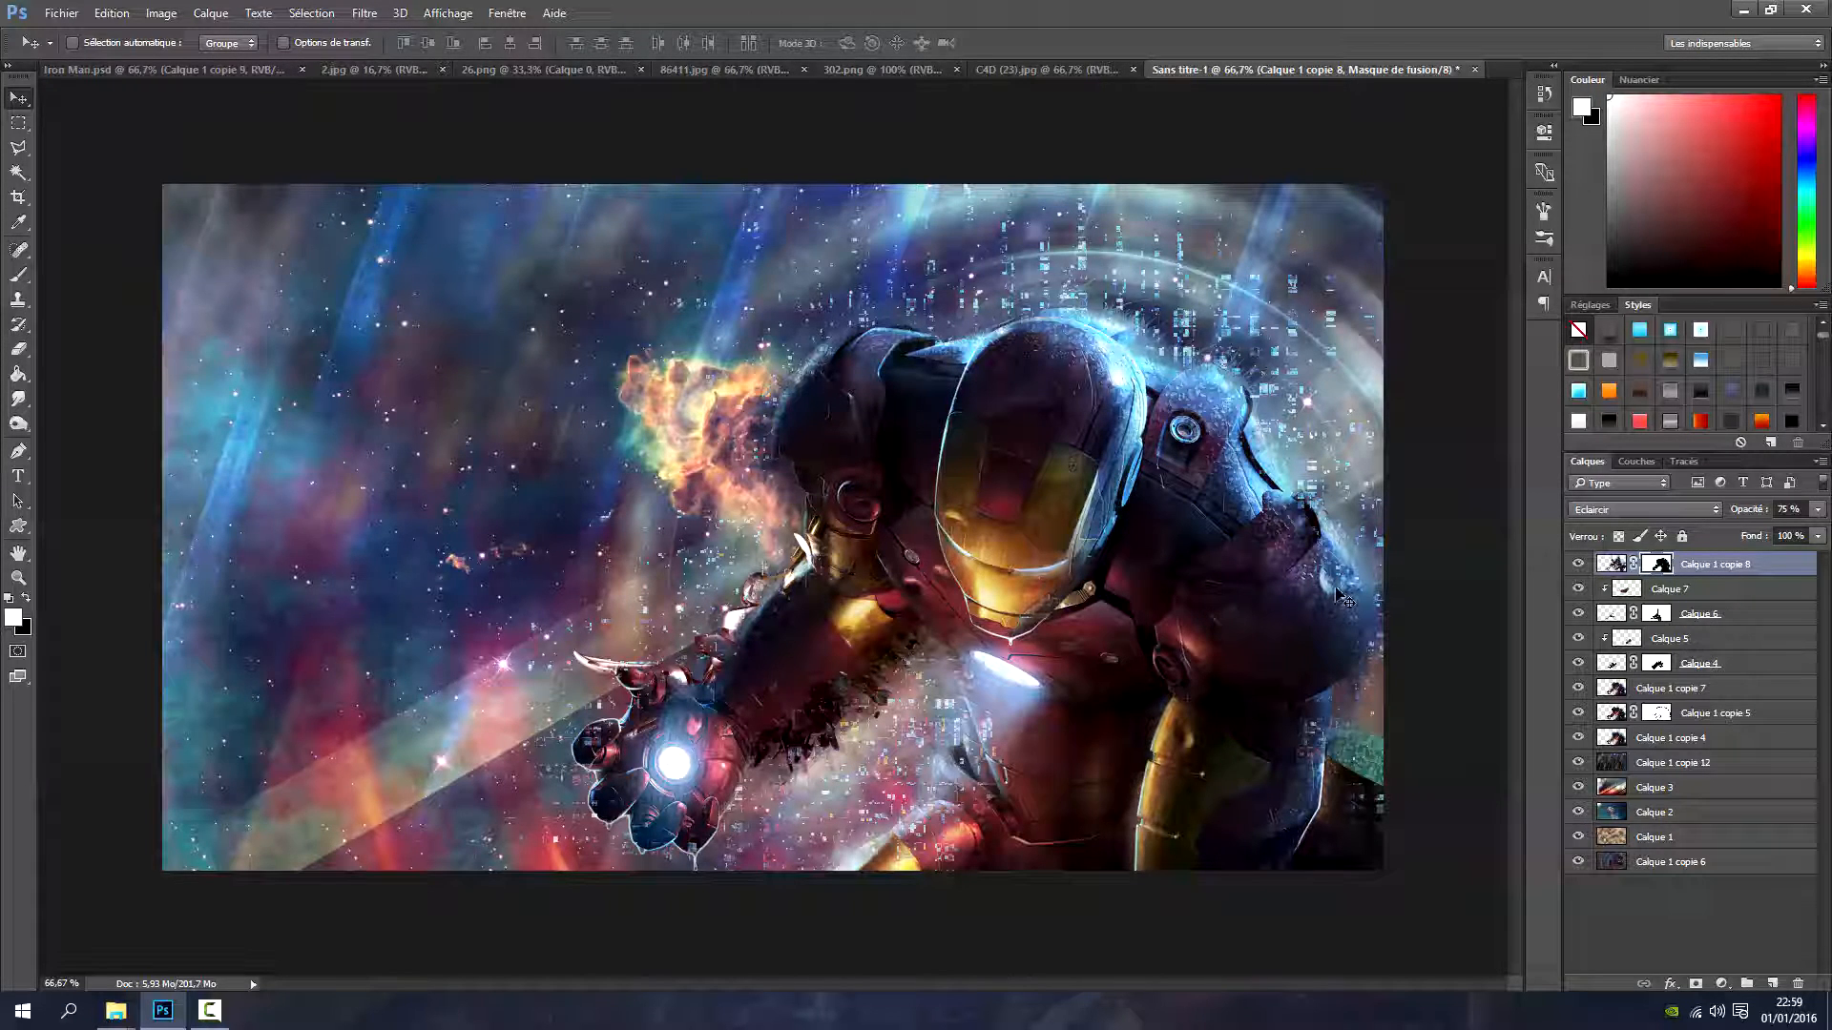
Duplicate the masked figure layer Calque 1 copie 5 and move the copy to the top of the layer stack
right_click(1711, 722)
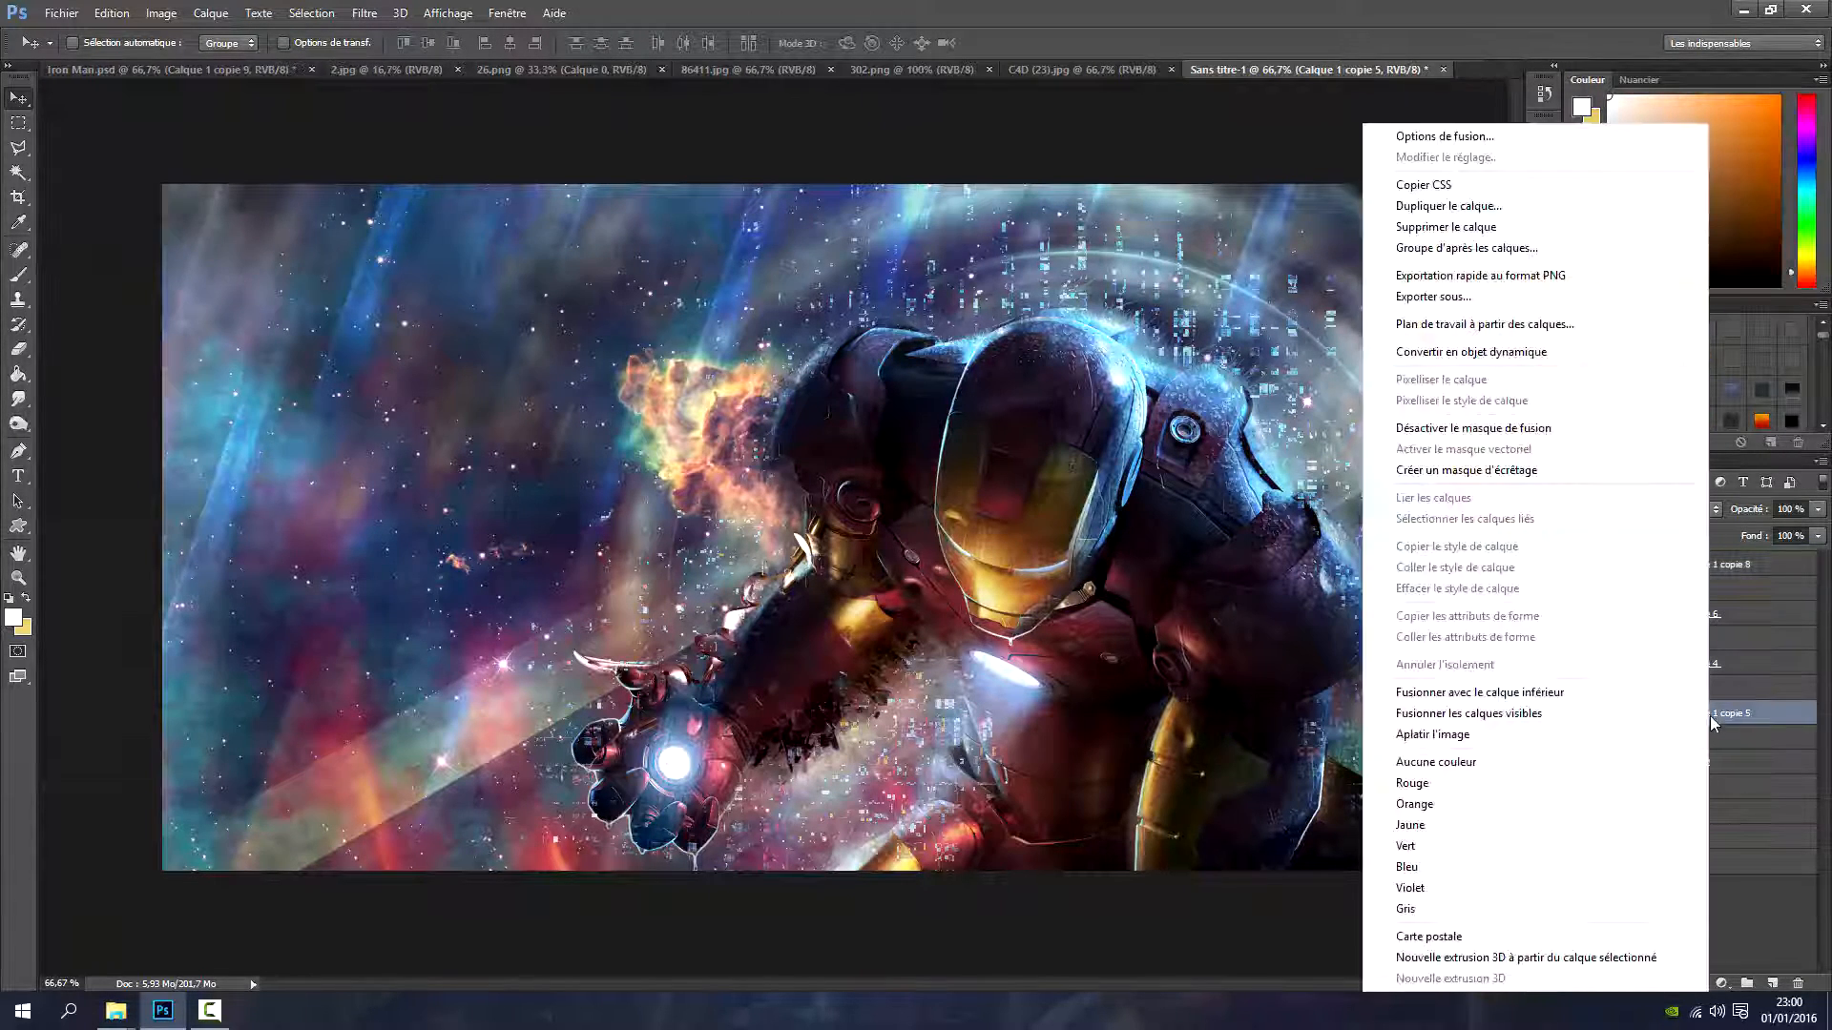
left_click(1464, 206)
left_click(1084, 311)
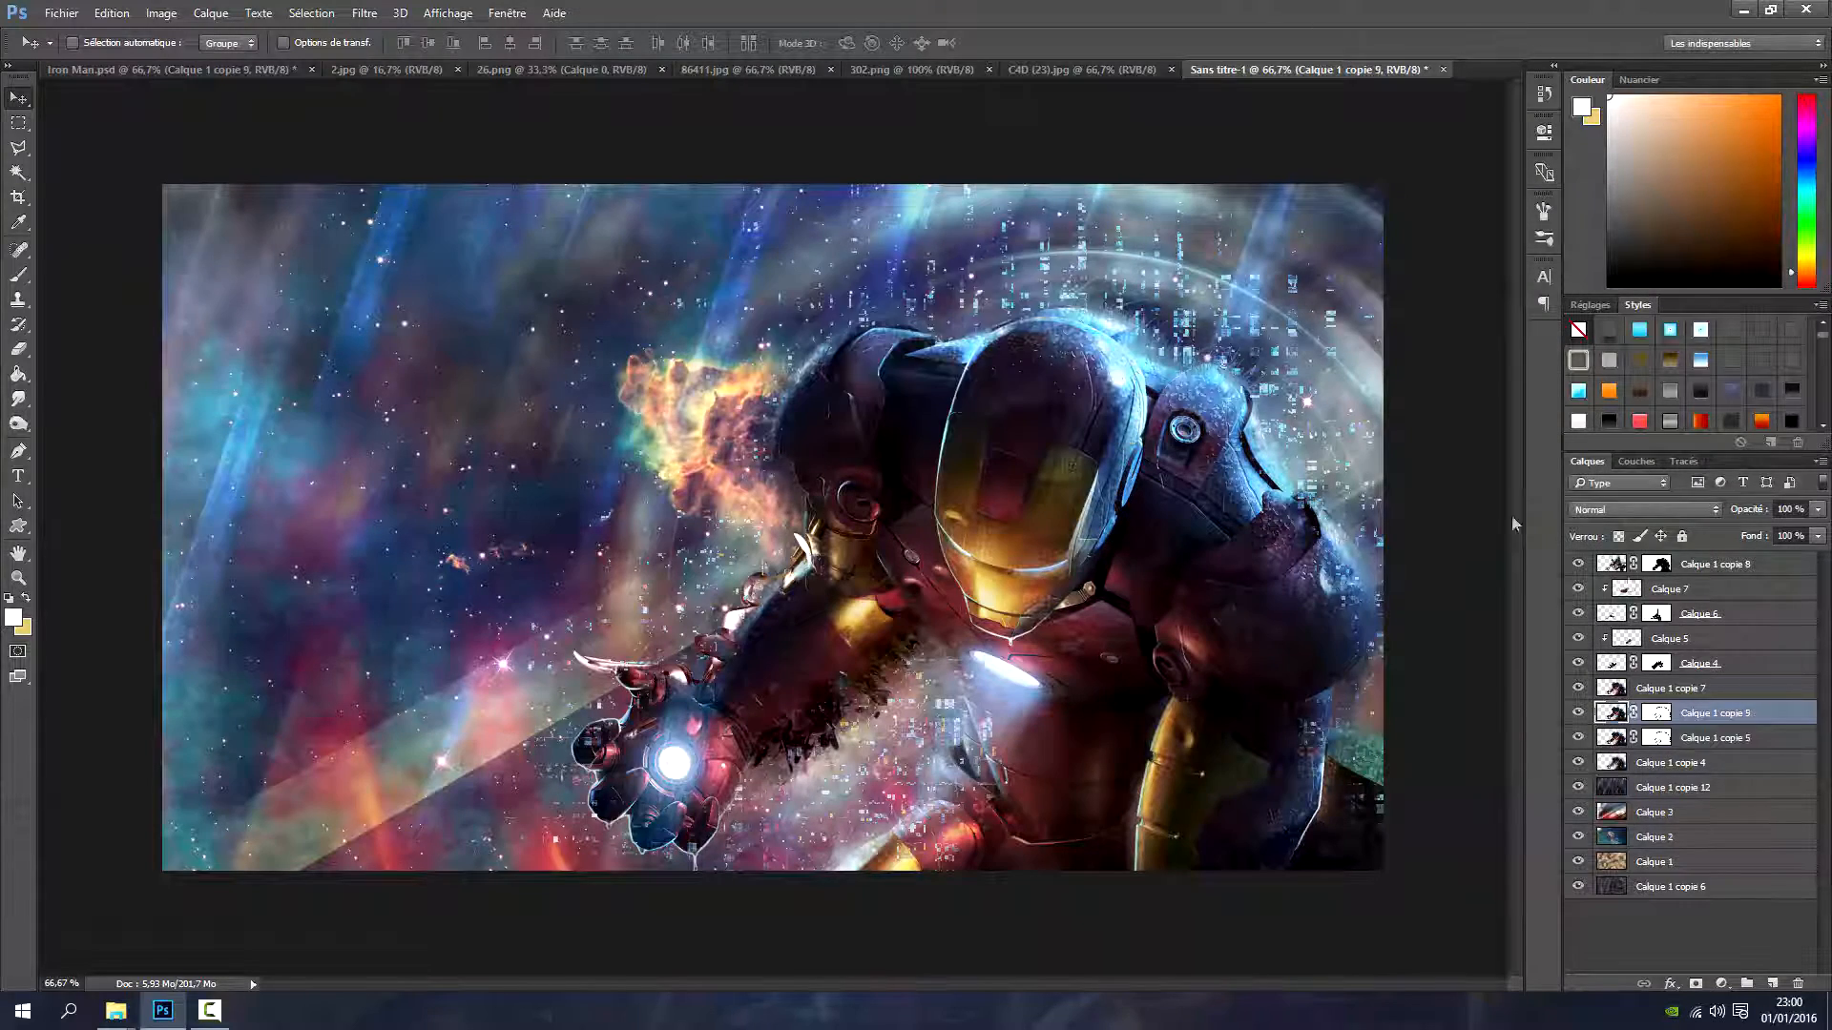
left_click_drag(1702, 711, 1684, 563)
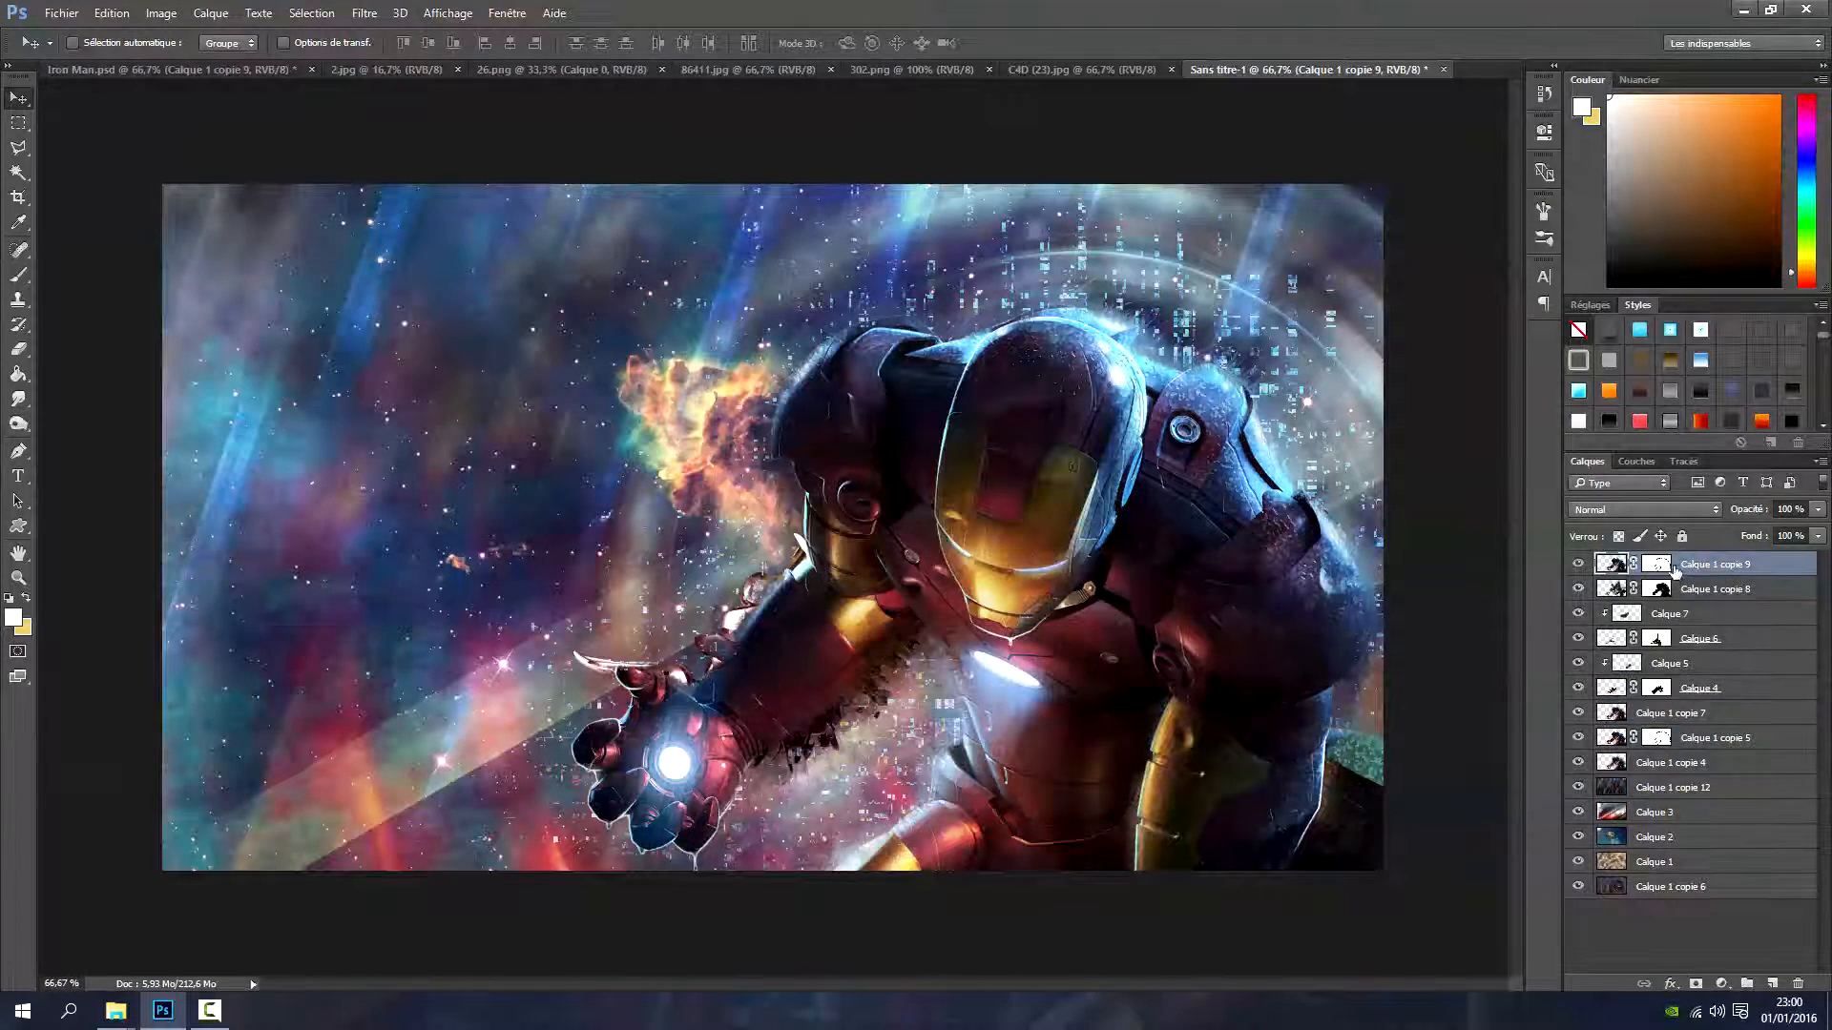
Delete the new figure copy's layer mask and dismiss the Ondulation filter without applying it
right_click(1657, 571)
left_click(1595, 628)
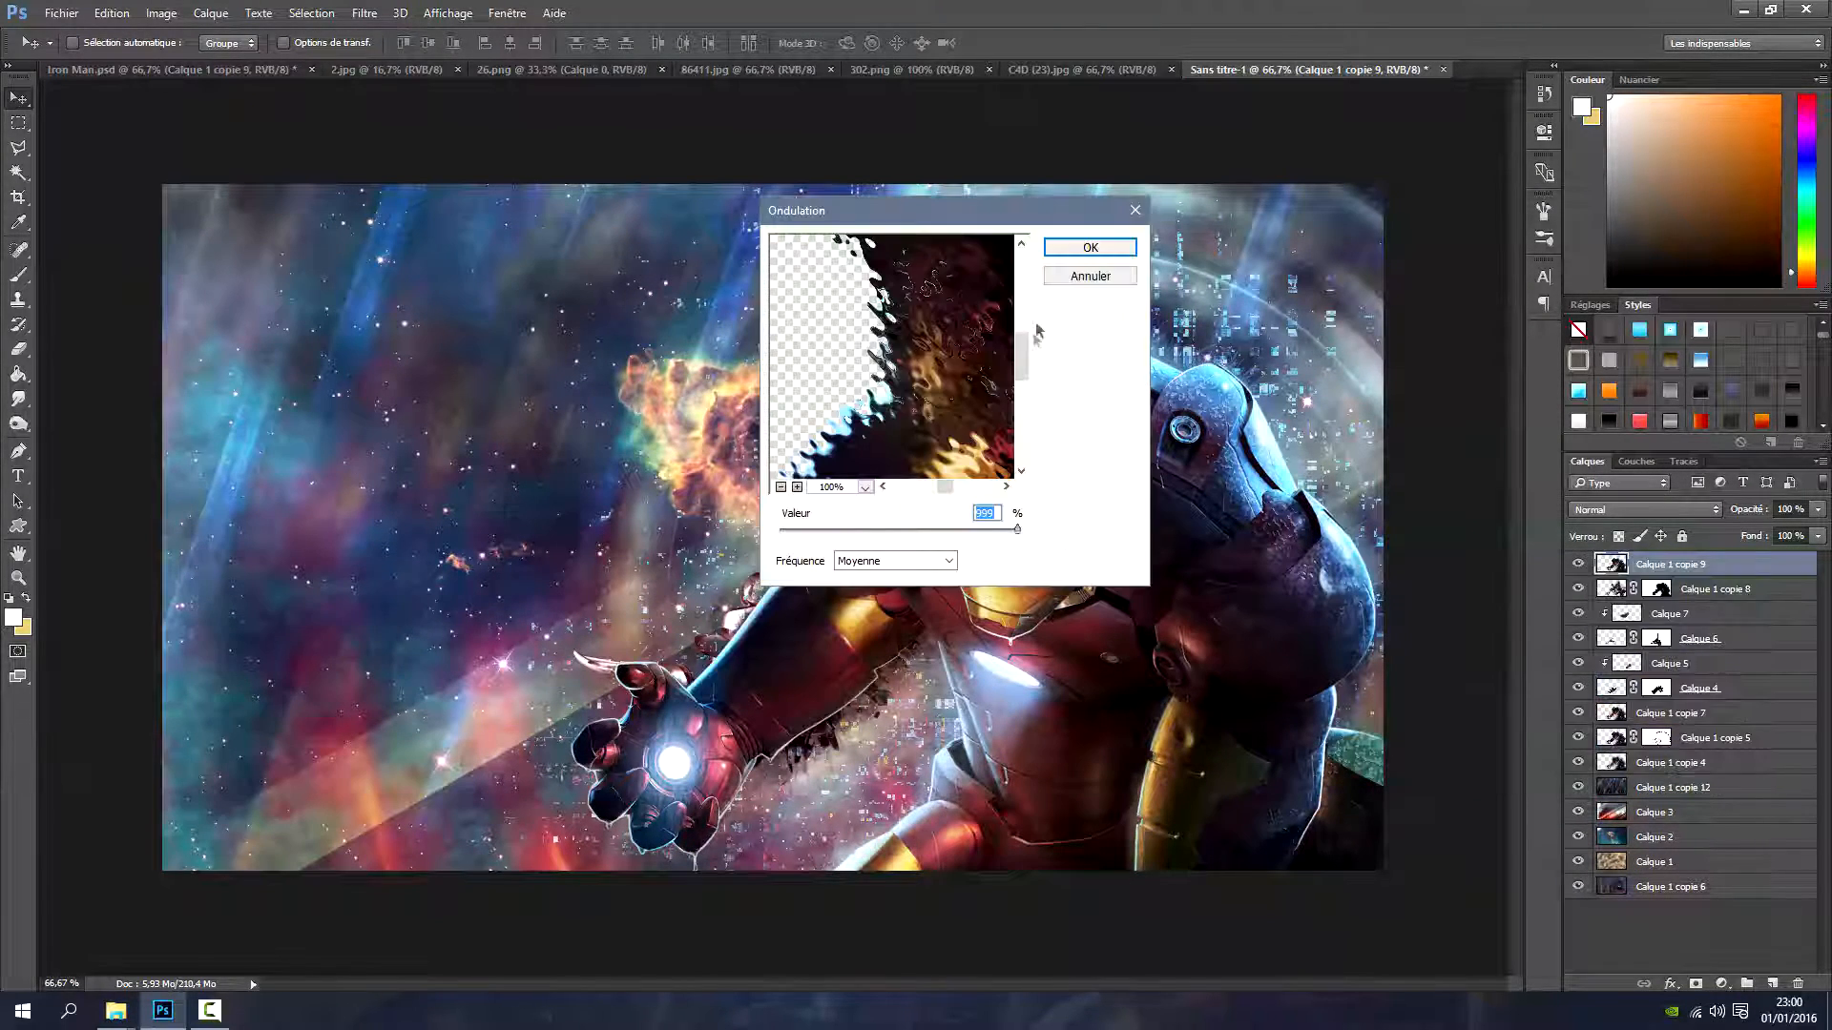
left_click(1084, 275)
Open the Onde distortion filter for the new figure copy and set its wave shape to Sinusoidale
left_click(370, 16)
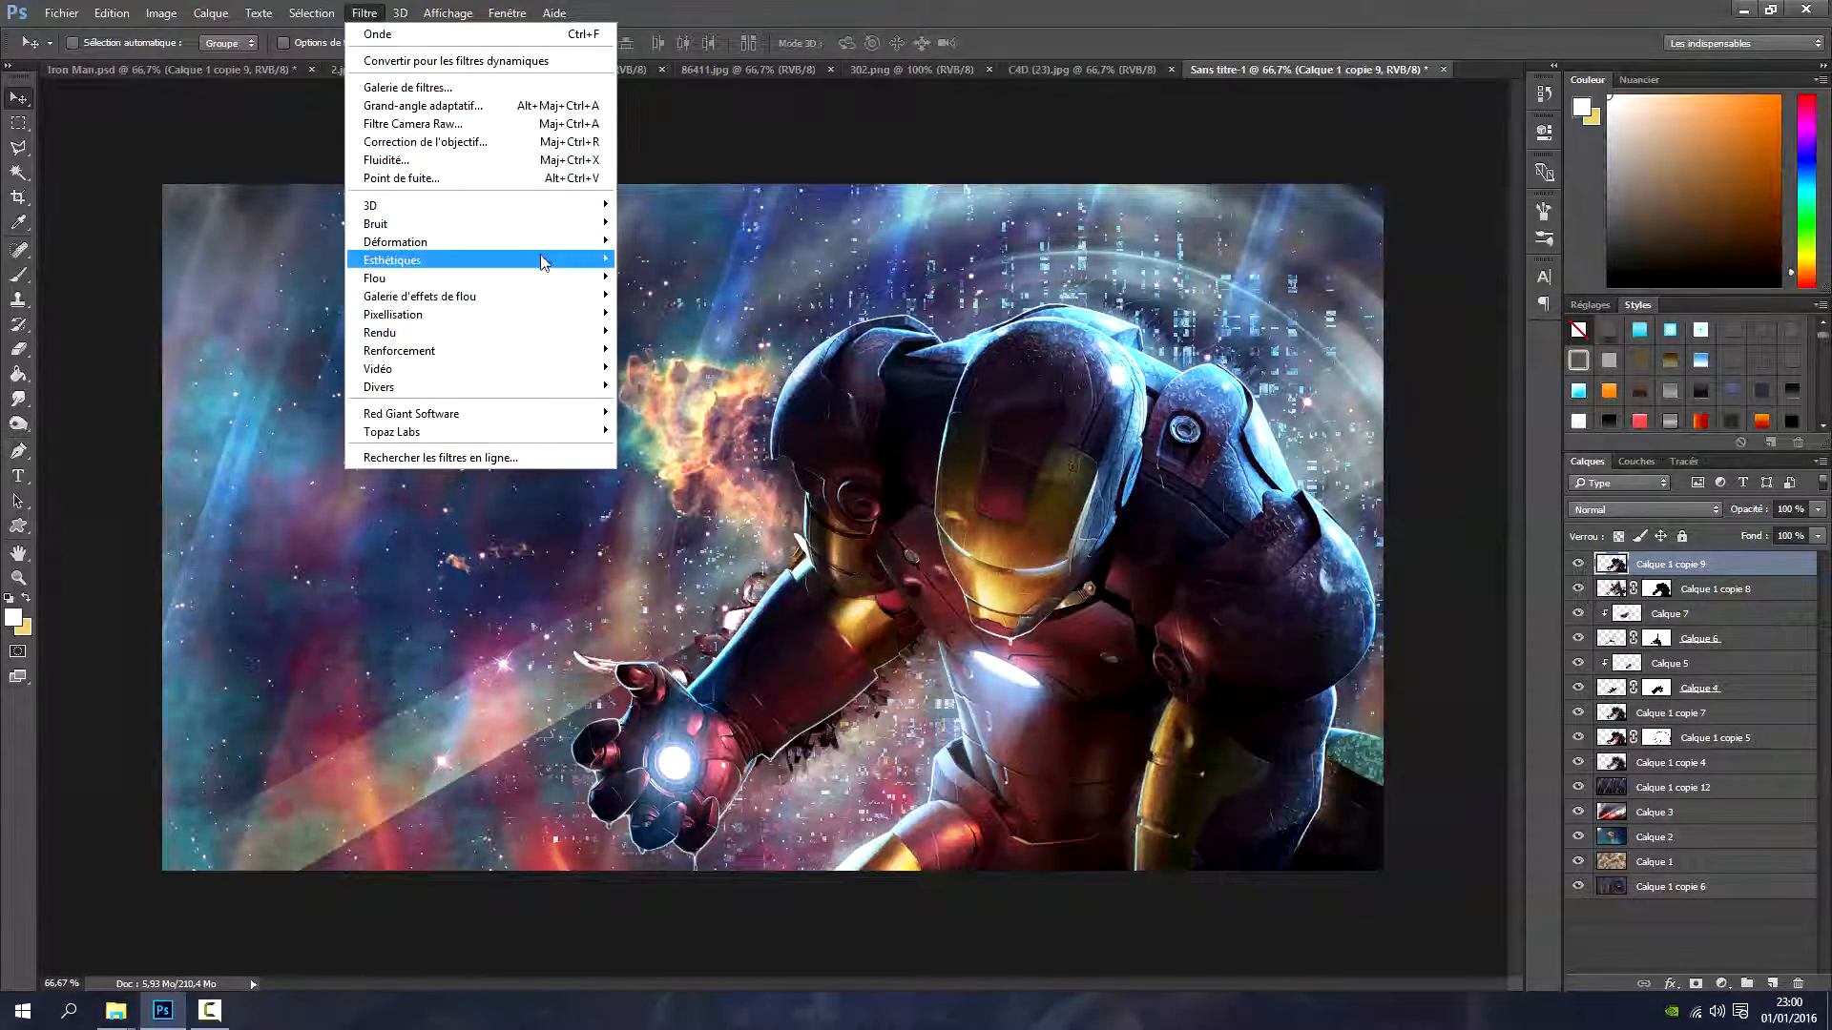
mouse_move(534, 242)
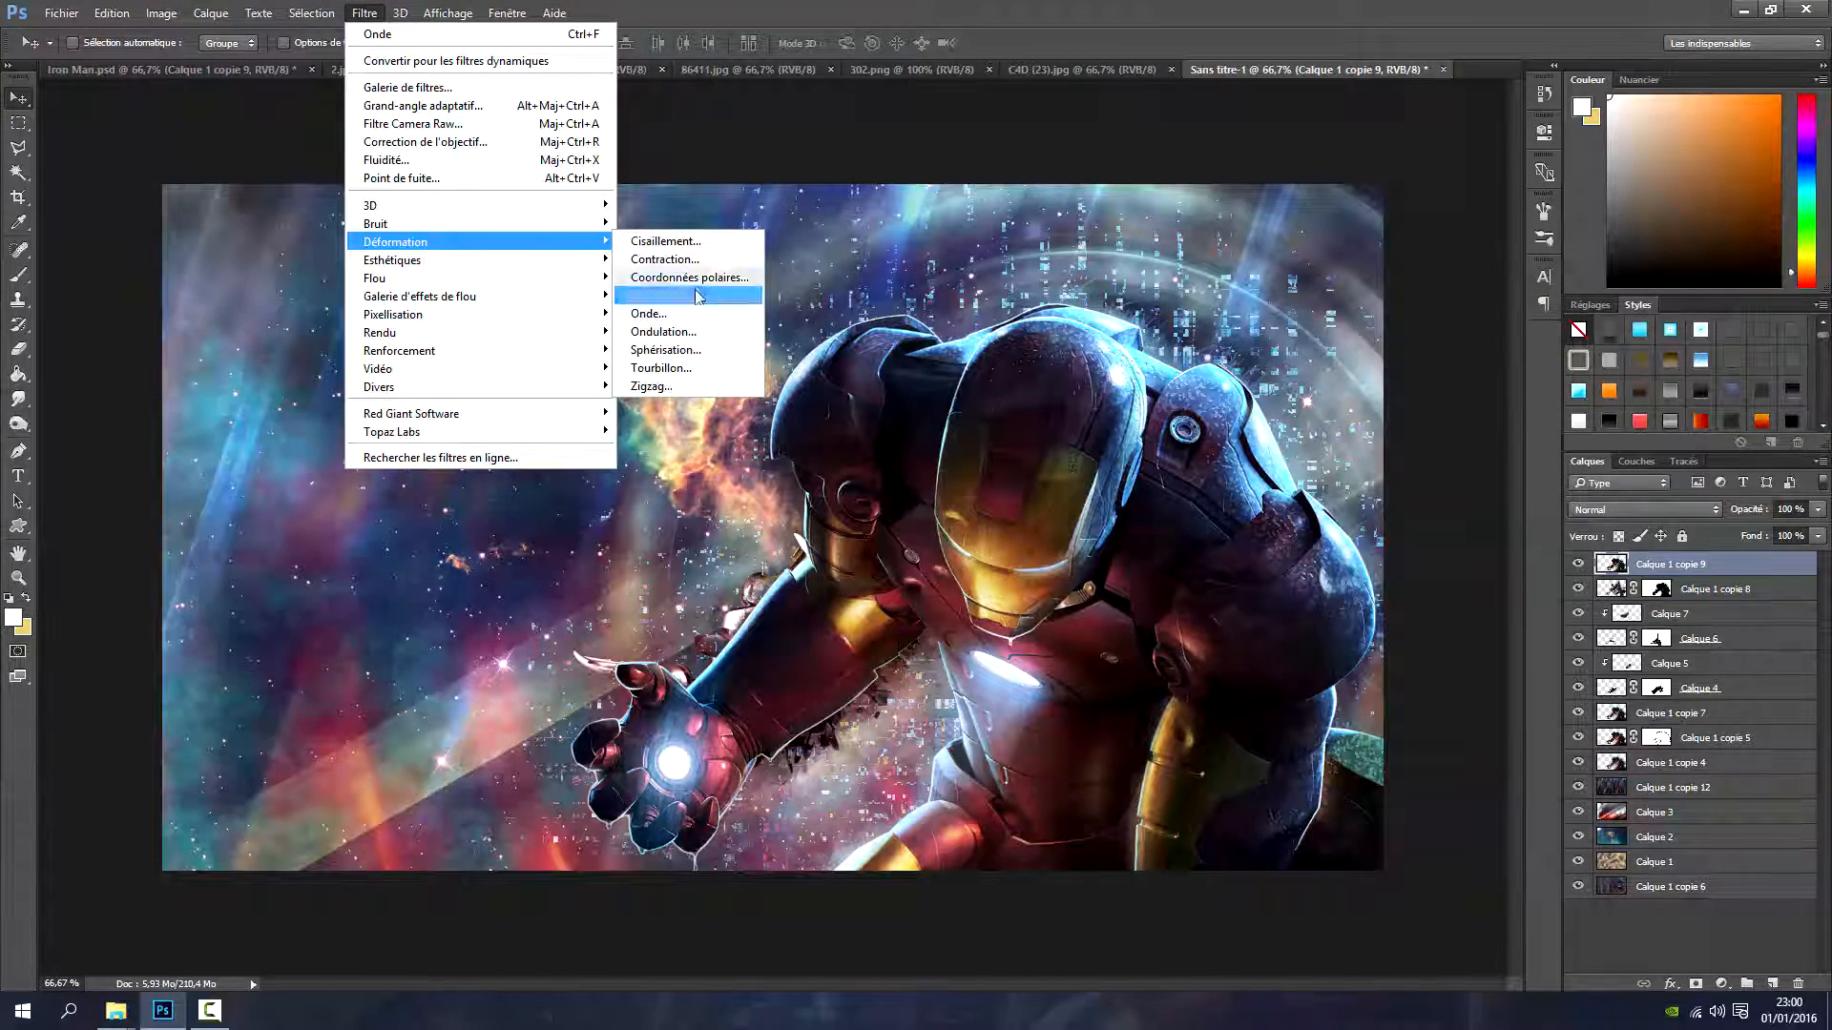
left_click(686, 313)
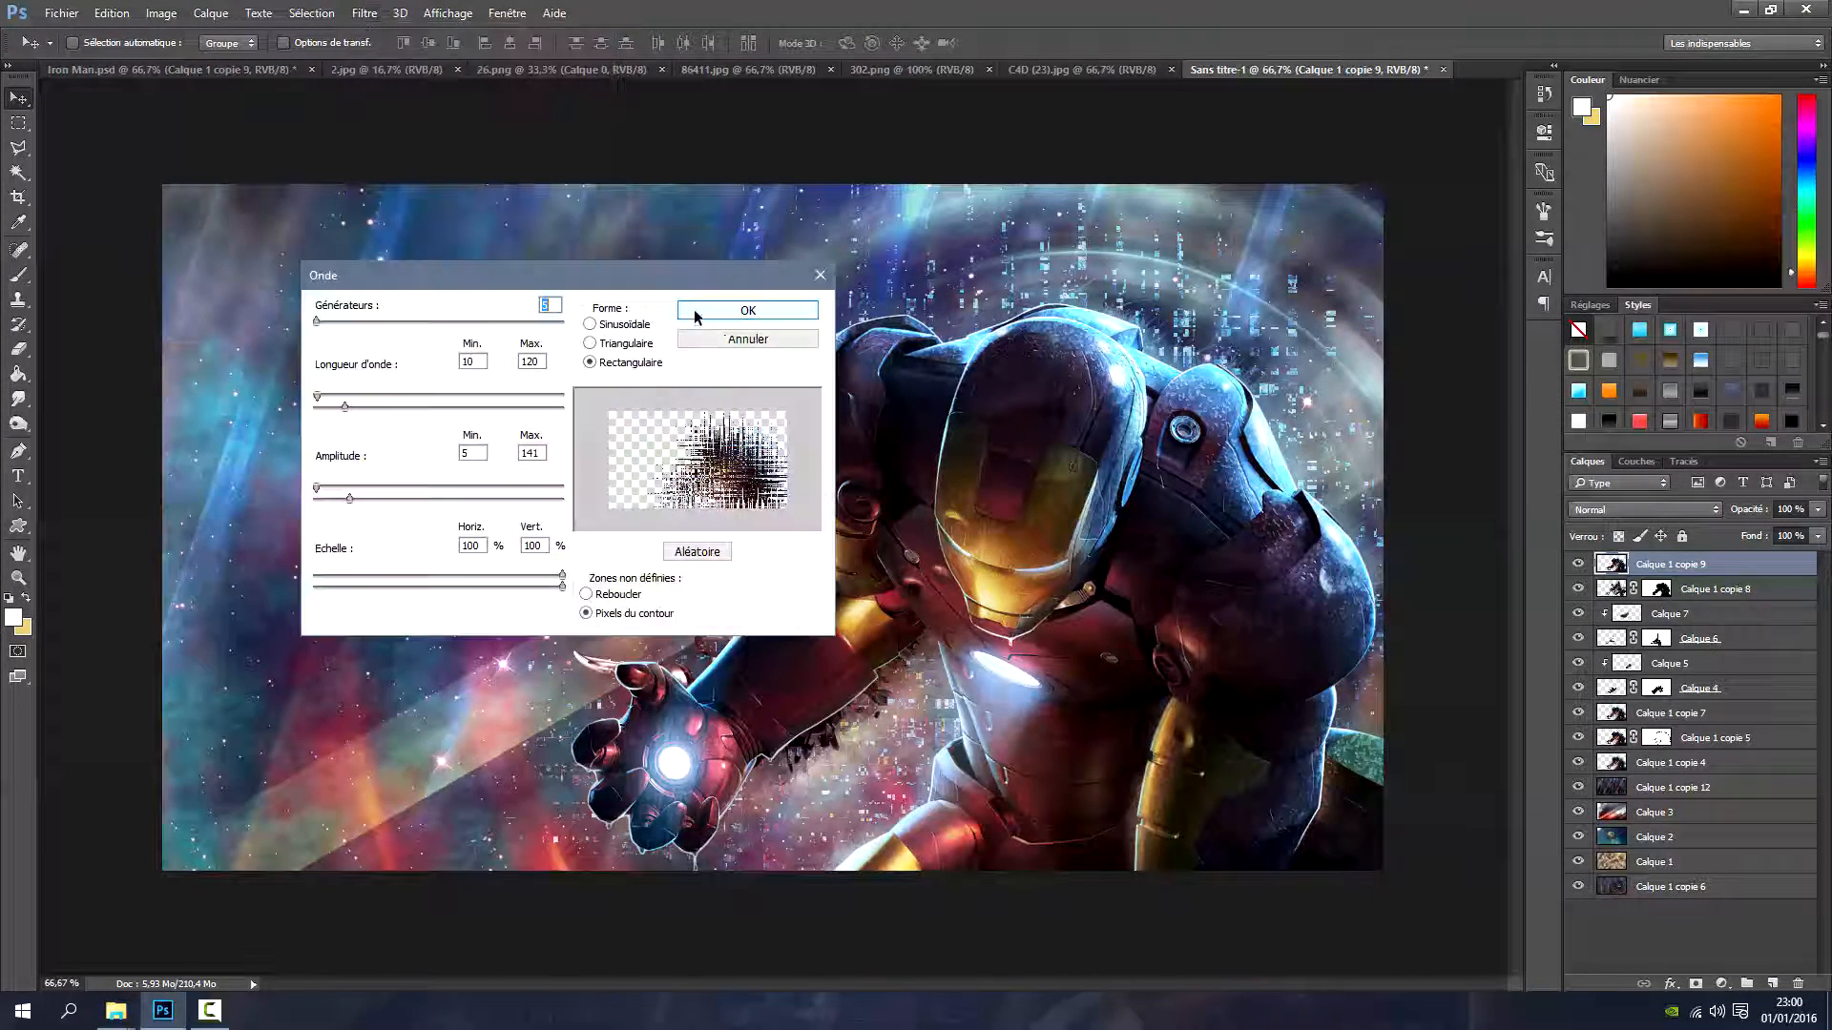
left_click(602, 327)
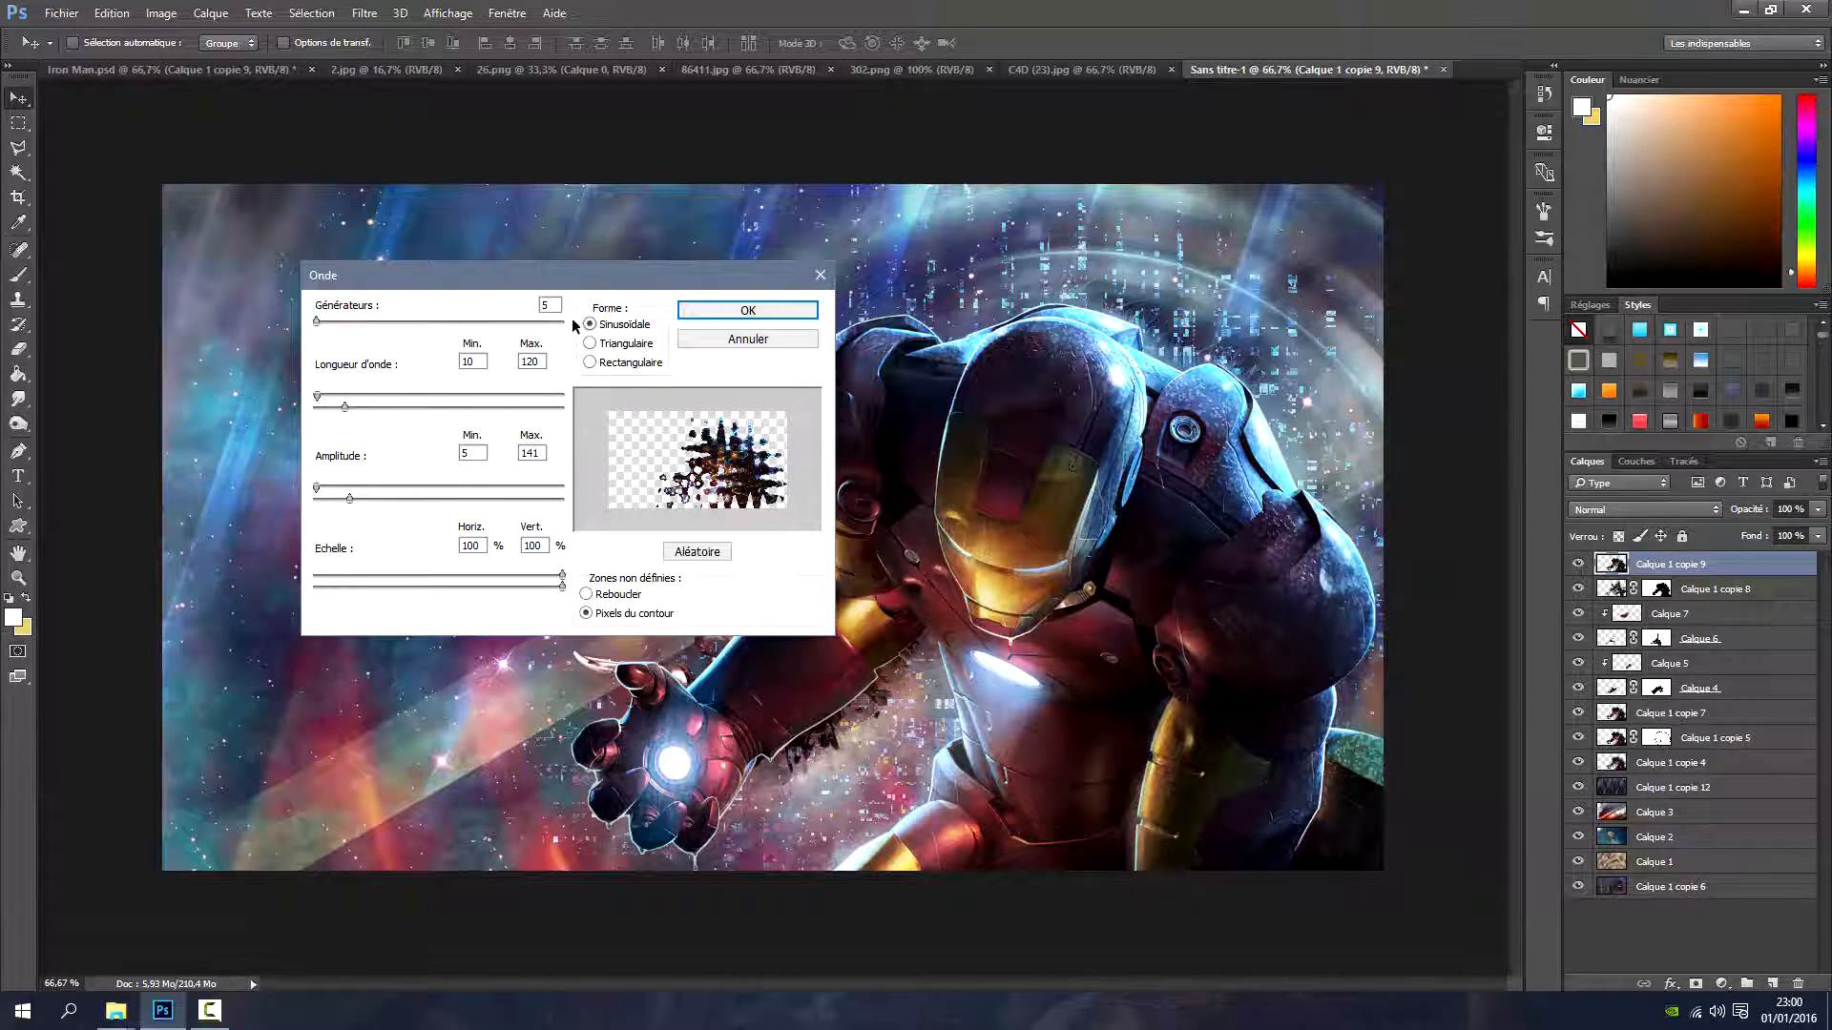
Randomise the sinusoidal Onde pattern several times and apply the filter to the figure copy
left_click(706, 551)
left_click(706, 552)
left_click(706, 552)
left_click(707, 553)
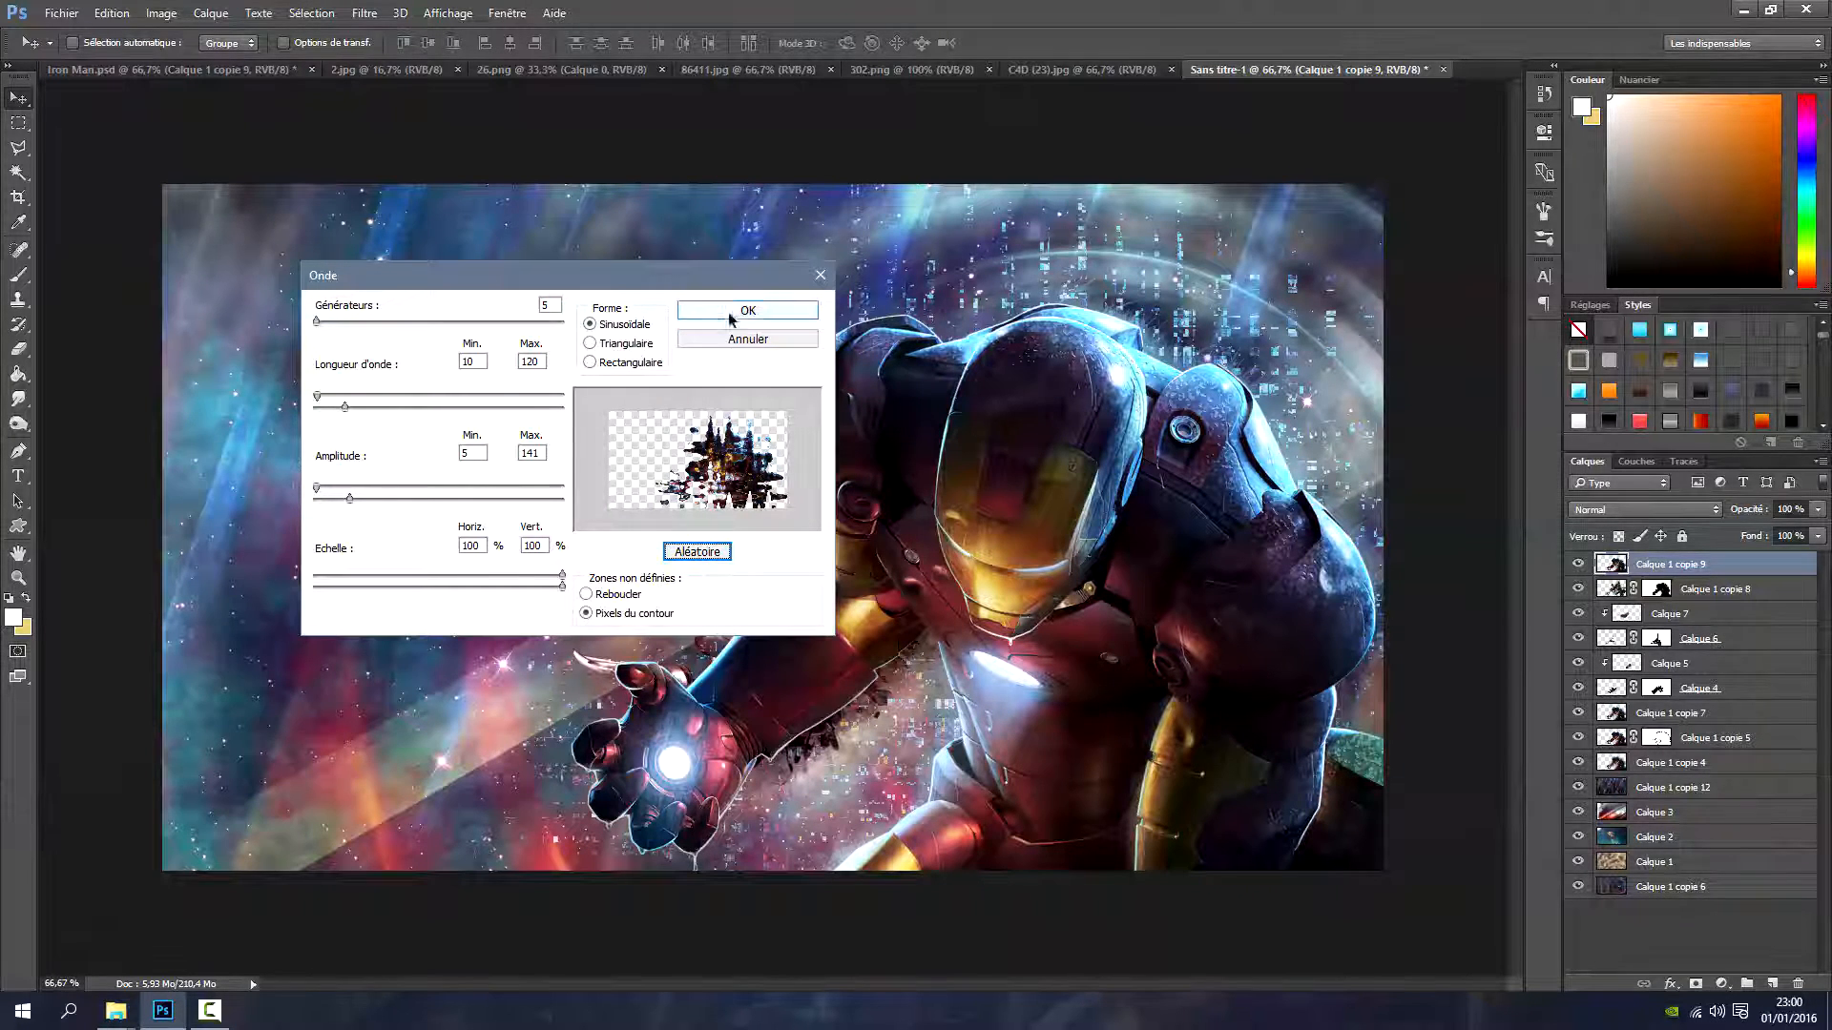
left_click(717, 551)
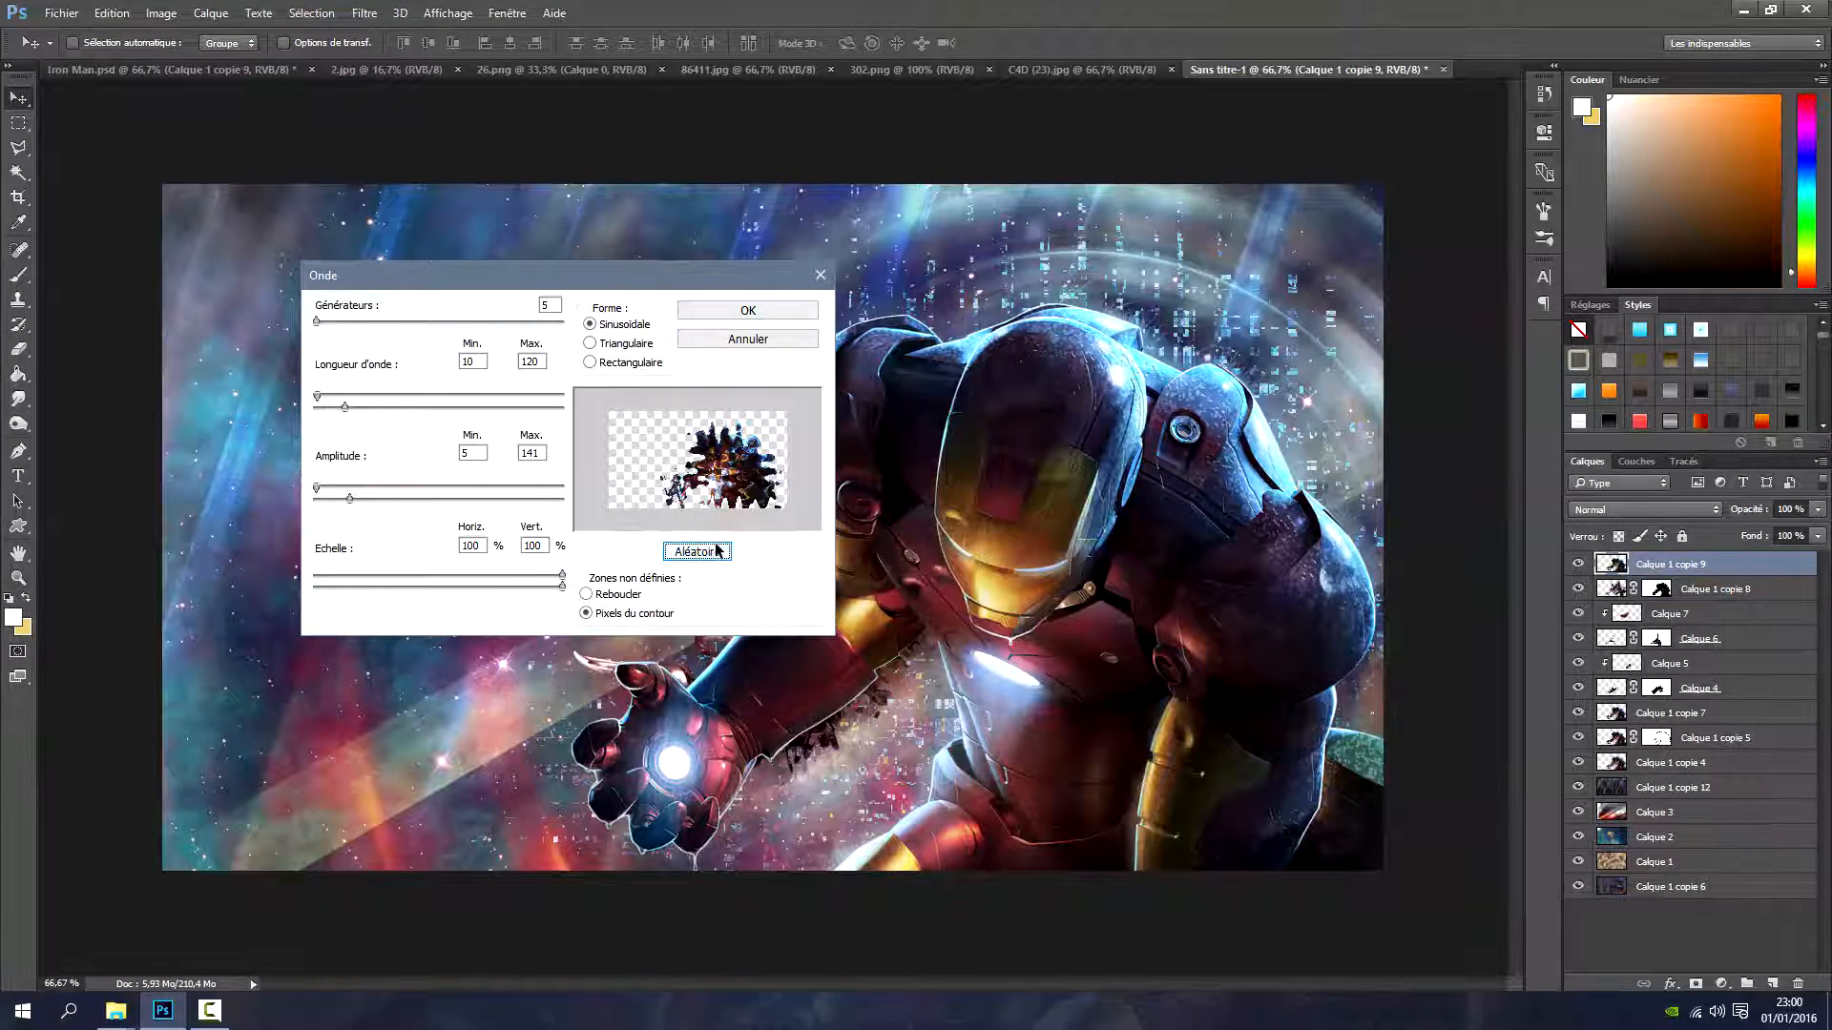
left_click(748, 310)
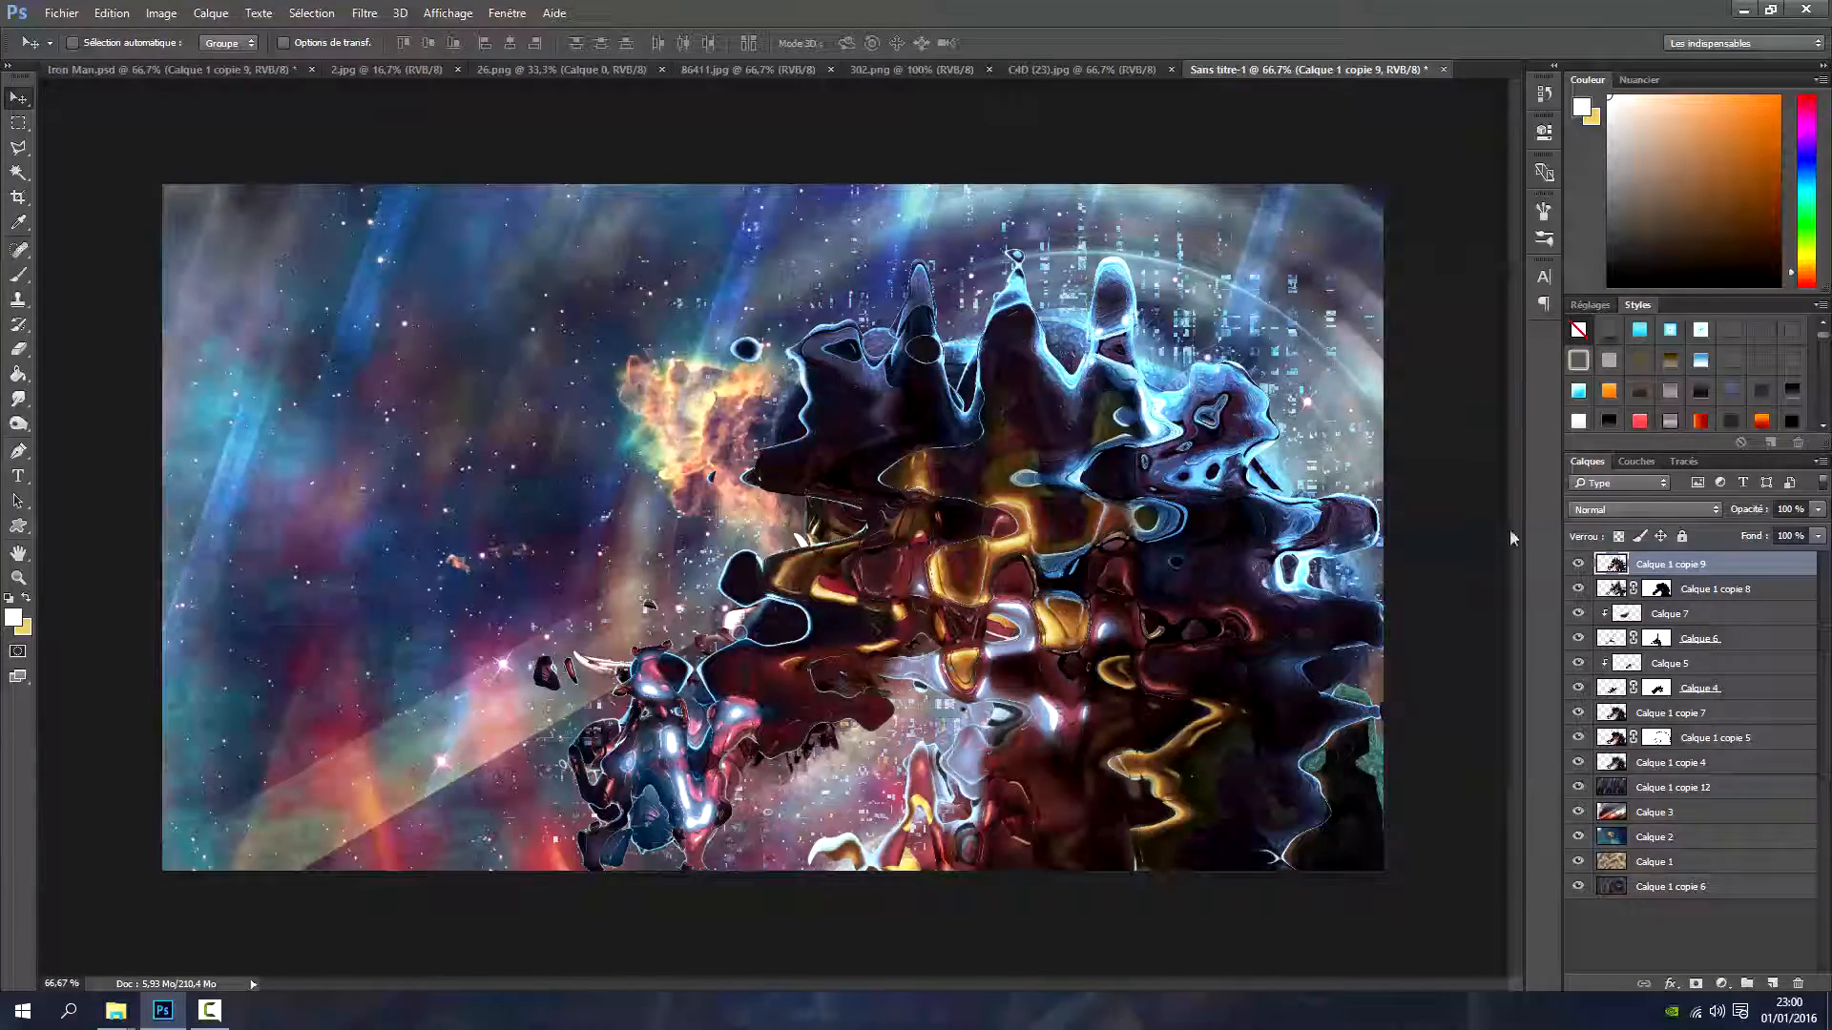
Rotate the wave-distorted copy about 20.7° clockwise and reposition it so its spikes rise behind the figure's head and shoulder
left_click(111, 12)
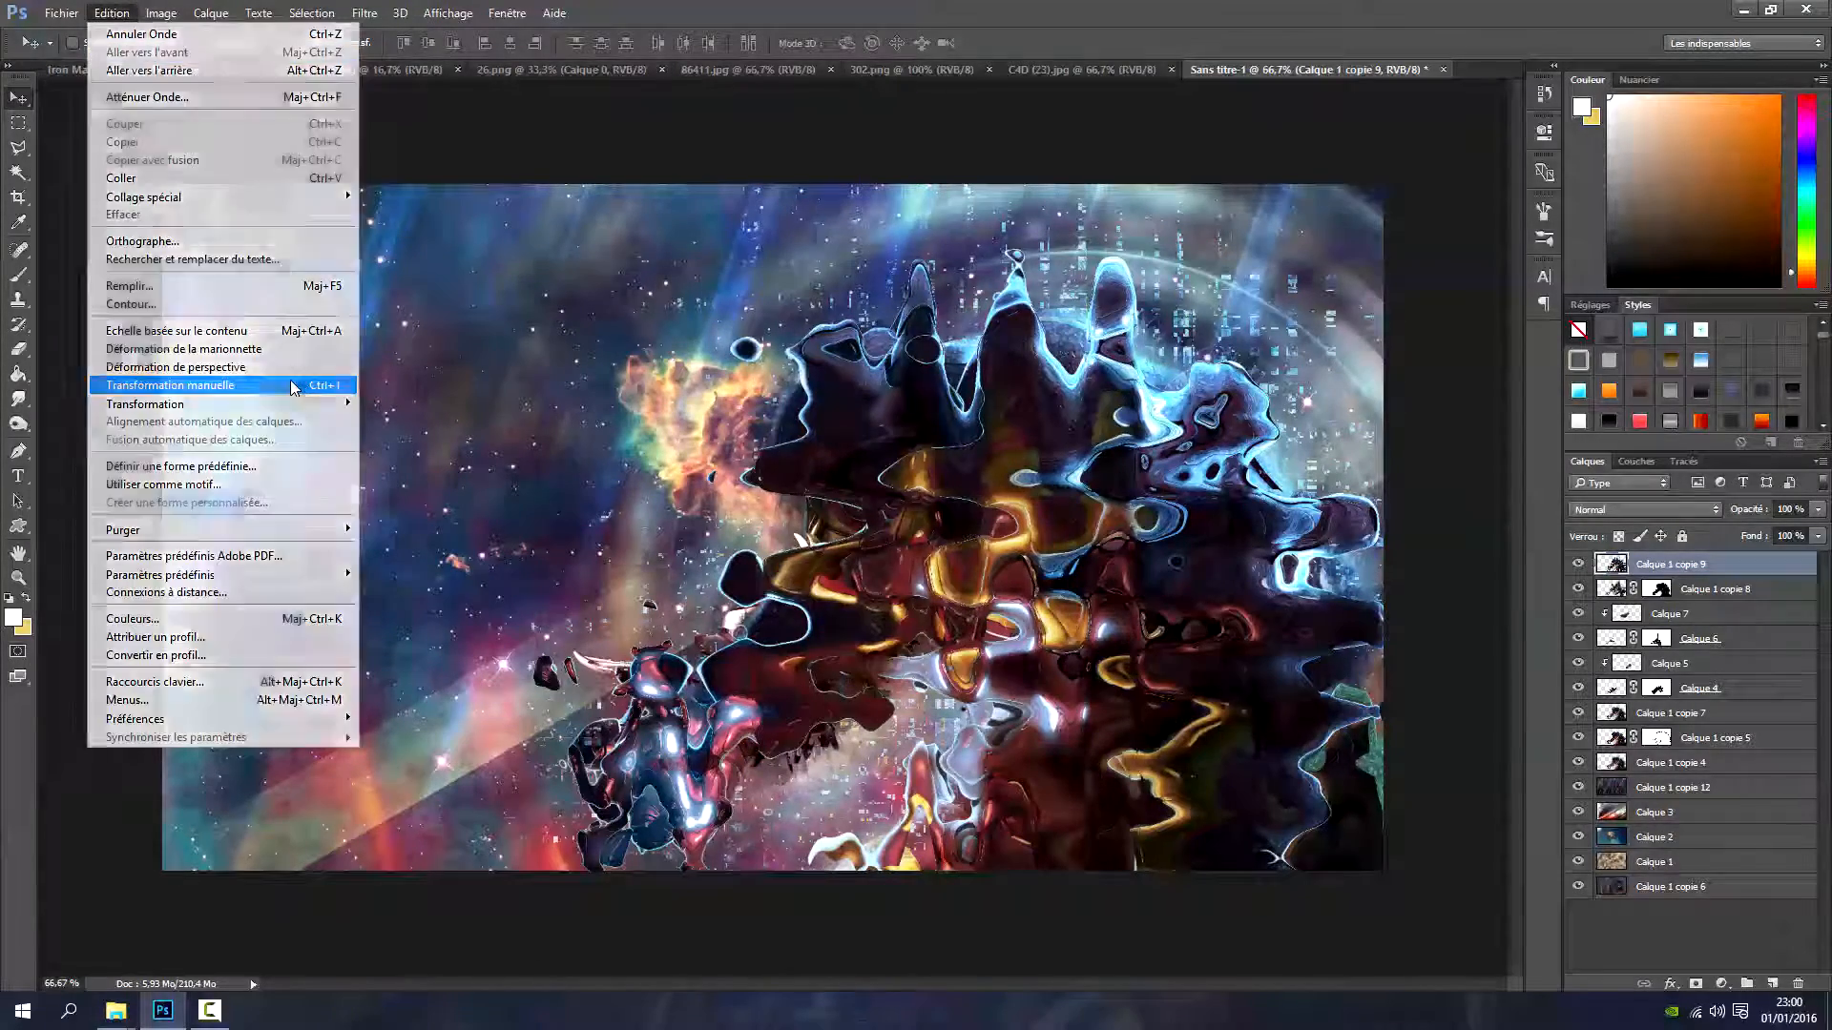
left_click(181, 388)
left_click_drag(1134, 240, 1306, 250)
left_click_drag(1213, 505, 1108, 575)
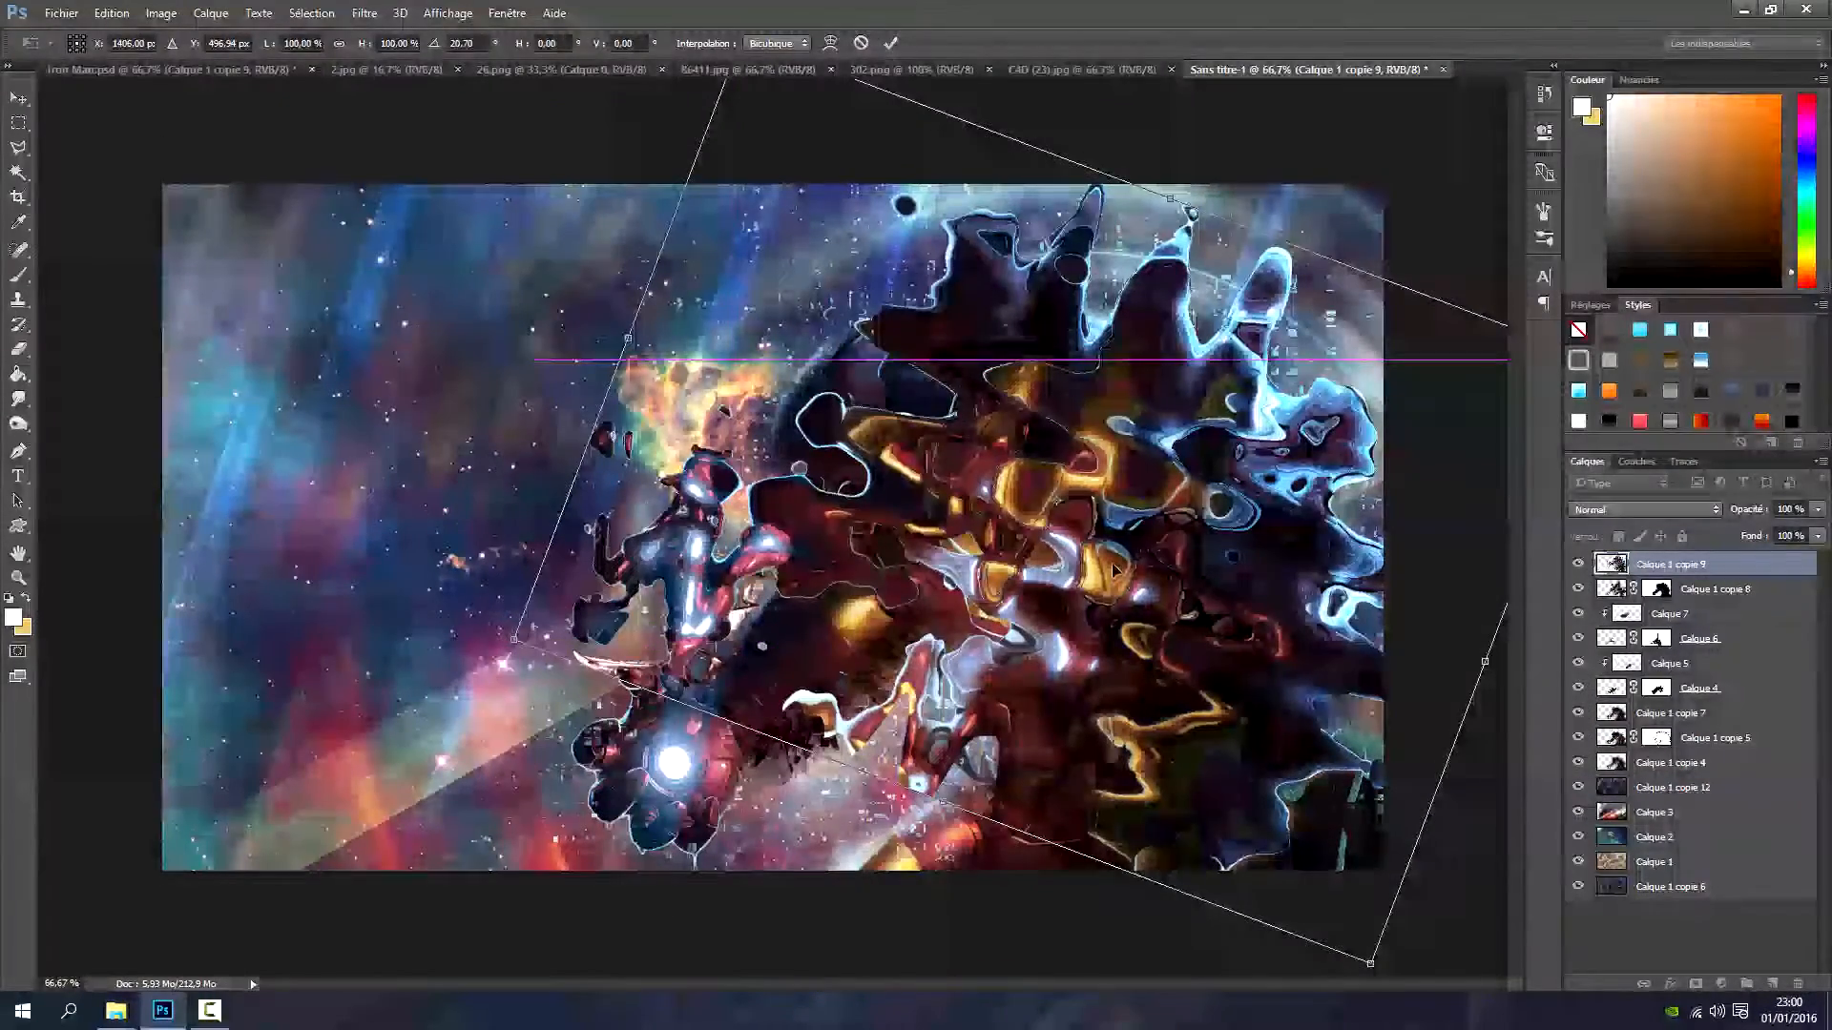
left_click(890, 44)
Set the distorted copy's blend mode to Densité couleur - and shift it slightly downwards
left_click(1572, 509)
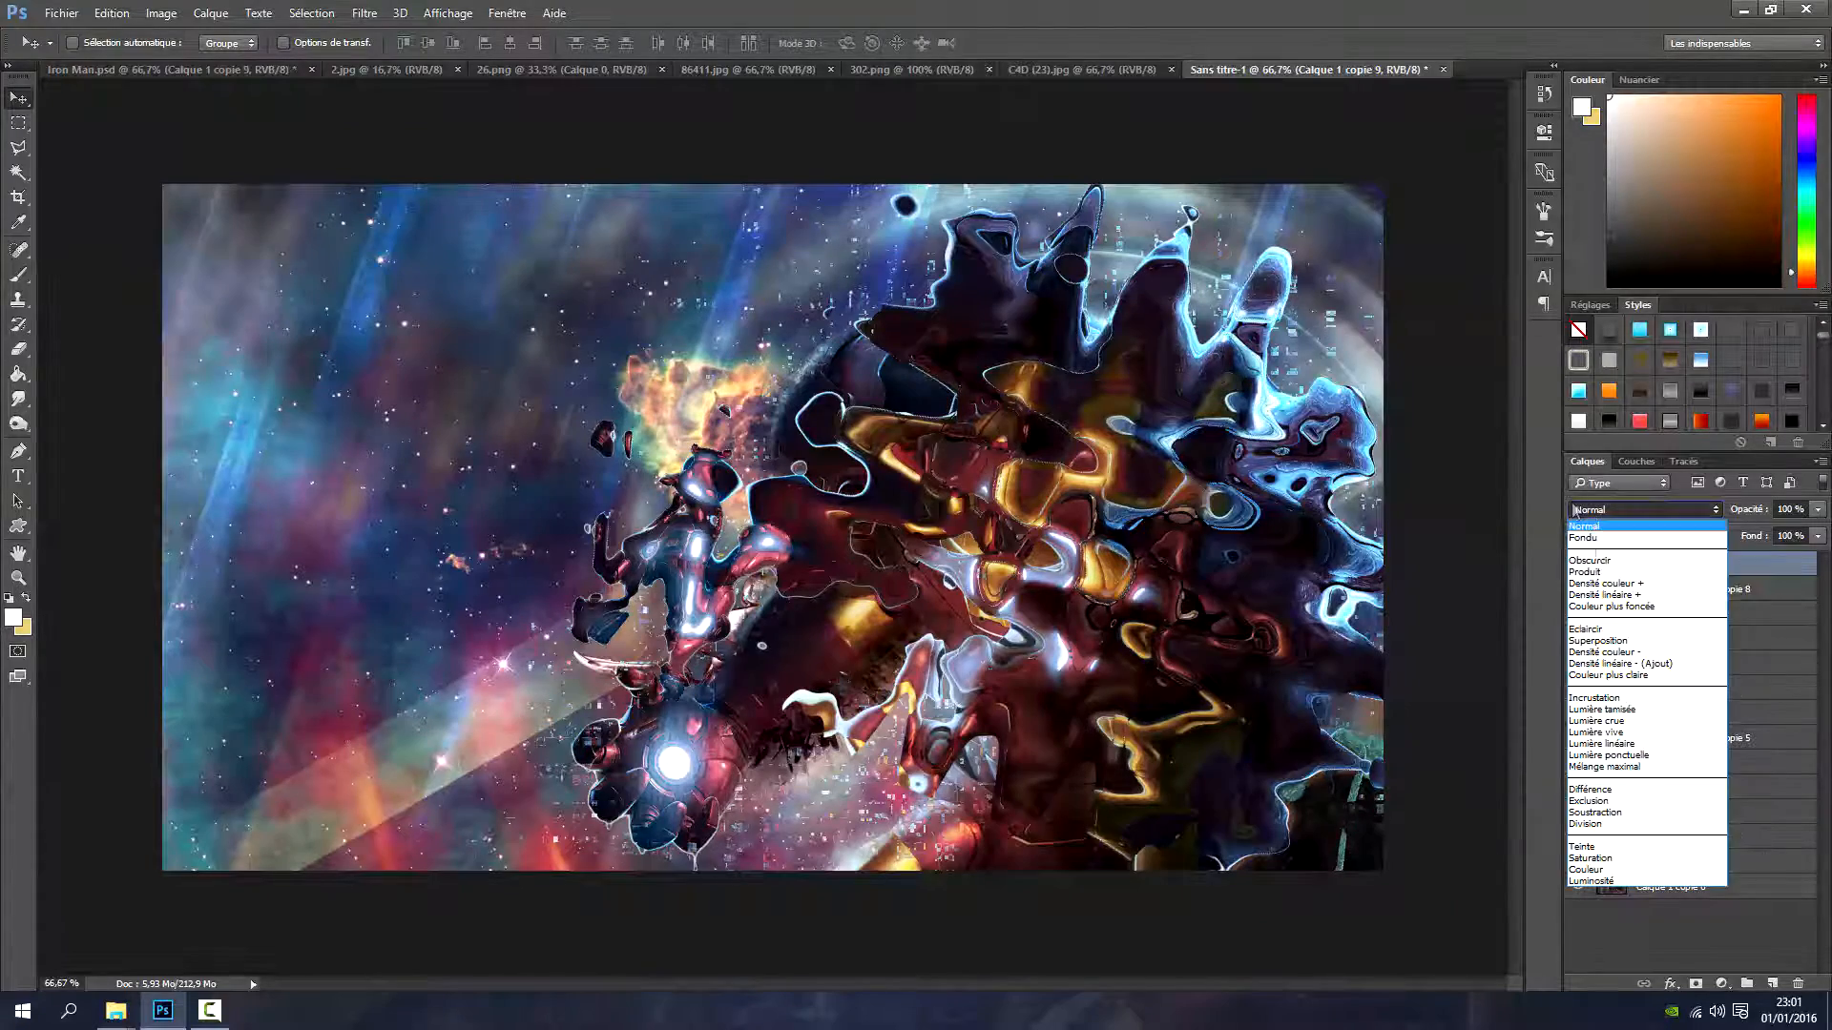
key("Escape")
key("shift+alt+b")
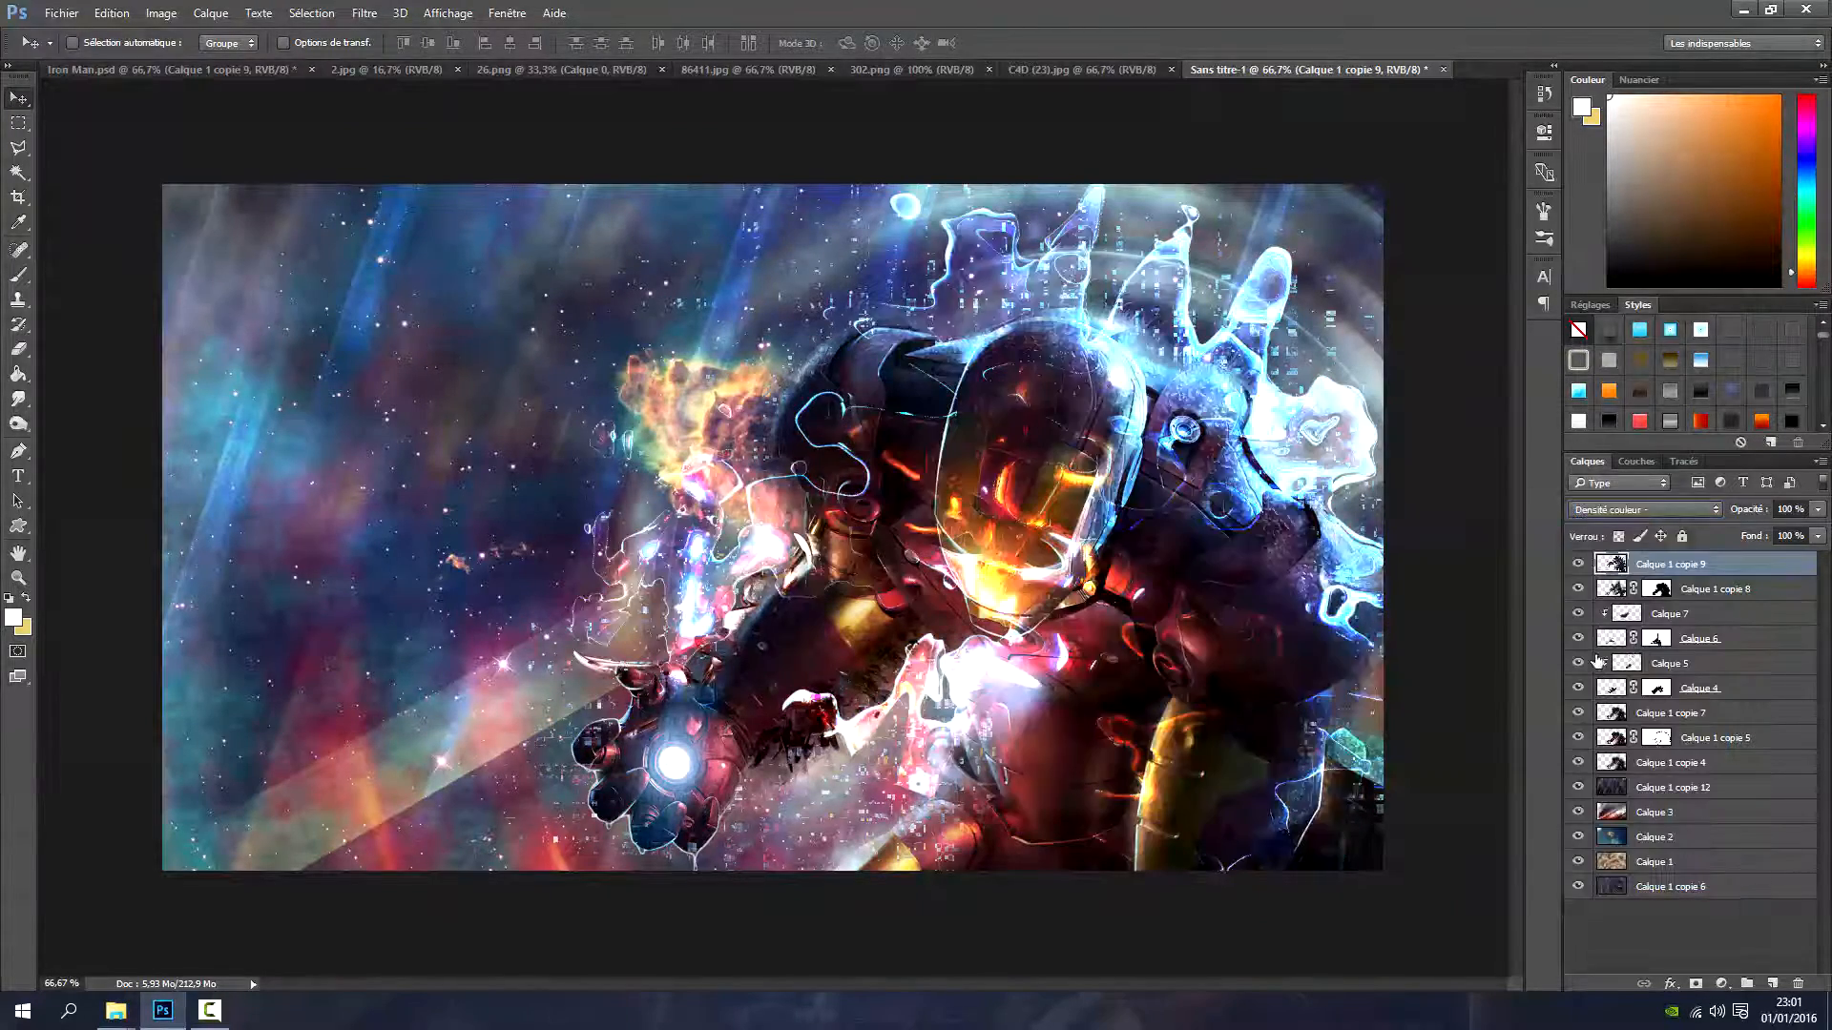
left_click_drag(1201, 549, 1192, 570)
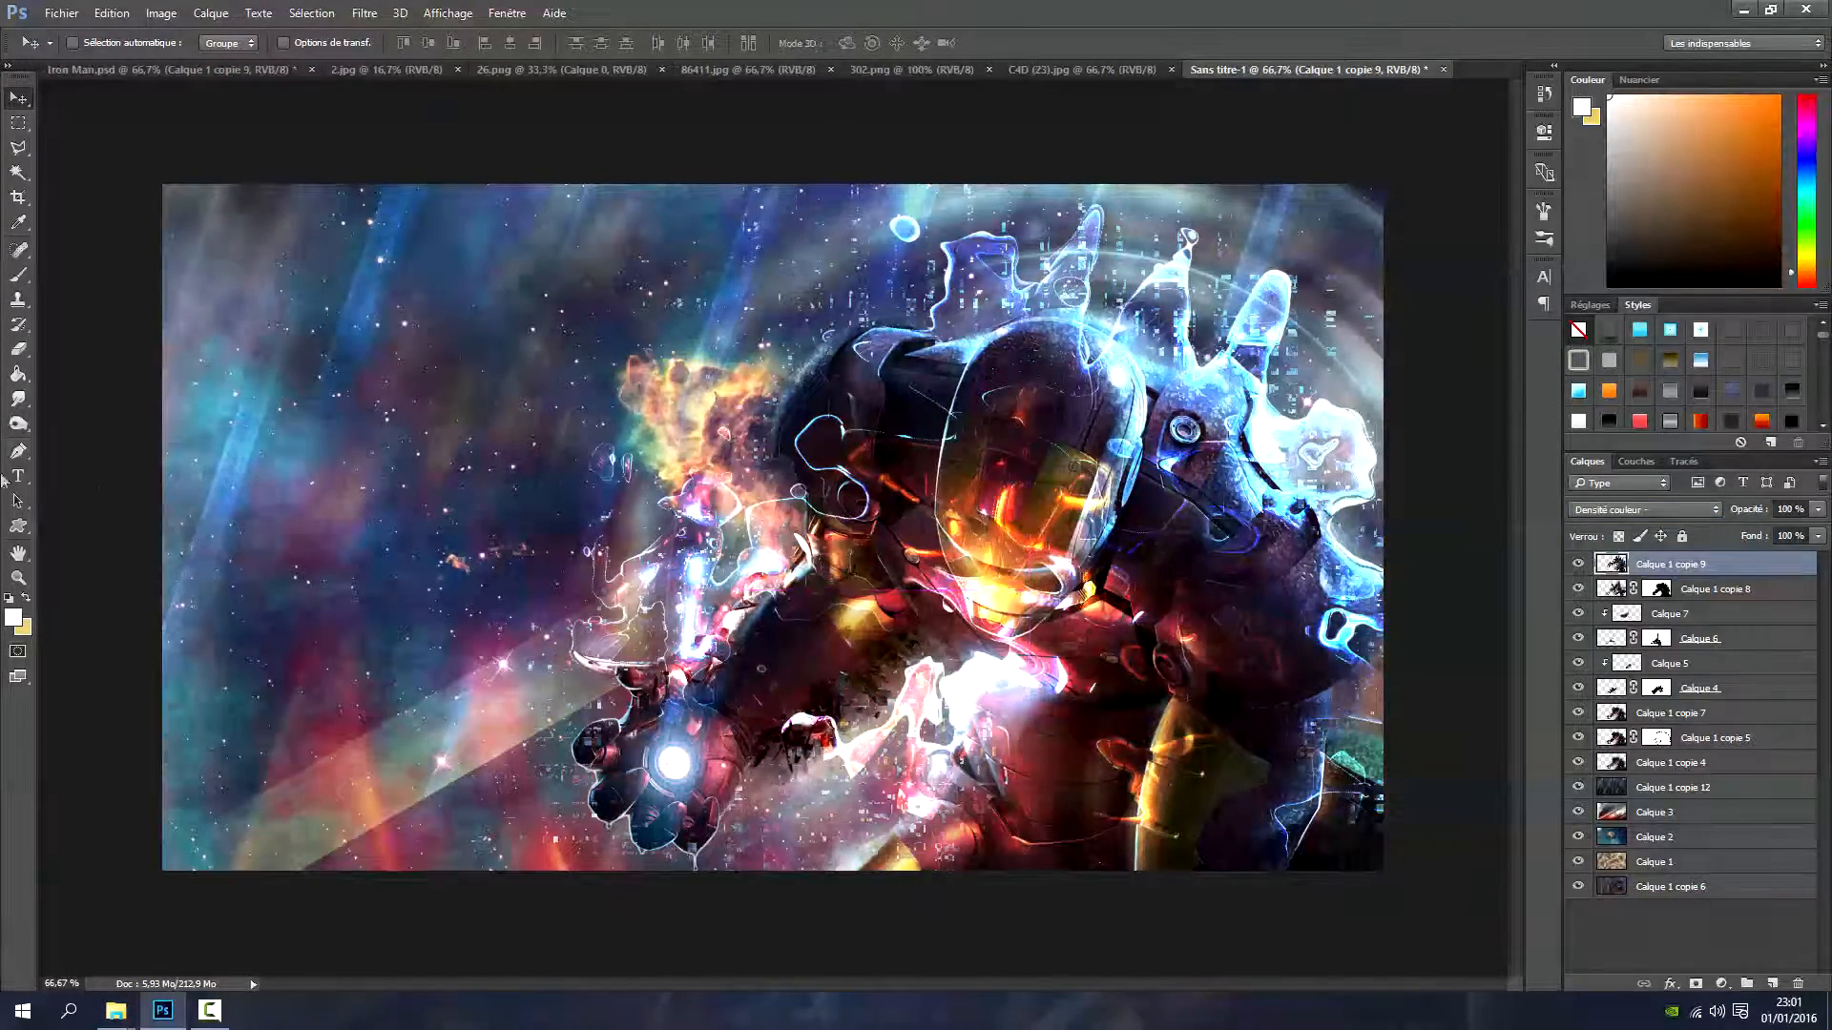
Add a mask to the distorted copy and erase the splashes covering the figure's body, arm and shoulder
left_click(21, 351)
left_click(1695, 984)
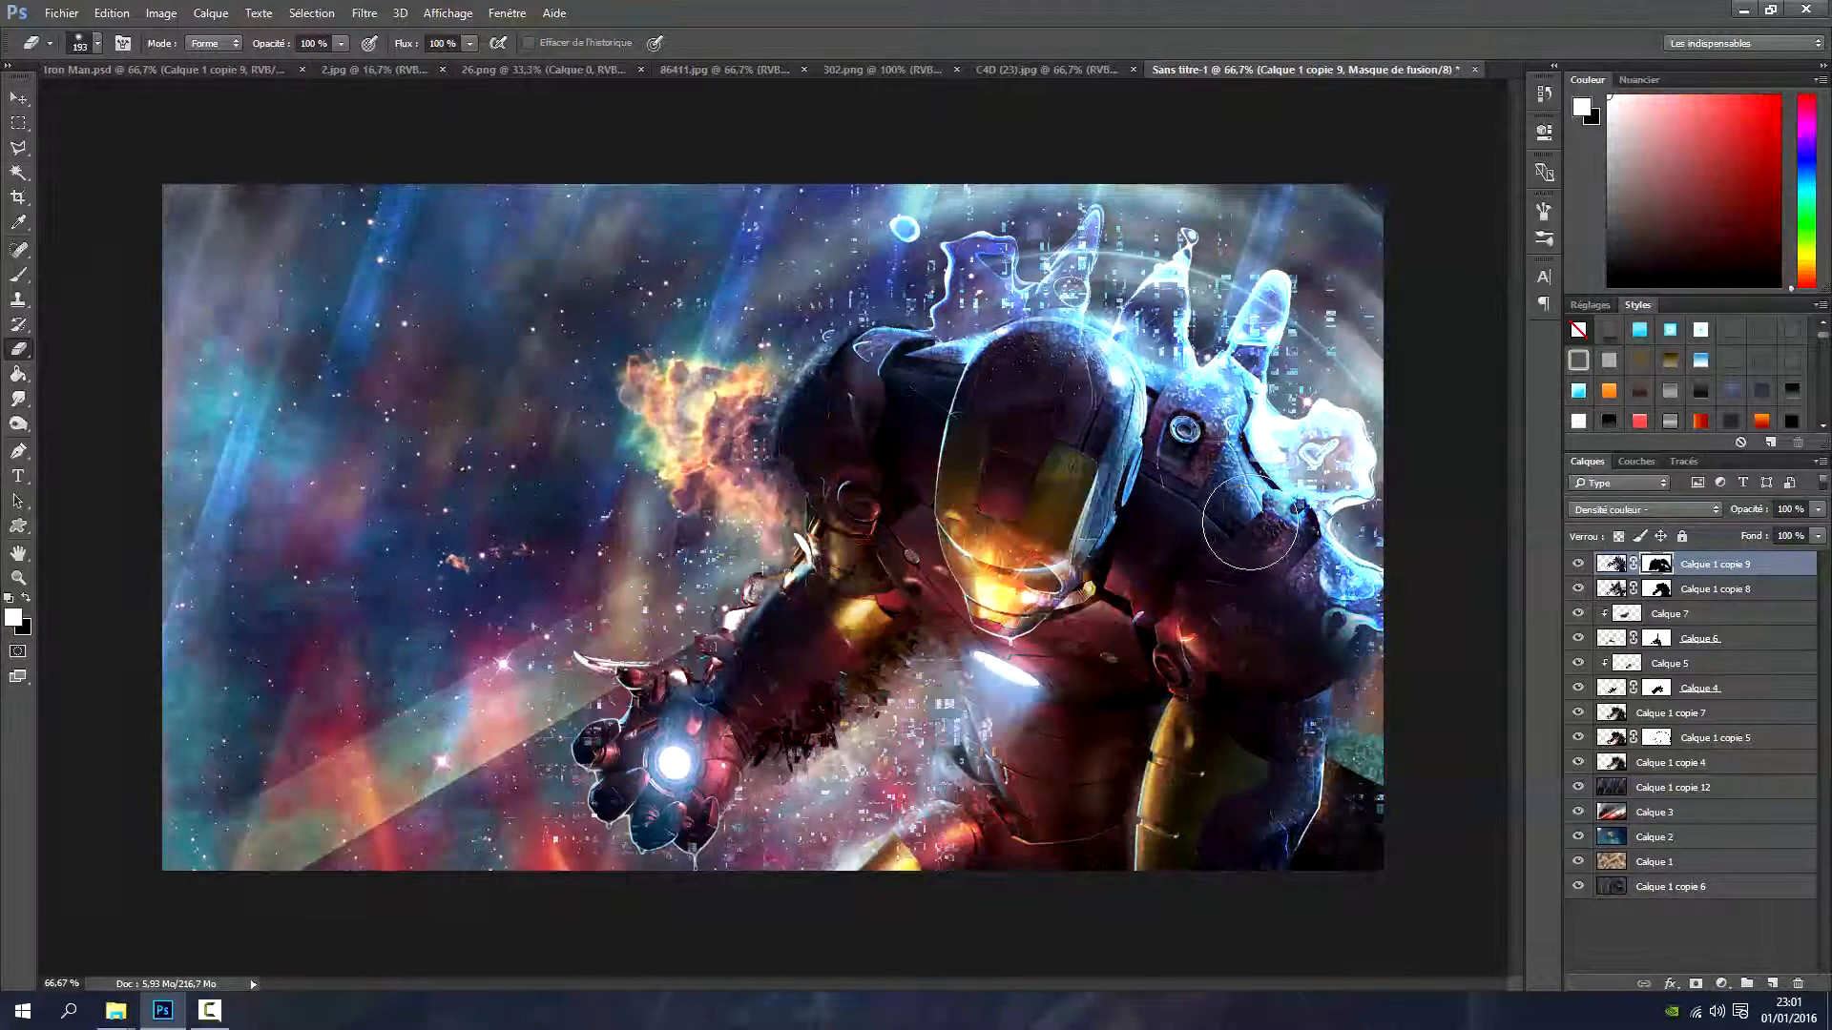
mouse_move(1245, 525)
left_mouse_down()
mouse_move(1275, 602)
mouse_move(1361, 677)
left_mouse_up()
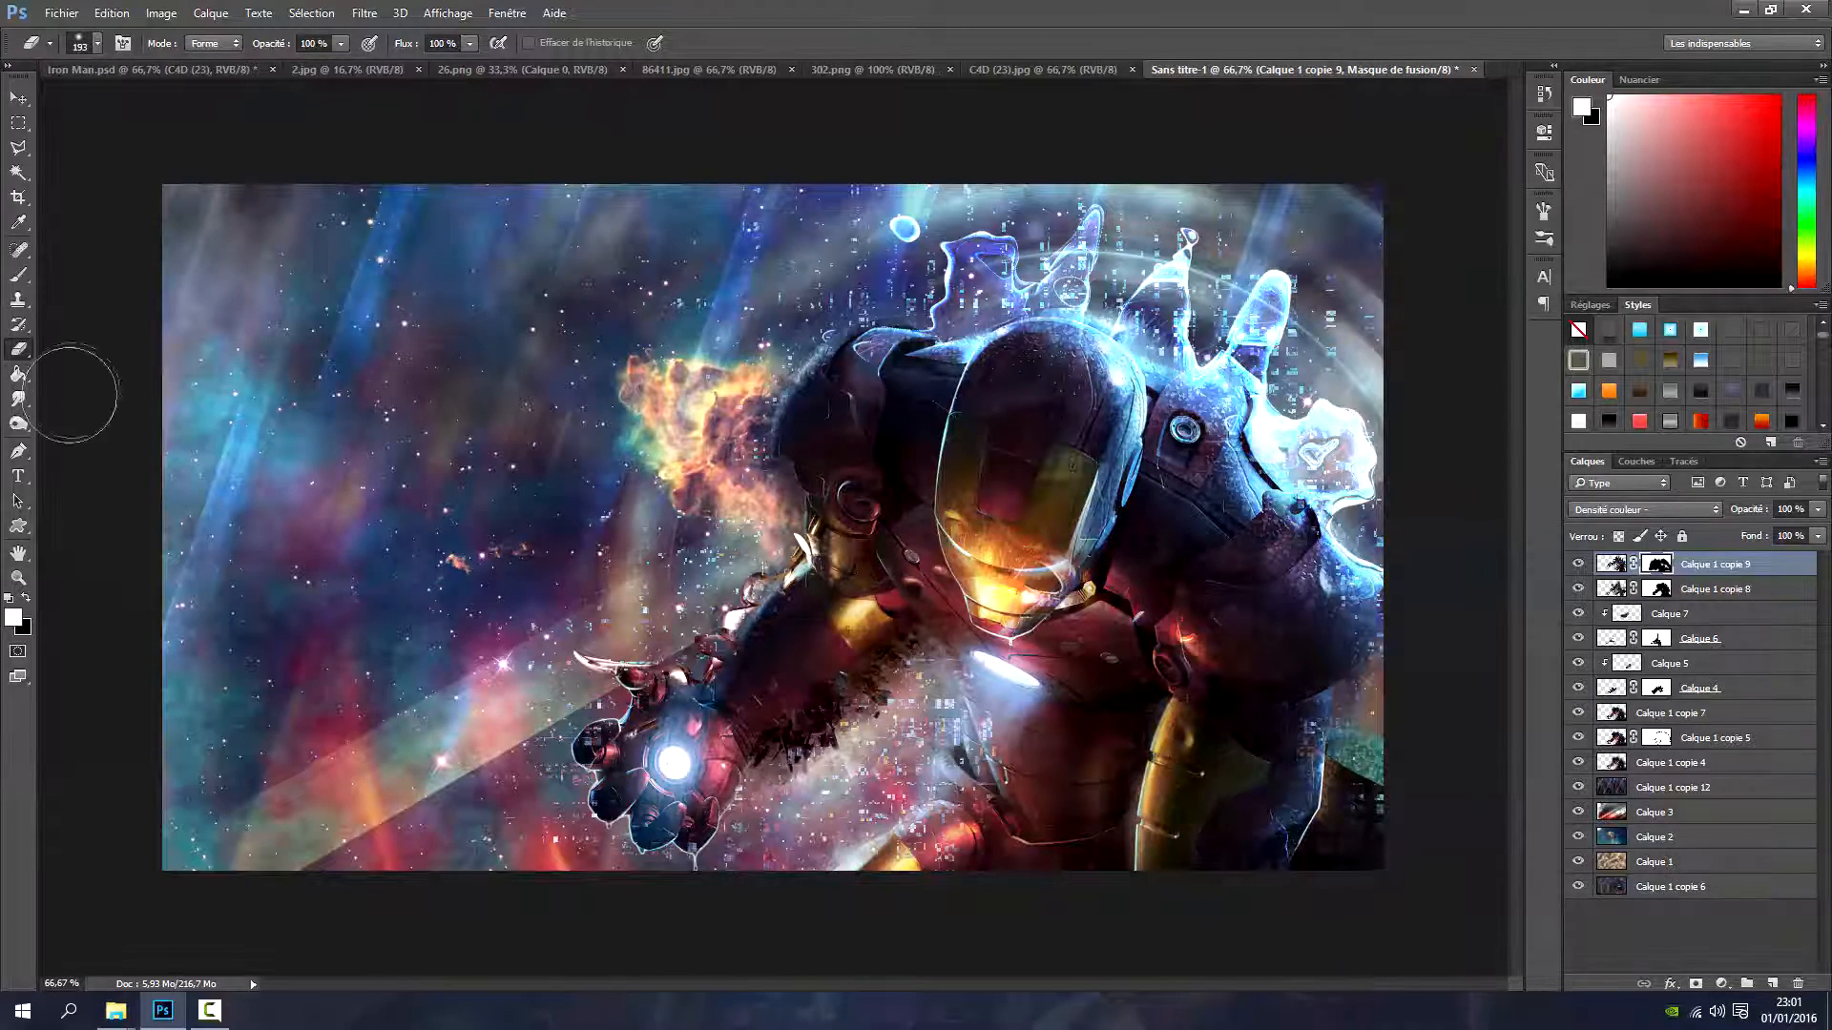
Copy the whole C4D (23).jpg image and paste it into the wallpaper as a new layer
left_click(18, 122)
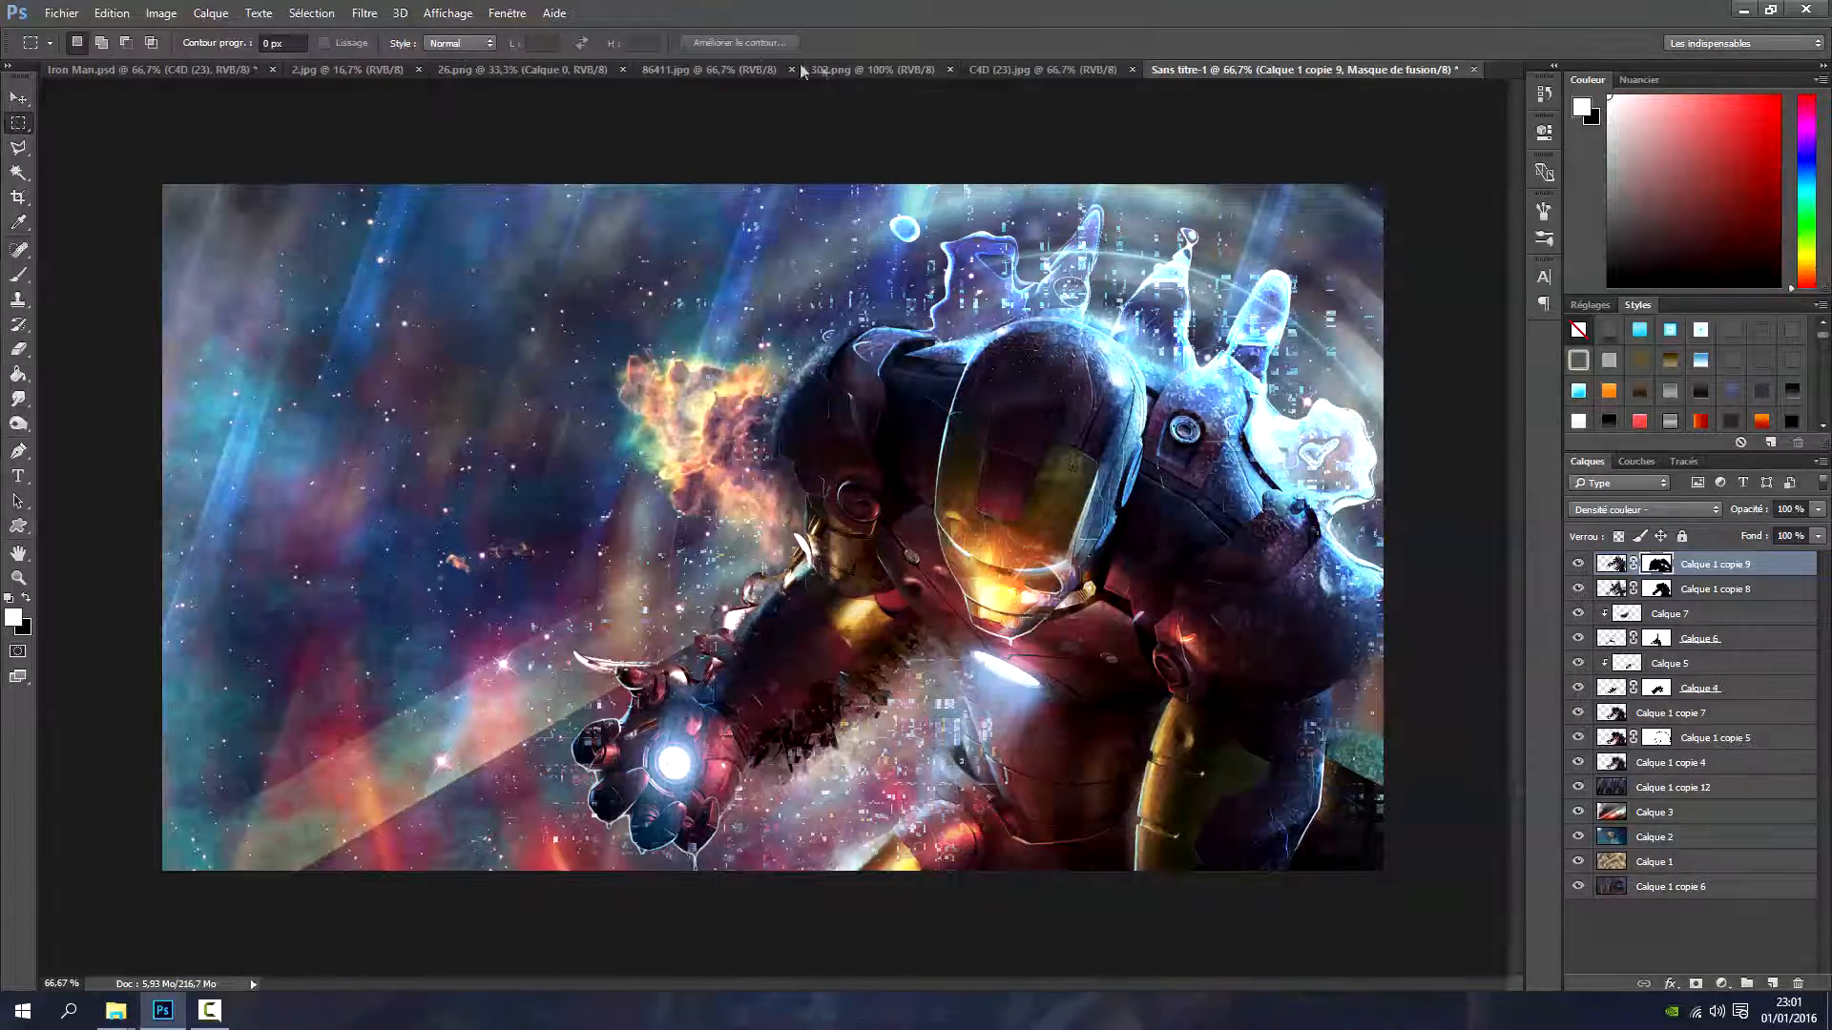
left_click(1042, 69)
left_click_drag(205, 144, 1297, 921)
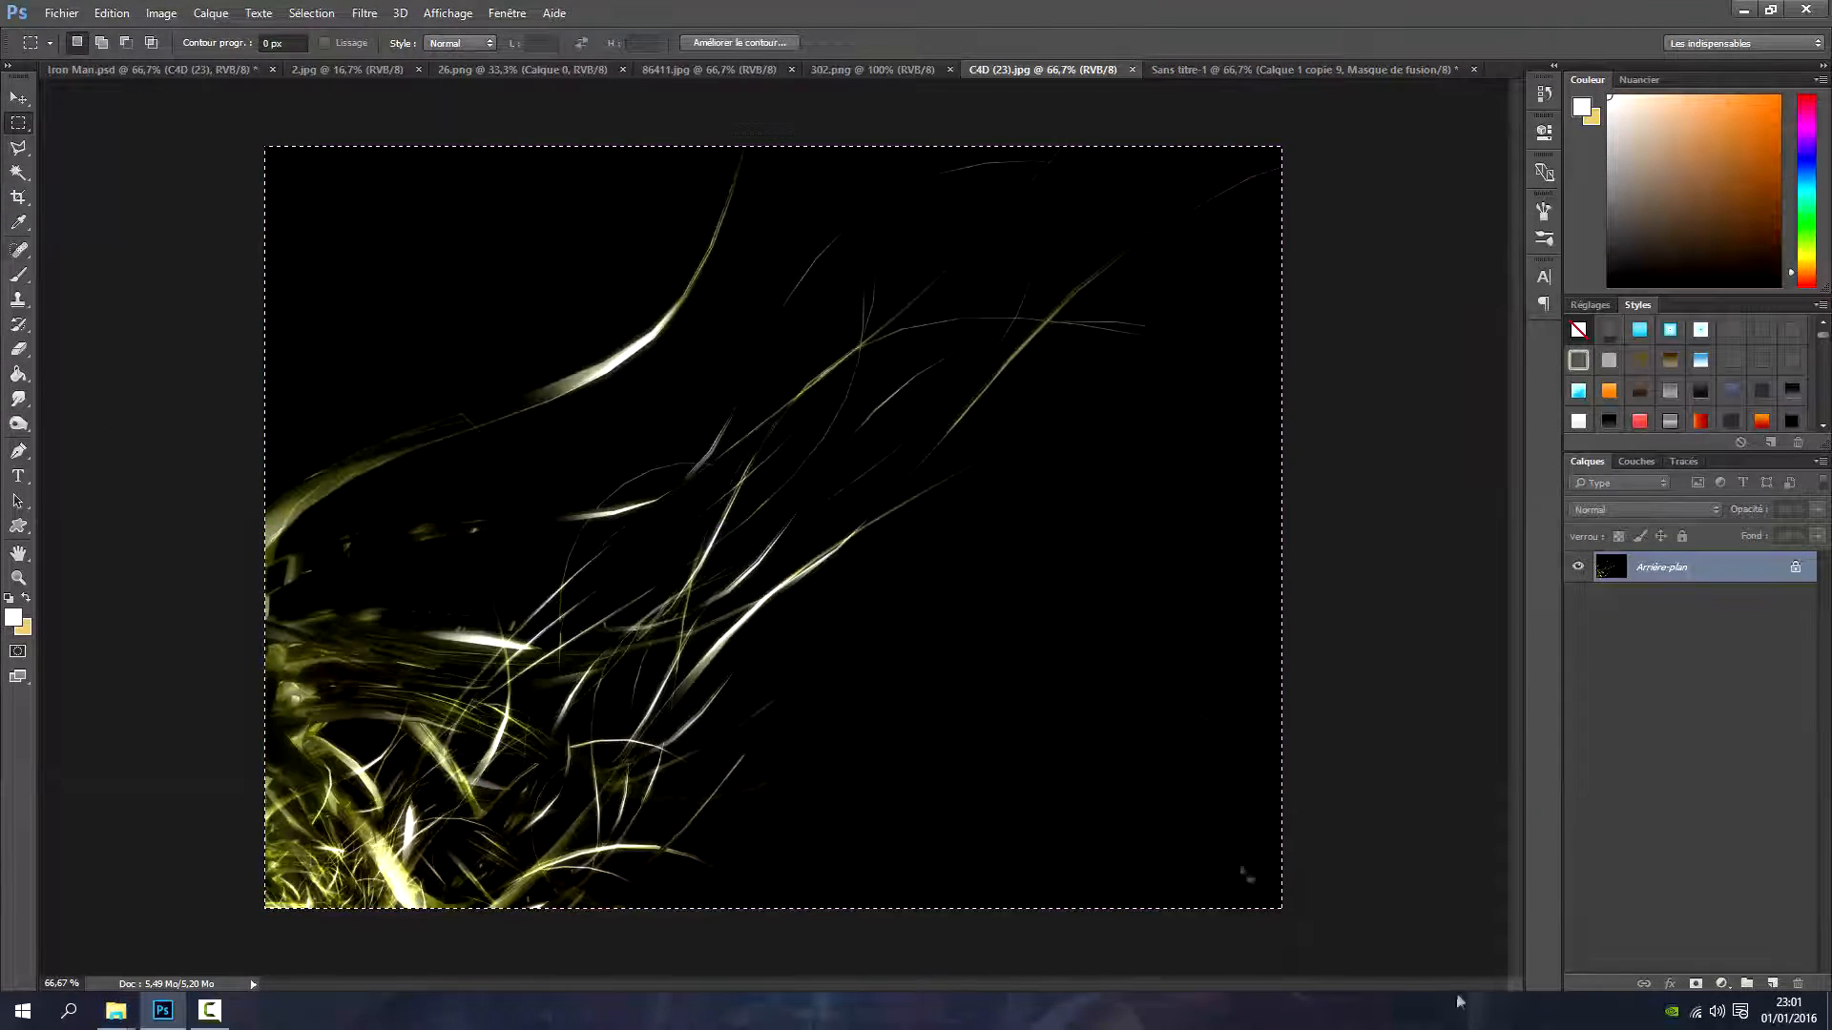
key("ctrl+c")
left_click(1241, 69)
key("ctrl+v")
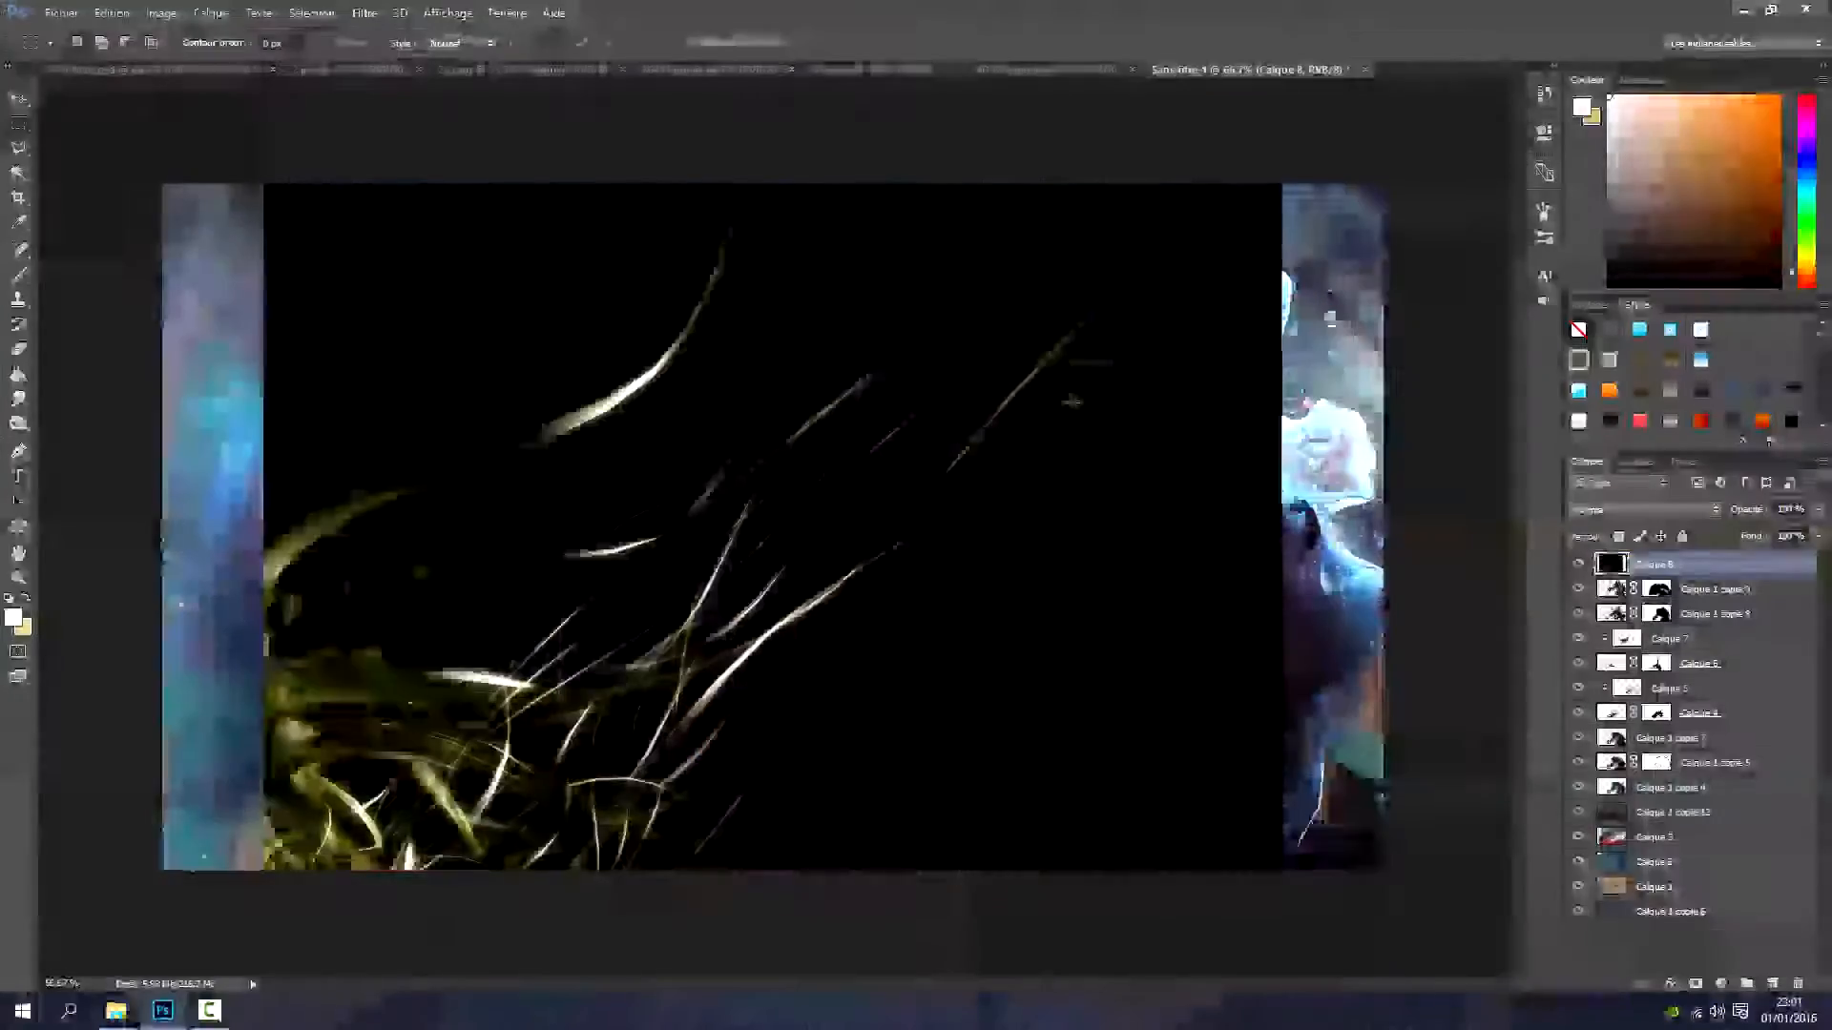
Scale the pasted C4D image to about 83.4%, rotate it about -10.4° and place it over the figure's head and shoulder
left_click(111, 13)
left_click(265, 386)
left_click_drag(190, 267, 108, 454)
left_click_drag(773, 564, 1129, 282)
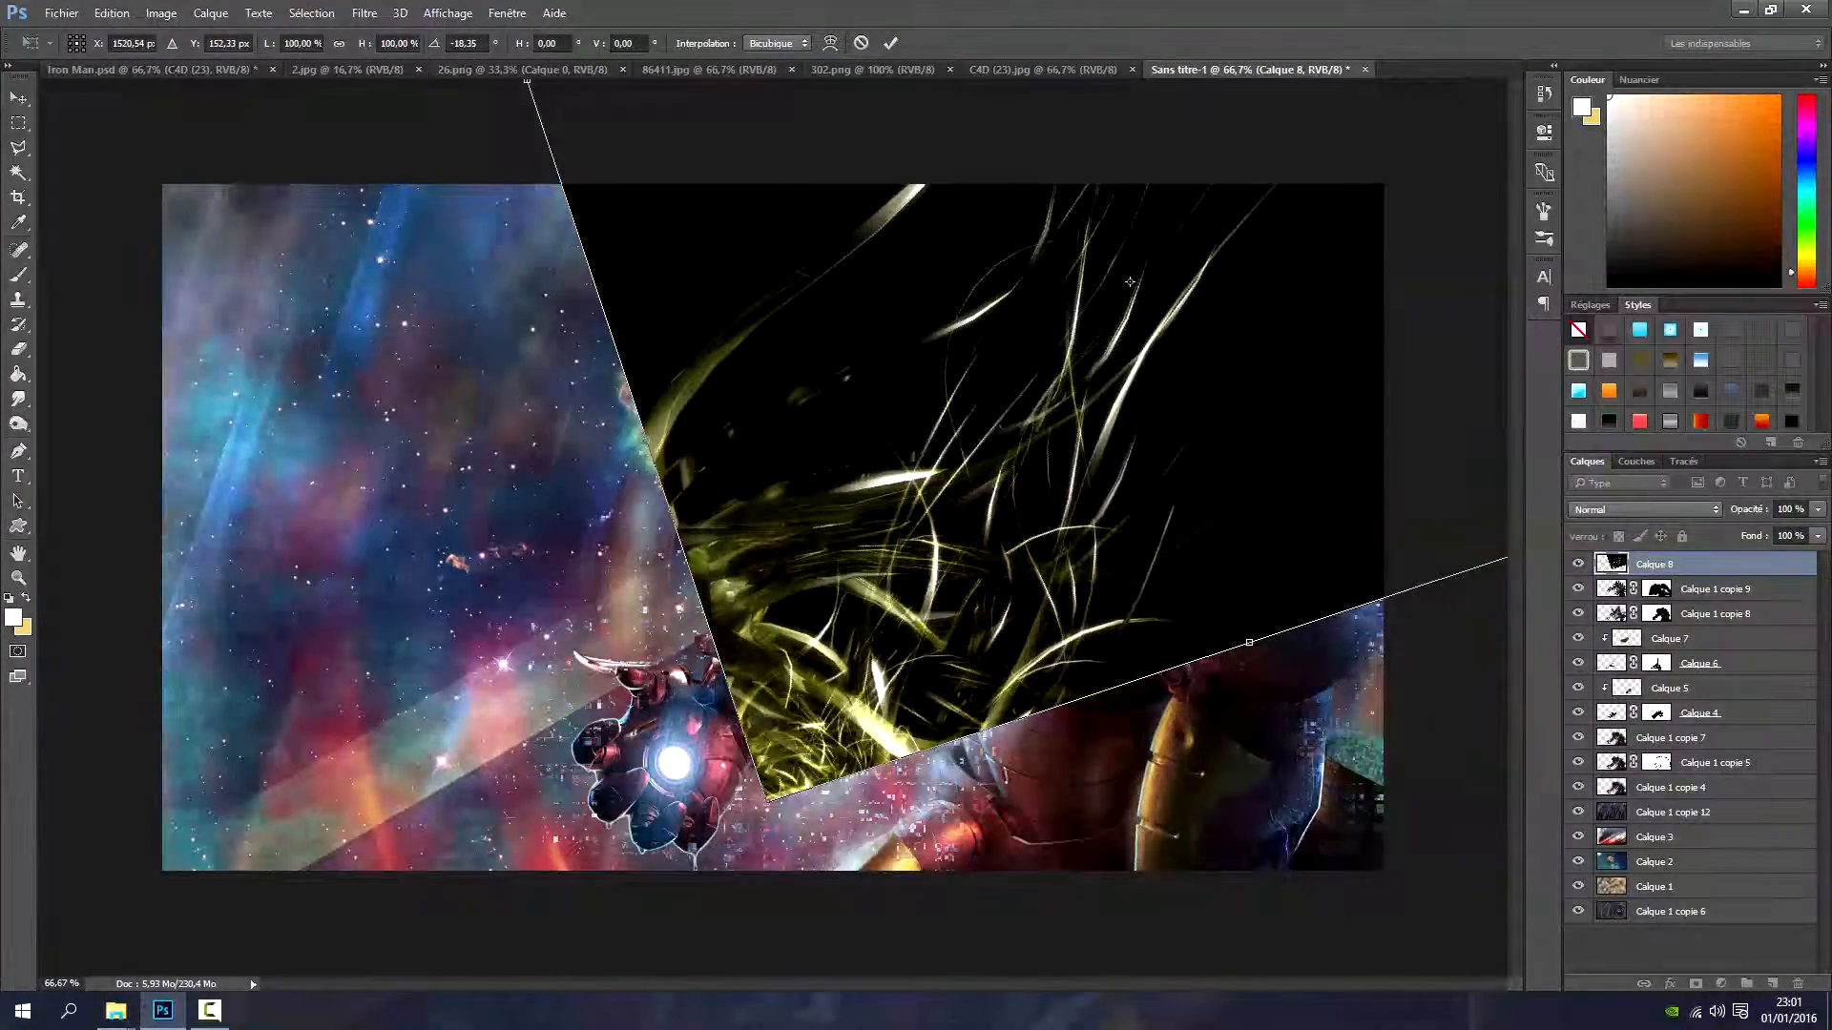
left_click_drag(770, 799, 984, 489)
left_click_drag(975, 412, 921, 769)
left_click_drag(799, 333, 635, 279)
left_click_drag(942, 556, 987, 415)
left_click_drag(1380, 746, 1317, 766)
left_click_drag(1062, 603, 1088, 618)
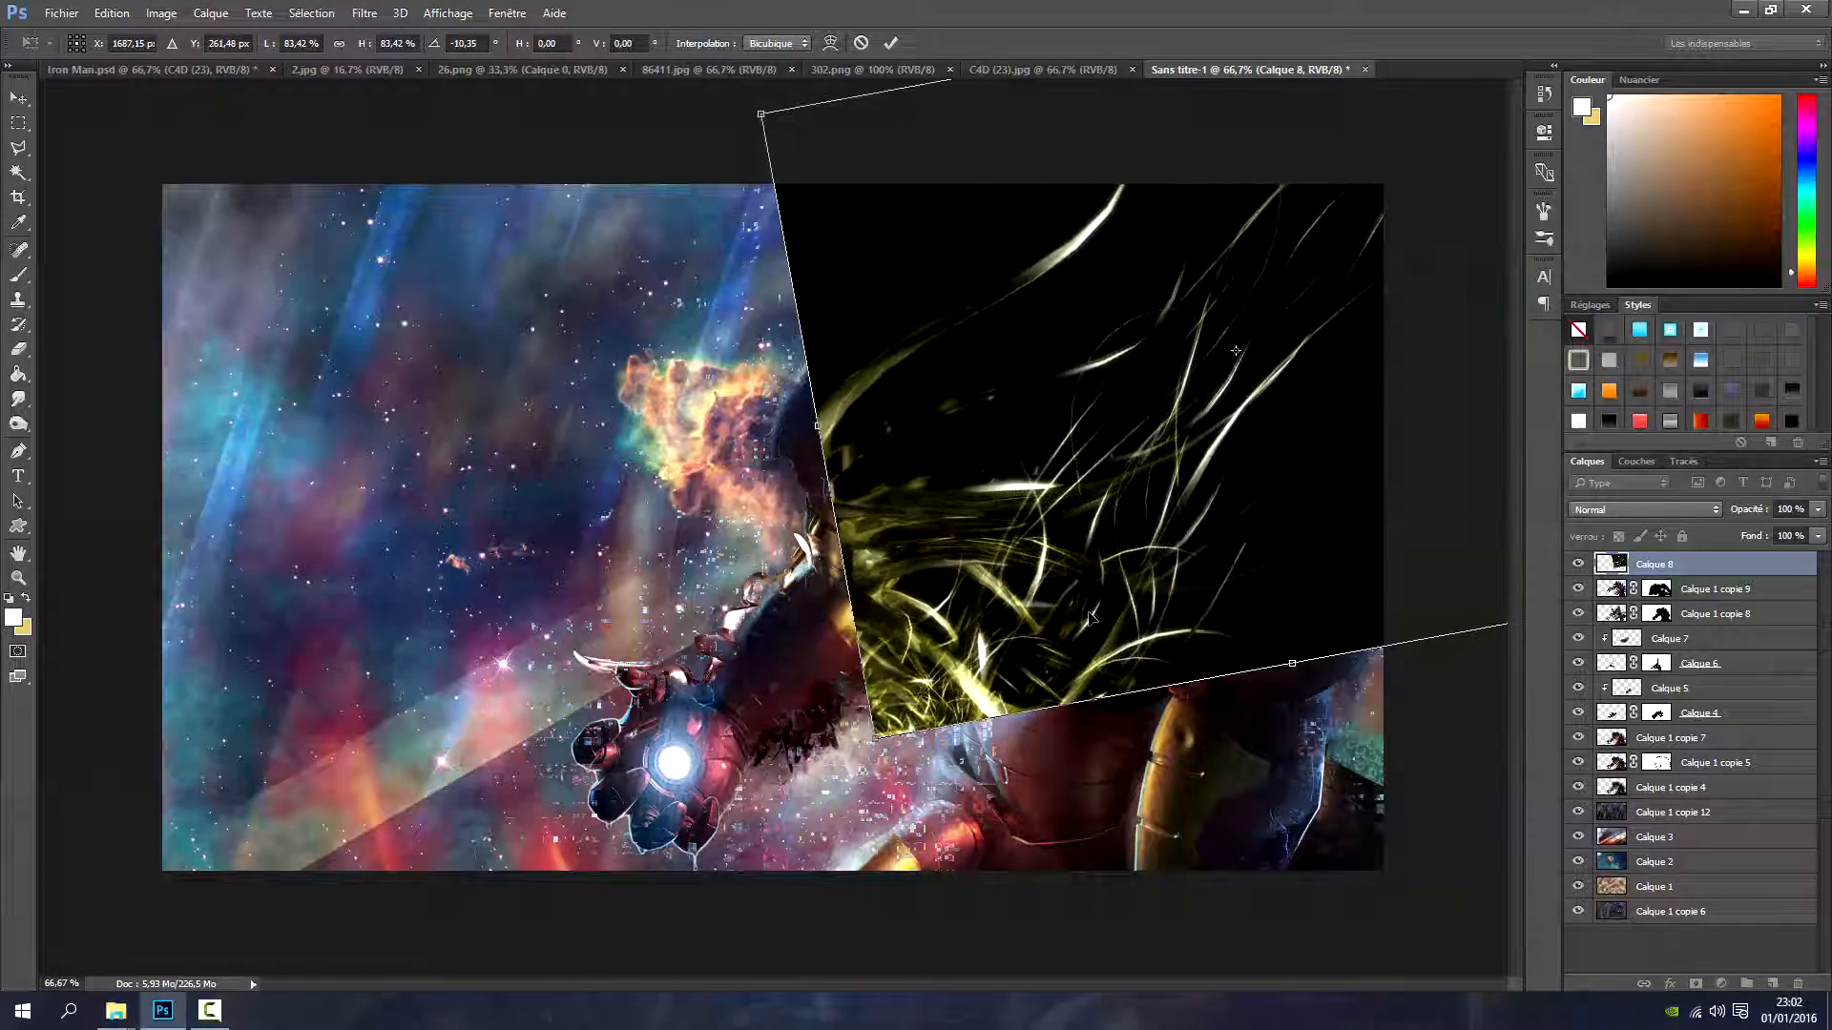
left_click(890, 43)
Set the C4D streaks layer's blend mode to Superposition and mask out the streaks covering the figure
left_click(1645, 510)
left_click(1612, 622)
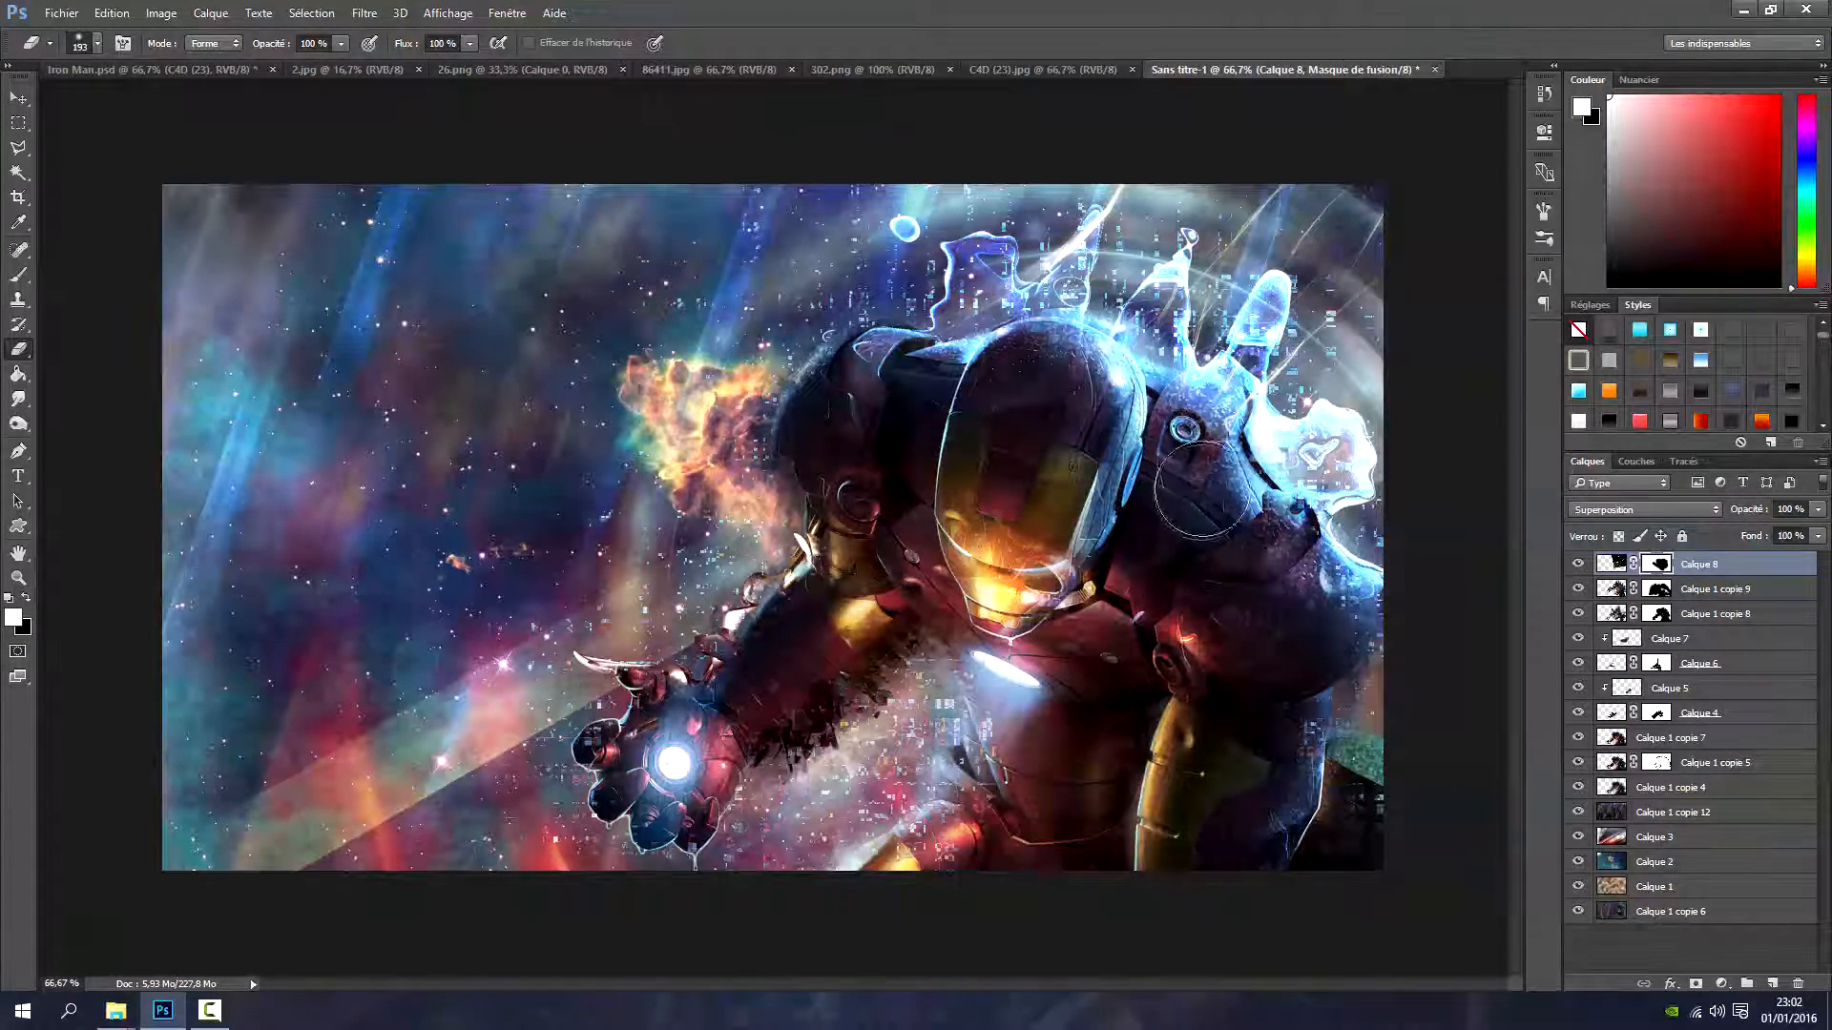
Tint the C4D streaks with a clipped layer in Couleur mode, painted in a dark red sampled from the figure
left_click(1771, 984)
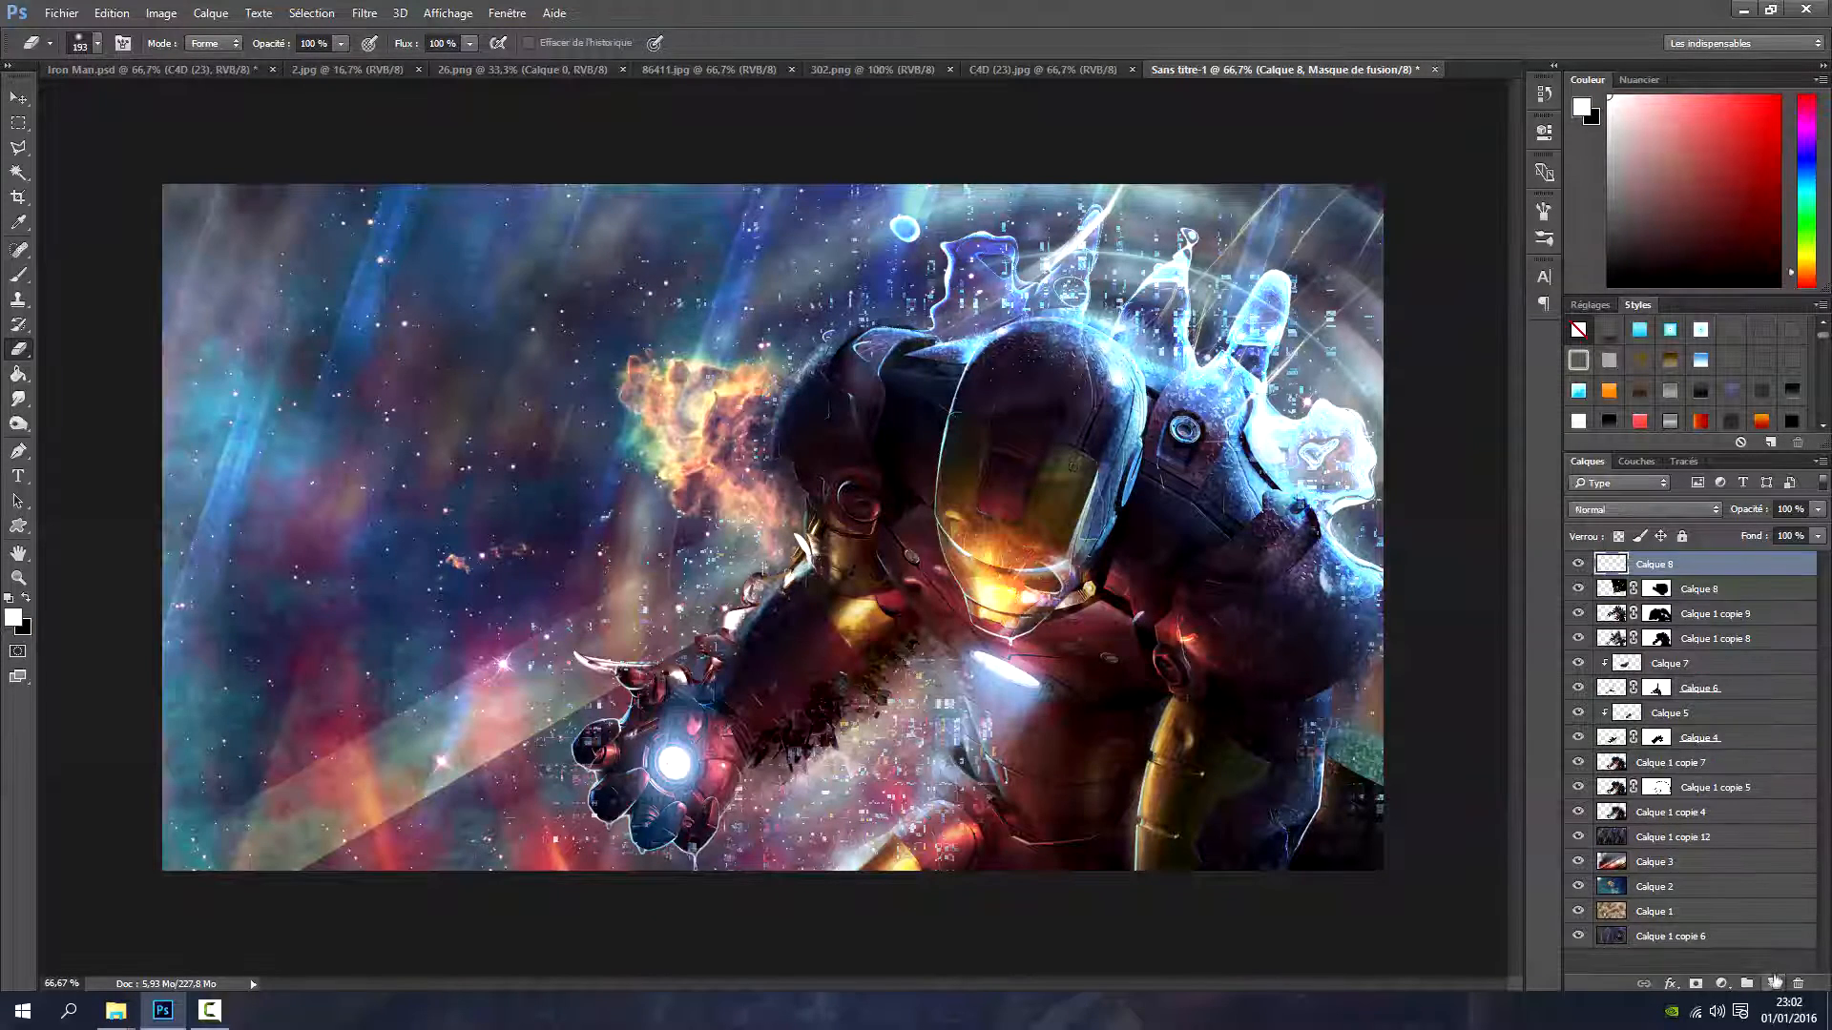
key("ctrl+alt+g")
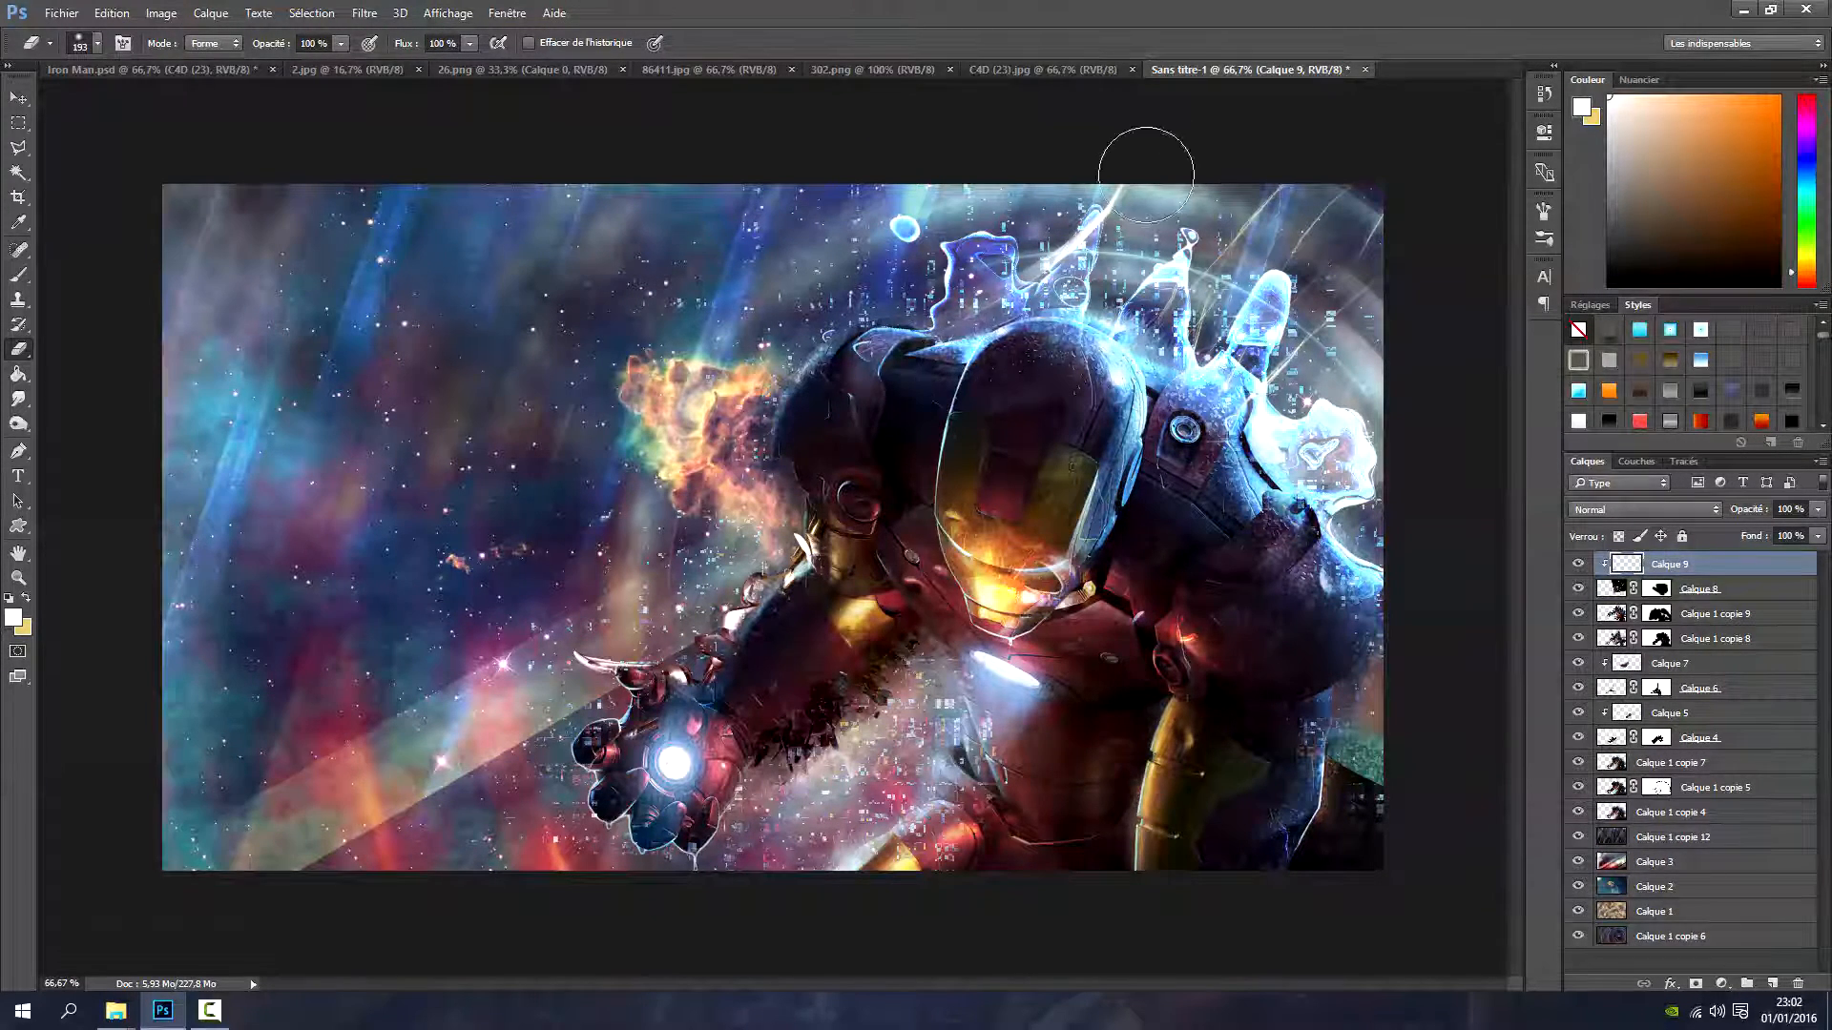
key("i")
mouse_move(1093, 405)
left_mouse_down()
mouse_move(1054, 462)
mouse_move(1040, 448)
left_mouse_up()
key("shift+alt+c")
key("b")
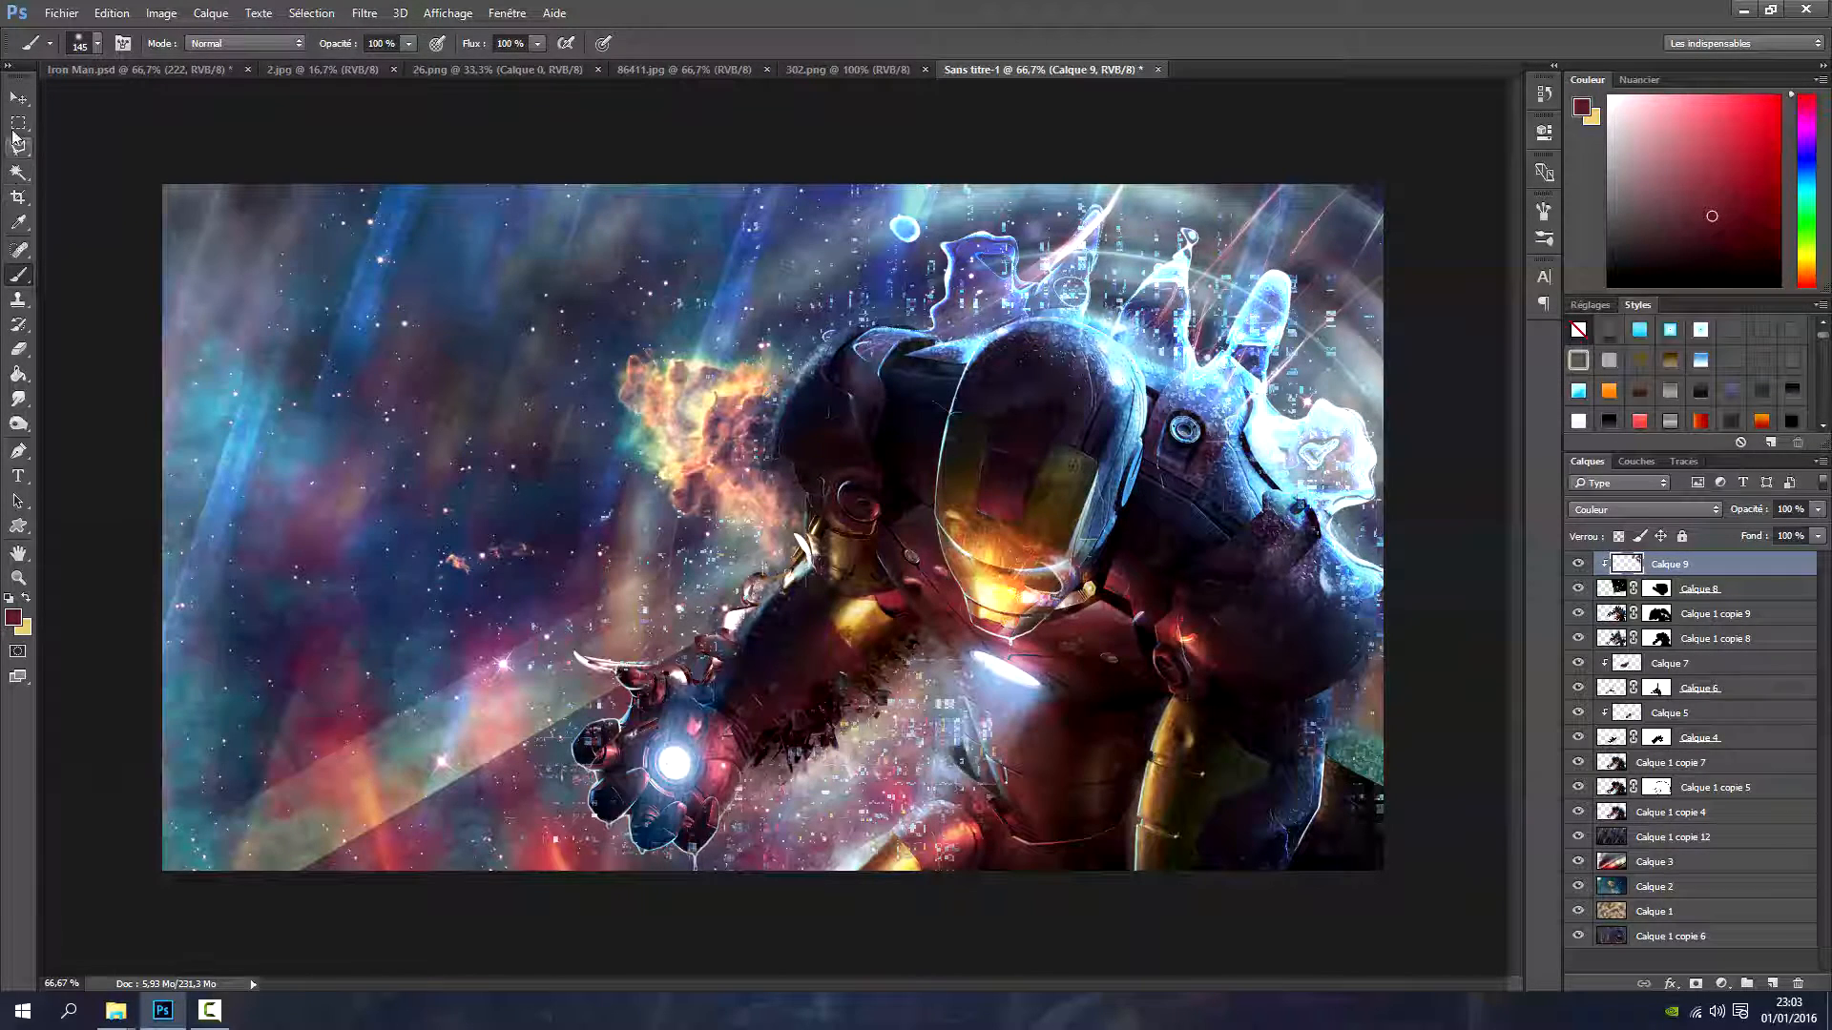
Copy the whole 302.png image and paste it into the wallpaper as a new layer
left_click(18, 122)
left_click(810, 70)
left_click_drag(449, 276, 1218, 937)
key("ctrl+c")
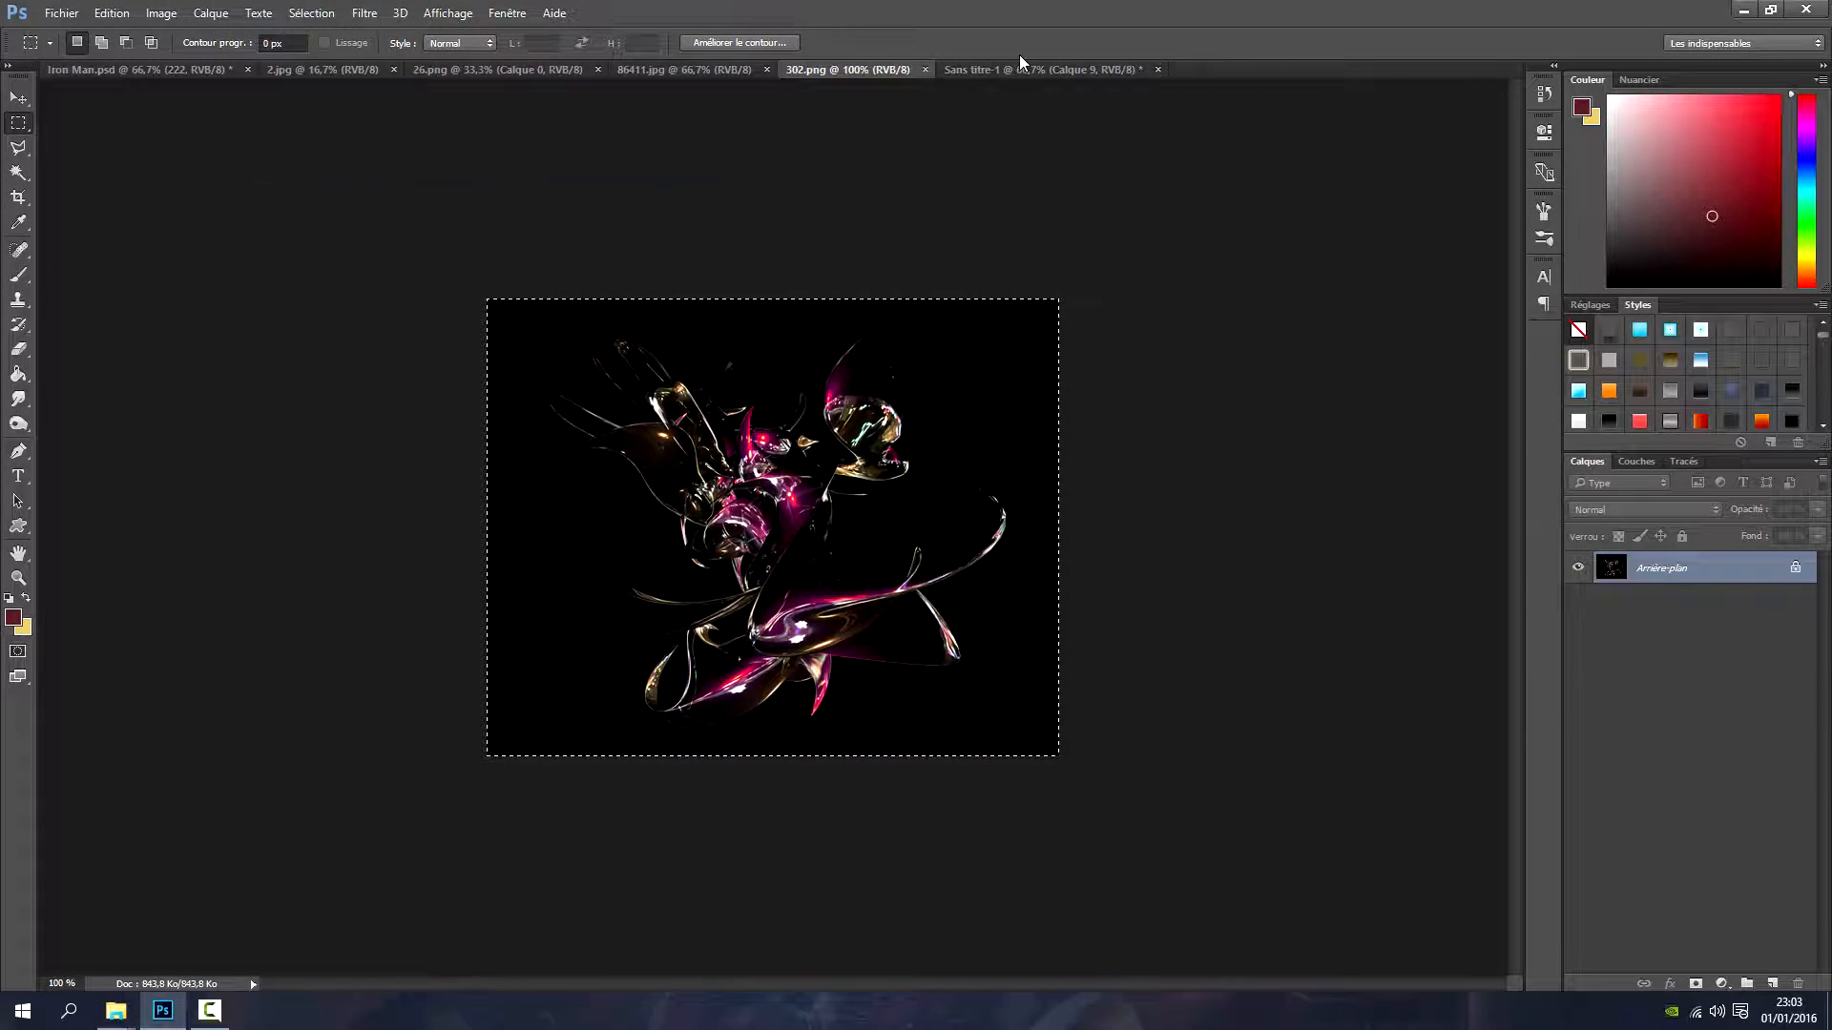
left_click(1026, 70)
key("ctrl+v")
Scale down the pasted 302.png render and place it over the figure's glowing hand
left_click(17, 99)
left_click_drag(711, 575, 626, 788)
left_click(112, 12)
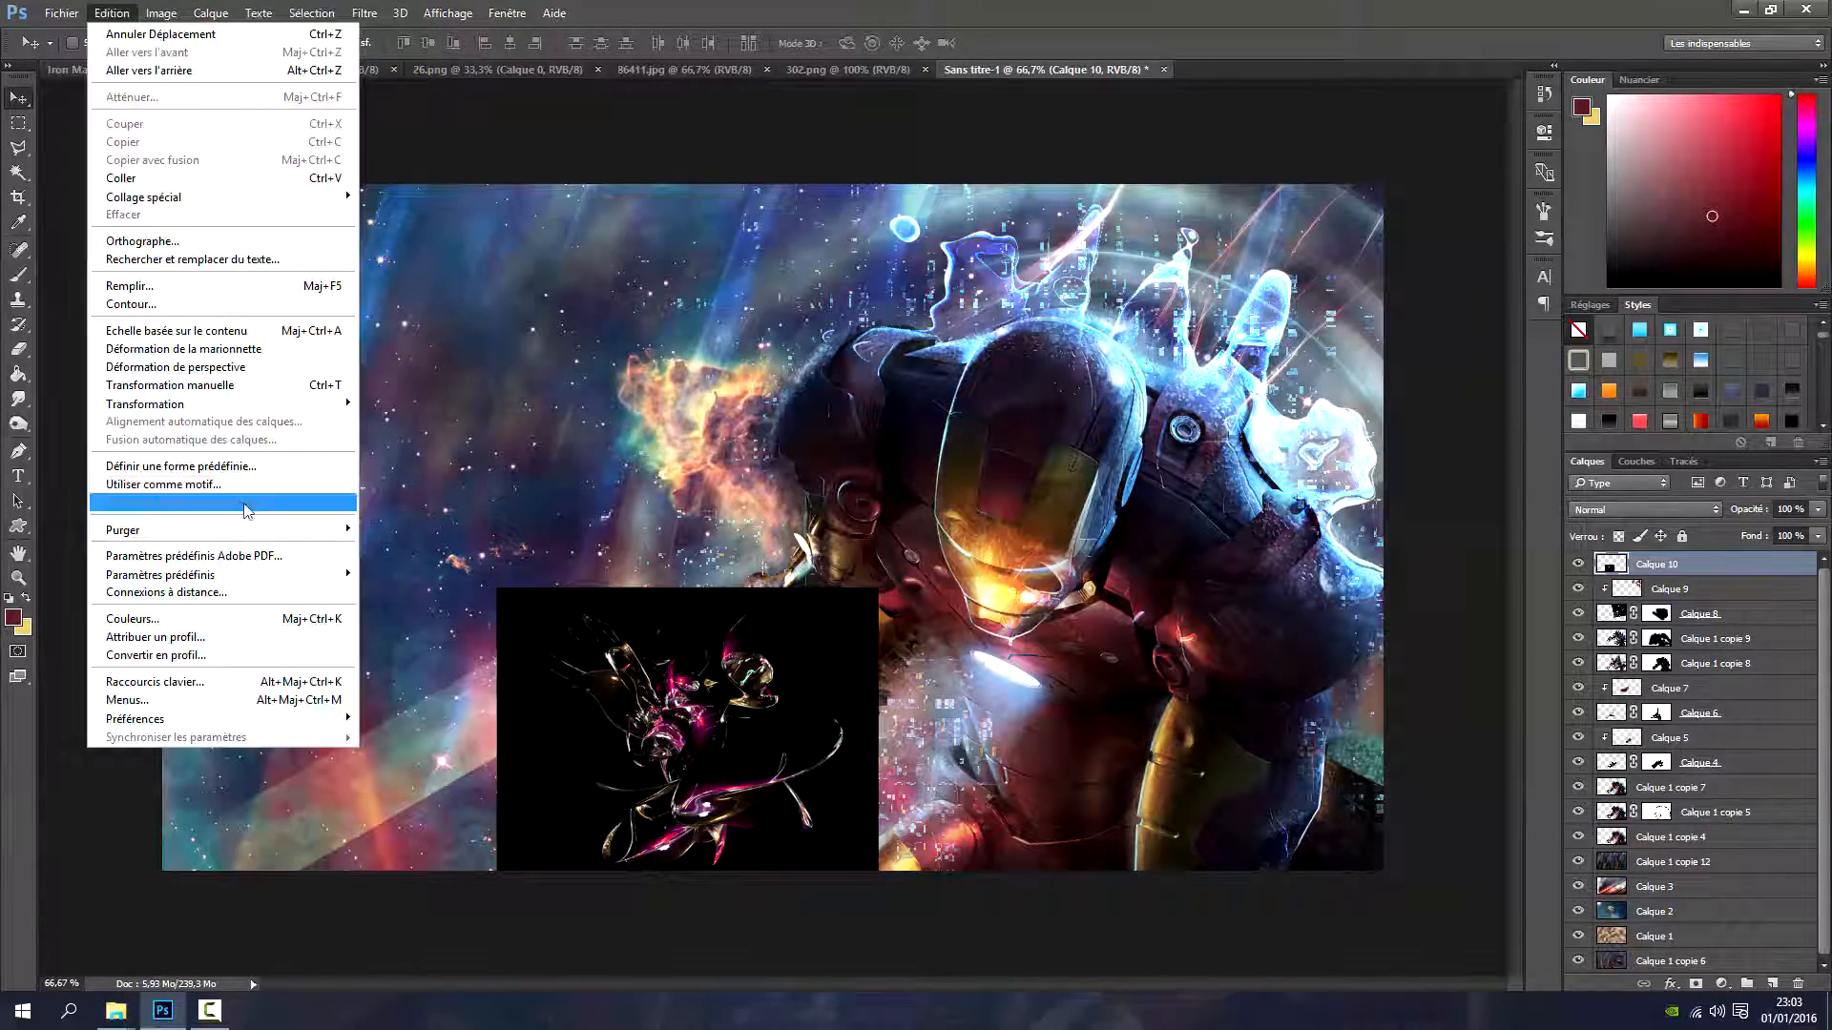
left_click(172, 387)
left_click_drag(497, 589, 544, 626)
mouse_move(687, 799)
left_mouse_down()
mouse_move(675, 829)
mouse_move(659, 792)
left_mouse_up()
left_click(890, 43)
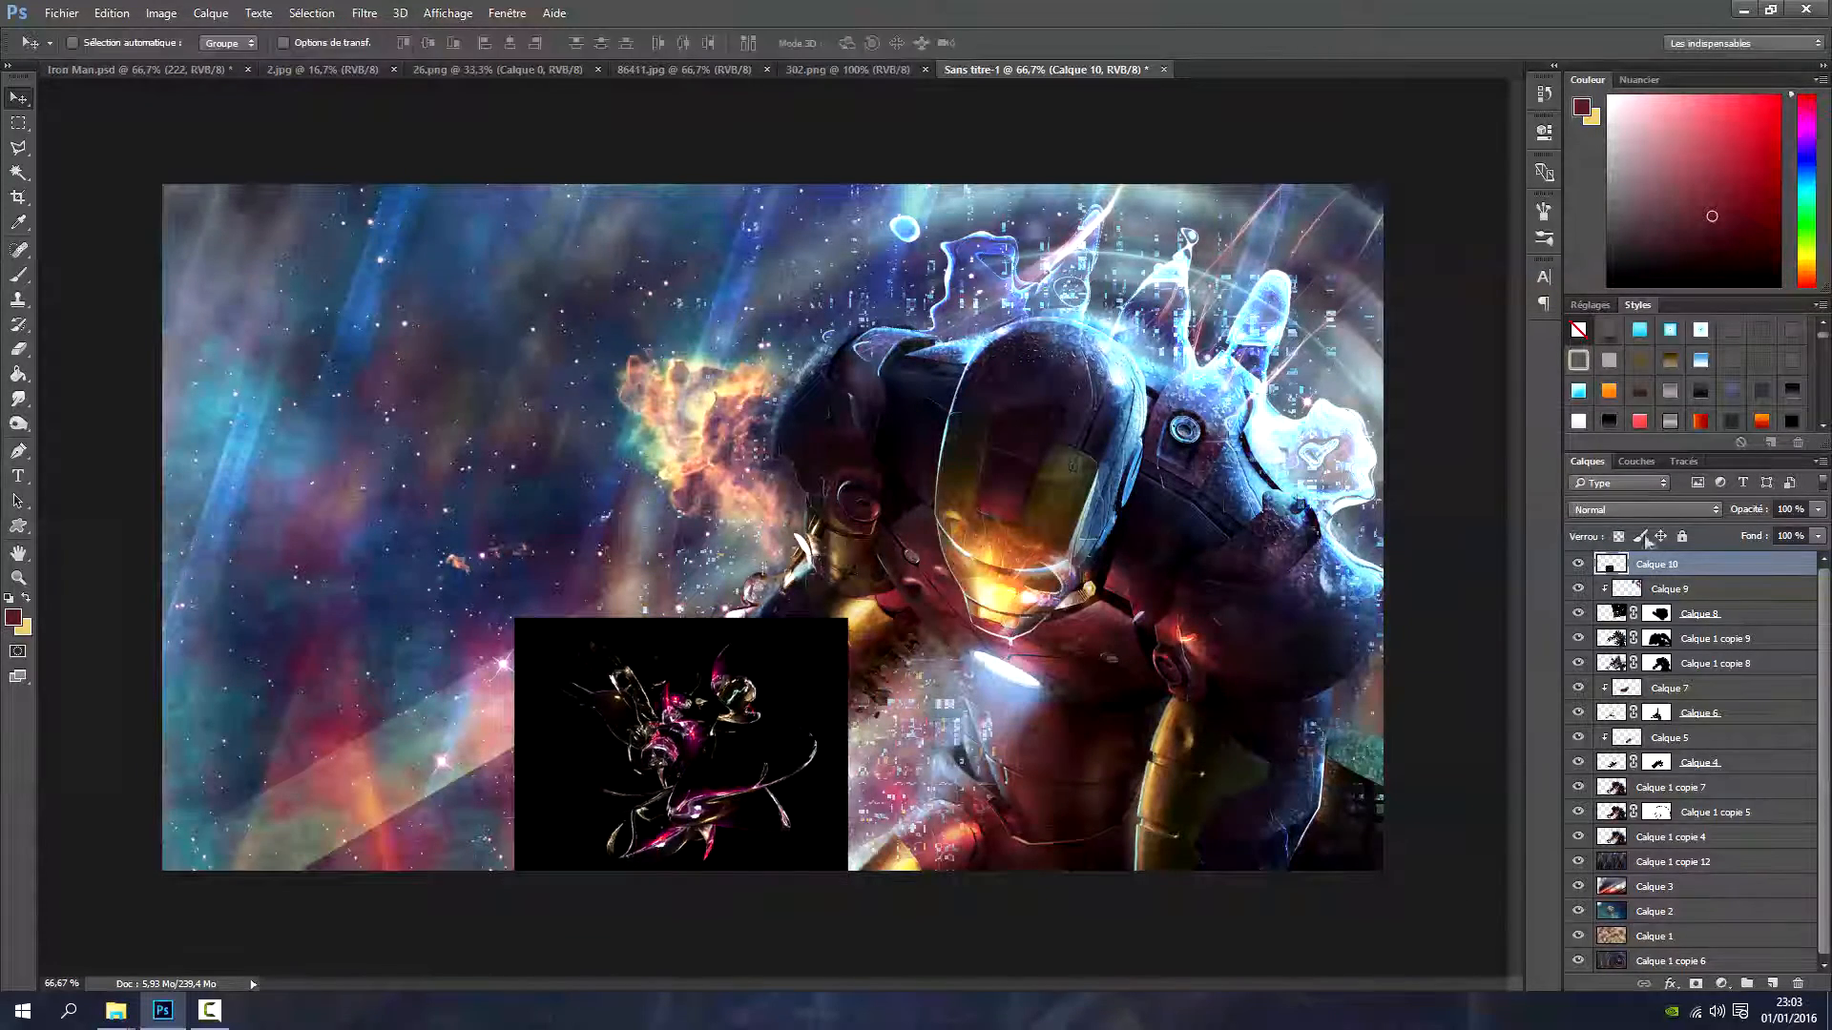
Set the hand render's blend mode to Superposition and neutralise its colours with a clipped white-filled layer in Couleur mode
left_click(1643, 509)
left_click(1597, 640)
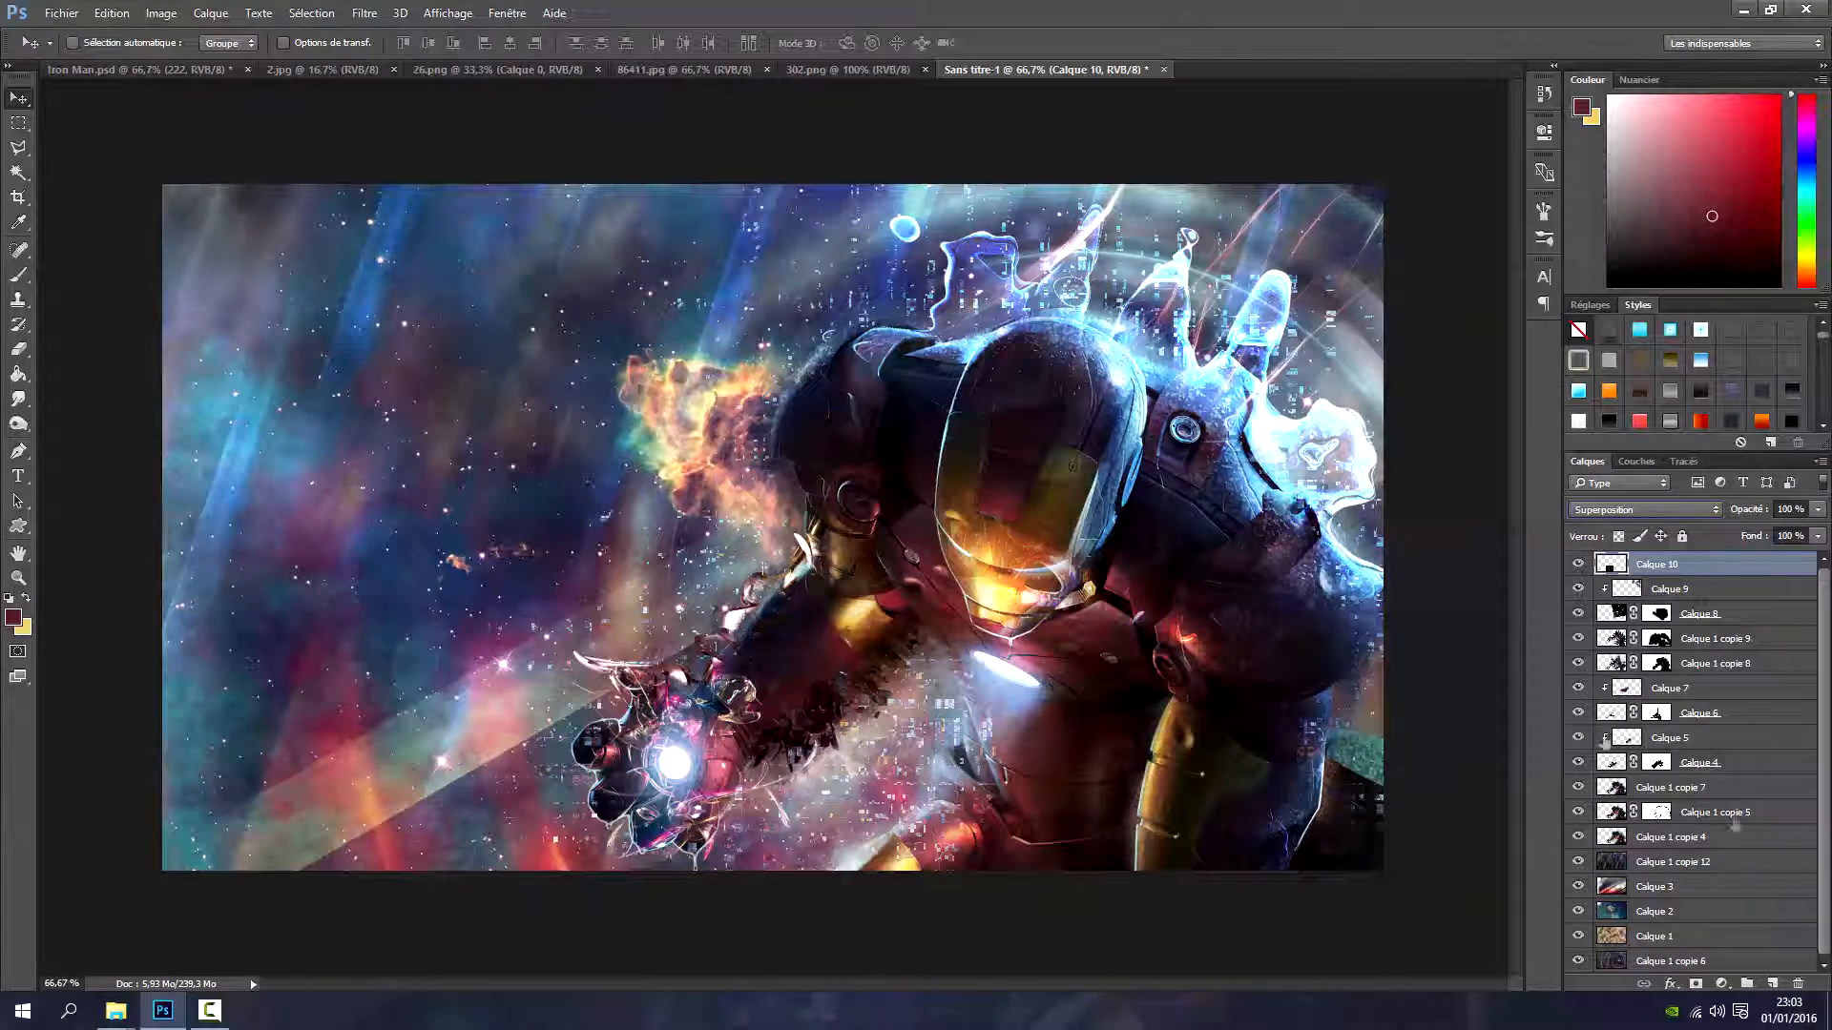
left_click(1773, 984)
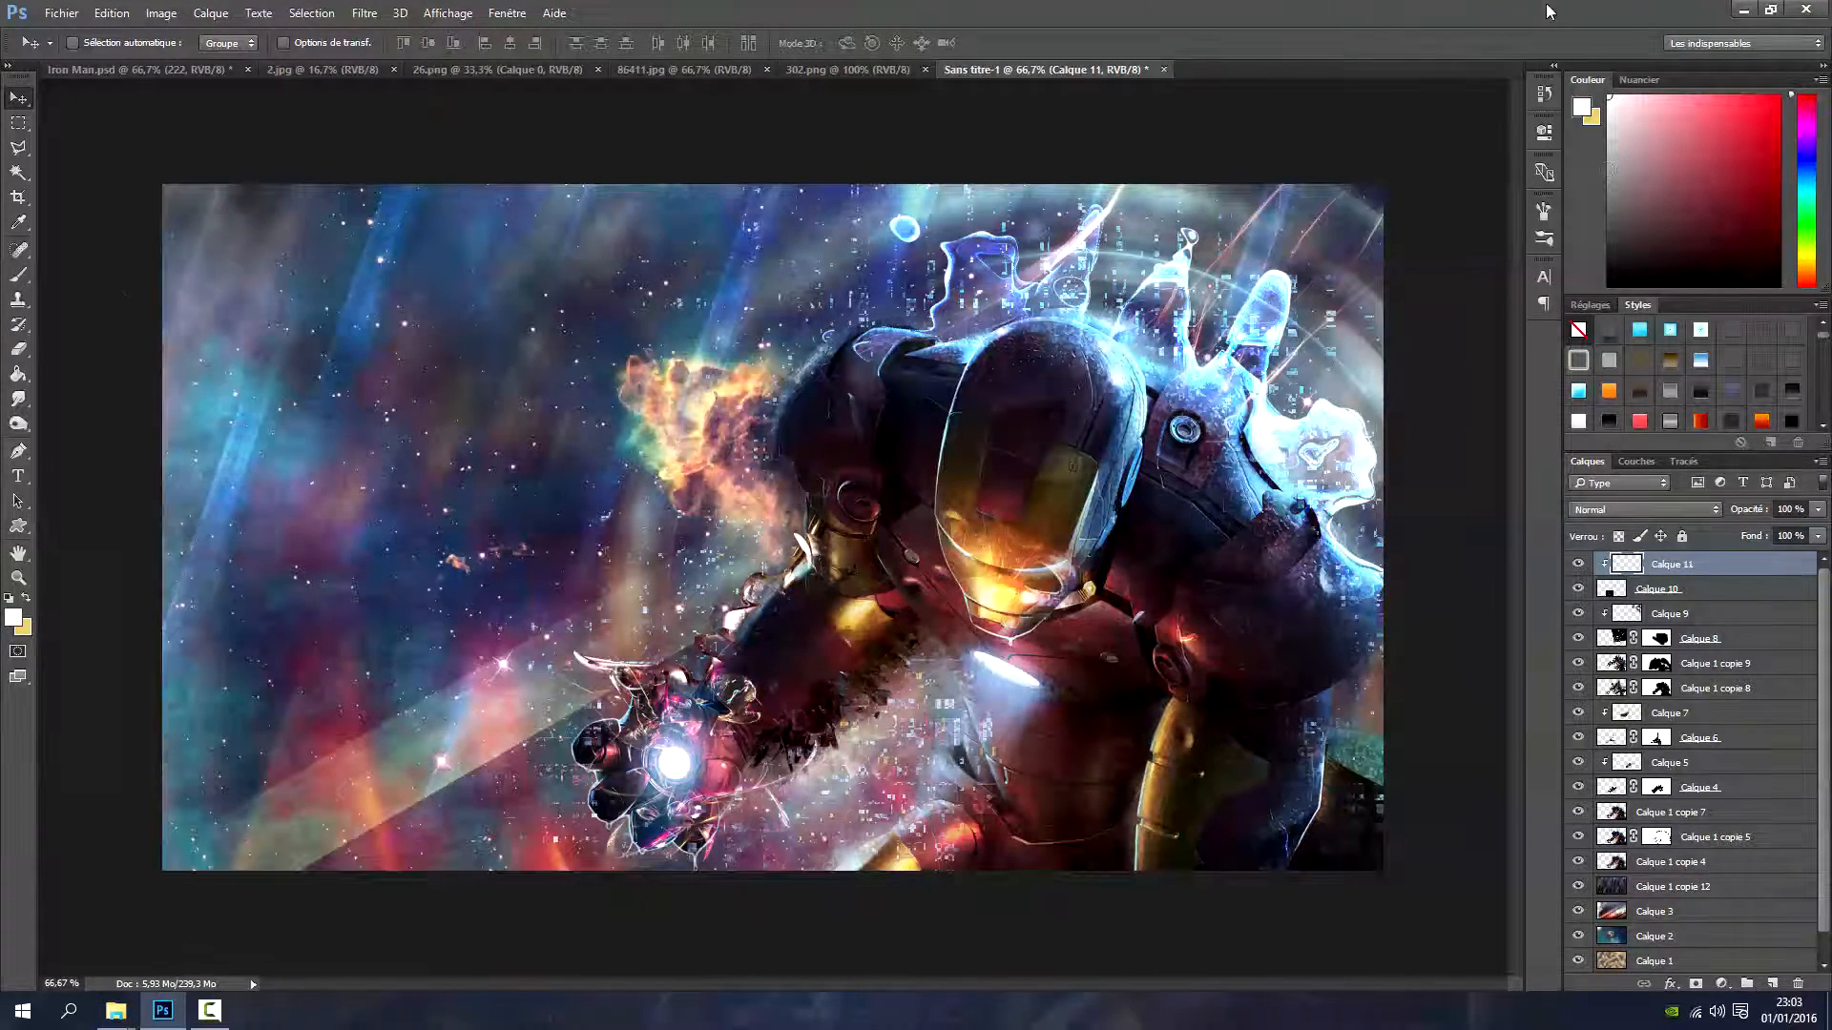
left_click(18, 374)
left_click(716, 456)
left_click(1643, 509)
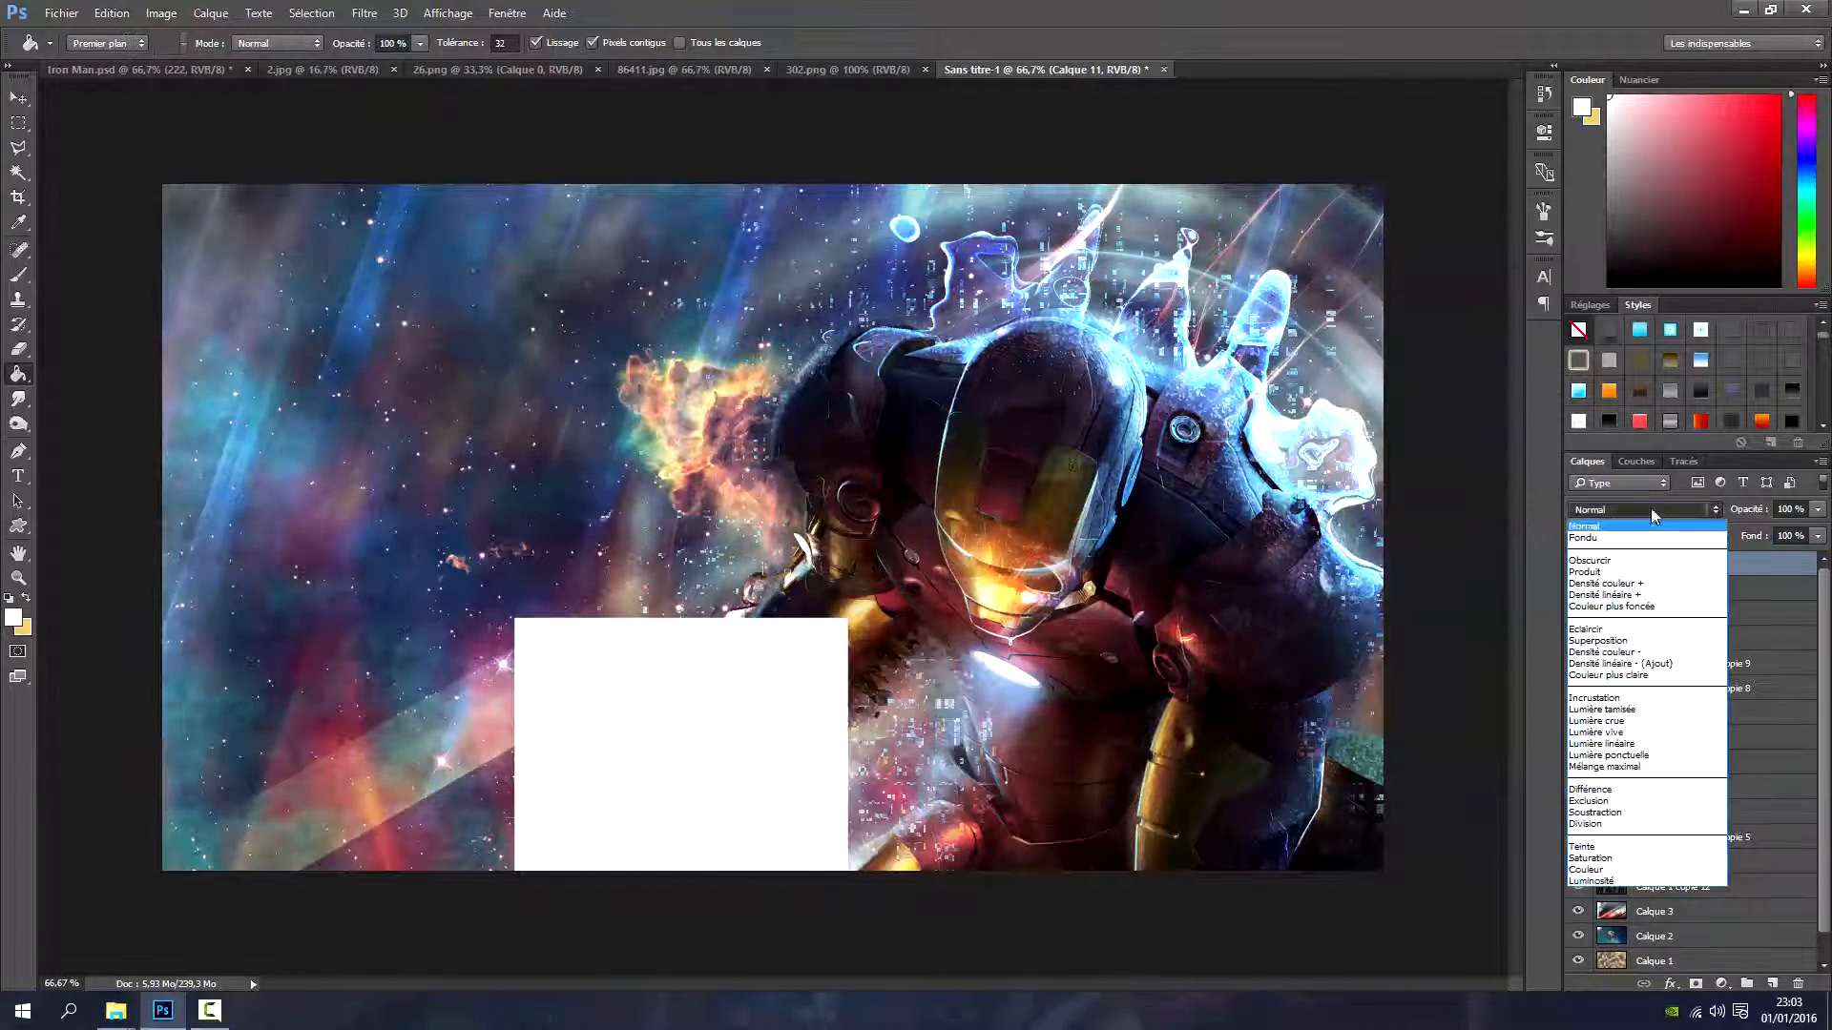
left_click(1584, 869)
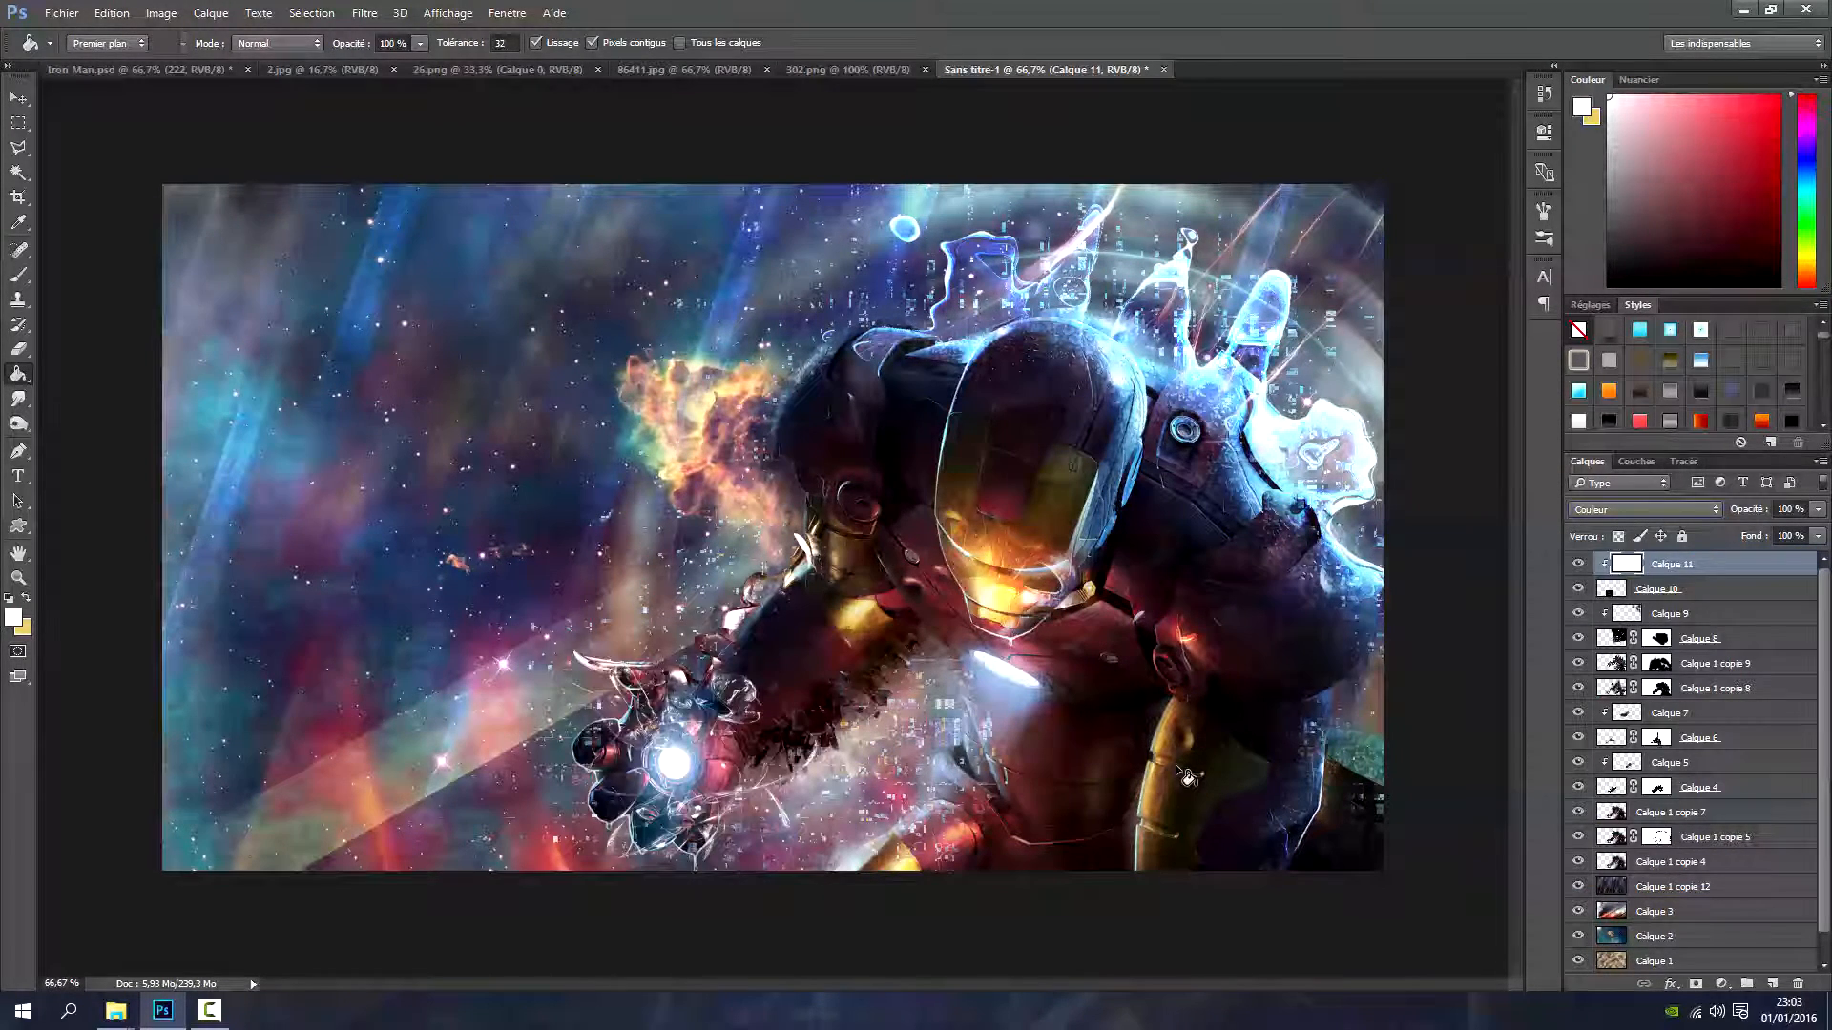
Add a new layer above the stack and apply the merged image (Fusionné, RVB) to it
left_click(1772, 982)
left_click(158, 13)
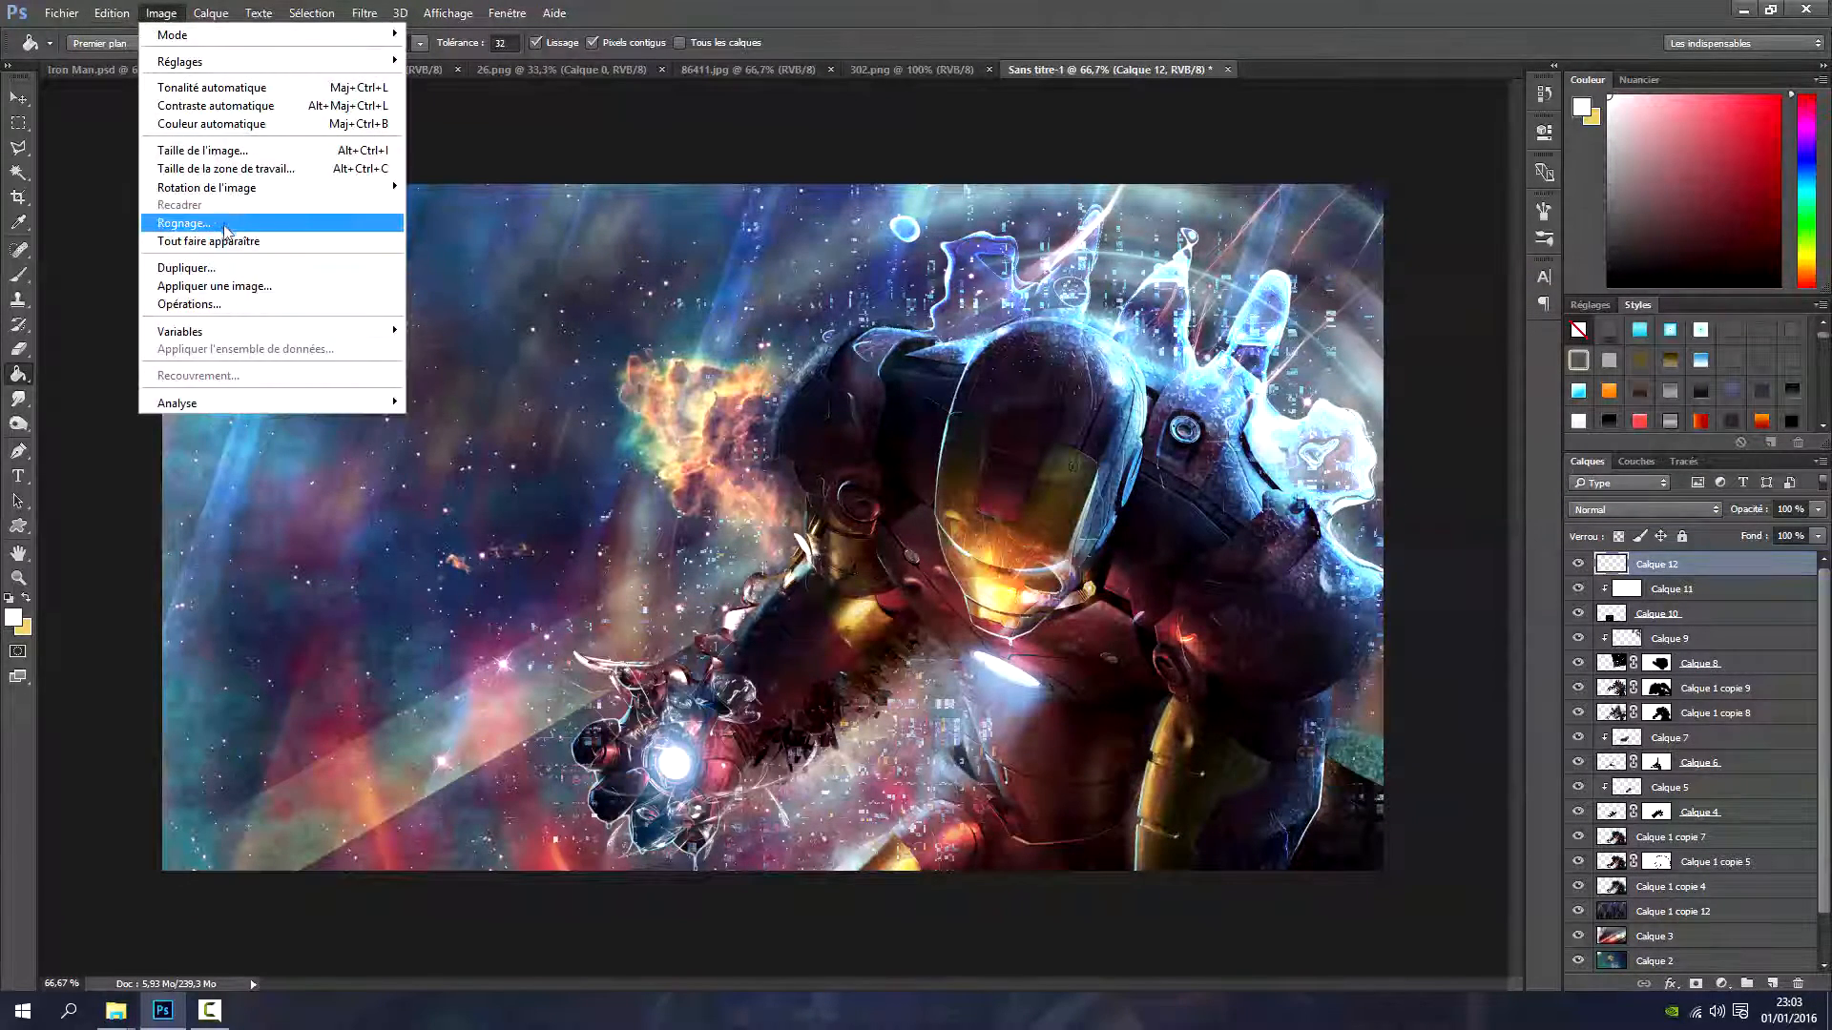
left_click(214, 285)
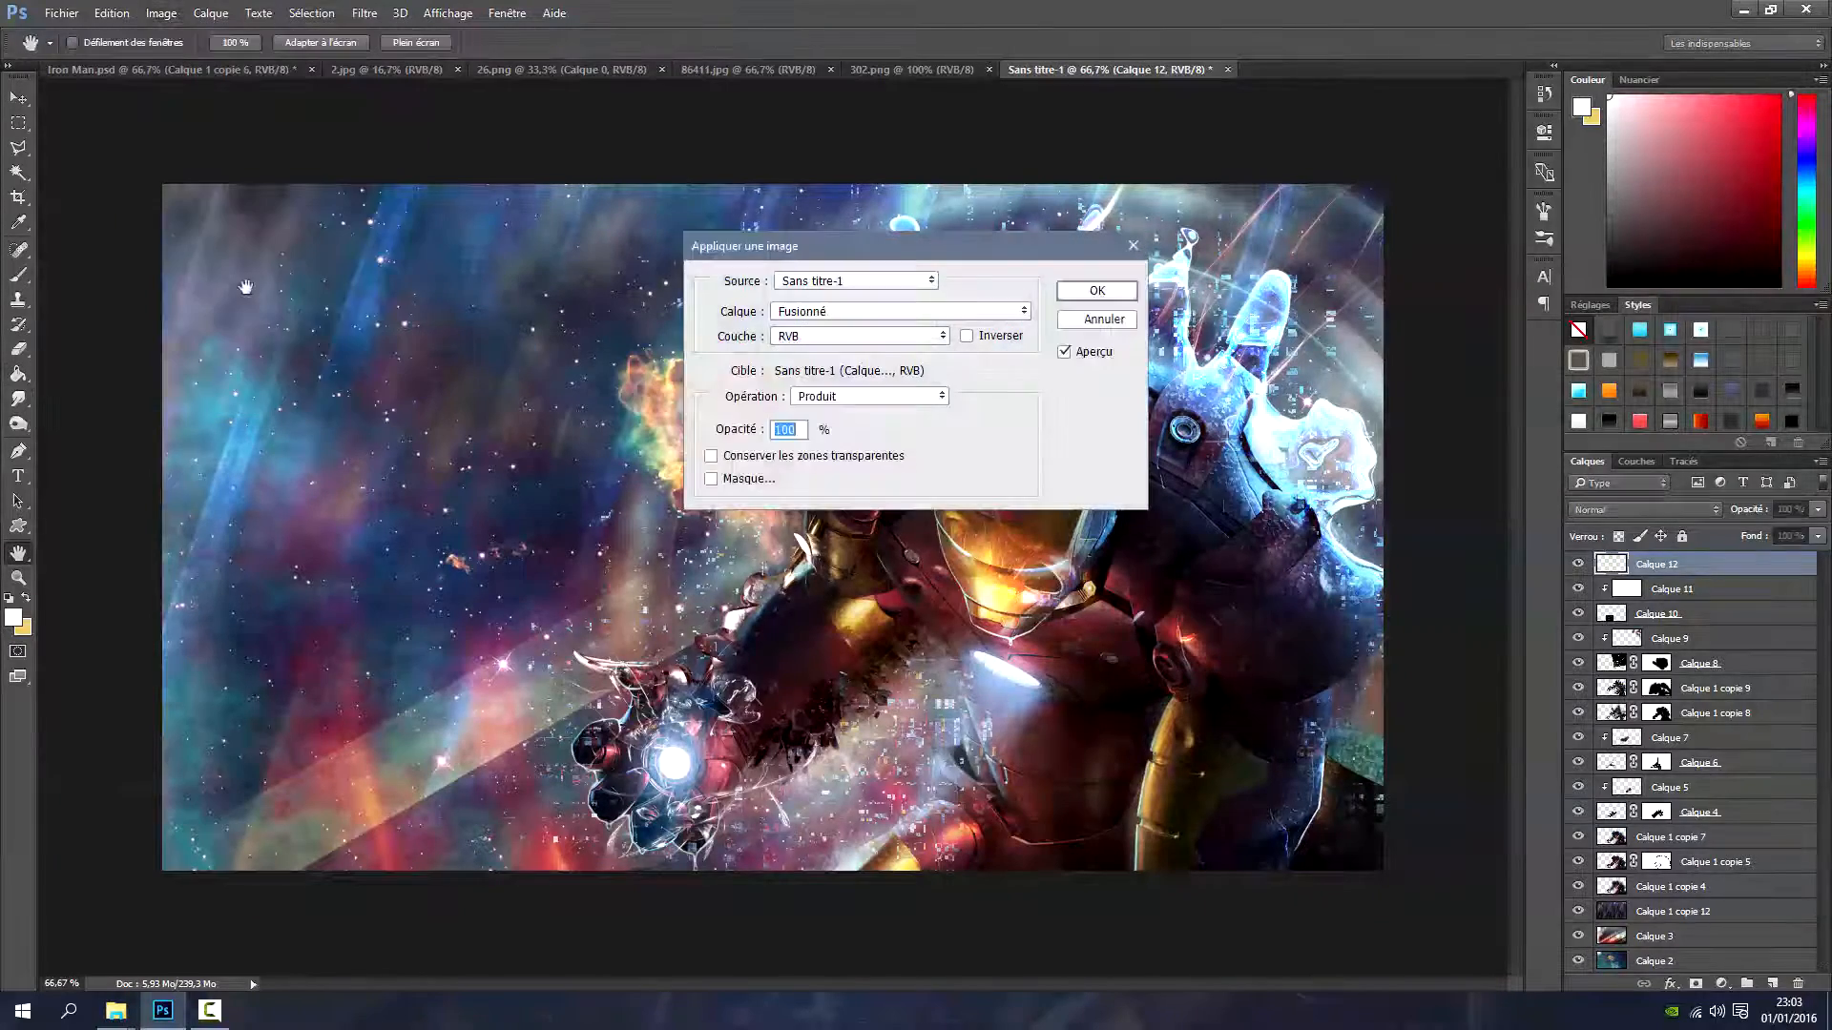
left_click(1078, 292)
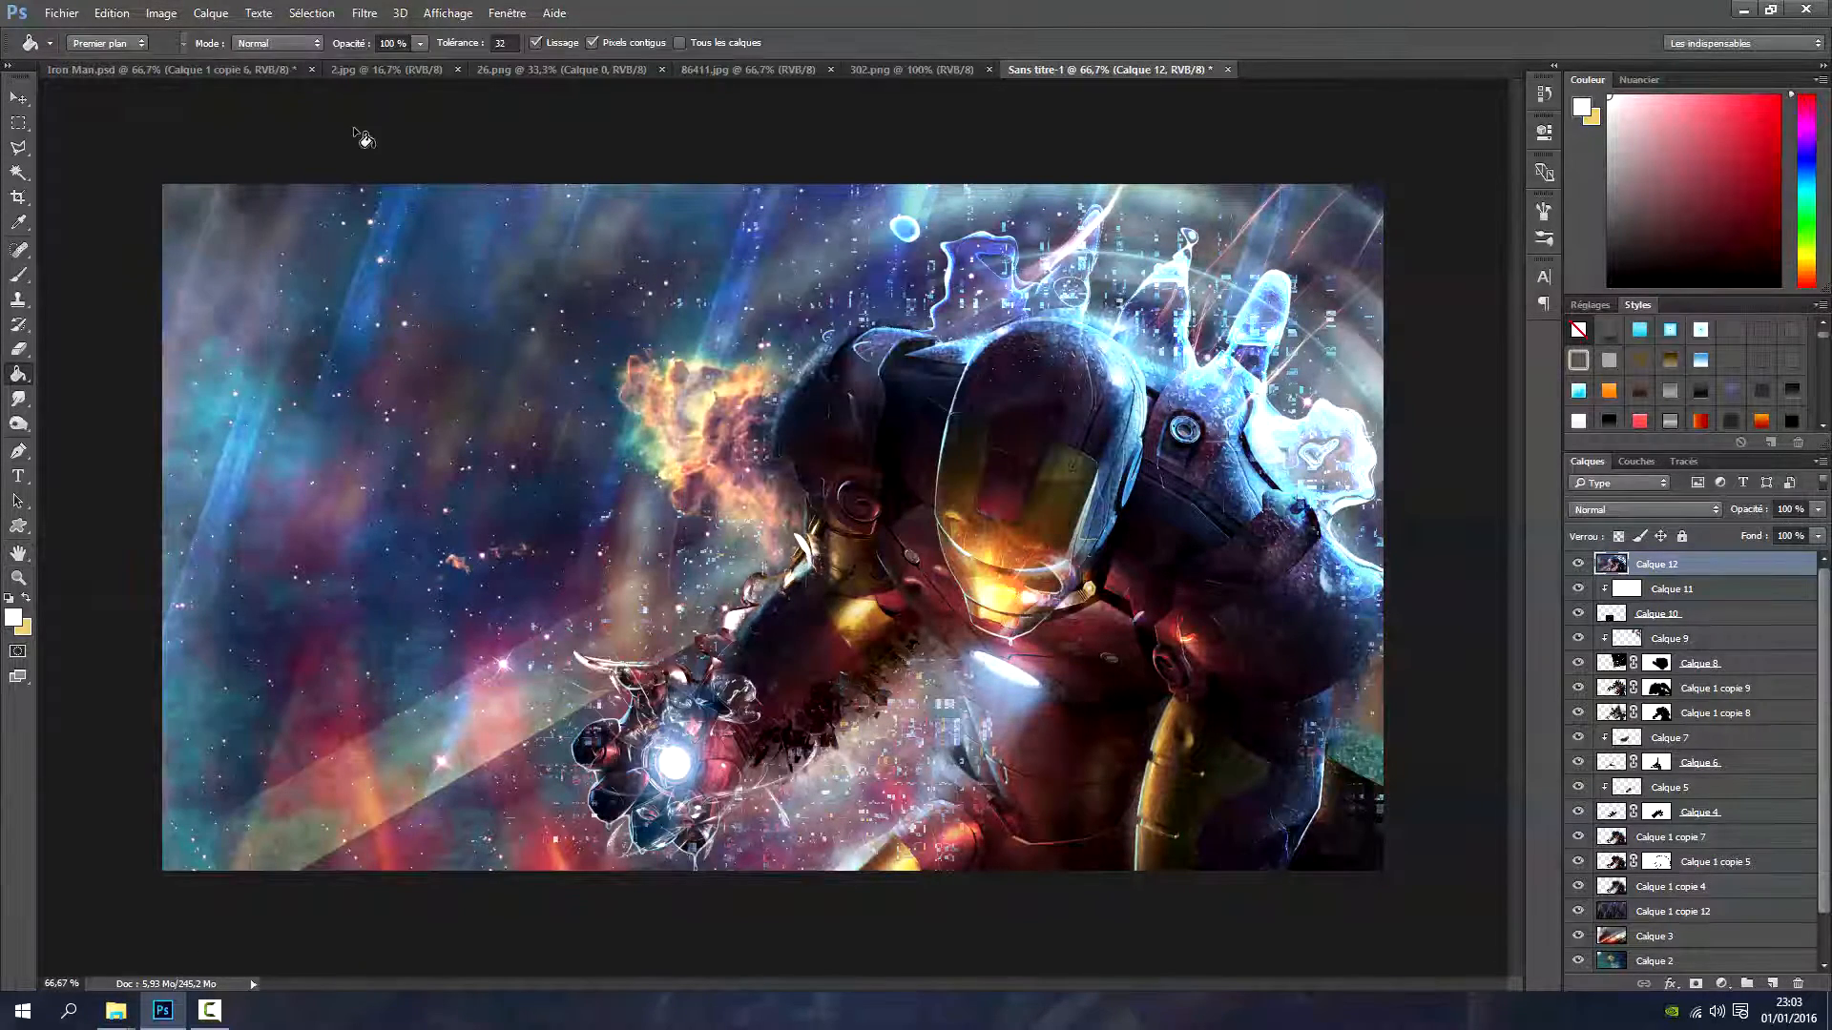
Distort the merged layer with the Ondulation filter at 271% and Moyenne frequency
left_click(361, 15)
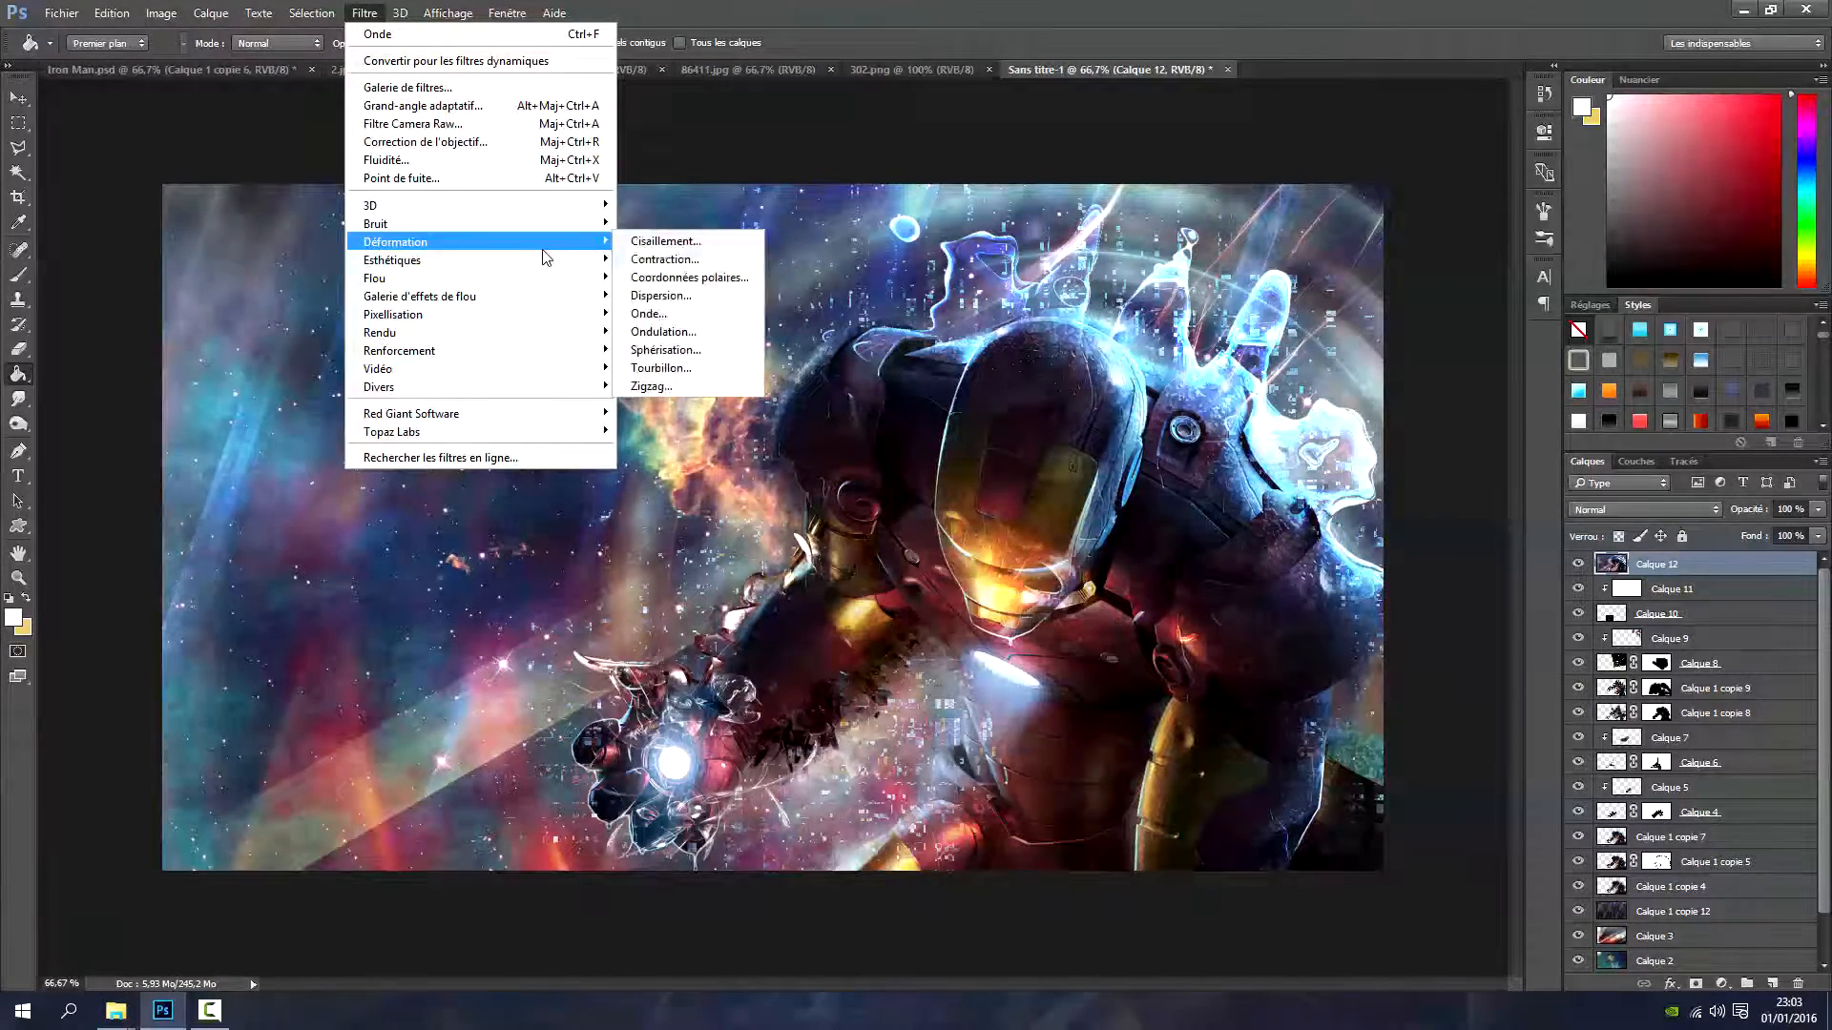
left_click(668, 331)
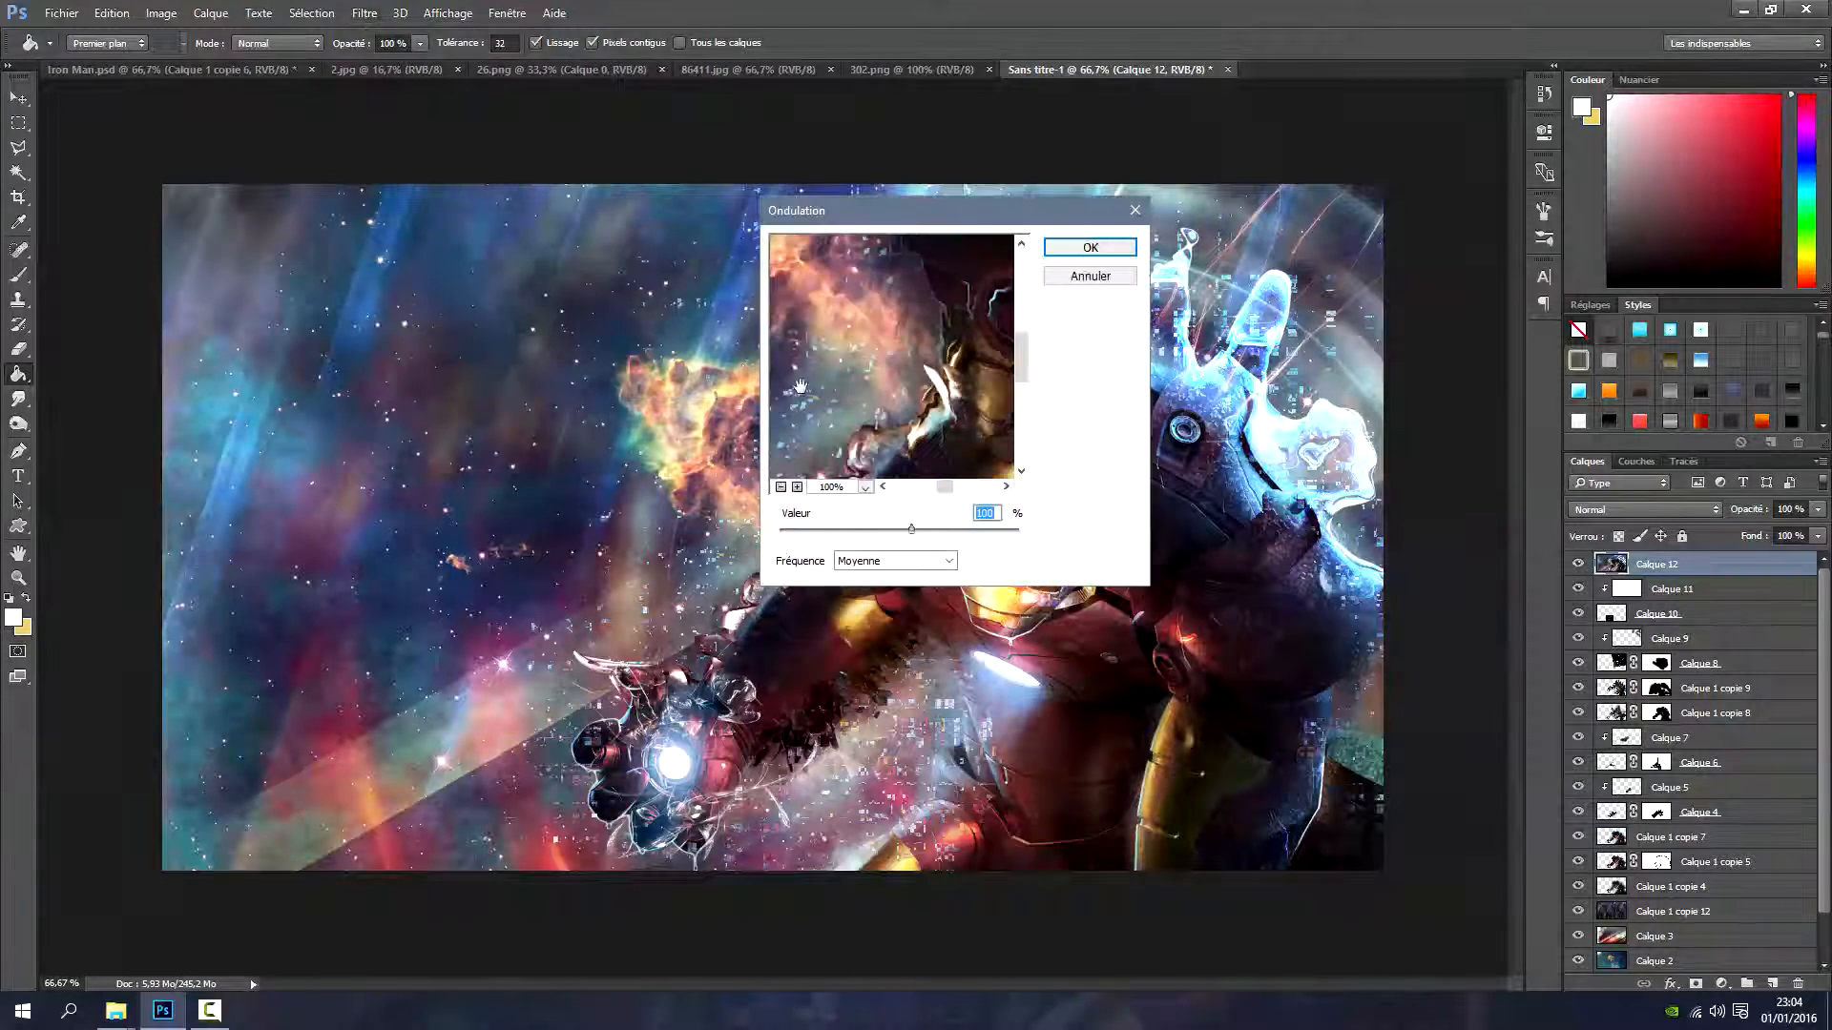
left_click_drag(904, 522, 932, 532)
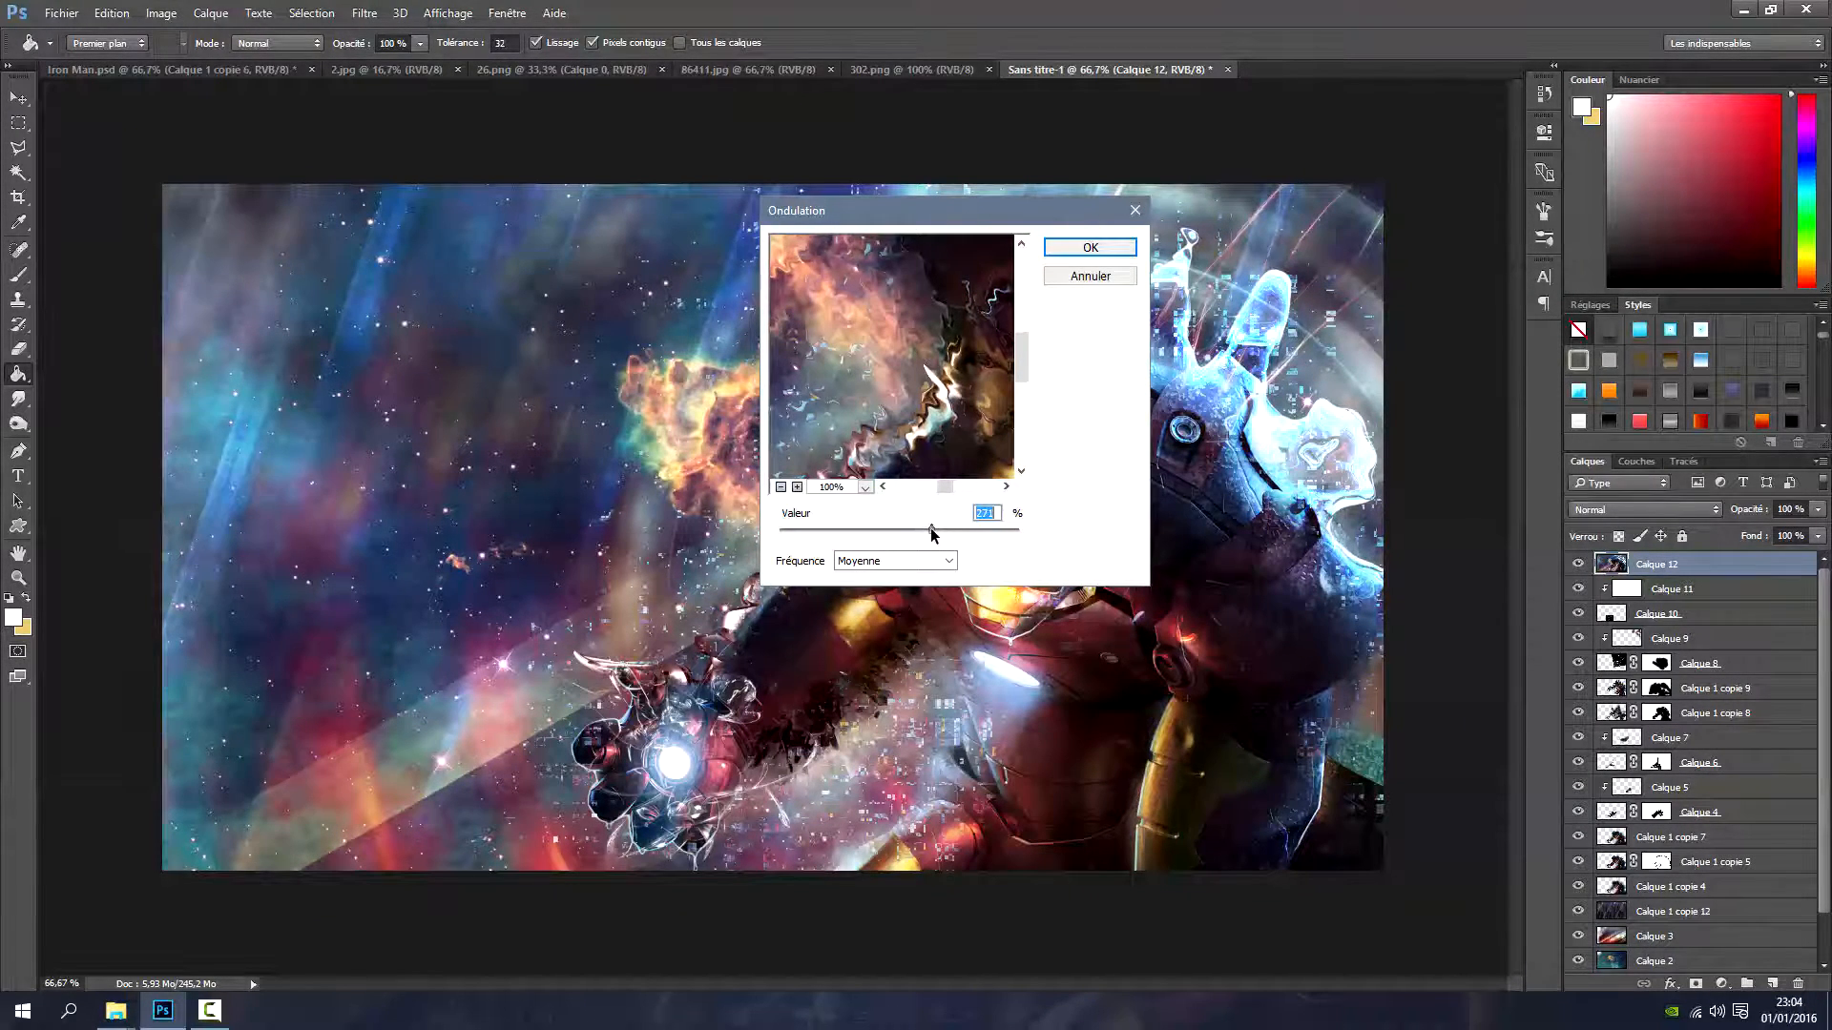
left_click(1088, 249)
Set the rippled layer's blend mode to Obscurcir and mask it out over the figure's helmet and arm
left_click(1634, 507)
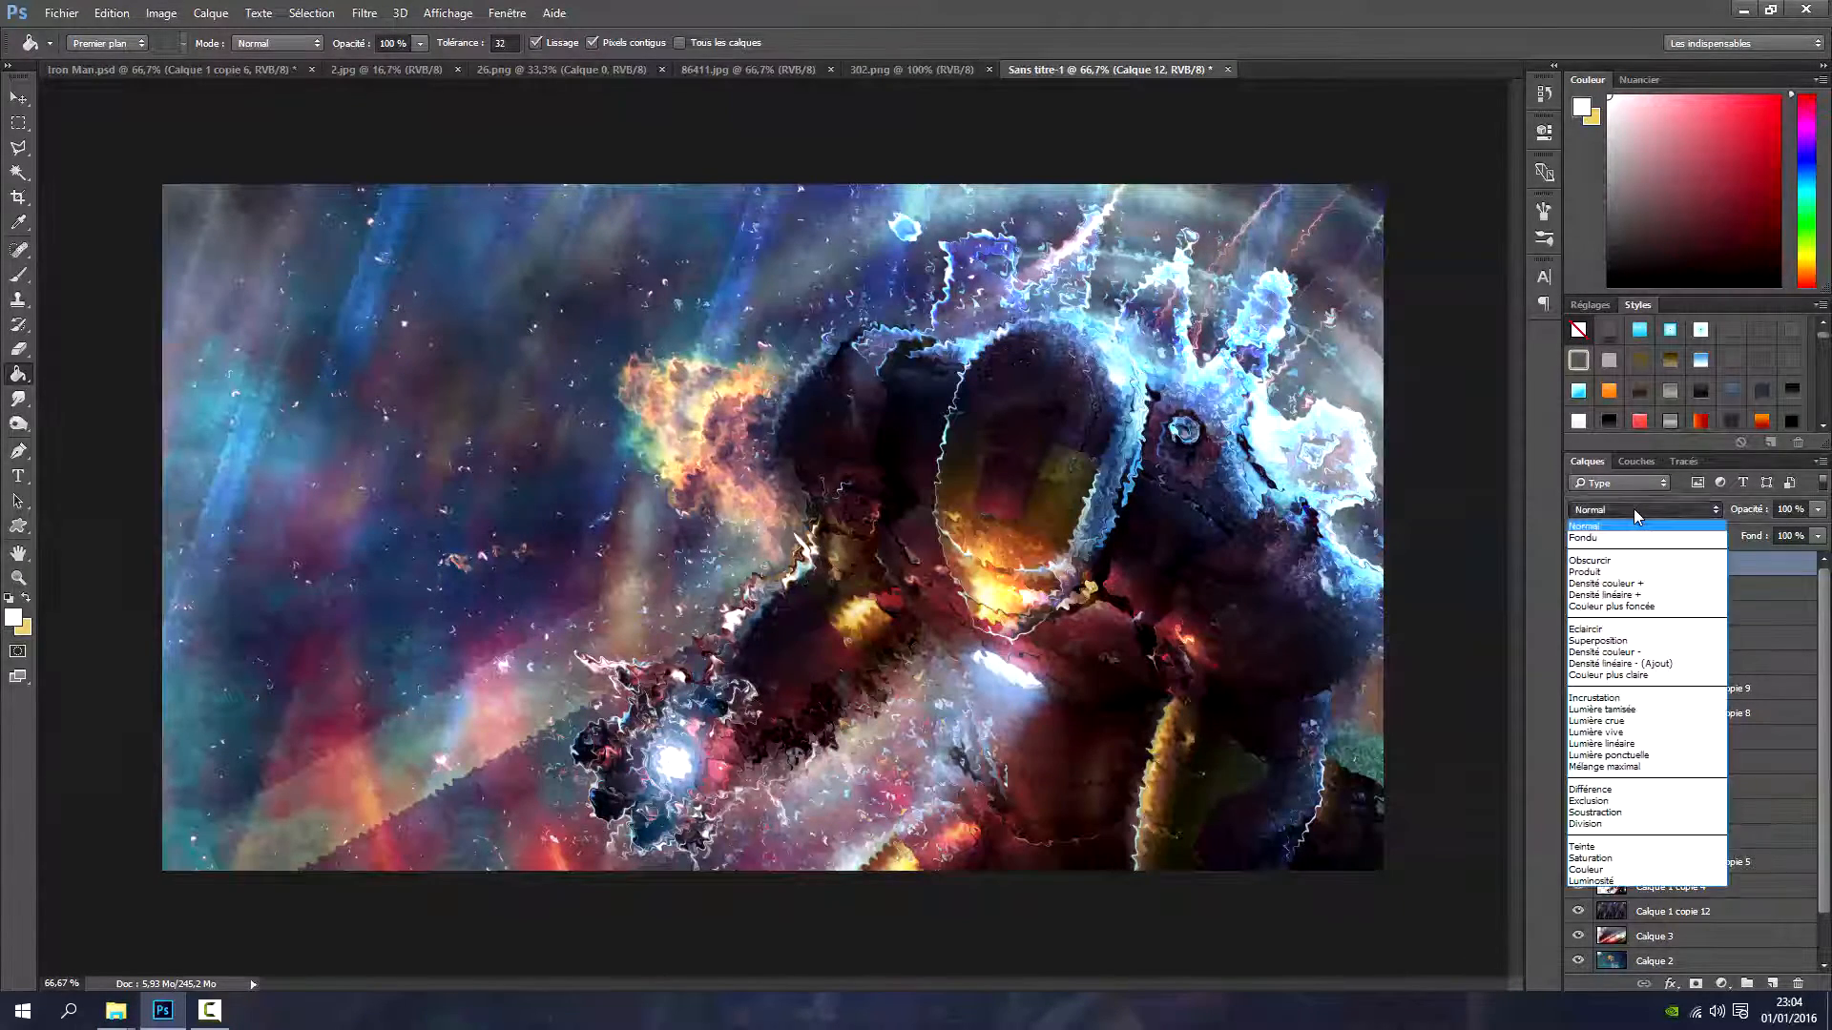
left_click(1661, 550)
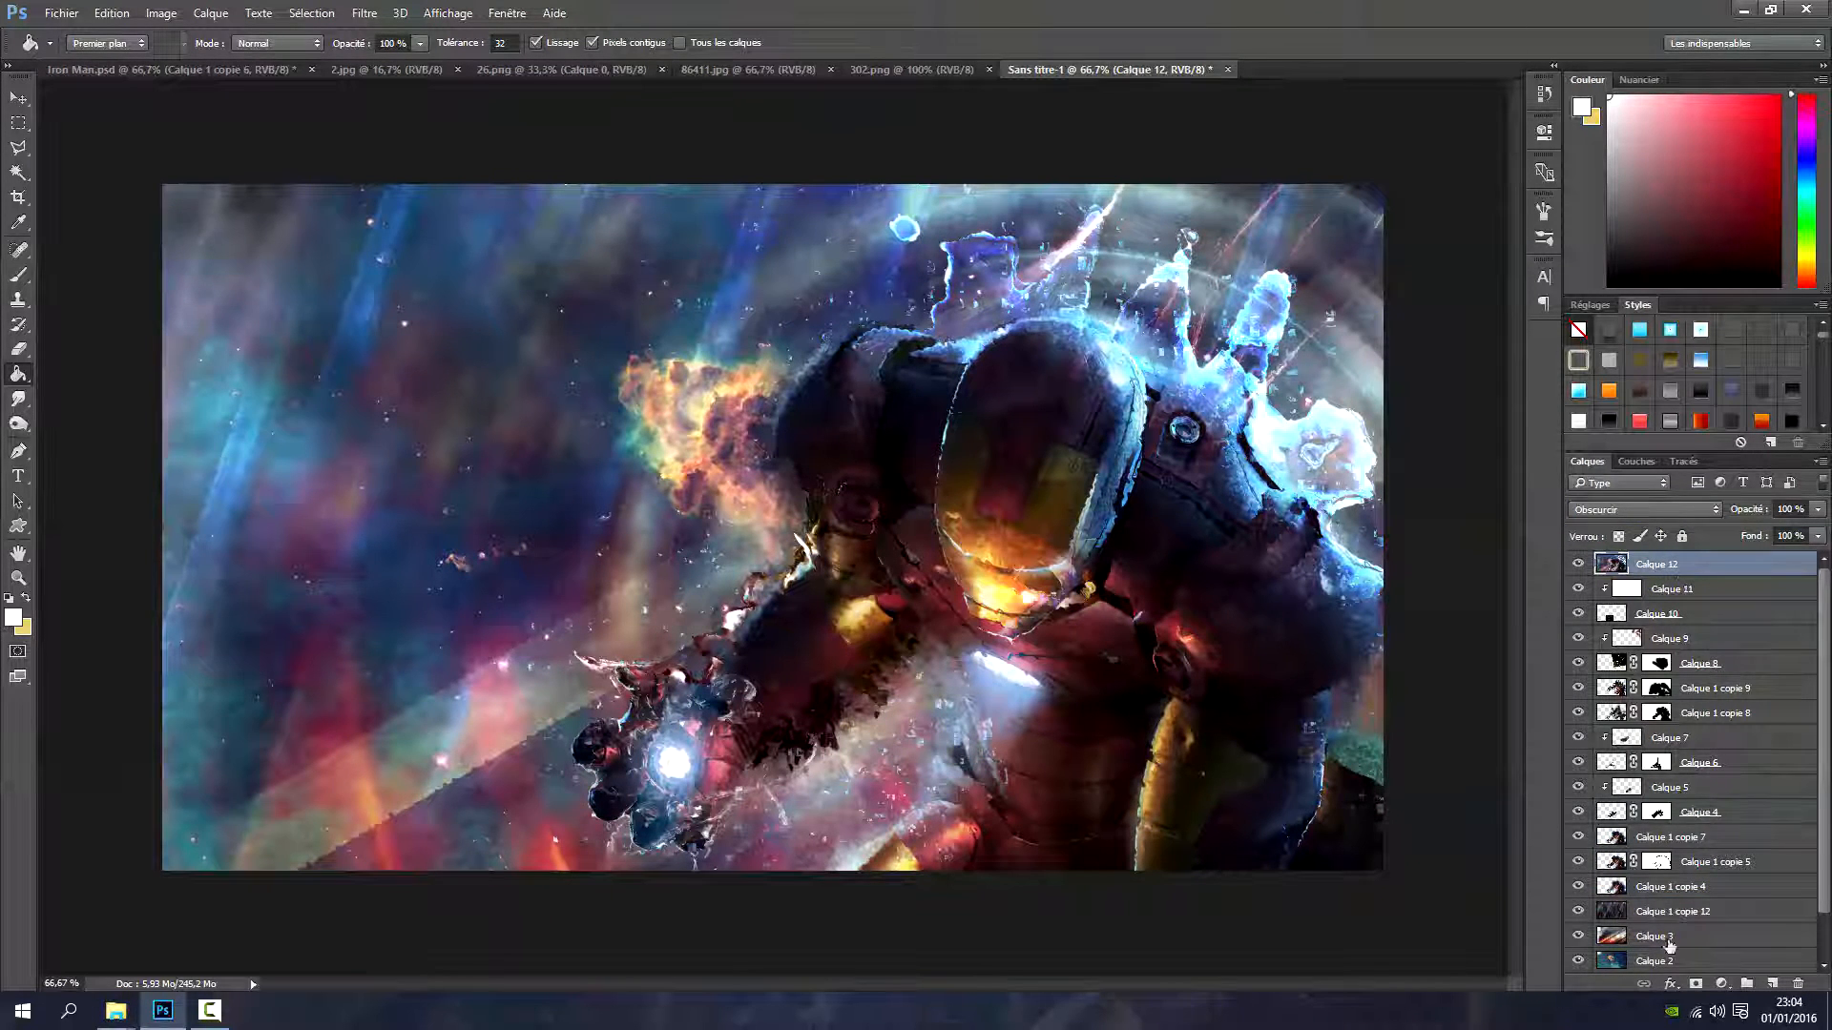
left_click(1697, 984)
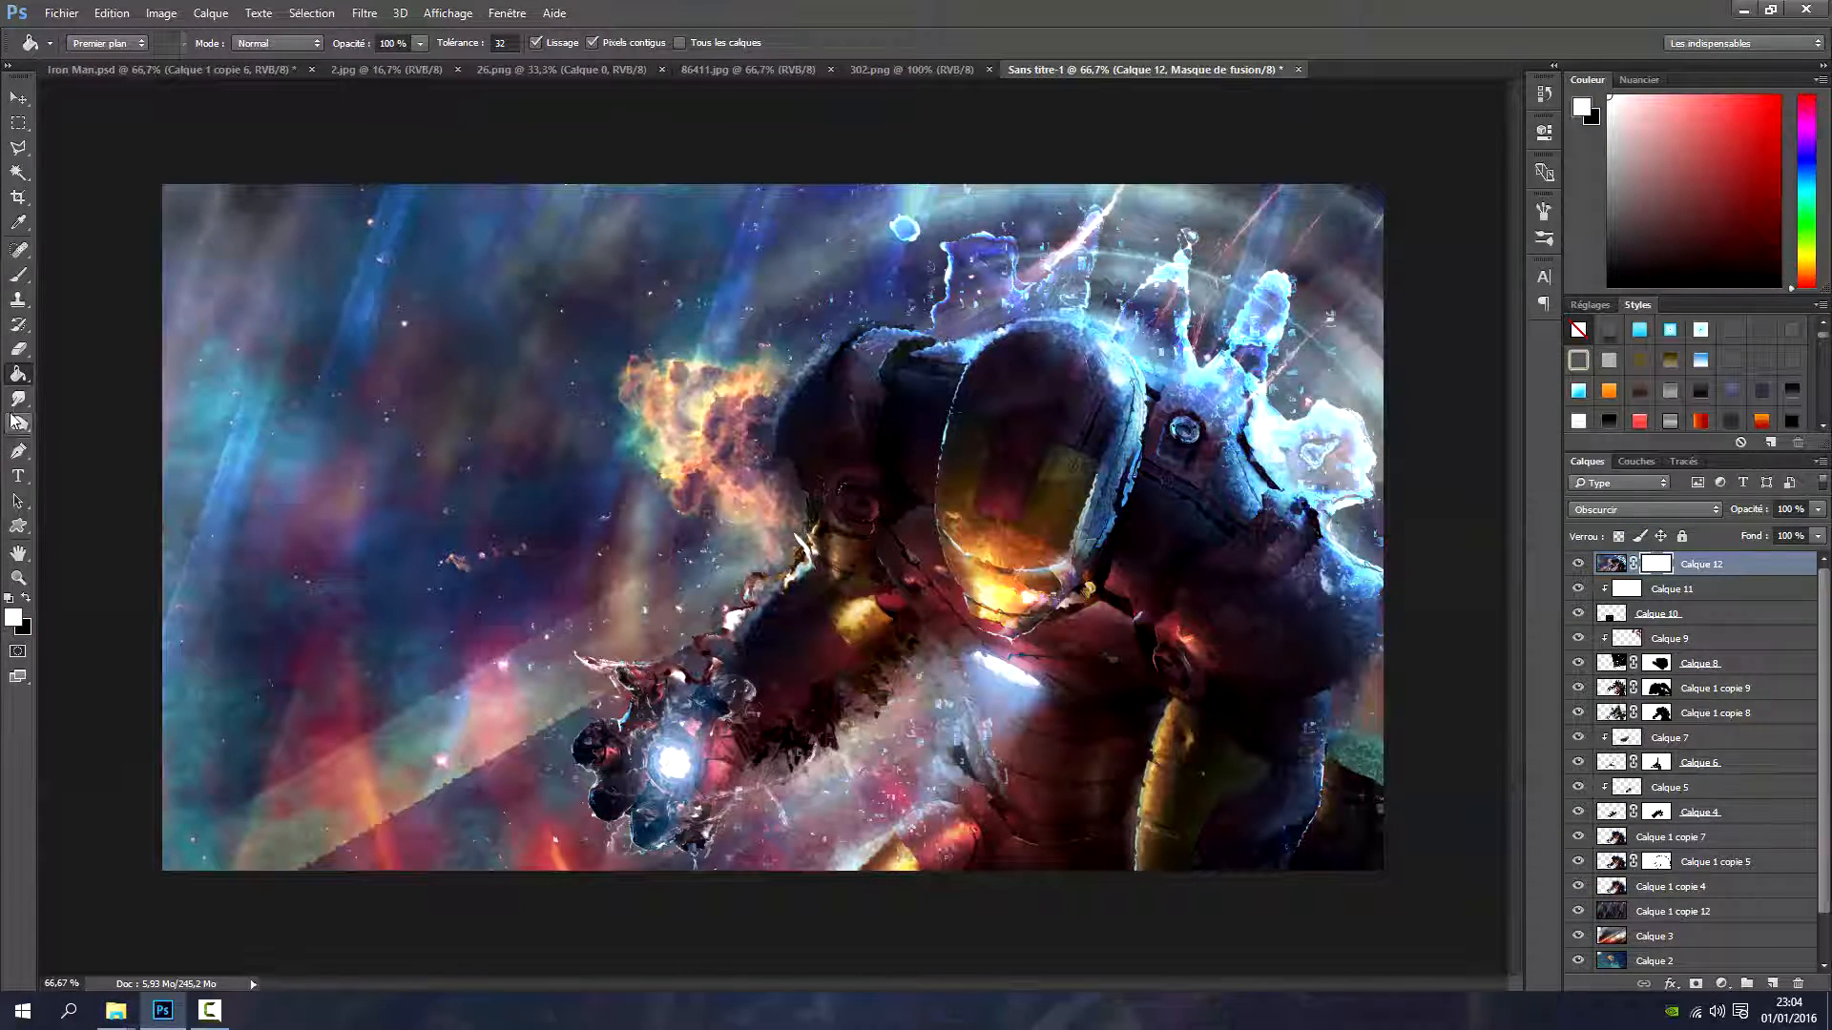
left_click(18, 349)
Copy the whole 26.png light streaks image and paste it into the wallpaper as a new layer
key("m")
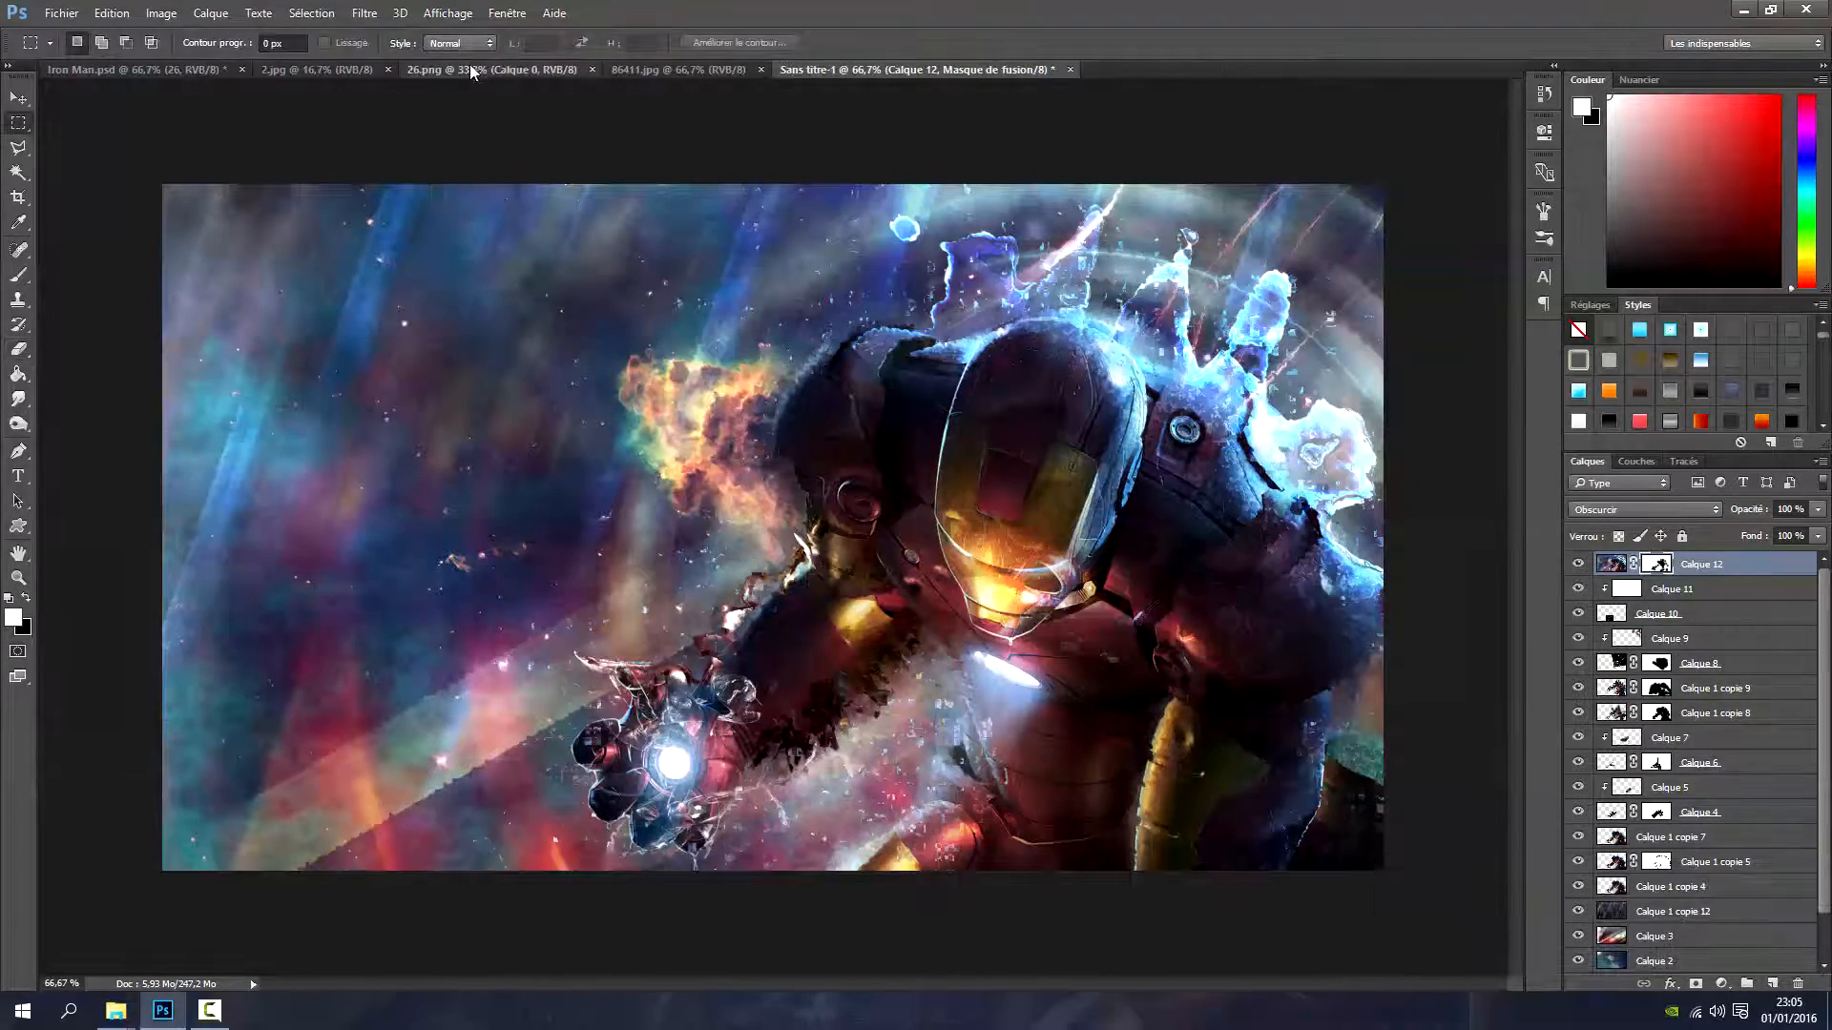
left_click(473, 72)
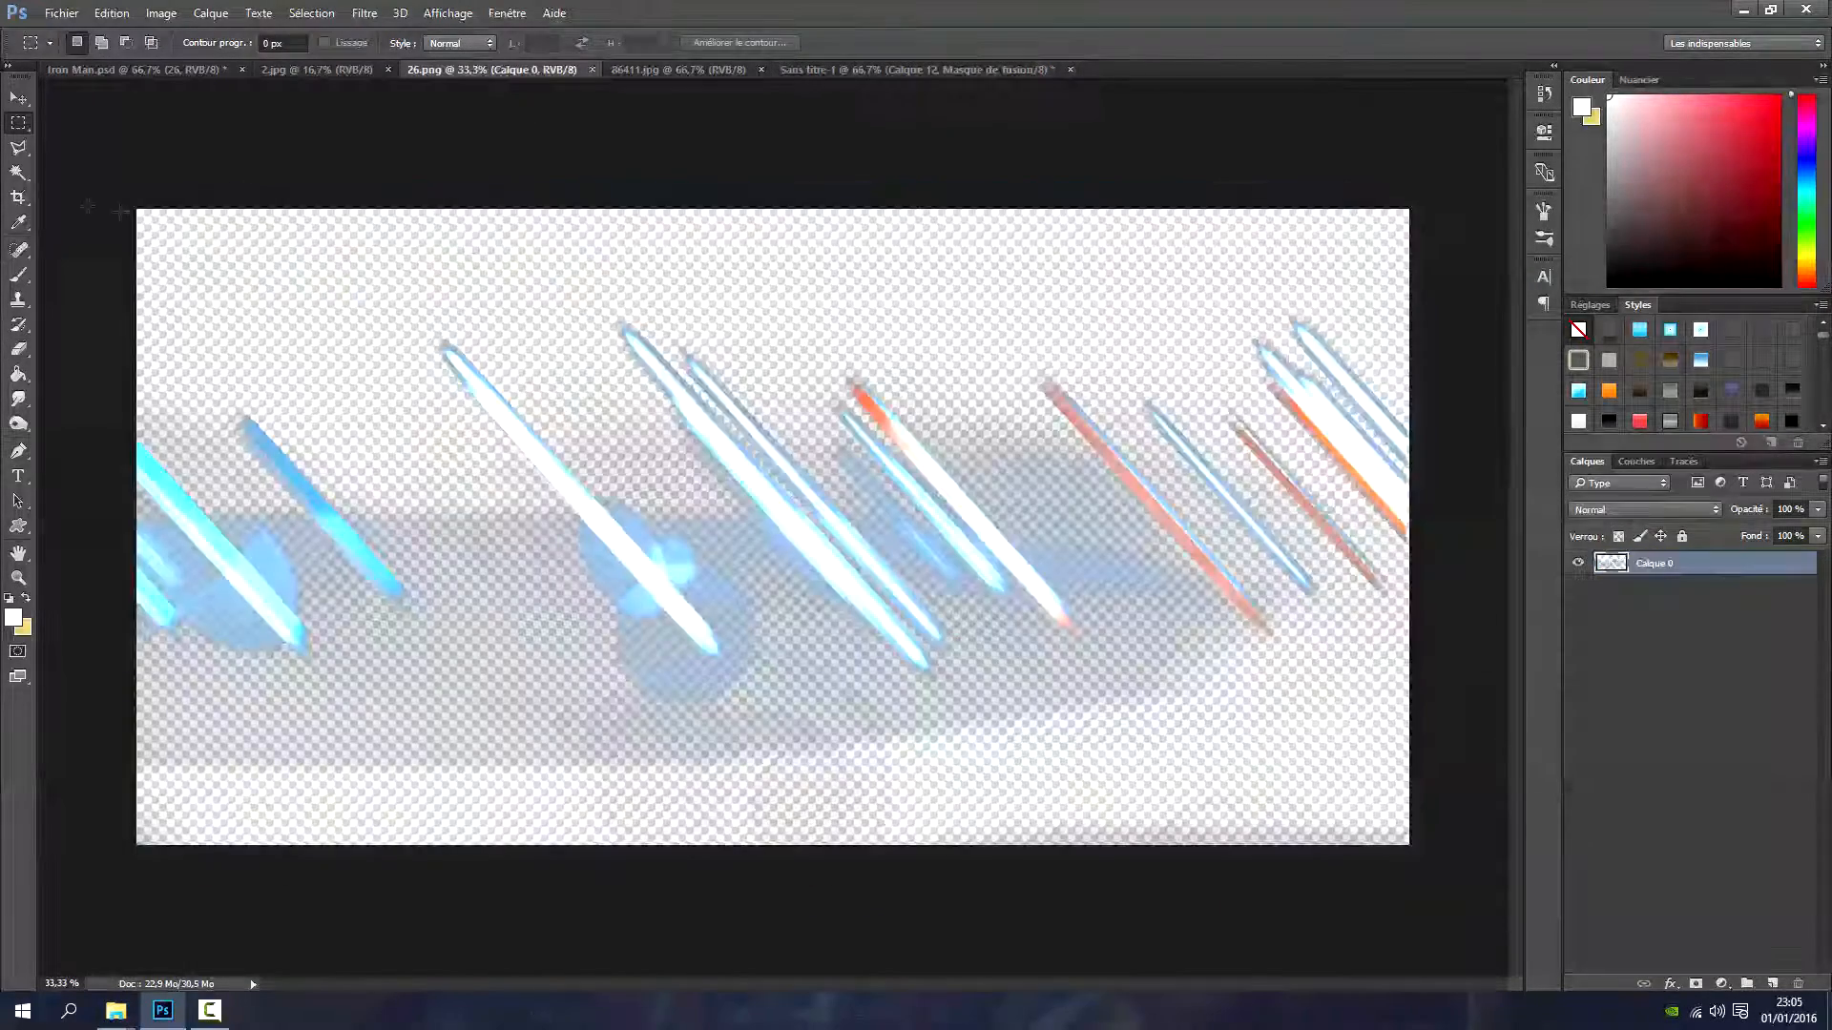
key("ctrl+a")
key("ctrl+c")
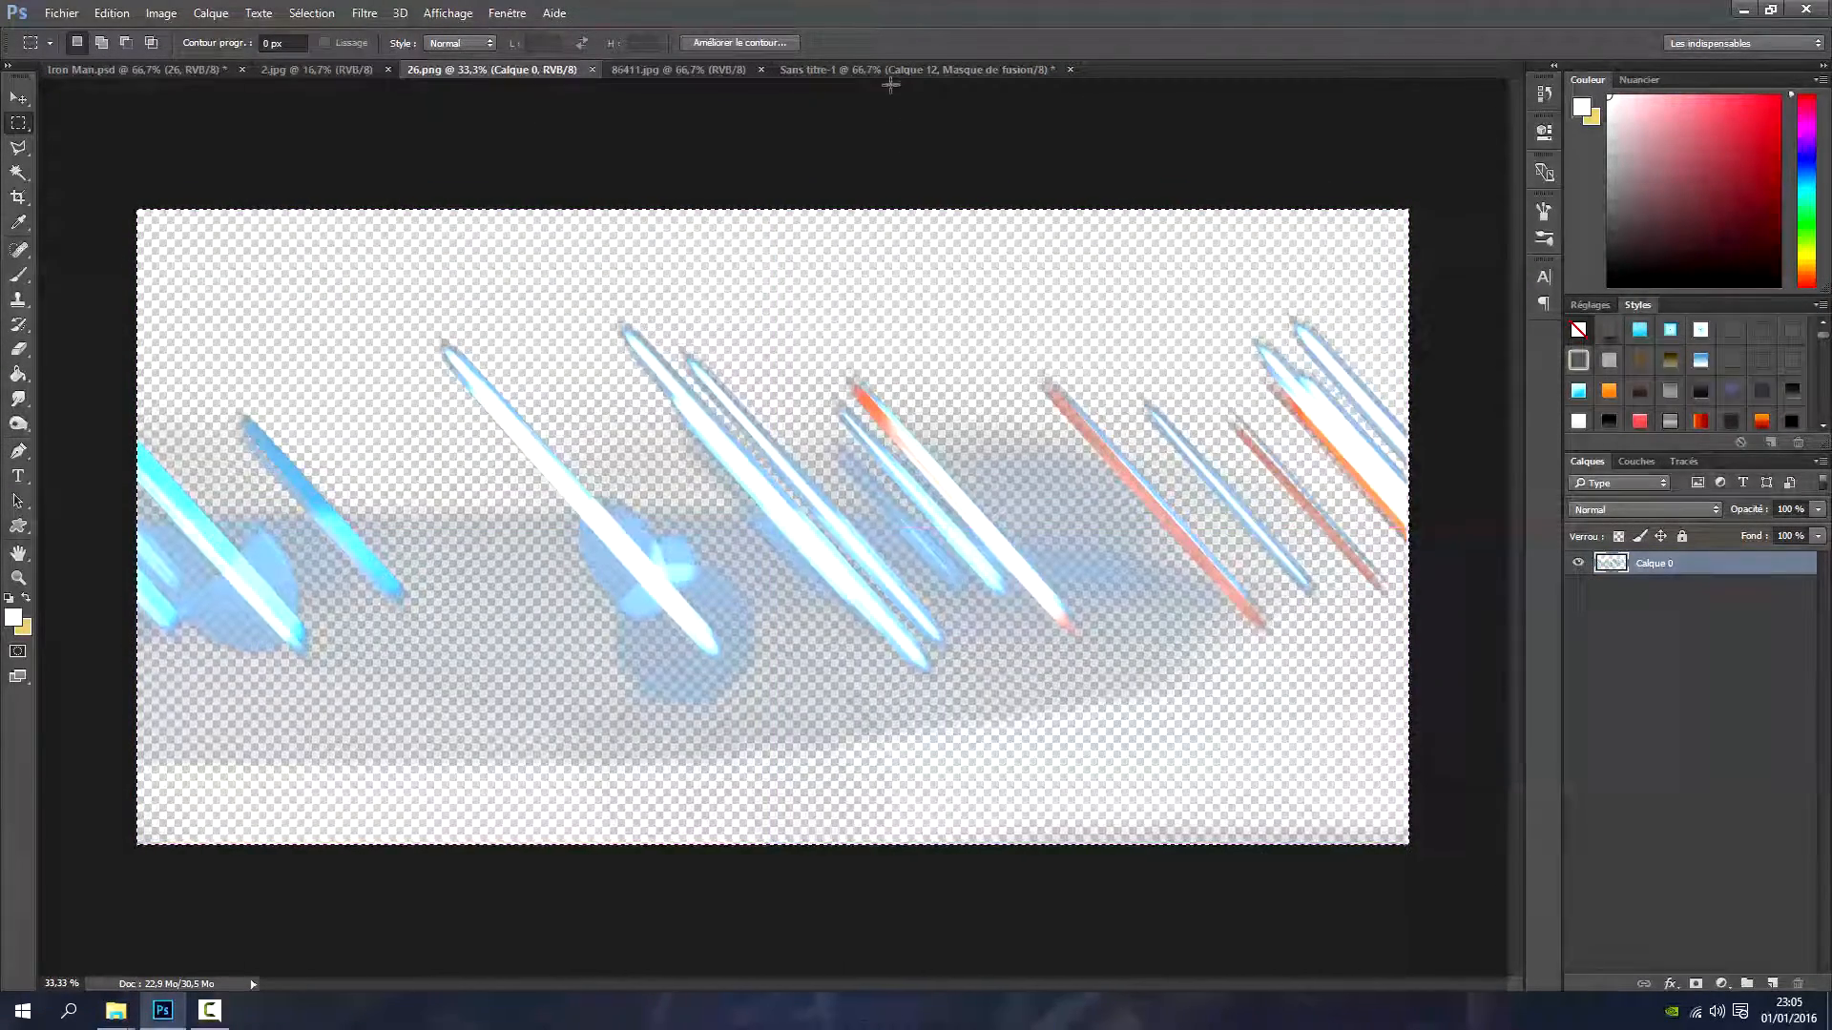
left_click(890, 71)
key("ctrl+v")
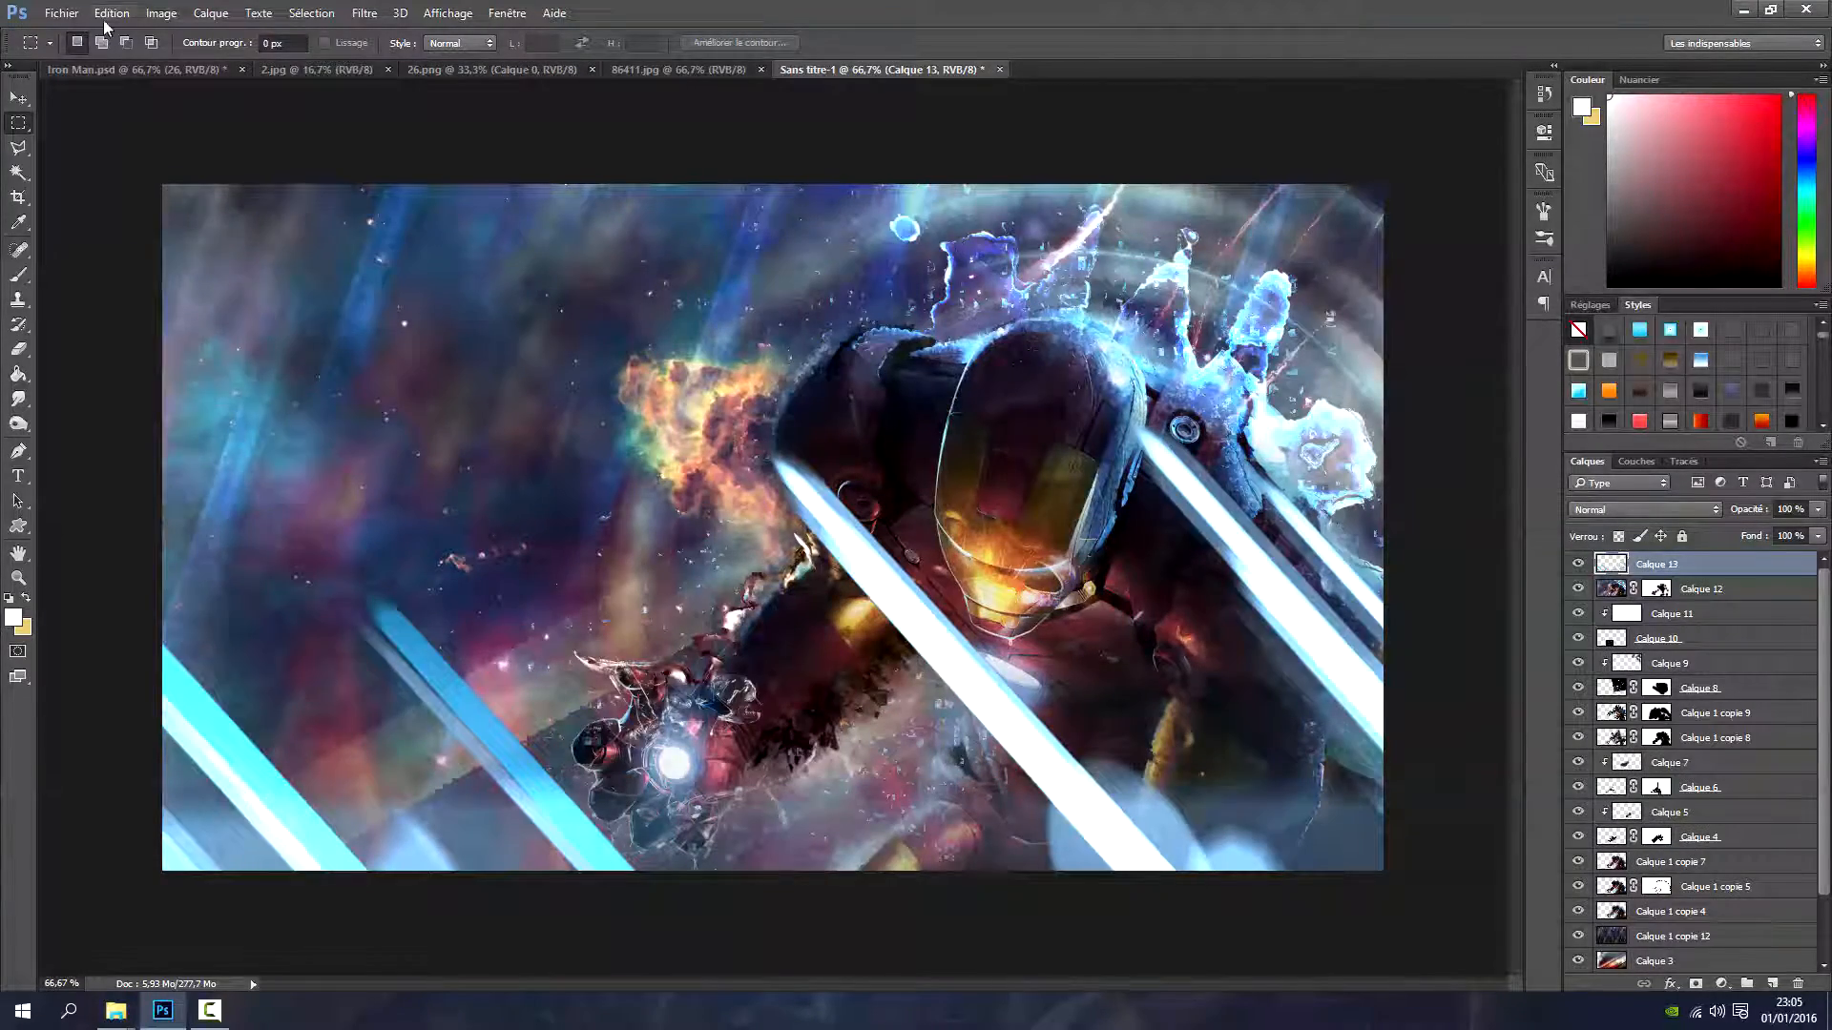
Scale down and rotate the light streaks so they slant across the empty background beside the figure's hand
left_click(109, 15)
left_click(205, 397)
left_click_drag(129, 243, 1032, 651)
left_click_drag(1159, 776, 263, 442)
left_click_drag(668, 256, 874, 212)
left_click_drag(622, 229, 554, 367)
left_click_drag(280, 124, 1008, 718)
left_click_drag(957, 975, 247, 320)
left_click_drag(1155, 325, 1107, 877)
left_click_drag(646, 711, 541, 693)
left_click_drag(767, 797, 801, 938)
left_click_drag(556, 763, 543, 800)
left_click(890, 43)
Blur the light streaks with Flou directionnel at 71° and 1125 pixels, and set their blend mode to Incrustation
left_click(371, 15)
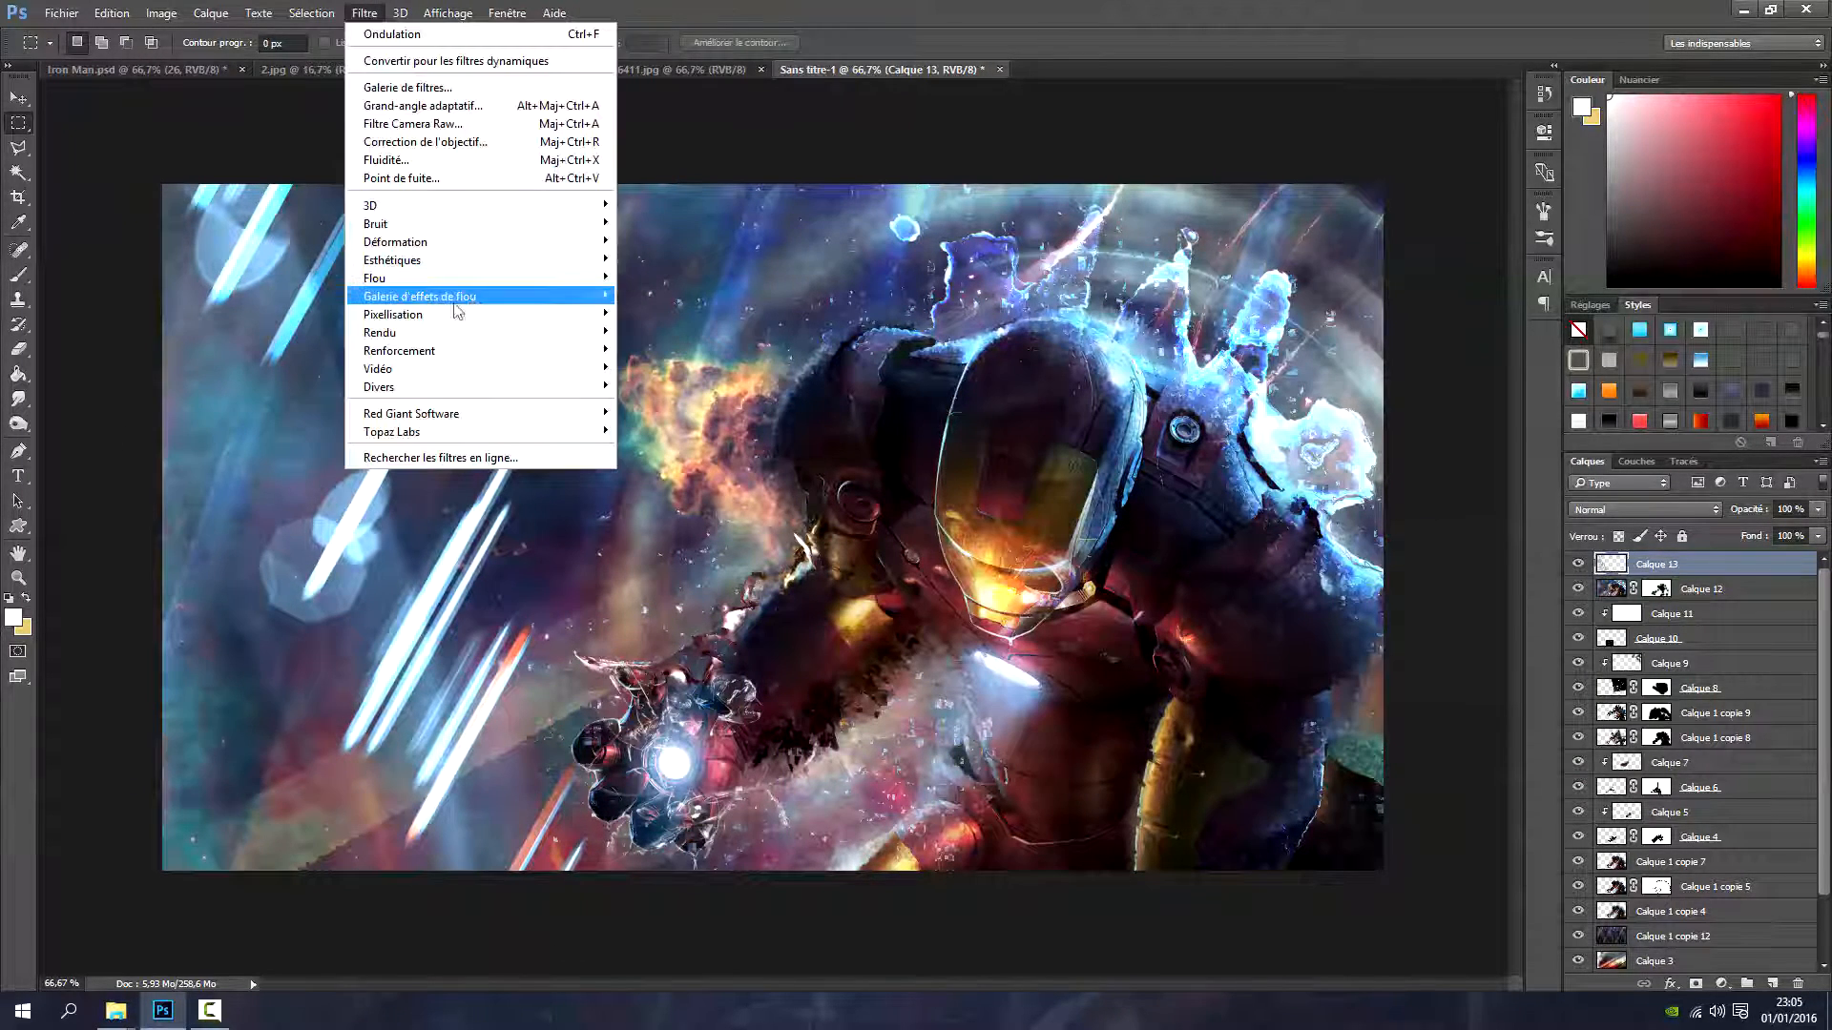
mouse_move(572, 278)
left_click(691, 355)
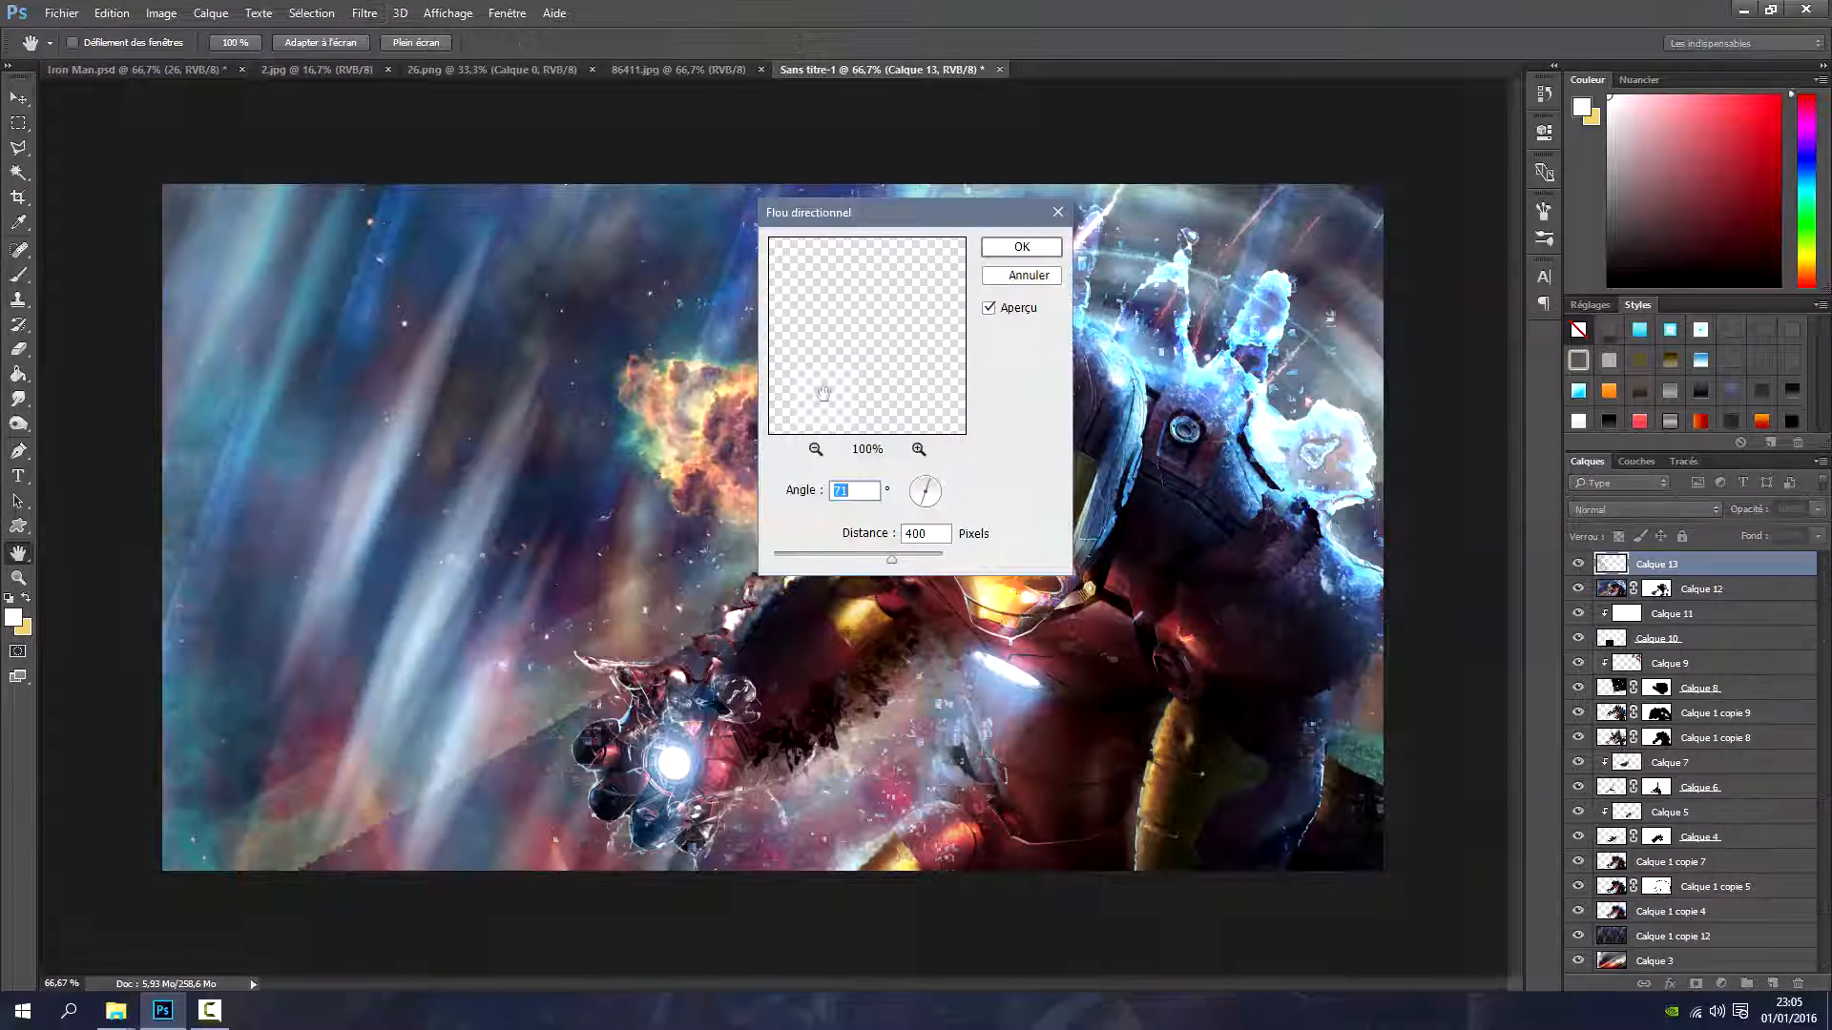
left_click(909, 563)
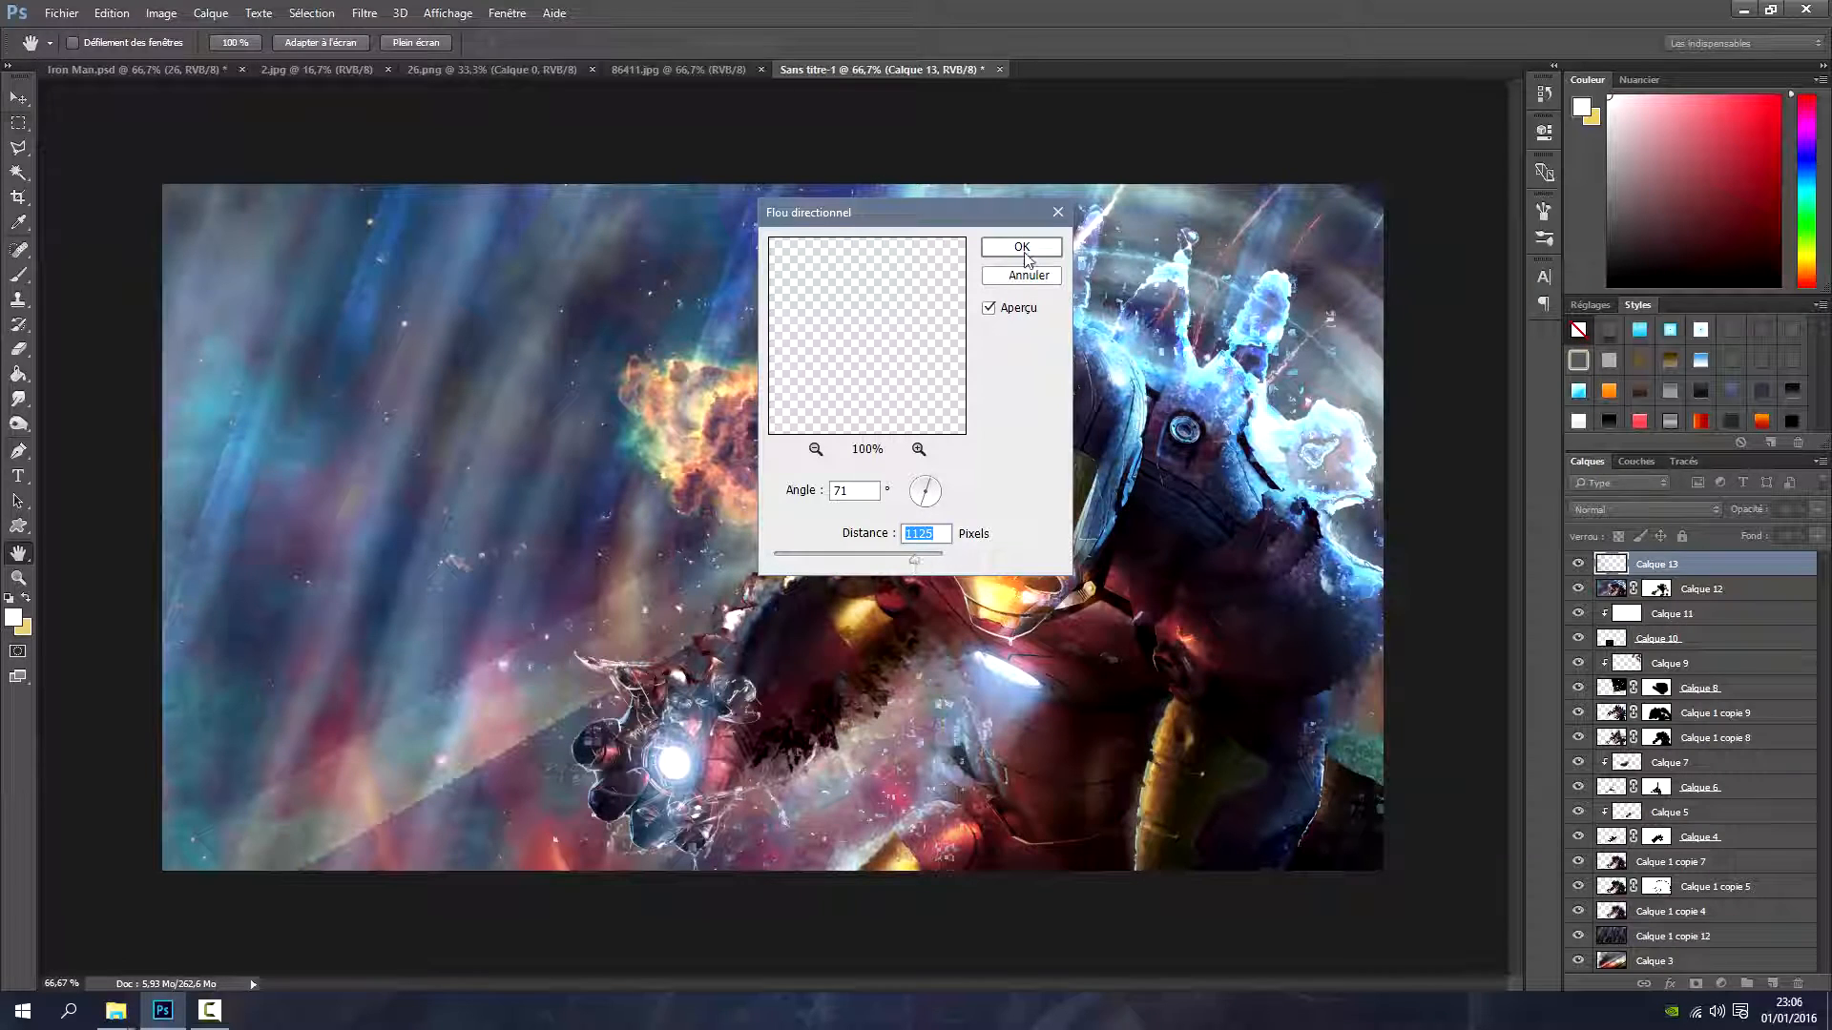
left_click(1023, 250)
left_click(1604, 514)
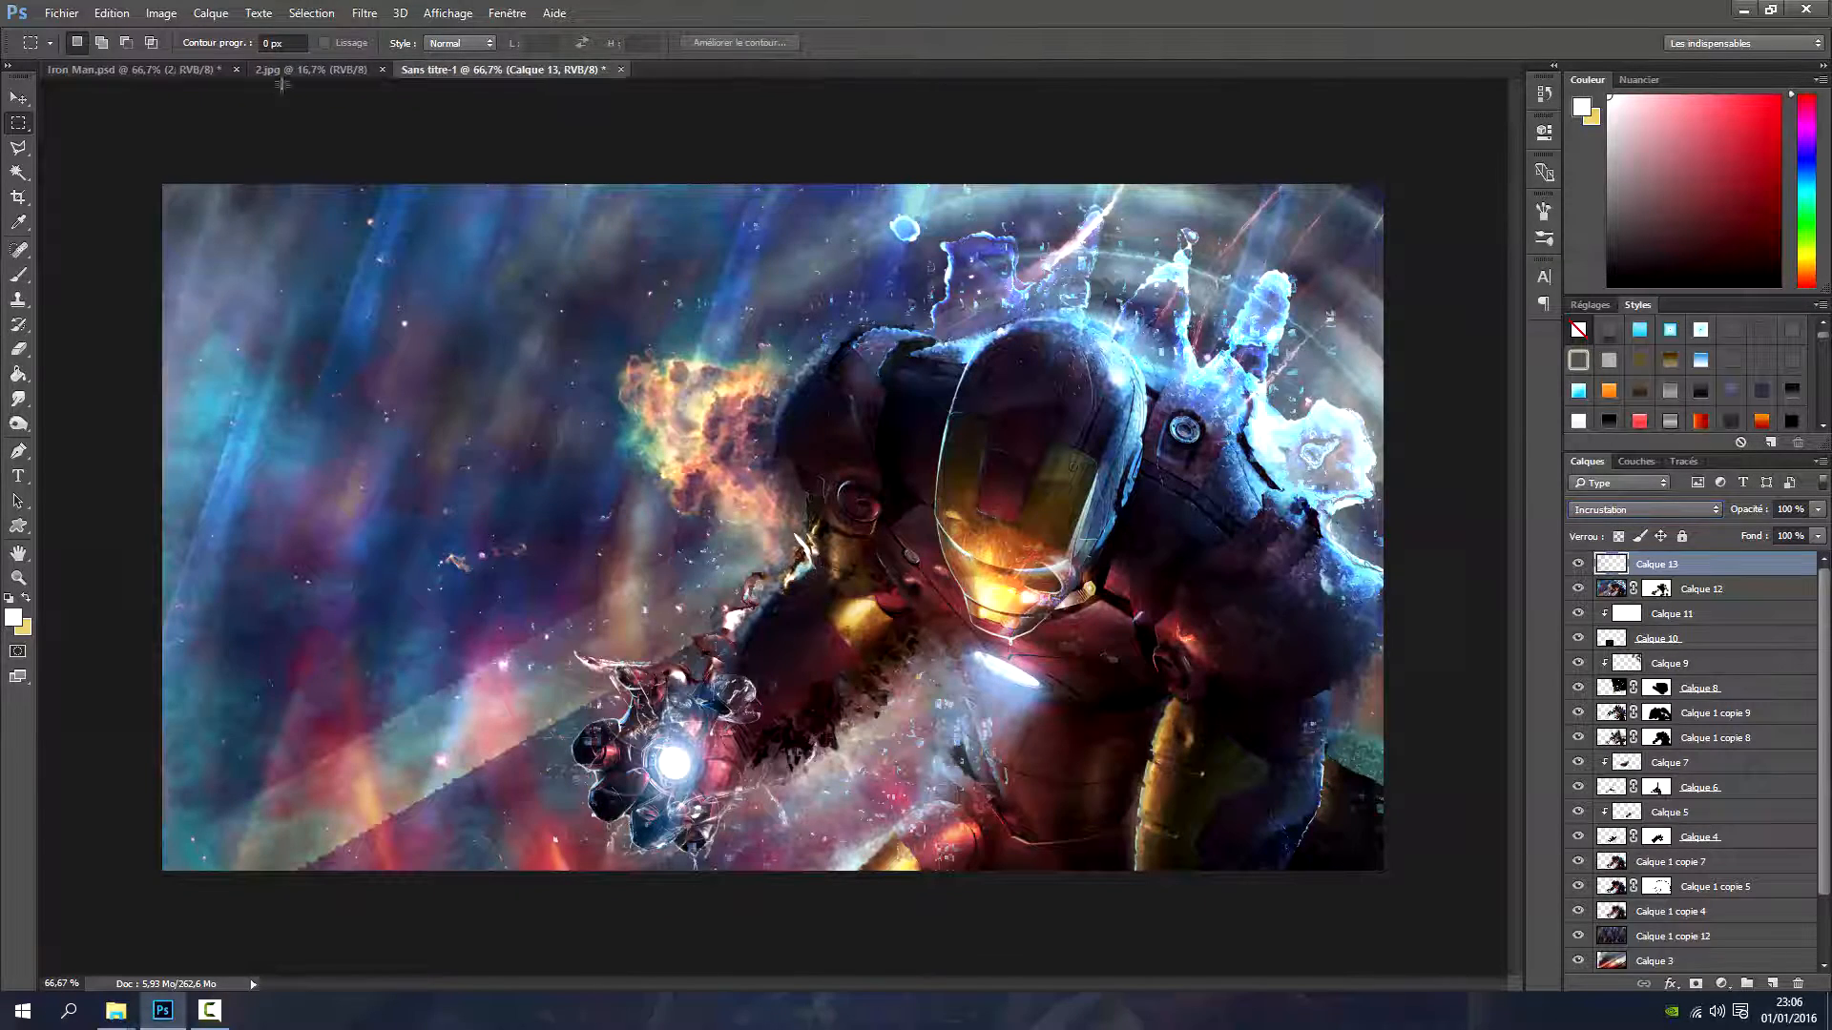
Copy the whole 2.jpg snow image and paste it into the wallpaper as a new layer
left_click(284, 72)
key("ctrl+a")
left_click_drag(530, 267, 511, 308)
Scale the snow image down to cover the canvas and set its blend mode to Eclaircir
left_click(91, 11)
left_click(283, 387)
left_click_drag(164, 186, 434, 448)
left_click_drag(61, 157, 481, 451)
left_click_drag(653, 669, 341, 293)
left_click_drag(81, 119, 175, 214)
left_click_drag(285, 330, 267, 303)
left_click(890, 43)
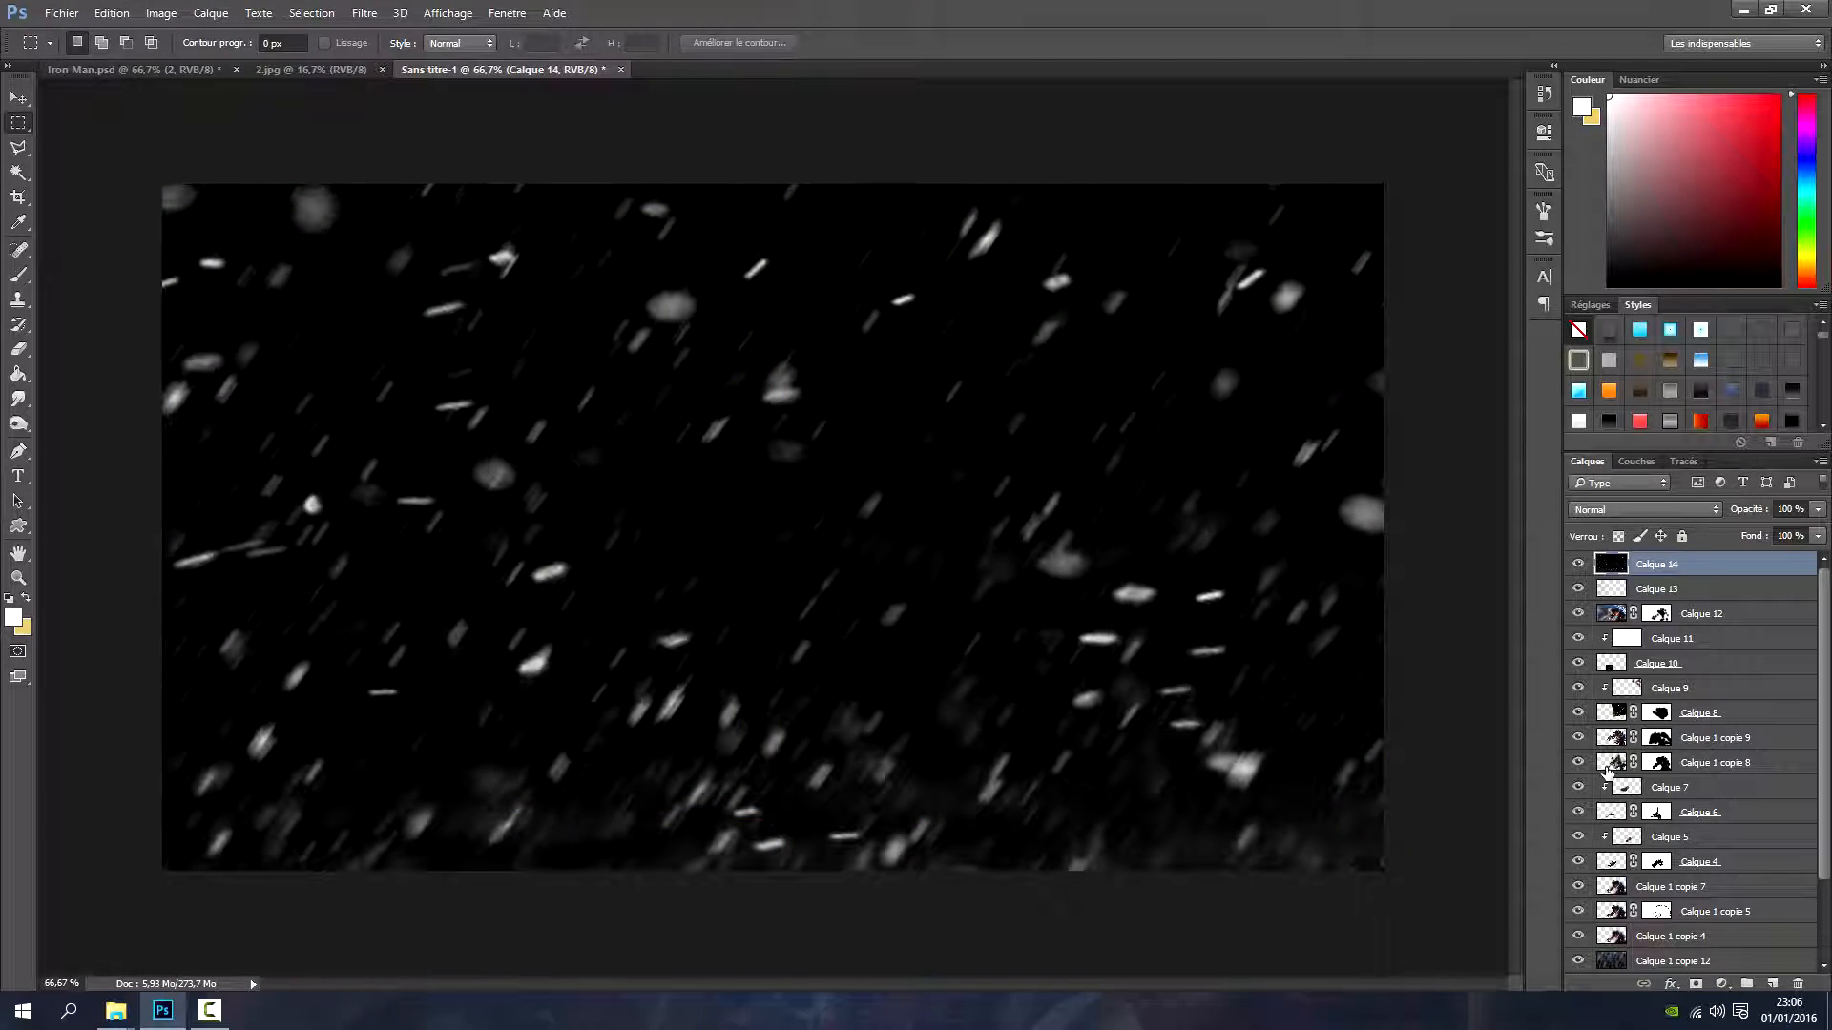
left_click(1583, 512)
left_click(1584, 632)
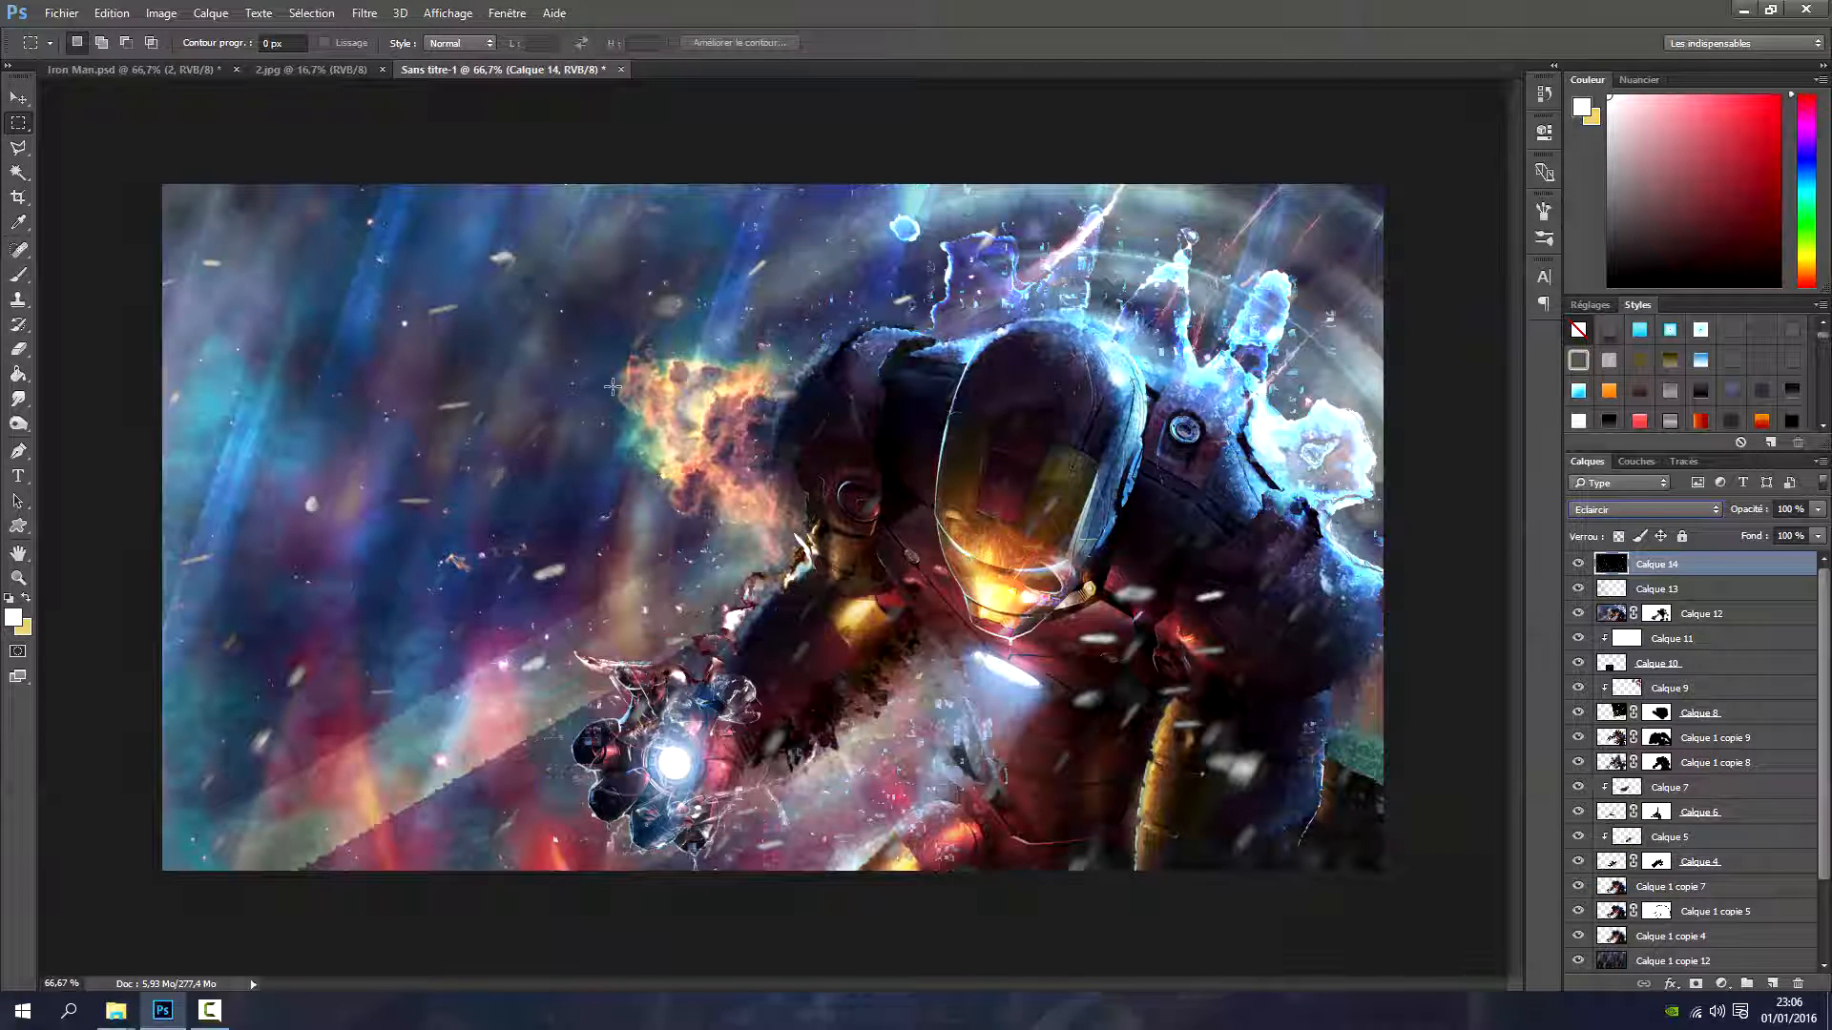
Erase the snow over the figure's helmet and mask out Calque 1 copie 9's glow on the faceplate
left_click(18, 349)
mouse_move(1047, 474)
left_mouse_down()
mouse_move(1020, 551)
mouse_move(977, 565)
mouse_move(1139, 627)
mouse_move(1160, 595)
mouse_move(952, 527)
mouse_move(1089, 566)
mouse_move(1091, 584)
mouse_move(1174, 532)
mouse_move(1180, 614)
mouse_move(1029, 595)
mouse_move(1067, 703)
mouse_move(1108, 734)
mouse_move(1118, 698)
mouse_move(1093, 663)
left_mouse_up()
left_click(1658, 738)
left_click_drag(1002, 532, 1016, 560)
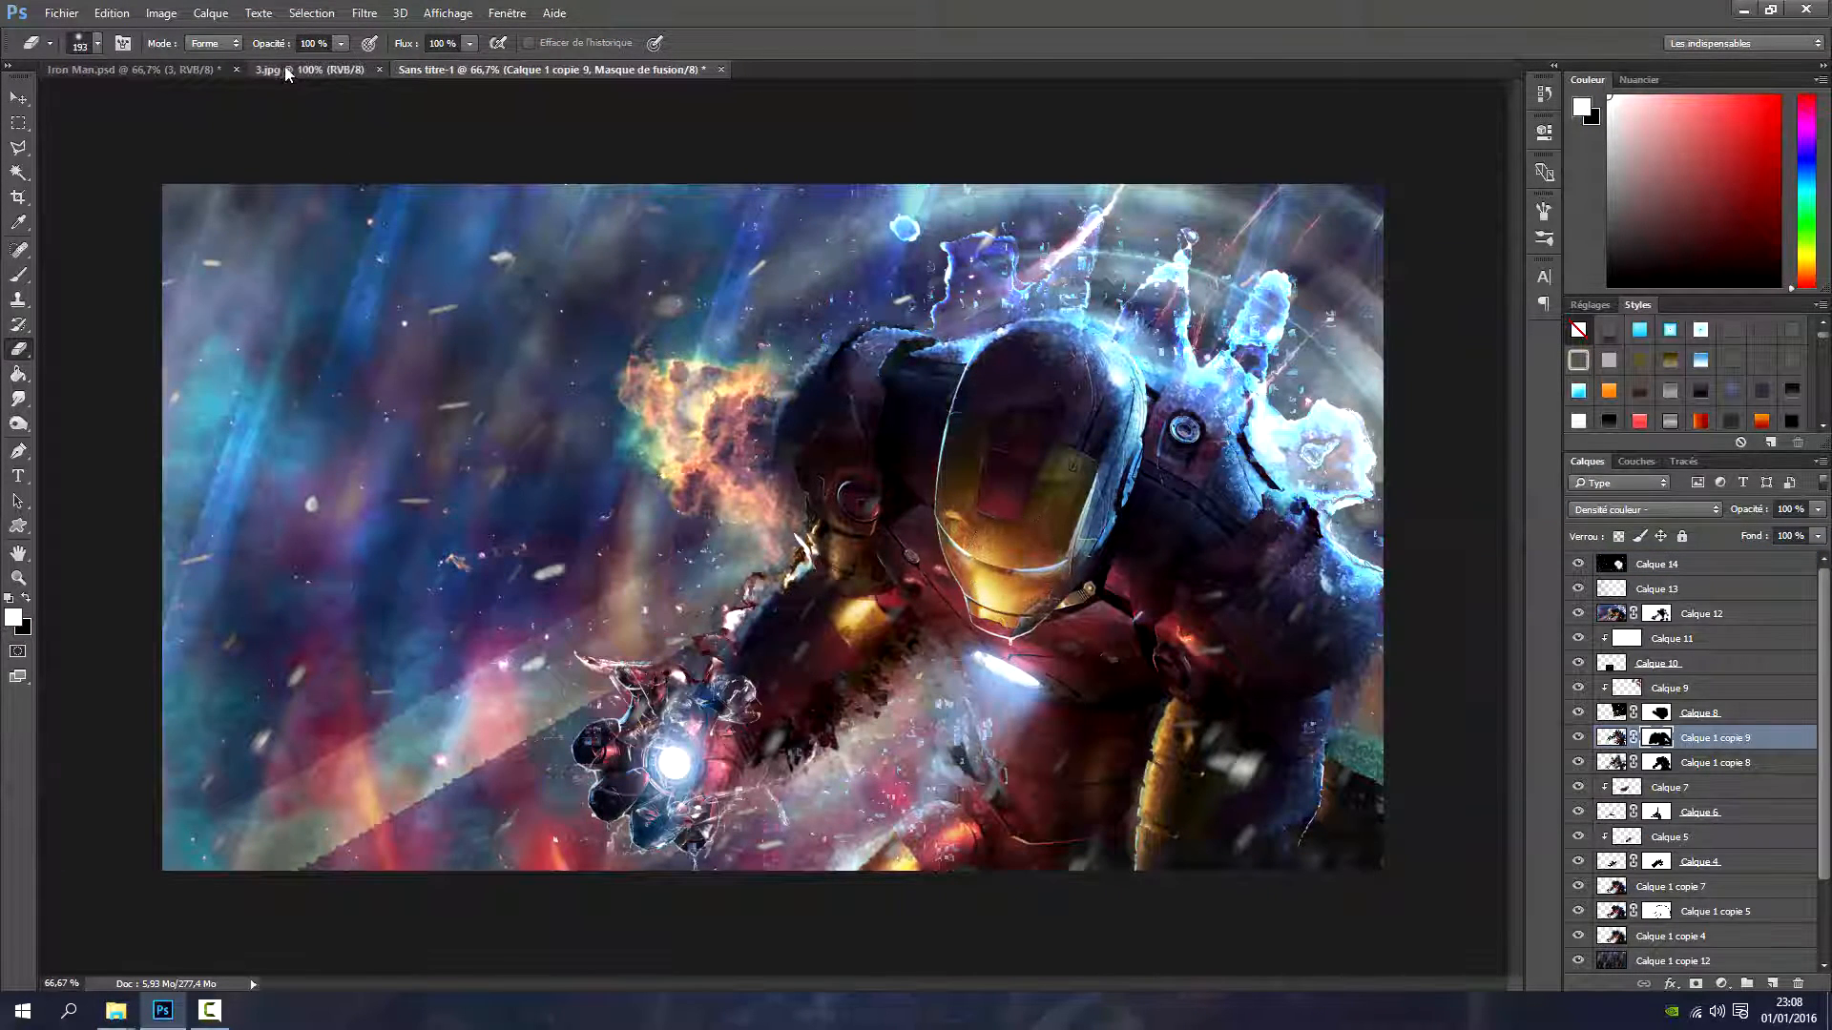
Copy the whole 3.jpg sparks image into the wallpaper and move the new layer to the top of the layer stack
left_click(305, 69)
key("m")
left_click_drag(305, 151, 1316, 914)
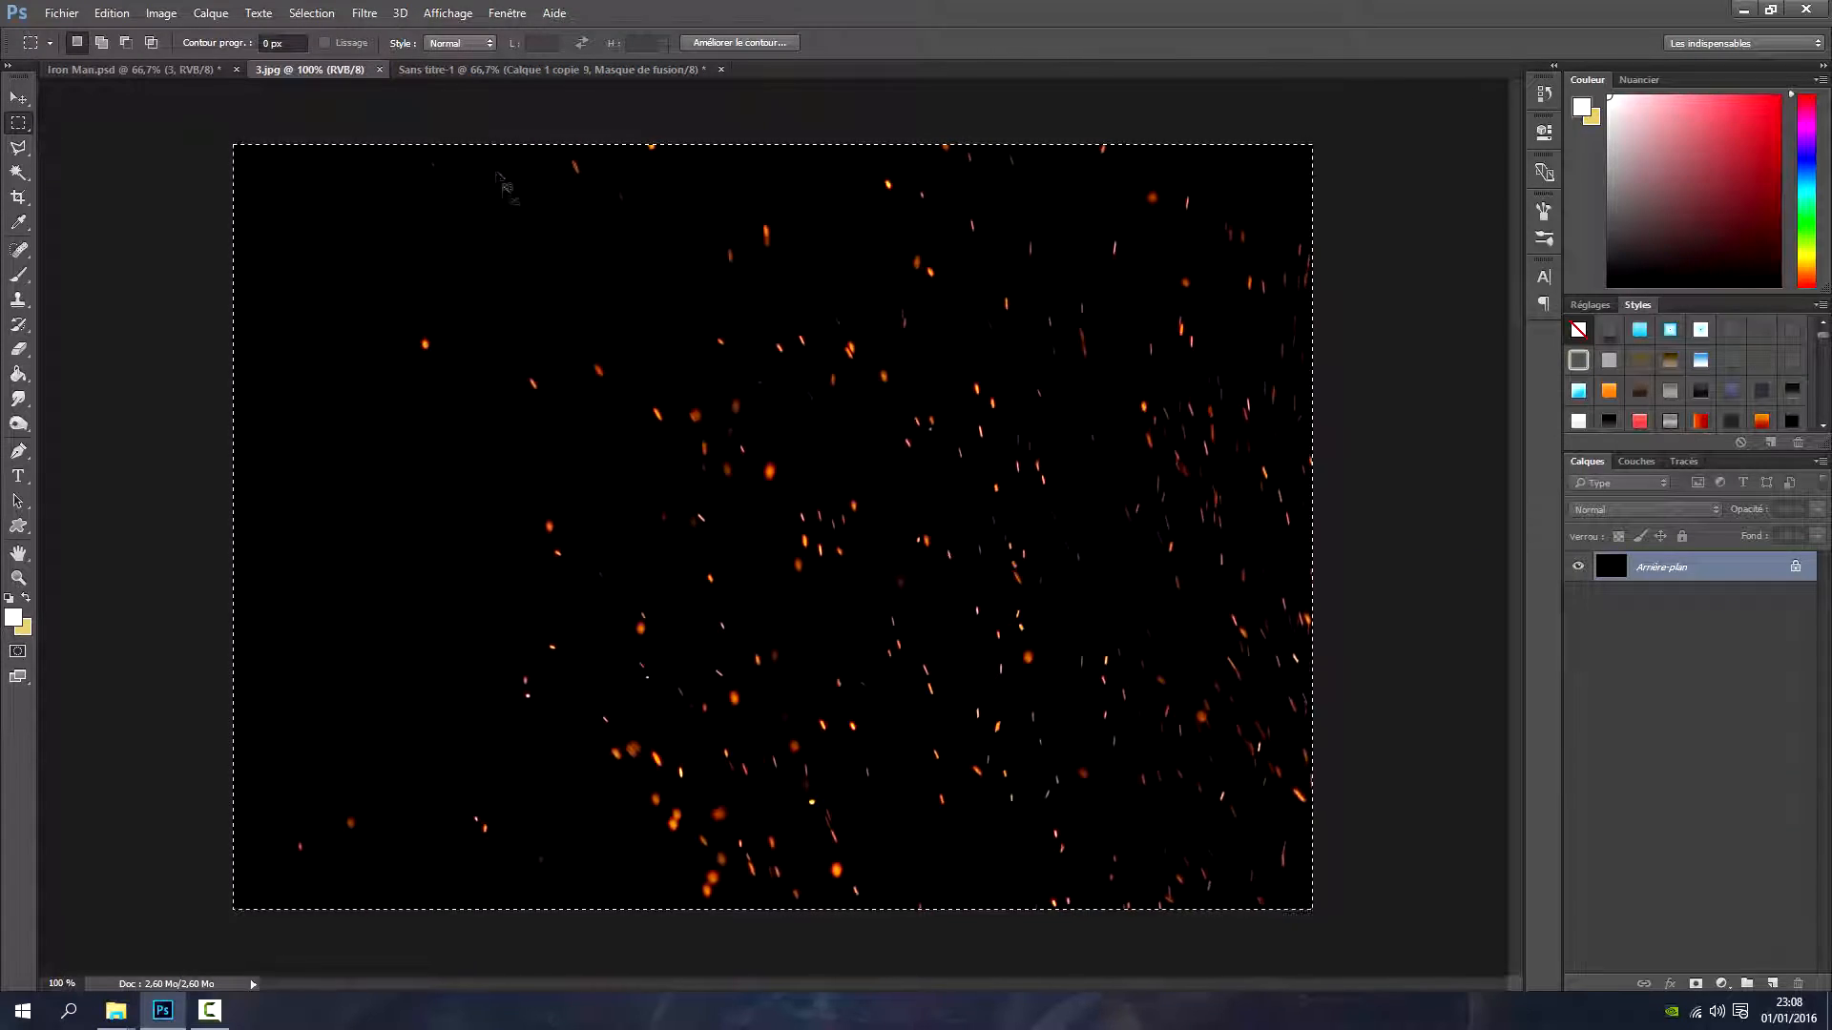
key("ctrl+c")
left_click(494, 72)
key("ctrl+v")
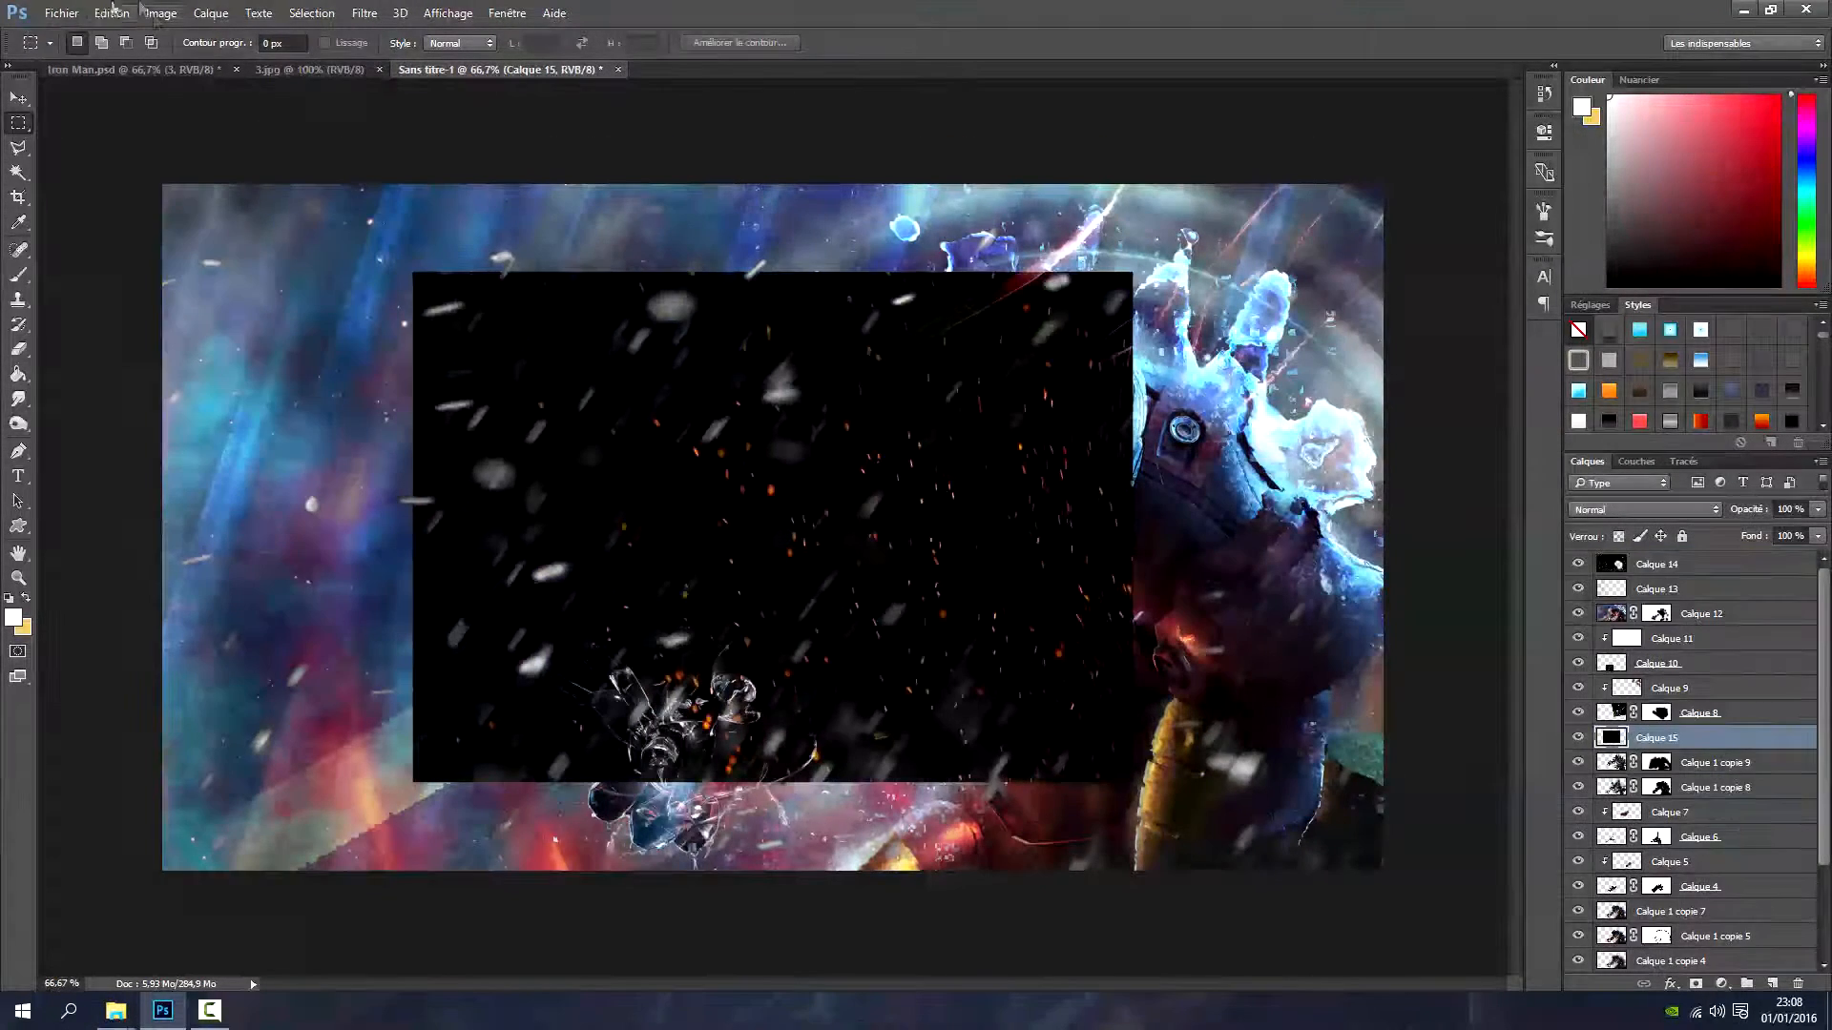
left_click(112, 15)
left_click(1713, 743)
left_click_drag(1703, 740, 1633, 566)
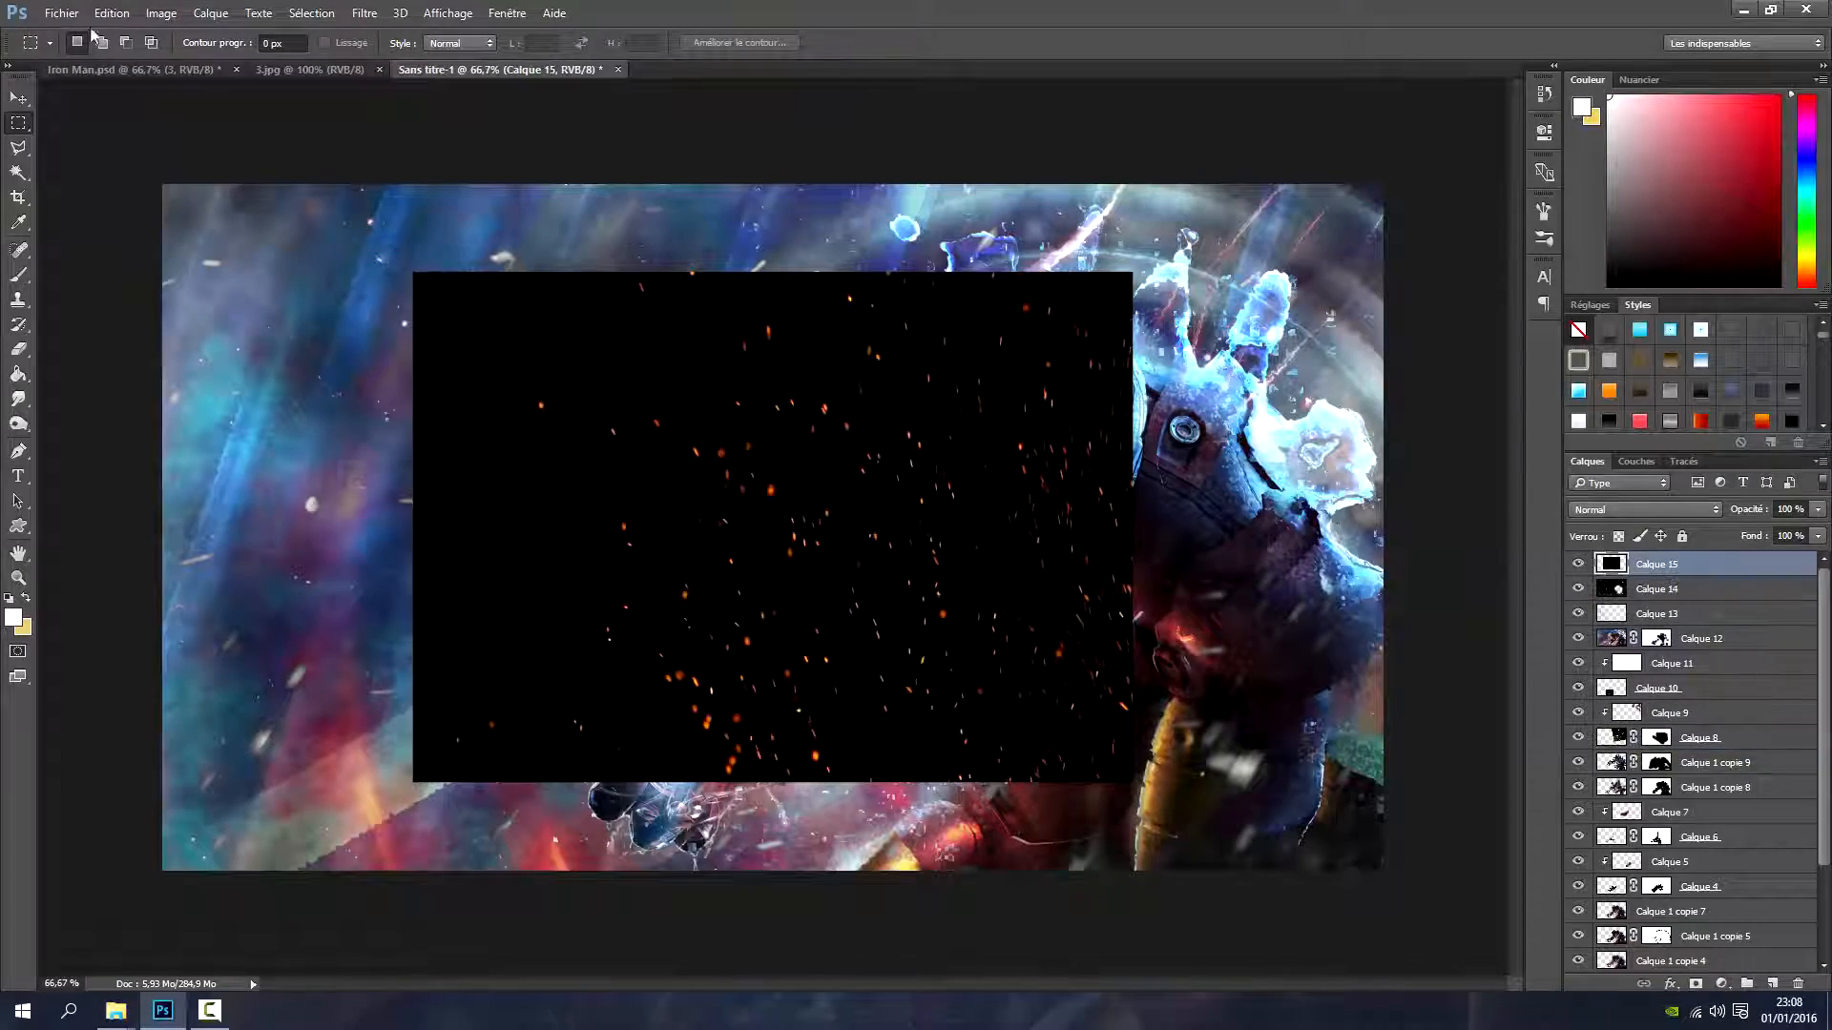
Rotate the sparks image 63.97° and place it over the background beside the figure's hand
left_click(112, 13)
left_click(191, 383)
left_click_drag(1212, 442, 1087, 945)
left_click_drag(874, 730, 416, 838)
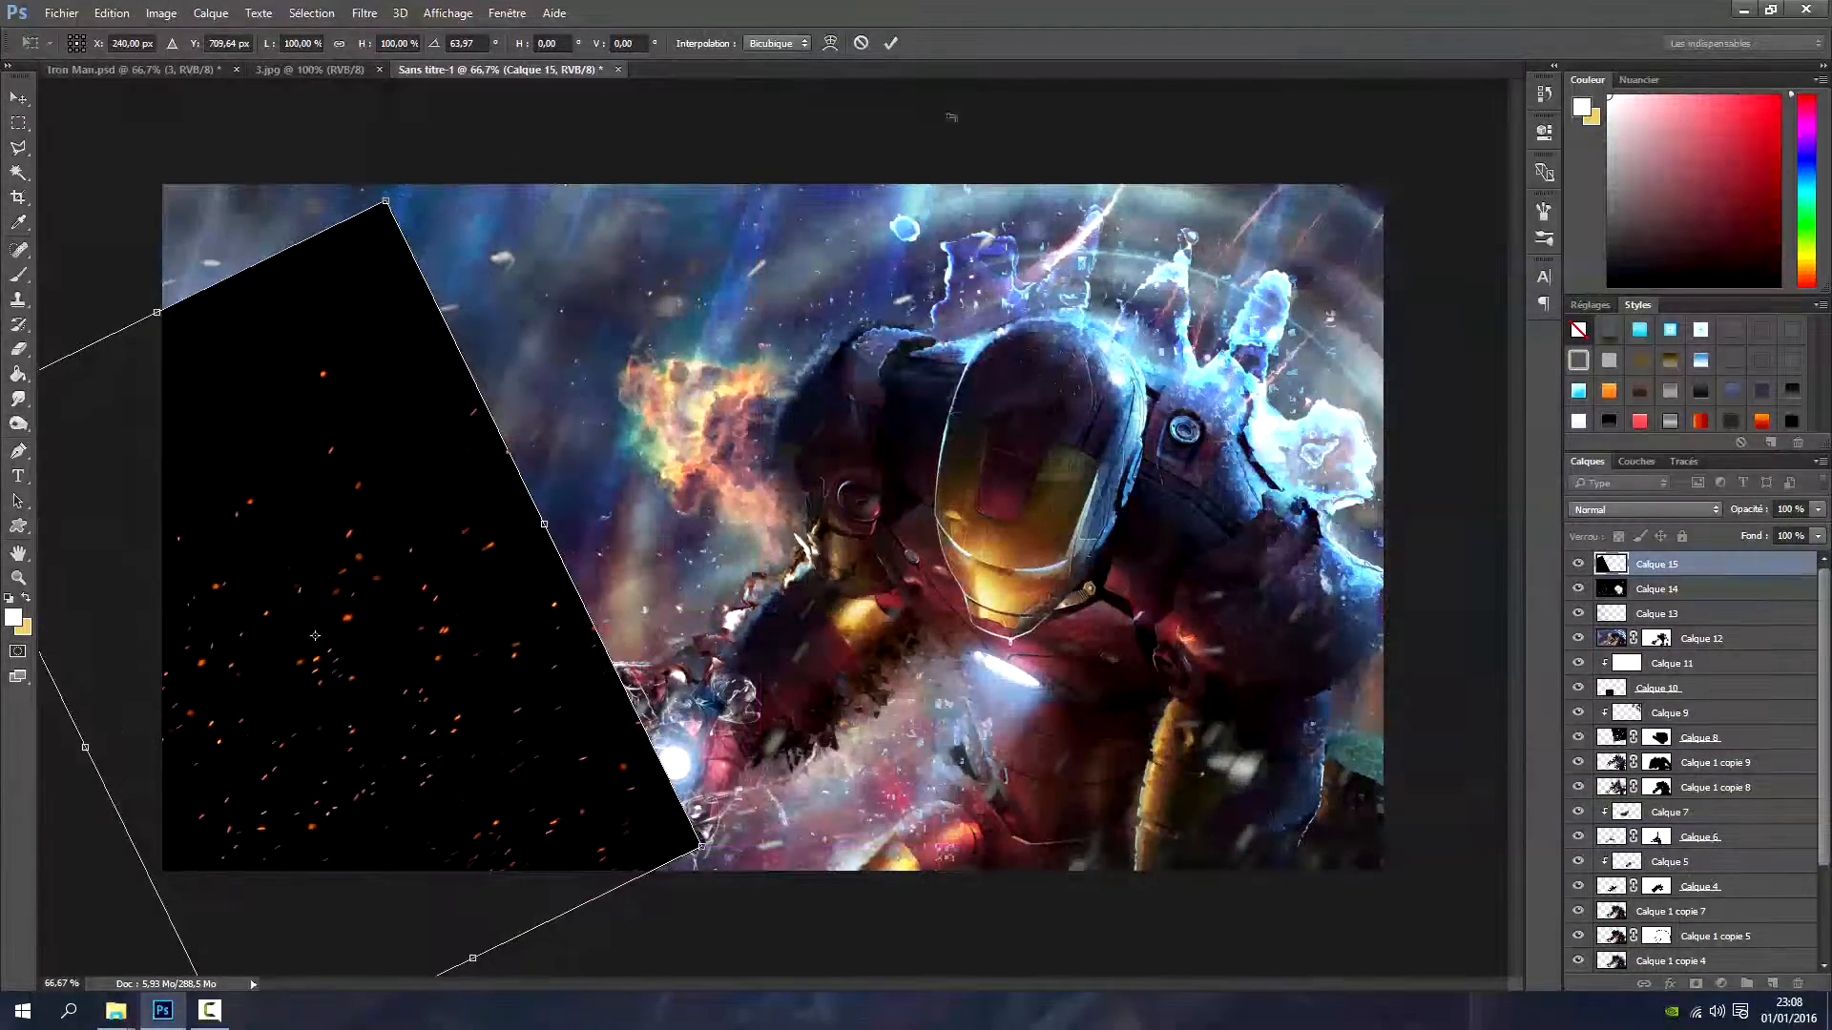
left_click(893, 43)
Set the sparks layer's blend mode to Superposition and erase the unwanted sparks near the figure
left_click(1644, 509)
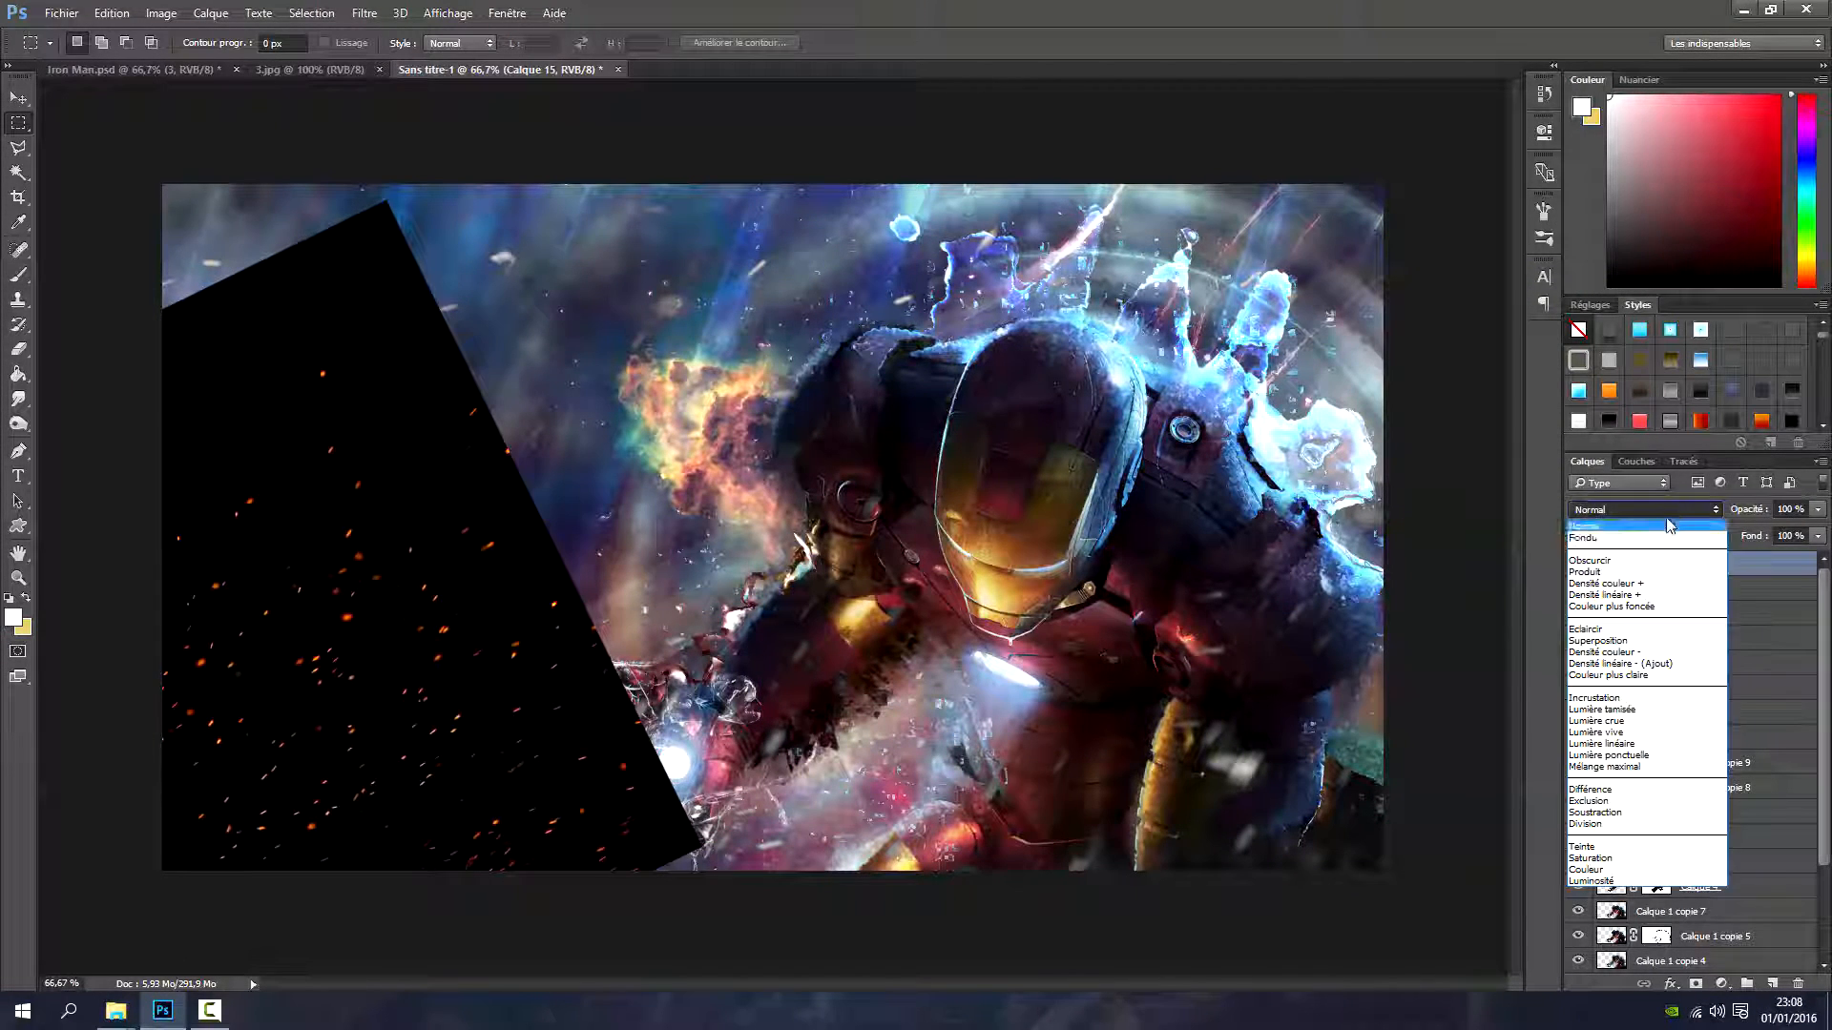
left_click(1622, 647)
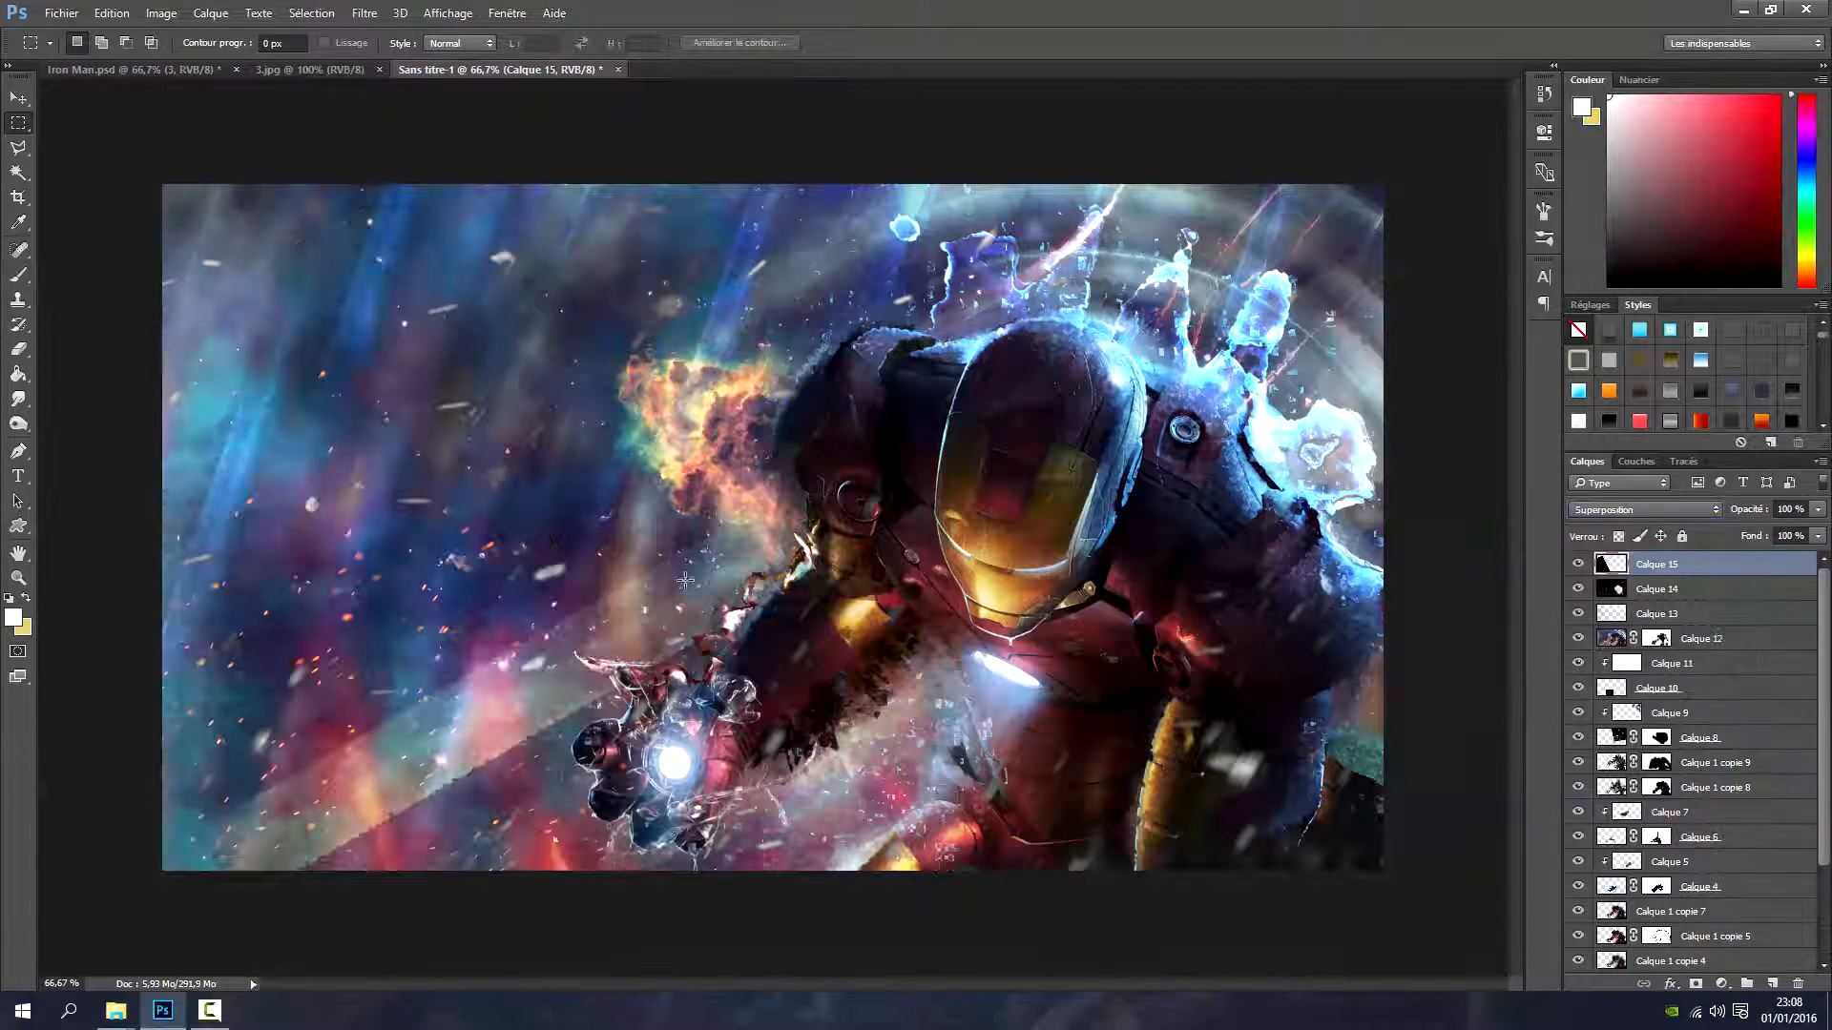
left_click(18, 349)
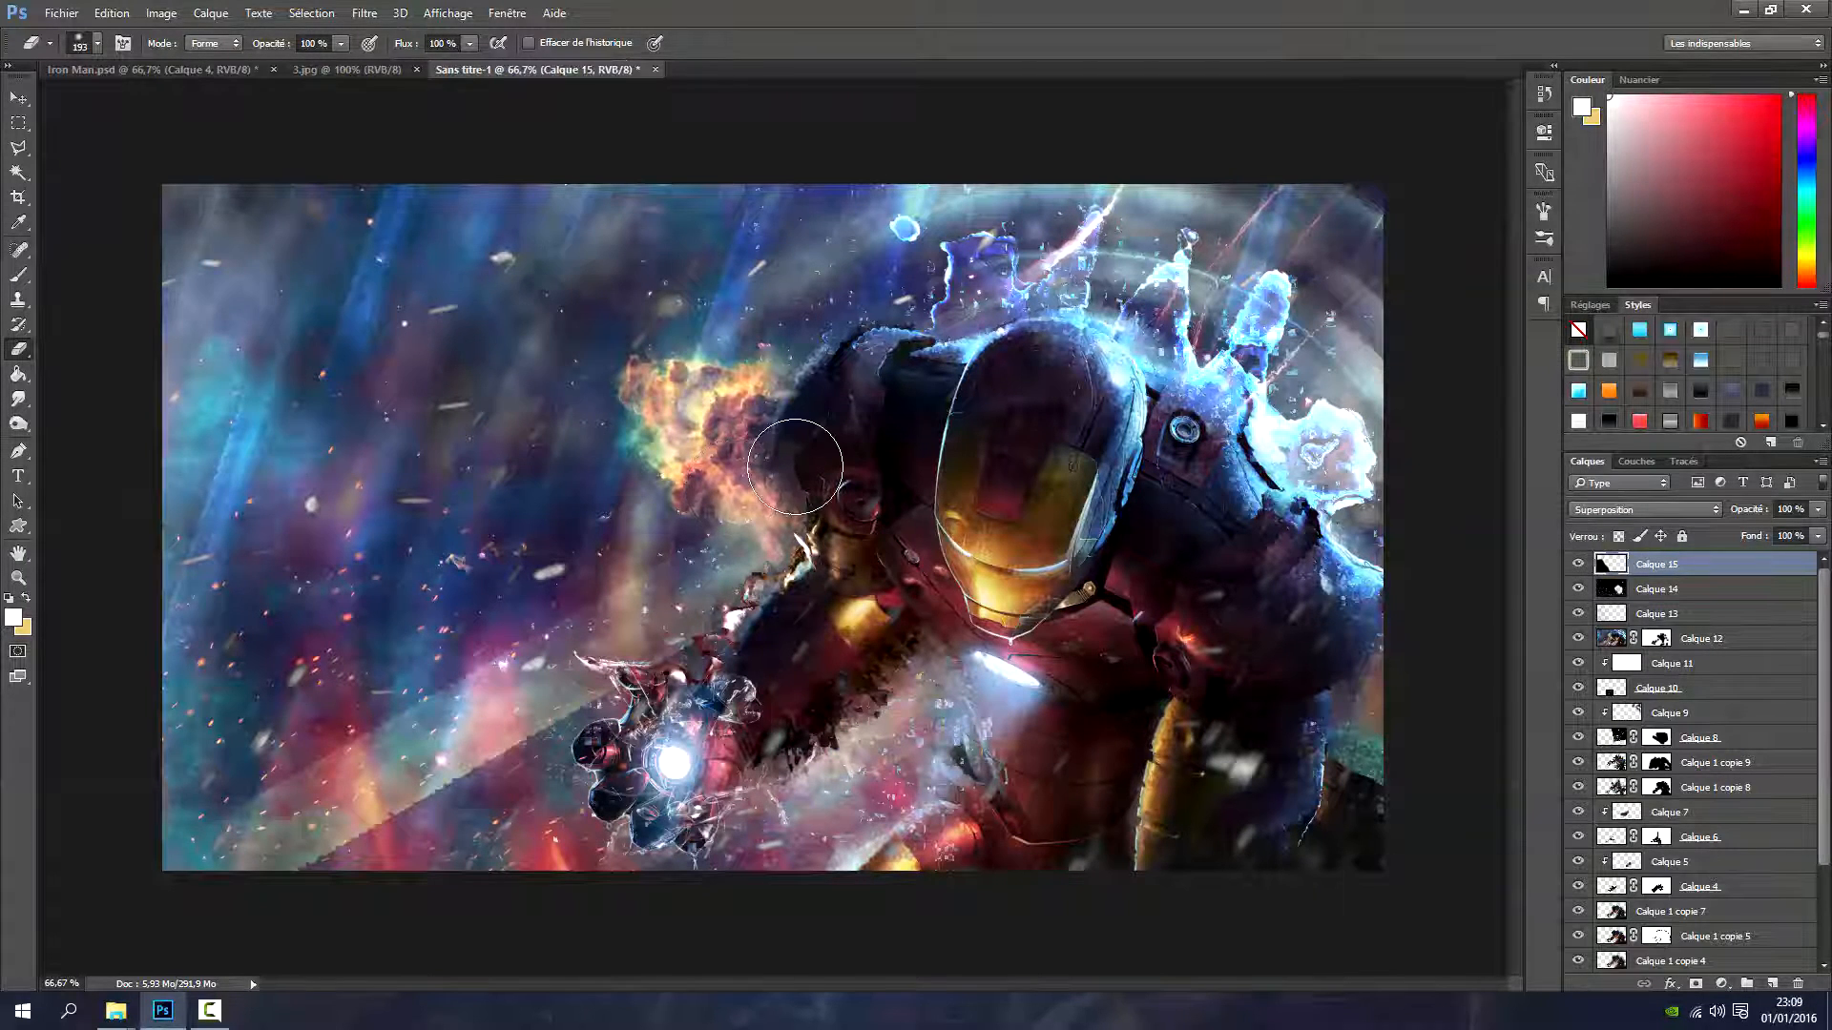
left_click(361, 15)
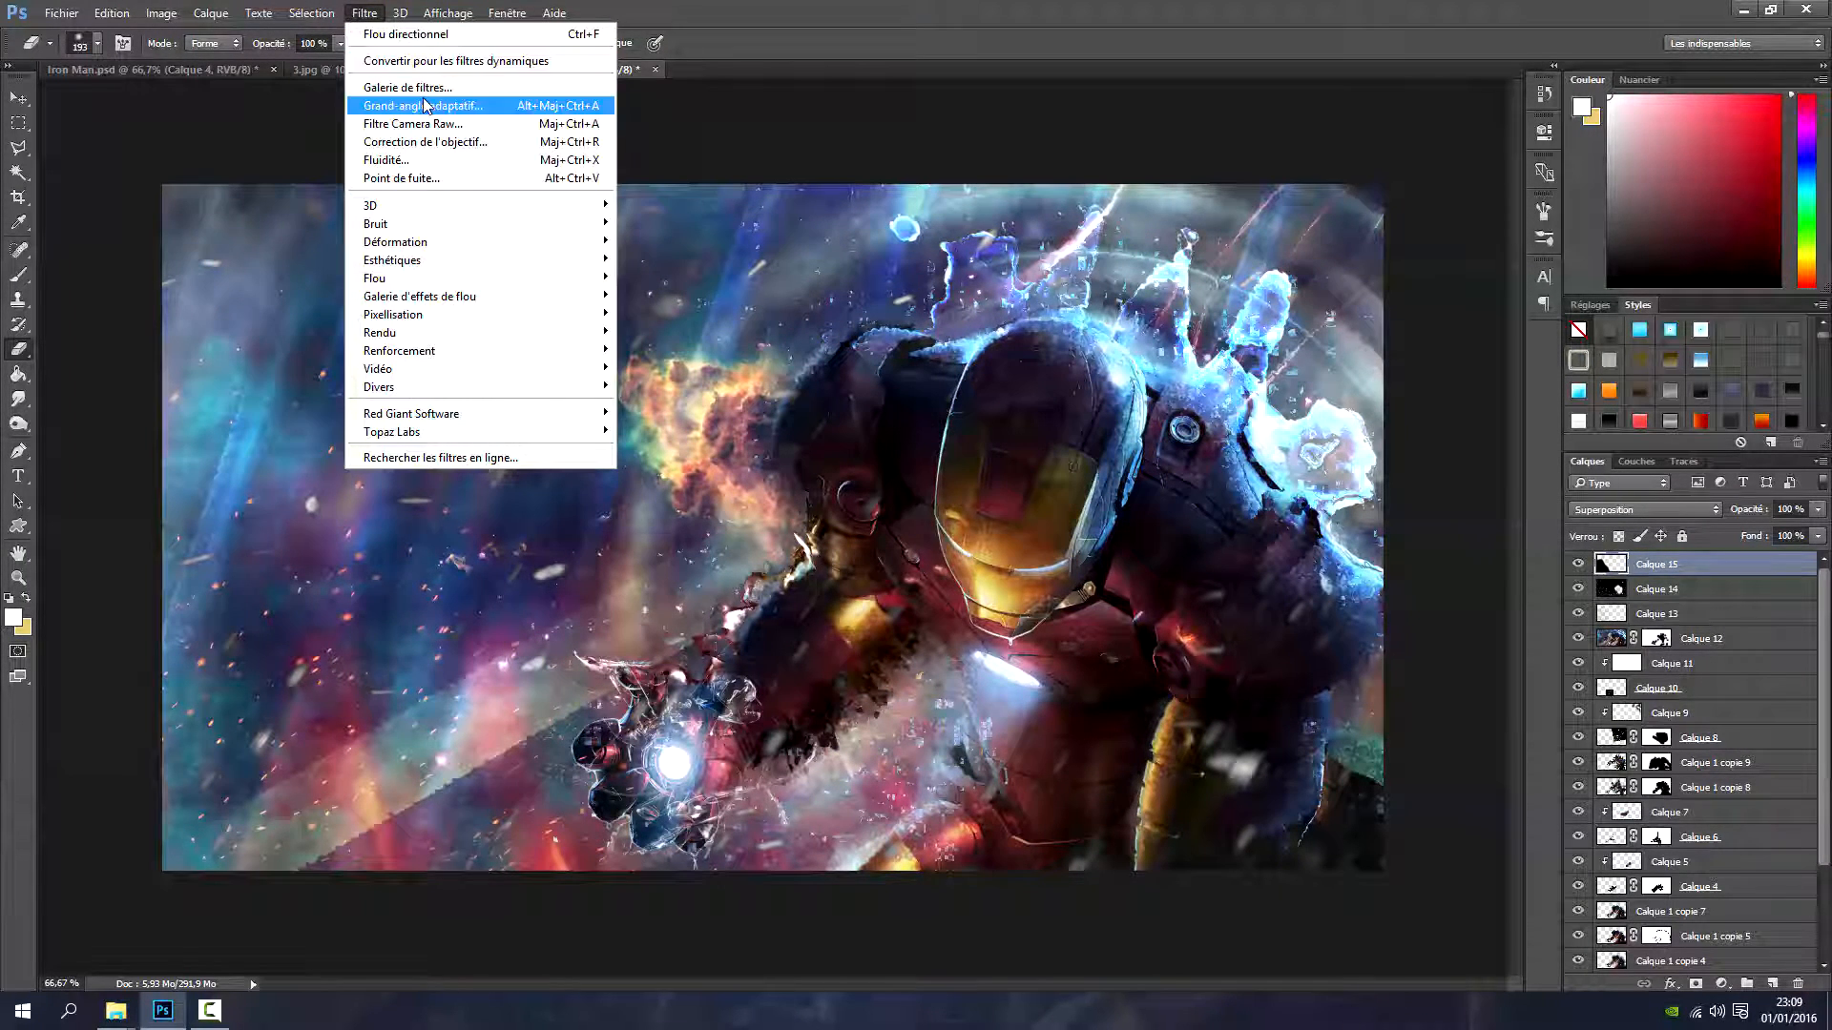
key("Escape")
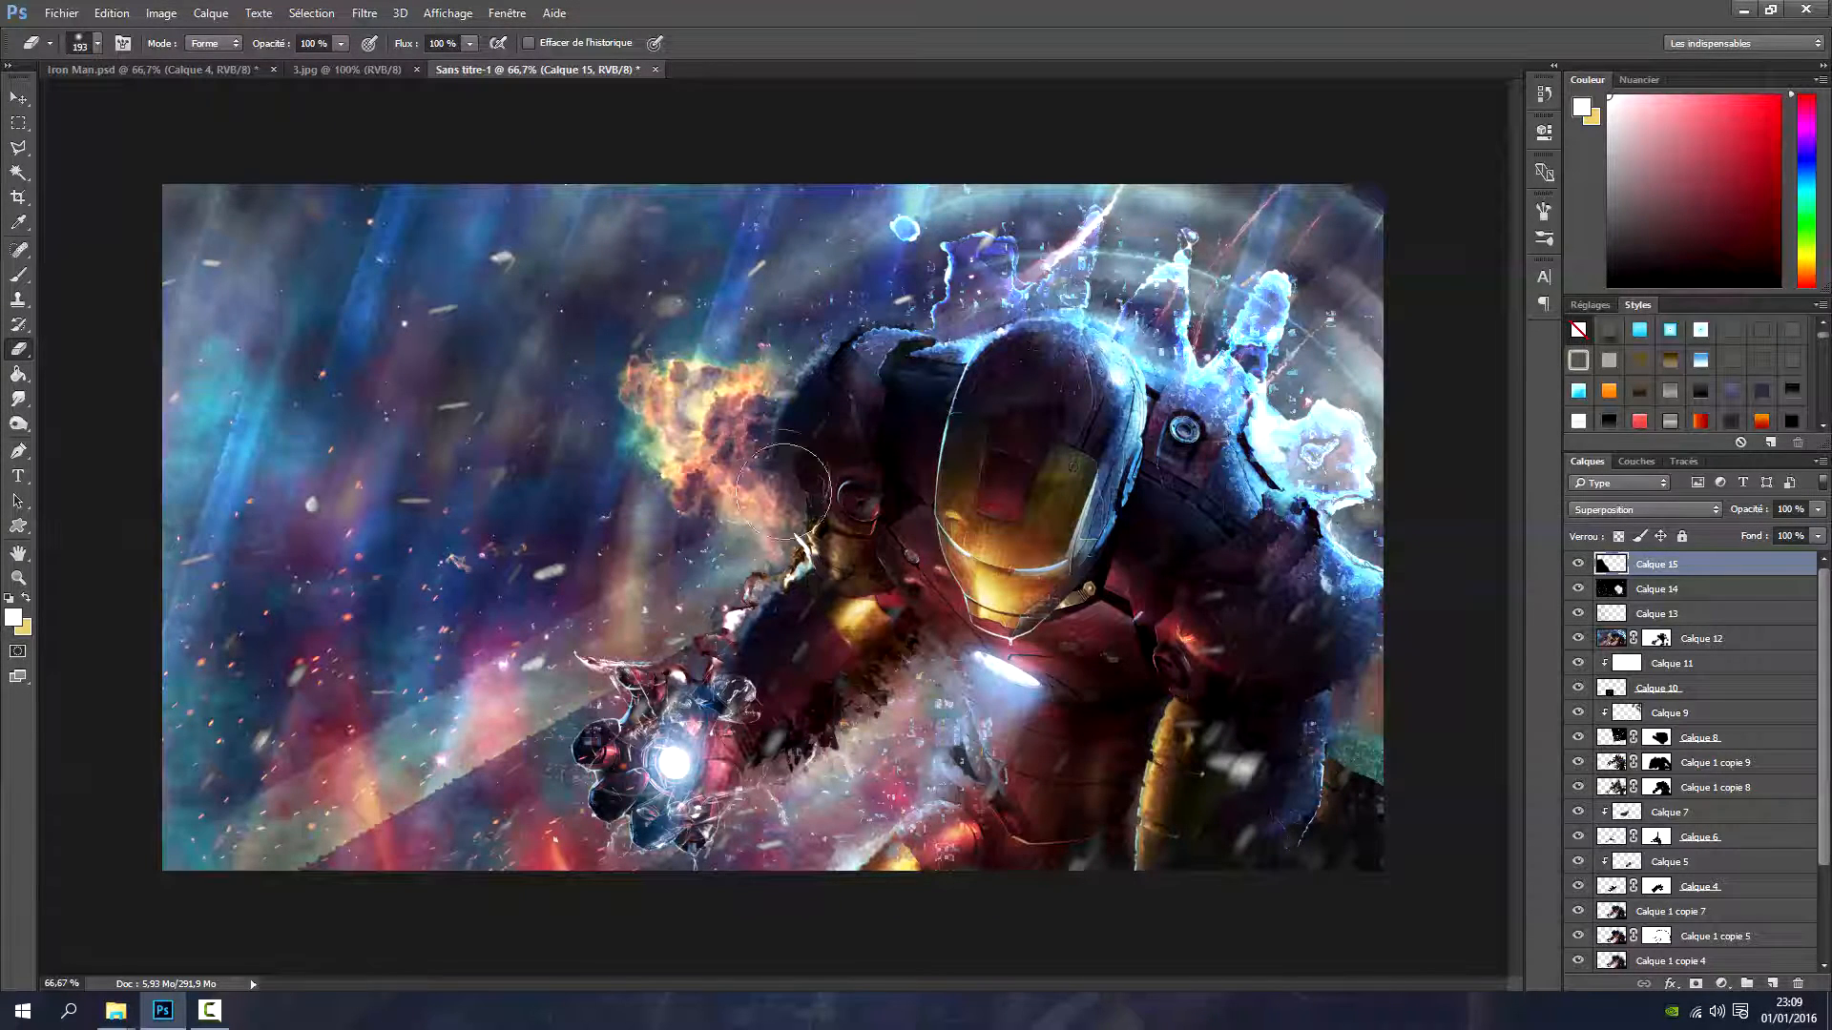
left_click(364, 13)
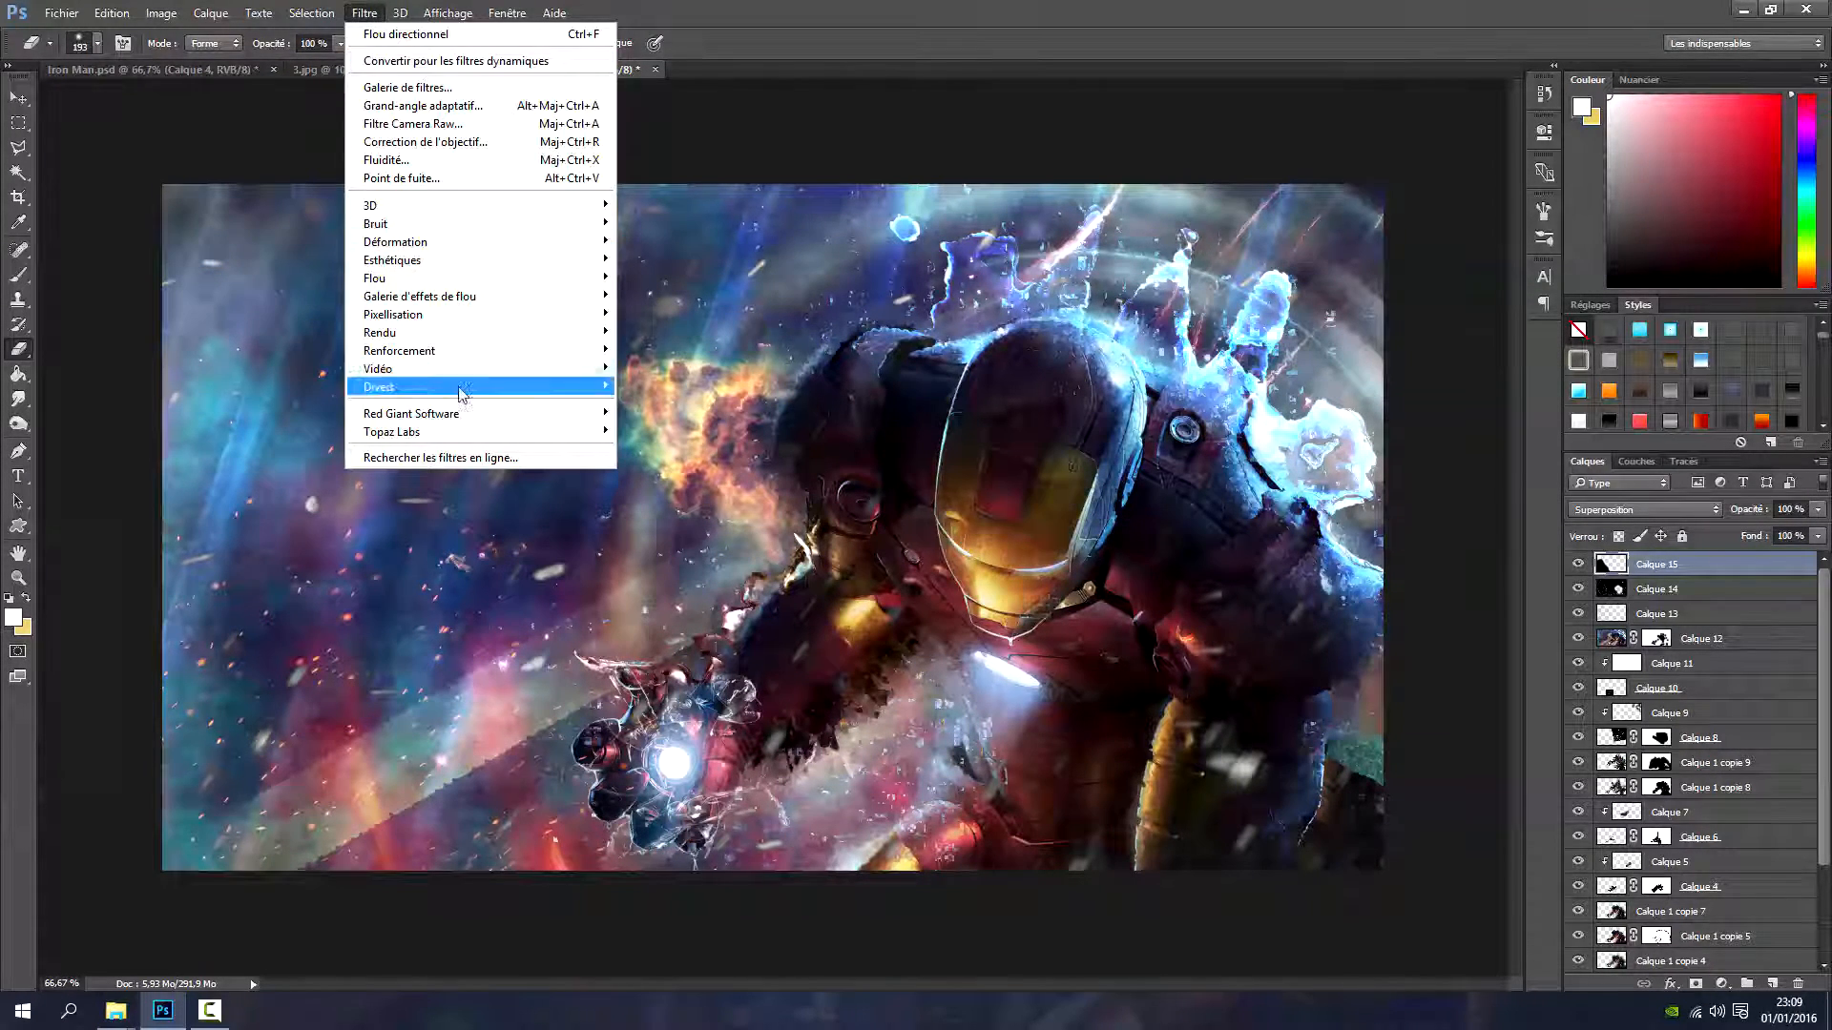
mouse_move(513, 420)
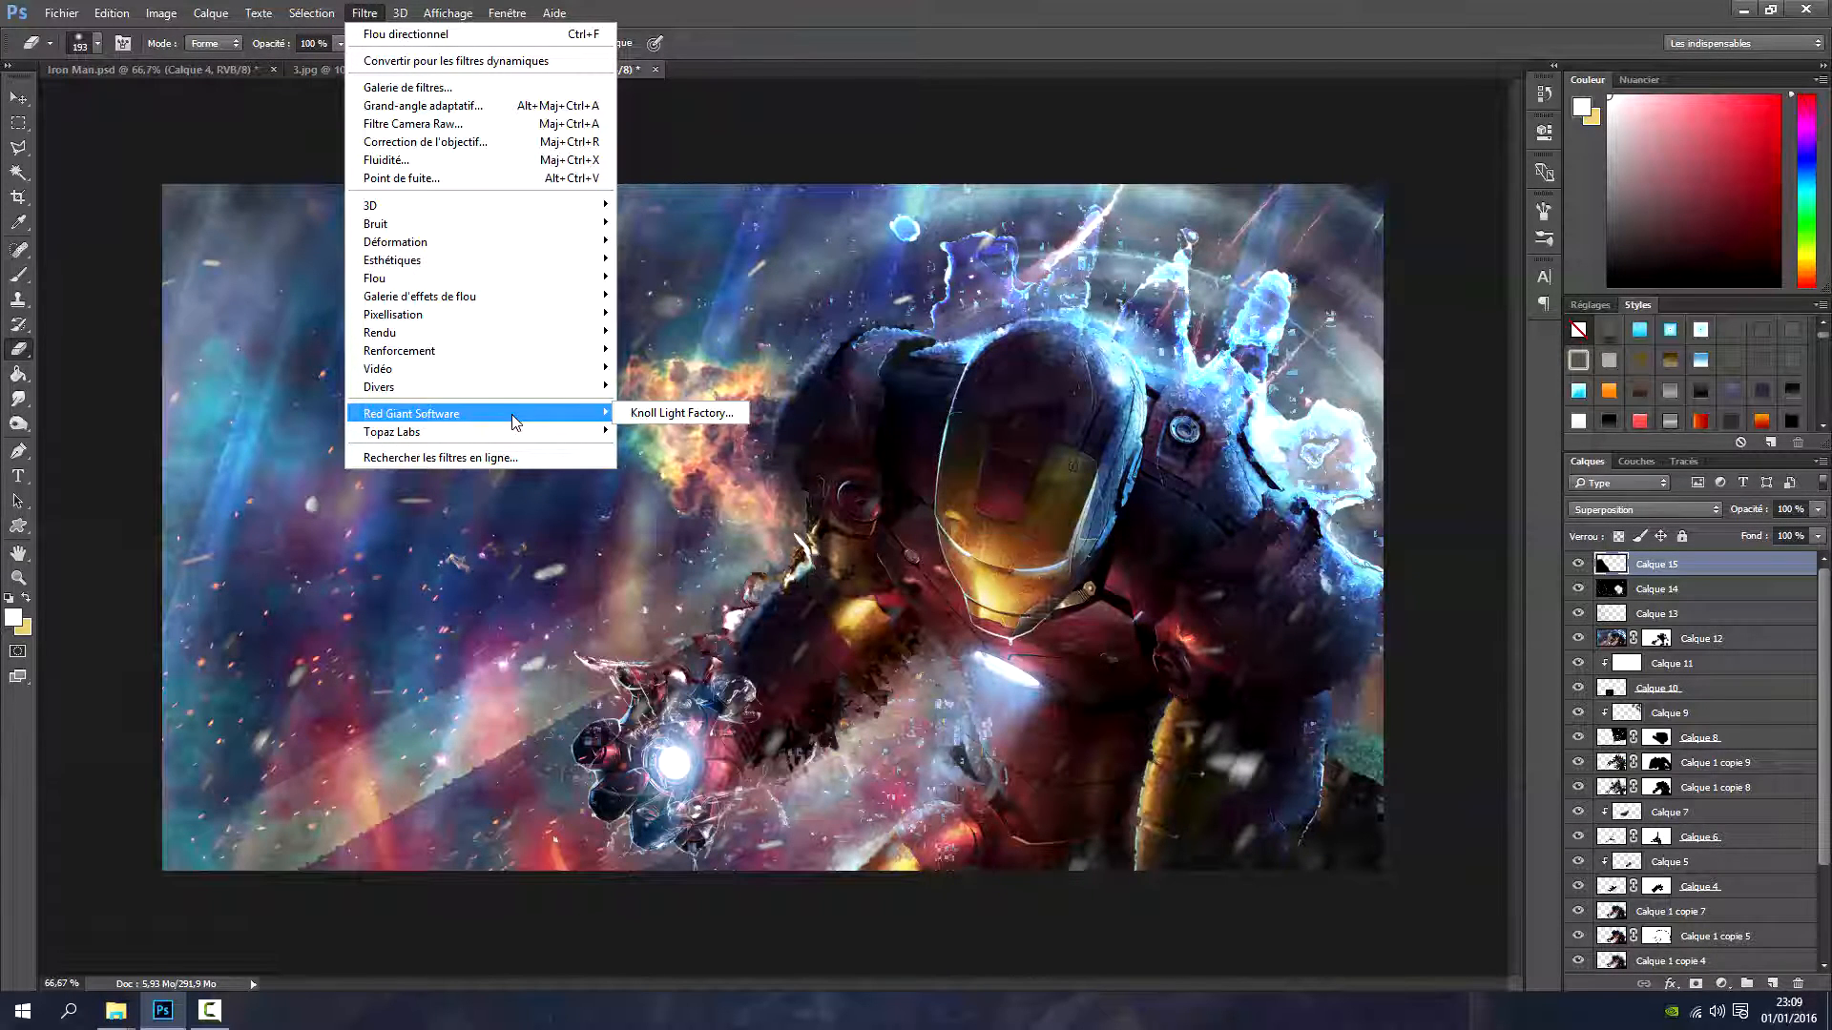
left_click(633, 418)
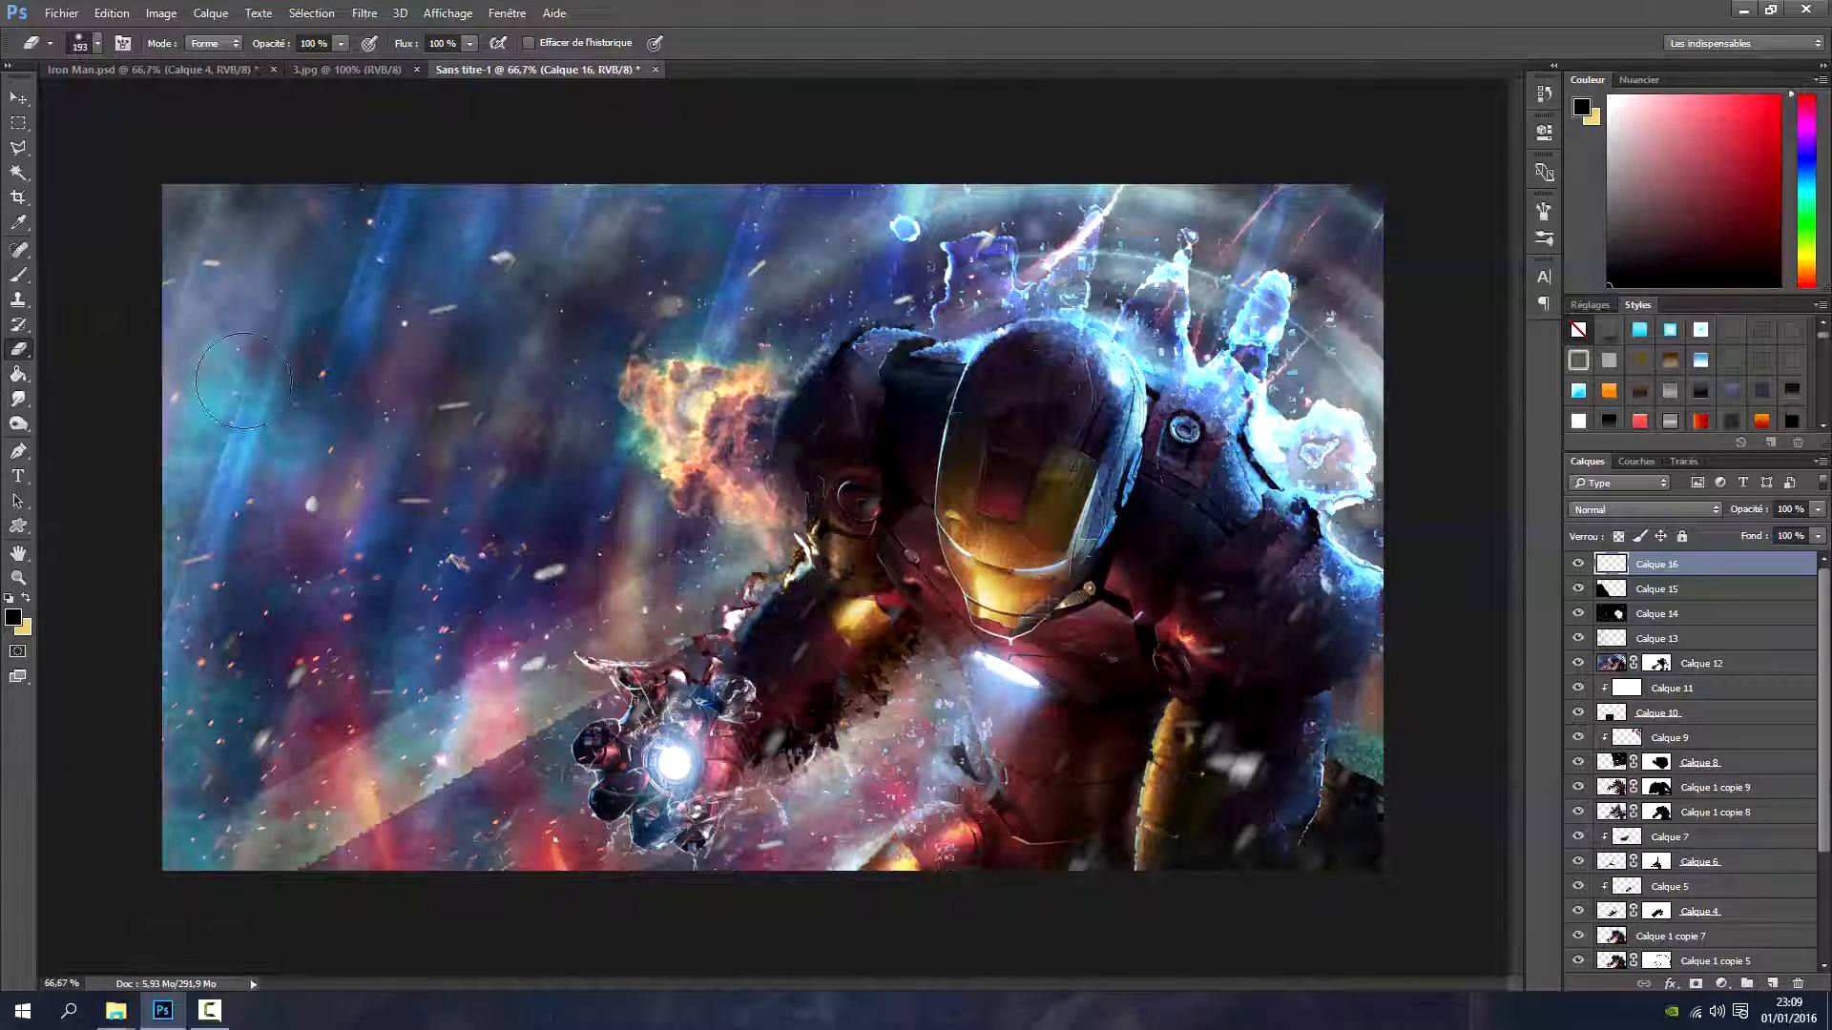
Fill the new top layer with black and render a blue Knoll Light Factory flare in its lower-left area
left_click(18, 373)
left_click(191, 238)
left_click(370, 15)
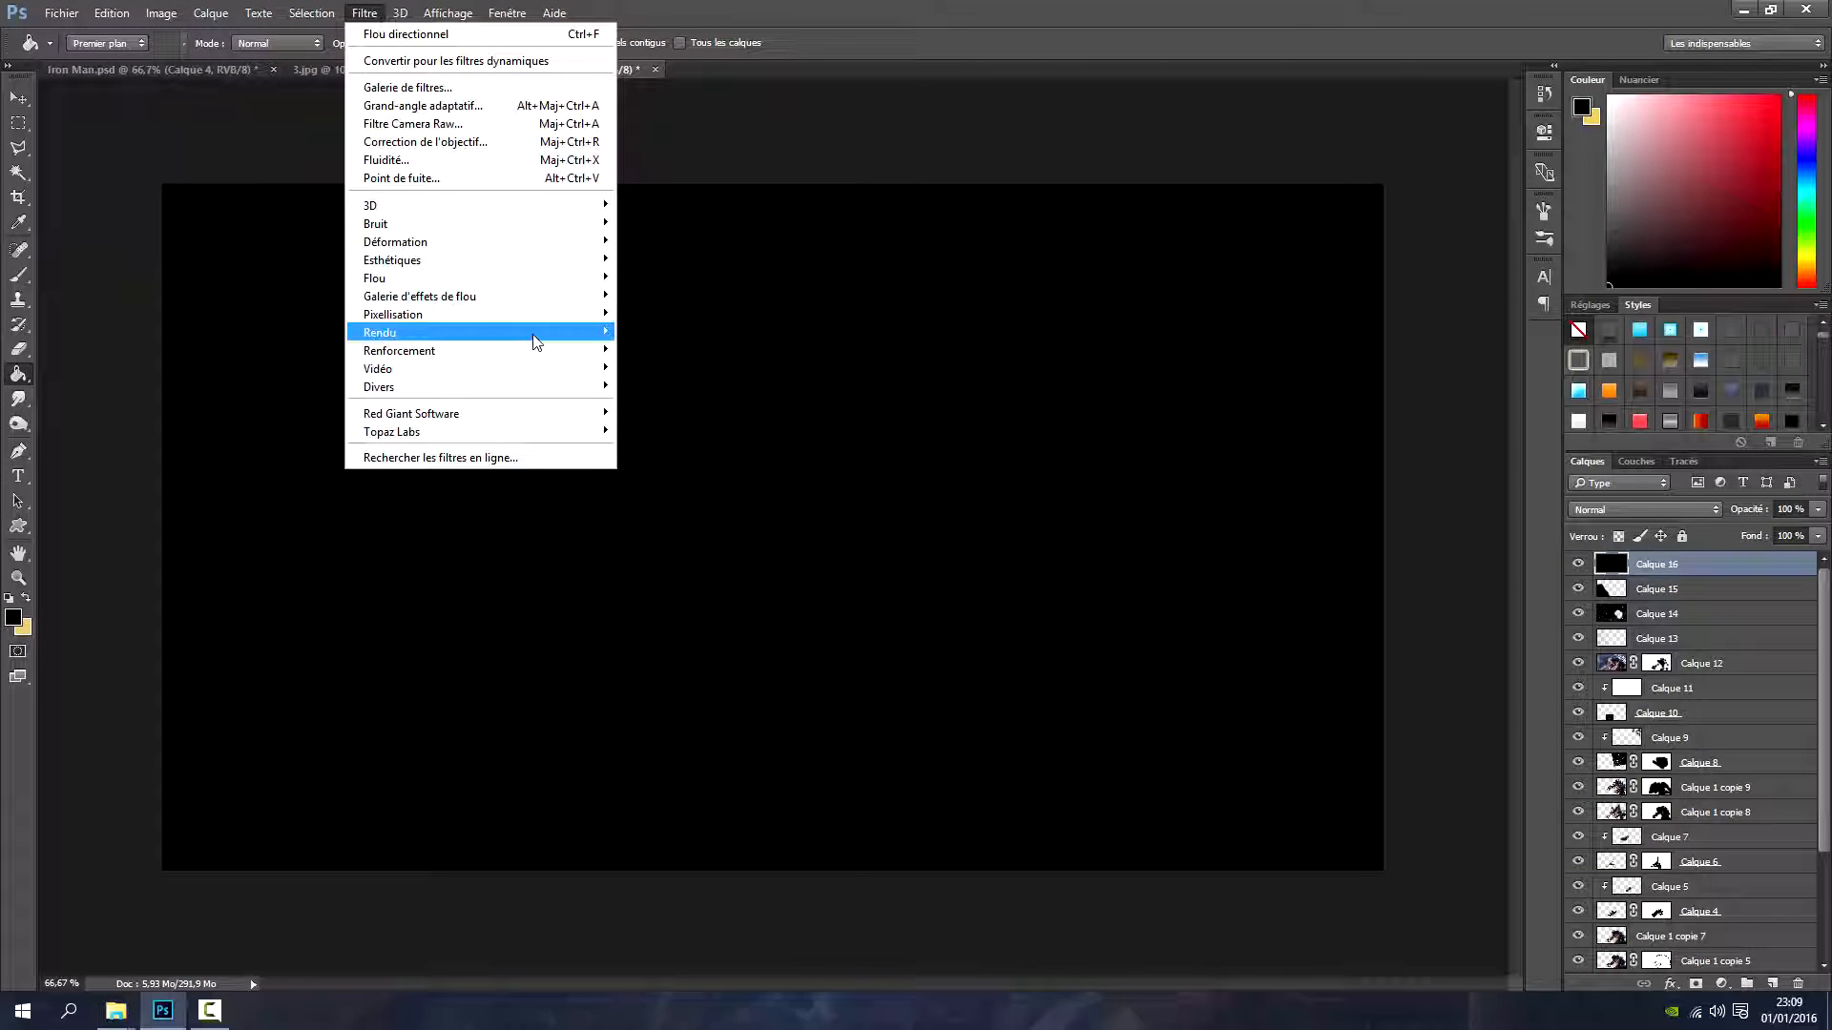
mouse_move(576, 410)
left_click(657, 416)
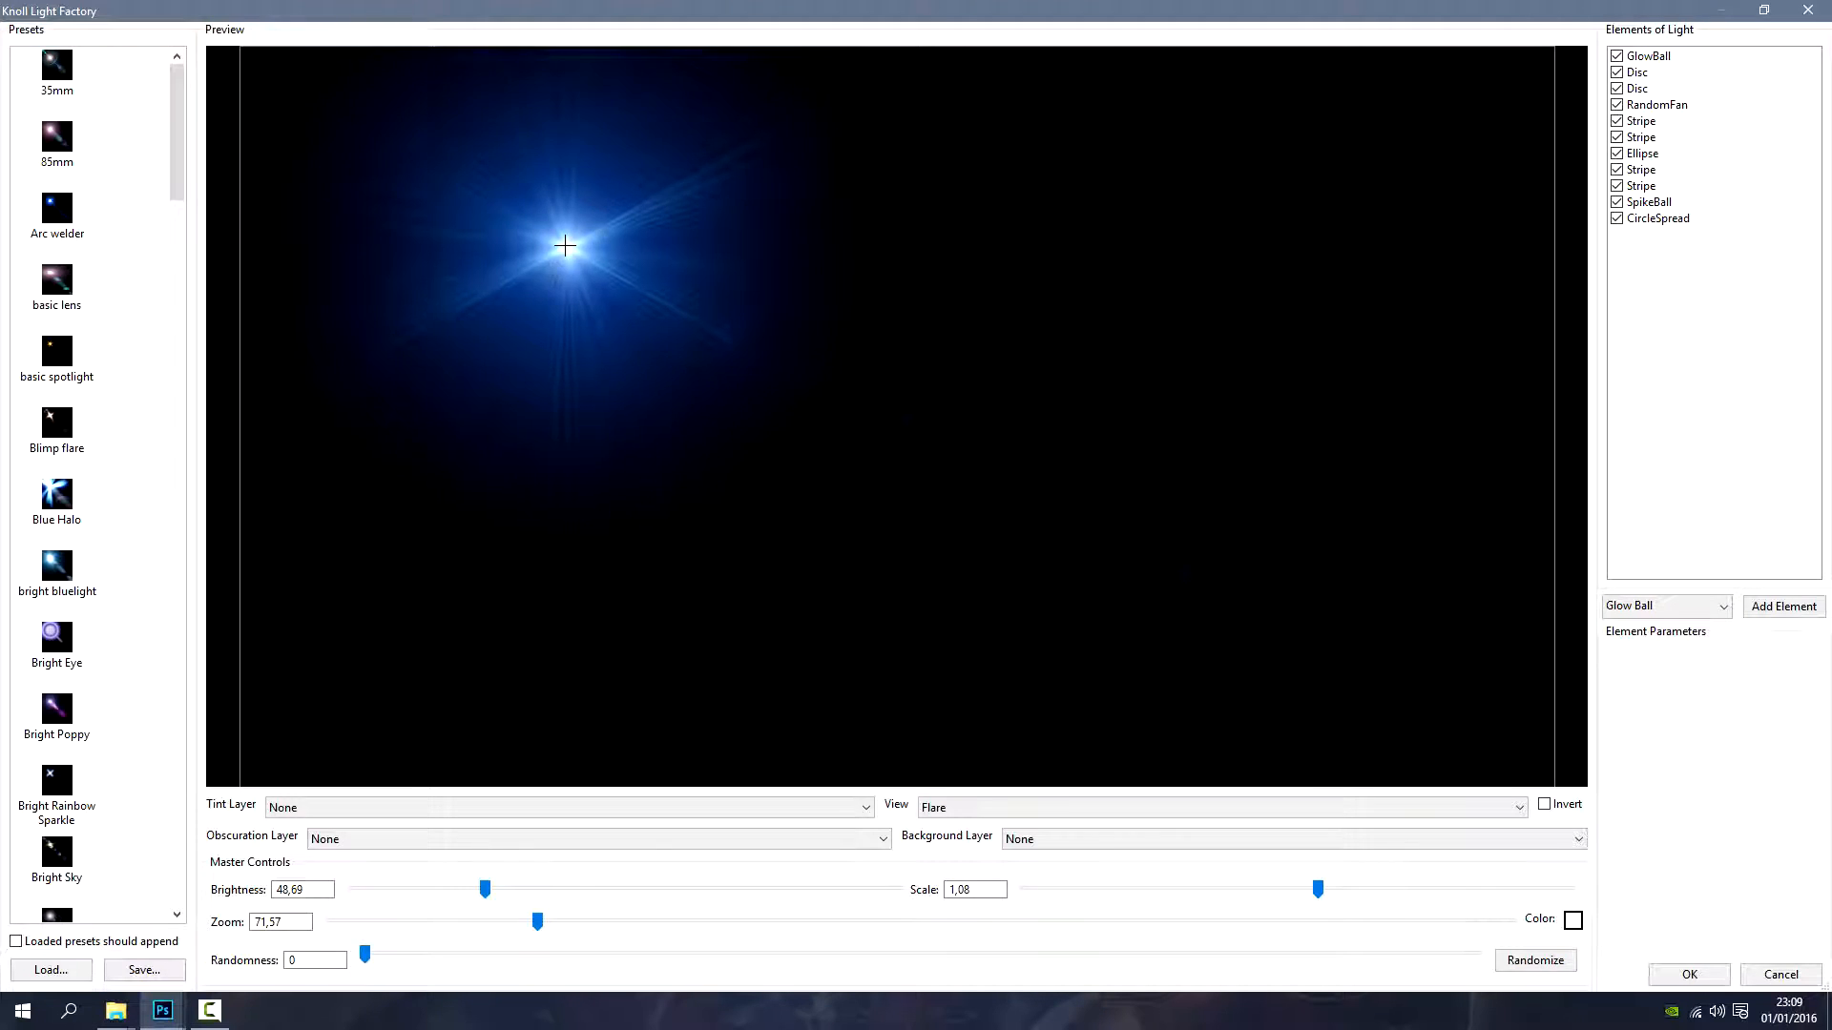
left_click_drag(551, 344, 702, 649)
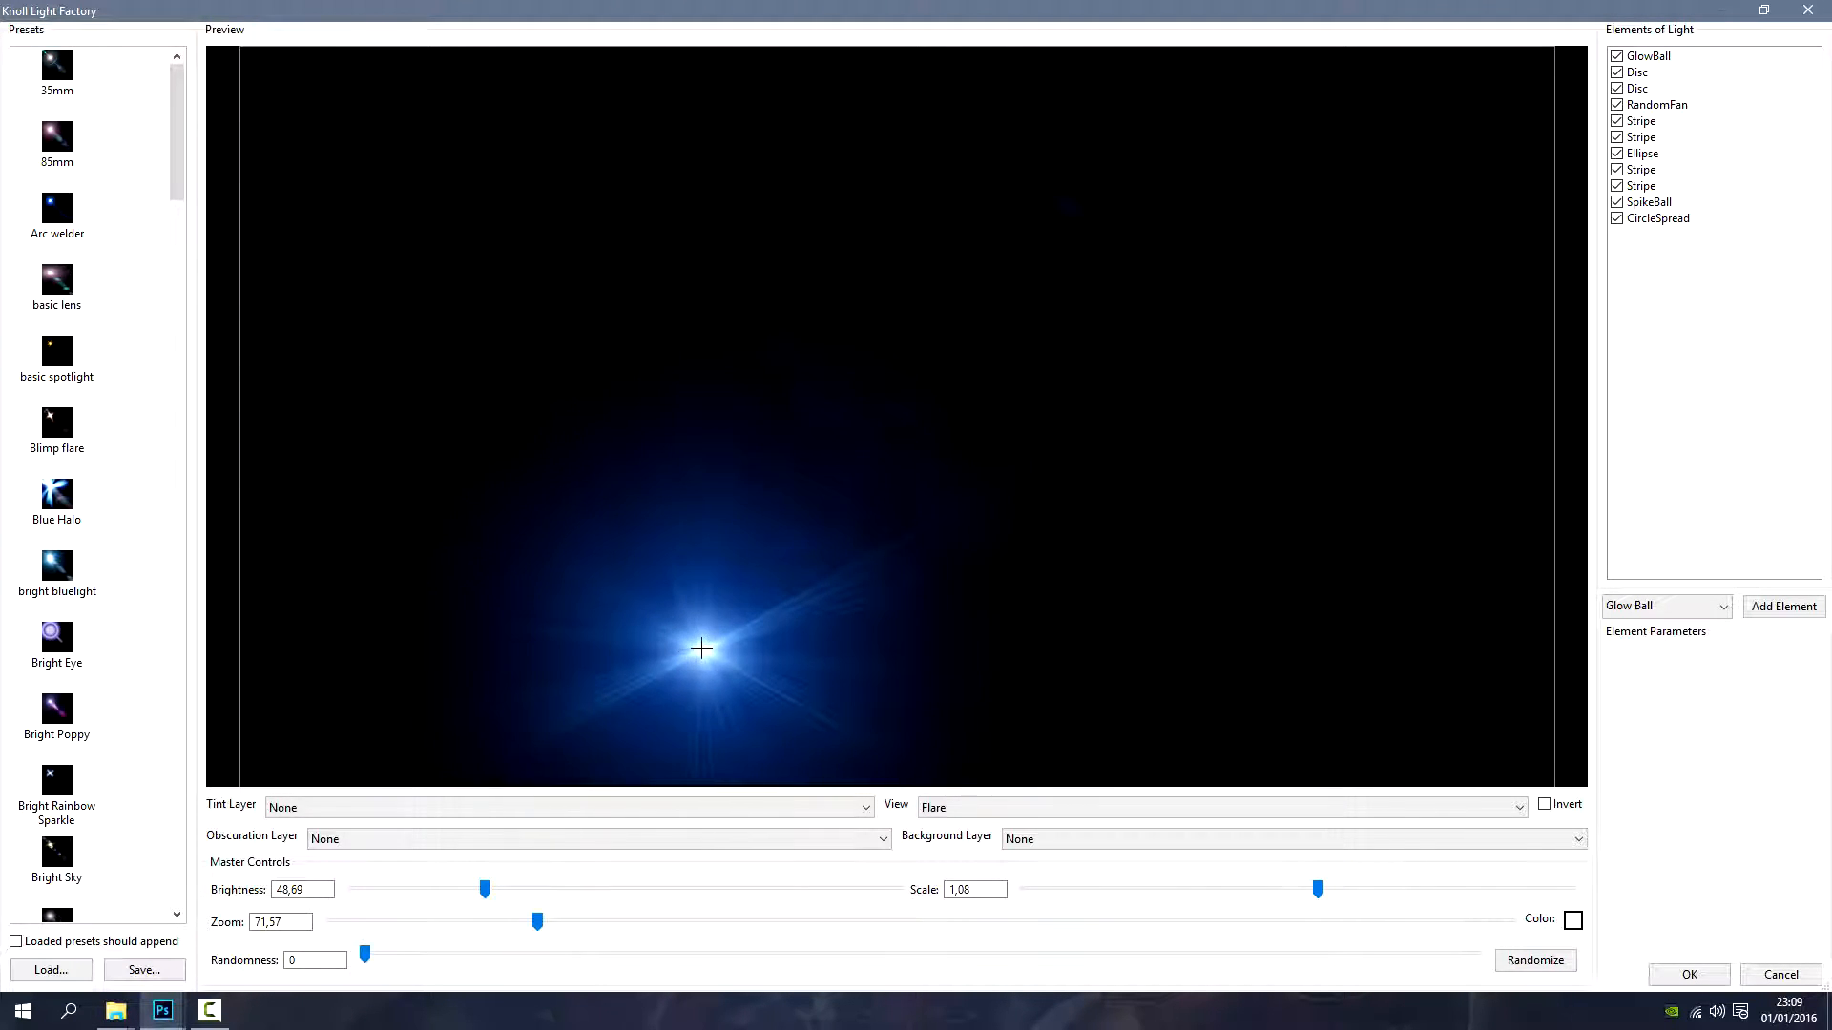
left_click(1689, 974)
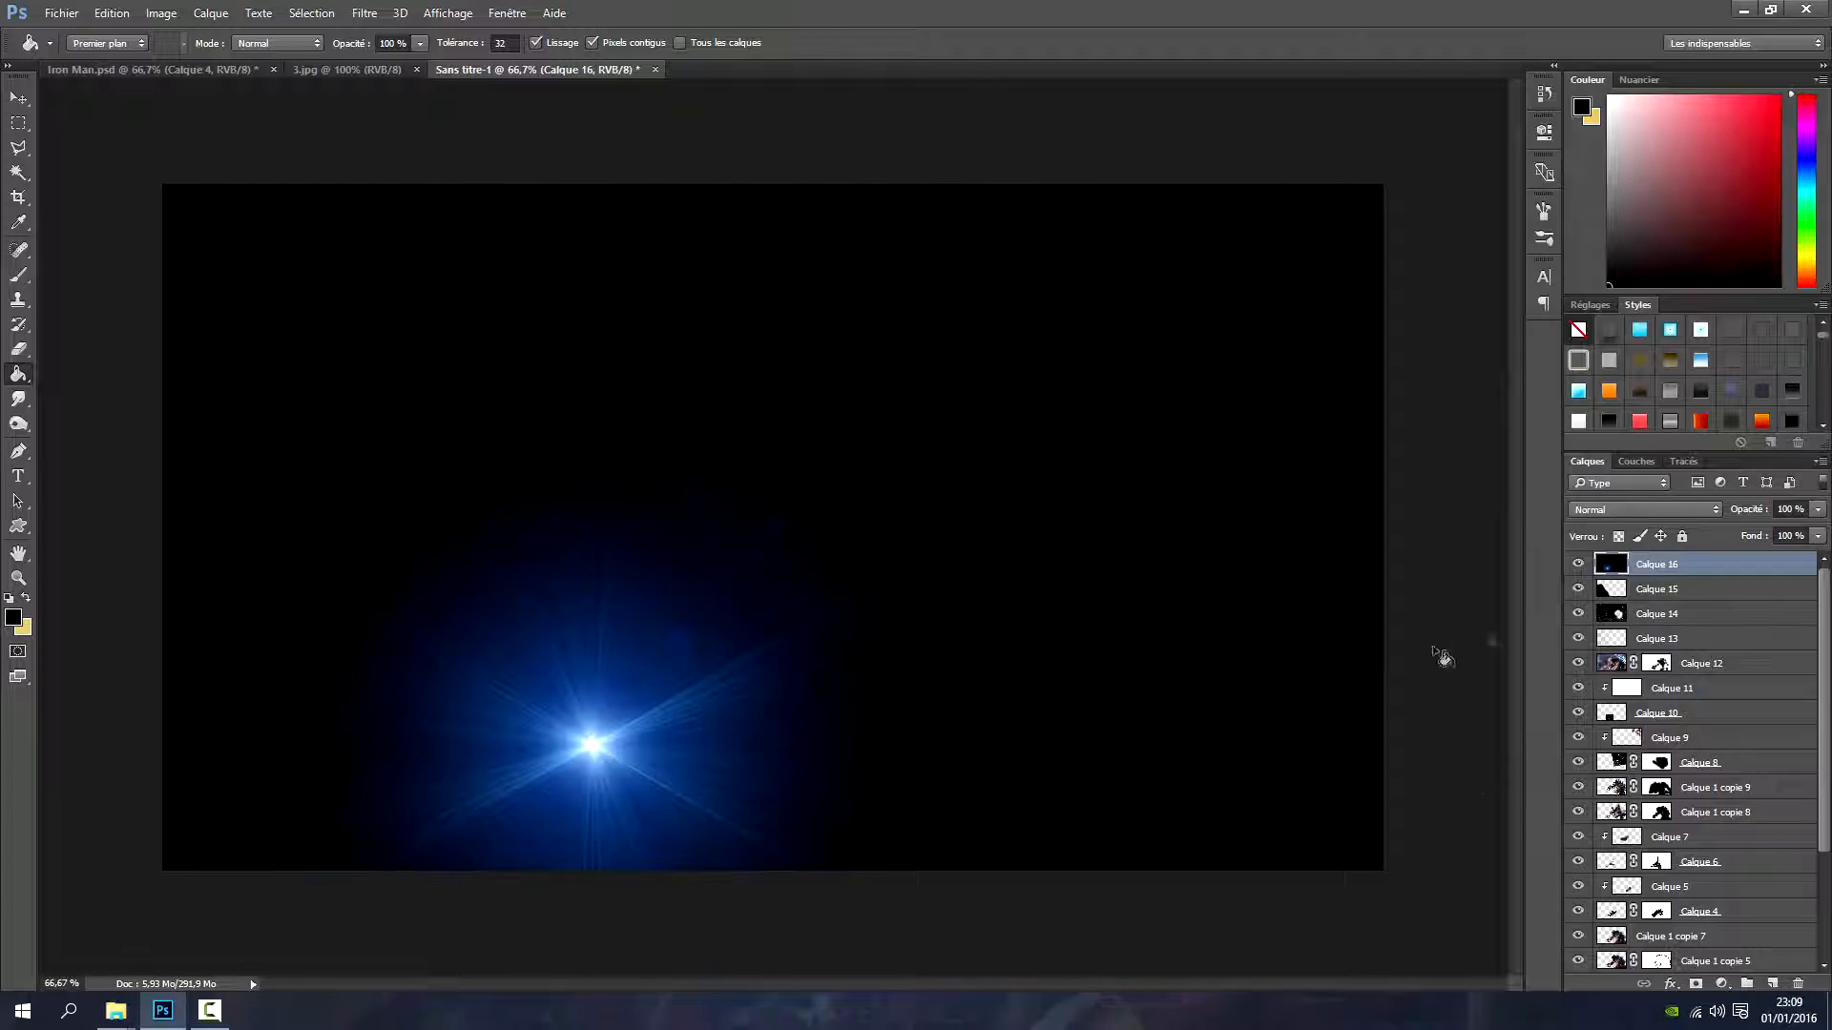
Set the flare layer's blend mode to Superposition and position the flare over the glowing palm of the figure's hand
left_click(1623, 501)
left_click(1622, 637)
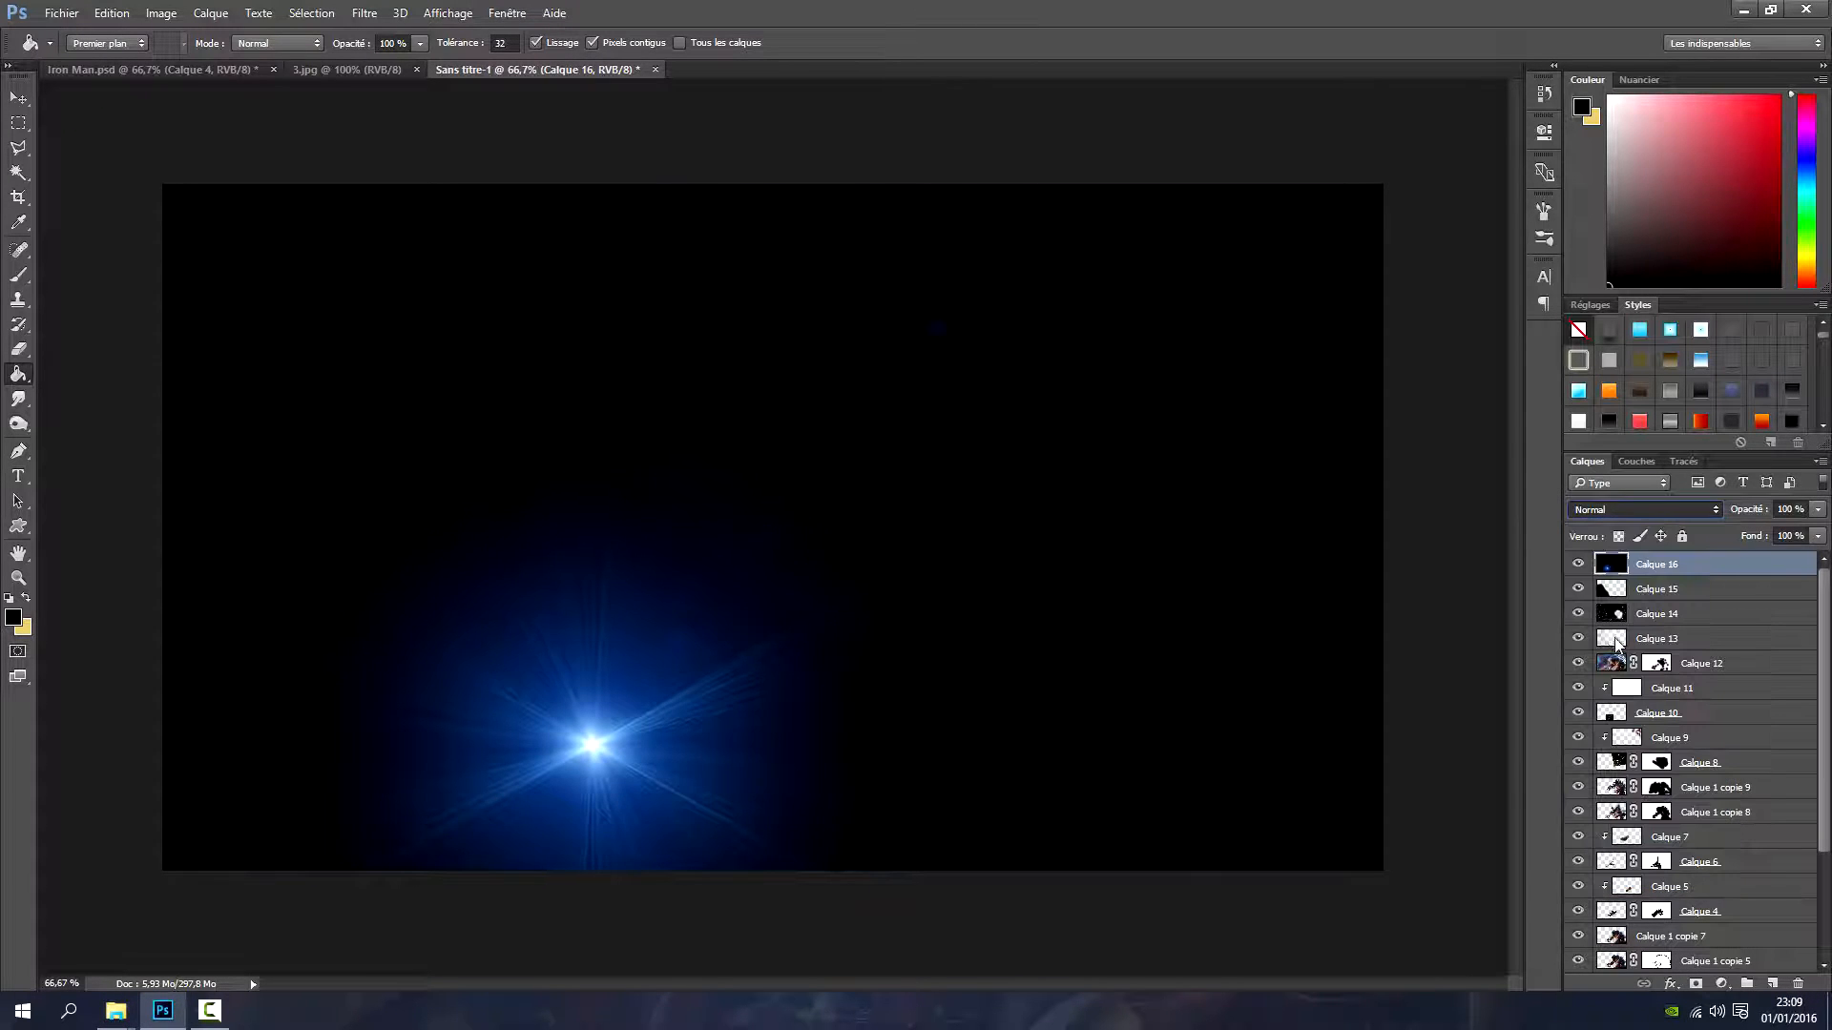
left_click(18, 97)
left_click_drag(492, 593, 574, 621)
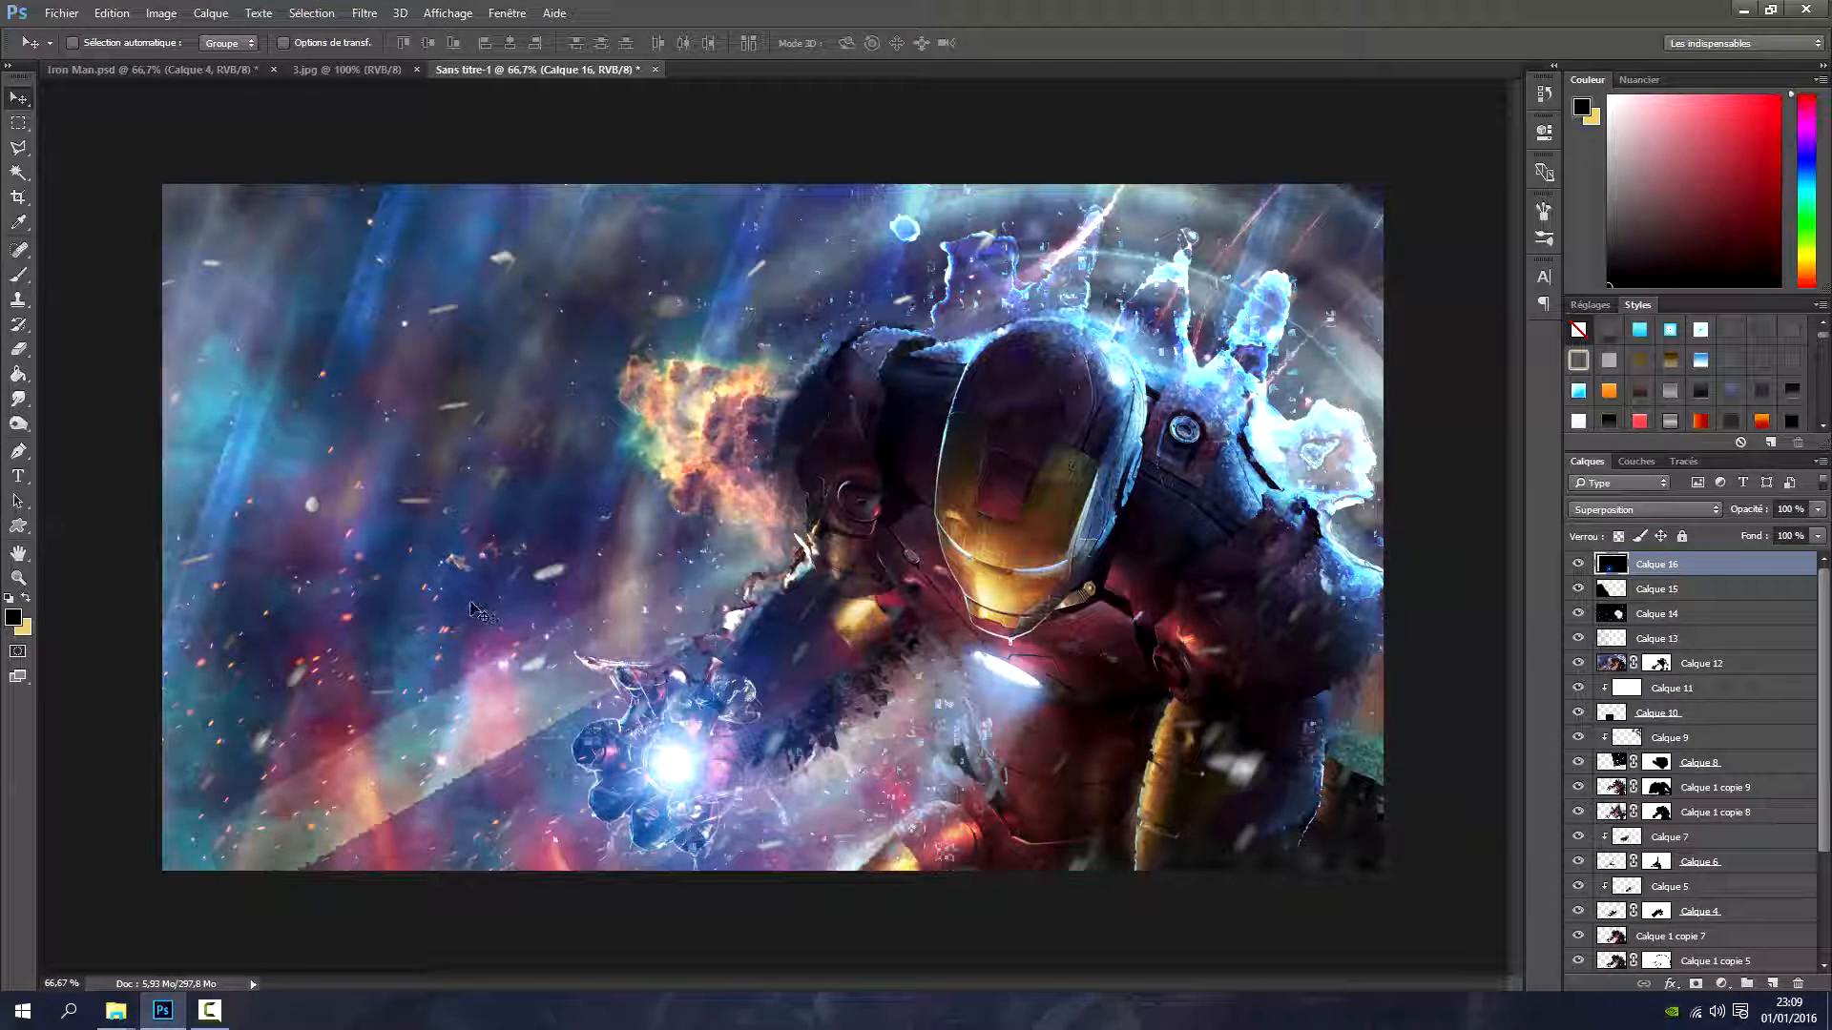
left_click_drag(723, 797, 725, 795)
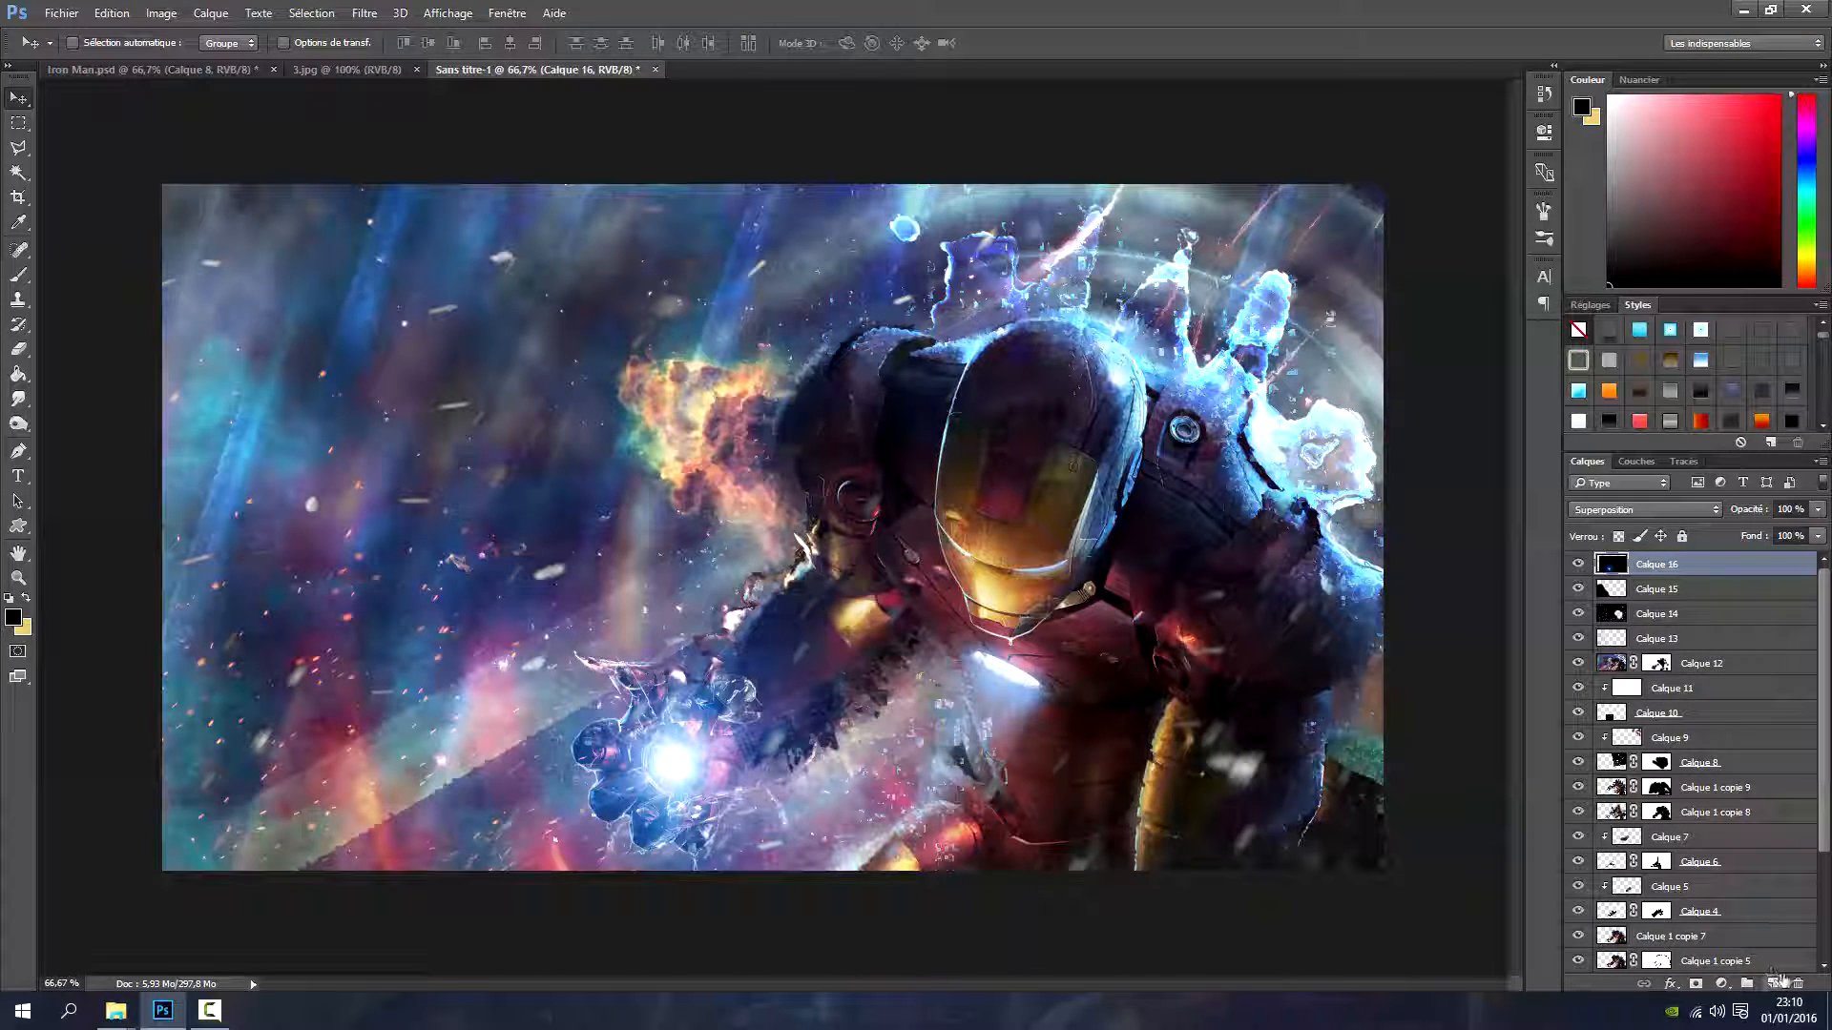
Add a new layer above the flare and apply the merged (Fusionné) image to it with the Produit operation at 100% opacity
left_click(1779, 984)
left_click(162, 12)
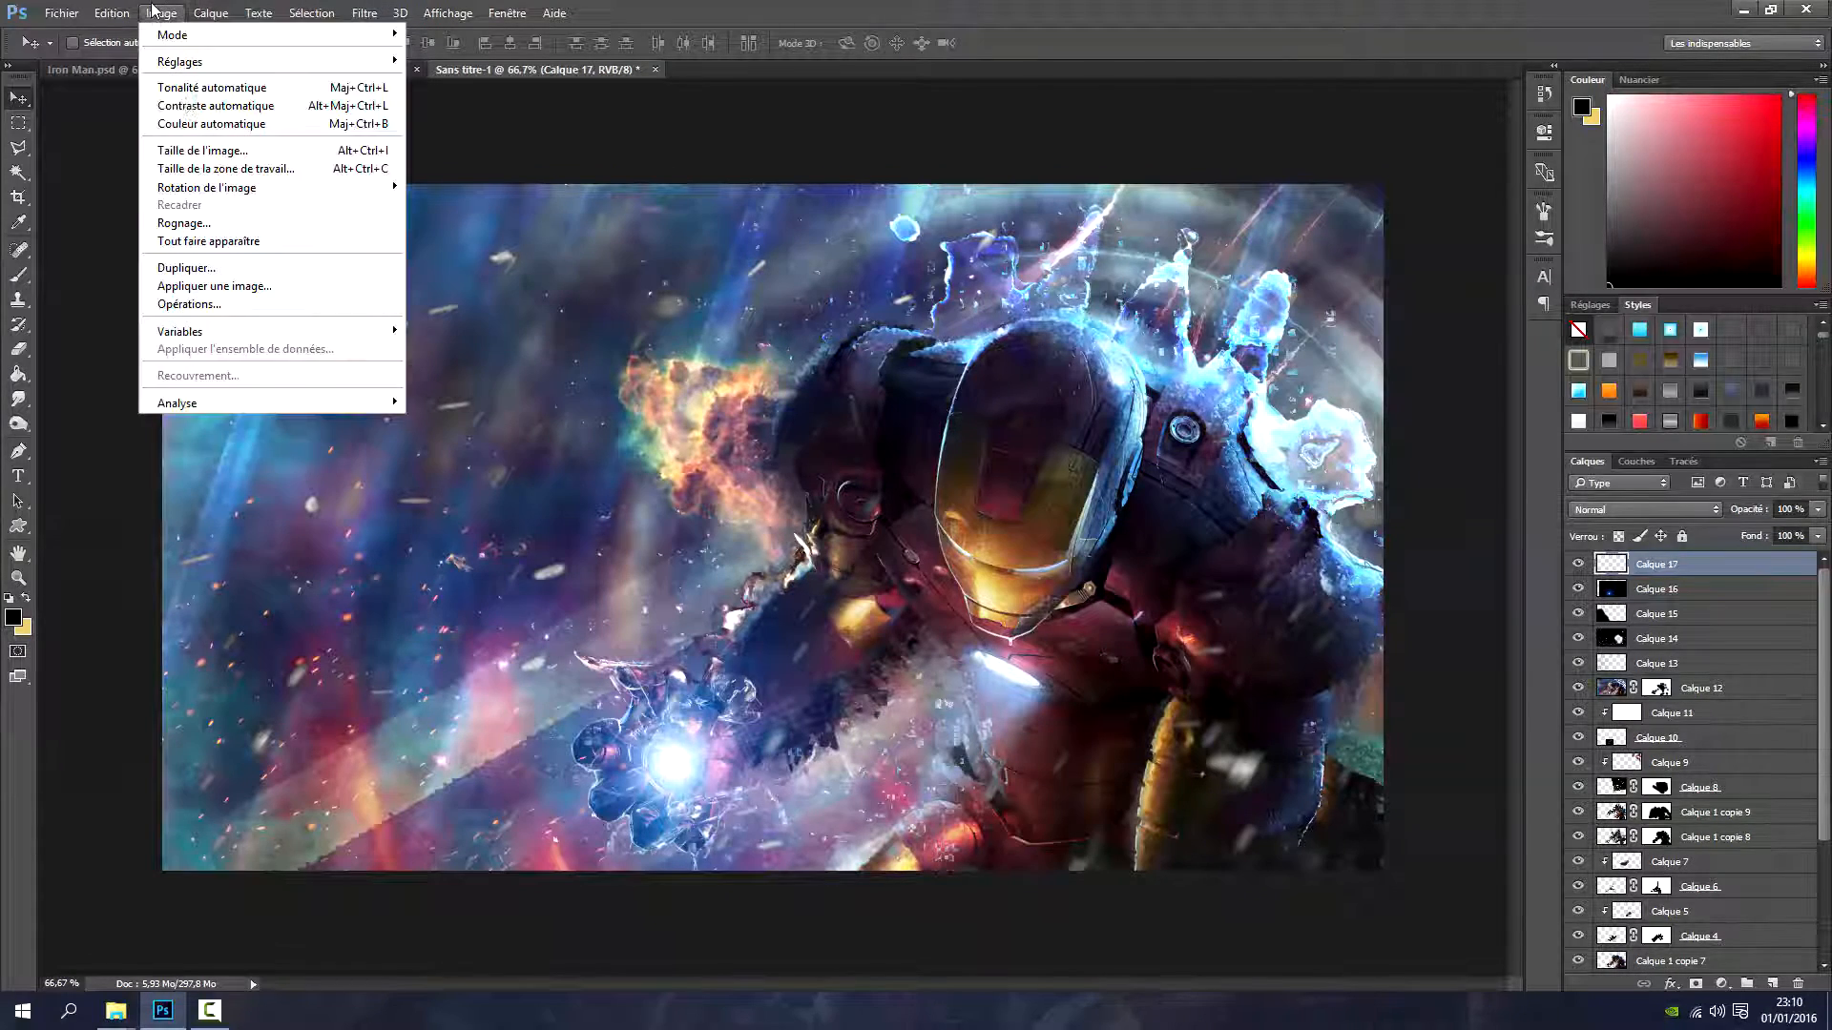
left_click(215, 287)
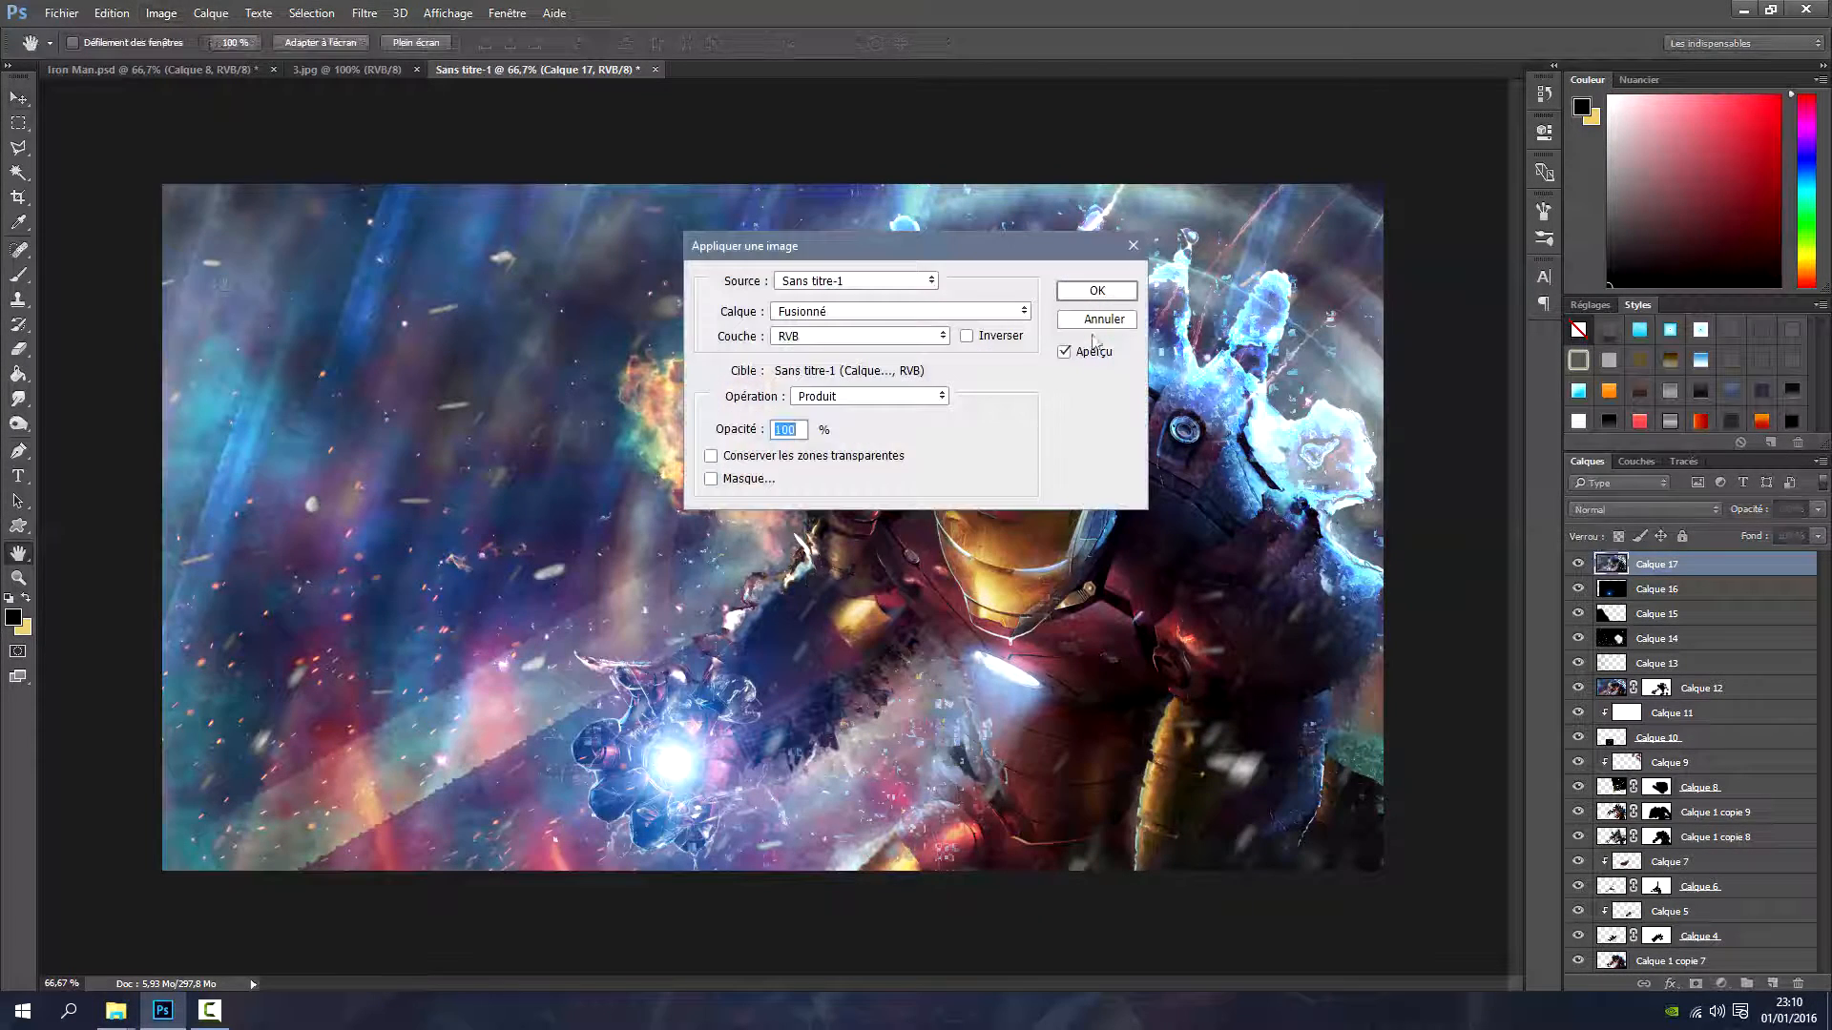
left_click(1097, 291)
Distort the merged-image layer with the Ondulation filter at Moyenne frequency
left_click(364, 13)
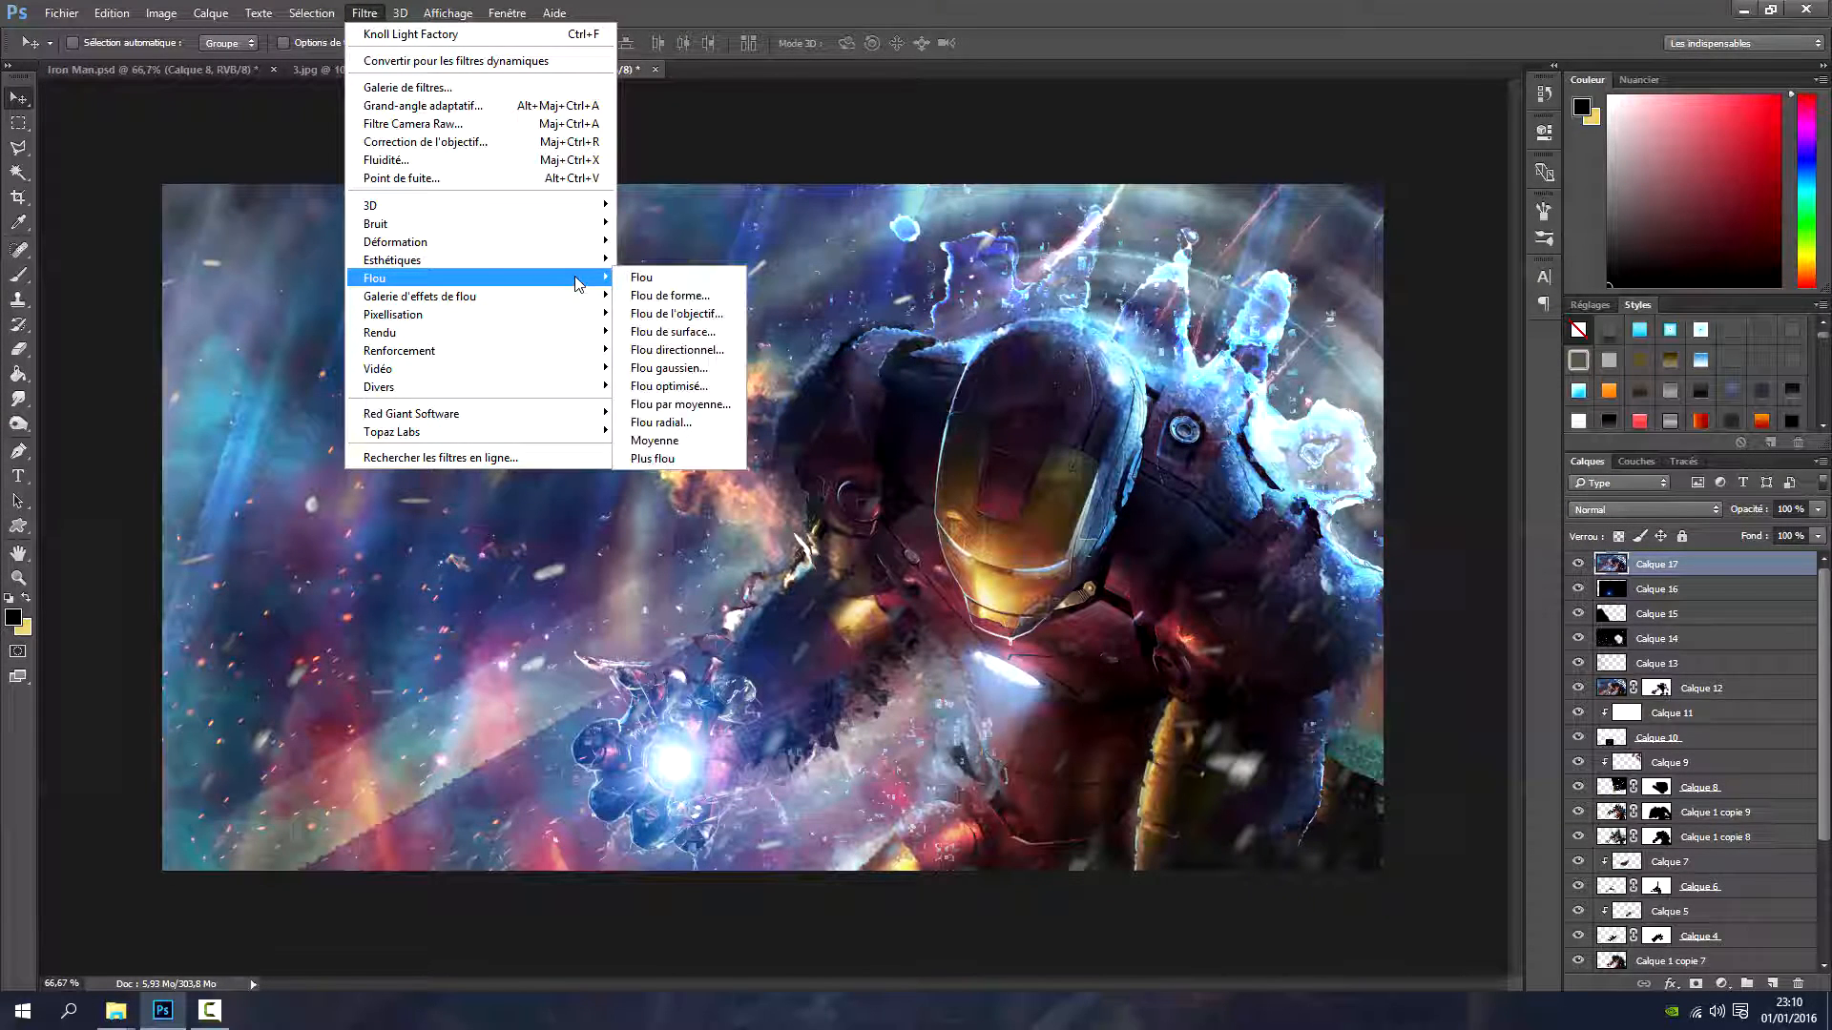
mouse_move(573, 250)
left_click(668, 333)
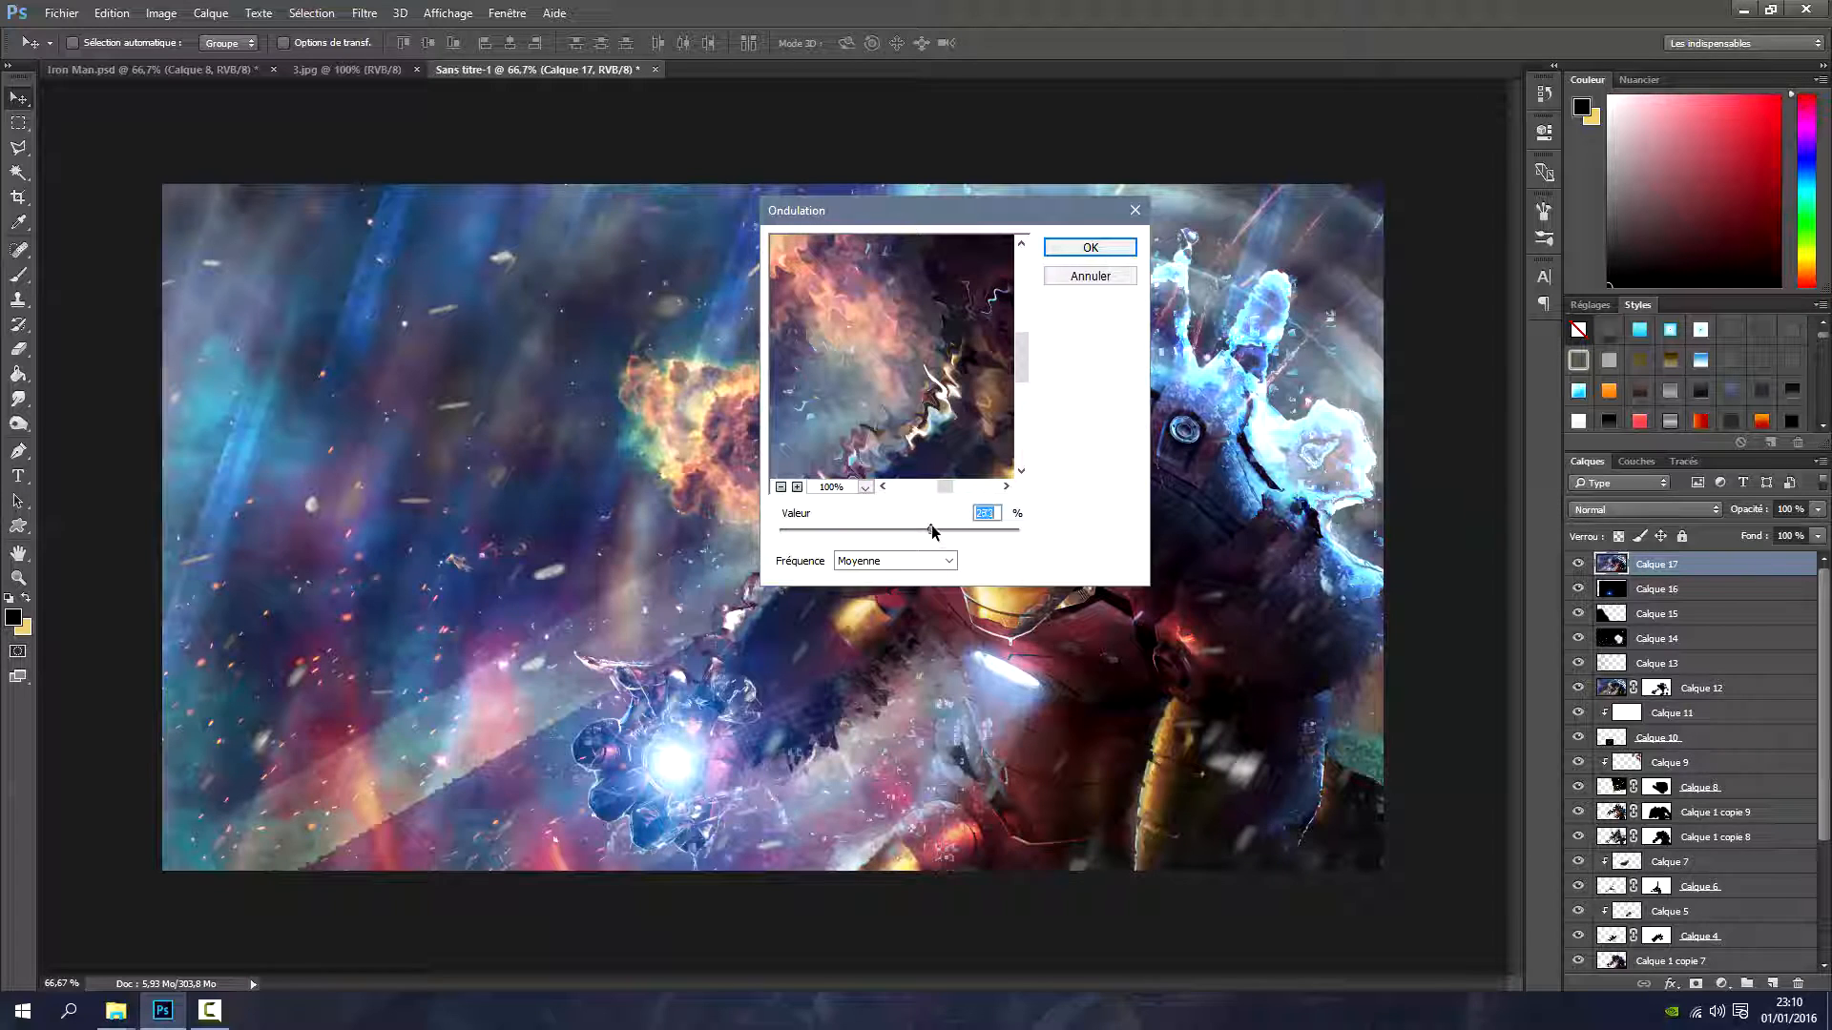
left_click(1090, 247)
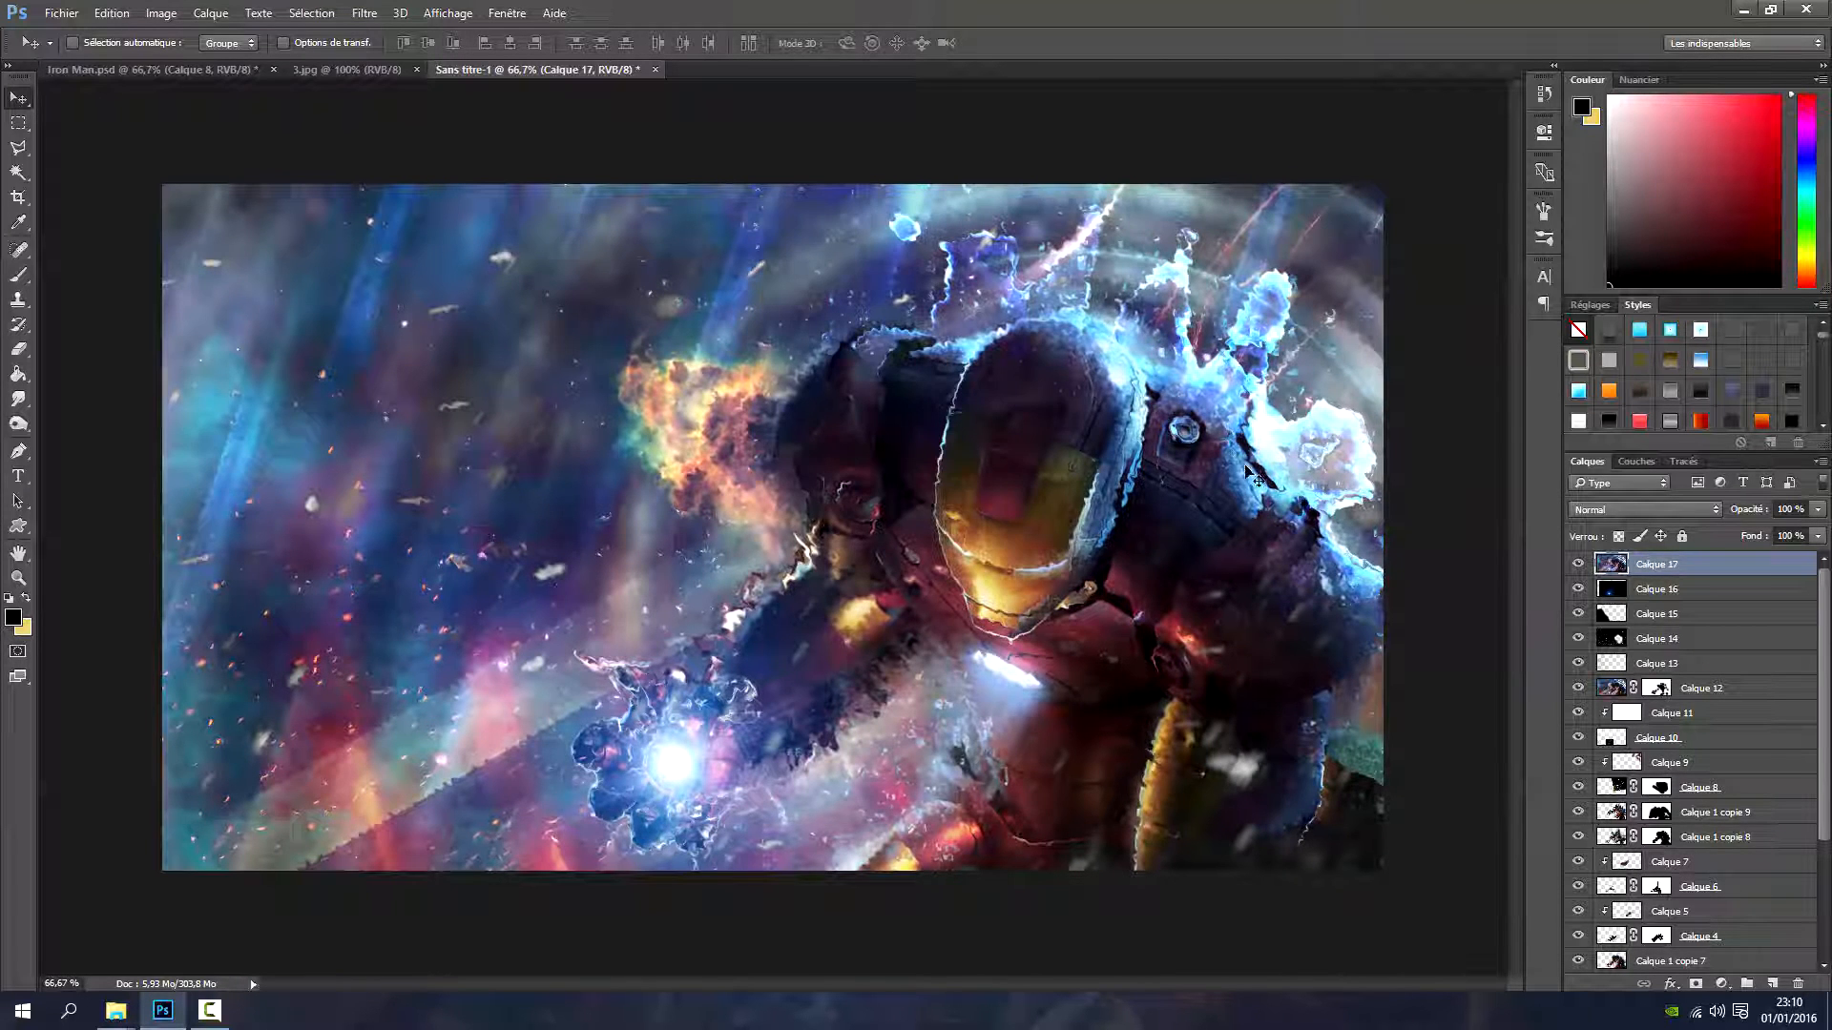
Set the rippled layer's blend mode to Couleur plus foncée and erase its distortion over the figure's hand, arm, chest and helmet
left_click(1584, 512)
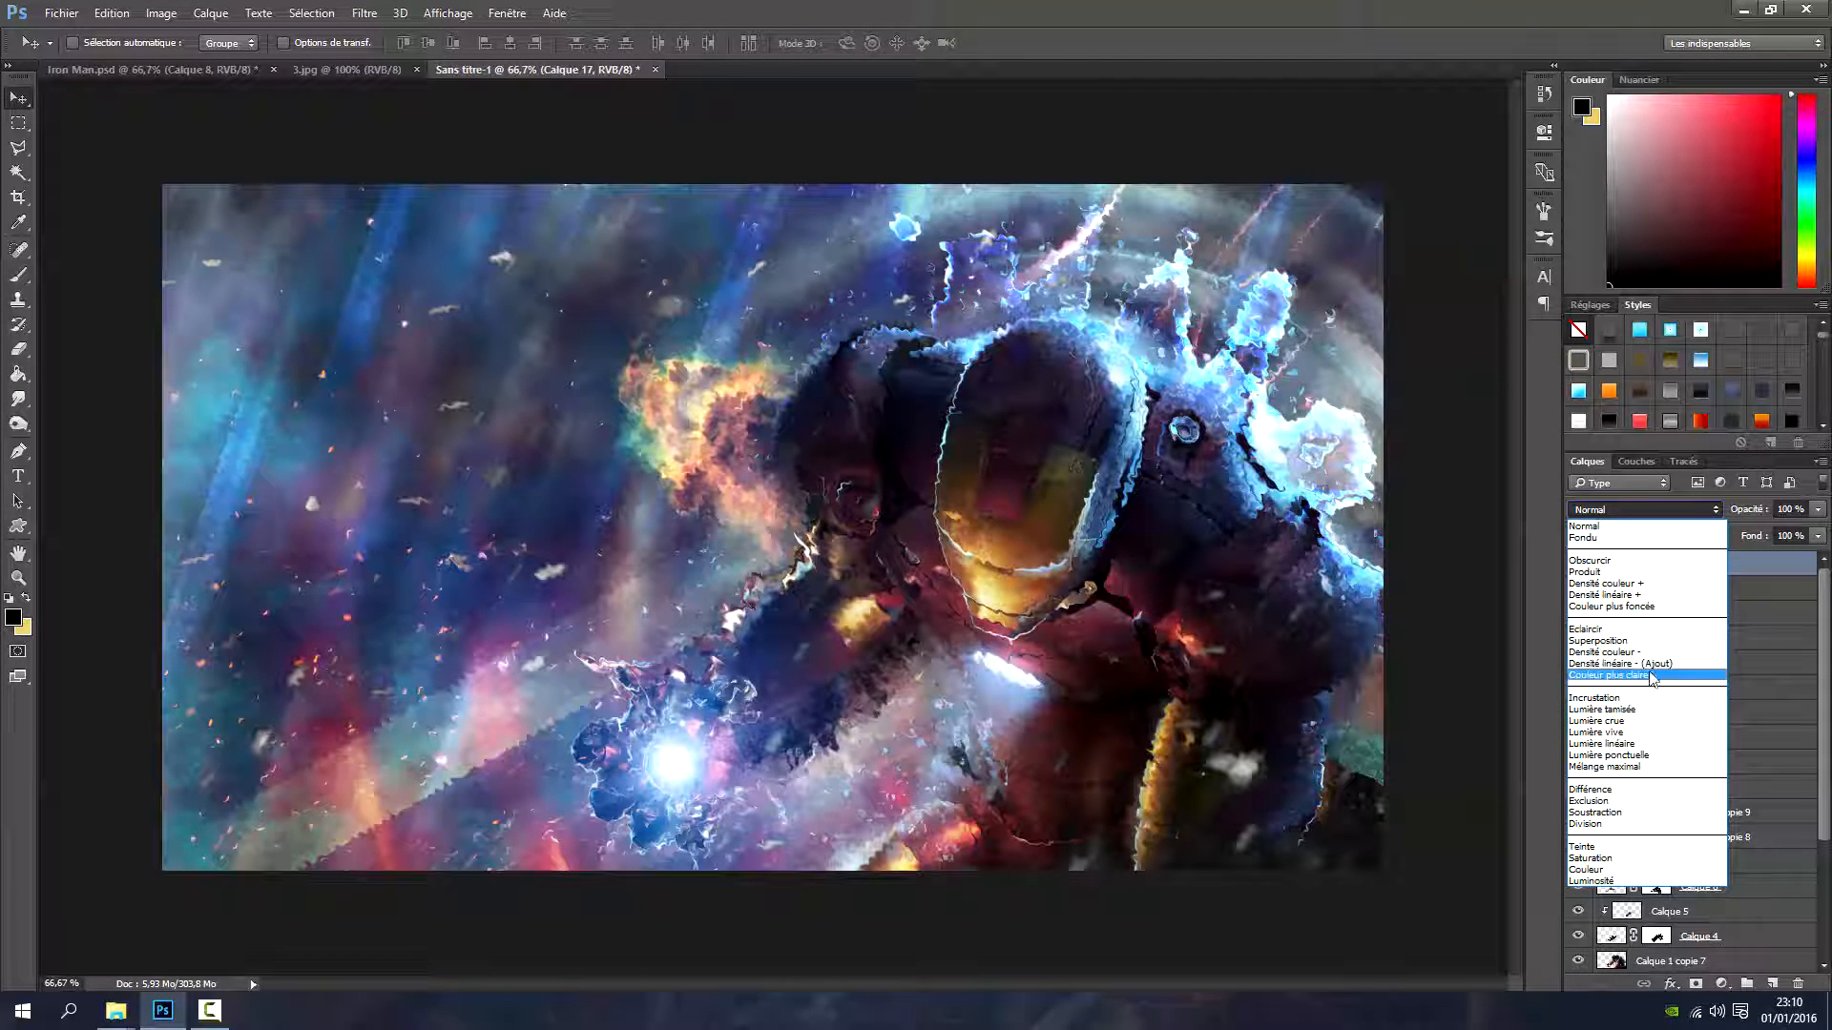
left_click(1622, 605)
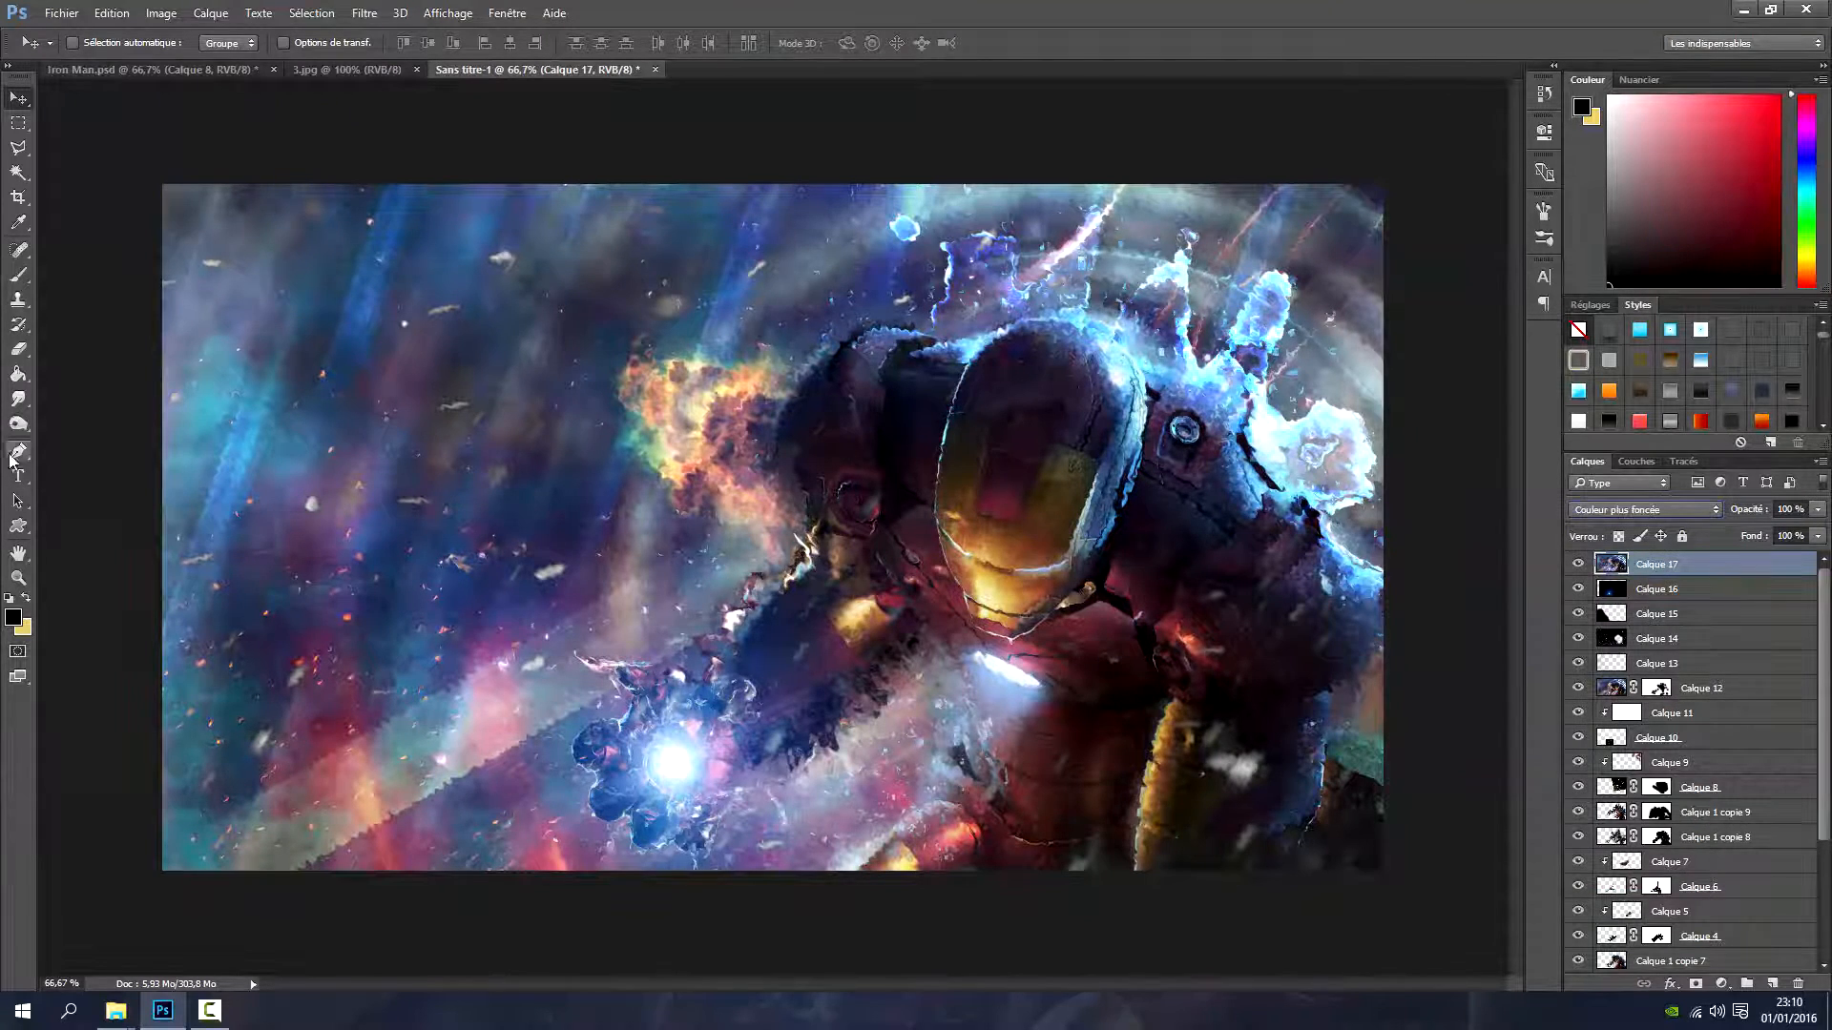
left_click(18, 348)
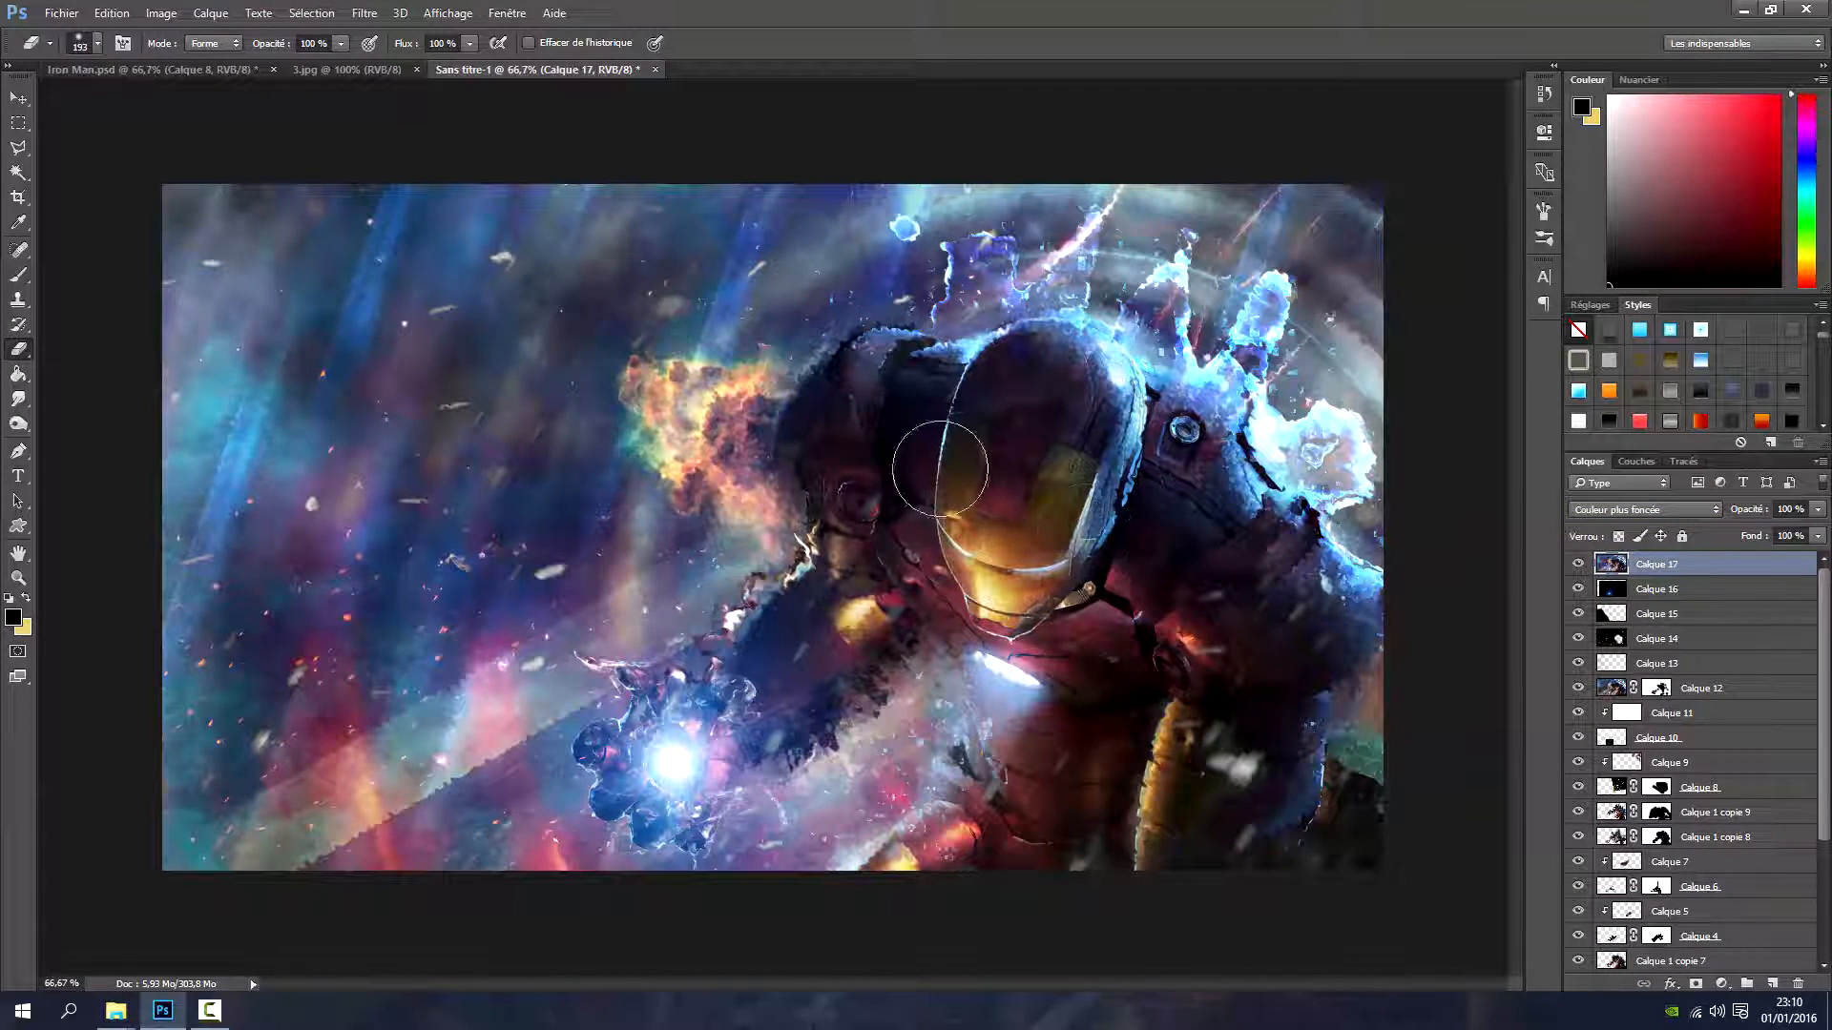
mouse_move(665, 741)
left_mouse_down()
mouse_move(820, 563)
mouse_move(877, 657)
mouse_move(819, 699)
mouse_move(906, 658)
left_mouse_up()
mouse_move(1002, 621)
left_mouse_down()
mouse_move(1017, 819)
mouse_move(1174, 831)
mouse_move(1253, 658)
mouse_move(1097, 439)
left_mouse_up()
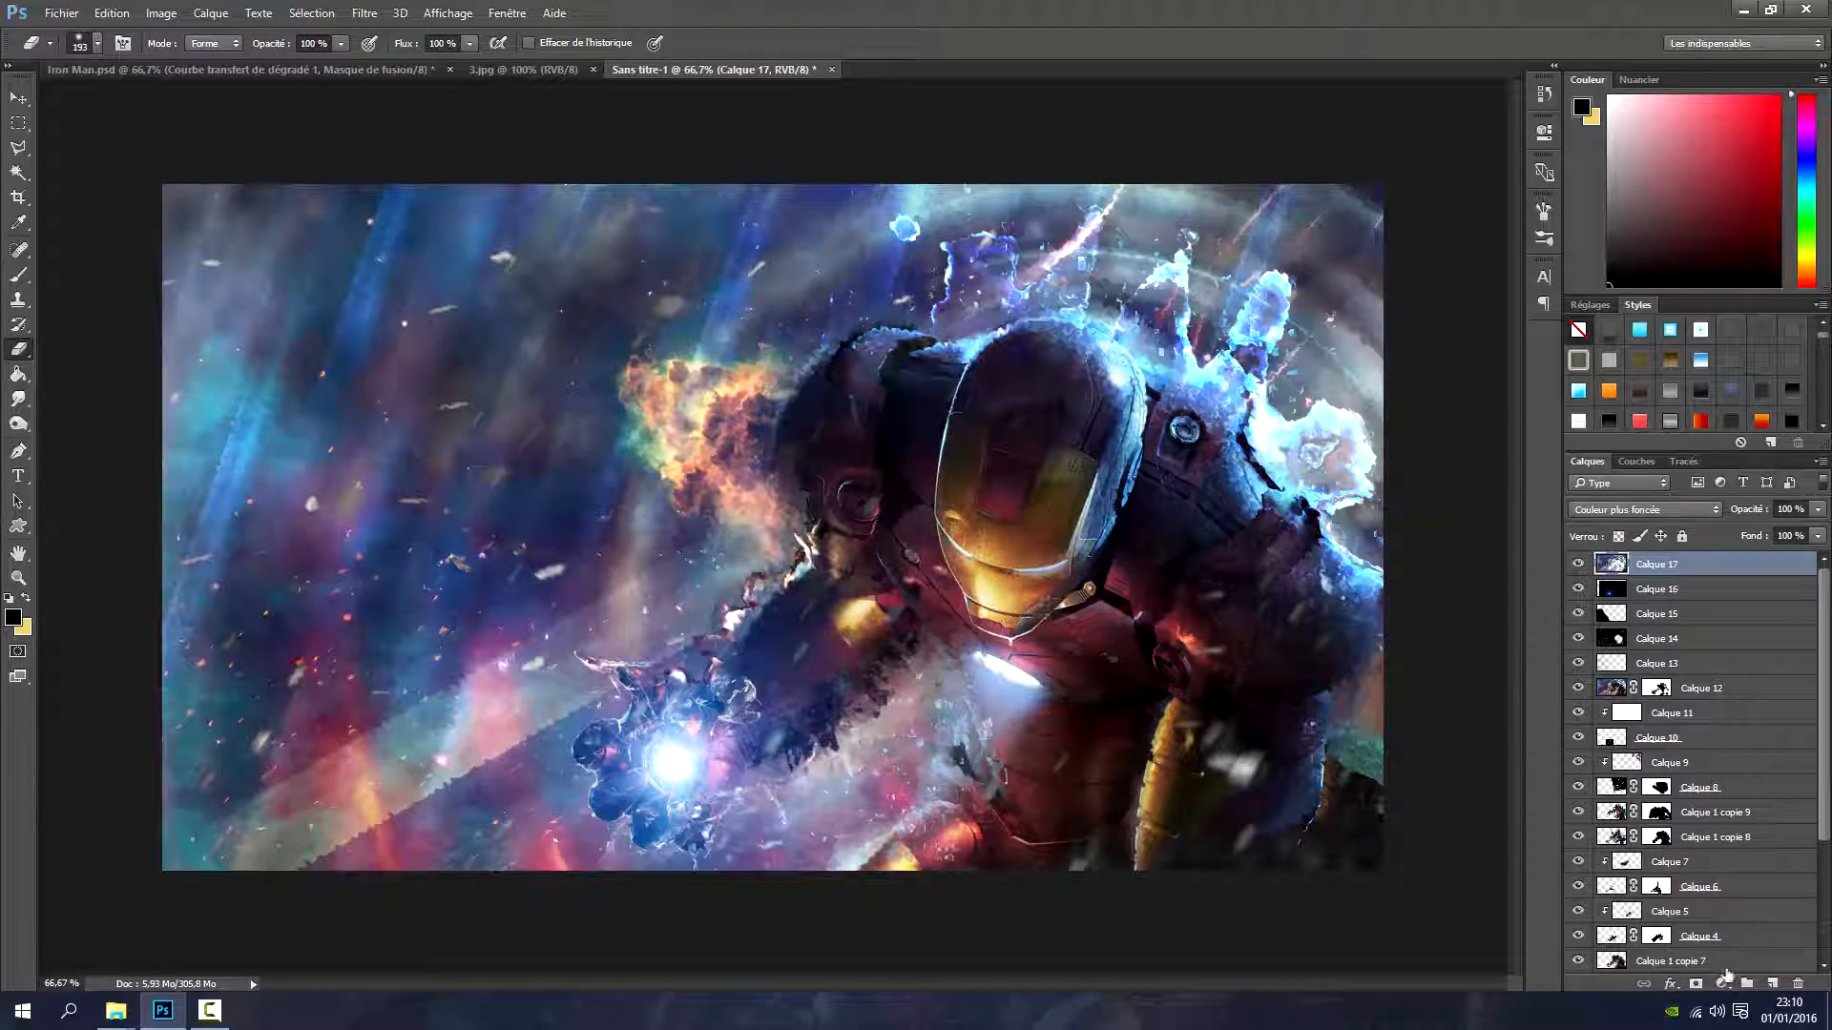
Add a gradient map adjustment layer above Calque 17 using the Violet, orange preset
left_click(1723, 983)
left_click(1651, 985)
left_click(1343, 186)
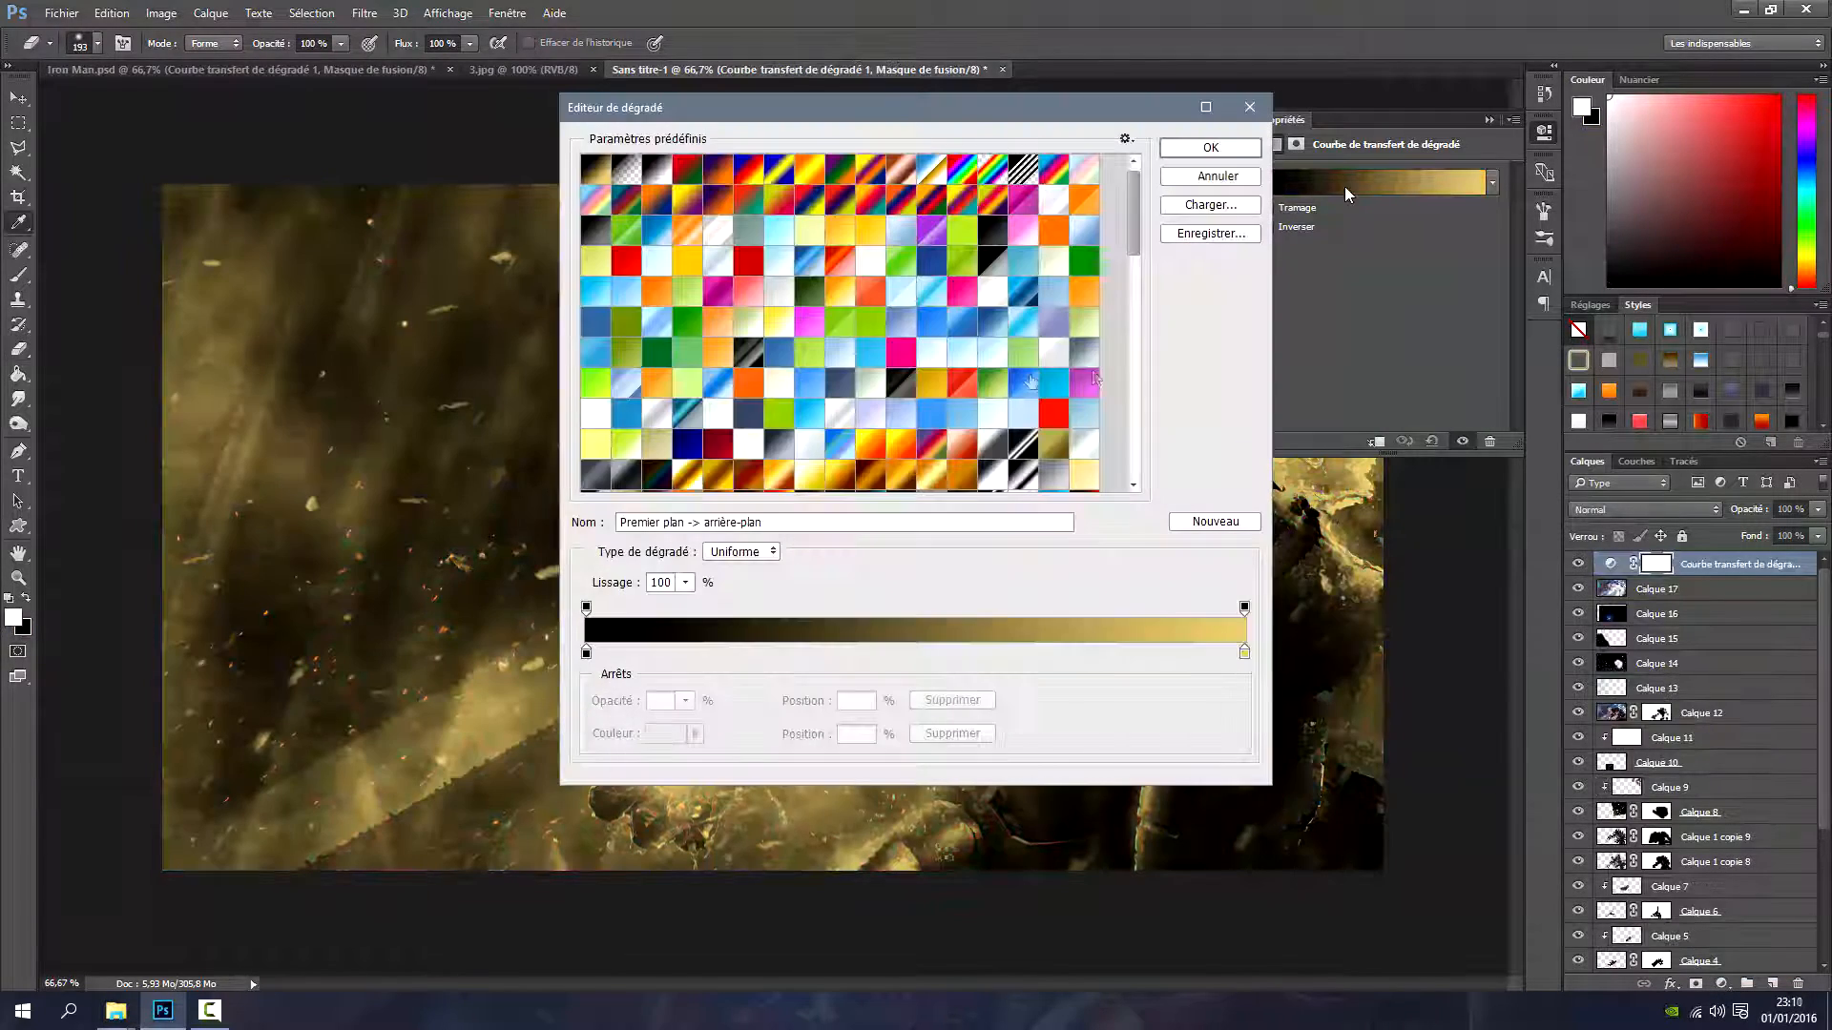
left_click(719, 179)
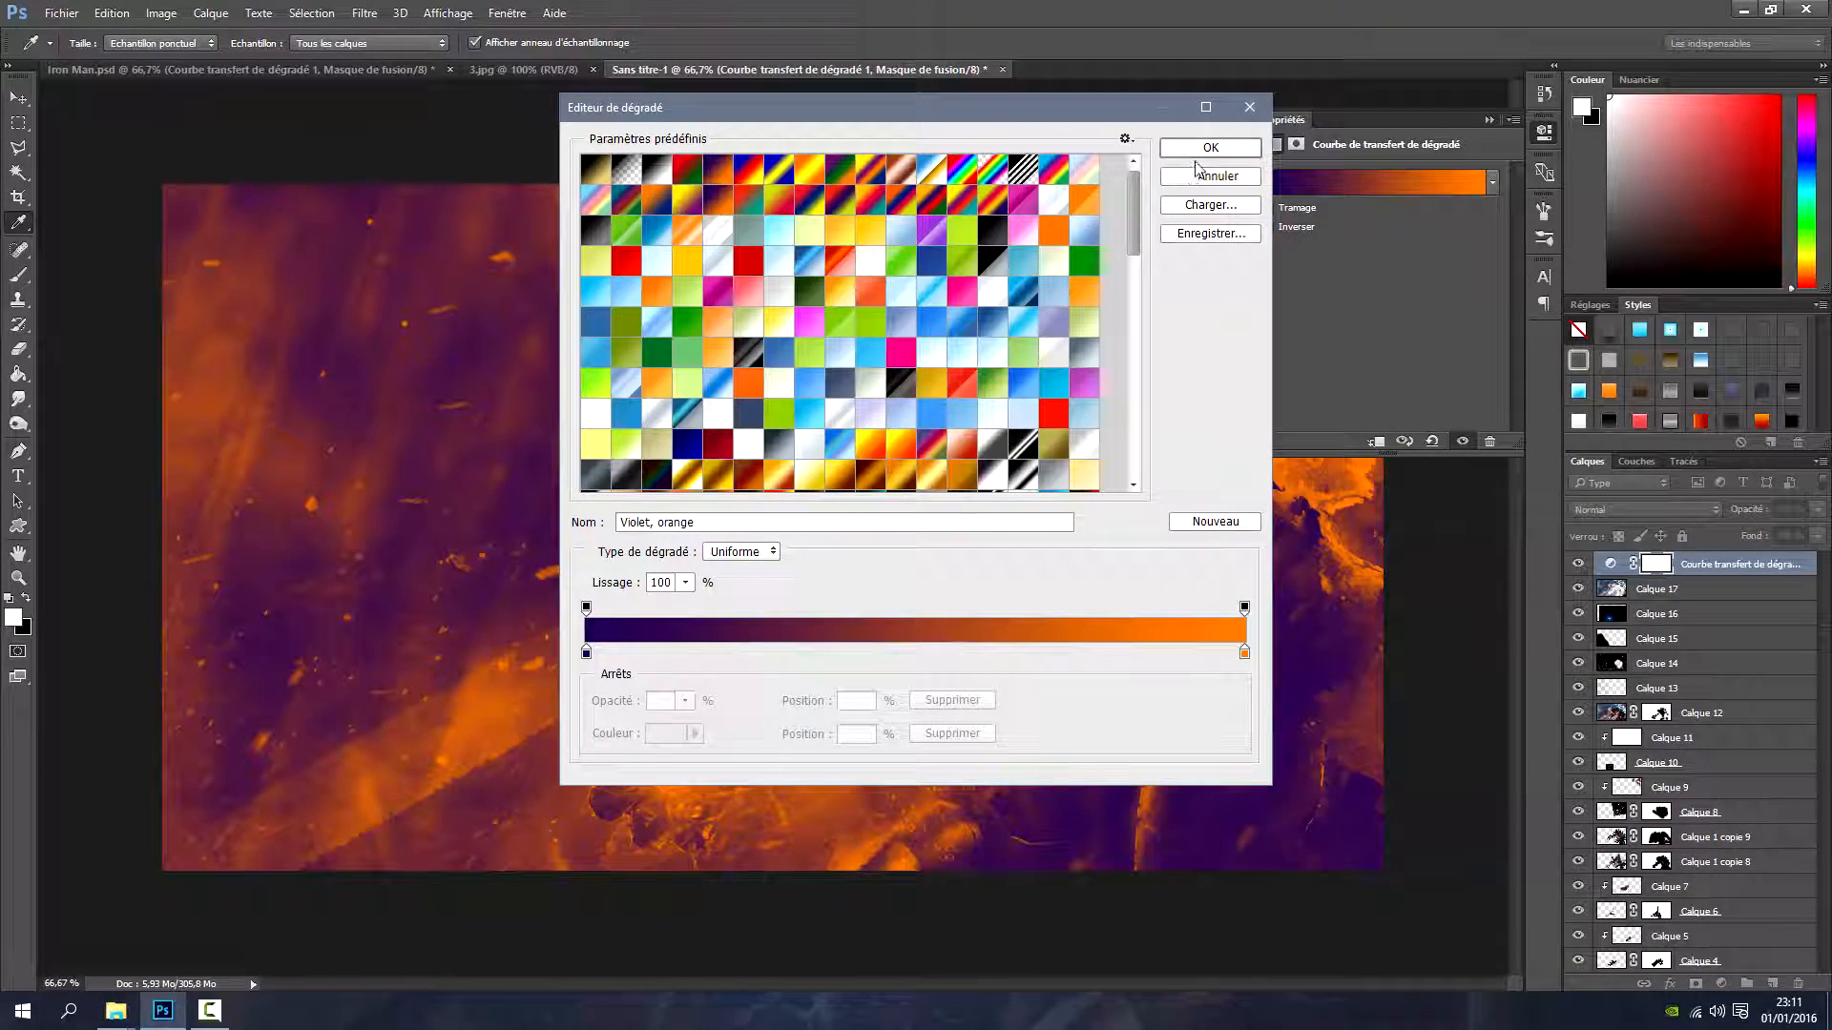
left_click(1191, 149)
Set the violet-orange gradient map's blend mode to Superposition and its opacity to 30%
left_click(1622, 509)
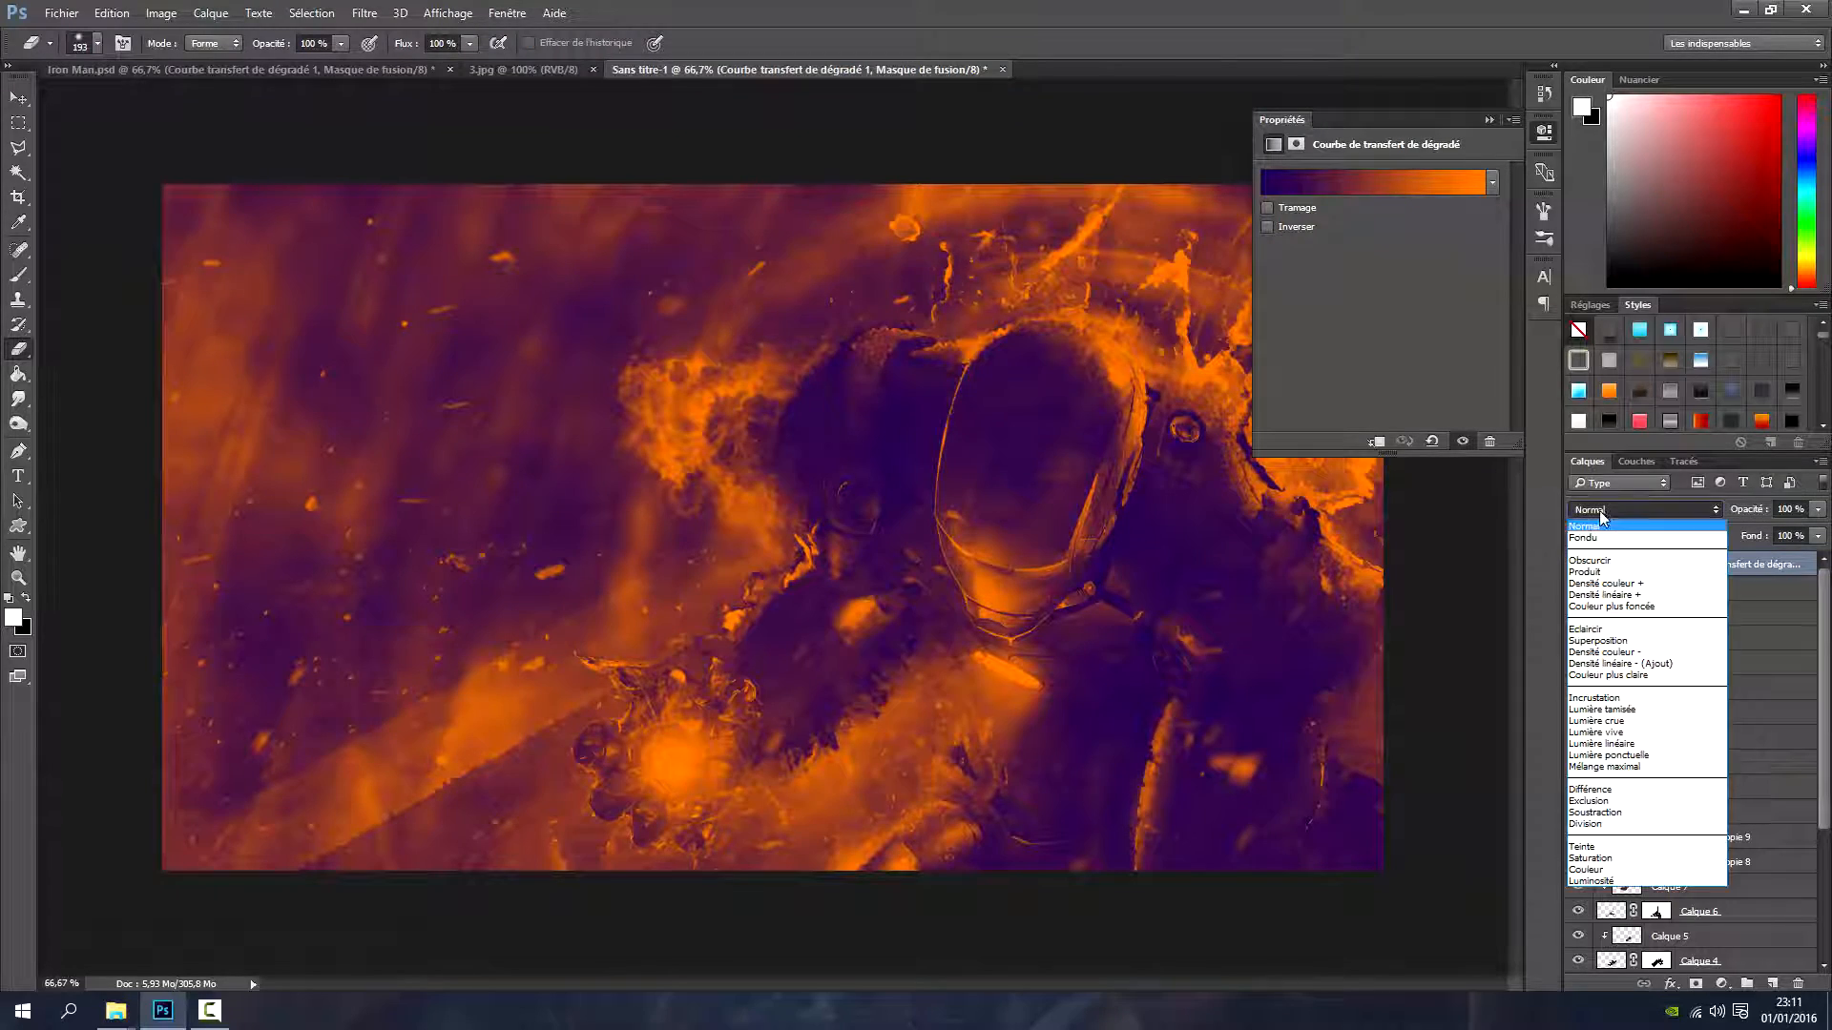
left_click(1641, 645)
left_click_drag(1802, 513, 1704, 510)
type("10")
key("Return")
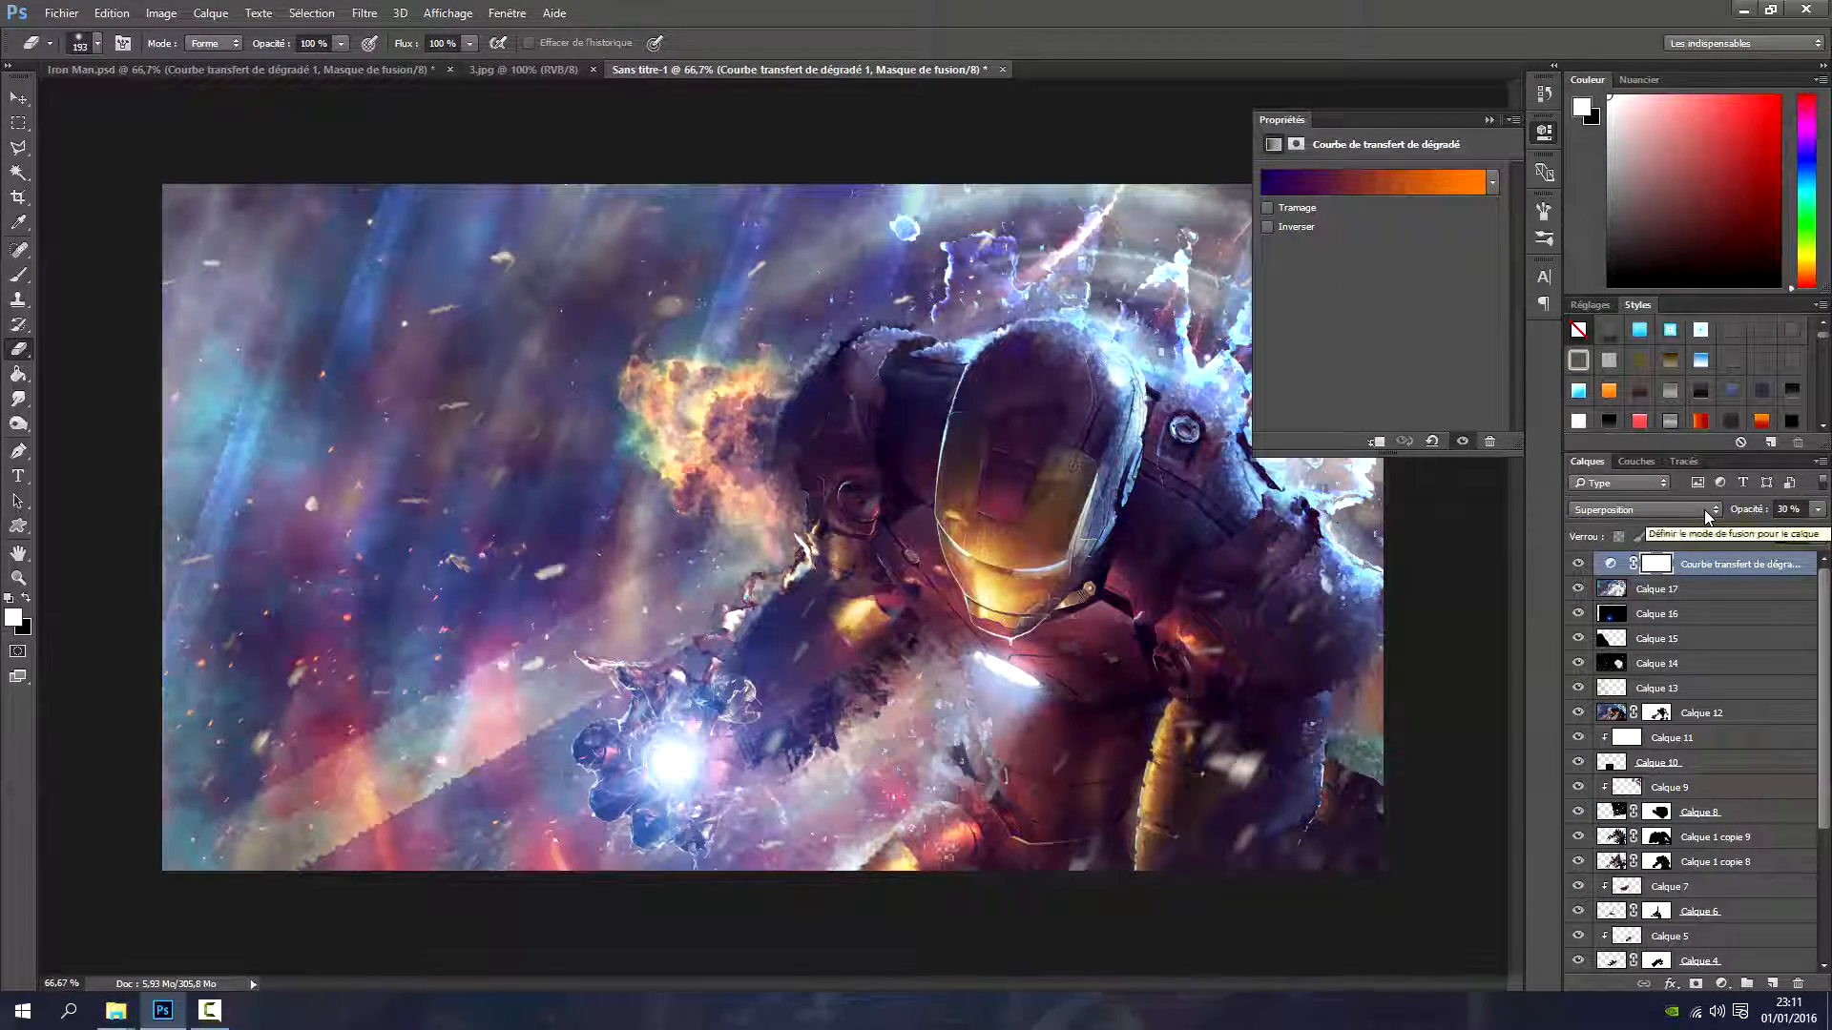
Add a second gradient map adjustment layer with the black-to-pink Personnalisé preset, keeping #fd00a1 as its end colour
left_click(1721, 983)
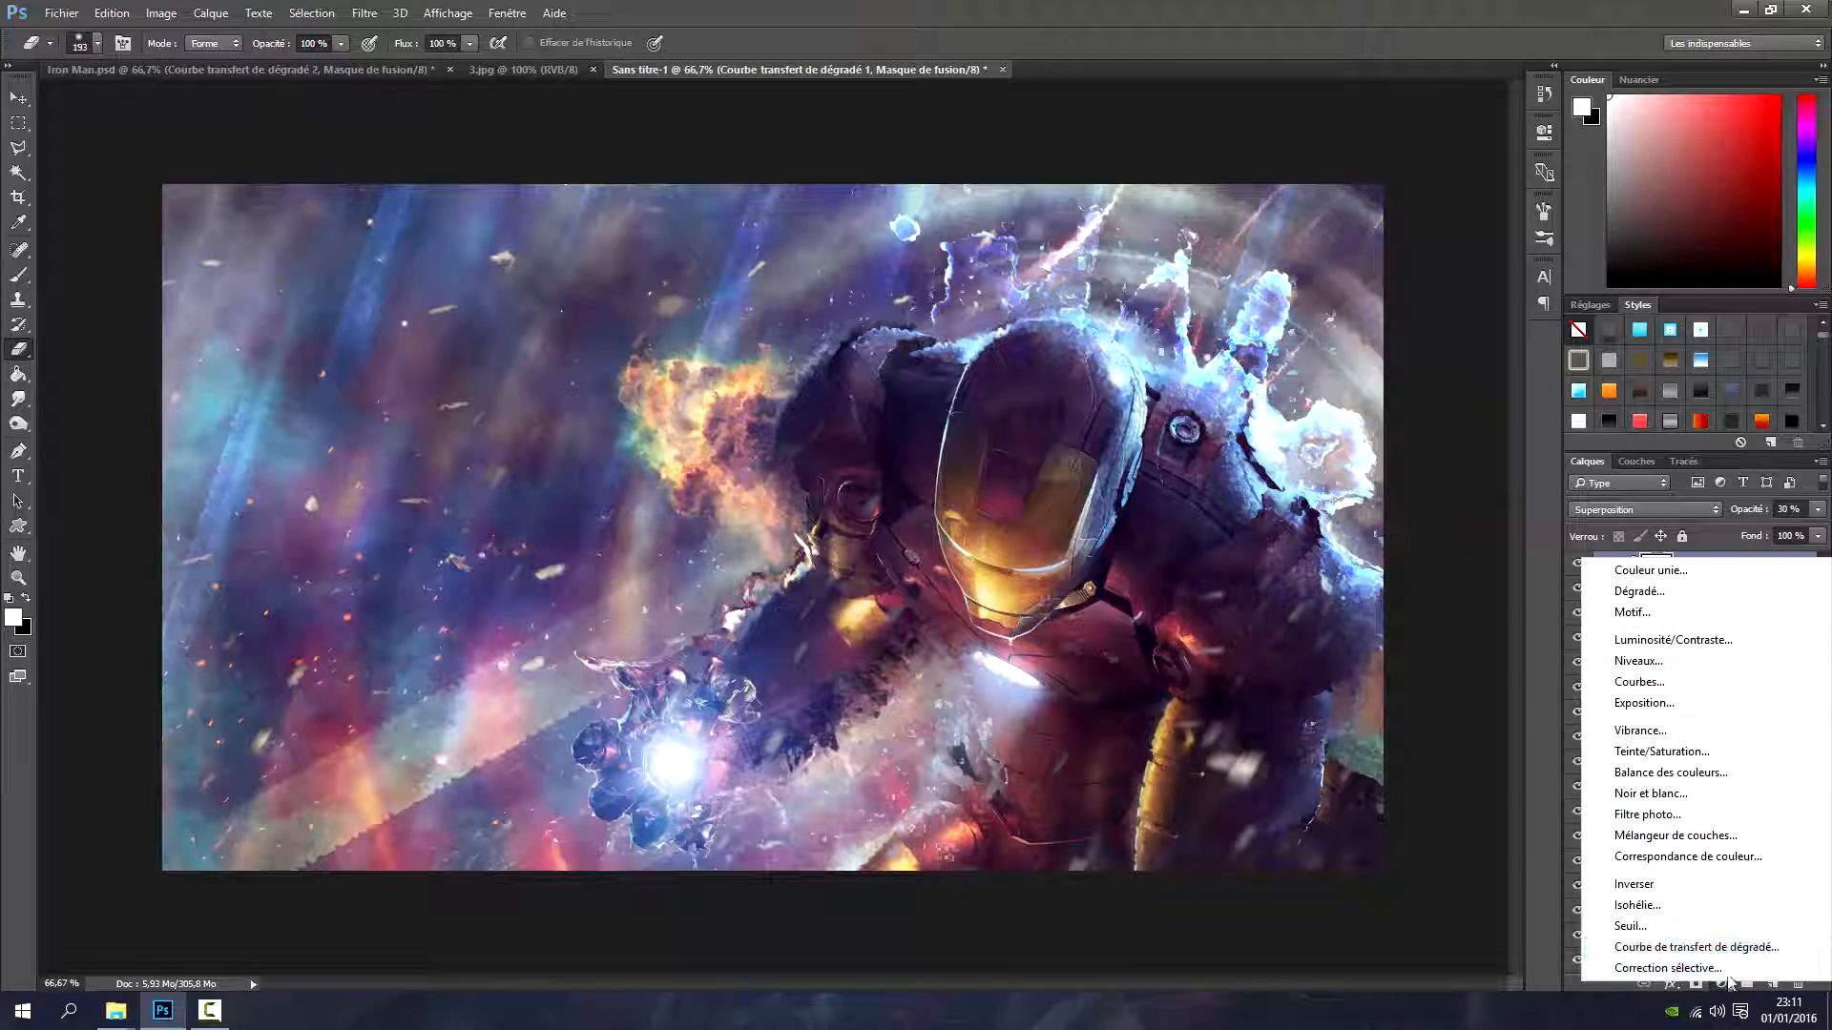
left_click(1665, 934)
left_click(1366, 197)
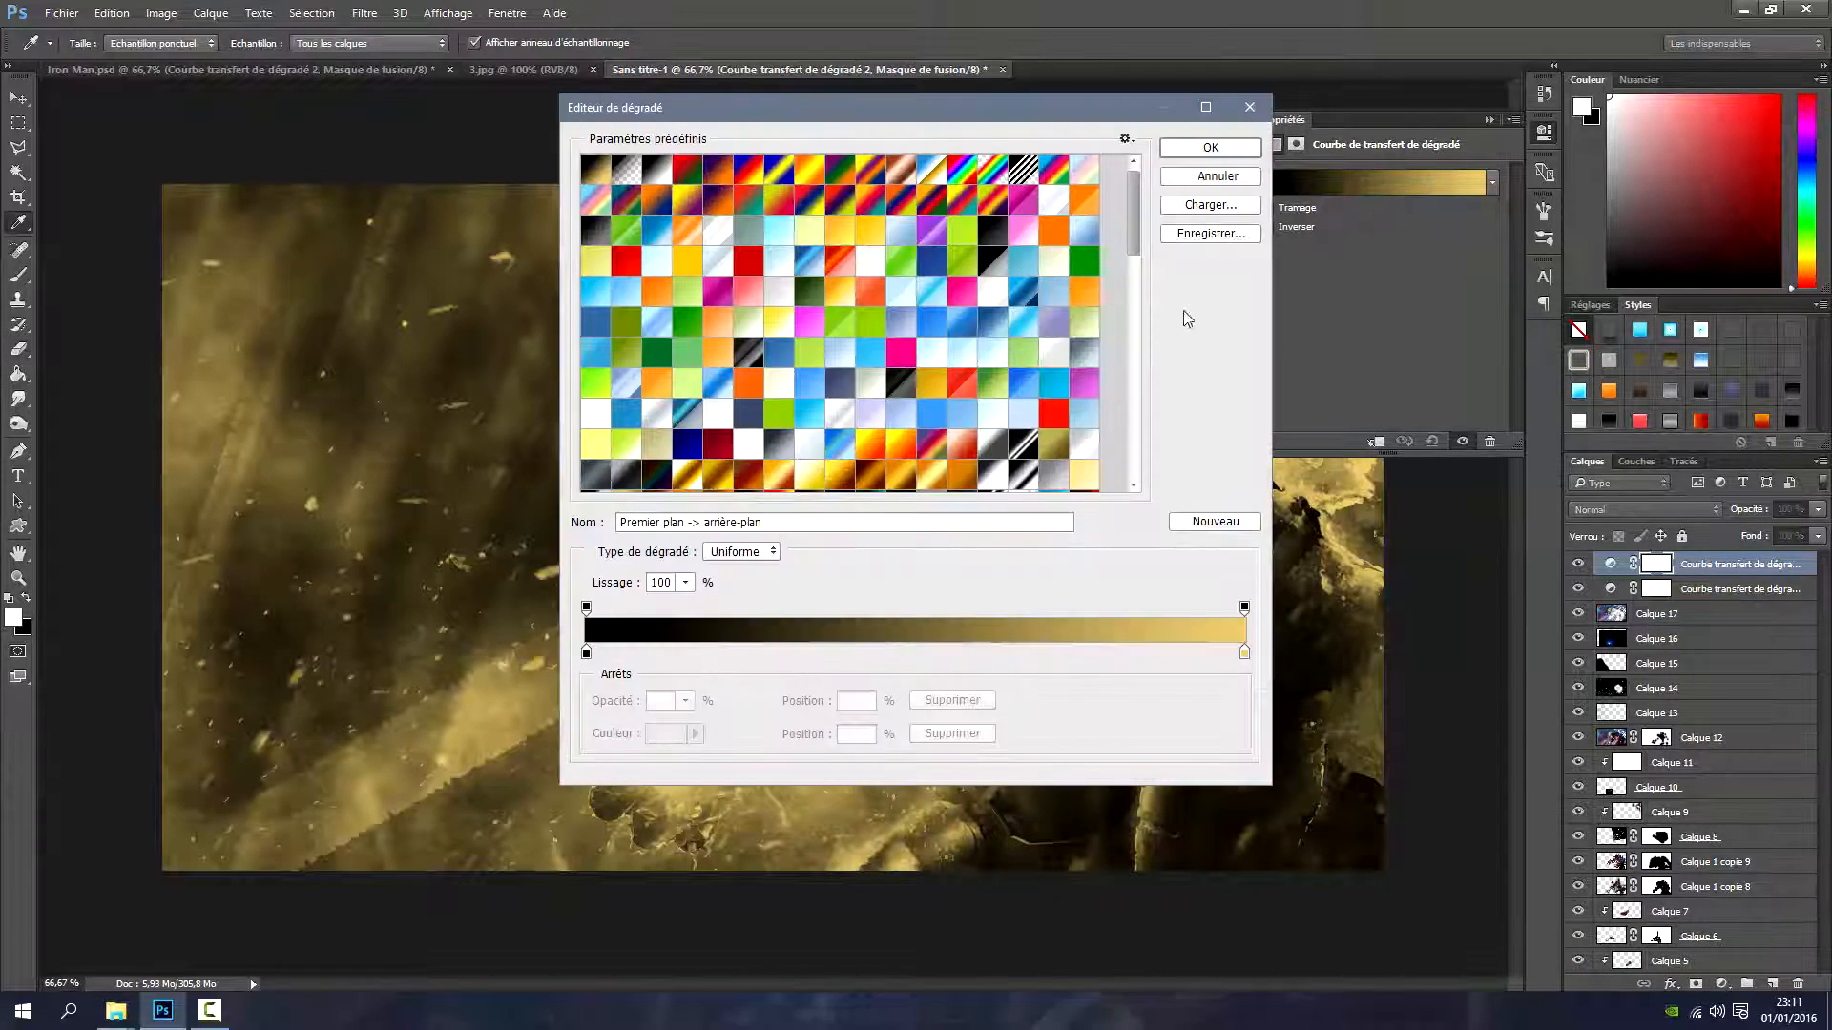
left_click_drag(1135, 235, 1130, 507)
left_click(873, 479)
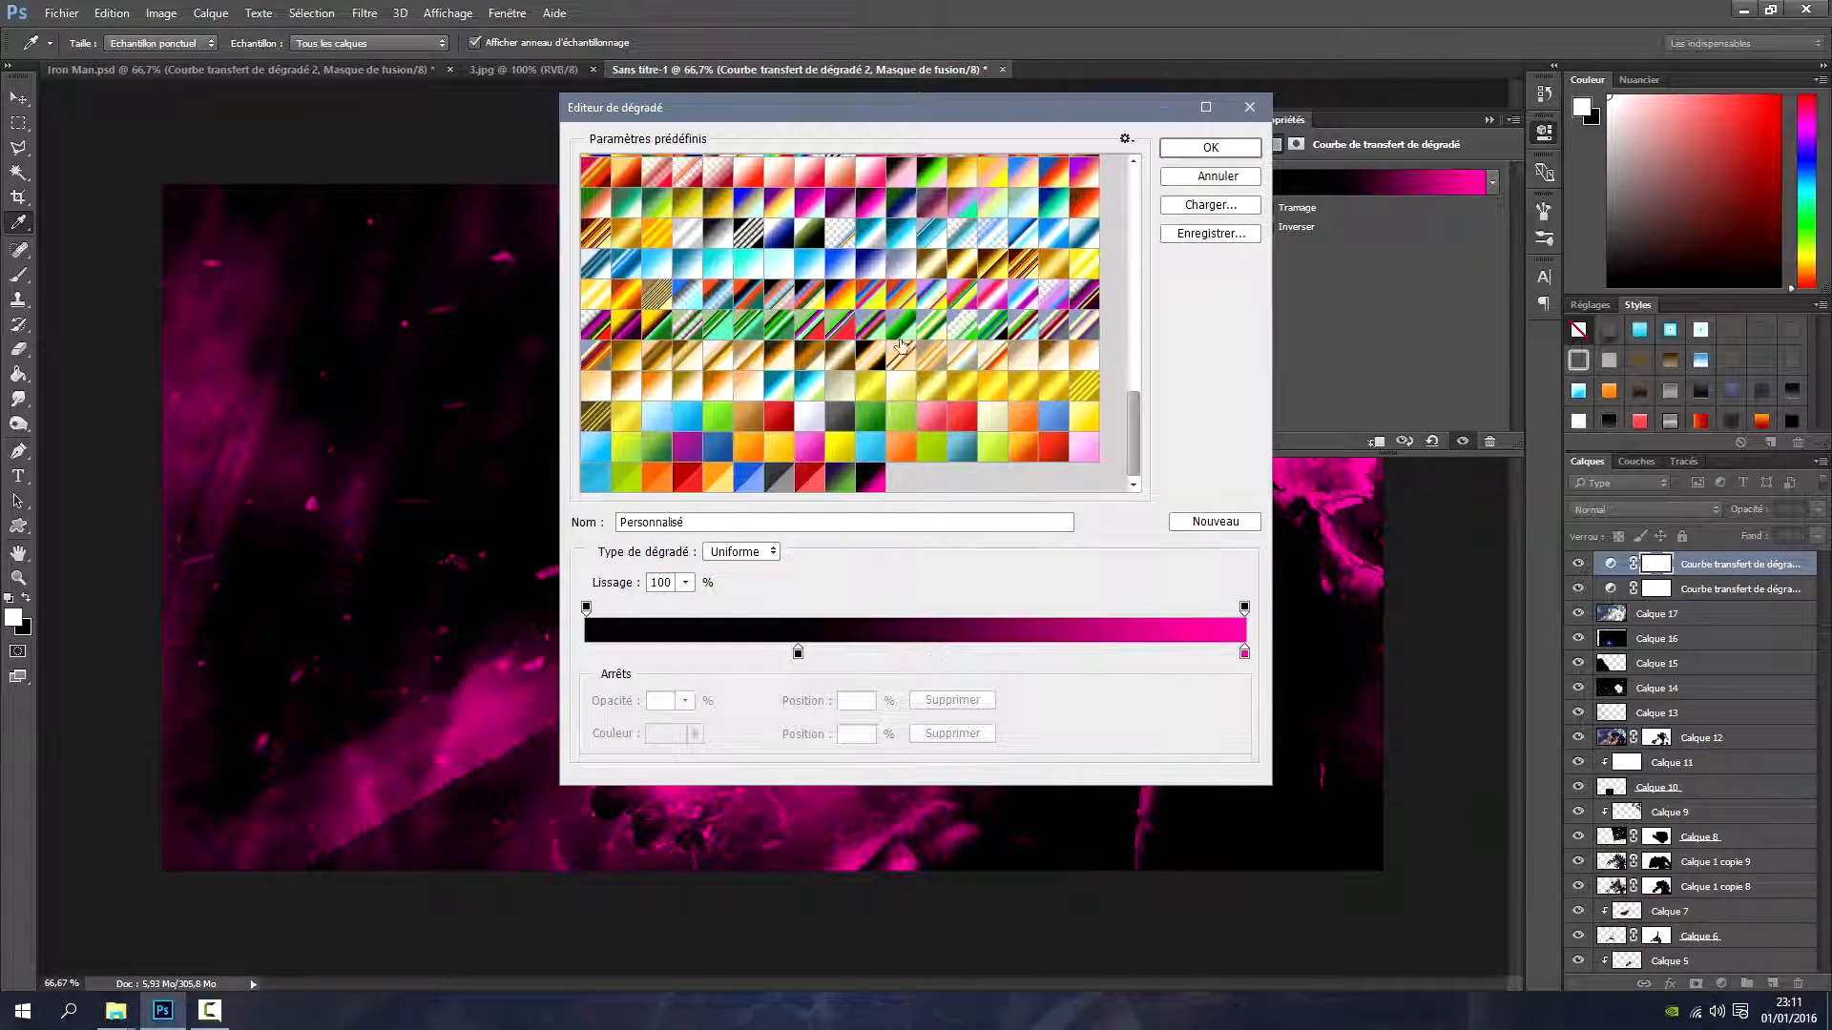
double_click(1244, 655)
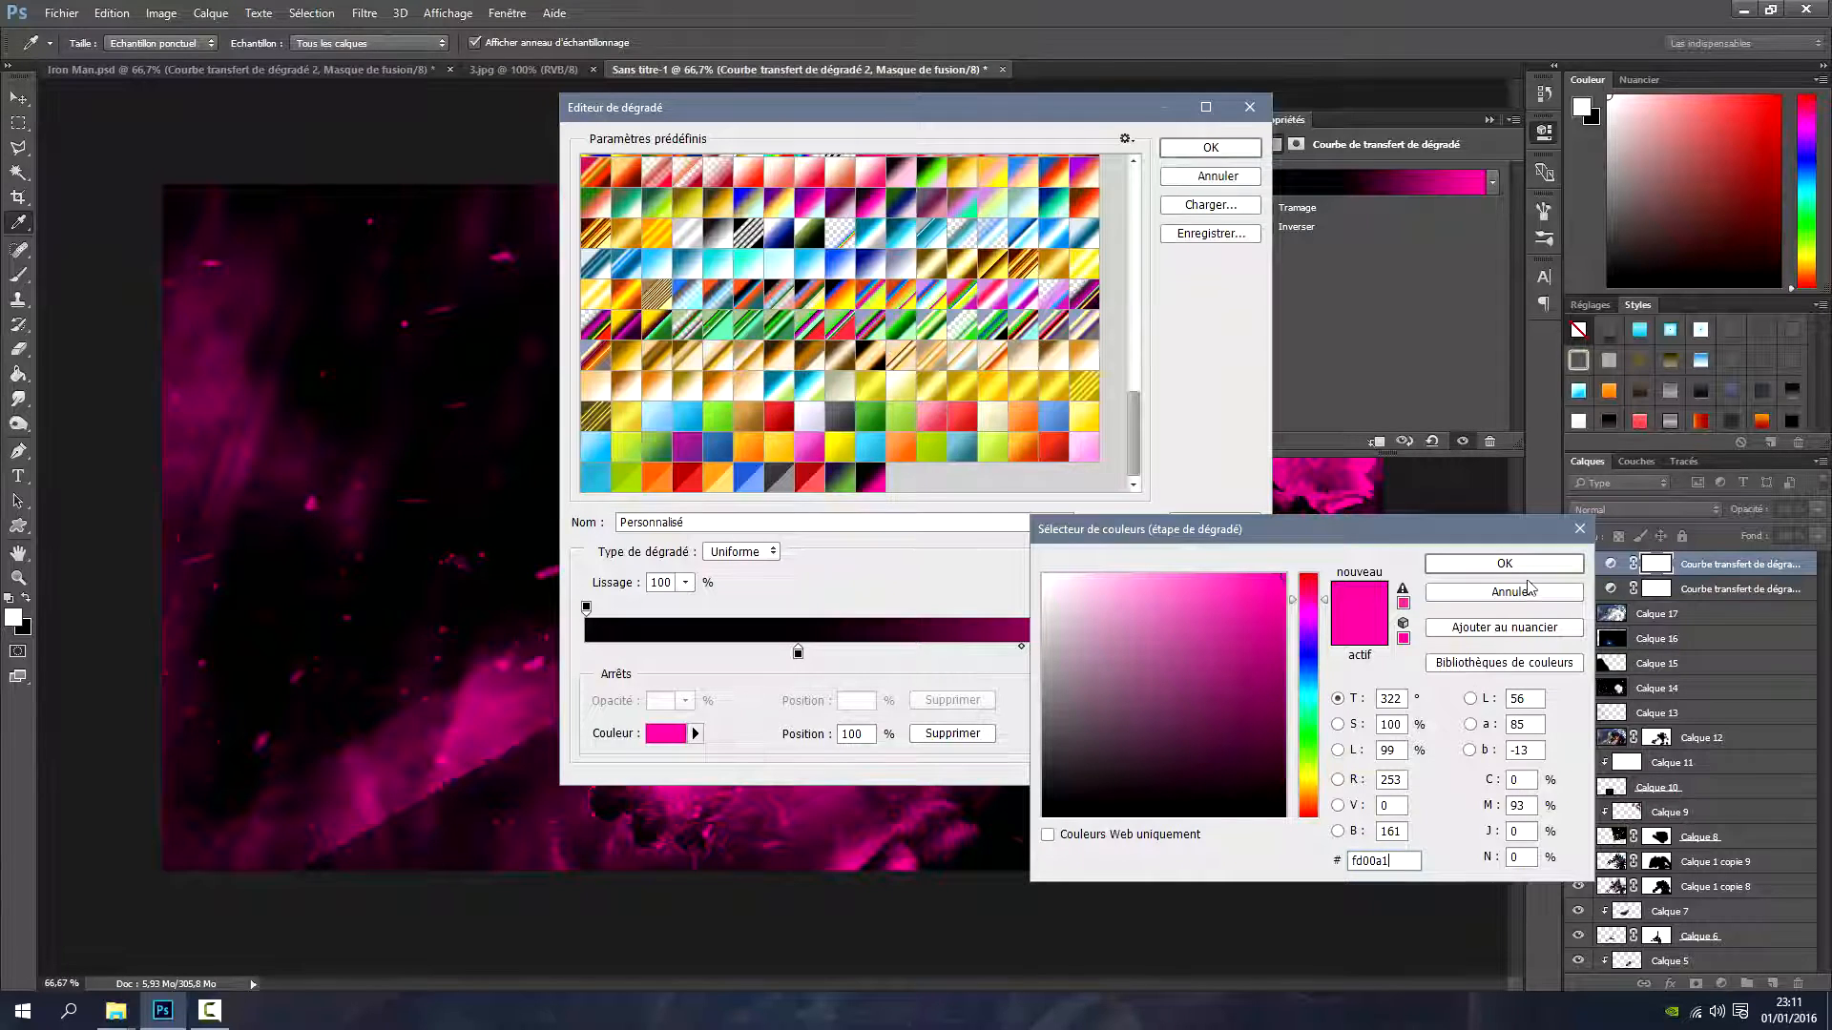
left_click(1544, 571)
left_click(1212, 148)
Set the black-to-pink gradient map's blend mode to Densité couleur - and its opacity to 30%
key("e")
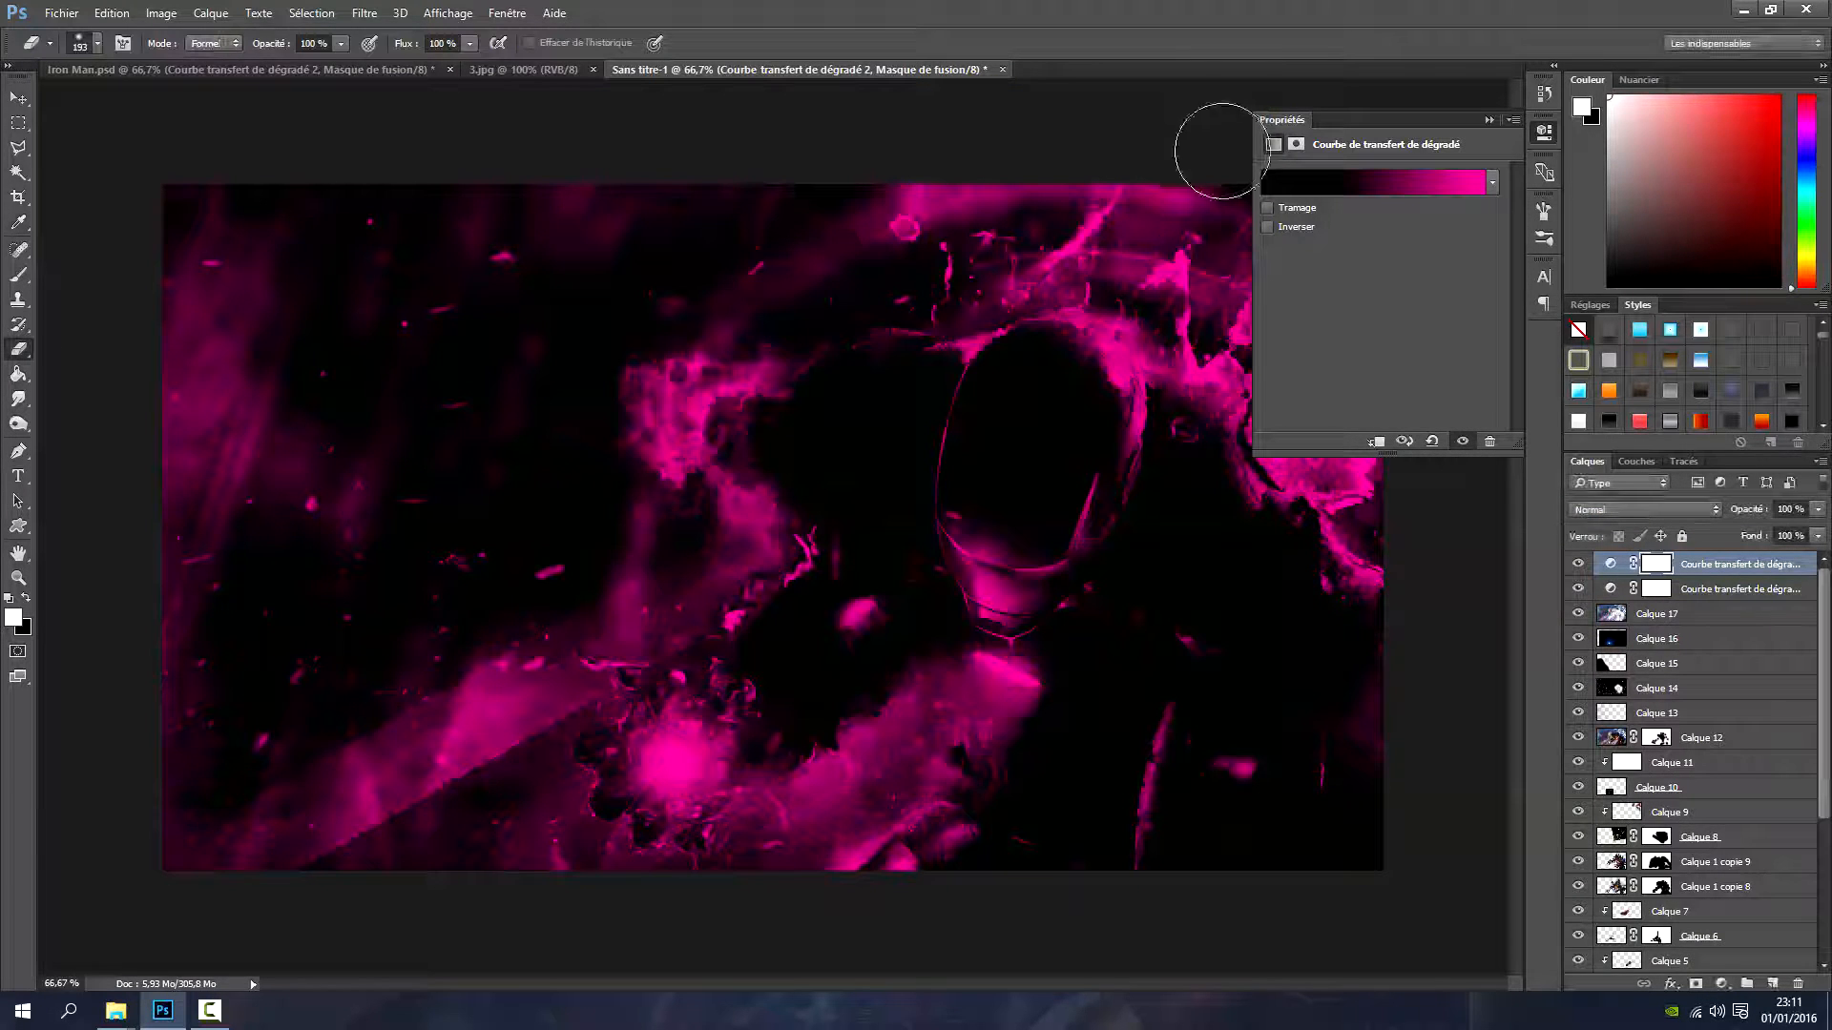
left_click(1643, 510)
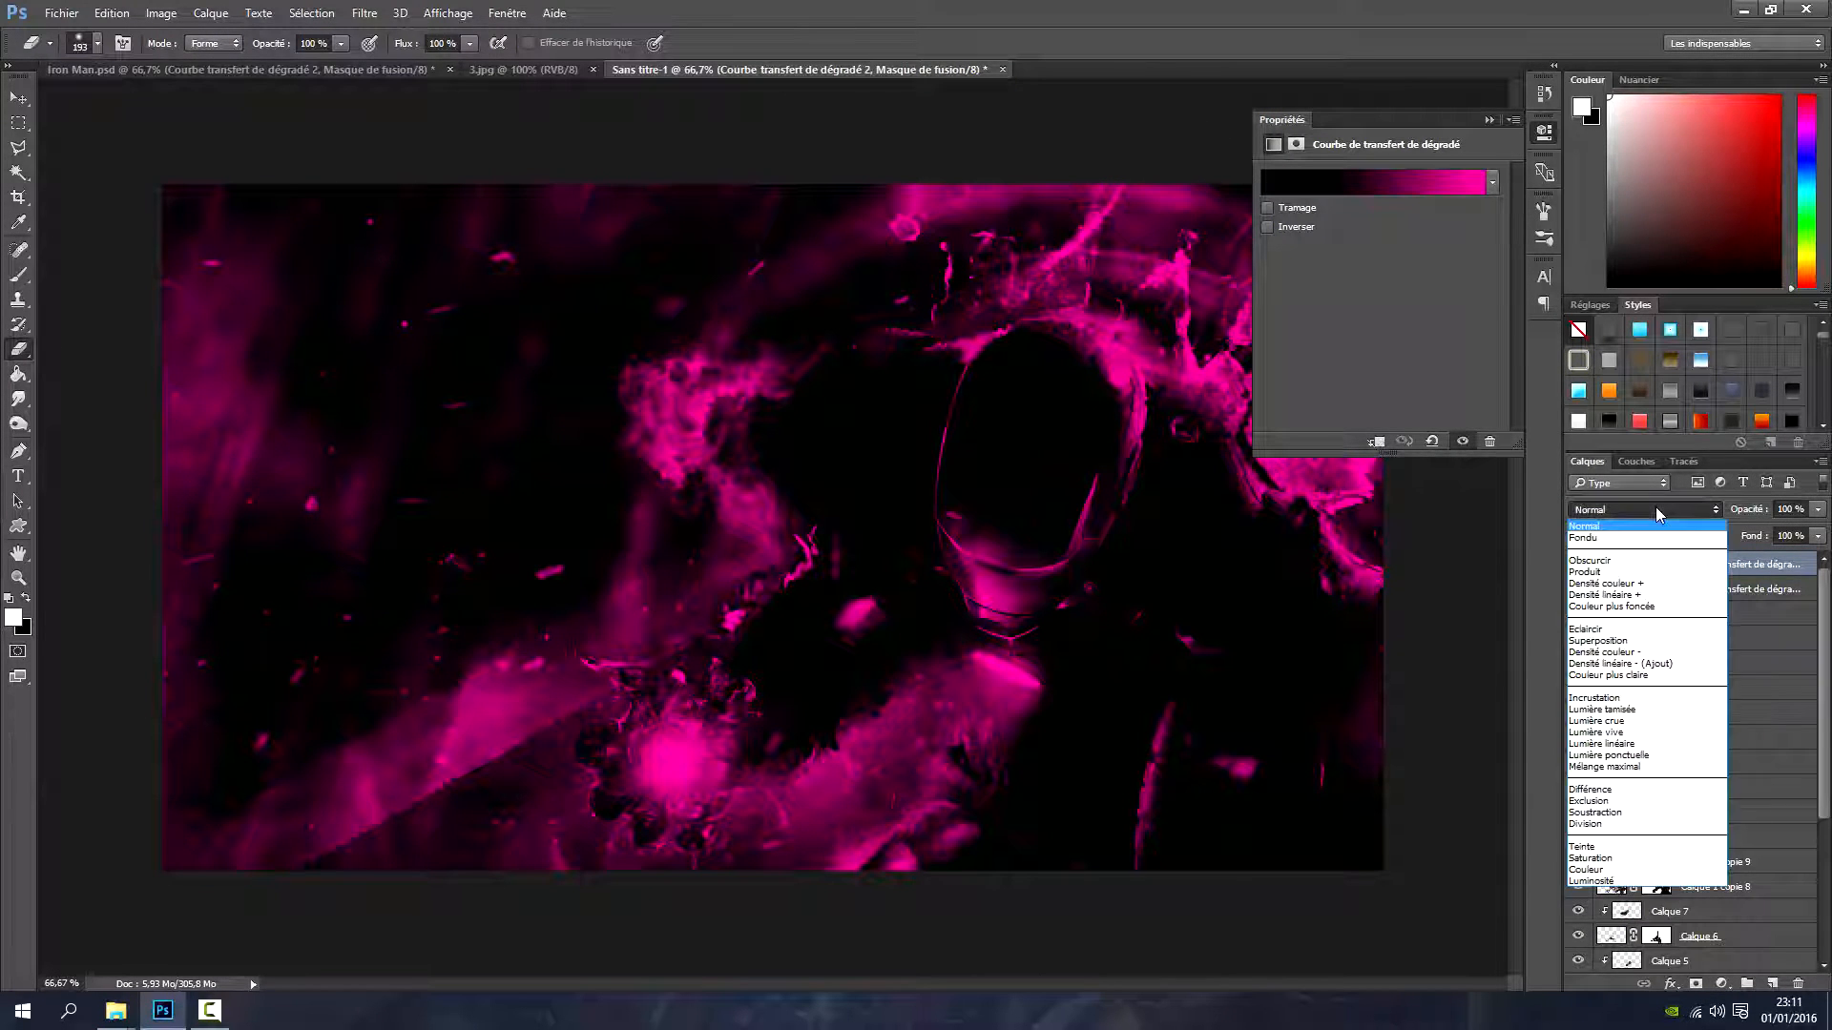
left_click(1655, 652)
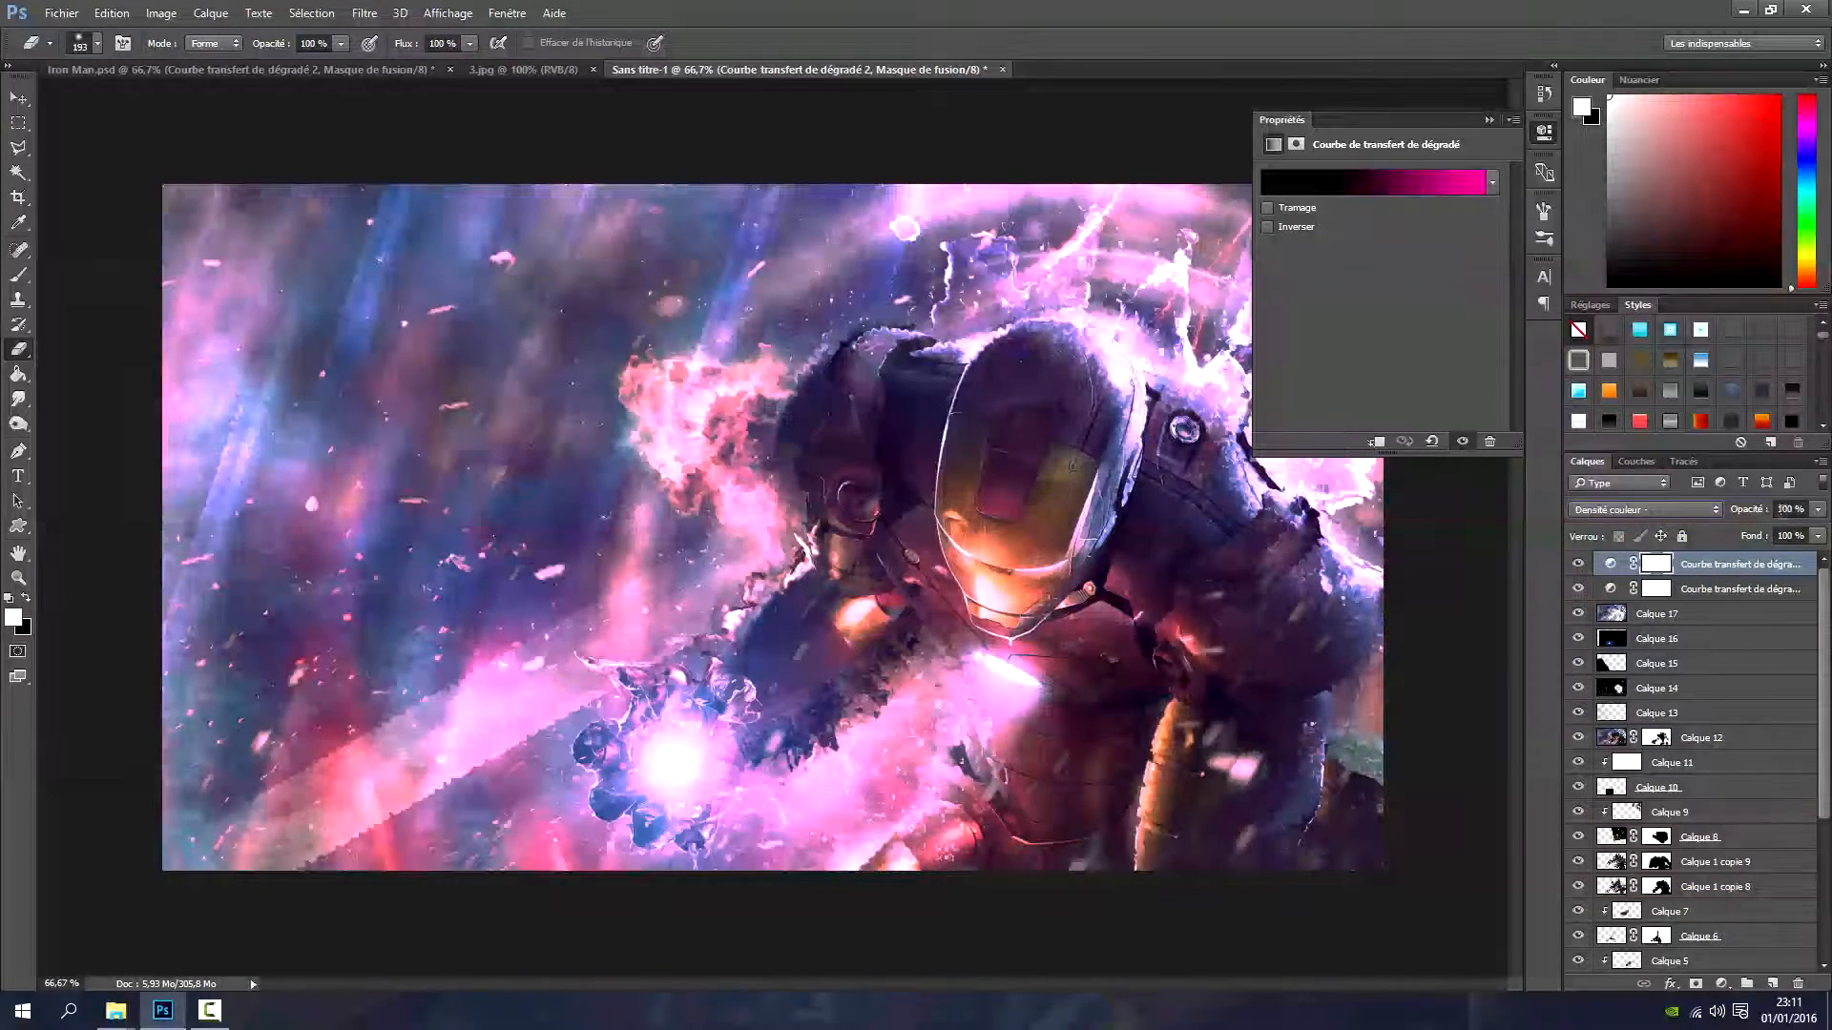
type("30")
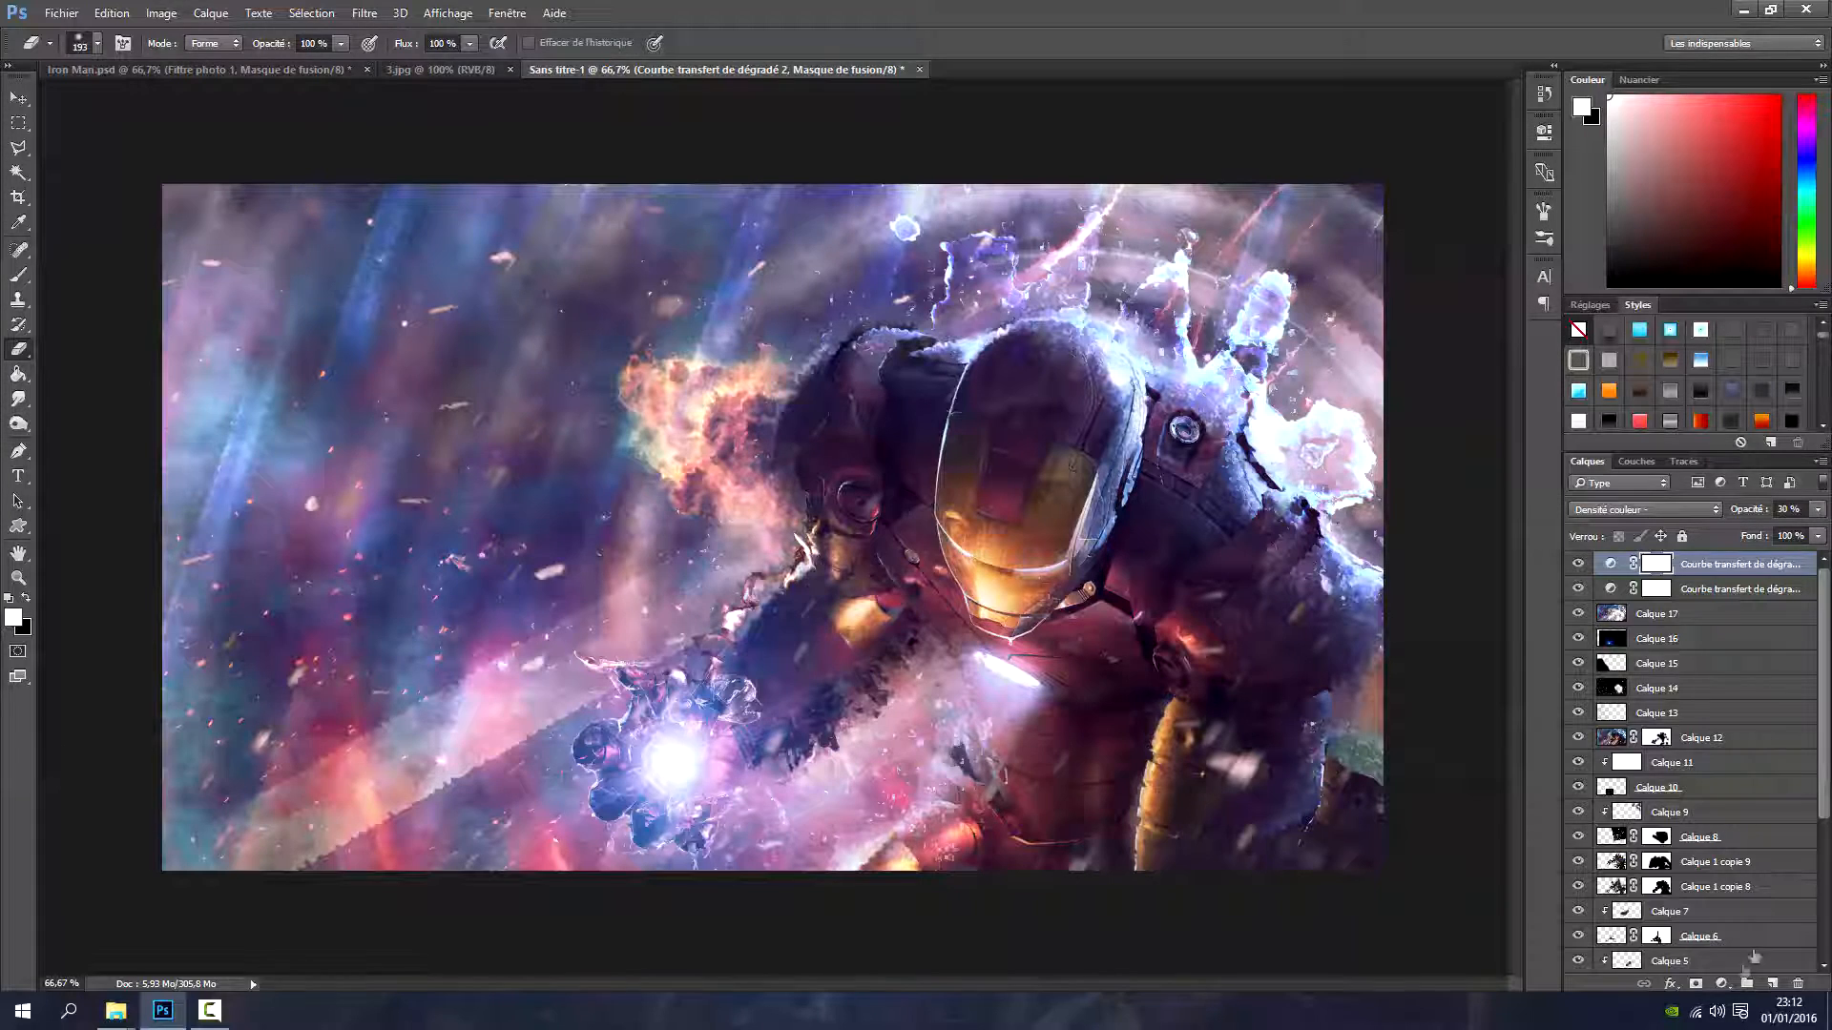
Add a photo filter adjustment layer using Filtre refroidissant (82) with a density of 10%
left_click(1722, 984)
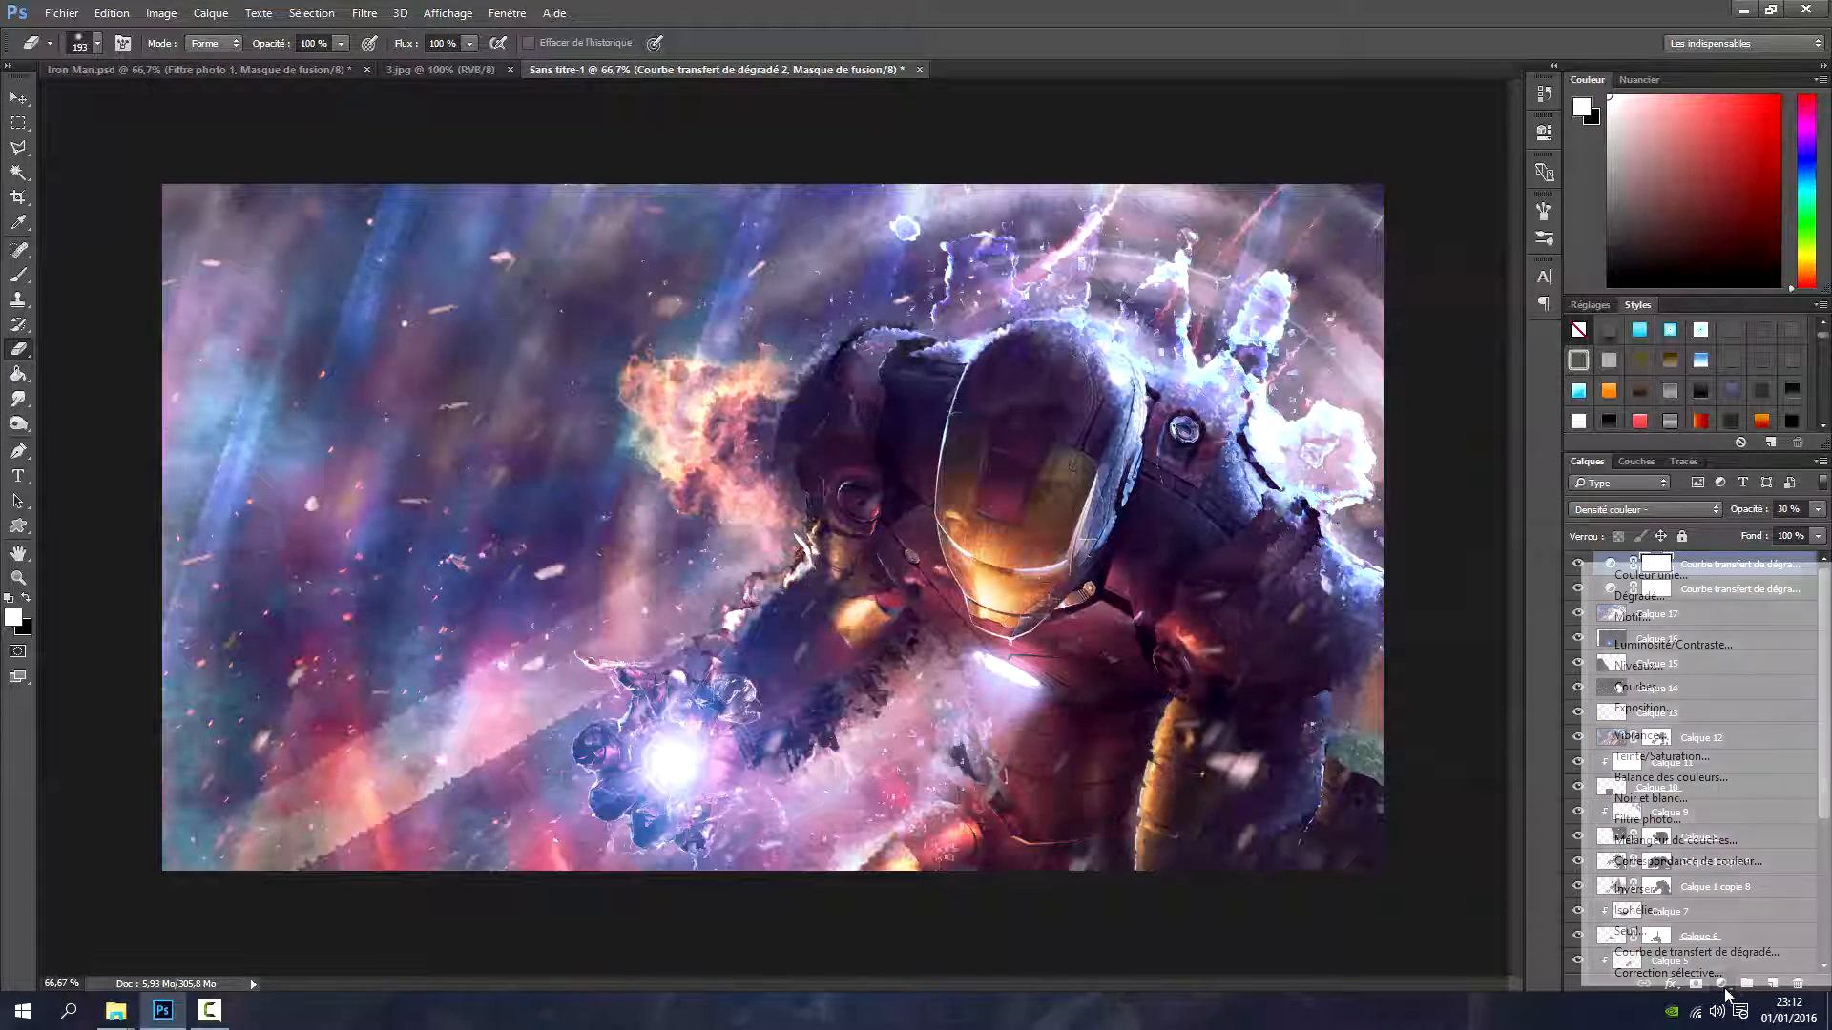
left_click(1665, 818)
left_click(1374, 178)
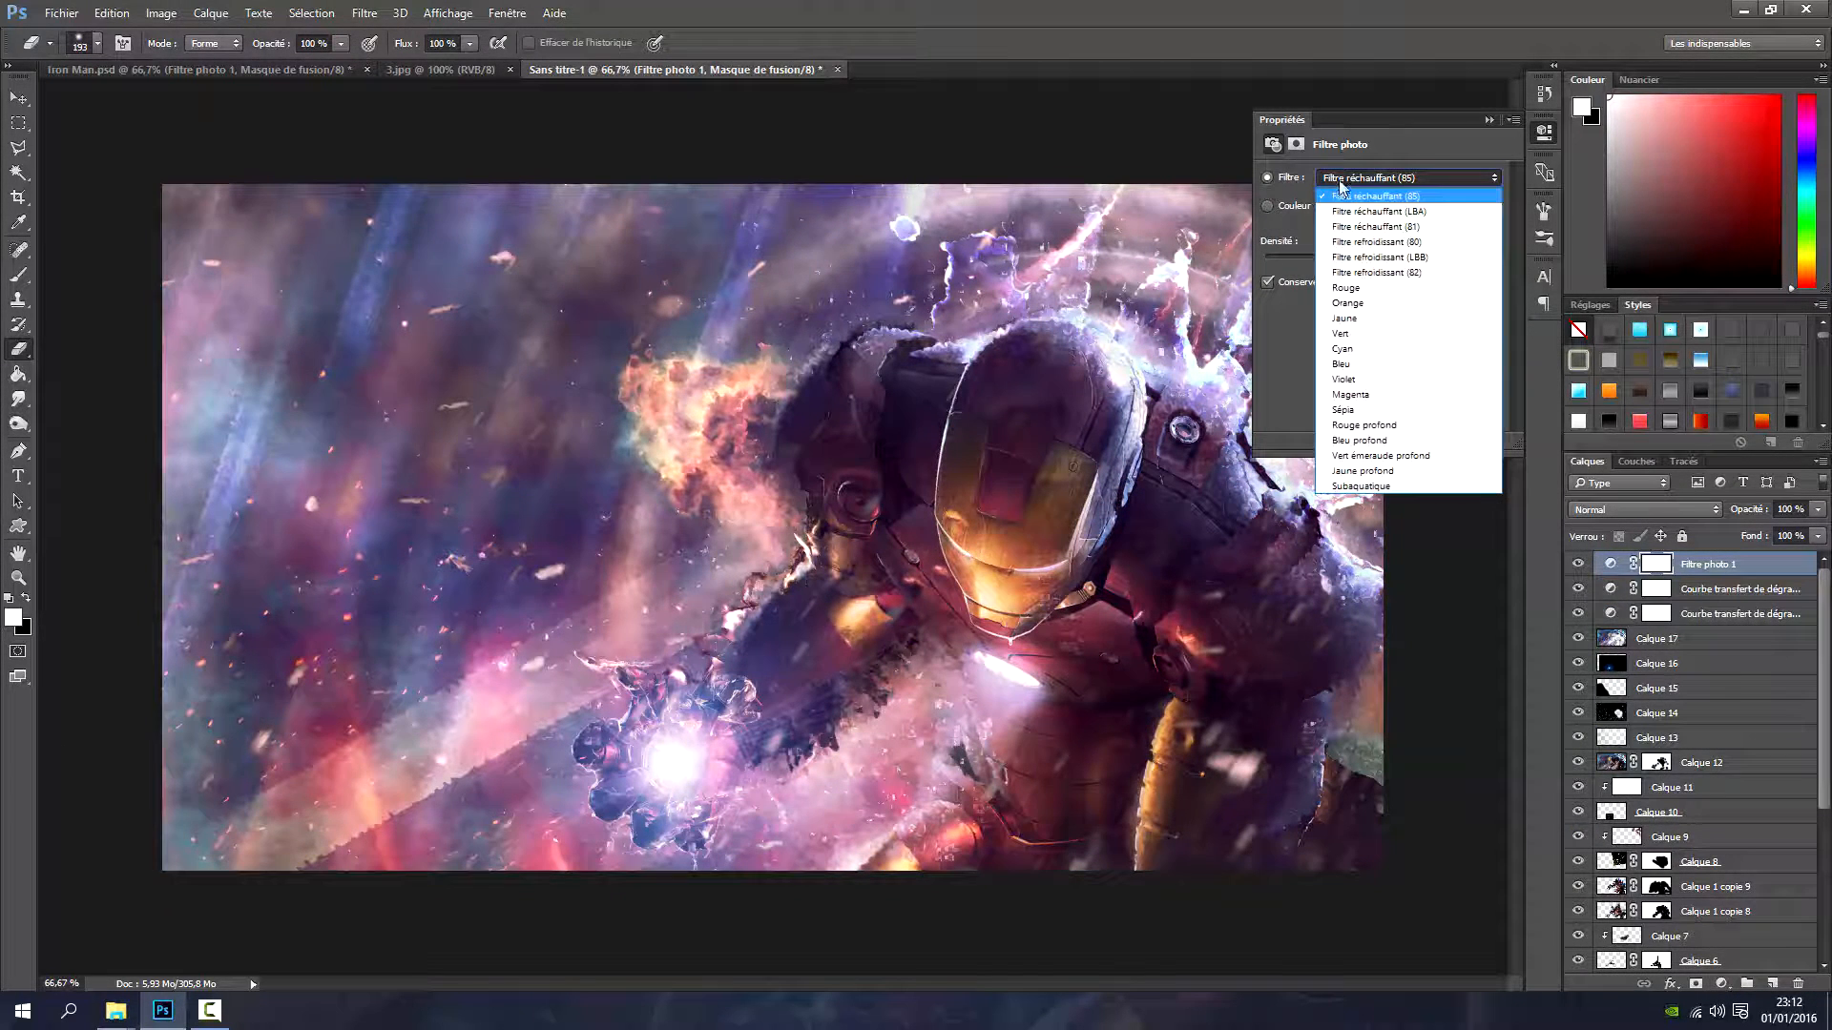
left_click(1412, 263)
left_click(1466, 243)
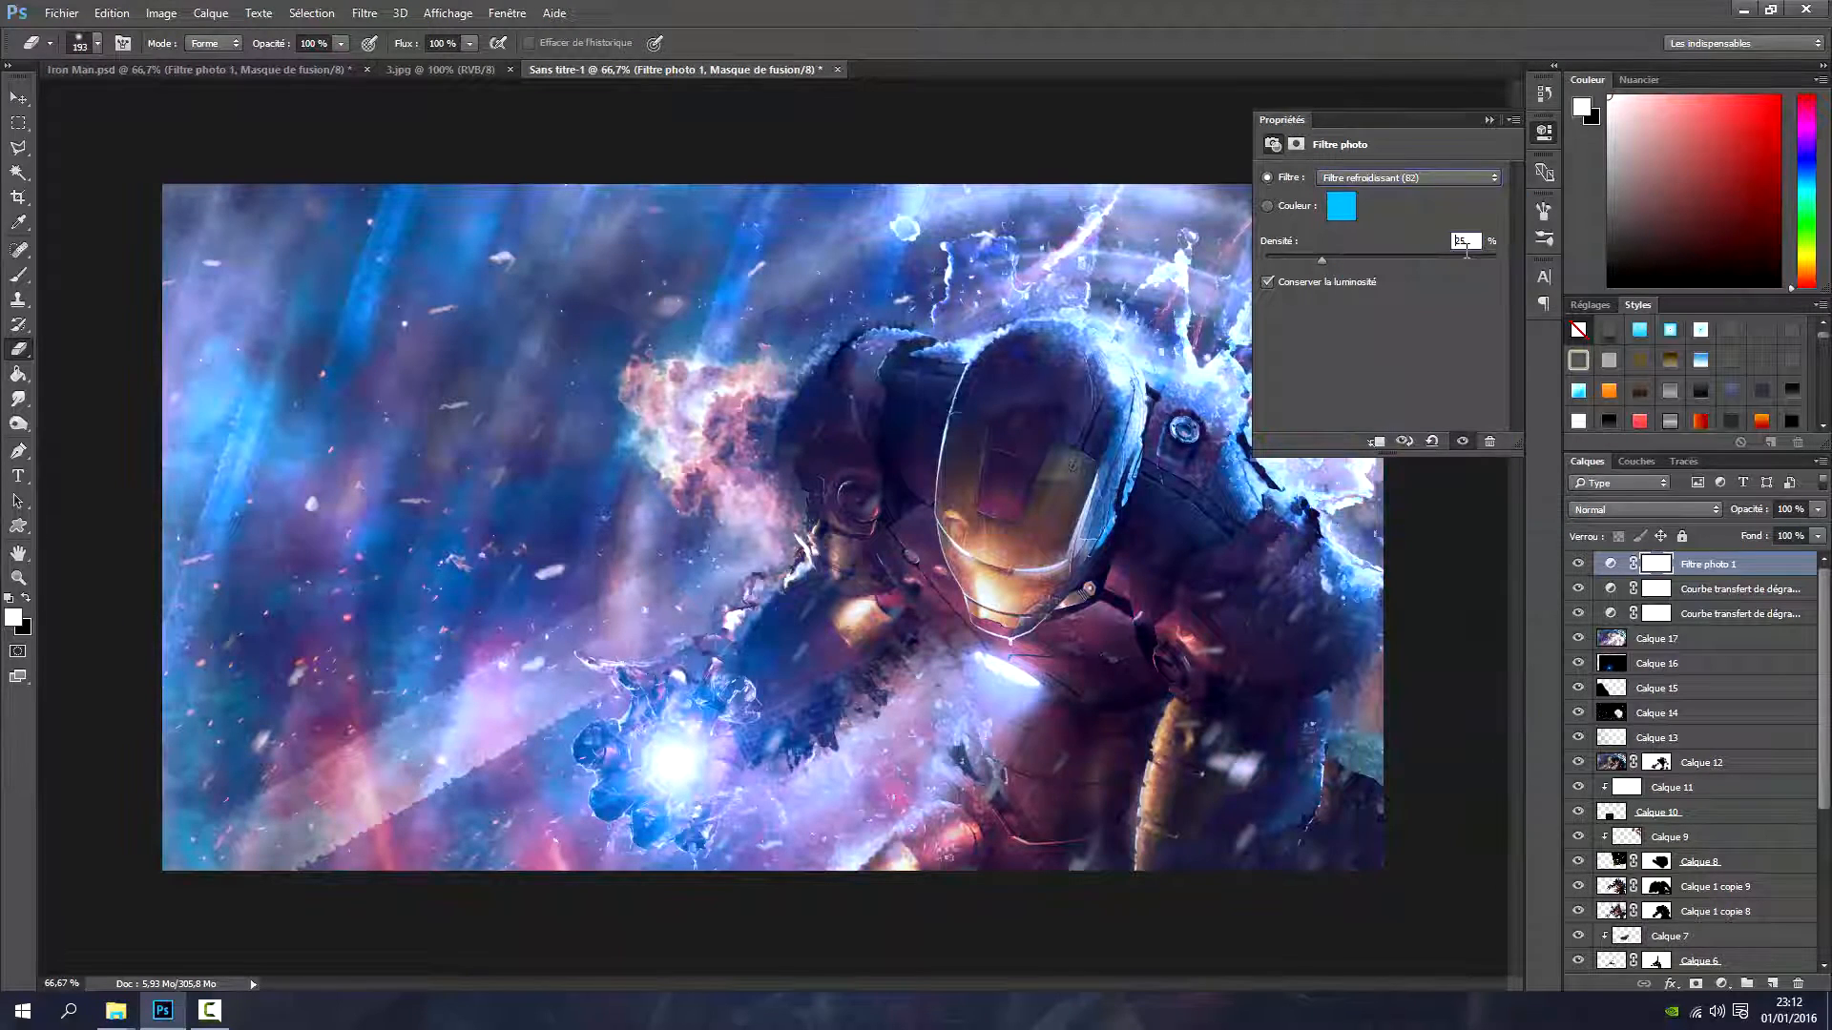
type("10")
key("Return")
left_click(1489, 121)
Compare the wallpaper with the Iron Man version on the Windows desktop, and return to Photoshop
scroll(641, 577, "up", 1)
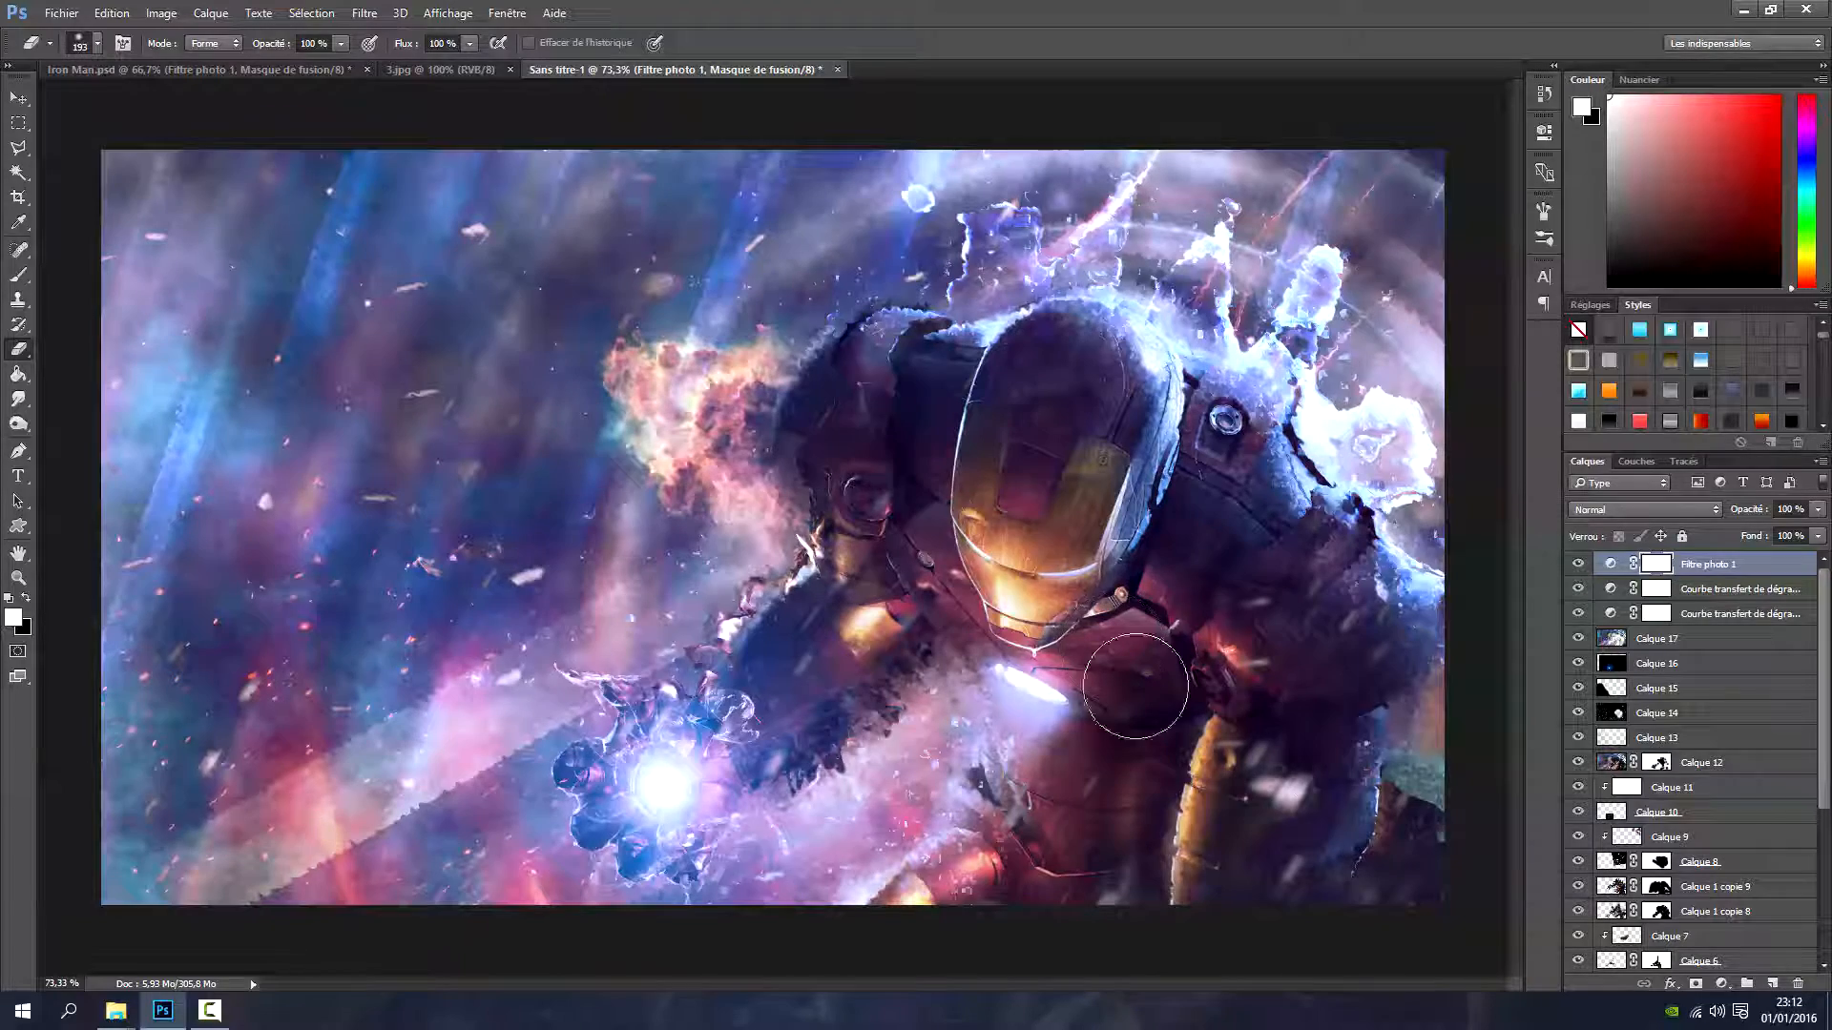
left_click(1829, 1014)
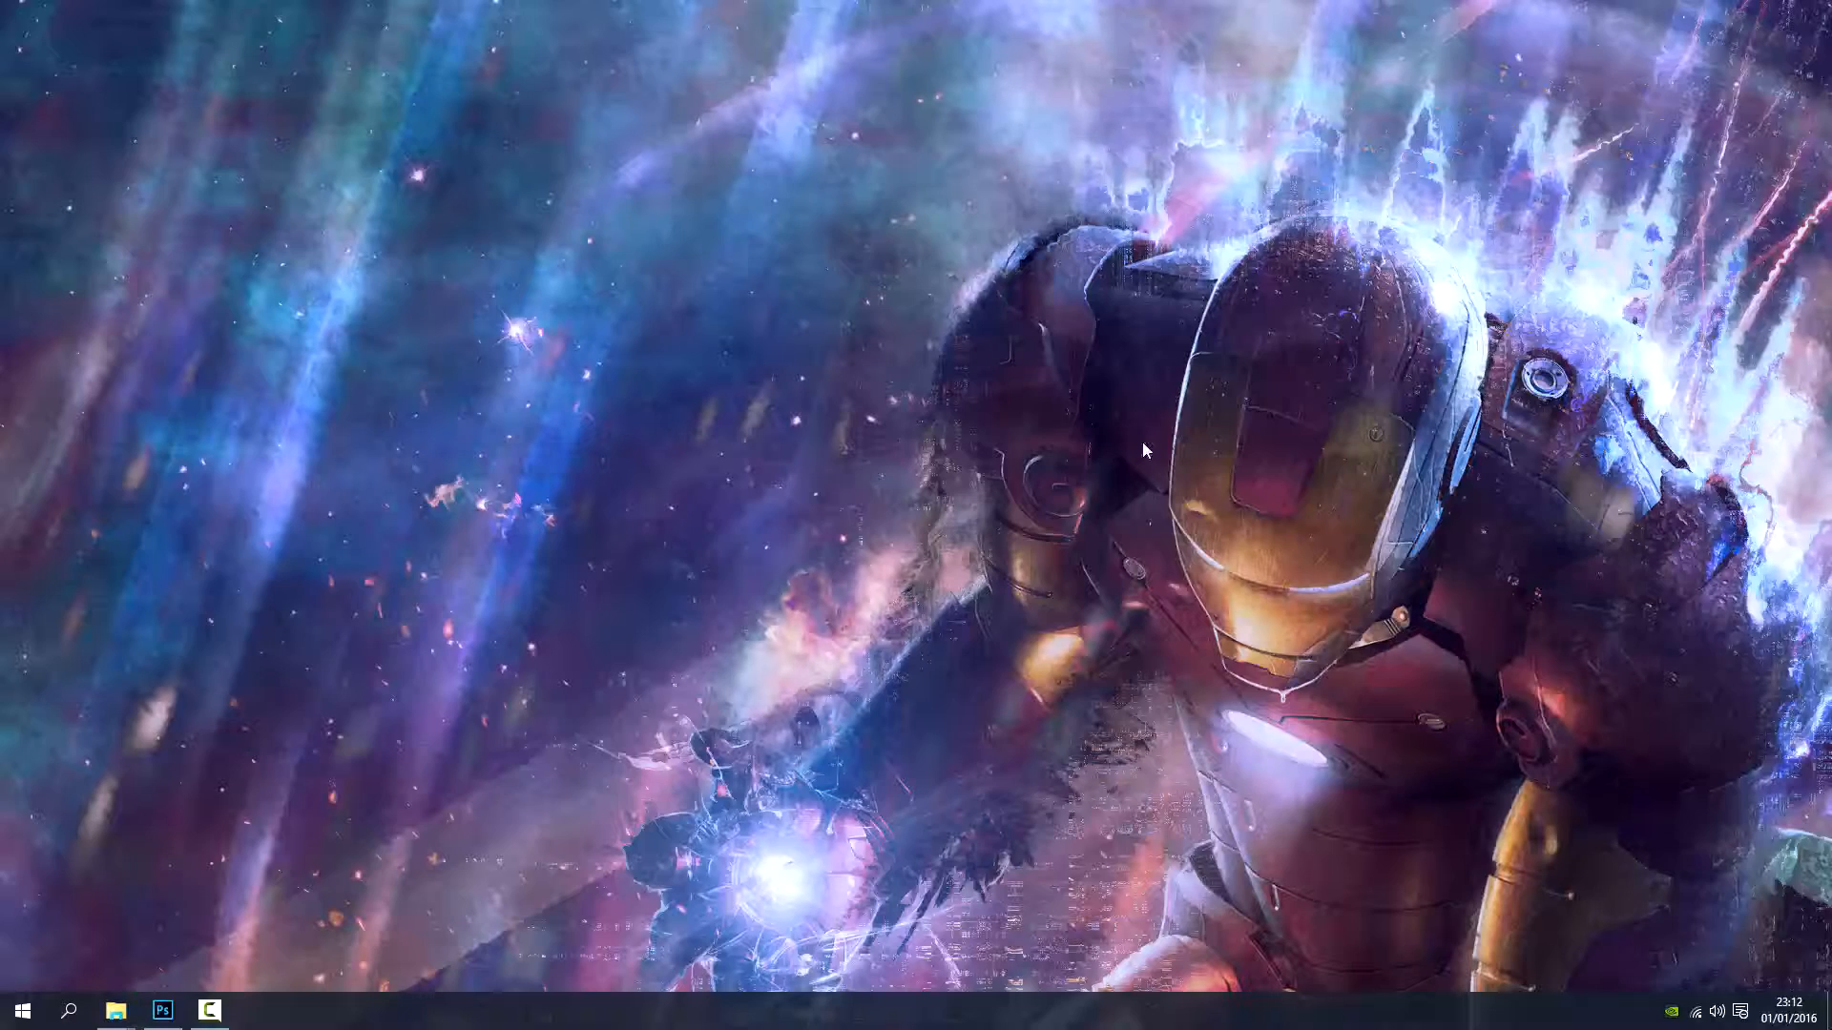
left_click(162, 1011)
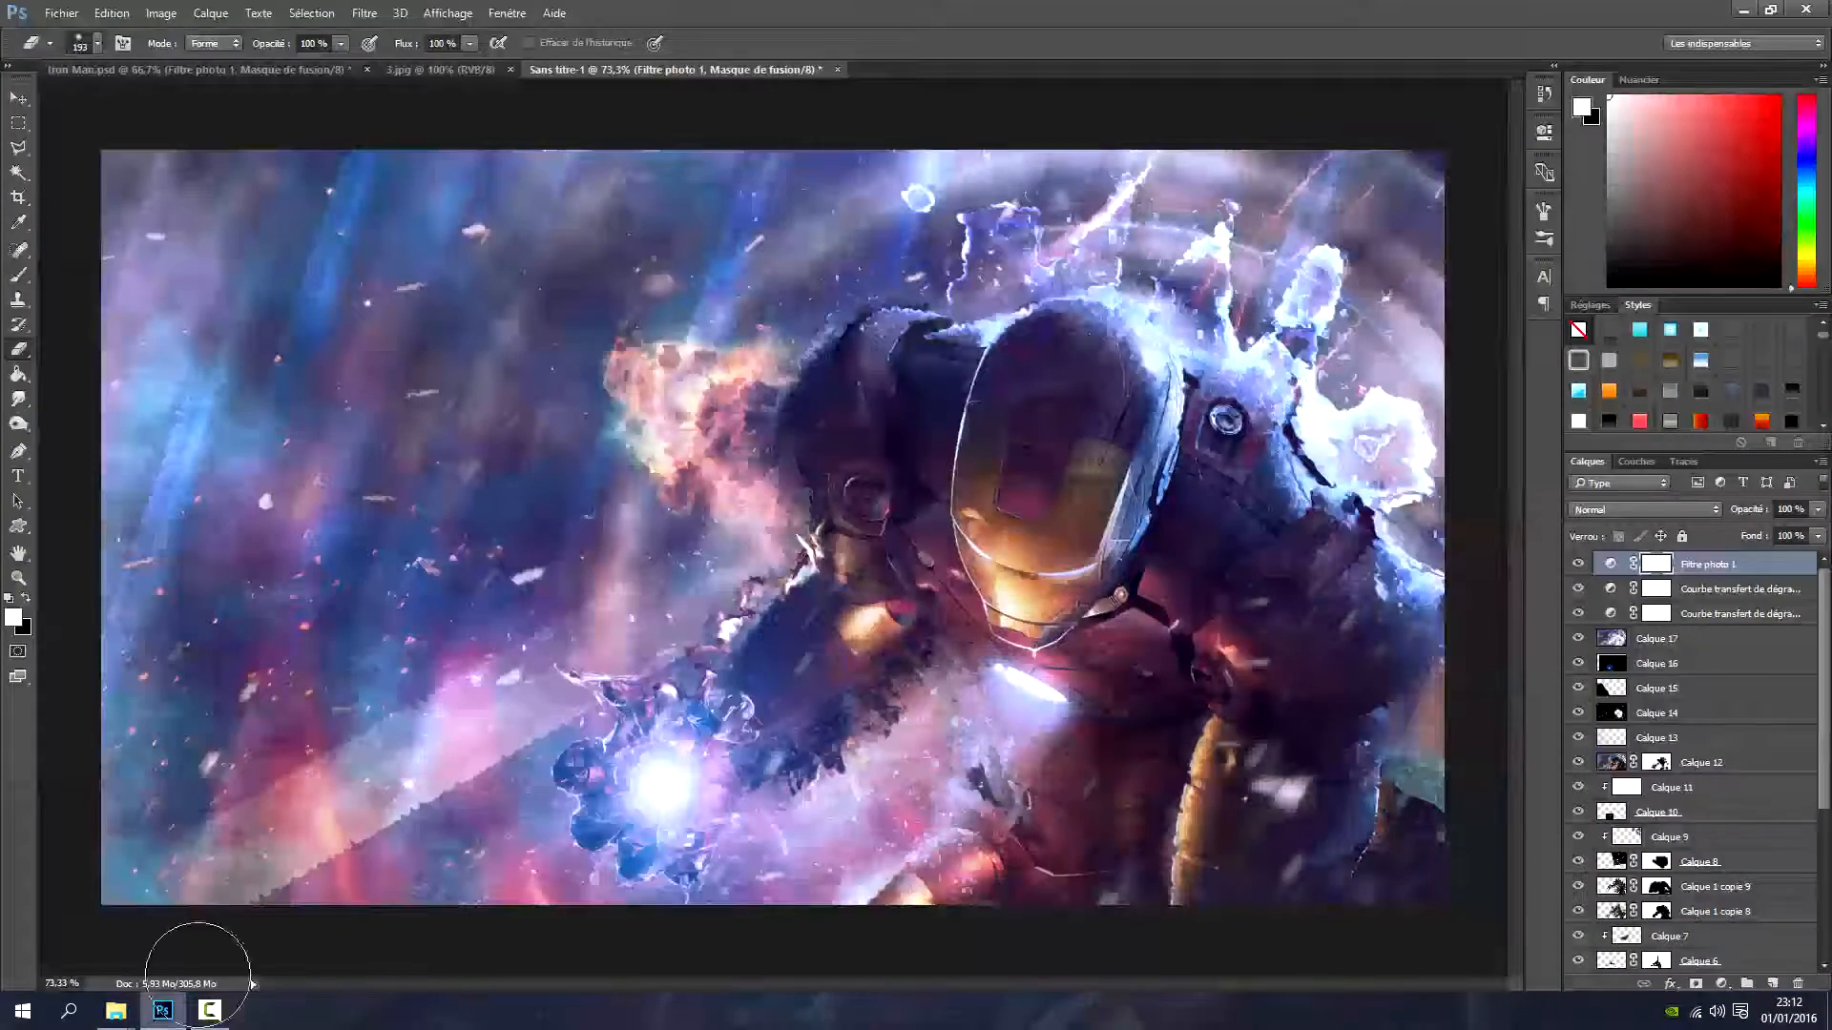